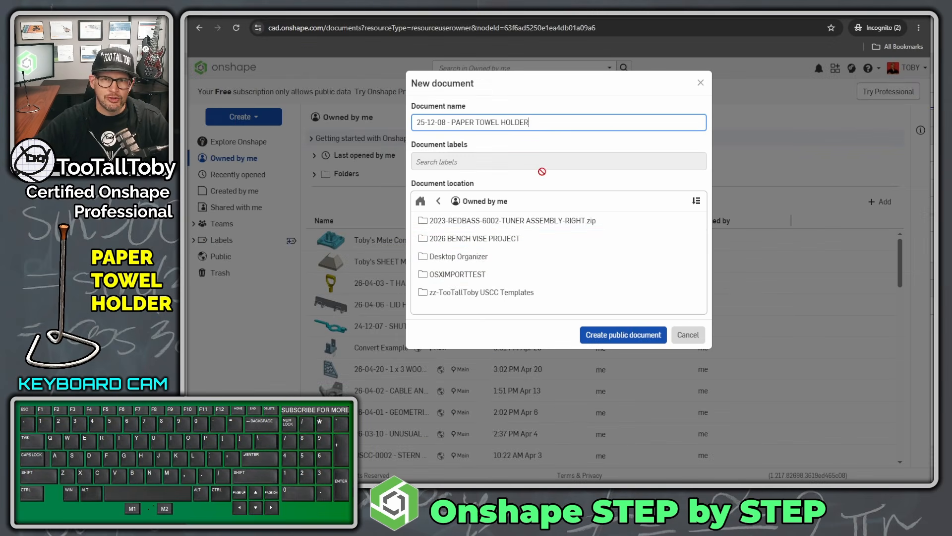
# Create the public document 25-12-08 - PAPER TOWEL HOLDER and set its workspace units to millimeter for length and gram for mass
pyautogui.click(607, 334)
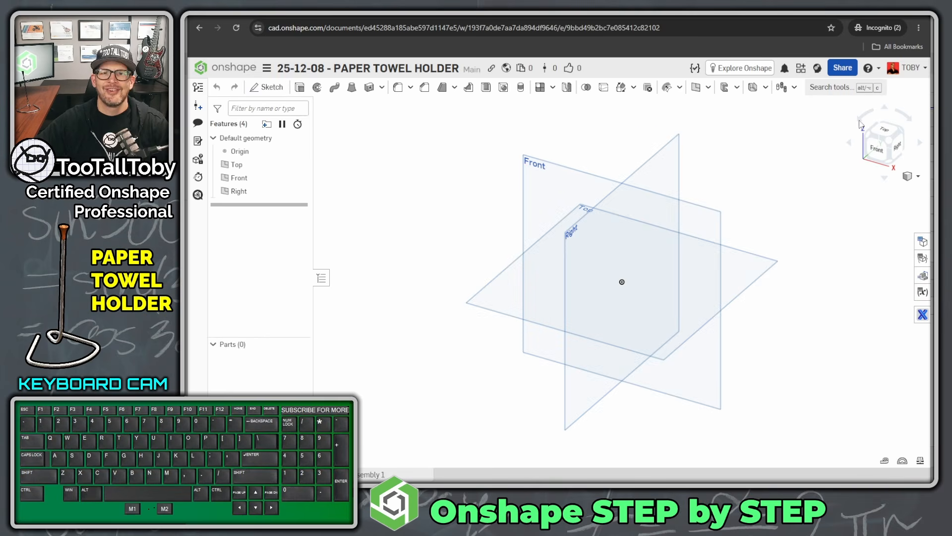
pyautogui.click(266, 68)
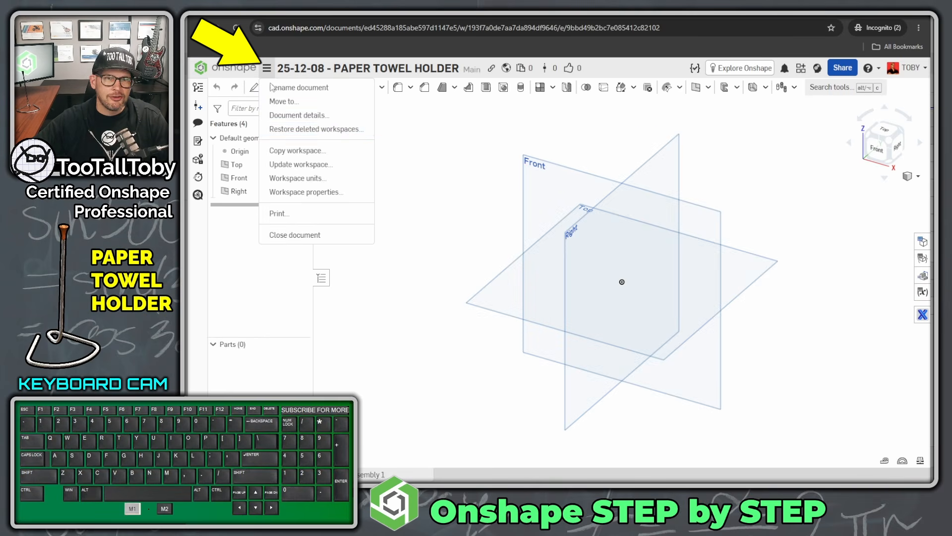
pyautogui.click(331, 179)
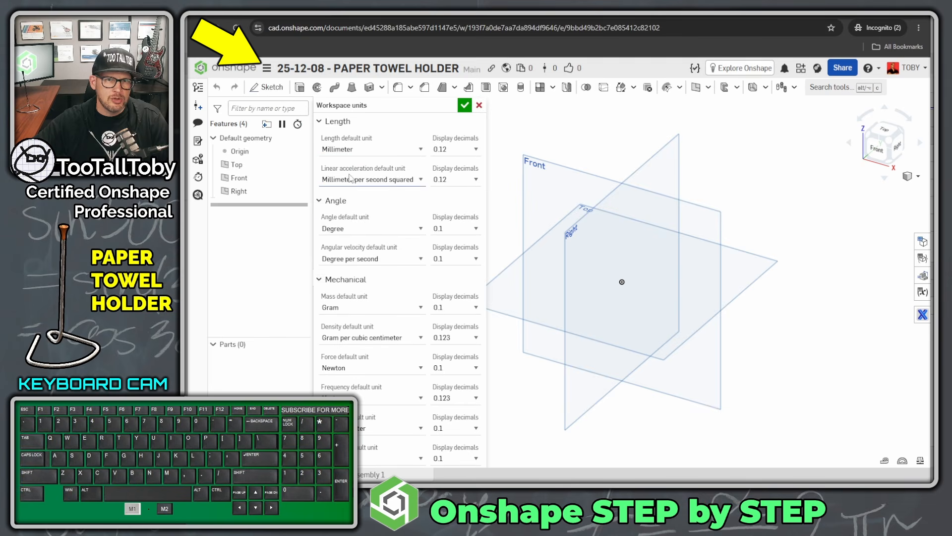
pyautogui.click(411, 152)
pyautogui.click(380, 218)
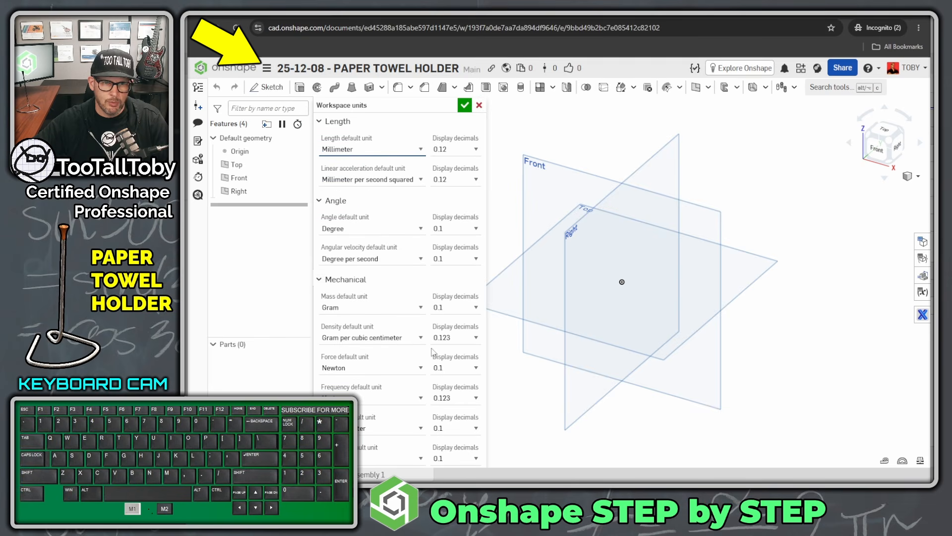
pyautogui.click(392, 312)
pyautogui.click(372, 321)
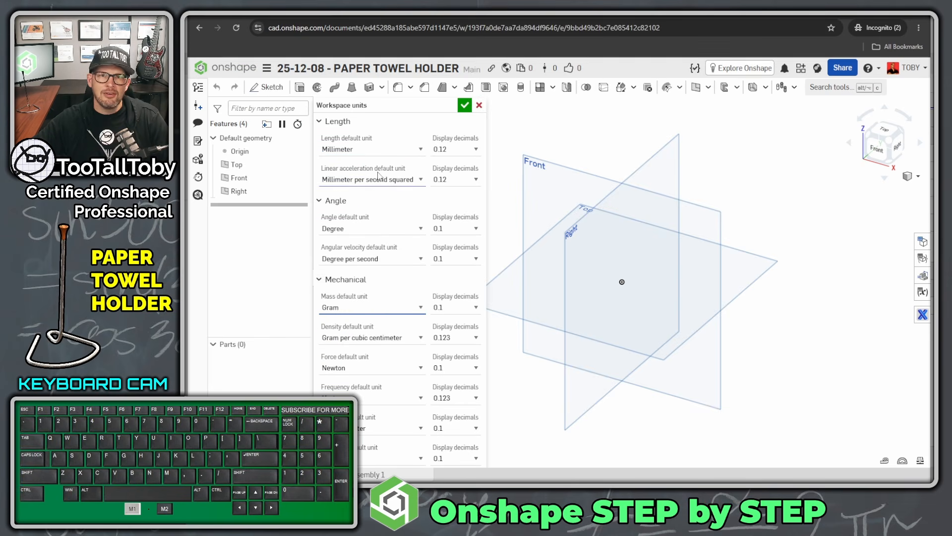
pyautogui.click(465, 106)
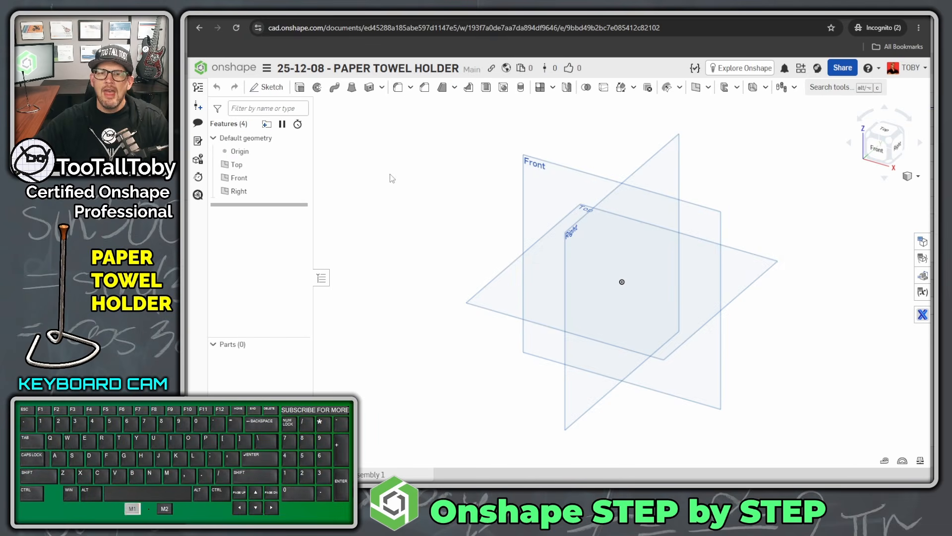
# Switch to the PDF drawing of the paper towel holder and examine the overall base width and the floor-to-tip rod height
pyautogui.moveTo(479, 480); pyautogui.dragTo(475, 395)
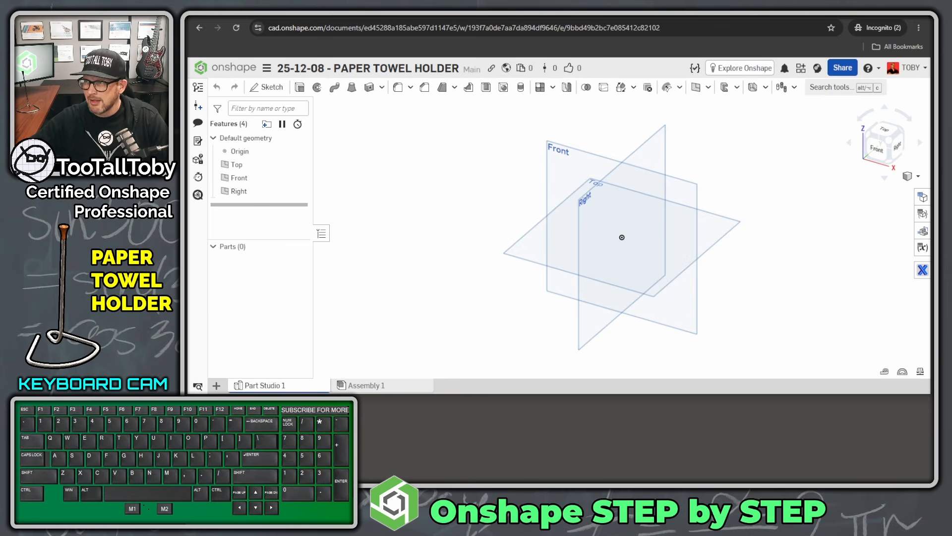
pyautogui.moveTo(934, 30)
pyautogui.mouseDown()
pyautogui.moveTo(566, 26)
pyautogui.moveTo(508, 34)
pyautogui.mouseUp()
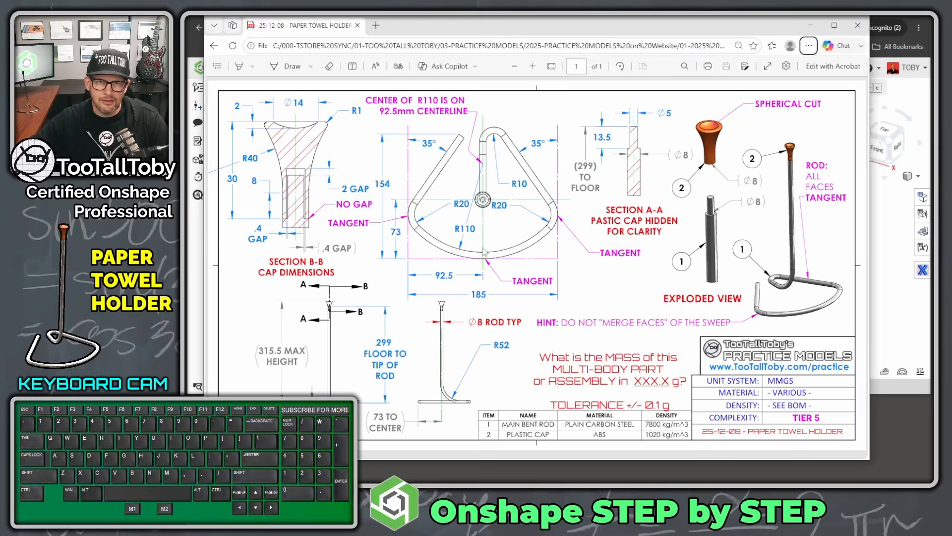
pyautogui.hotkey('alt', '1')
pyautogui.click(432, 281)
pyautogui.keyDown('shift'); pyautogui.moveTo(375, 159); pyautogui.dragTo(374, 329); pyautogui.keyUp('shift')
pyautogui.keyDown('shift'); pyautogui.moveTo(673, 155); pyautogui.dragTo(672, 332); pyautogui.keyUp('shift')
pyautogui.rightClick(672, 332)
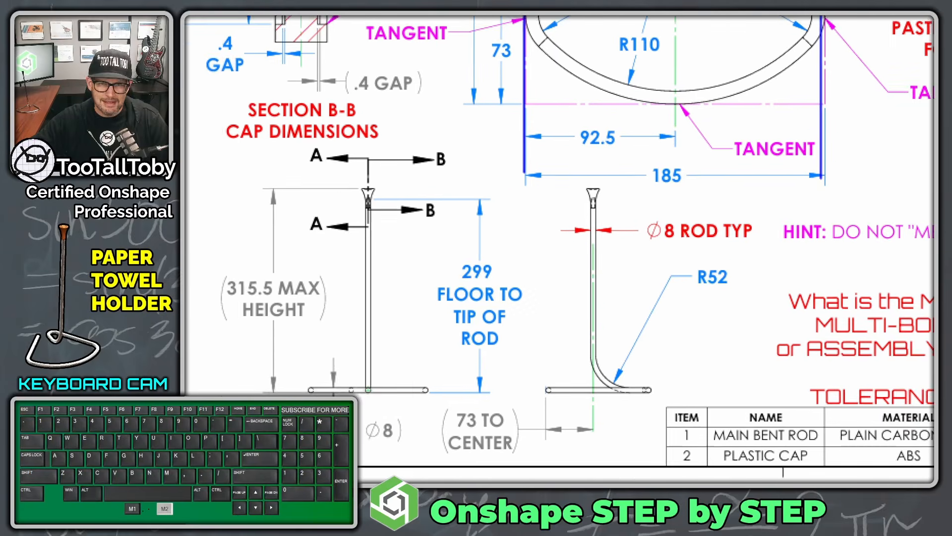
pyautogui.keyDown('shift'); pyautogui.moveTo(393, 388); pyautogui.dragTo(537, 388); pyautogui.keyUp('shift')
pyautogui.keyDown('shift'); pyautogui.moveTo(400, 193); pyautogui.dragTo(543, 193); pyautogui.keyUp('shift')
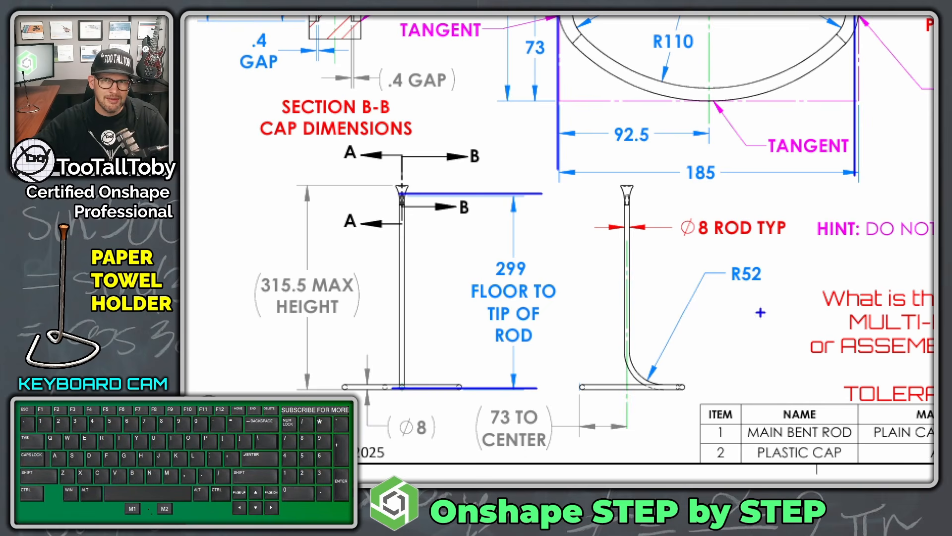
pyautogui.hotkey('alt', '1')
pyautogui.moveTo(448, 25); pyautogui.dragTo(933, 28)
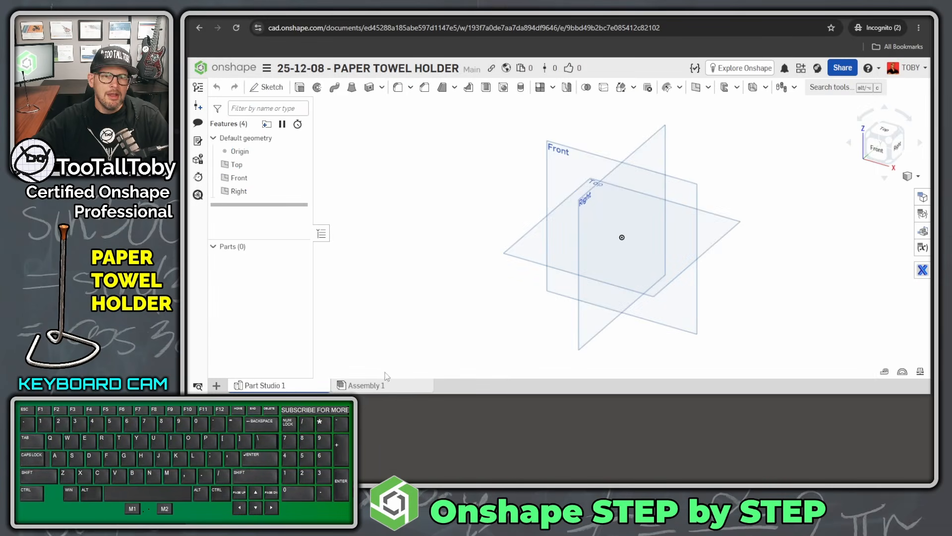
# Create a Variable Studio in the paper towel holder document
pyautogui.hotkey('alt', '1')
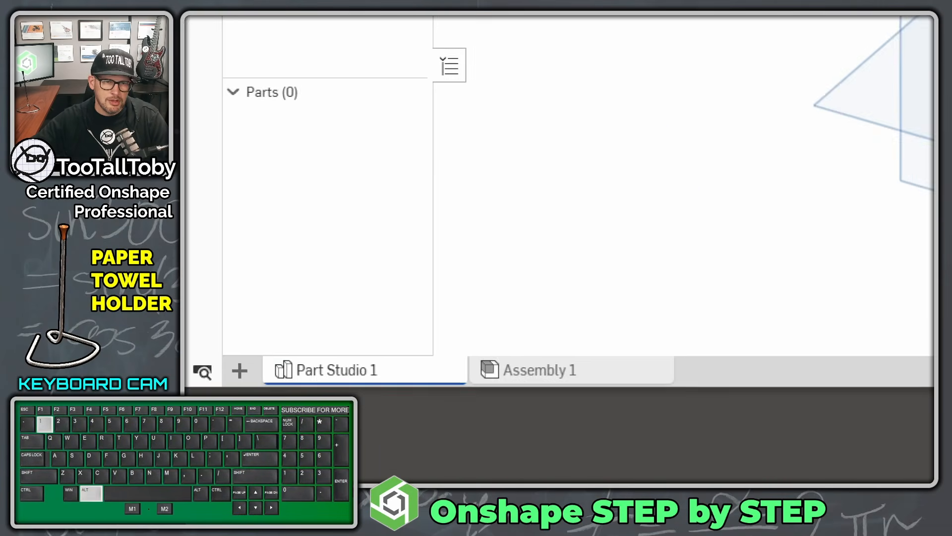
pyautogui.click(222, 389)
pyautogui.moveTo(378, 337)
pyautogui.mouseDown()
pyautogui.moveTo(308, 376)
pyautogui.moveTo(419, 344)
pyautogui.moveTo(327, 337)
pyautogui.moveTo(372, 284)
pyautogui.mouseUp()
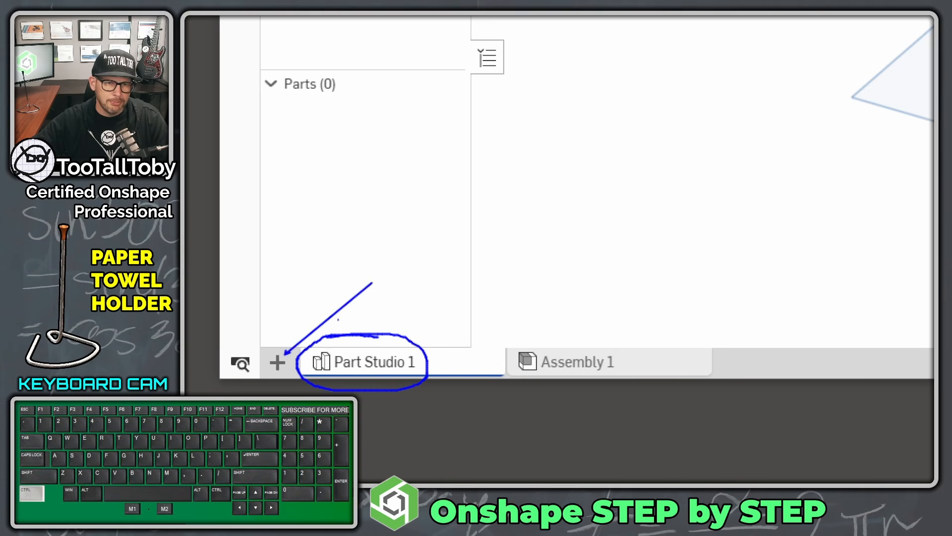
pyautogui.press('Escape')
pyautogui.click(278, 362)
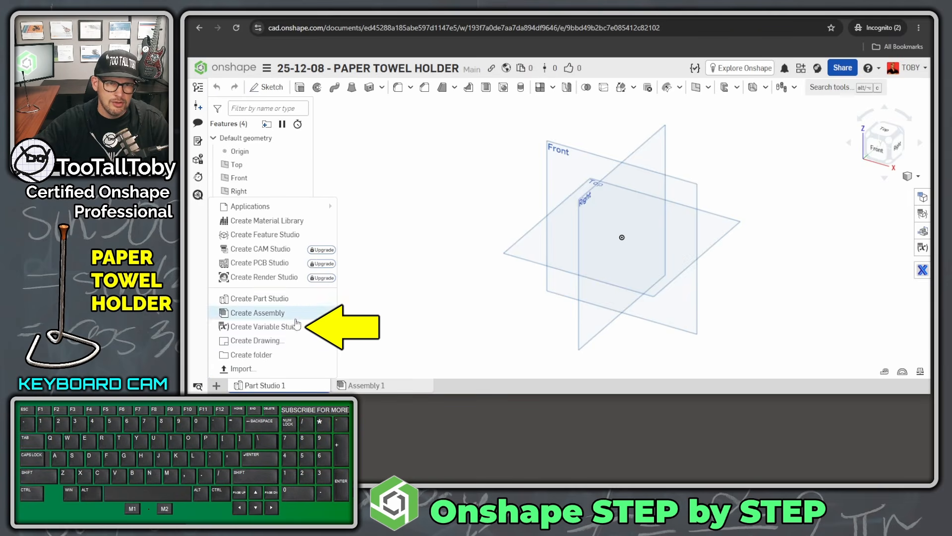
pyautogui.click(281, 328)
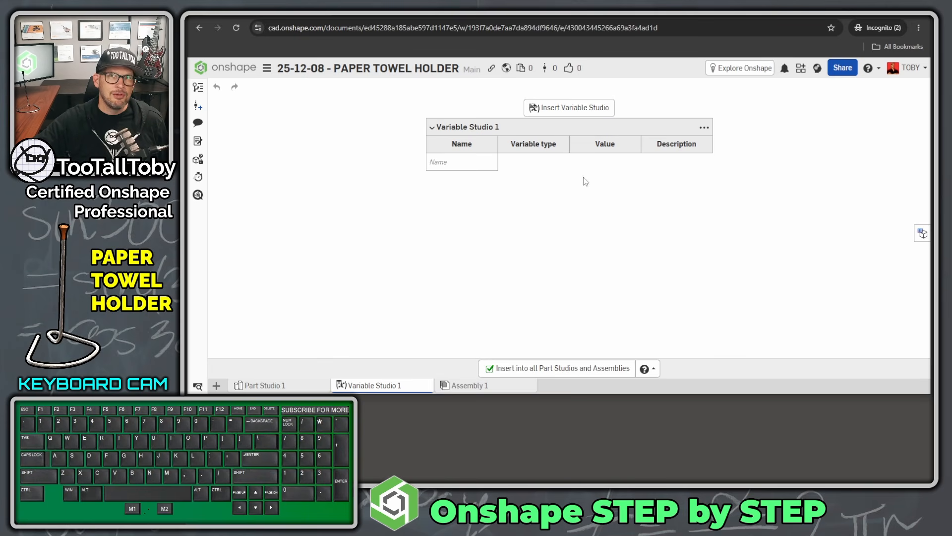
# Examine the empty variable table's name, variable type, value and description columns and the rows where variables are entered
pyautogui.click(454, 162)
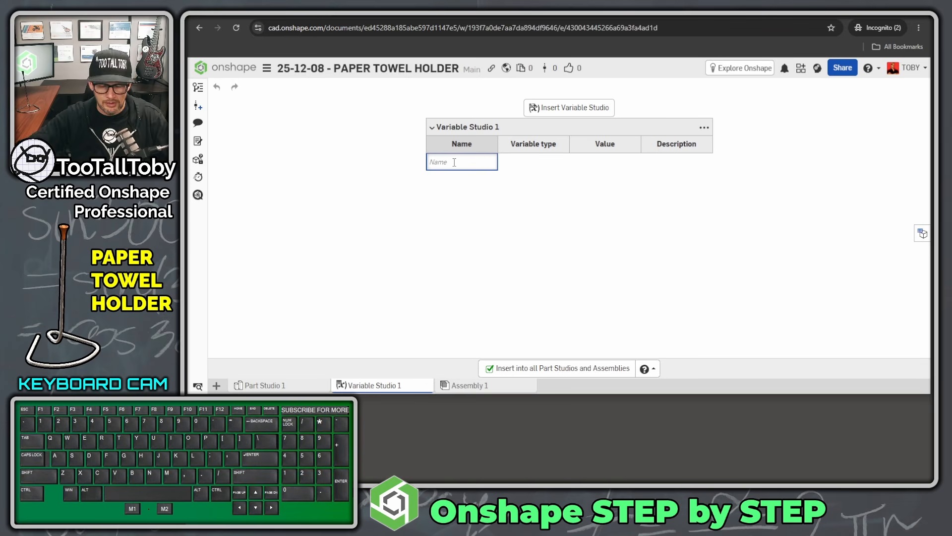
pyautogui.hotkey('alt', '1')
pyautogui.moveTo(410, 114); pyautogui.dragTo(594, 114)
pyautogui.keyDown('ctrl'); pyautogui.keyDown('shift'); pyautogui.moveTo(480, 139); pyautogui.dragTo(468, 36); pyautogui.keyUp('shift'); pyautogui.keyUp('ctrl')
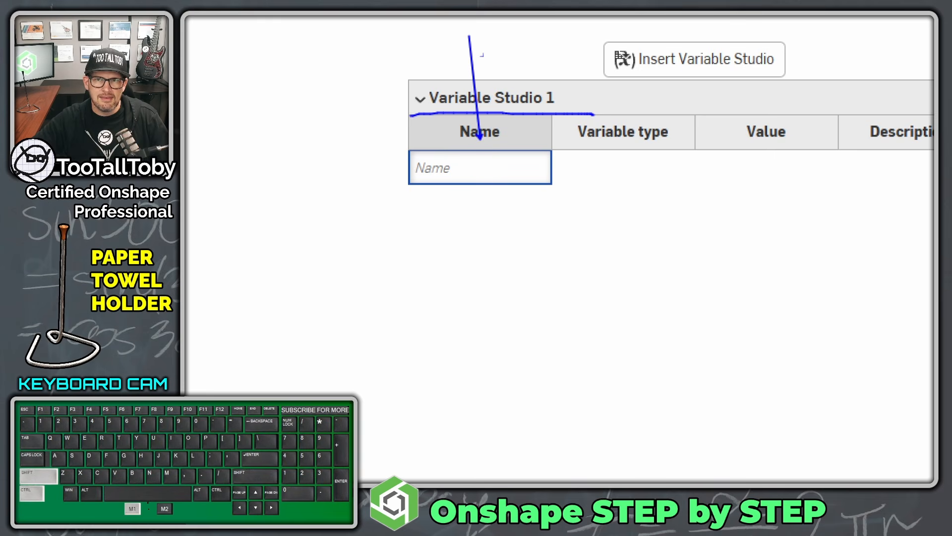
pyautogui.keyDown('ctrl'); pyautogui.keyDown('shift'); pyautogui.moveTo(632, 126); pyautogui.dragTo(632, 29); pyautogui.keyUp('shift'); pyautogui.keyUp('ctrl')
pyautogui.keyDown('ctrl'); pyautogui.keyDown('shift'); pyautogui.moveTo(749, 134); pyautogui.dragTo(777, 60); pyautogui.keyUp('shift'); pyautogui.keyUp('ctrl')
pyautogui.keyDown('ctrl'); pyautogui.keyDown('shift'); pyautogui.moveTo(883, 128); pyautogui.dragTo(877, 65); pyautogui.keyUp('shift'); pyautogui.keyUp('ctrl')
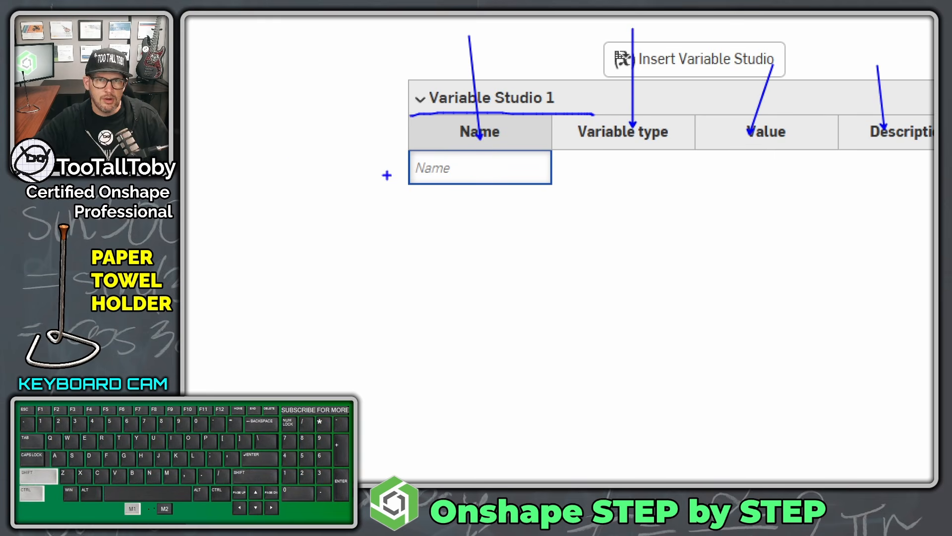
pyautogui.keyDown('ctrl'); pyautogui.keyDown('shift'); pyautogui.moveTo(392, 173); pyautogui.dragTo(262, 162); pyautogui.keyUp('shift'); pyautogui.keyUp('ctrl')
pyautogui.keyDown('ctrl'); pyautogui.keyDown('shift'); pyautogui.moveTo(397, 222); pyautogui.dragTo(299, 222); pyautogui.keyUp('shift'); pyautogui.keyUp('ctrl')
pyautogui.keyDown('ctrl'); pyautogui.keyDown('shift'); pyautogui.moveTo(440, 253); pyautogui.dragTo(251, 253); pyautogui.keyUp('shift'); pyautogui.keyUp('ctrl')
pyautogui.keyDown('ctrl'); pyautogui.keyDown('shift'); pyautogui.moveTo(411, 291); pyautogui.dragTo(187, 292); pyautogui.keyUp('shift'); pyautogui.keyUp('ctrl')
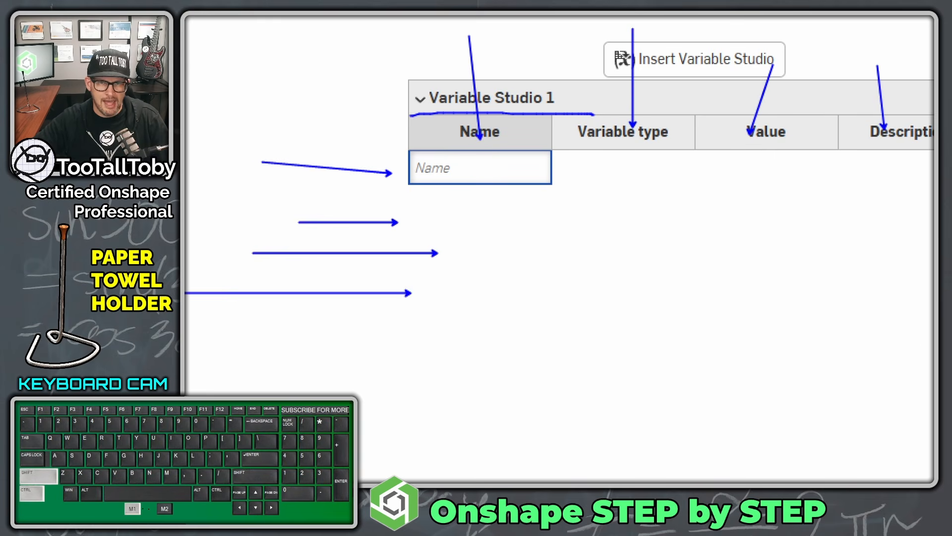
pyautogui.hotkey('alt', '1')
# Add a variable named MAX_WIDTH to the variable table
pyautogui.click(454, 167)
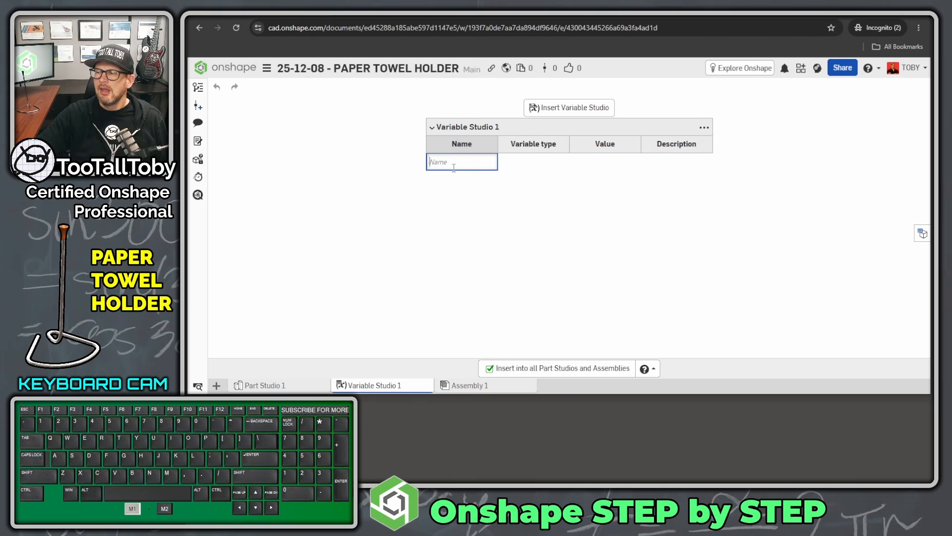
pyautogui.write('M')
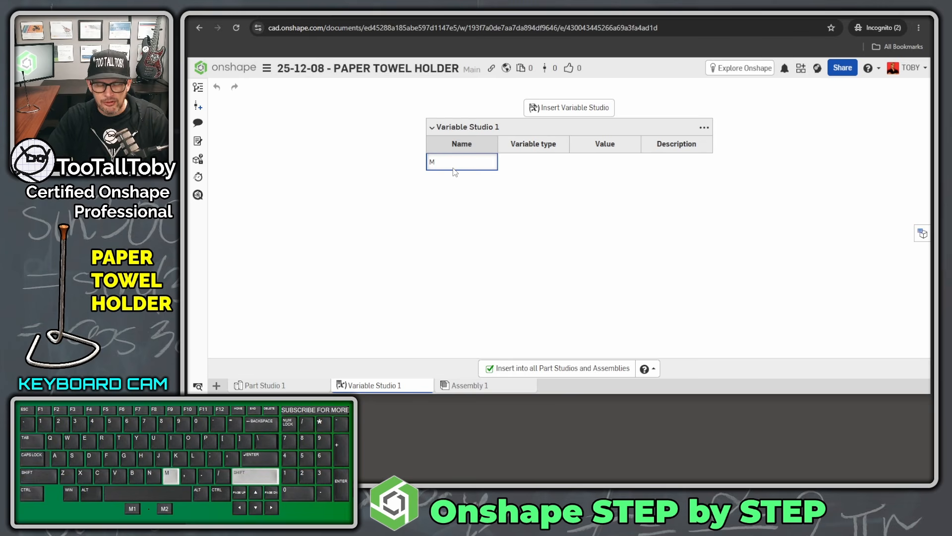
pyautogui.write('AX WID')
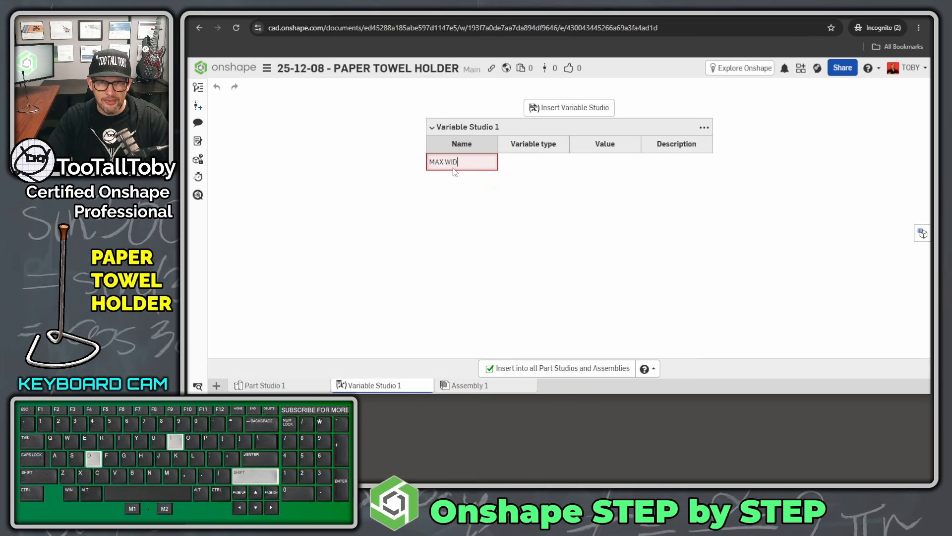
pyautogui.write('TH')
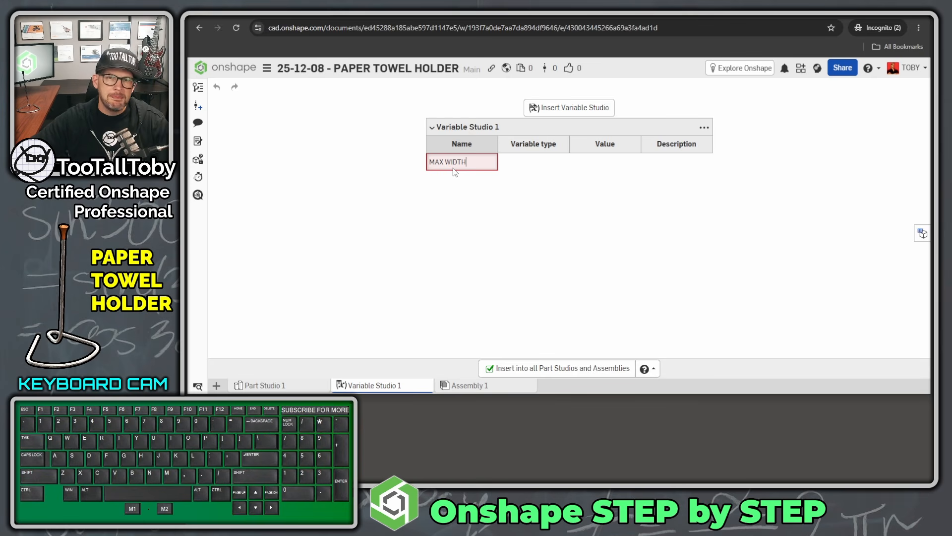
pyautogui.press('BackSpace')
pyautogui.press('BackSpace')
pyautogui.press('BackSpace')
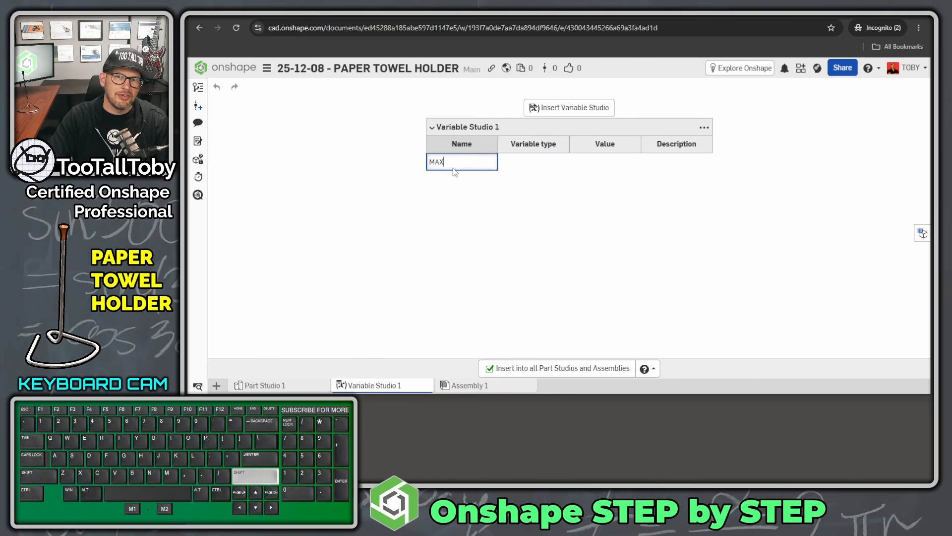
pyautogui.write('_')
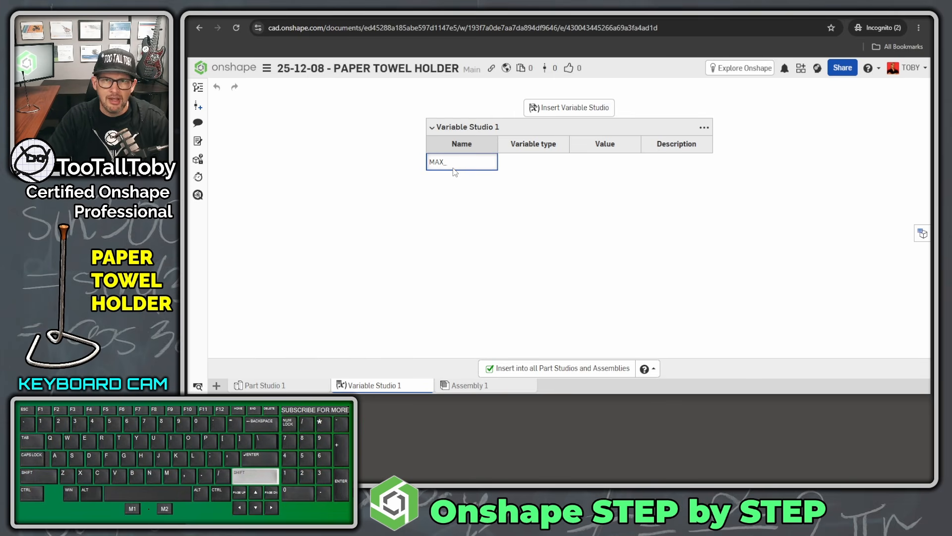
pyautogui.write('WIDTH')
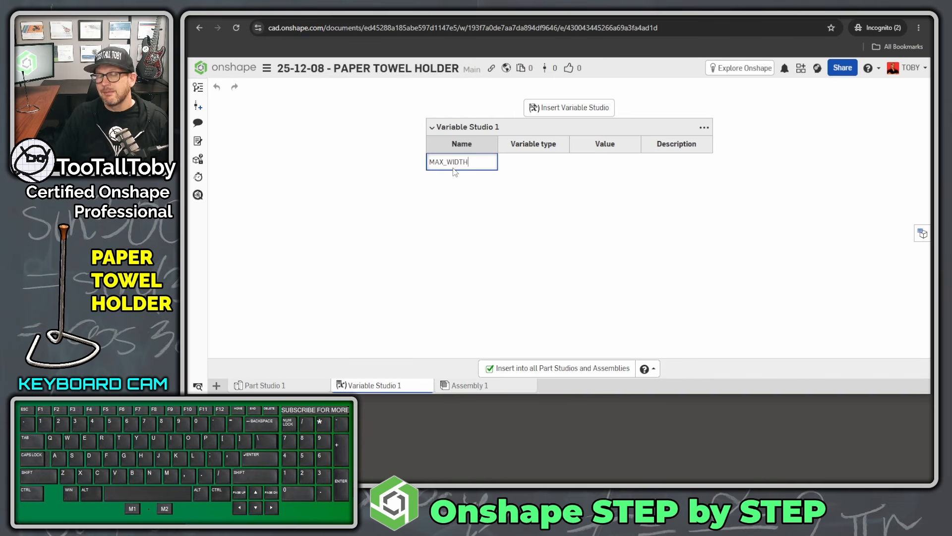
pyautogui.press('Return')
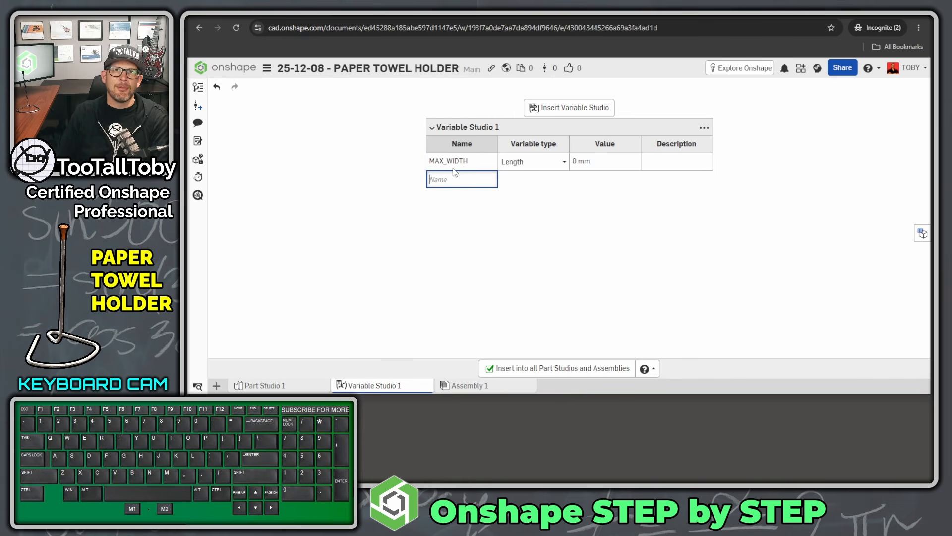
# Enter DEPTH_TO_WIRE as the name of the second variable, below MAX_WIDTH
pyautogui.write('DEPTH to')
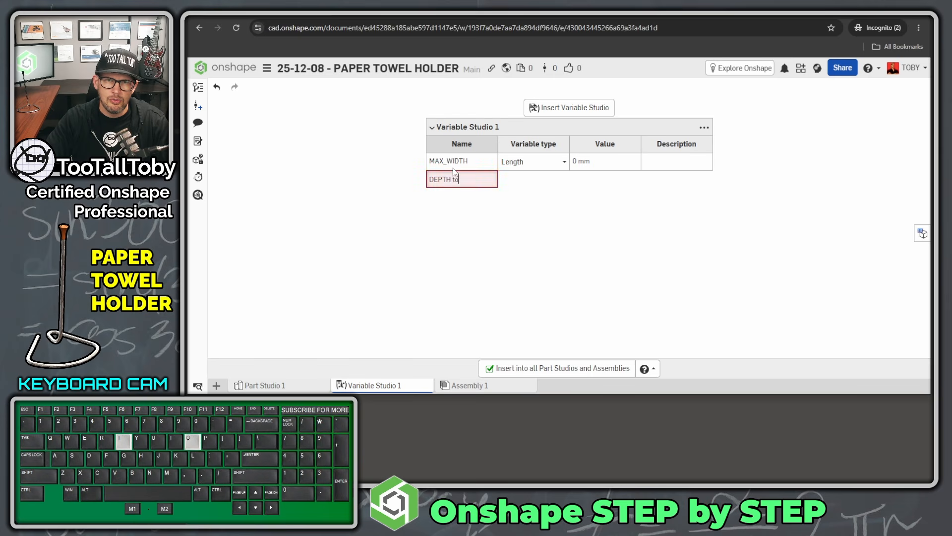
pyautogui.press('BackSpace')
pyautogui.press('BackSpace')
pyautogui.press('BackSpace')
pyautogui.write('_TO_WIRE')
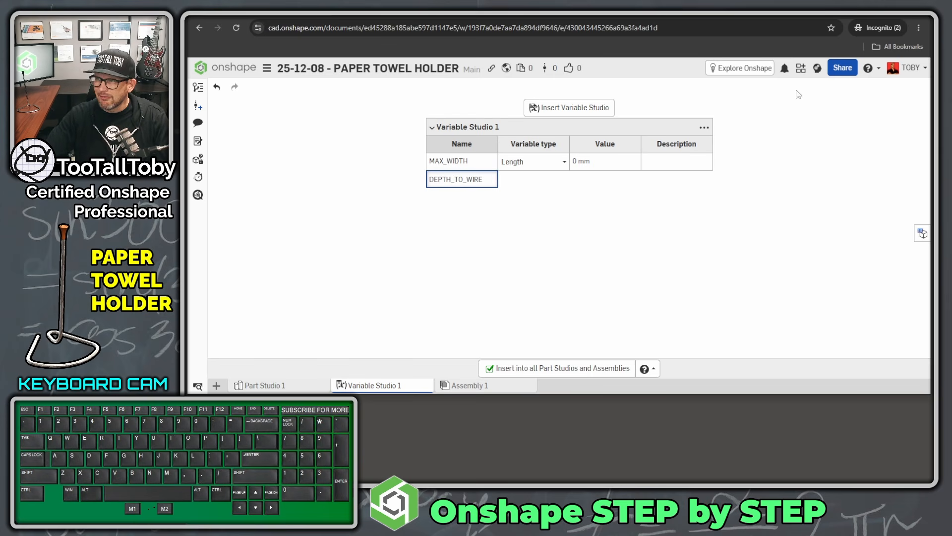
# Switch to the PDF drawing and examine what the overall depth dimension of the bent wire base refers to
pyautogui.moveTo(934, 37); pyautogui.dragTo(511, 32)
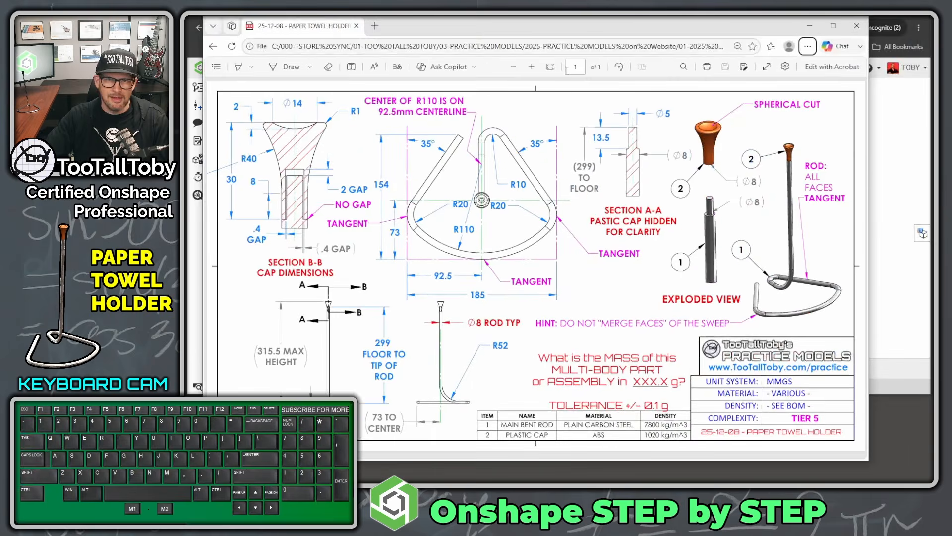
pyautogui.hotkey('ctrl', '1')
pyautogui.click(386, 346)
pyautogui.moveTo(403, 327); pyautogui.dragTo(563, 330)
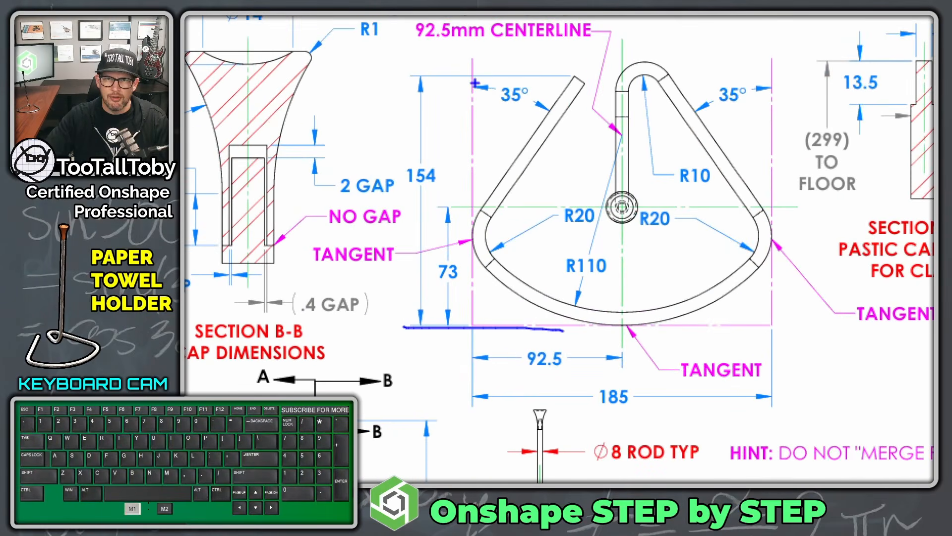
pyautogui.moveTo(405, 74); pyautogui.dragTo(617, 65)
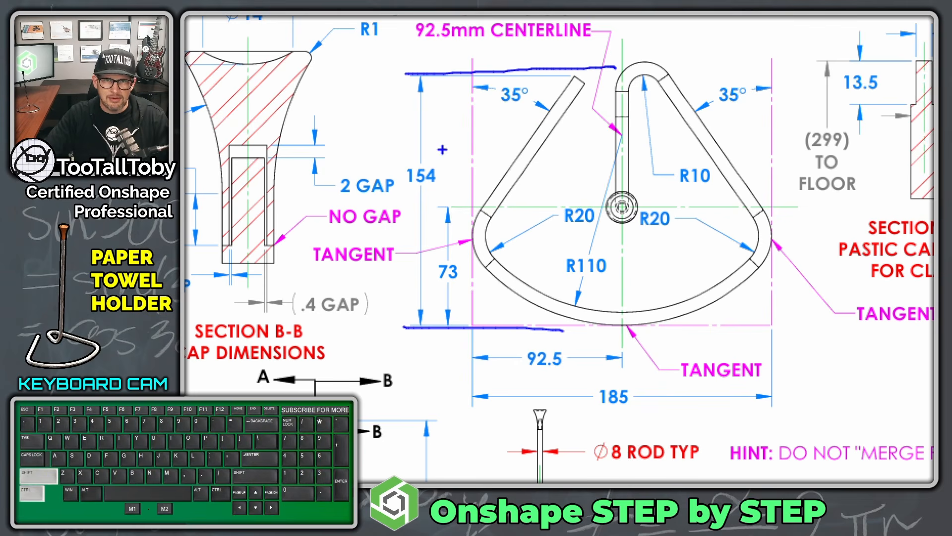
pyautogui.keyDown('ctrl'); pyautogui.keyDown('shift'); pyautogui.moveTo(443, 149); pyautogui.dragTo(442, 79); pyautogui.keyUp('shift'); pyautogui.keyUp('ctrl')
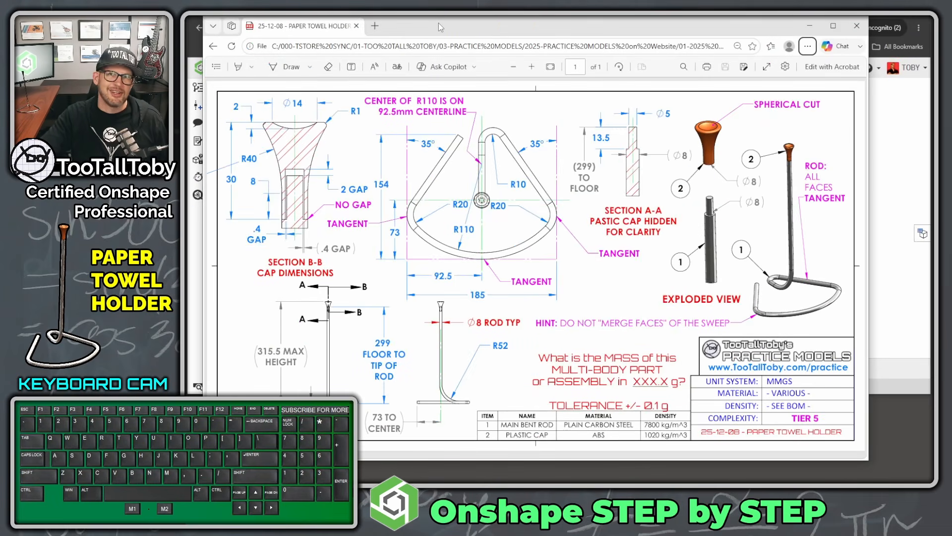
# Add a third variable named HEIGHT_OF_WIRE below DEPTH_TO_WIRE in the variable table
pyautogui.click(462, 197)
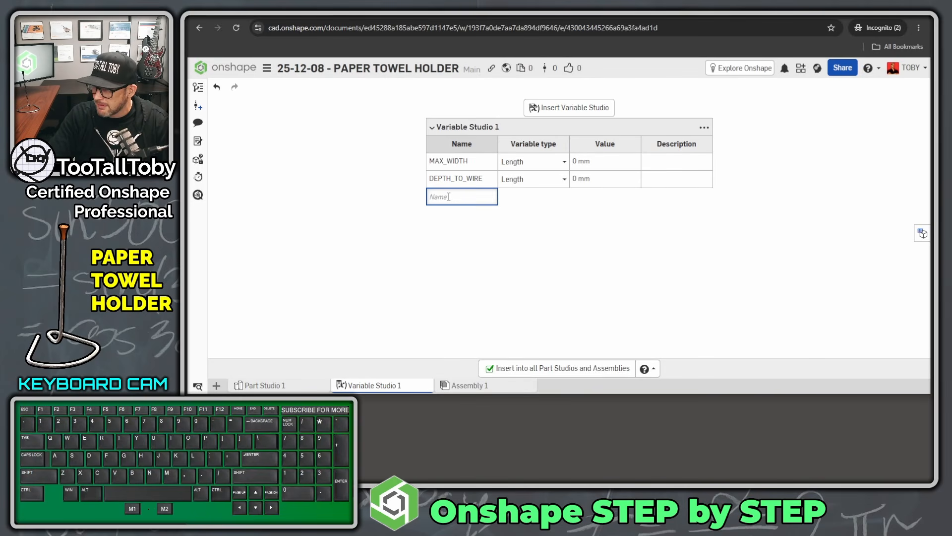
pyautogui.write('HEIGHT')
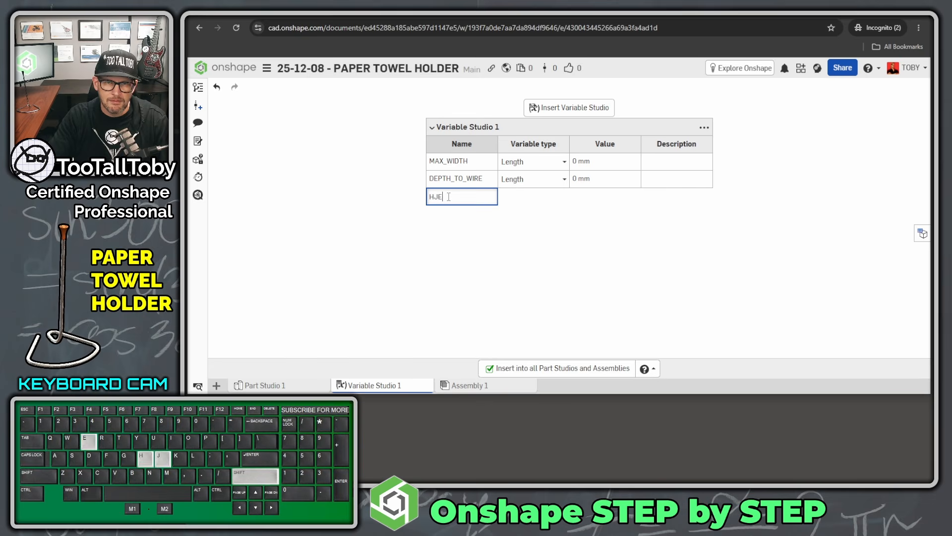
pyautogui.write('_OF')
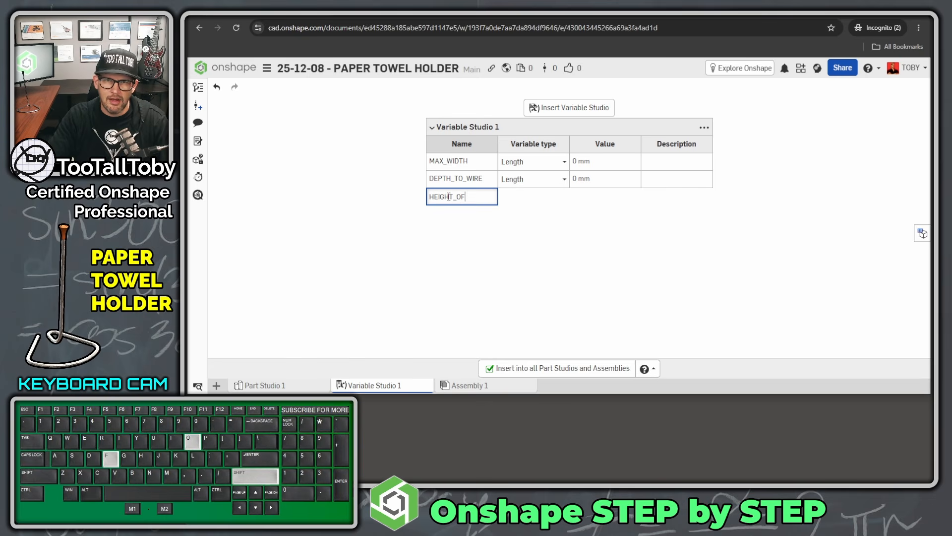
pyautogui.write('_WIRE')
pyautogui.press('Return')
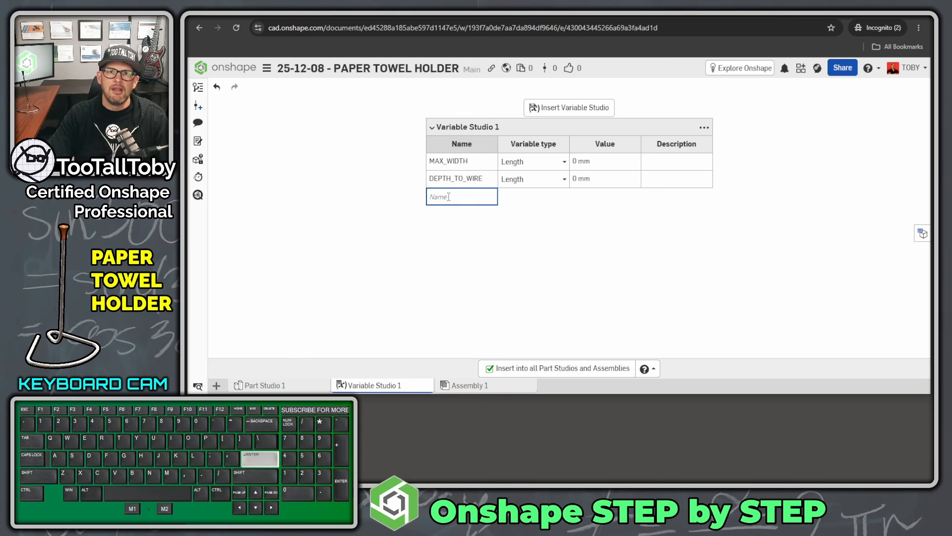
# Switch to the PDF drawing and compare where the overall maximum height and the floor-to-rod-tip height are measured
pyautogui.moveTo(933, 44)
pyautogui.mouseDown()
pyautogui.moveTo(721, 71)
pyautogui.moveTo(503, 40)
pyautogui.mouseUp()
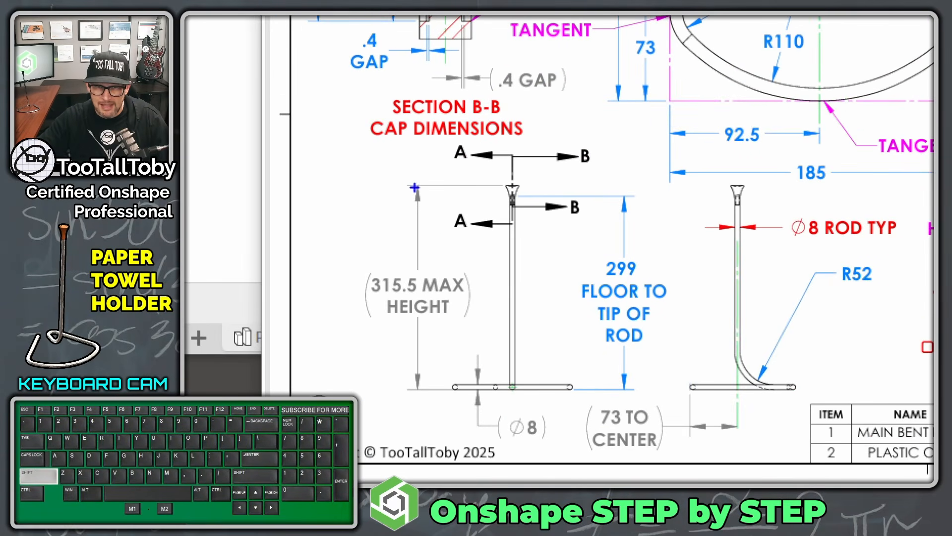
pyautogui.moveTo(414, 187)
pyautogui.keyDown('shift'); pyautogui.mouseDown()
pyautogui.moveTo(553, 183)
pyautogui.moveTo(649, 197)
pyautogui.mouseUp(); pyautogui.keyUp('shift')
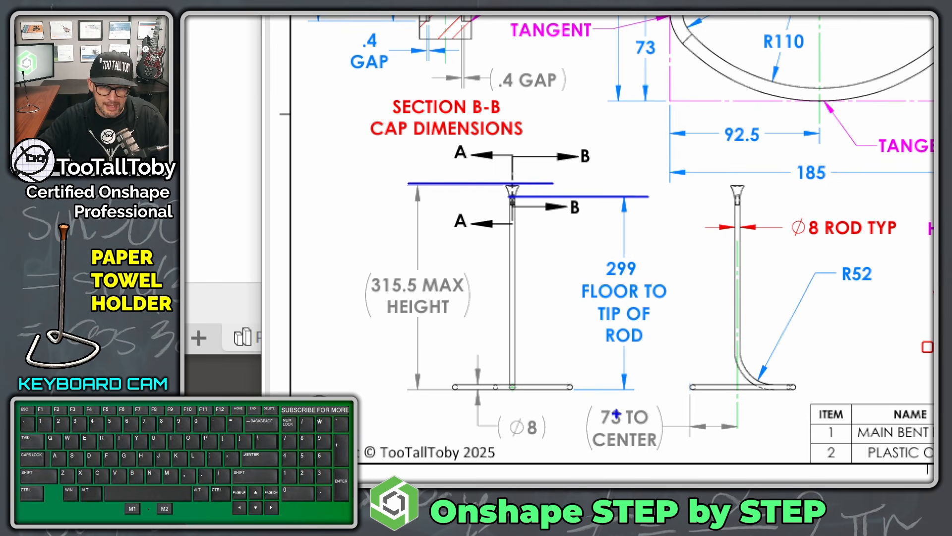
pyautogui.hotkey('alt', '1')
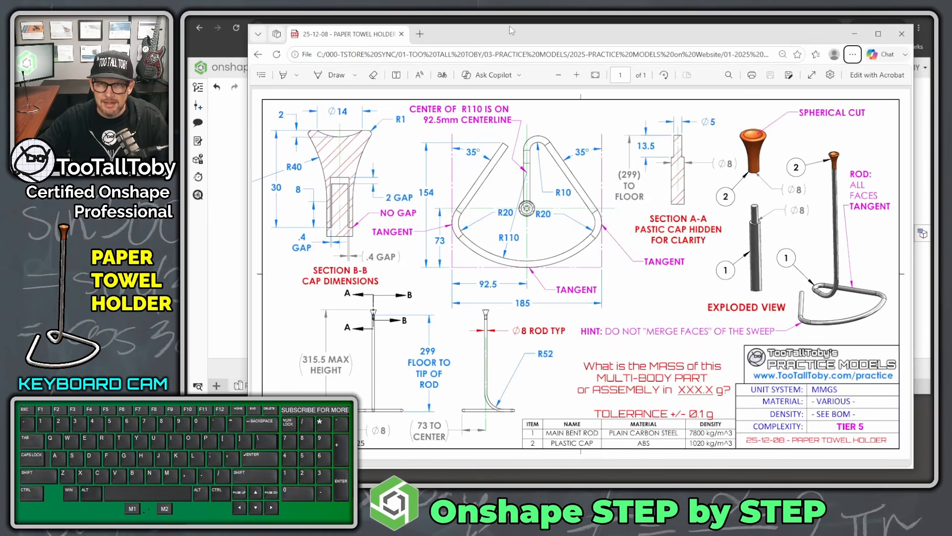
pyautogui.moveTo(501, 36); pyautogui.dragTo(951, 86)
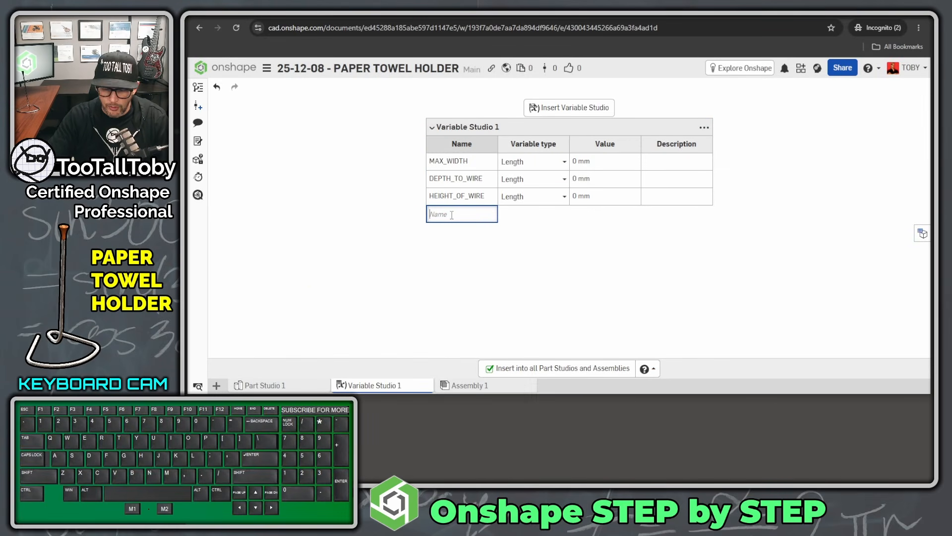
# Add two more variables named WIRE_DIA and HALF_WIRE below HEIGHT_OF_WIRE in the Variable Studio
pyautogui.write('VIRE_')
pyautogui.press('BackSpace')
pyautogui.press('BackSpace')
pyautogui.press('BackSpace')
pyautogui.press('BackSpace')
pyautogui.press('BackSpace')
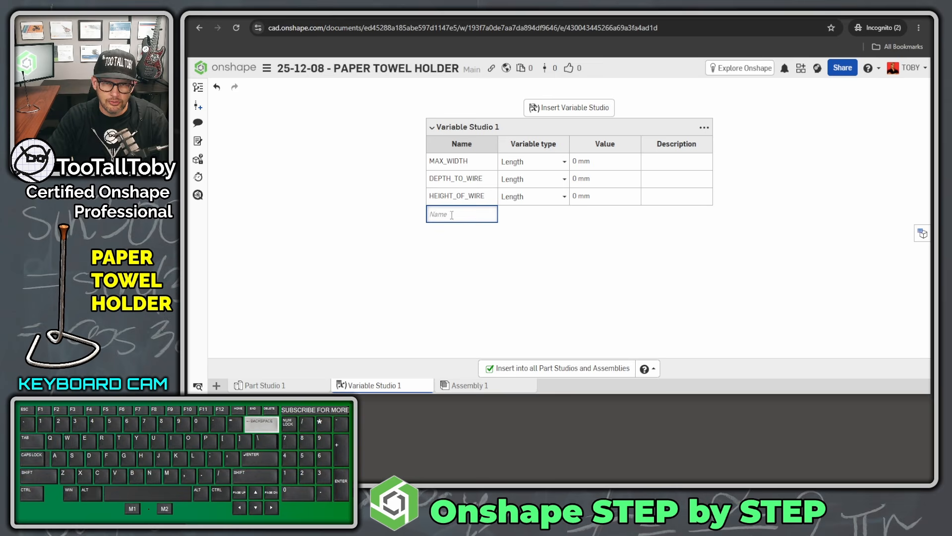
pyautogui.write('WIRE_C')
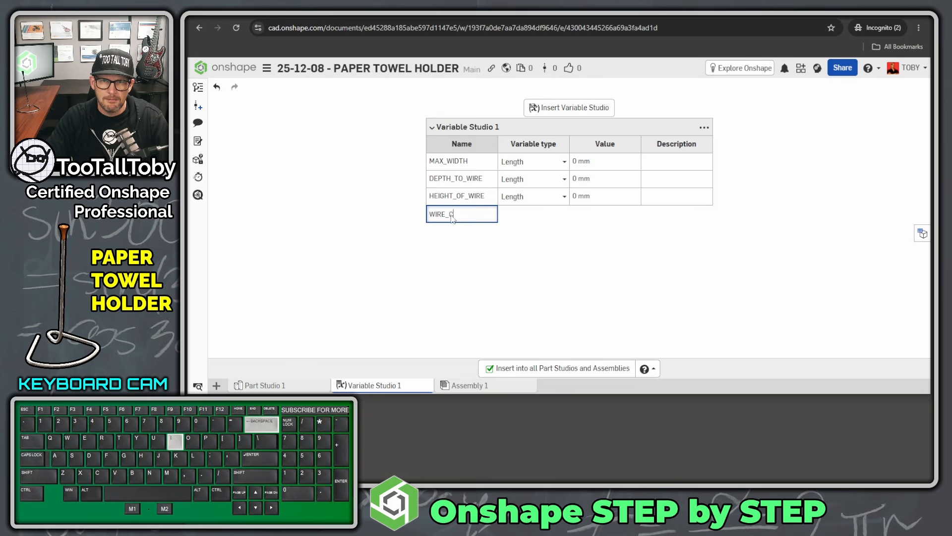
pyautogui.write('IA')
pyautogui.press('Return')
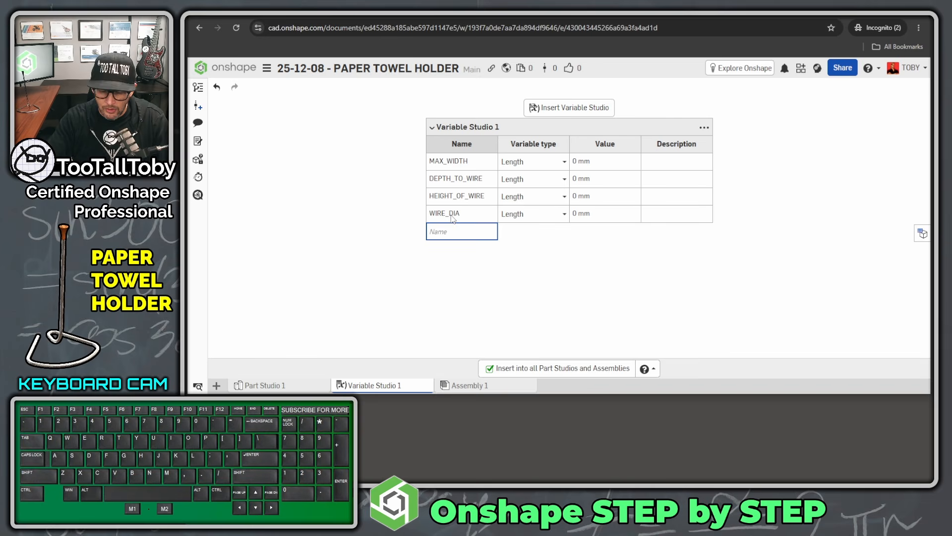
pyautogui.write('HALF_WIRE')
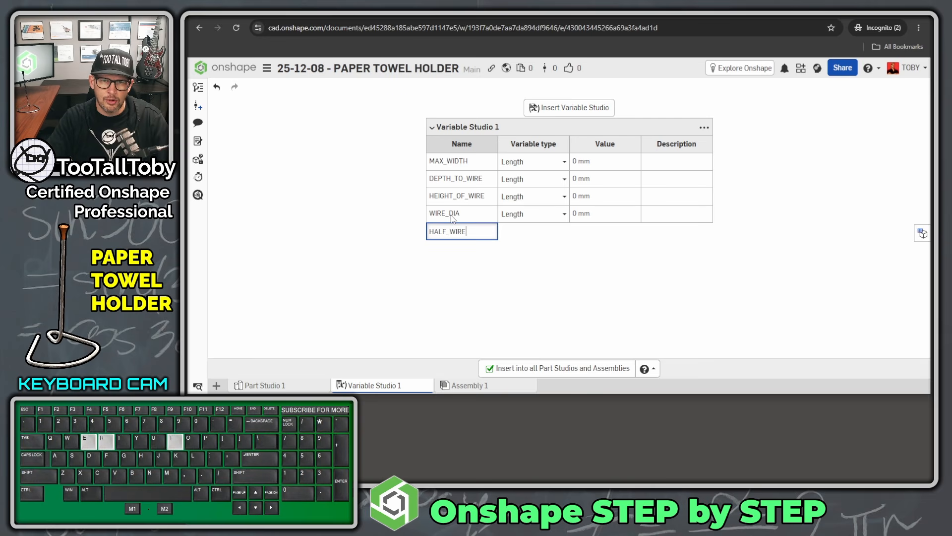
pyautogui.press('Return')
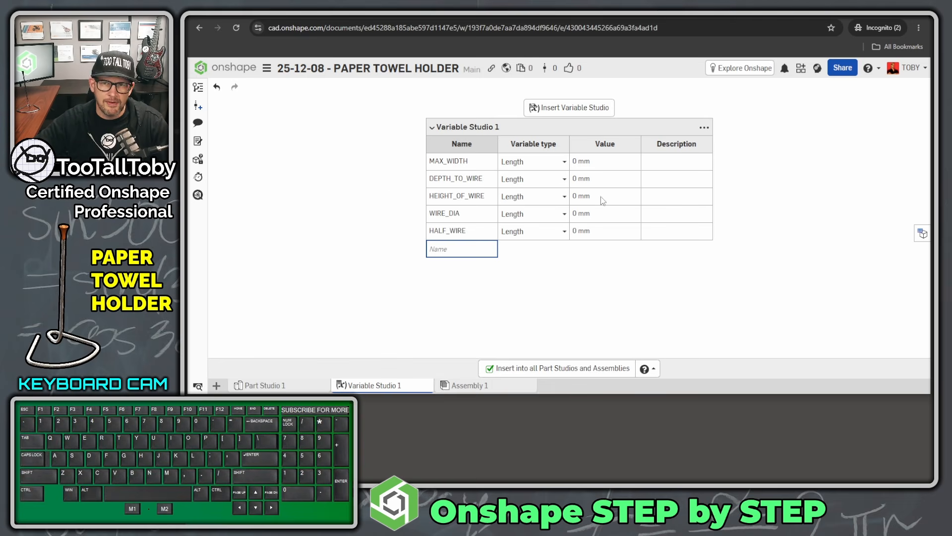
# Set the value of MAX_WIDTH to 185 mm and DEPTH_TO_WIRE to 154 mm
pyautogui.hotkey('alt', '1')
pyautogui.click(595, 158)
pyautogui.moveTo(574, 152)
pyautogui.mouseDown()
pyautogui.moveTo(610, 149)
pyautogui.moveTo(520, 149)
pyautogui.mouseUp()
pyautogui.hotkey('alt', '1')
pyautogui.click(591, 164)
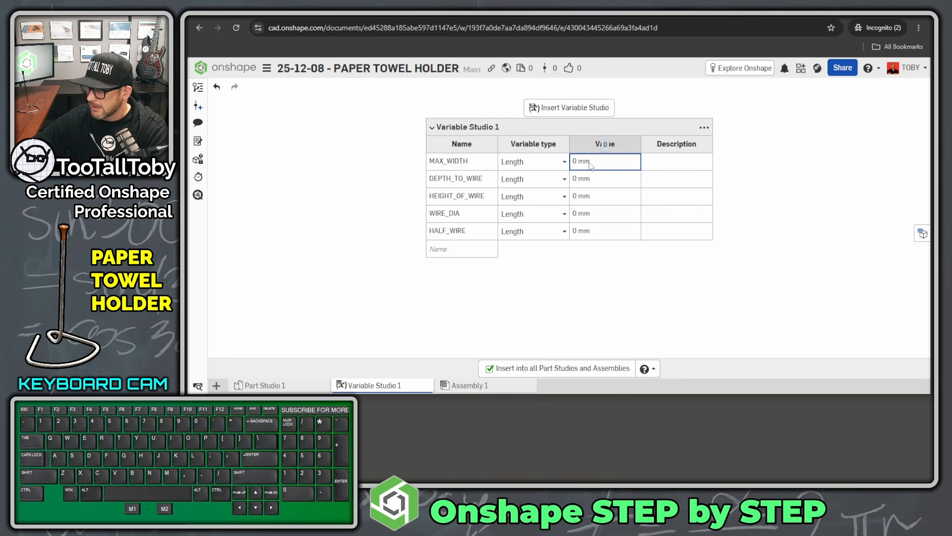
pyautogui.write('185')
pyautogui.press('Return')
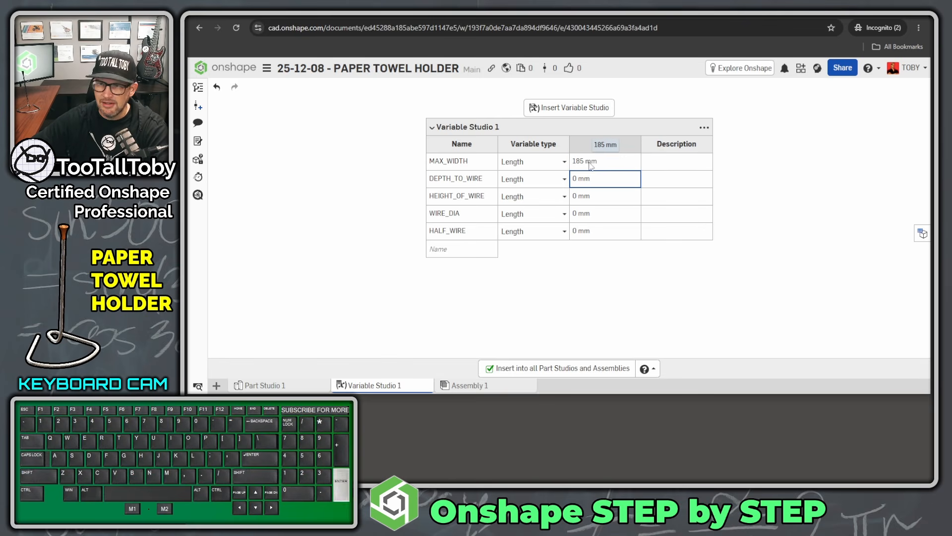
pyautogui.write('154')
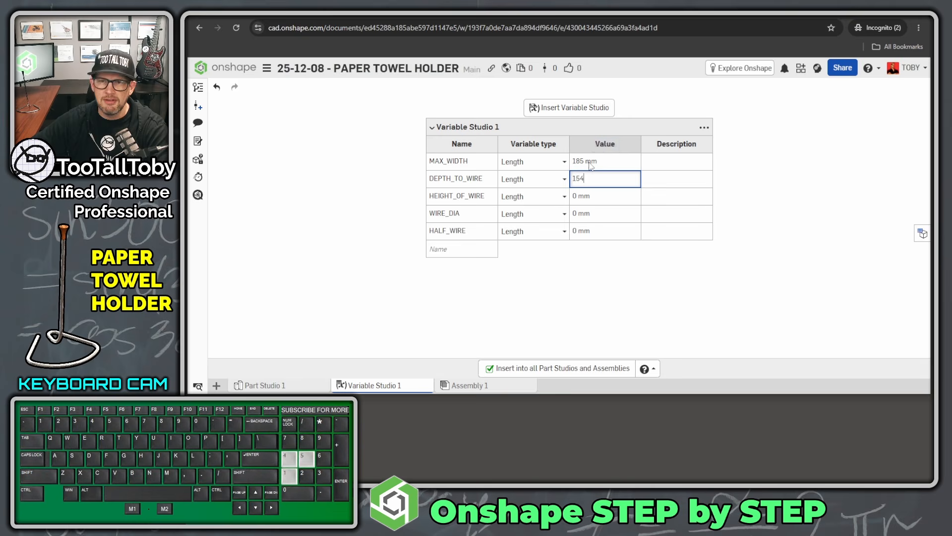
pyautogui.press('Return')
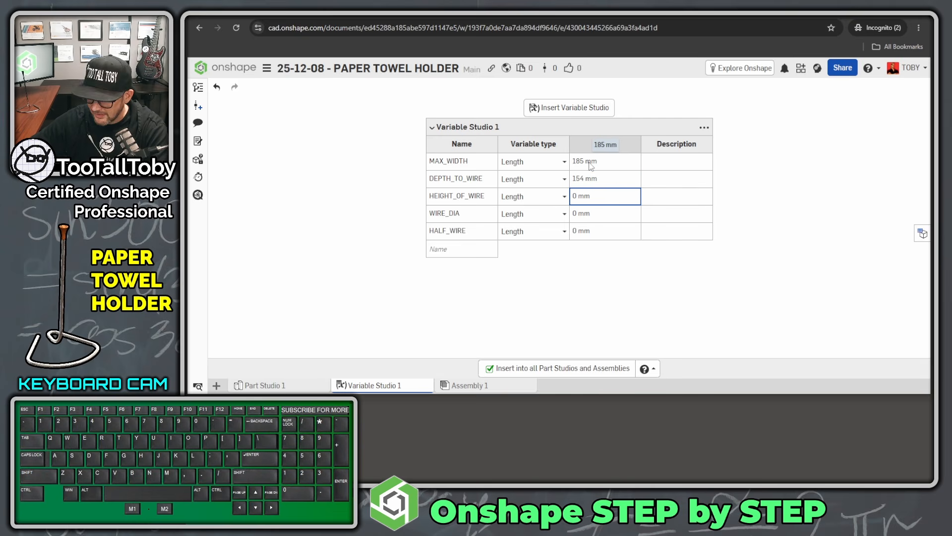
# Set the value of HEIGHT_OF_WIRE to 299 mm and WIRE_DIA to 8 mm
pyautogui.write('299')
pyautogui.press('Return')
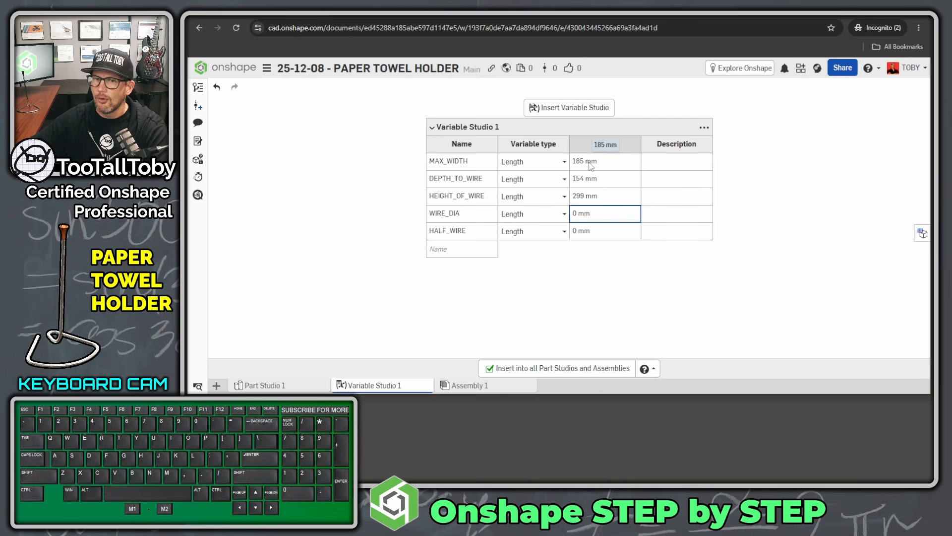
pyautogui.write('8')
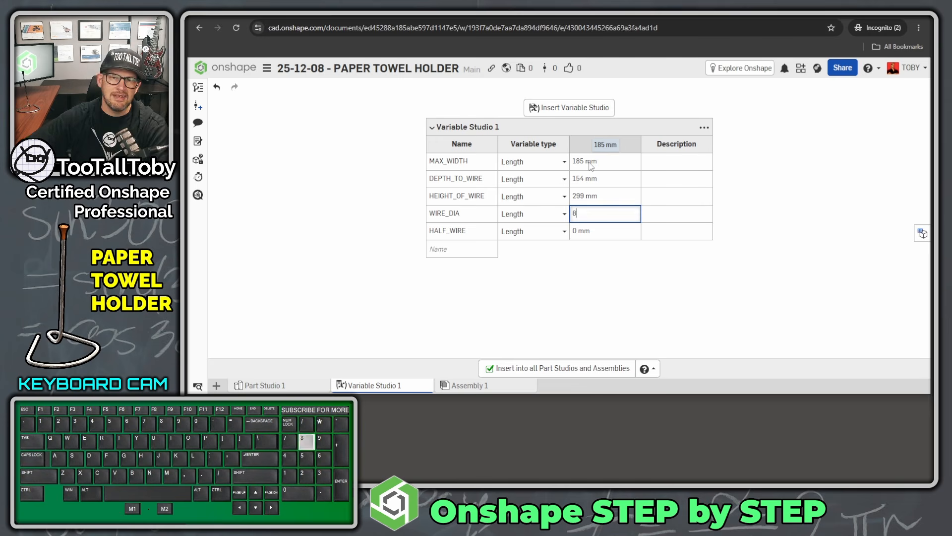
pyautogui.press('Return')
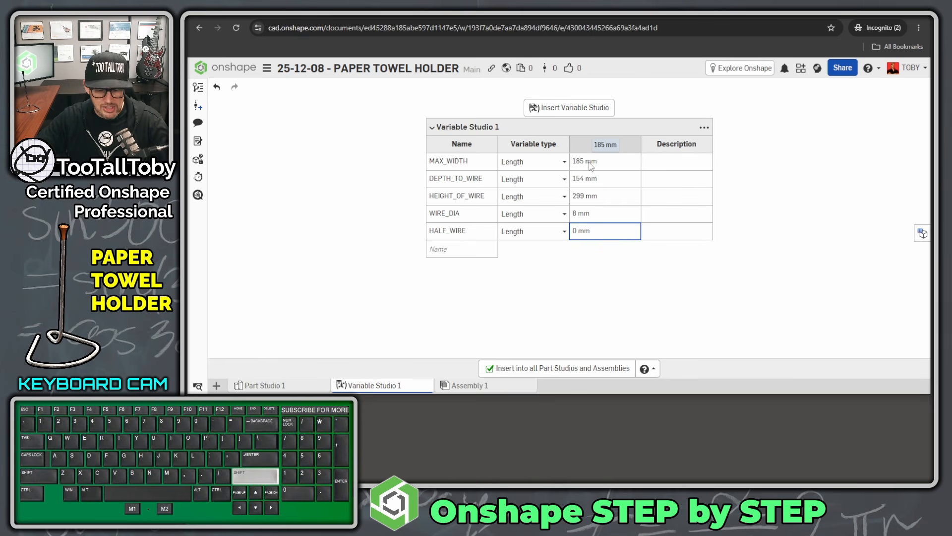
# Define the HALF_WIRE value with the expression #WIRE_DIA/2, picking WIRE_DIA from the suggested variables
pyautogui.write('#')
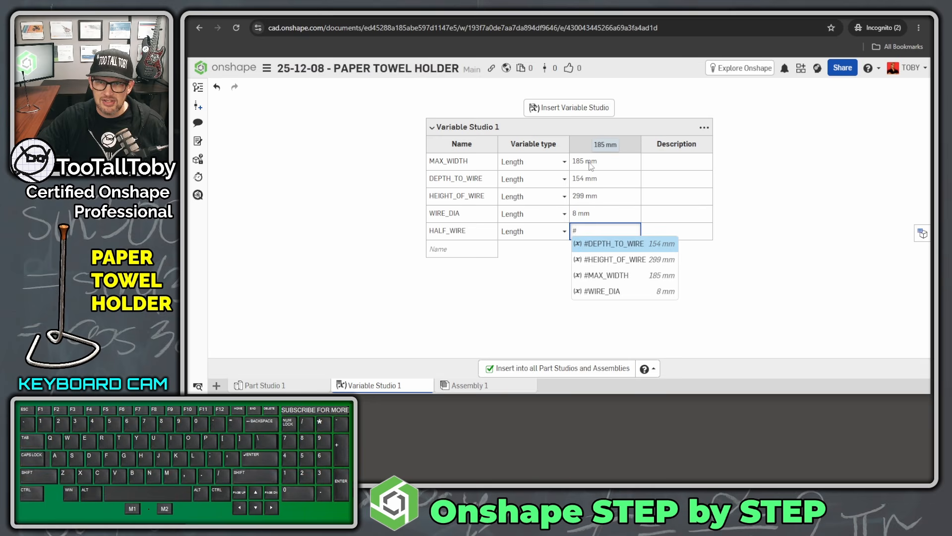
pyautogui.press('Down')
pyautogui.press('Down')
pyautogui.press('Down')
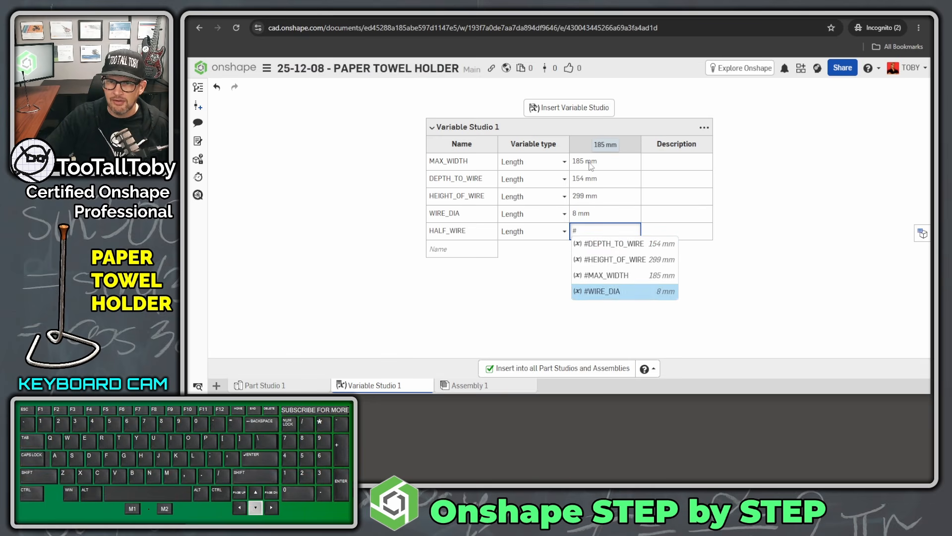
pyautogui.press('Up')
pyautogui.press('Up')
pyautogui.press('Up')
pyautogui.press('Down')
pyautogui.press('Down')
pyautogui.press('Down')
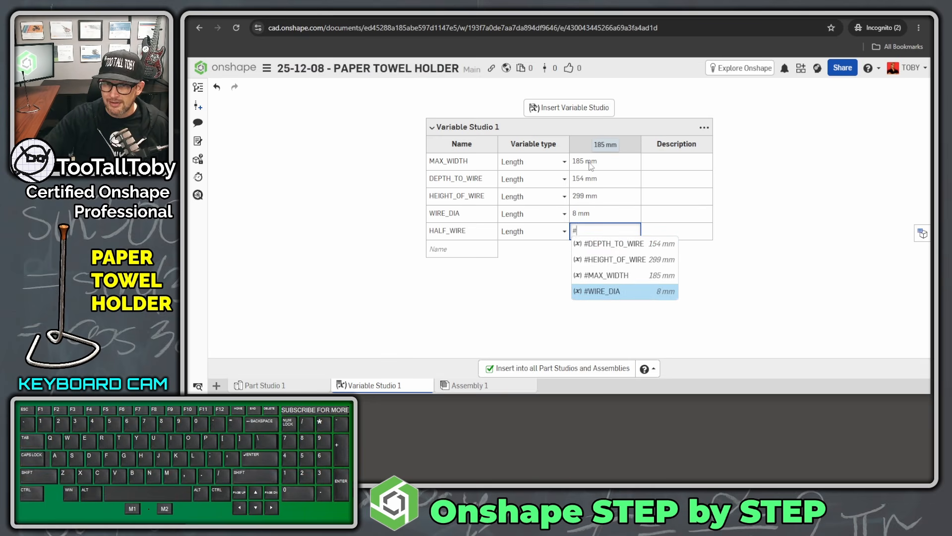
pyautogui.press('Return')
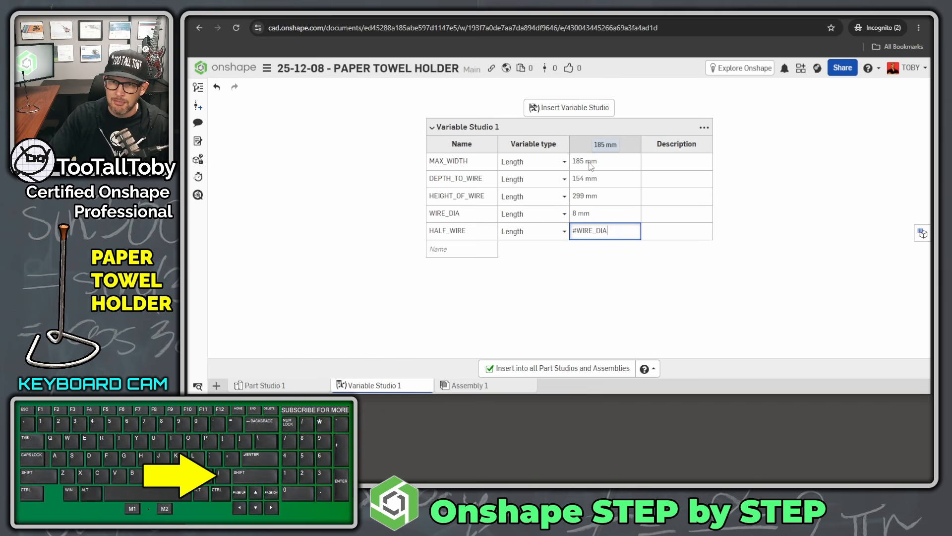
pyautogui.write('/2')
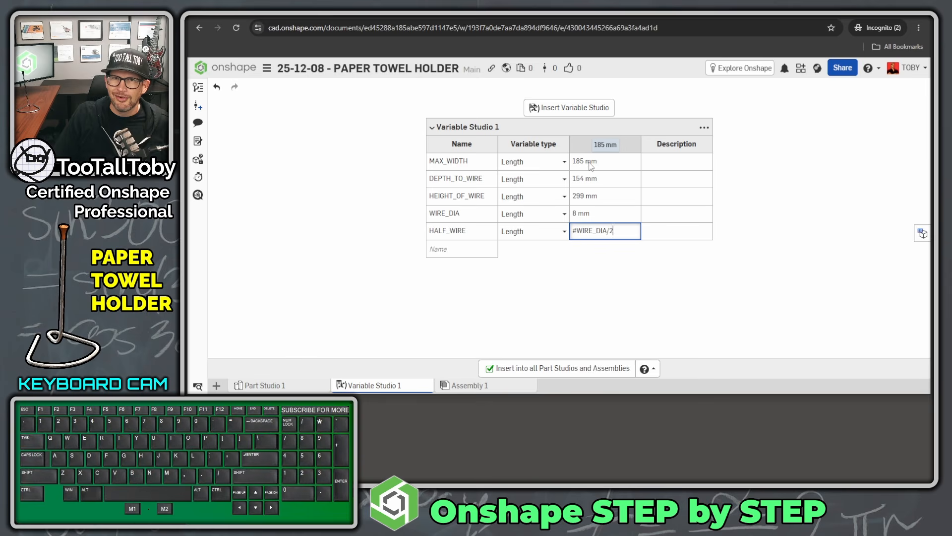
pyautogui.press('Return')
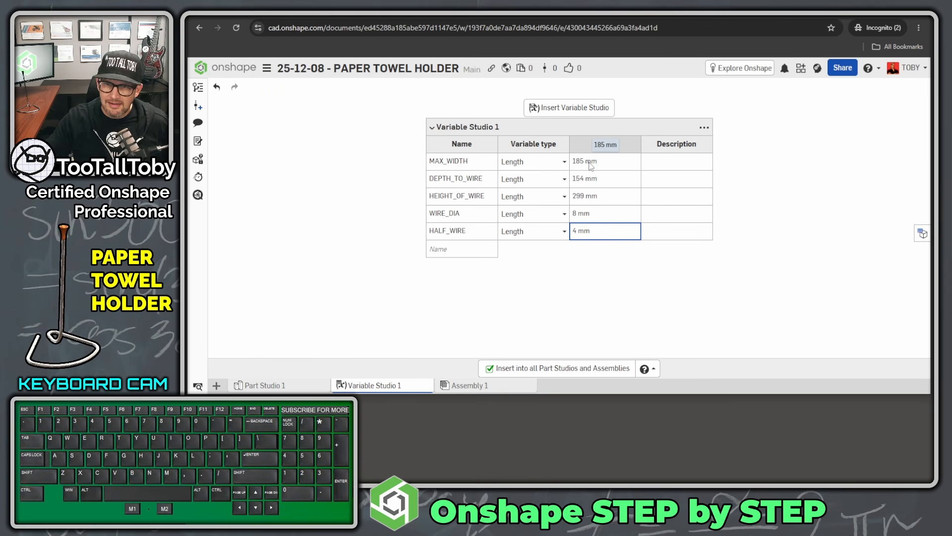
# Test the HALF_WIRE formula by setting WIRE_DIA to 12 mm and 9 mm, and restore it to 8 mm
pyautogui.press('Up')
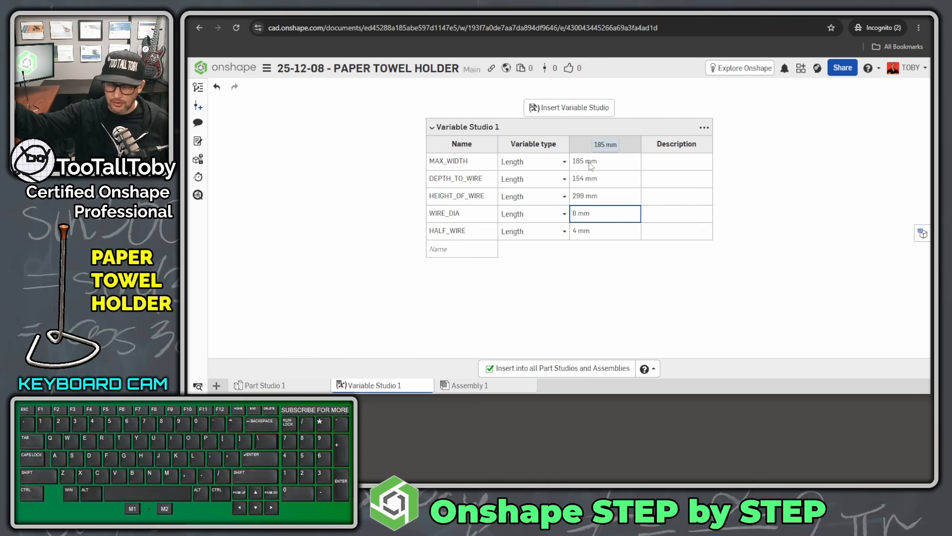
pyautogui.write('12')
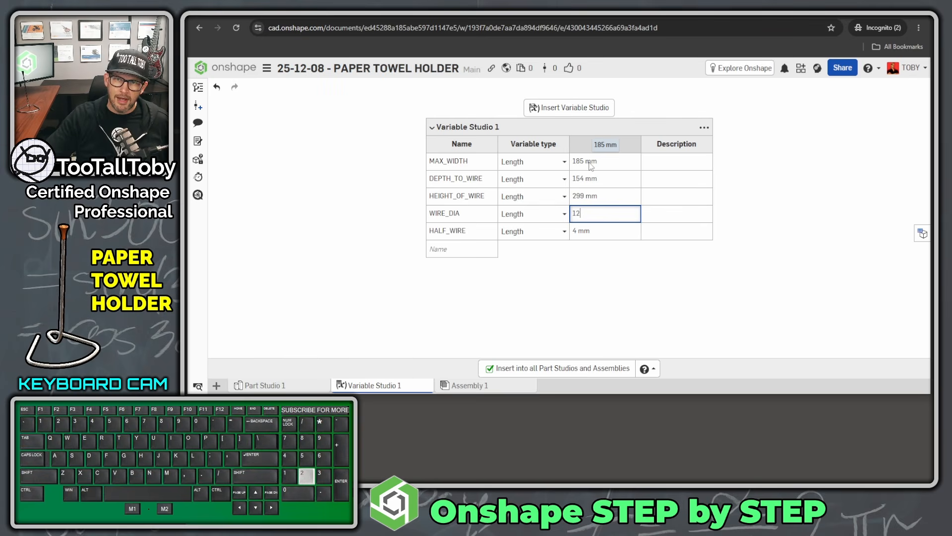
pyautogui.press('Return')
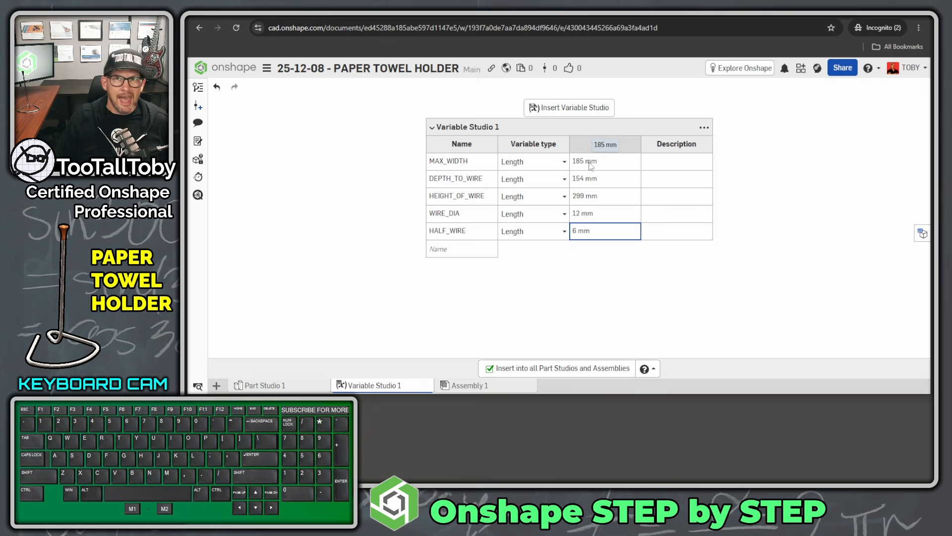
pyautogui.press('Up')
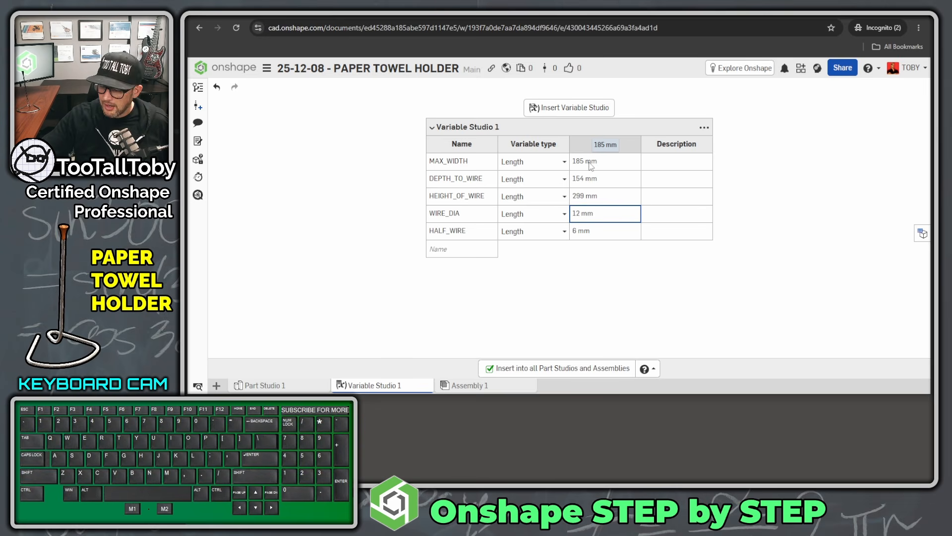
pyautogui.write('9')
pyautogui.press('Return')
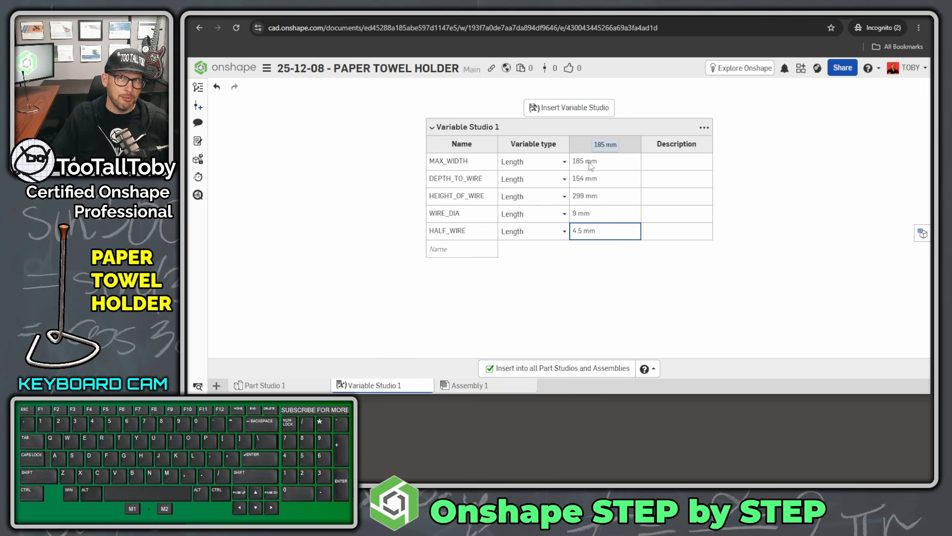
pyautogui.press('Up')
pyautogui.write('8')
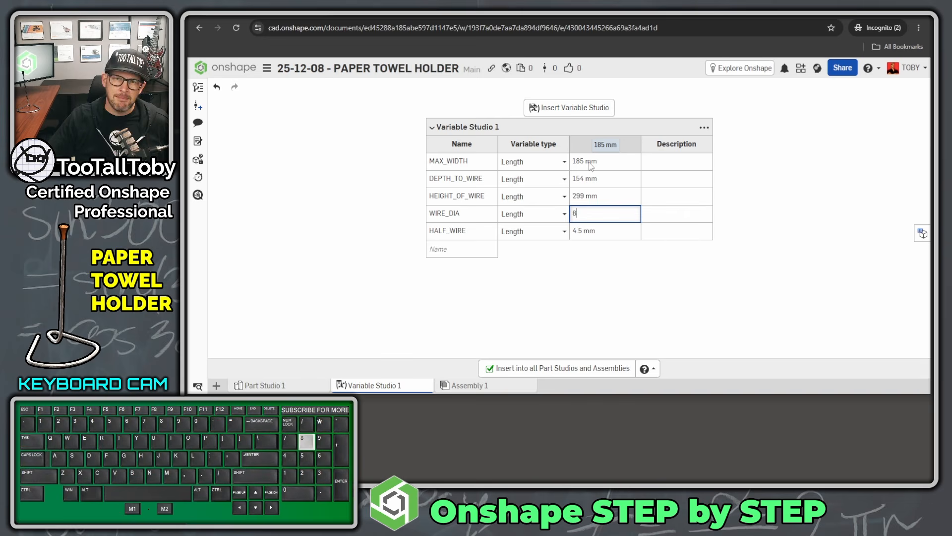
pyautogui.press('Return')
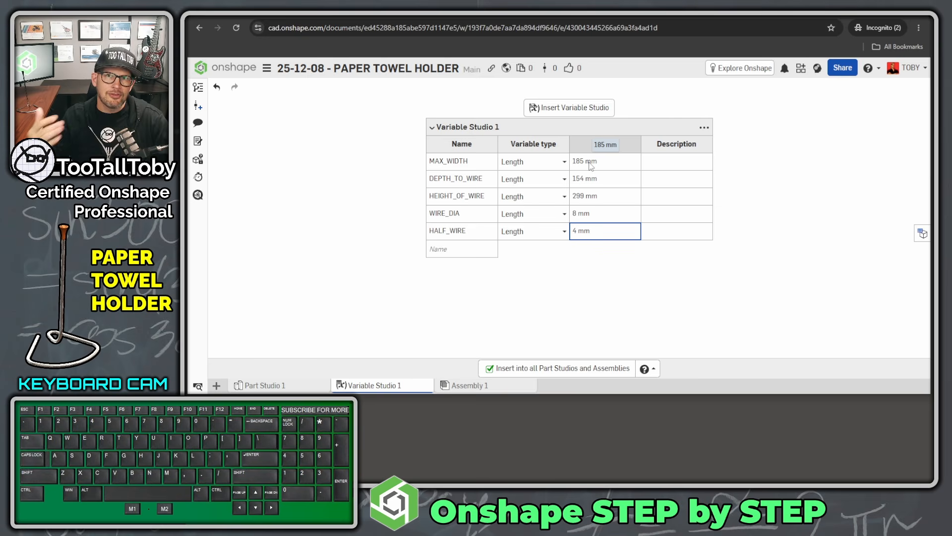
pyautogui.hotkey('alt', '1')
pyautogui.click(510, 286)
pyautogui.press('t')
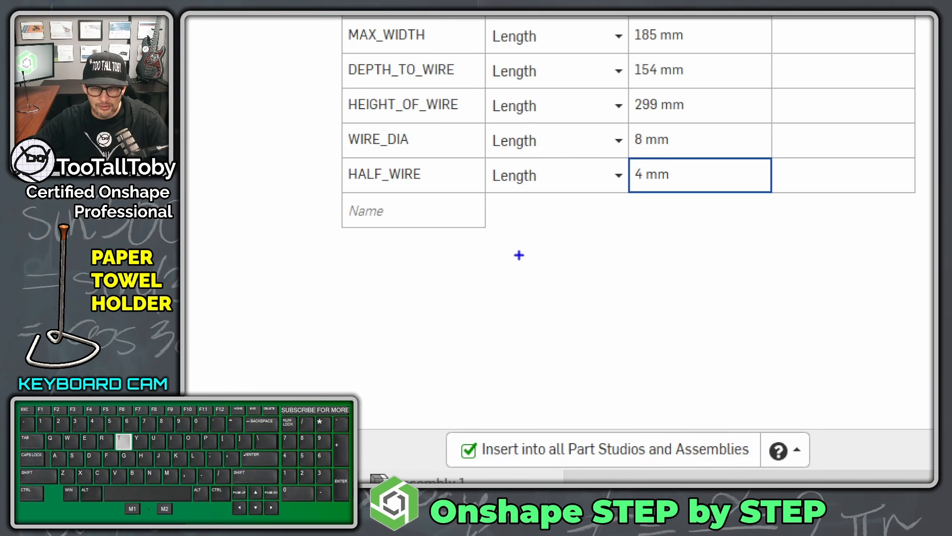
pyautogui.click(518, 237)
pyautogui.write('What do I think')
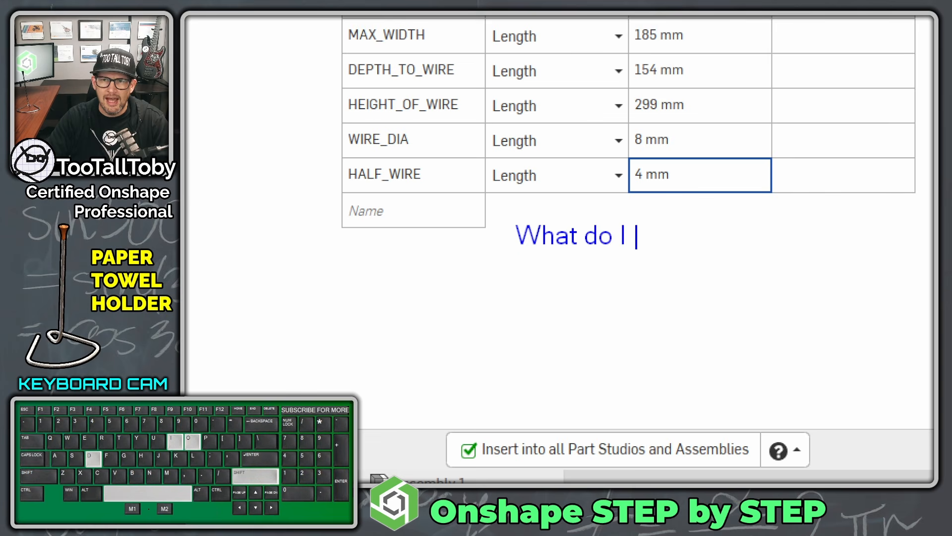
pyautogui.press('Return')
pyautogui.write('The customer might change?')
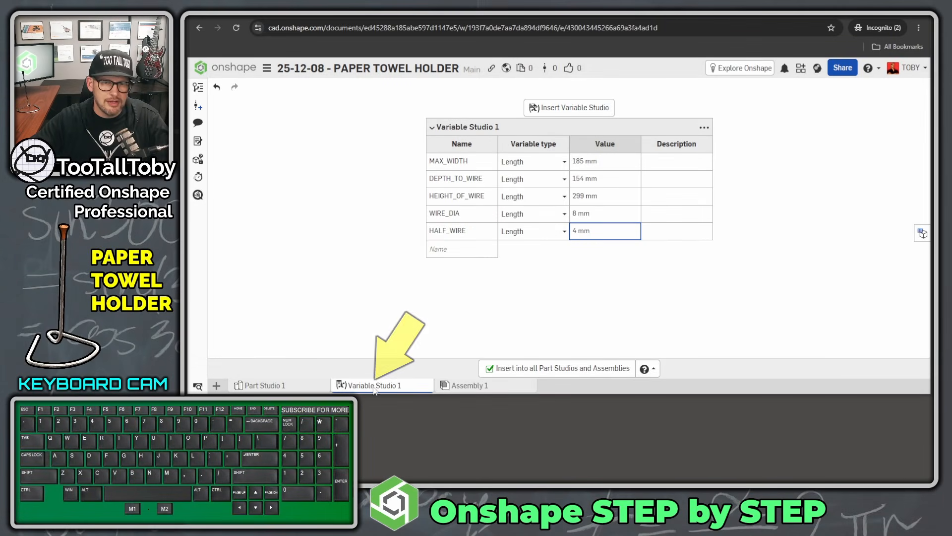
# Look at Assembly 1 and return to Part Studio 1 for modelling
pyautogui.click(372, 388)
pyautogui.click(289, 388)
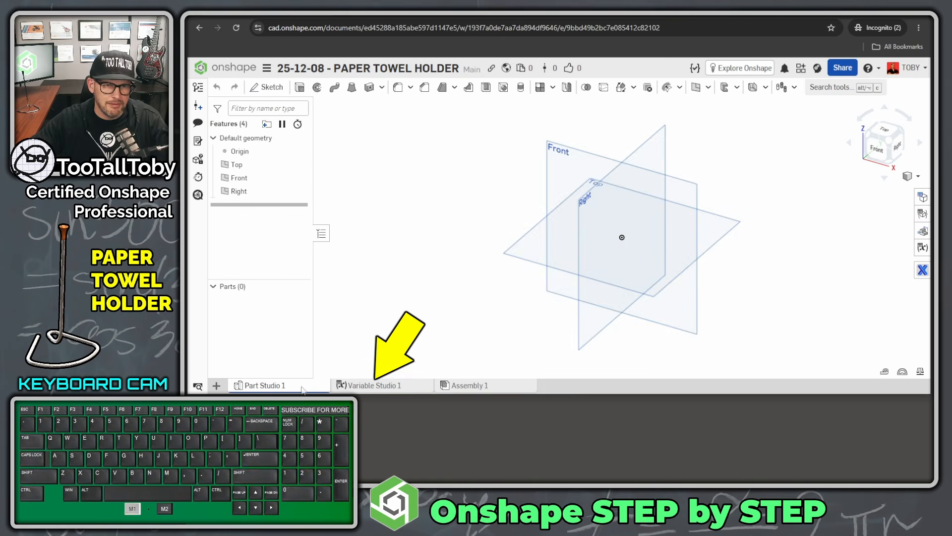
pyautogui.click(351, 388)
pyautogui.click(470, 388)
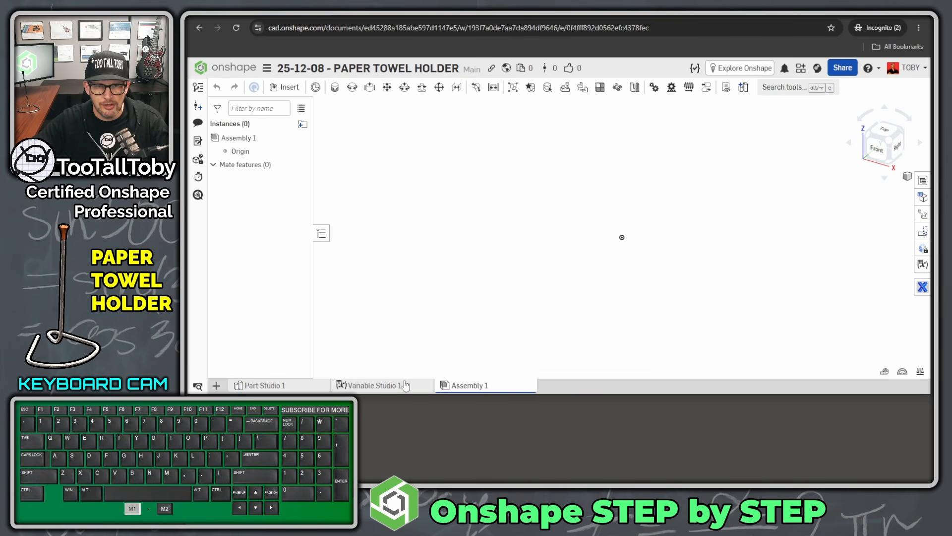
pyautogui.click(278, 386)
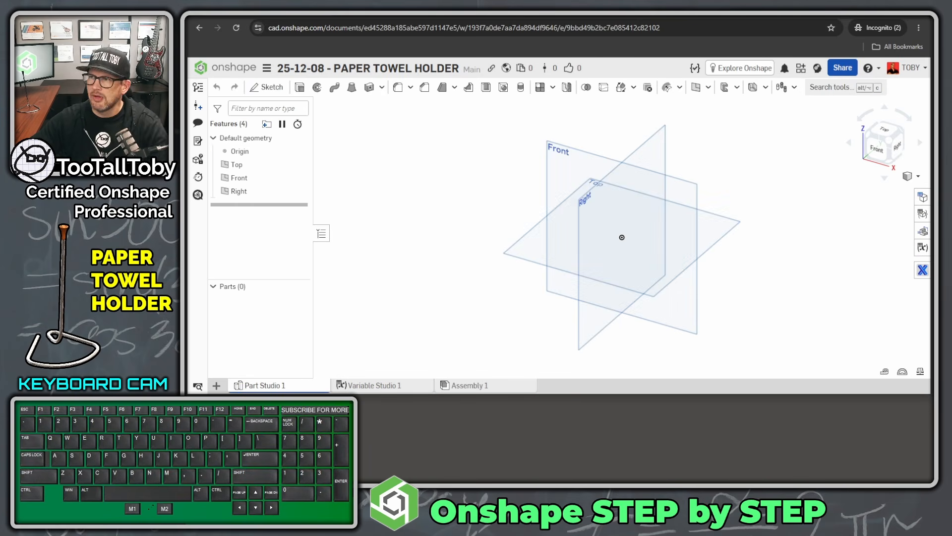
# Examine the PDF drawing's bent rod path, spherical cap cut, side-view floor line and overall width dimensions, and return to the Part Studio
pyautogui.moveTo(932, 35); pyautogui.dragTo(519, 42)
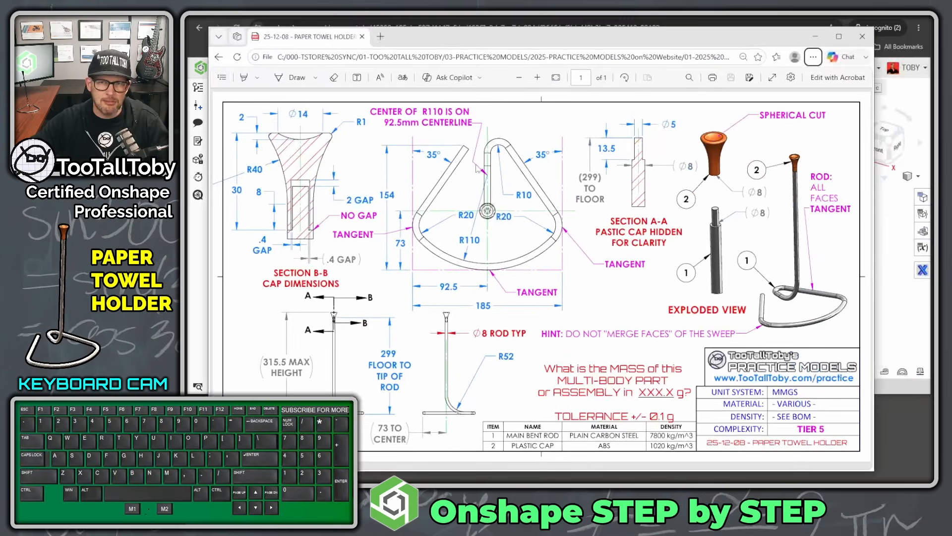
pyautogui.hotkey('alt', '1')
pyautogui.moveTo(462, 119)
pyautogui.mouseDown()
pyautogui.moveTo(414, 174)
pyautogui.moveTo(373, 252)
pyautogui.moveTo(378, 330)
pyautogui.moveTo(515, 361)
pyautogui.moveTo(637, 316)
pyautogui.moveTo(615, 221)
pyautogui.moveTo(544, 133)
pyautogui.moveTo(497, 133)
pyautogui.moveTo(506, 196)
pyautogui.moveTo(498, 254)
pyautogui.mouseUp()
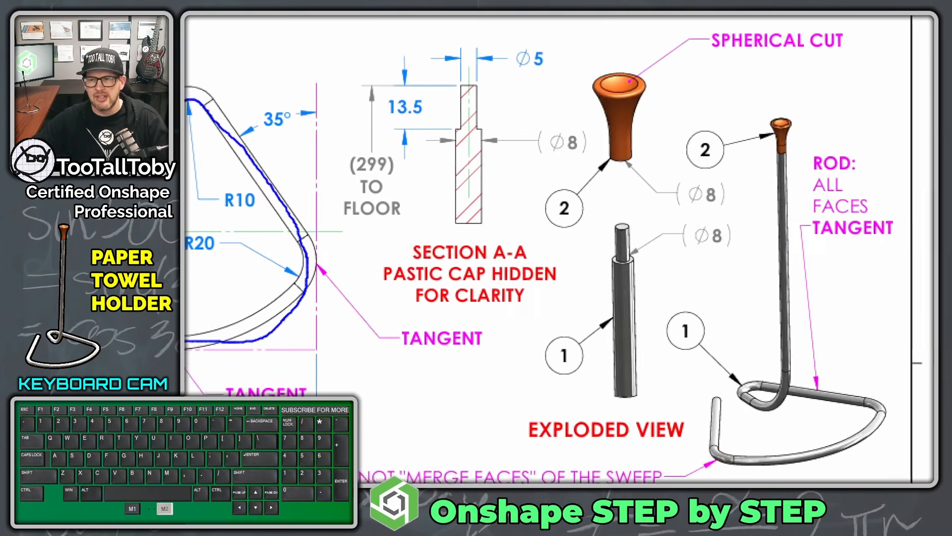
pyautogui.moveTo(643, 388)
pyautogui.mouseDown()
pyautogui.moveTo(632, 397)
pyautogui.moveTo(644, 408)
pyautogui.moveTo(669, 353)
pyautogui.moveTo(673, 154)
pyautogui.mouseUp()
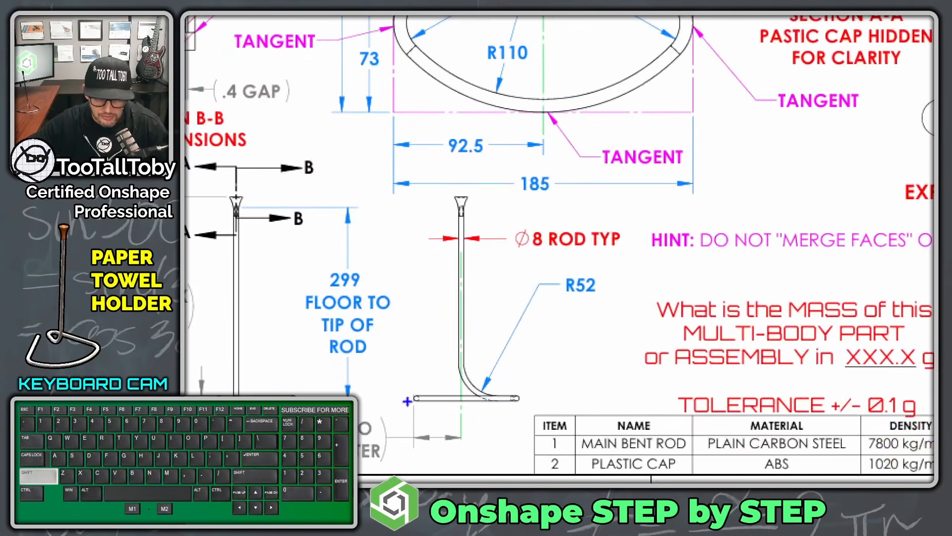
pyautogui.moveTo(407, 398); pyautogui.dragTo(555, 397)
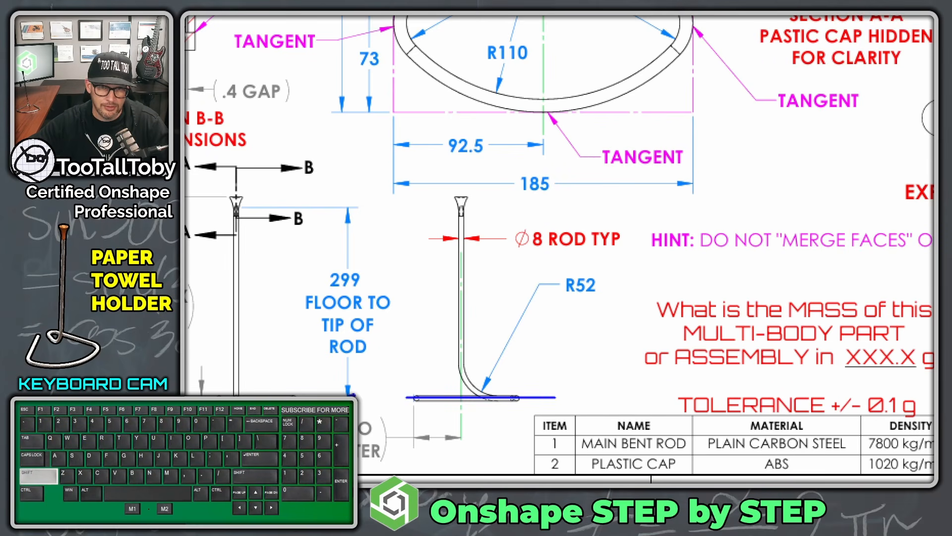
pyautogui.rightClick(485, 272)
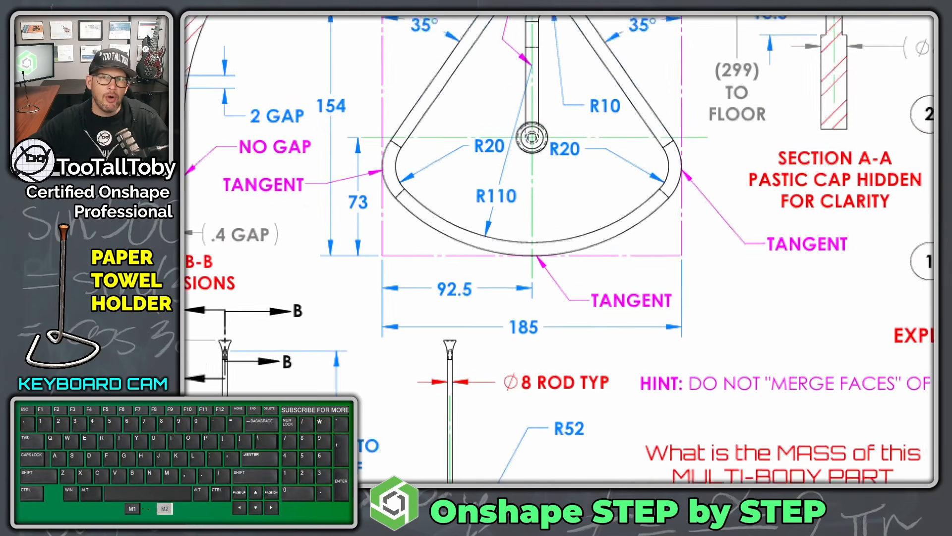
pyautogui.click(403, 78)
pyautogui.moveTo(384, 34)
pyautogui.mouseDown()
pyautogui.moveTo(367, 277)
pyautogui.moveTo(465, 318)
pyautogui.moveTo(665, 329)
pyautogui.moveTo(686, 216)
pyautogui.moveTo(675, 32)
pyautogui.mouseUp()
pyautogui.moveTo(385, 45); pyautogui.dragTo(534, 49)
pyautogui.moveTo(536, 192)
pyautogui.mouseDown()
pyautogui.moveTo(540, 183)
pyautogui.moveTo(527, 186)
pyautogui.mouseUp()
pyautogui.hotkey('alt', '1')
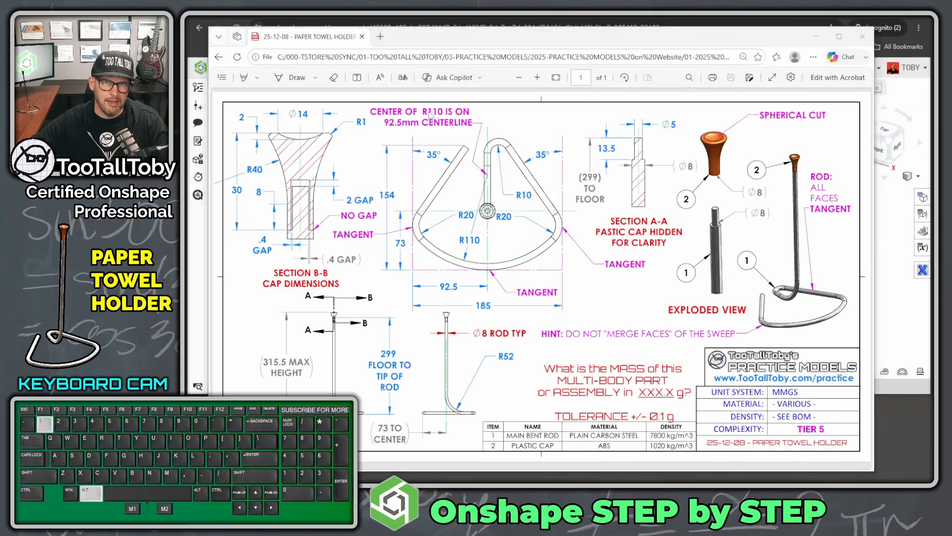
pyautogui.moveTo(439, 32); pyautogui.dragTo(932, 35)
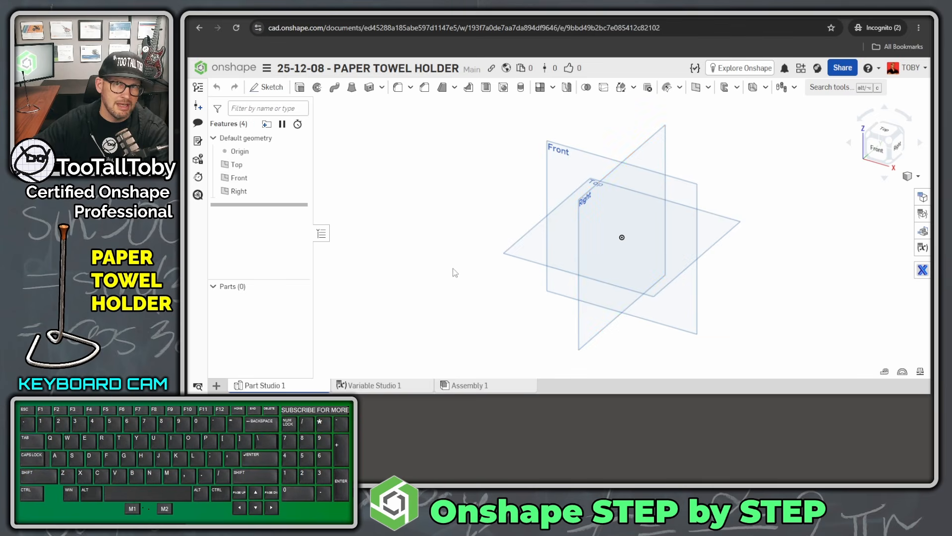
# Create a plane offset from the Top plane by the variable #HALF_WIRE
pyautogui.click(525, 253)
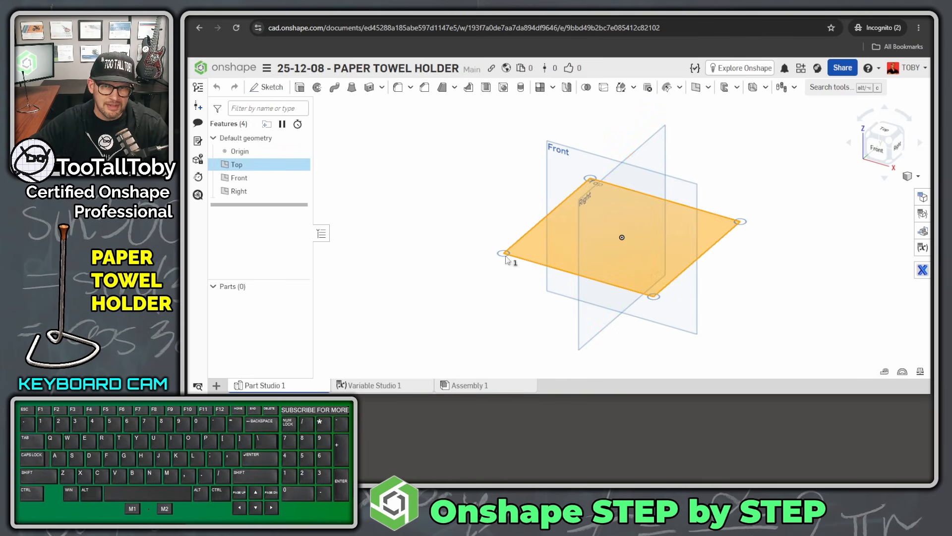
pyautogui.click(695, 90)
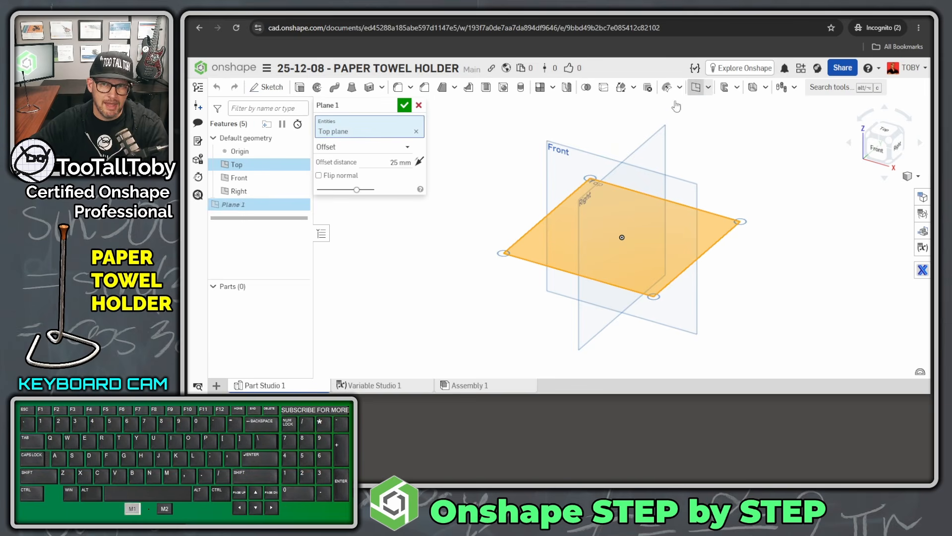
pyautogui.click(369, 157)
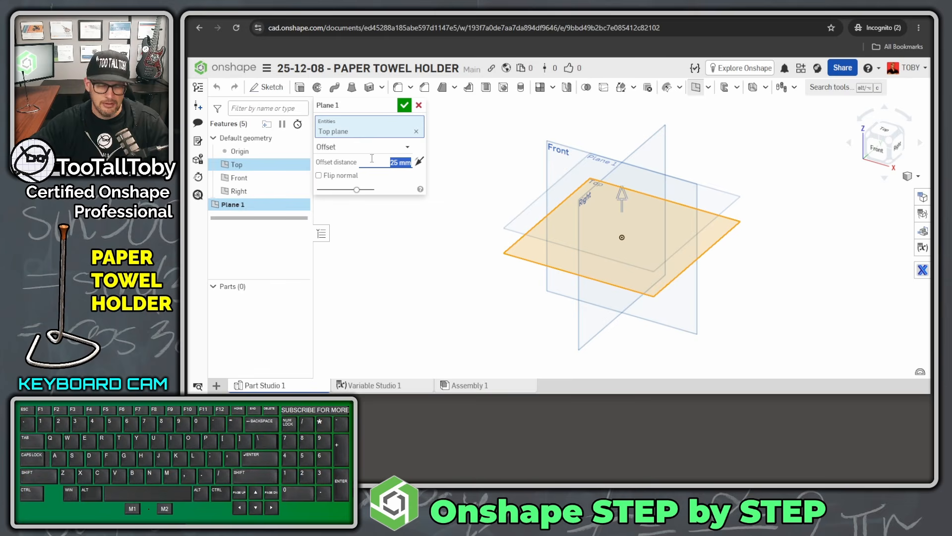
pyautogui.write('#')
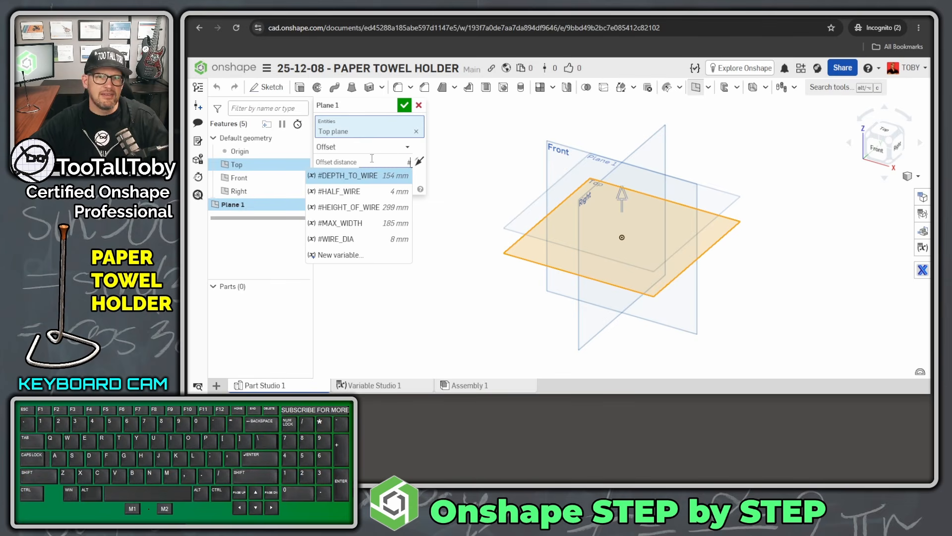
pyautogui.press('Down')
pyautogui.press('Return')
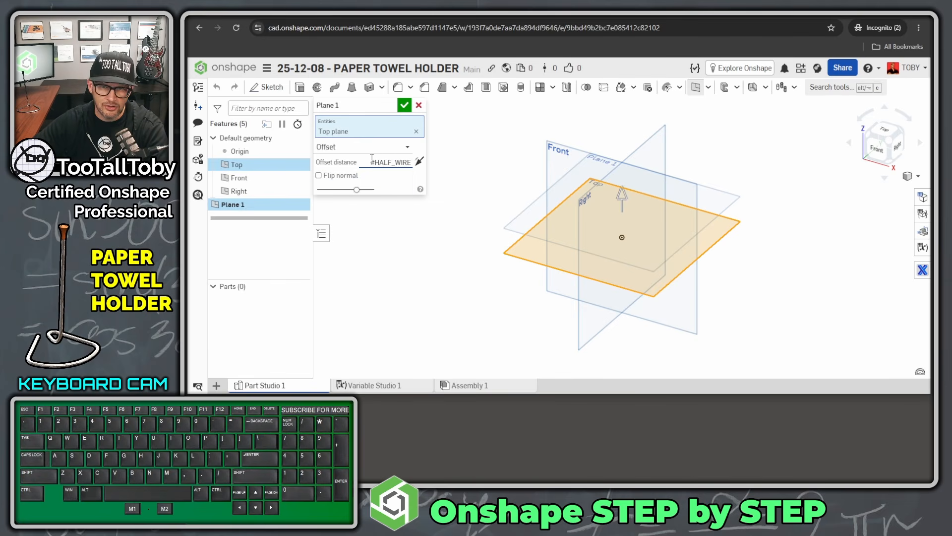
pyautogui.press('Return')
pyautogui.press('Return')
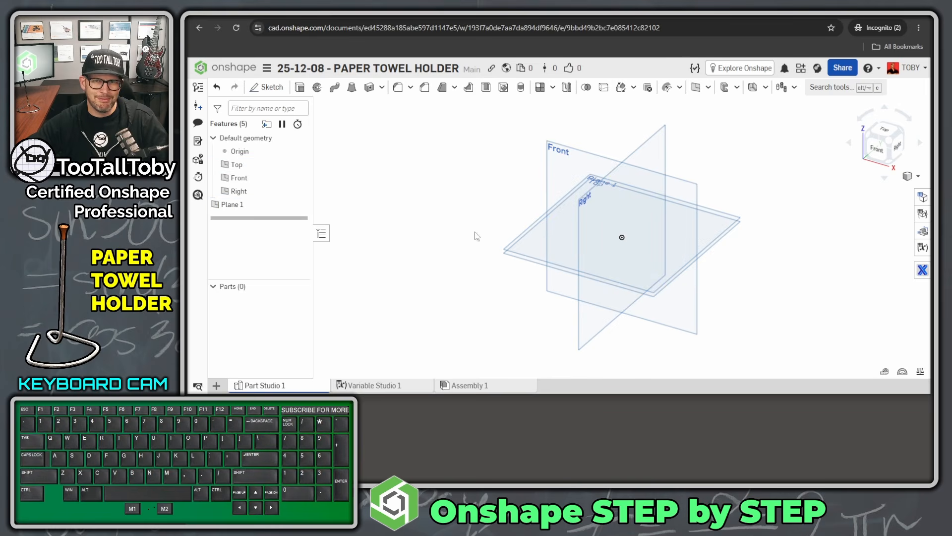
# Rename the new offset plane as "Plane for LOWER PATH" and slightly widen the feature list
pyautogui.click(242, 208)
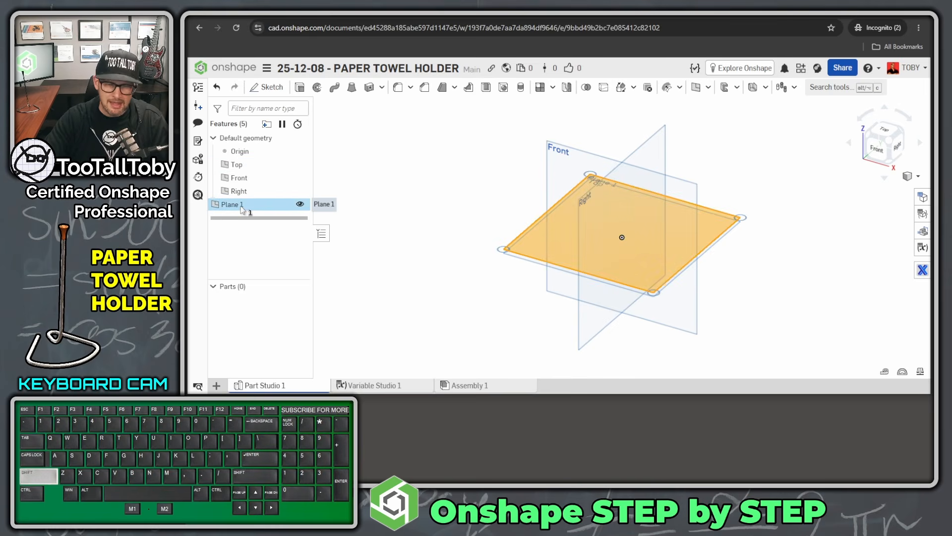
pyautogui.hotkey('shift', 'n')
pyautogui.write('POAN')
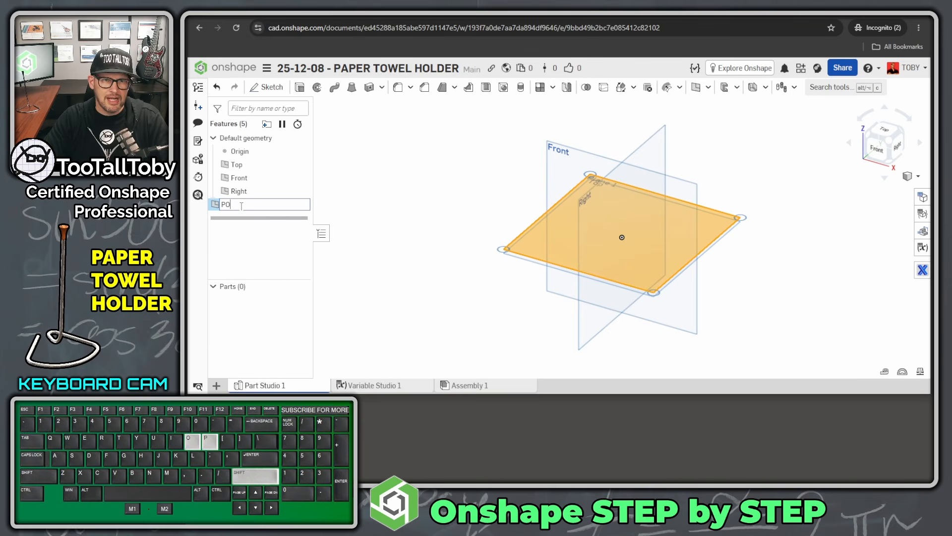
pyautogui.press('BackSpace')
pyautogui.press('BackSpace')
pyautogui.press('BackSpace')
pyautogui.write('lan for L')
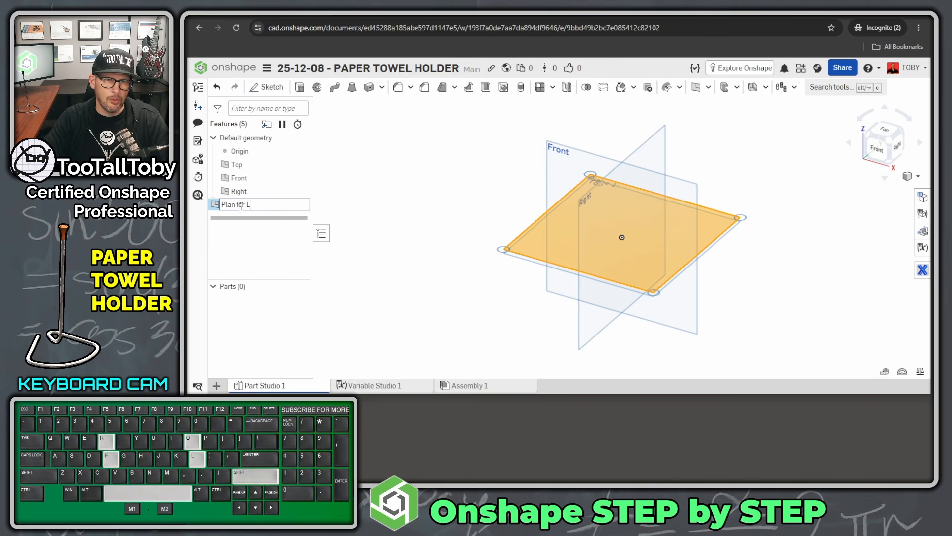
pyautogui.write('OWER PATH')
pyautogui.press('Left')
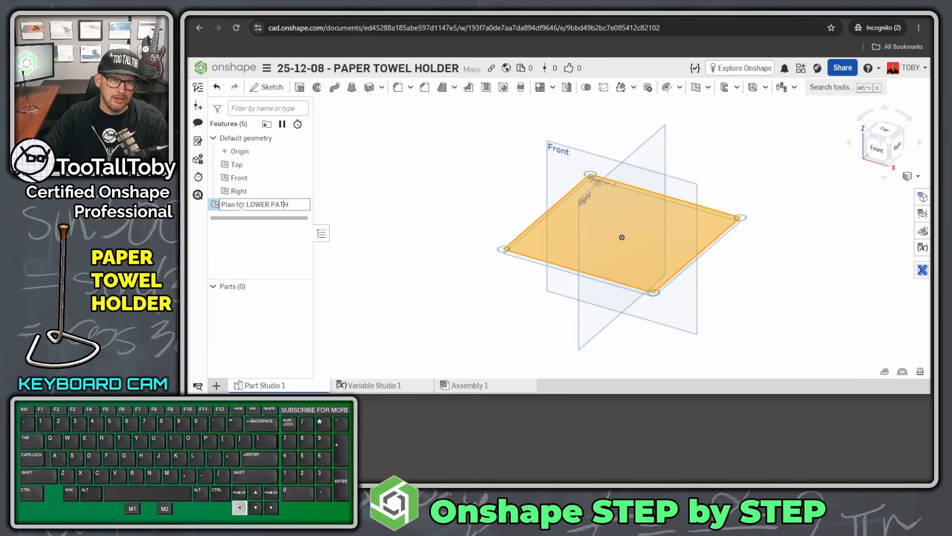
pyautogui.write('e')
pyautogui.press('Return')
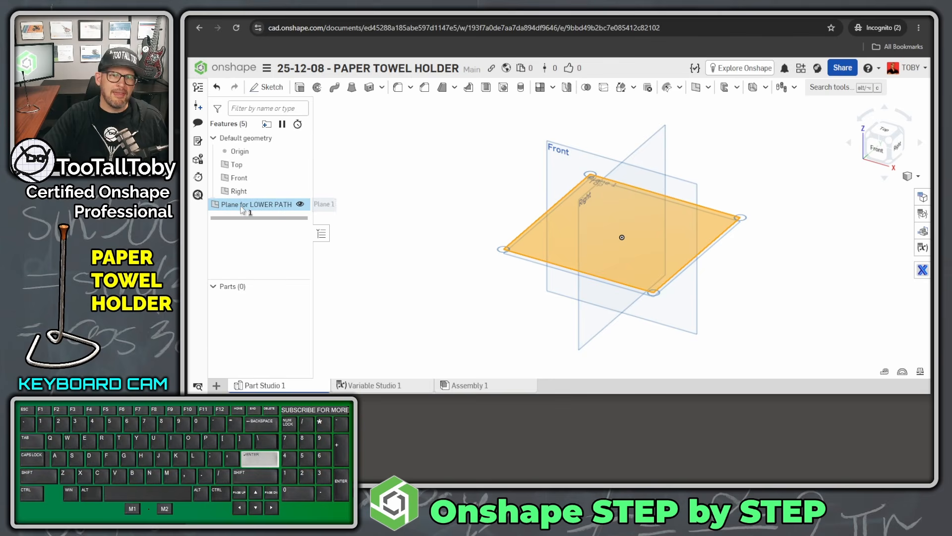
pyautogui.click(341, 210)
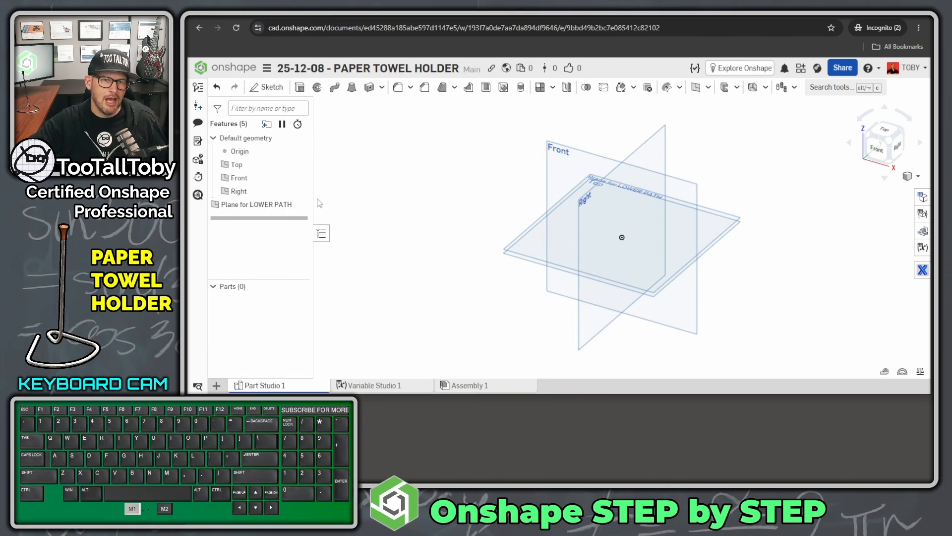
pyautogui.moveTo(314, 196); pyautogui.dragTo(323, 204)
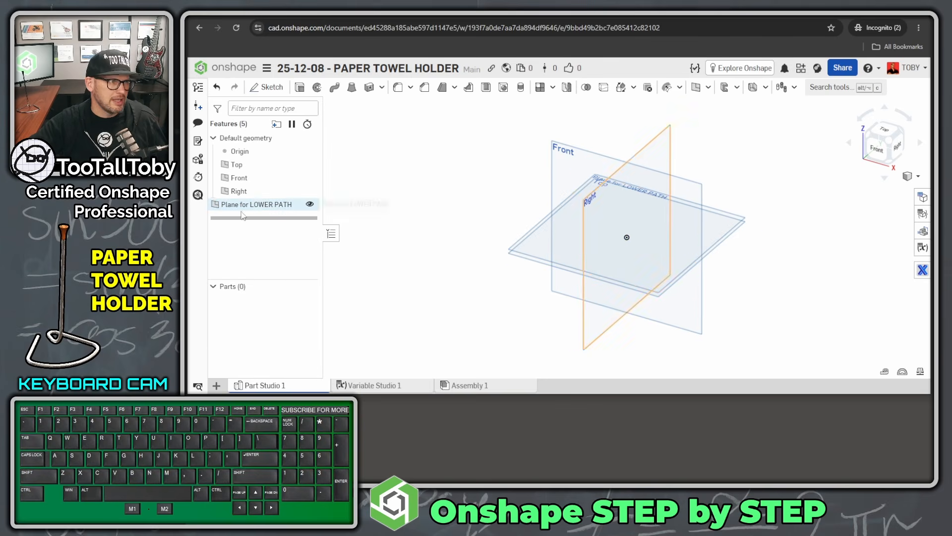
pyautogui.click(431, 170)
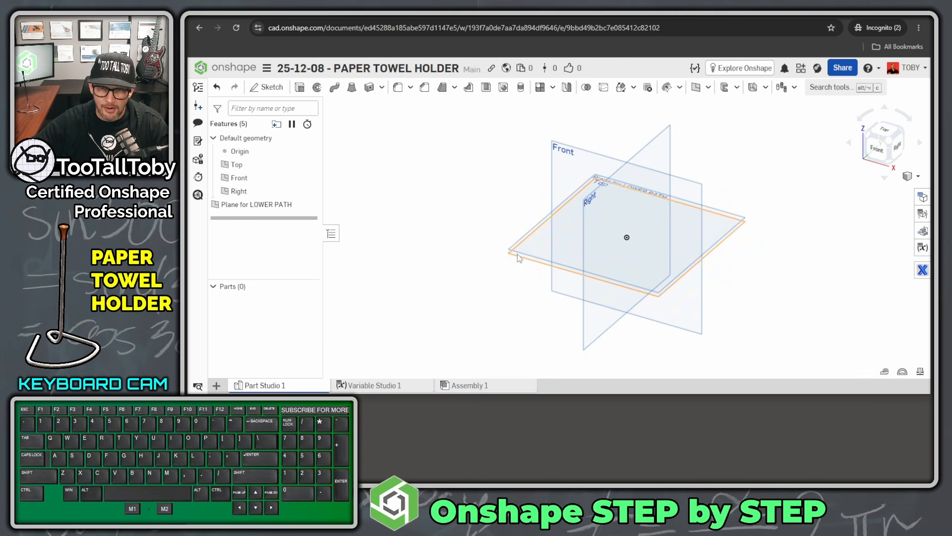
# Test the lower path plane's link to the wire diameter by setting WIRE_DIA to 12 mm in the variable table
pyautogui.scroll(5, 517, 254)
pyautogui.moveTo(487, 264); pyautogui.dragTo(480, 249, button='right')
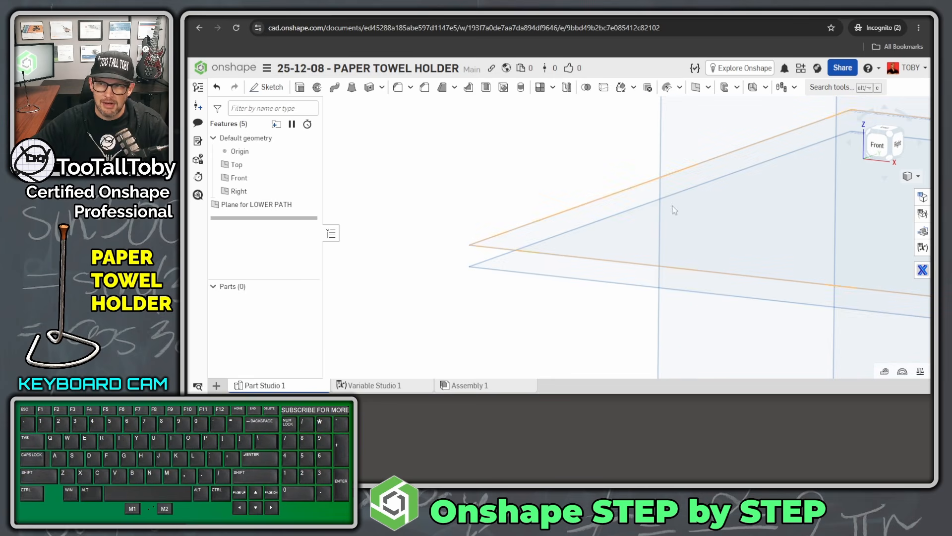
pyautogui.hotkey('alt', '1')
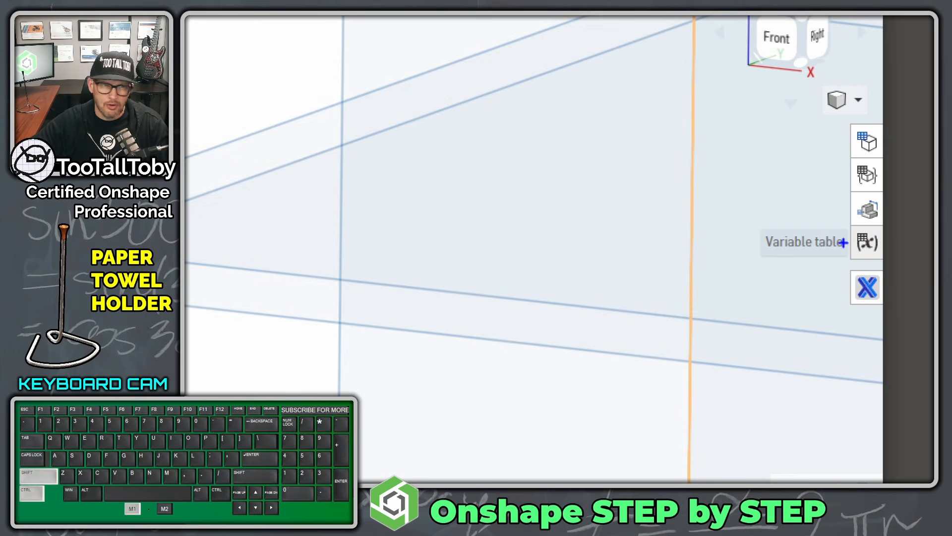
pyautogui.keyDown('ctrl'); pyautogui.keyDown('shift'); pyautogui.moveTo(910, 247); pyautogui.dragTo(838, 249); pyautogui.keyUp('shift'); pyautogui.keyUp('ctrl')
pyautogui.keyDown('ctrl'); pyautogui.keyDown('shift'); pyautogui.moveTo(699, 246); pyautogui.dragTo(690, 245); pyautogui.keyUp('shift'); pyautogui.keyUp('ctrl')
pyautogui.hotkey('alt', '1')
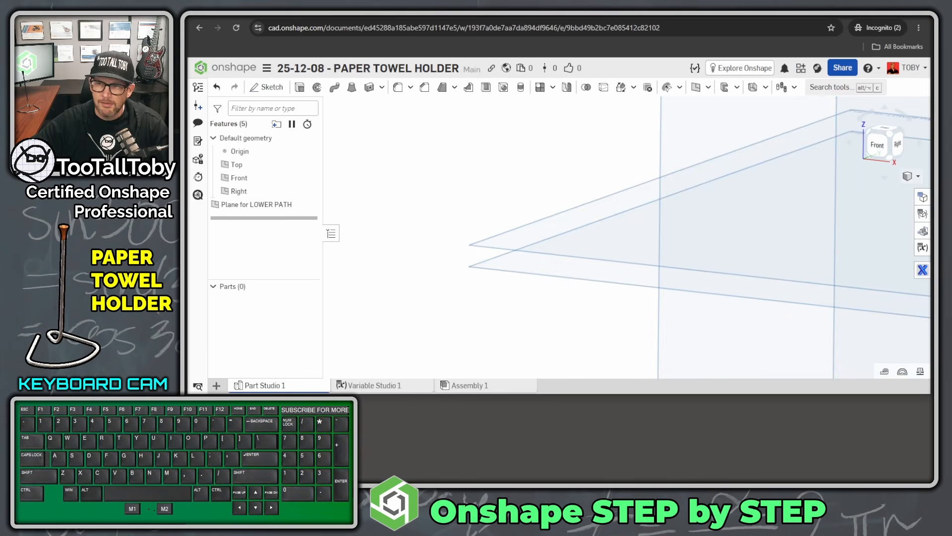
pyautogui.click(929, 251)
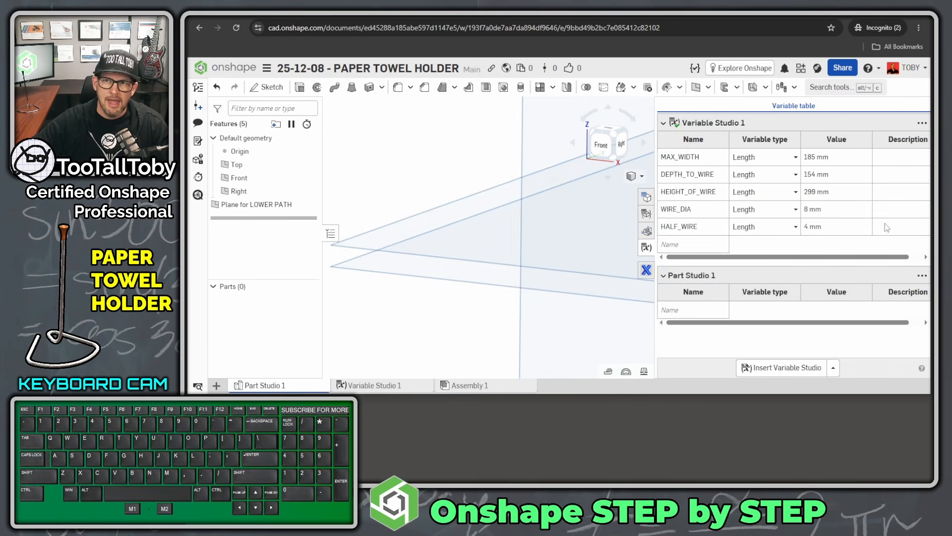
pyautogui.click(819, 211)
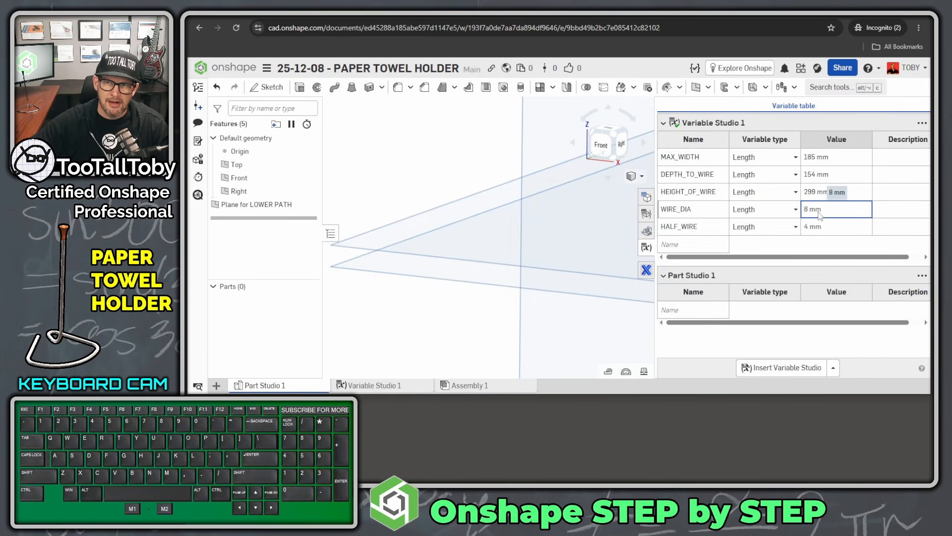
pyautogui.write('12')
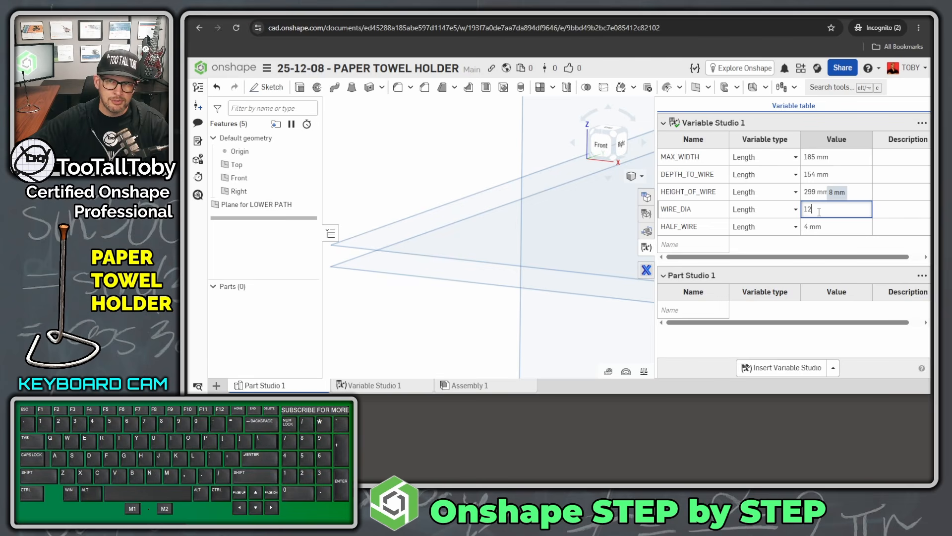
pyautogui.press('Return')
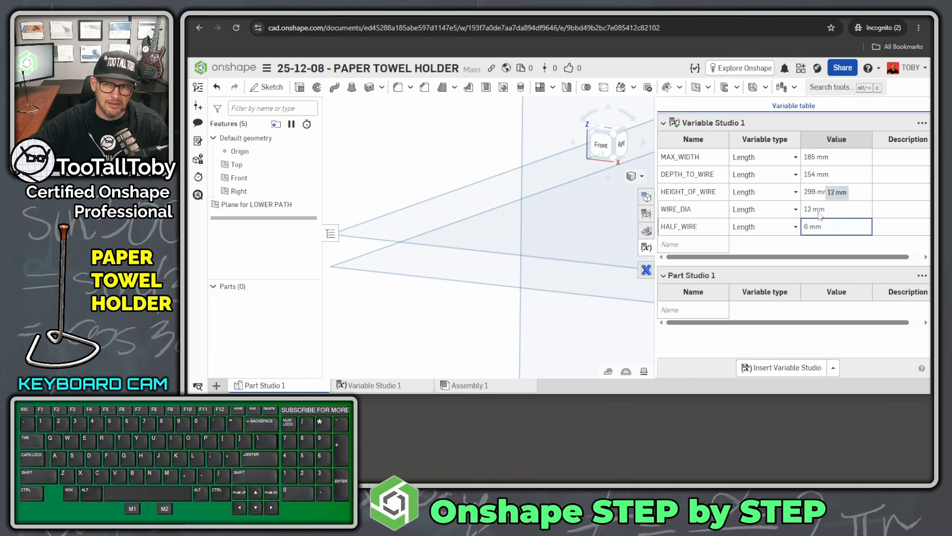
# Set WIRE_DIA back to 8 mm, close the variable table and bring all planes back into view
pyautogui.click(820, 214)
pyautogui.write('8')
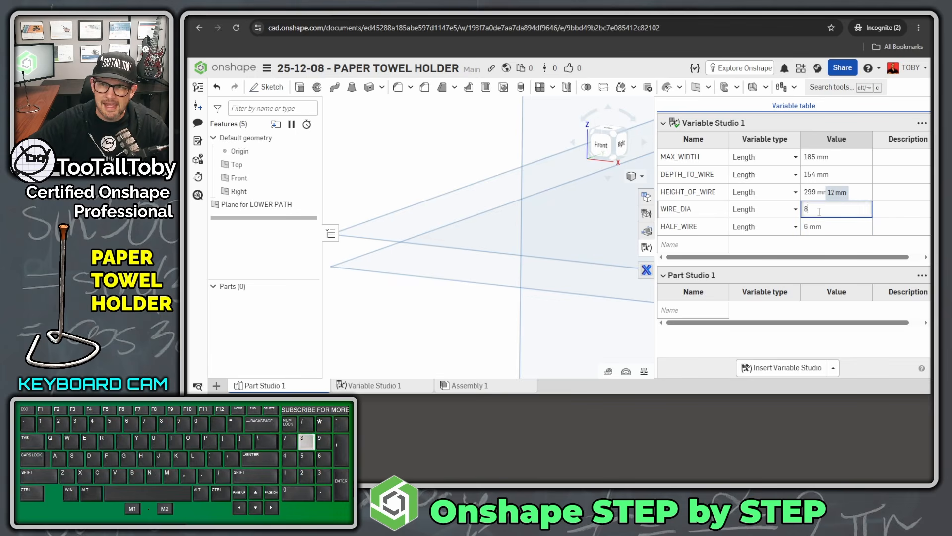
pyautogui.press('Return')
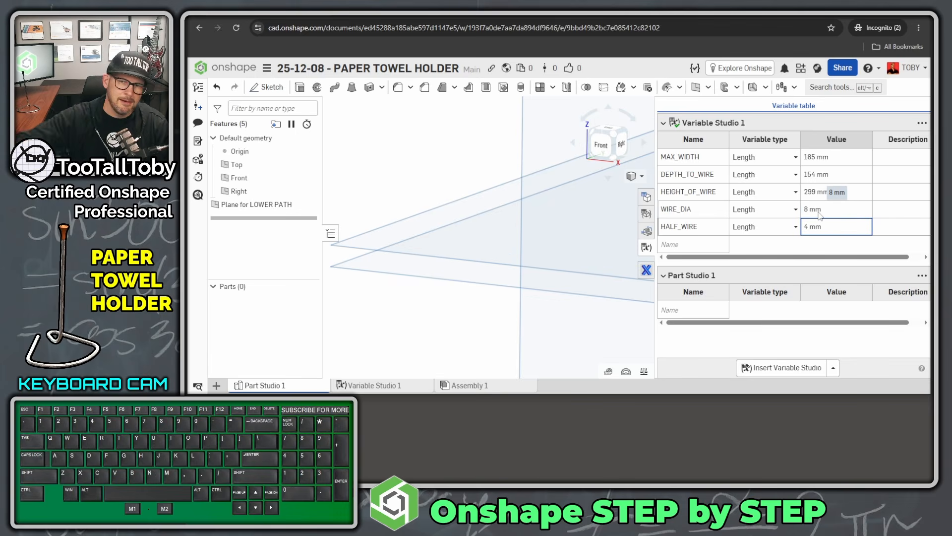
pyautogui.click(646, 248)
pyautogui.scroll(-5, 791, 292)
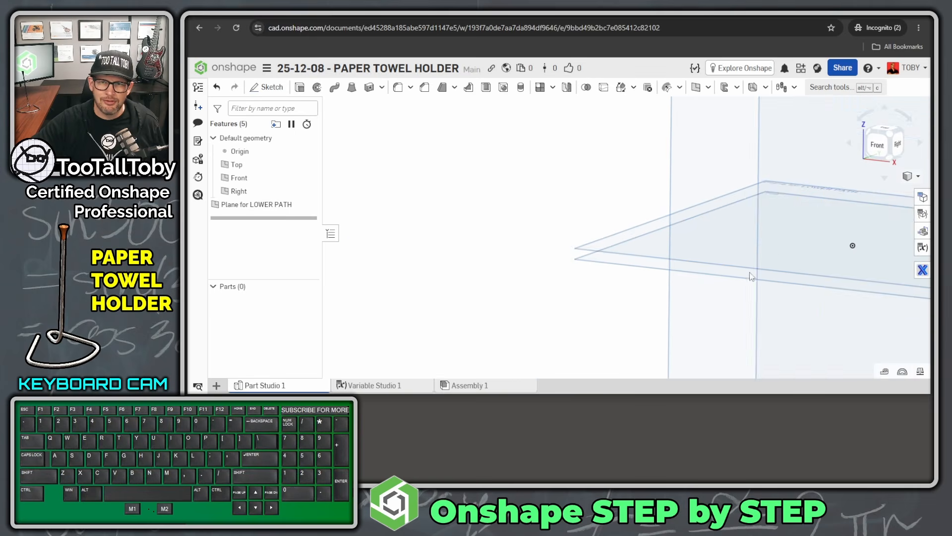
pyautogui.moveTo(754, 293); pyautogui.dragTo(694, 301, button='middle')
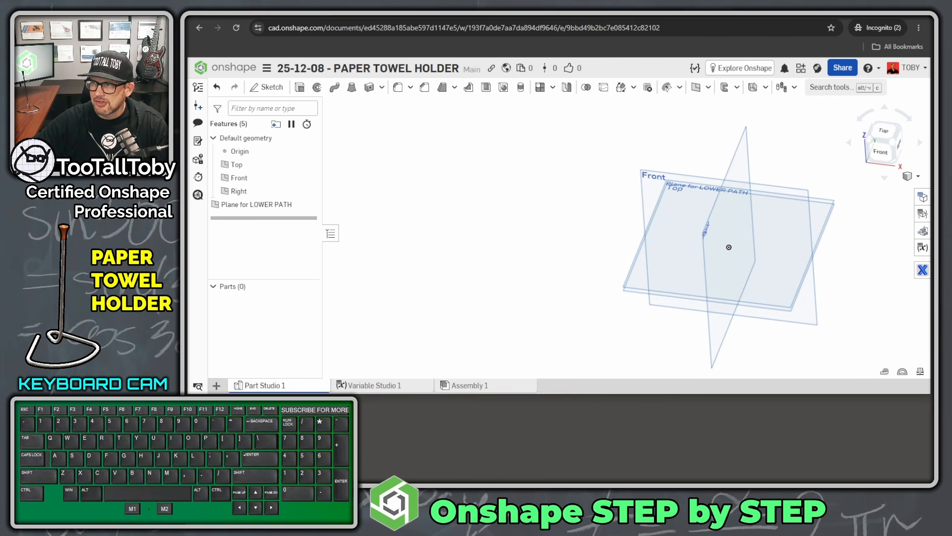
# Examine the top view's bounding lines around the bent rod and its centre in the PDF drawing, and return to the Part Studio
pyautogui.moveTo(933, 28); pyautogui.dragTo(588, 29)
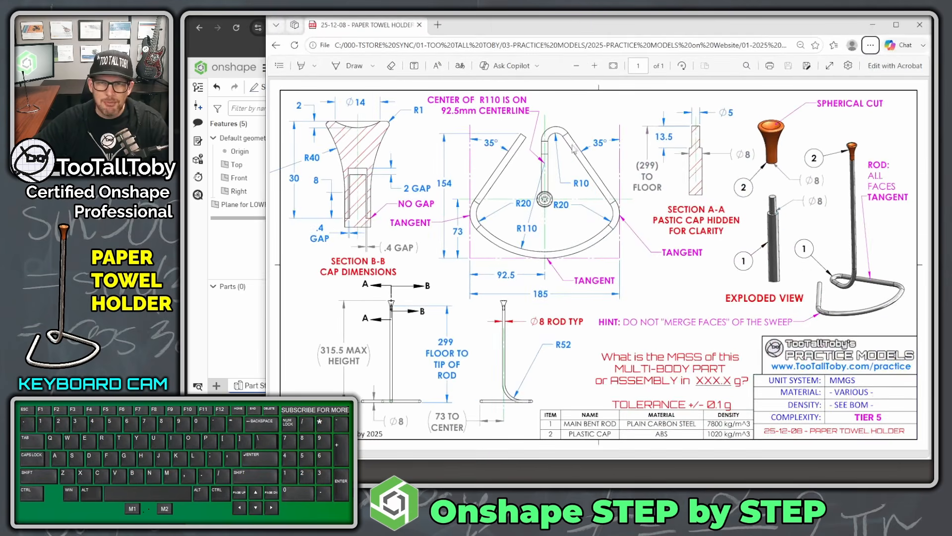
pyautogui.hotkey('alt', '1')
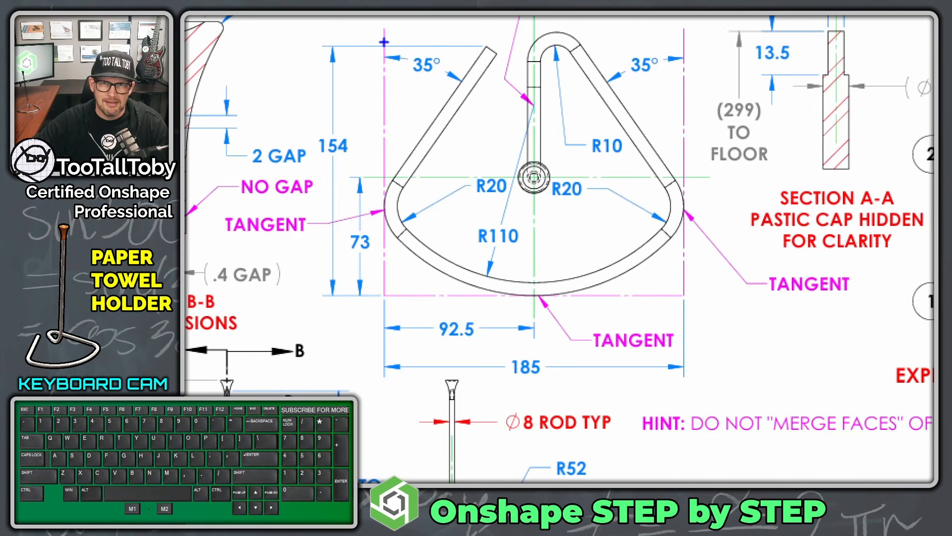
pyautogui.moveTo(384, 31)
pyautogui.mouseDown()
pyautogui.moveTo(384, 297)
pyautogui.moveTo(668, 296)
pyautogui.moveTo(680, 18)
pyautogui.mouseUp()
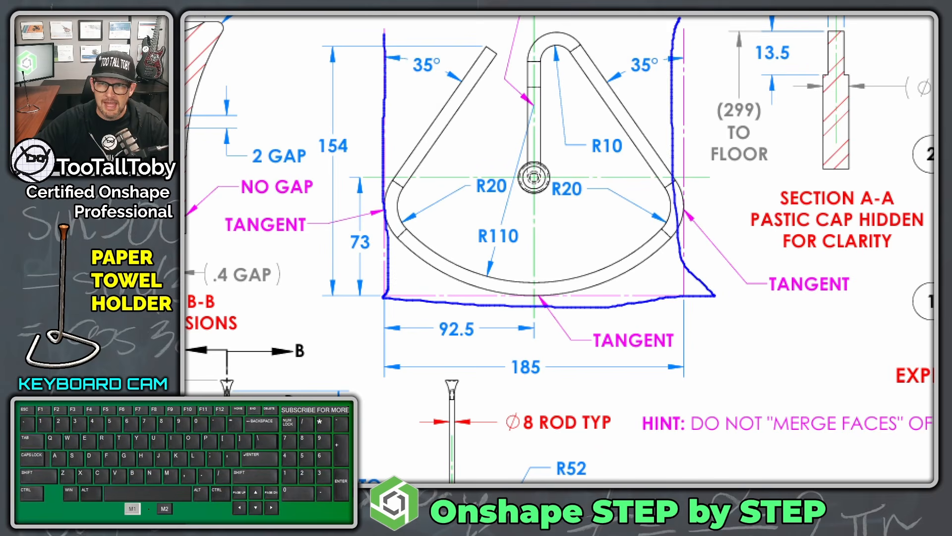
pyautogui.moveTo(534, 171); pyautogui.dragTo(527, 170)
pyautogui.hotkey('alt', '1')
pyautogui.hotkey('alt', 'Tab')
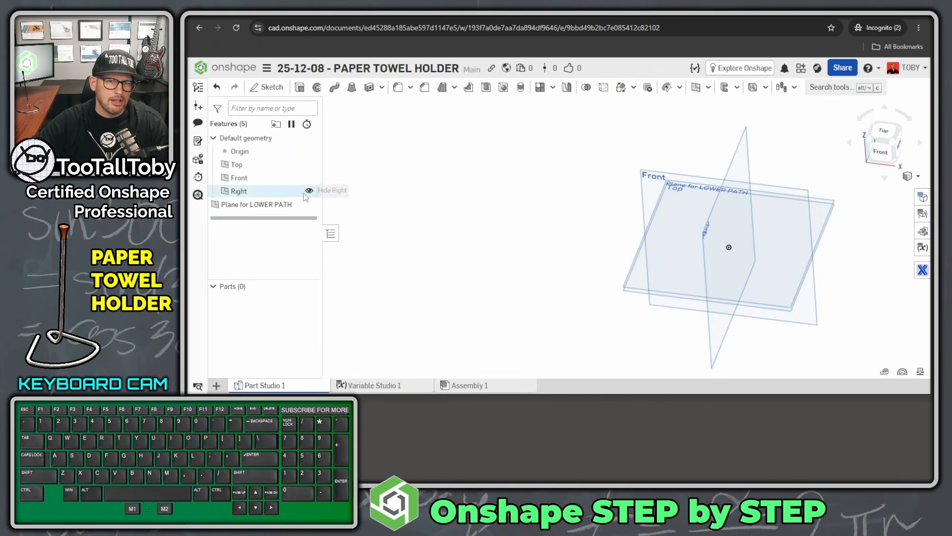
# Enlarge the browser window and start a new sketch on Plane for LOWER PATH
pyautogui.click(266, 204)
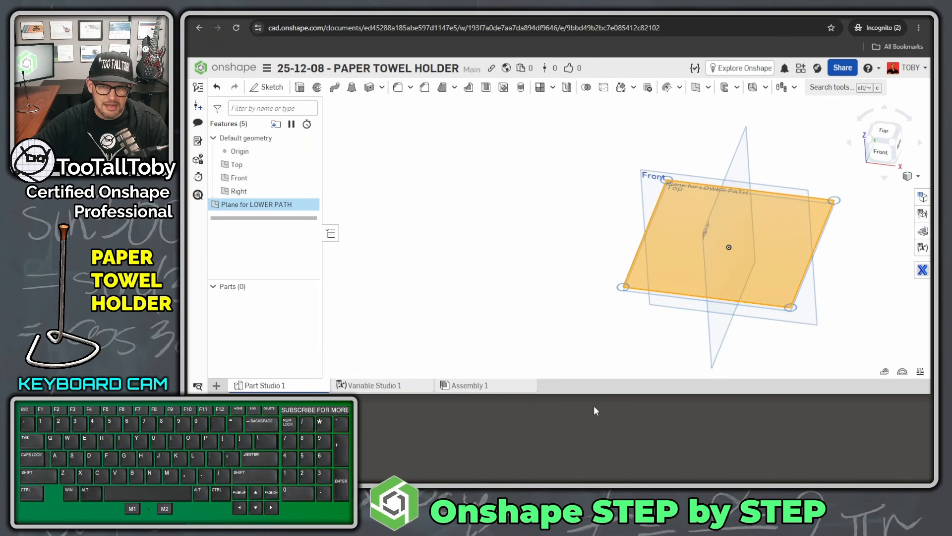
pyautogui.moveTo(594, 396); pyautogui.dragTo(567, 481)
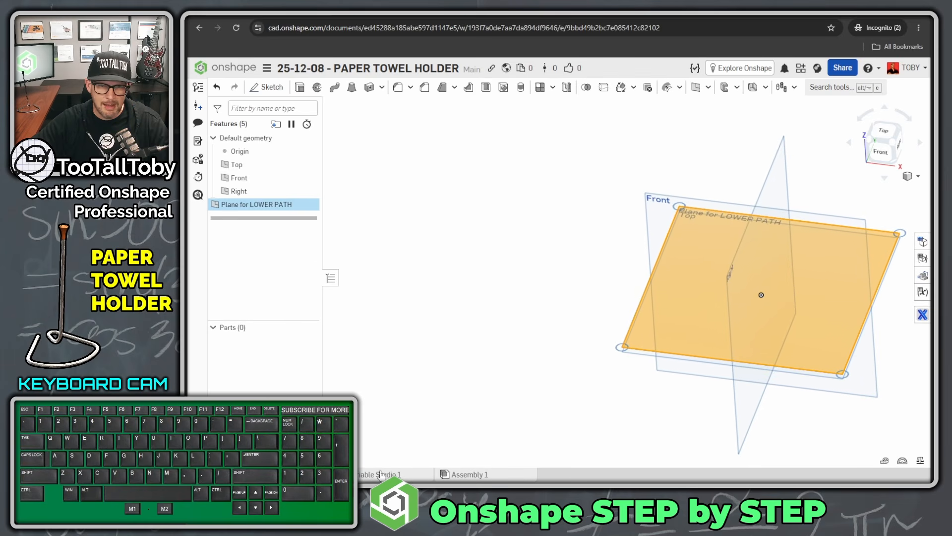
pyautogui.click(516, 285)
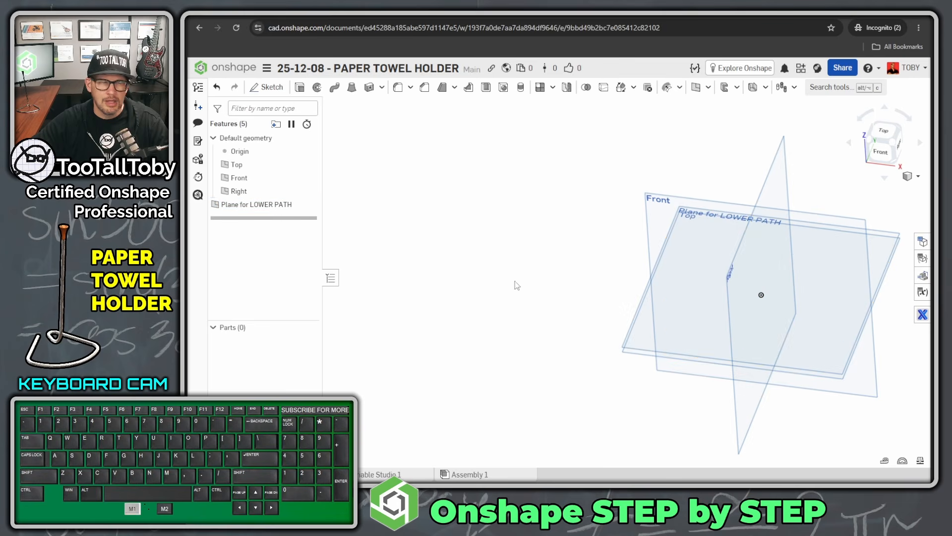
pyautogui.rightClick(245, 205)
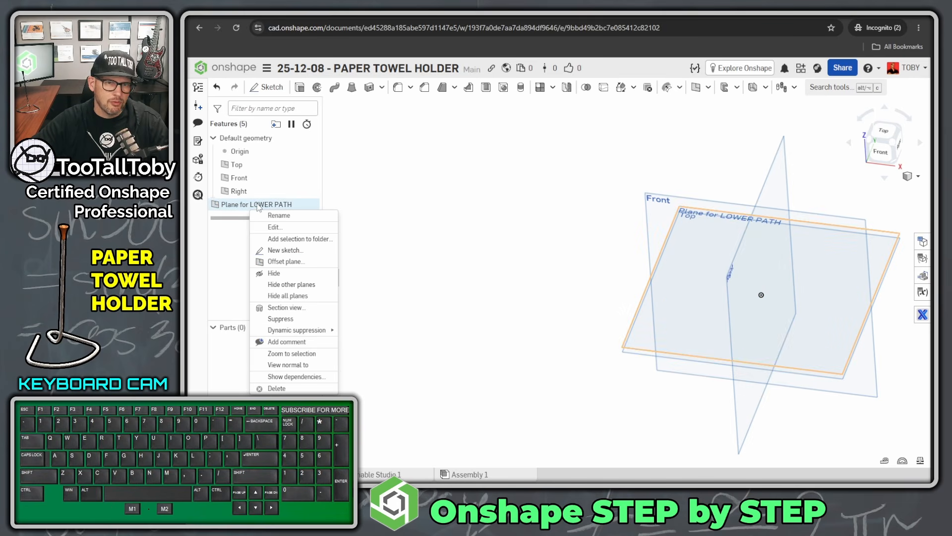
pyautogui.click(281, 251)
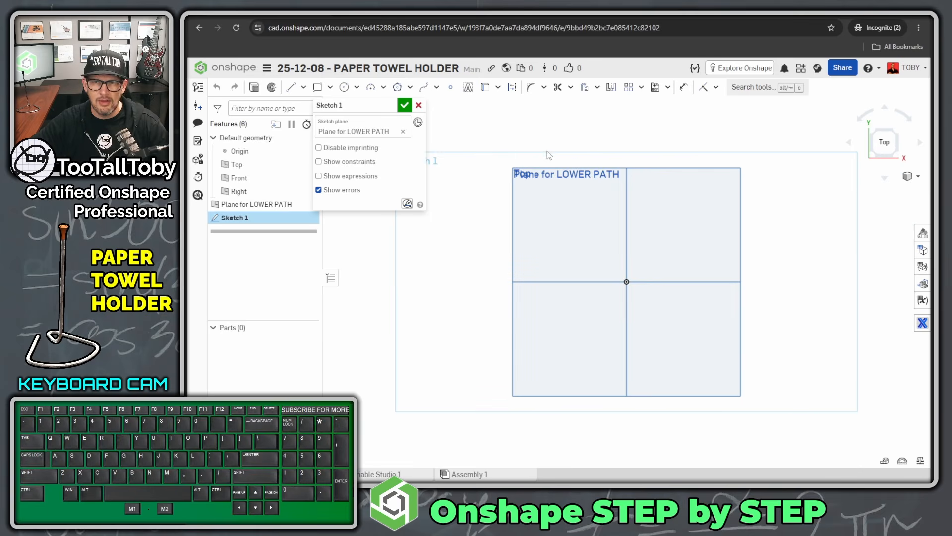
# Sketch four connected lines around the origin: an upper line about 61 mm, a left side, a base about 168 mm and a right side about 128 mm
pyautogui.hotkey('shift', '7')
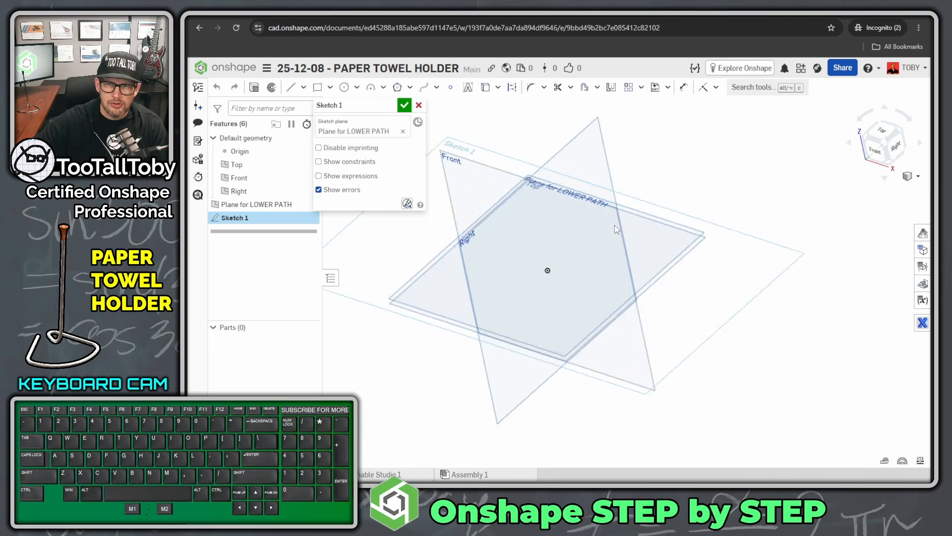
pyautogui.hotkey('shift', '5')
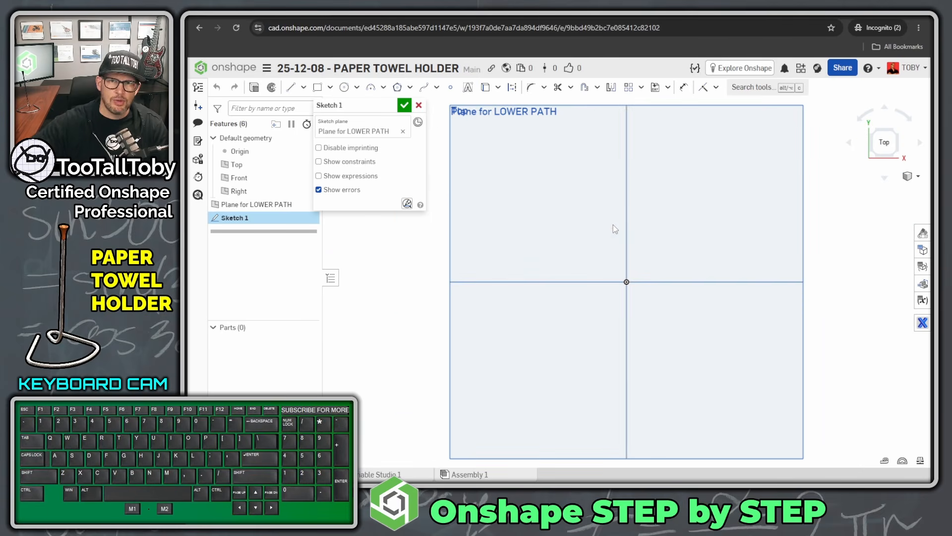
pyautogui.scroll(-3, 559, 215)
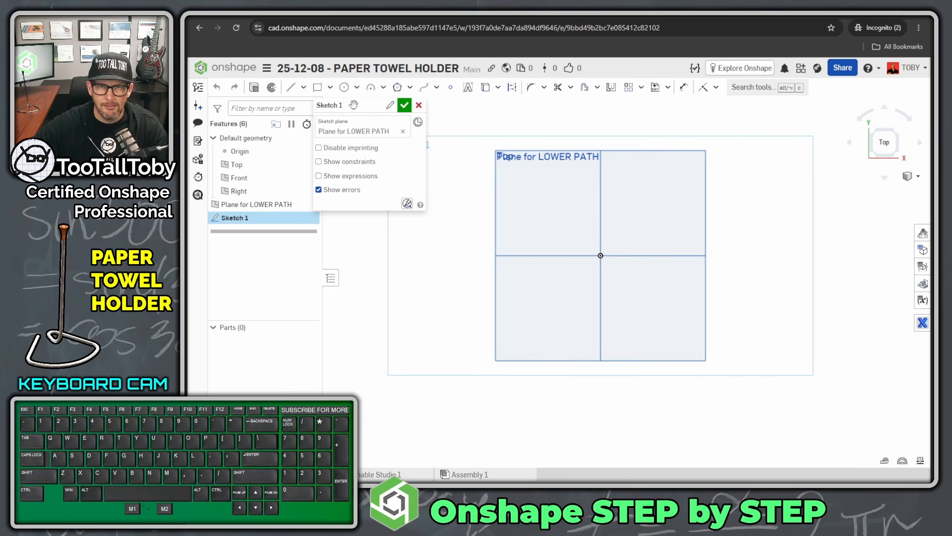
pyautogui.click(291, 87)
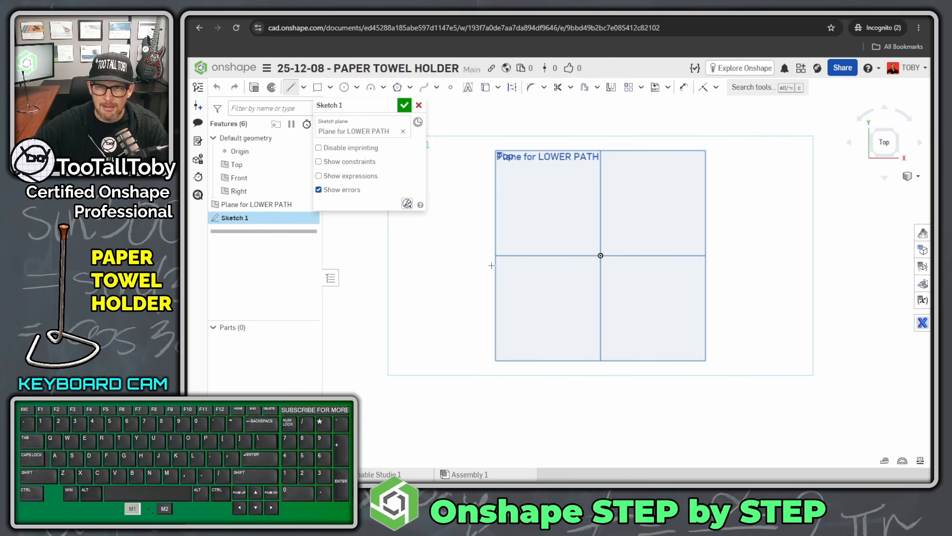
pyautogui.click(574, 115)
pyautogui.click(488, 114)
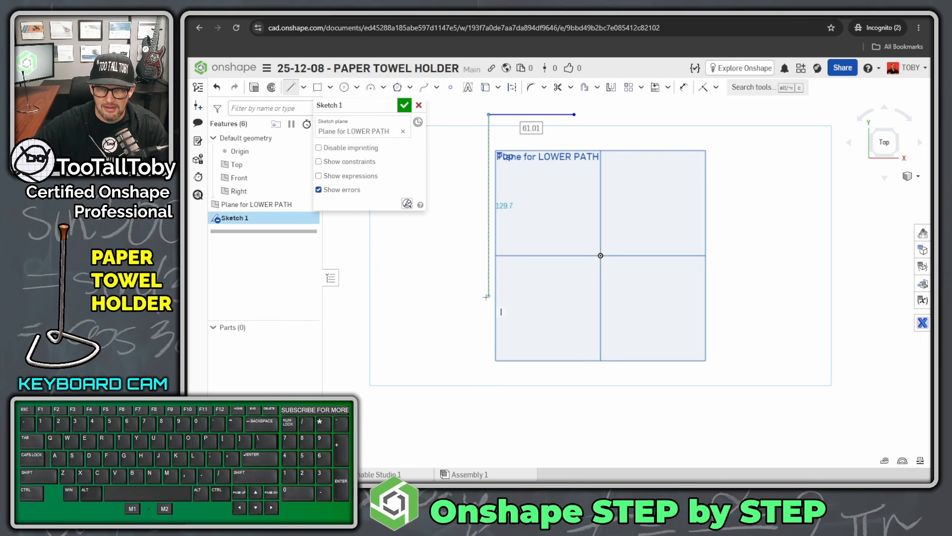
pyautogui.click(489, 299)
pyautogui.click(724, 300)
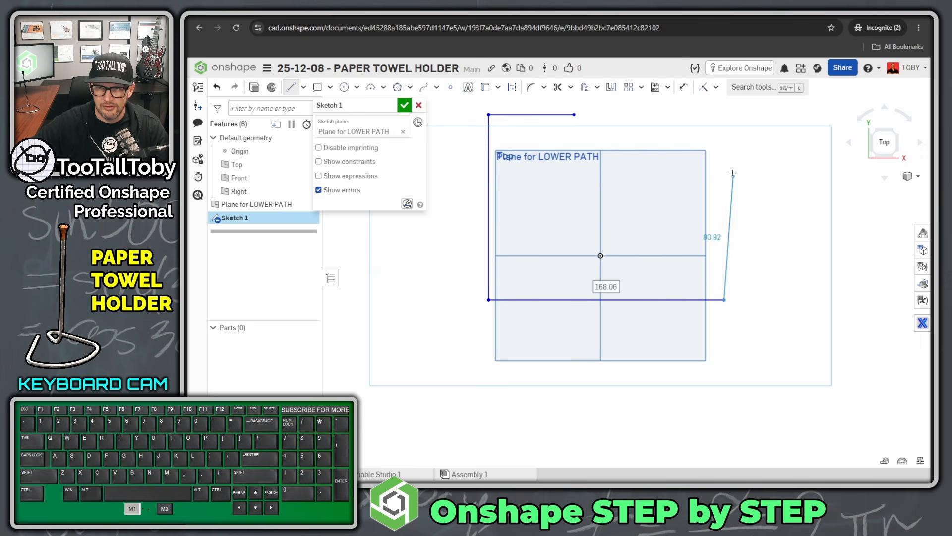
pyautogui.click(724, 121)
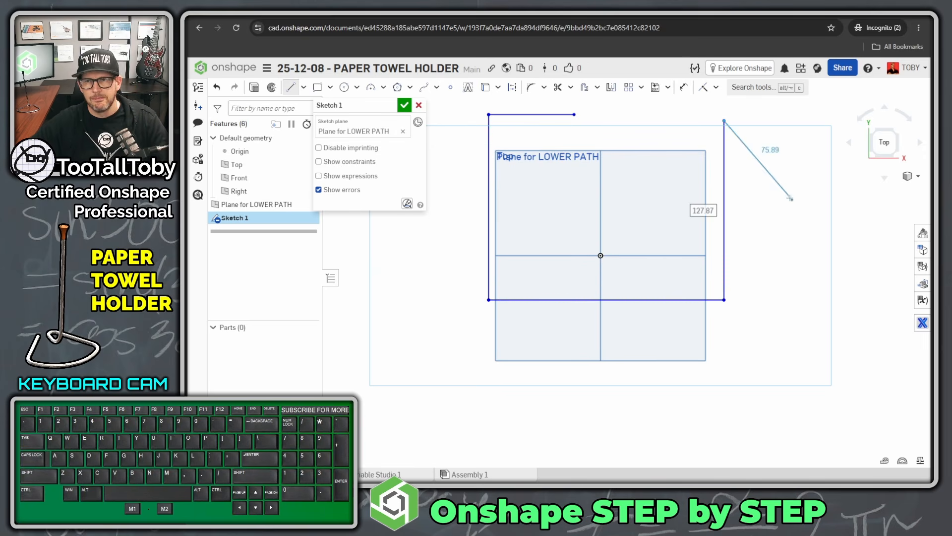
pyautogui.press('Escape')
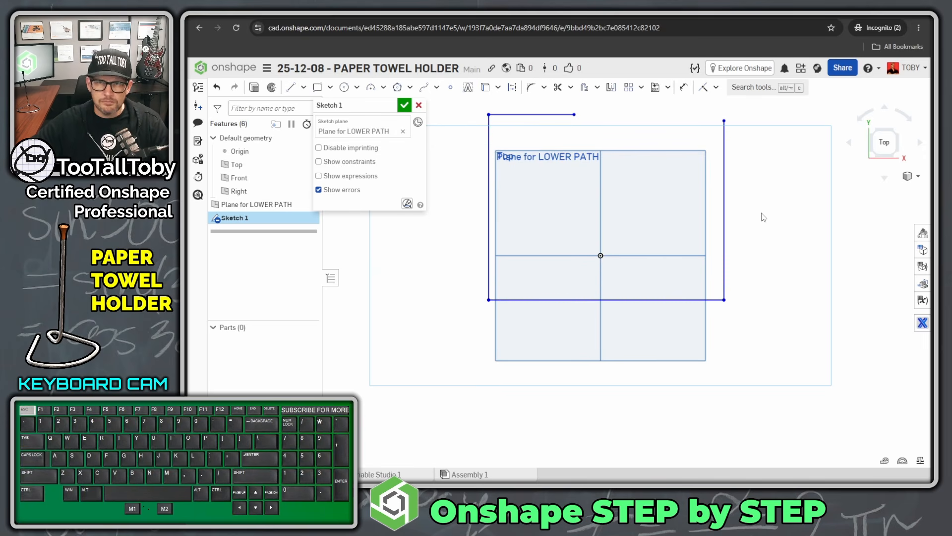
# Sketch a circle in the gap between the short upper line and the right side line, and move it slightly upward
pyautogui.click(343, 87)
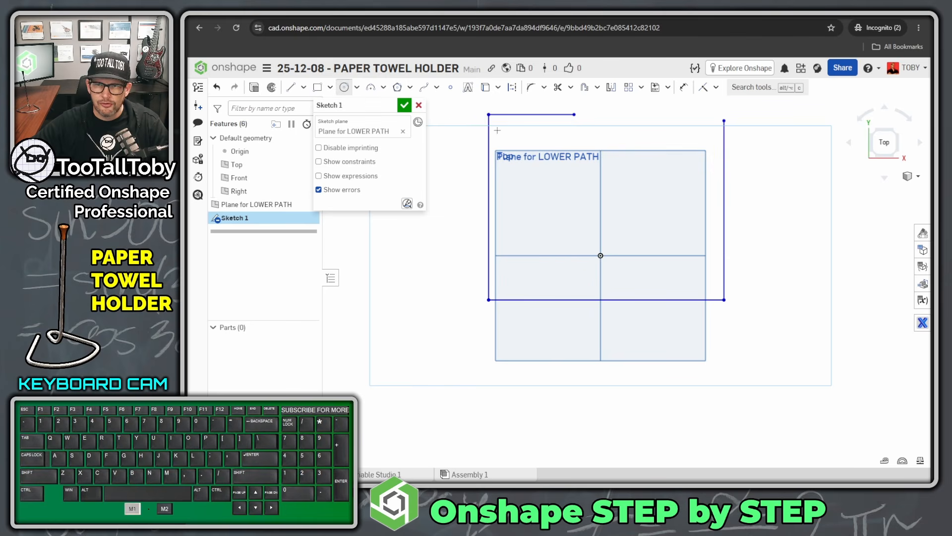
pyautogui.click(634, 146)
pyautogui.click(656, 149)
pyautogui.press('Escape')
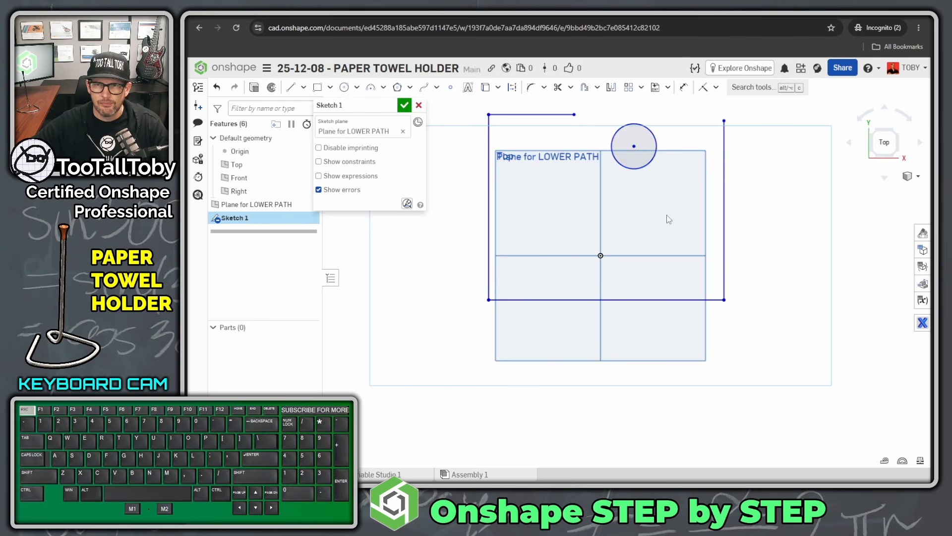
pyautogui.keyDown('ctrl'); pyautogui.moveTo(640, 158); pyautogui.dragTo(642, 206, button='right'); pyautogui.keyUp('ctrl')
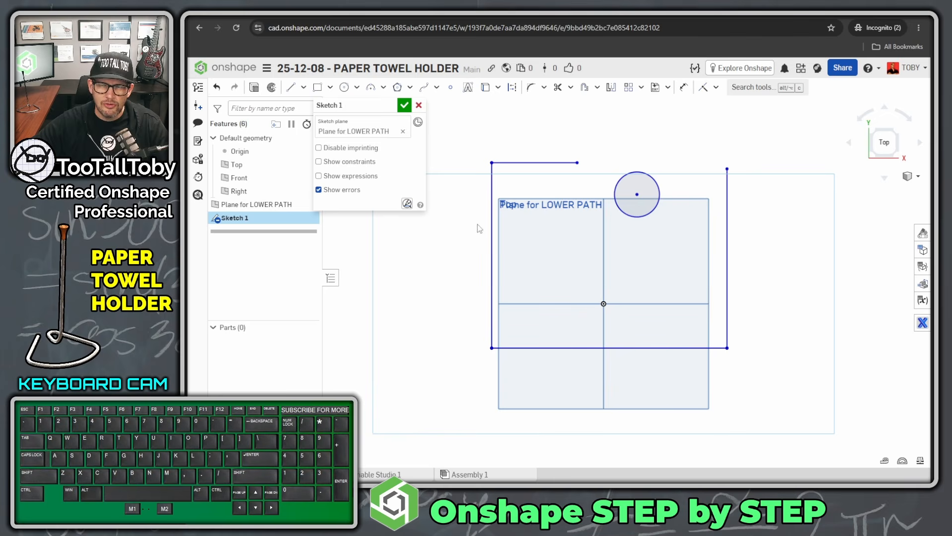
pyautogui.moveTo(638, 195)
pyautogui.mouseDown()
pyautogui.moveTo(542, 149)
pyautogui.moveTo(600, 219)
pyautogui.moveTo(635, 189)
pyautogui.mouseUp()
pyautogui.click(526, 163)
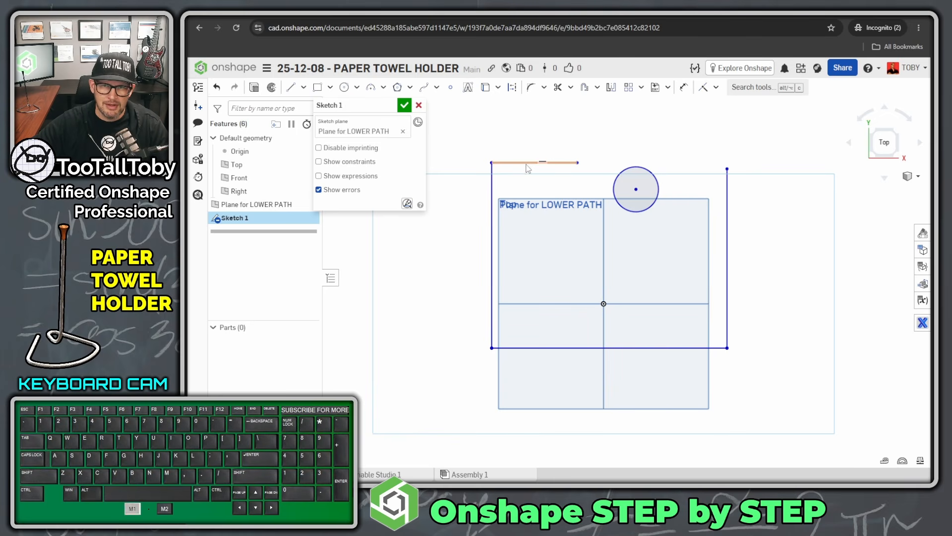
pyautogui.click(493, 221)
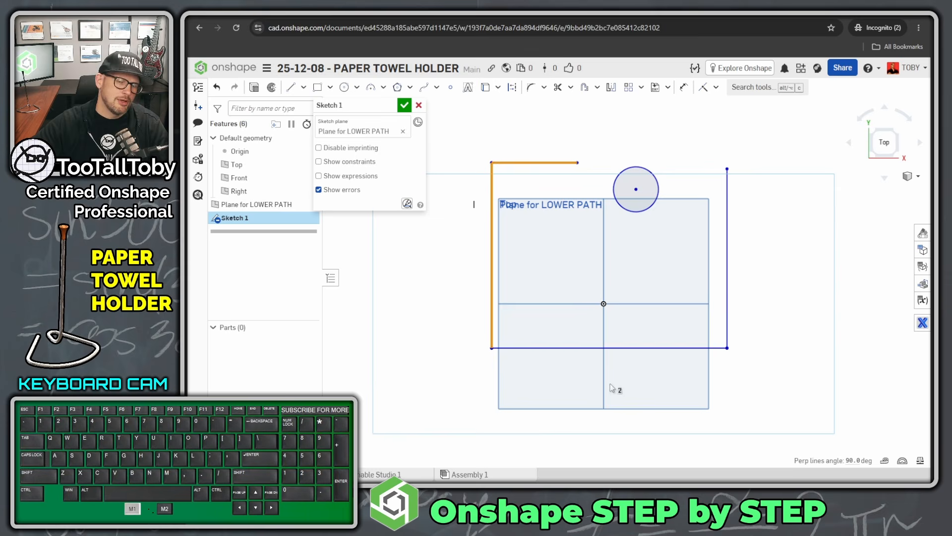
pyautogui.click(598, 349)
pyautogui.click(727, 305)
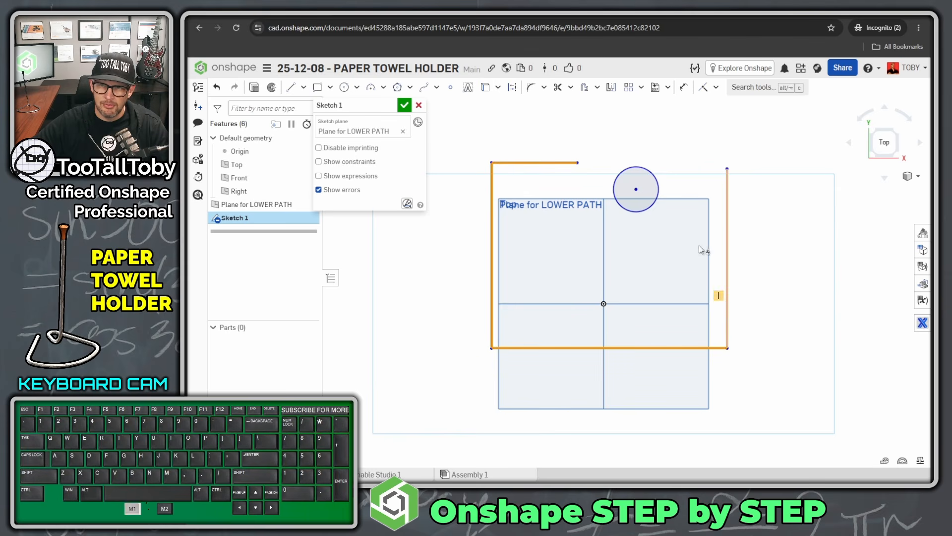
pyautogui.press('Escape')
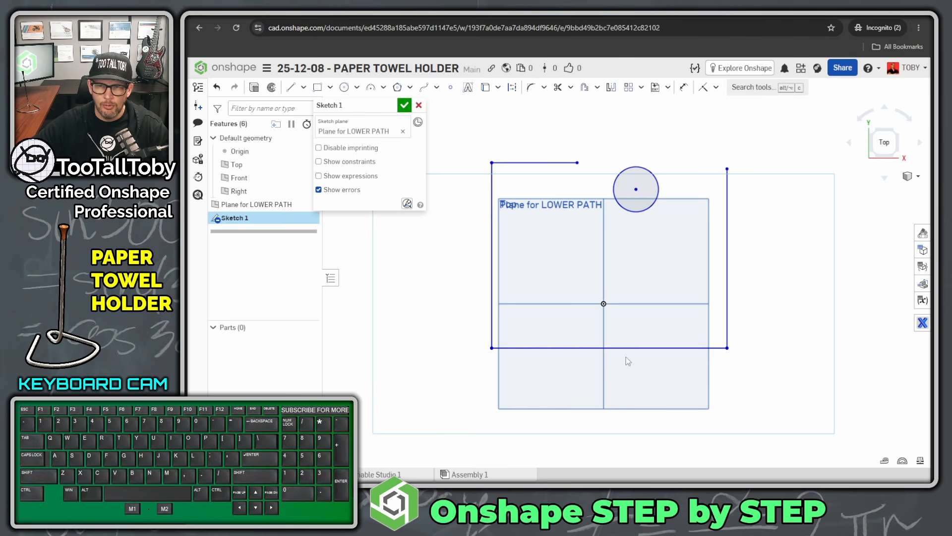
# Make the base line coincident with the origin and align the upper line's free end vertically with the origin
pyautogui.click(635, 349)
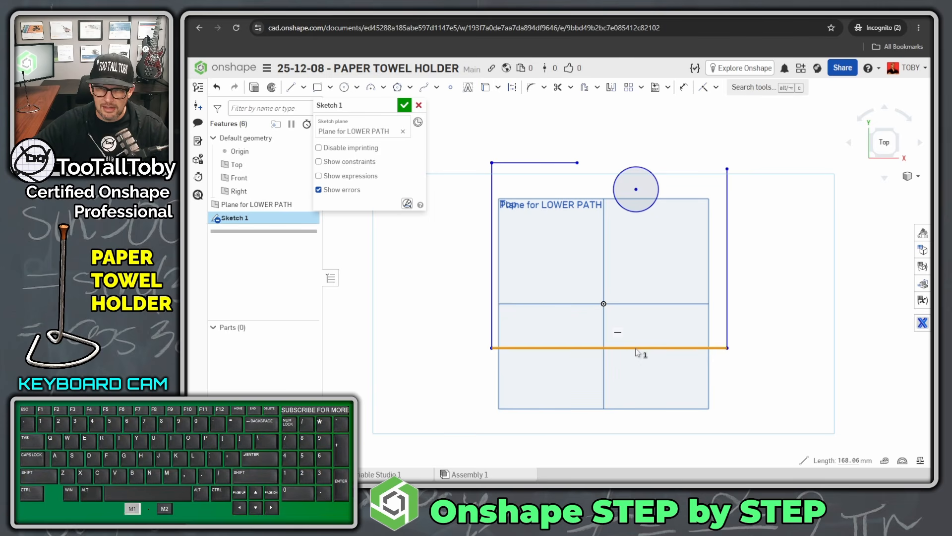
pyautogui.click(605, 305)
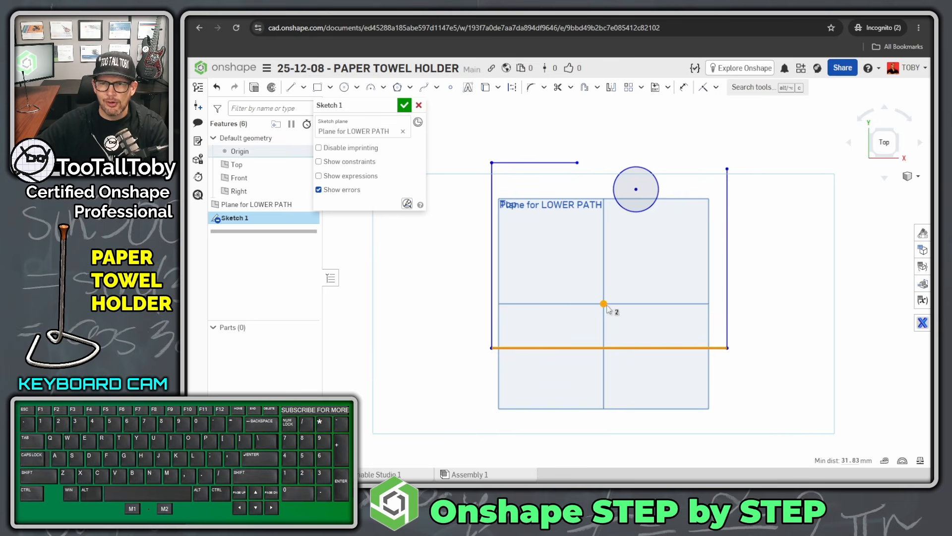
pyautogui.press('i')
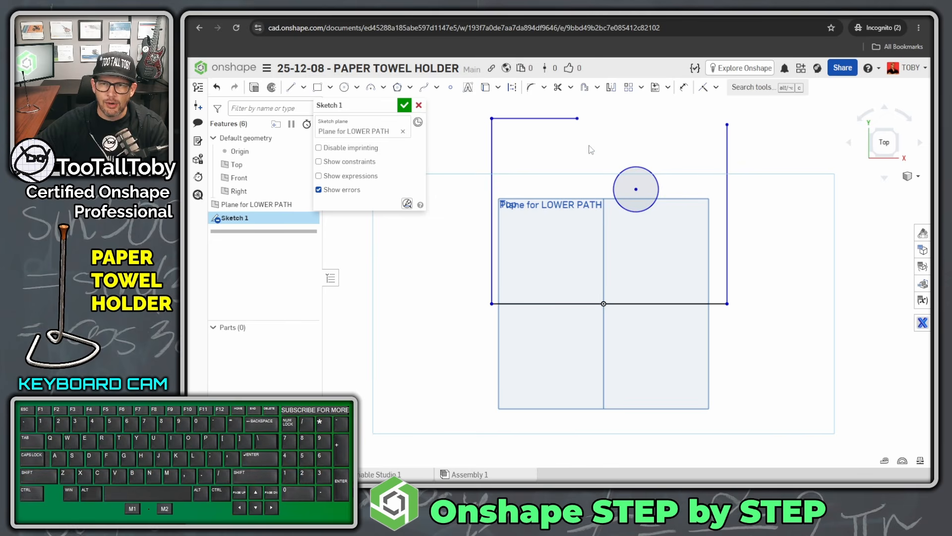
pyautogui.click(577, 119)
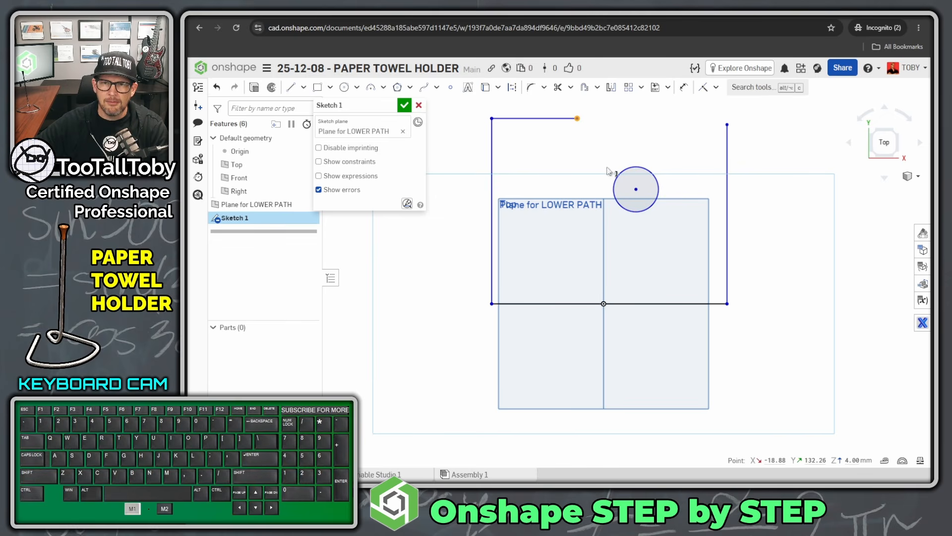
pyautogui.click(605, 306)
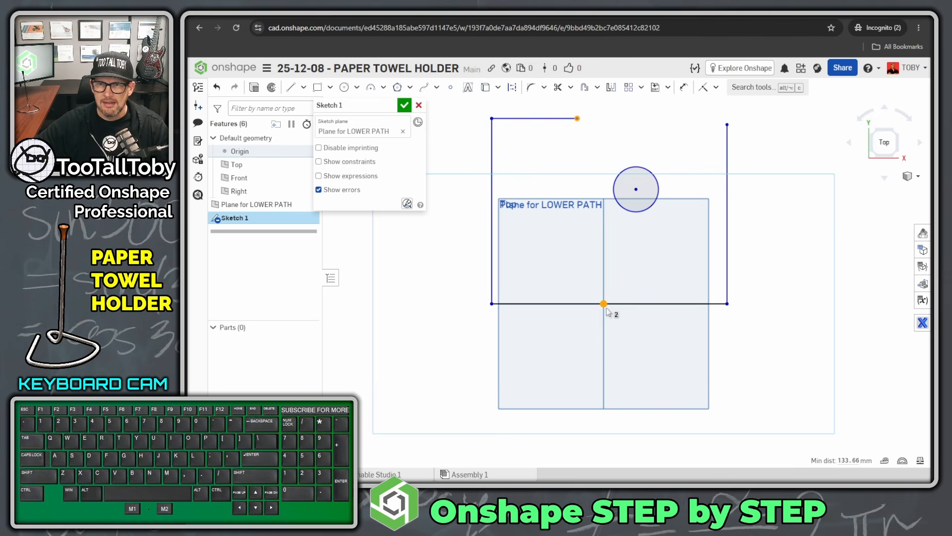
pyautogui.press('v')
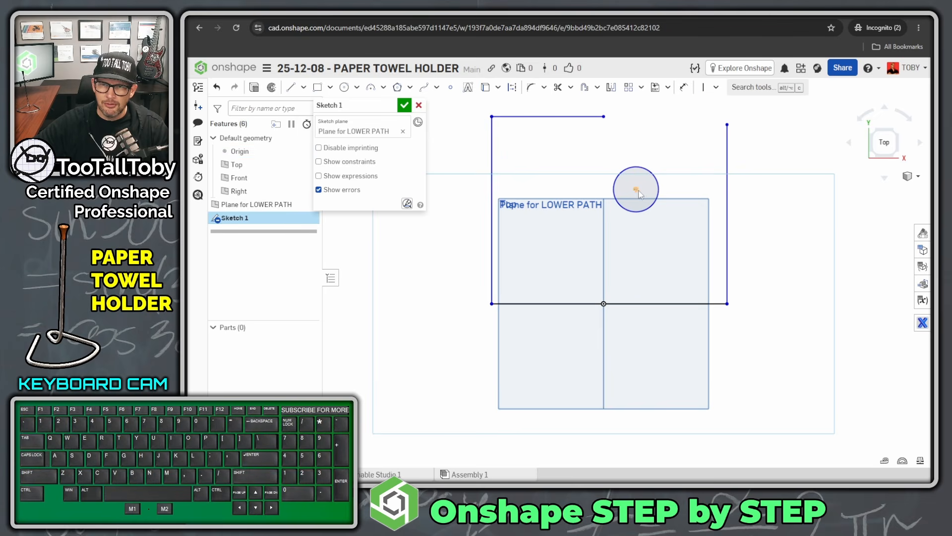
# Align the circle's centre vertically with the origin, and the right side line's upper end horizontally with the upper line's free end
pyautogui.click(636, 190)
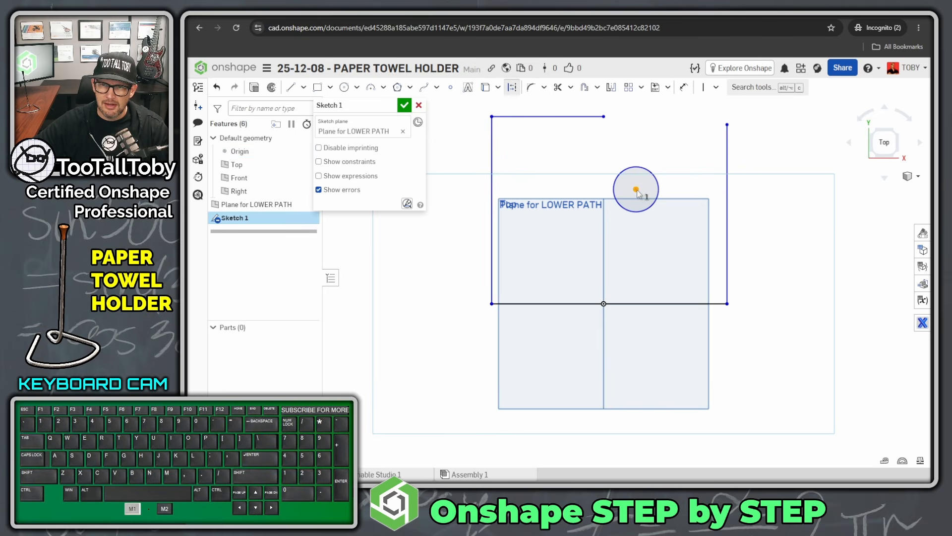
pyautogui.click(605, 304)
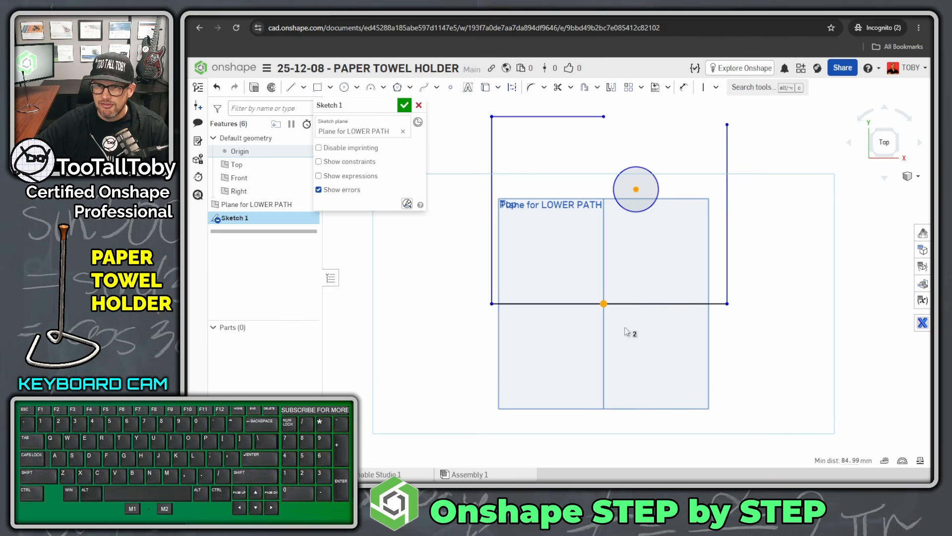
pyautogui.press('v')
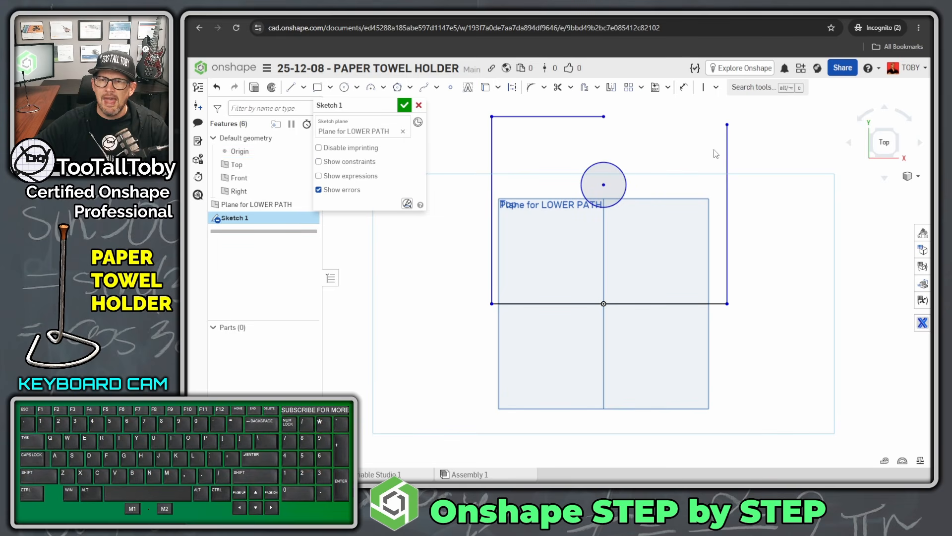
pyautogui.click(727, 125)
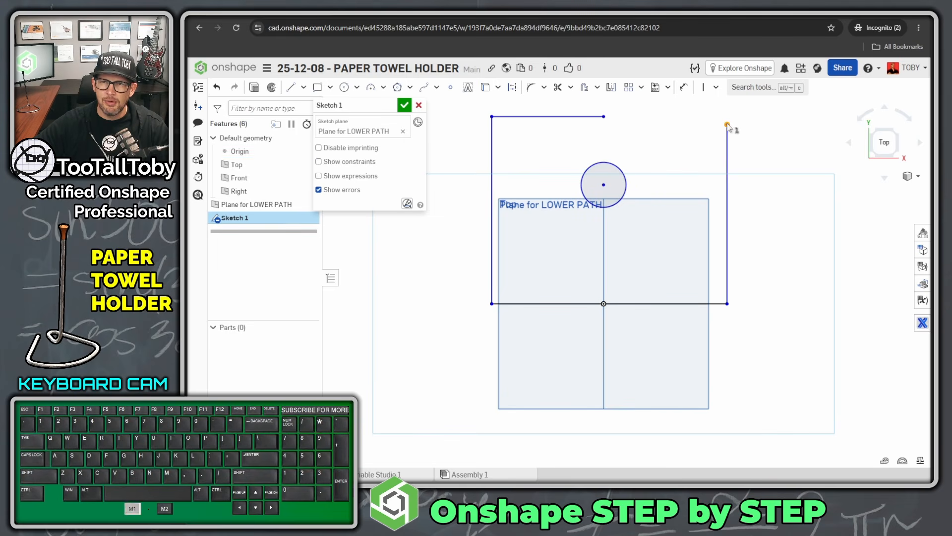
pyautogui.click(604, 118)
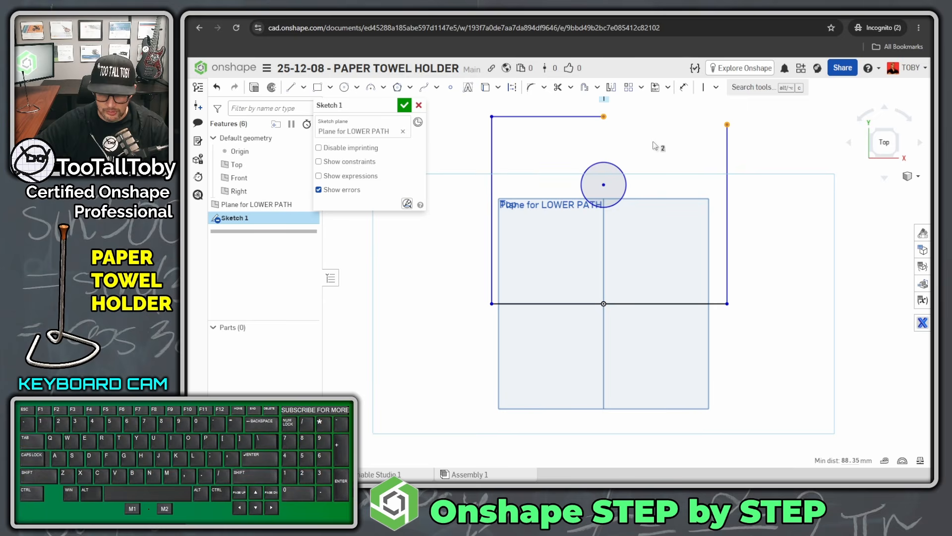
pyautogui.press('h')
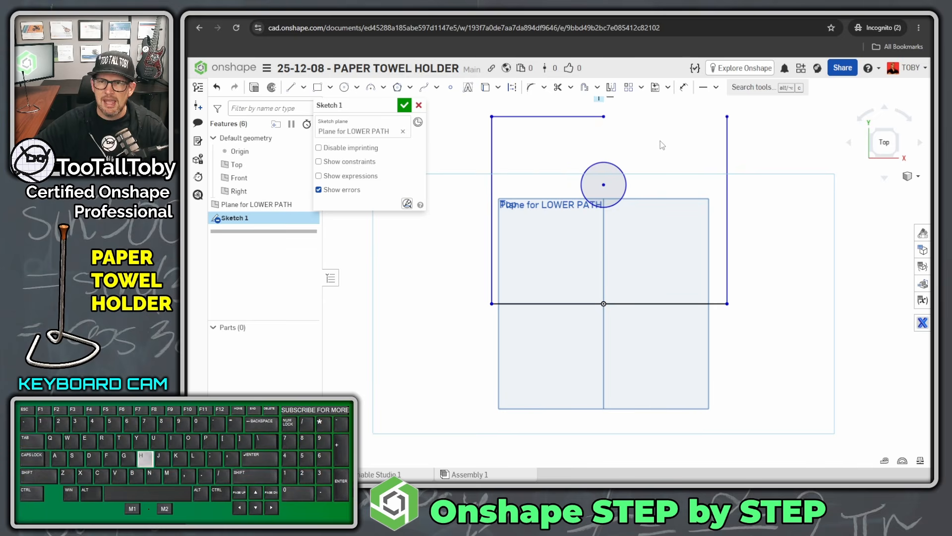
# Dimension the base line's length with the variable #MAX_WIDTH
pyautogui.scroll(-1, 662, 142)
pyautogui.keyDown('ctrl'); pyautogui.moveTo(661, 141); pyautogui.dragTo(667, 205, button='right'); pyautogui.keyUp('ctrl')
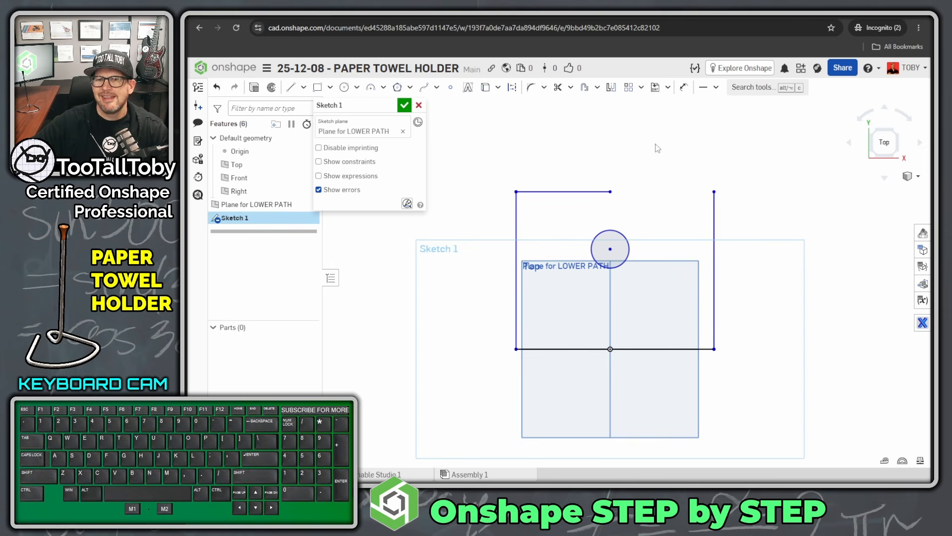
pyautogui.click(684, 89)
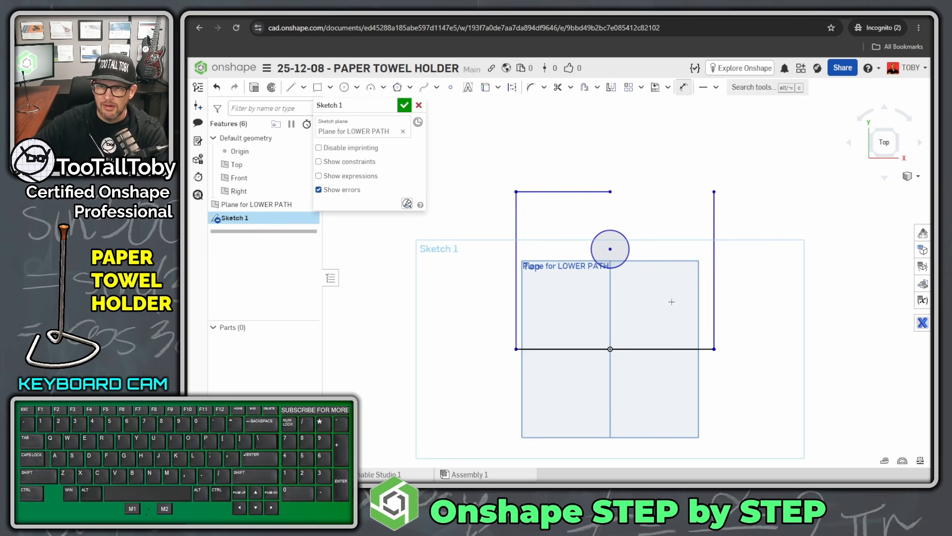
pyautogui.click(655, 349)
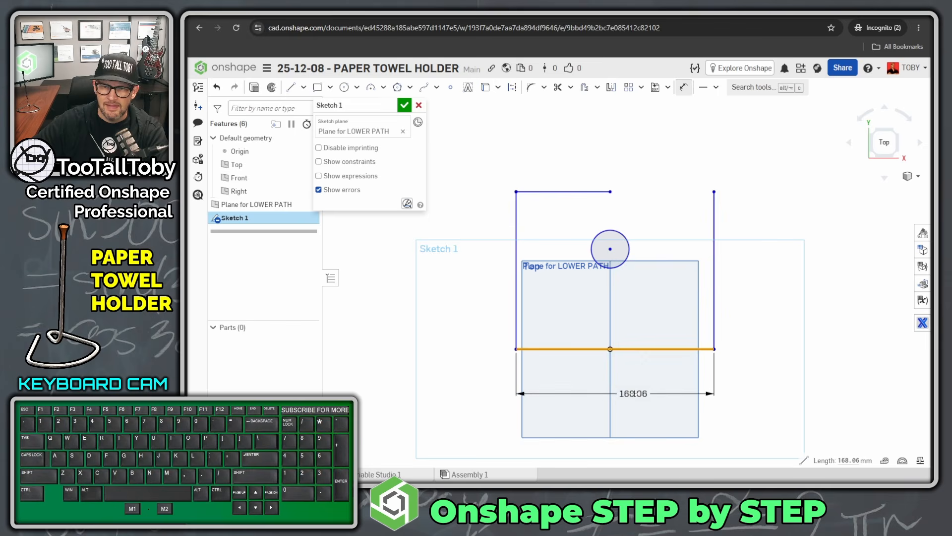
pyautogui.click(634, 392)
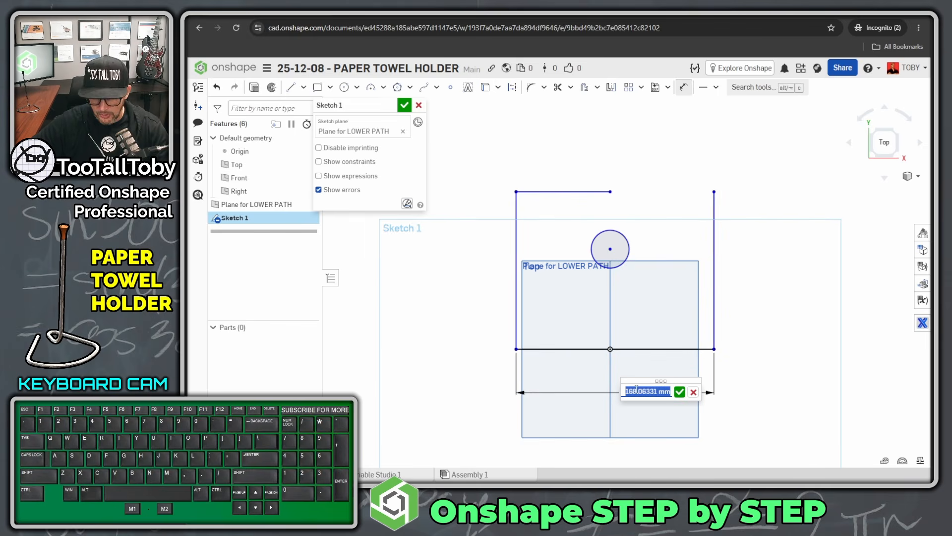
pyautogui.write('#')
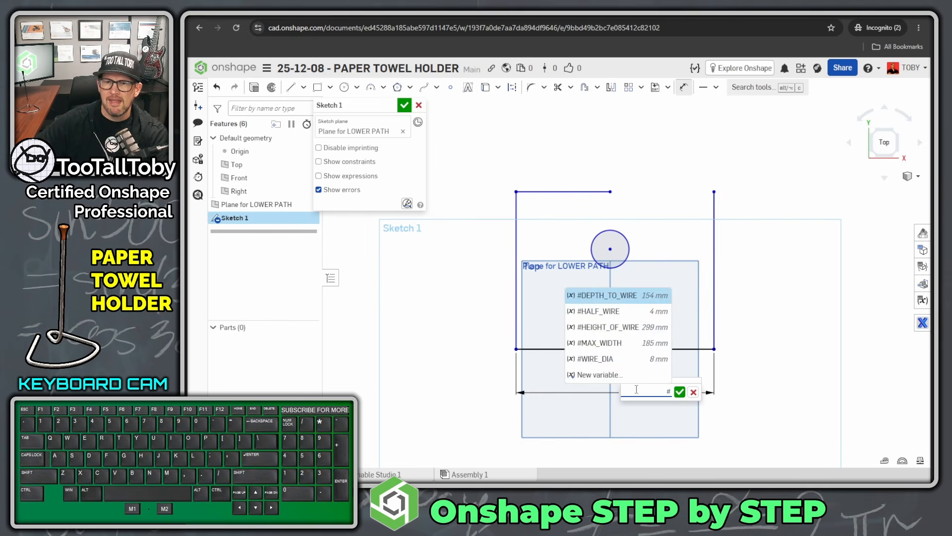
pyautogui.press('Down')
pyautogui.press('Down')
pyautogui.press('Down')
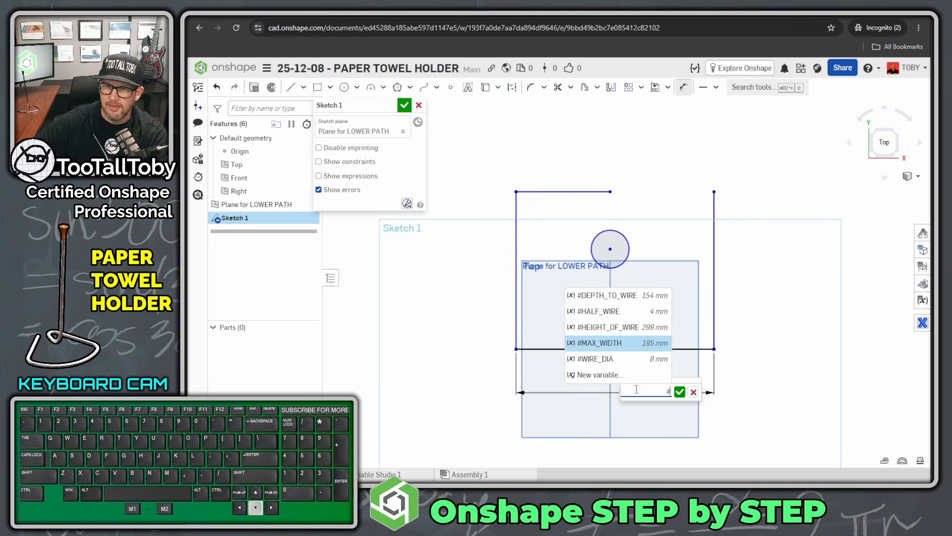
pyautogui.press('Up')
pyautogui.press('Up')
pyautogui.press('Up')
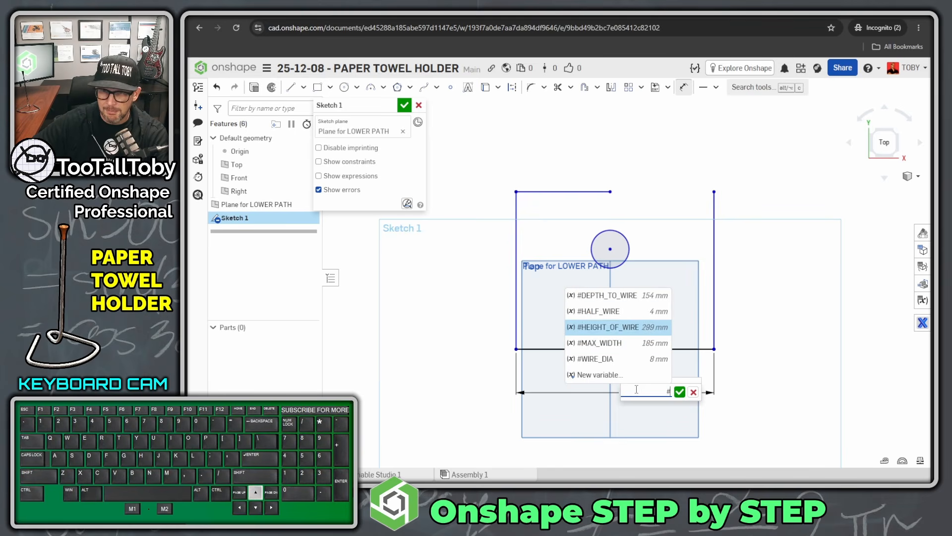
pyautogui.press('Down')
pyautogui.press('Down')
pyautogui.press('Down')
pyautogui.press('Down')
pyautogui.press('Up')
pyautogui.press('Up')
pyautogui.press('Up')
pyautogui.press('Up')
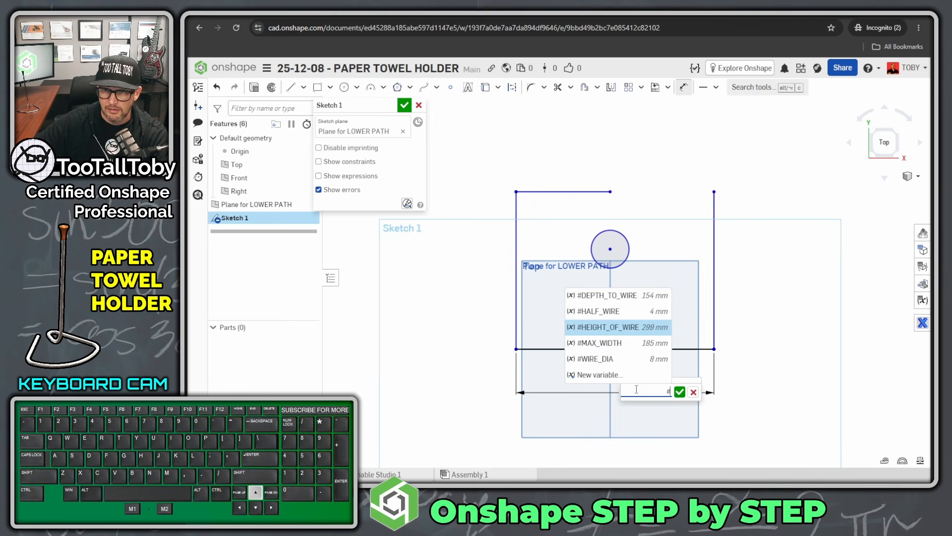
pyautogui.press('Down')
pyautogui.press('Down')
pyautogui.press('Down')
pyautogui.press('Return')
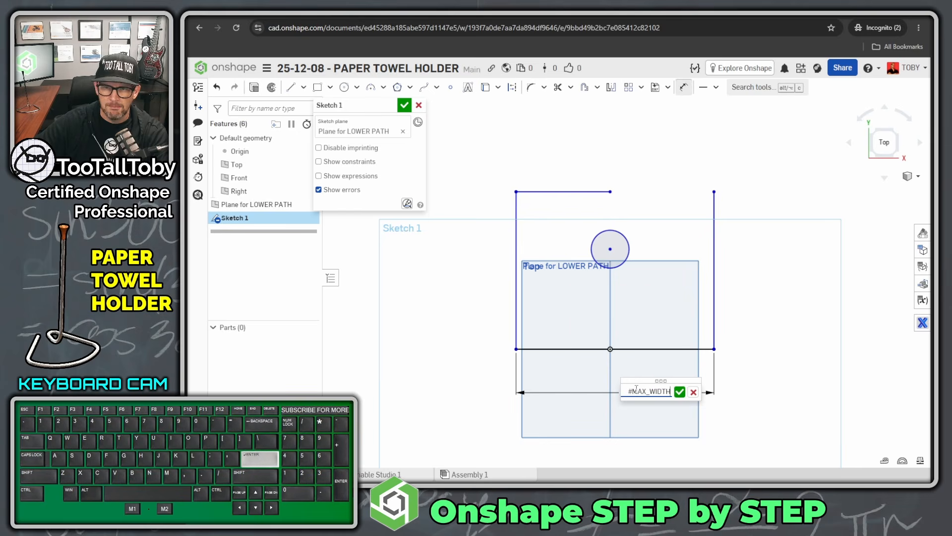
pyautogui.press('Return')
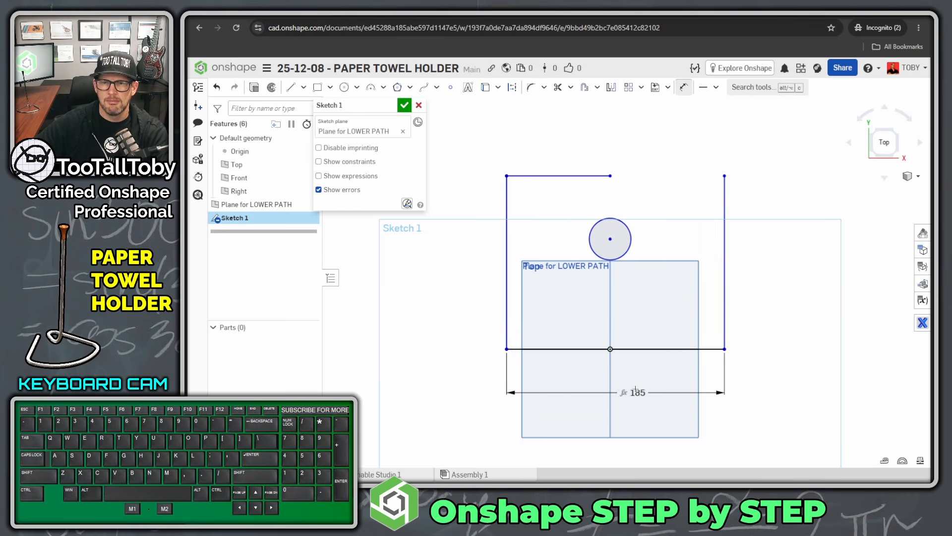
# Dimension the distance between the base line and the upper line with the variable #DEPTH_TO_WIRE
pyautogui.click(541, 349)
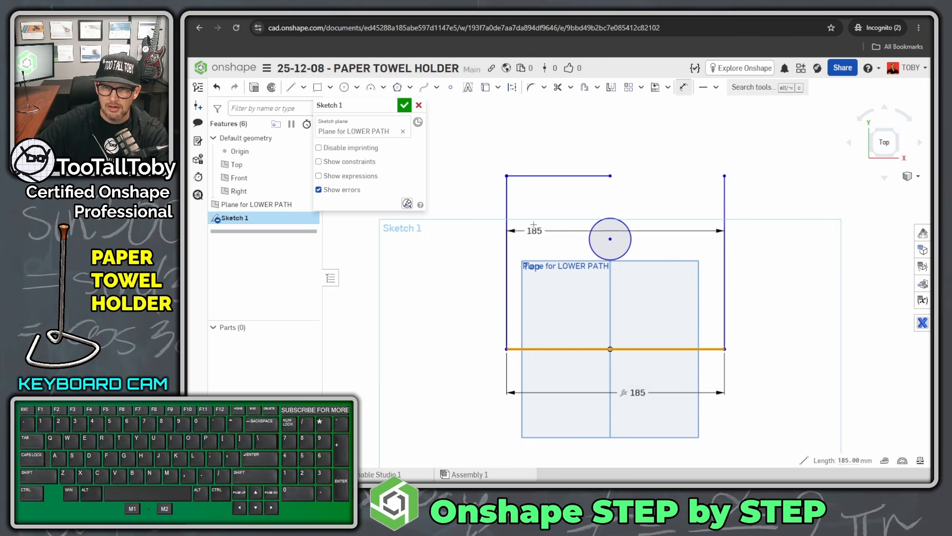
pyautogui.click(537, 177)
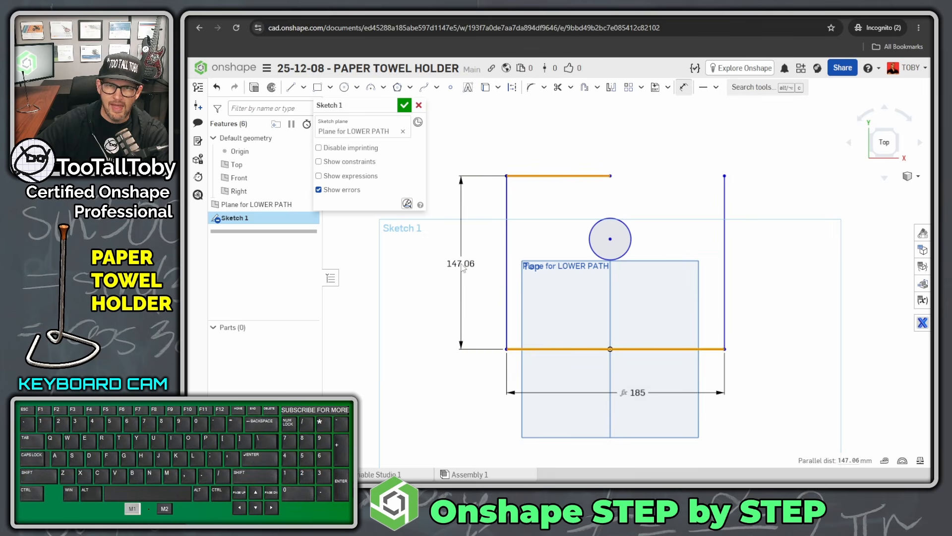
pyautogui.click(461, 263)
pyautogui.write('#')
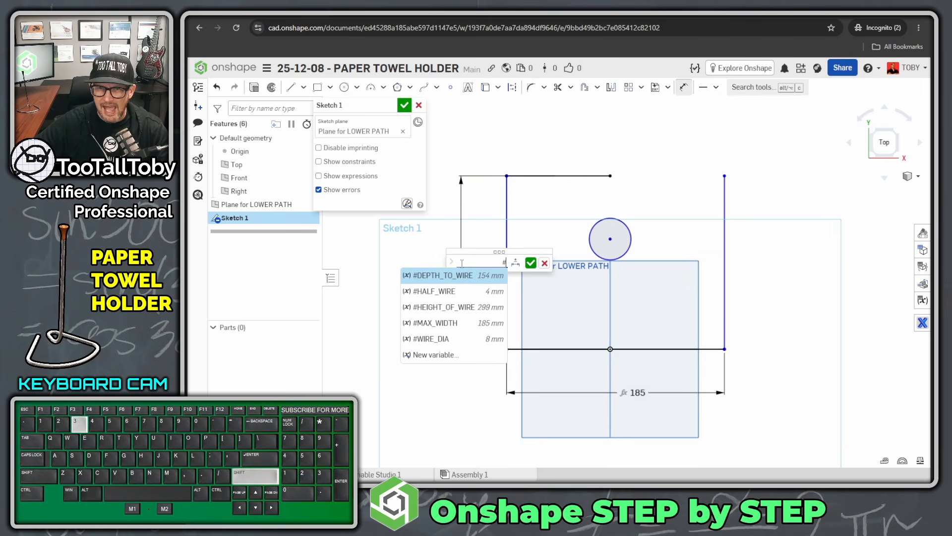
pyautogui.press('Down')
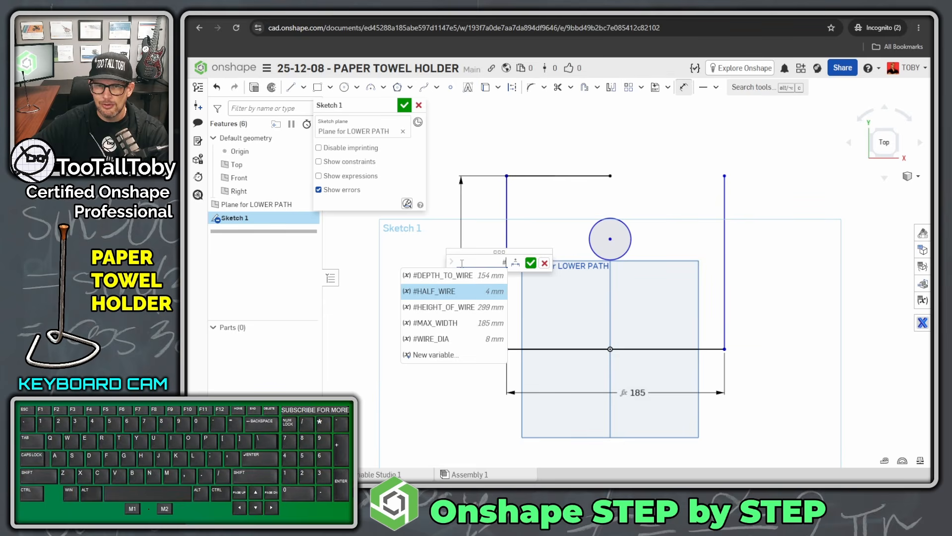
pyautogui.press('Up')
pyautogui.press('Return')
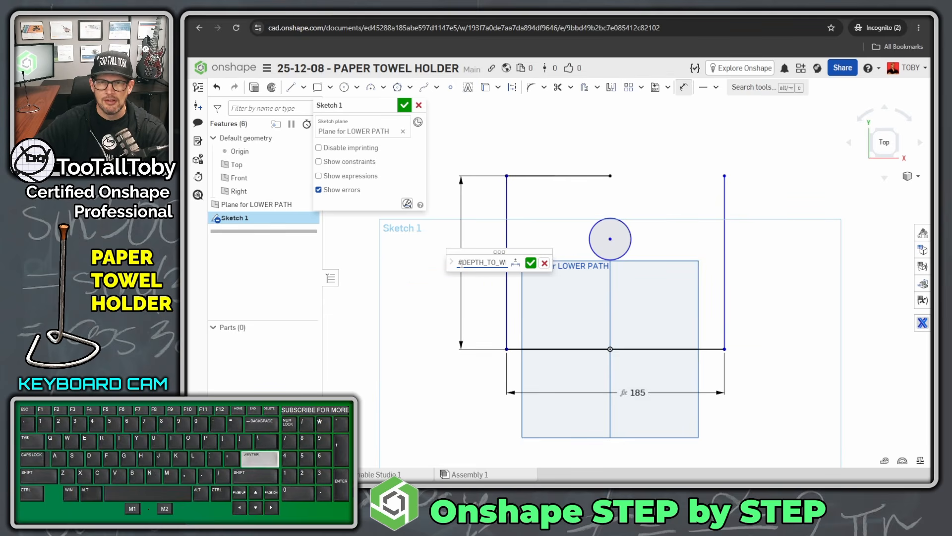
pyautogui.press('Return')
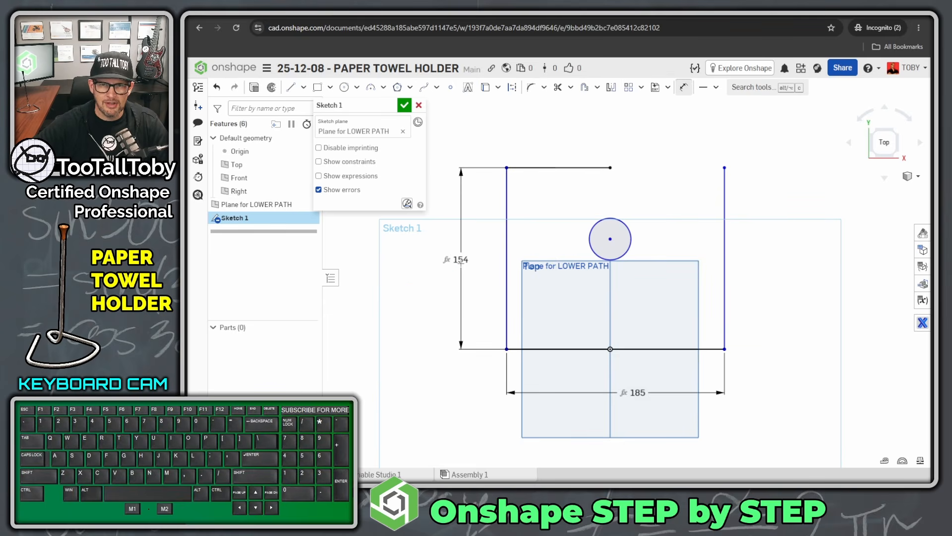
# Examine where the 154 dimension meets the rod's open end in the PDF drawing's top view, and return to the sketch
pyautogui.moveTo(951, 48); pyautogui.dragTo(559, 57)
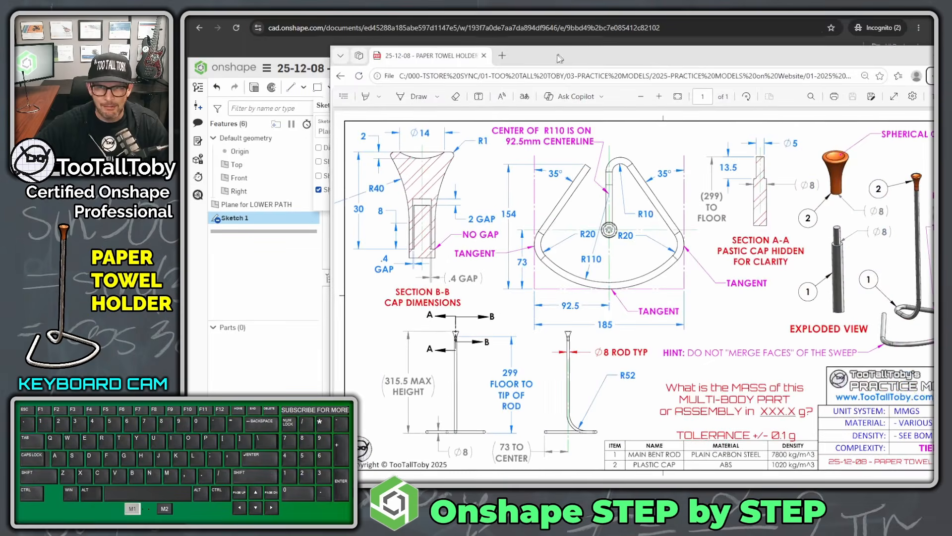
pyautogui.hotkey('ctrl', '1')
pyautogui.click(484, 186)
pyautogui.moveTo(522, 141)
pyautogui.keyDown('shift'); pyautogui.mouseDown()
pyautogui.moveTo(693, 141)
pyautogui.moveTo(700, 119)
pyautogui.mouseUp(); pyautogui.keyUp('shift')
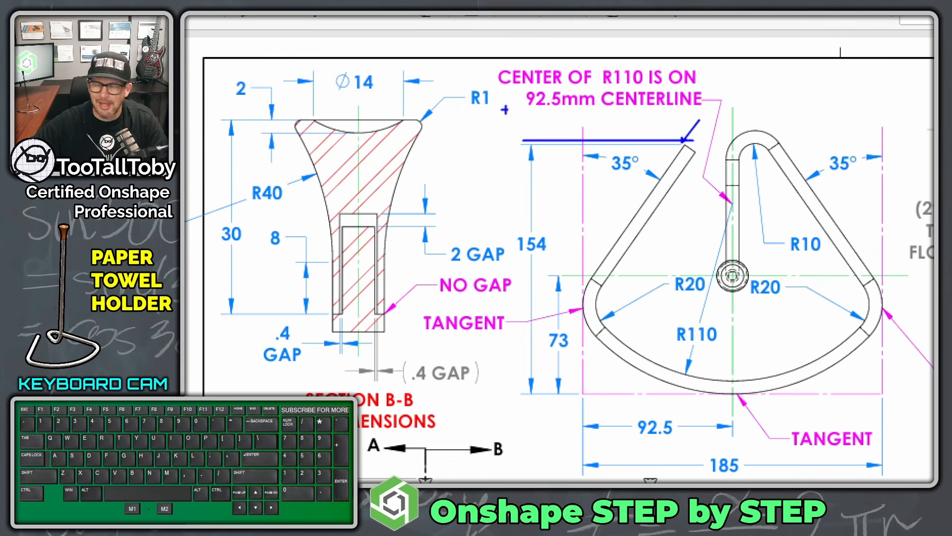
pyautogui.hotkey('alt', '1')
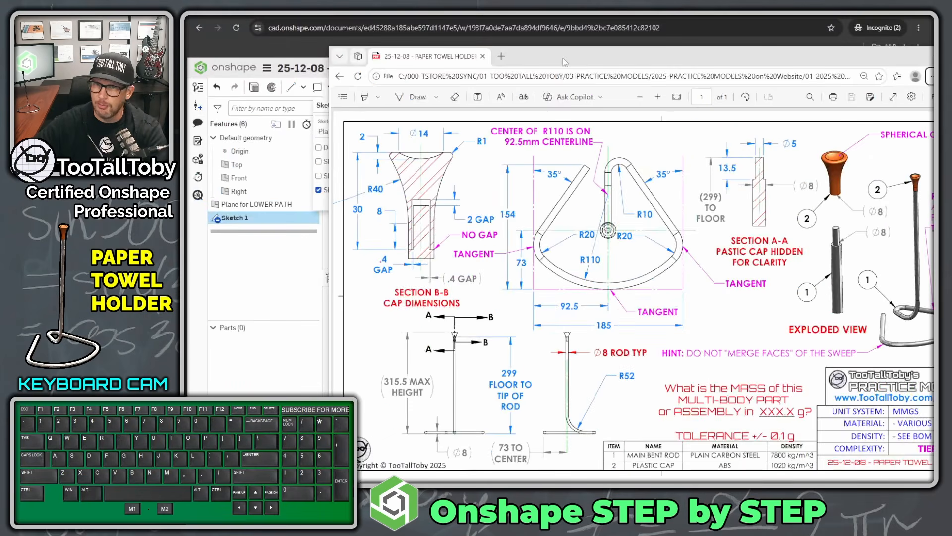
pyautogui.moveTo(564, 58); pyautogui.dragTo(934, 50)
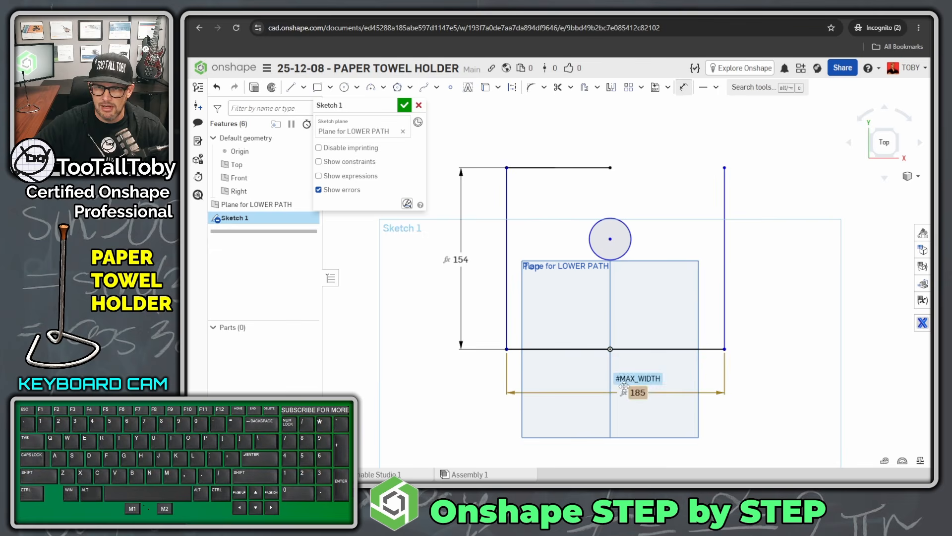
# Dimension the distance from the origin to the left side line with the expression #MAX_WIDTH/2
pyautogui.click(611, 349)
pyautogui.click(506, 327)
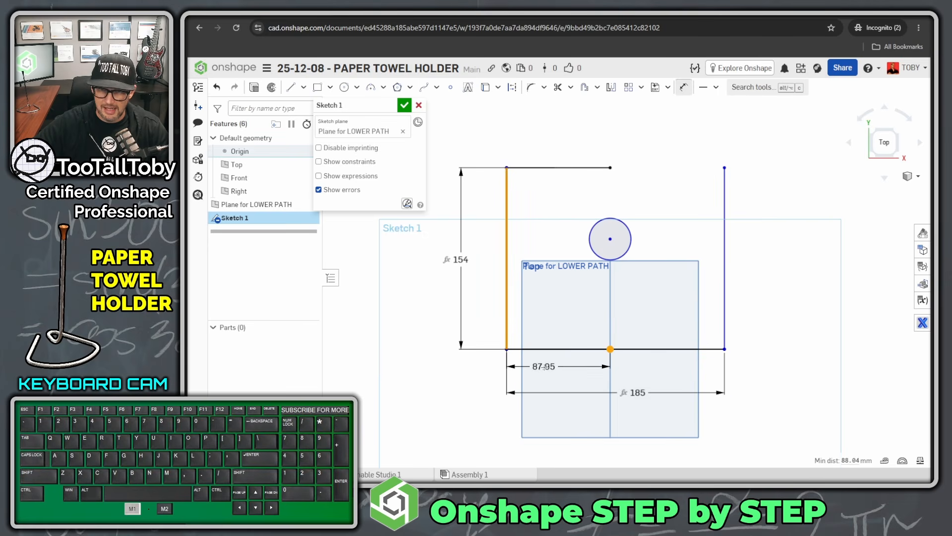
pyautogui.click(548, 366)
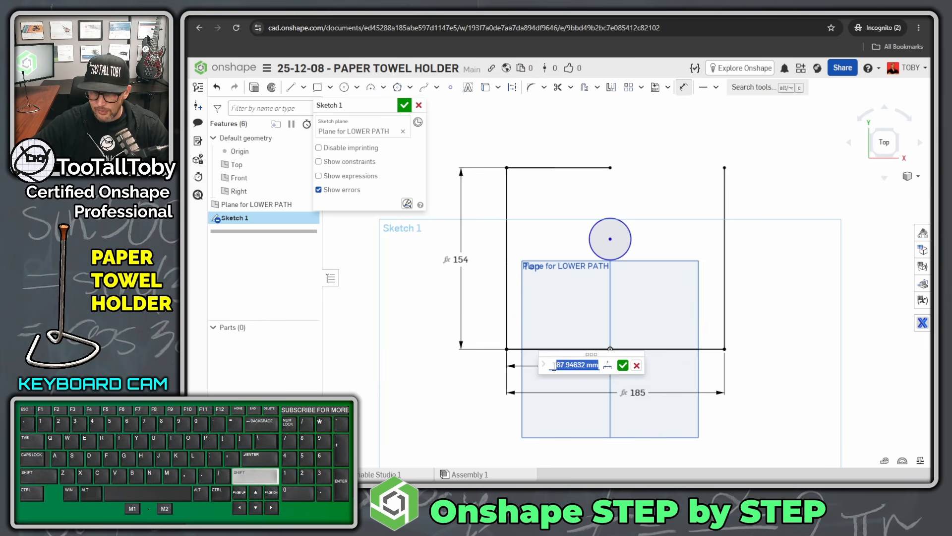
pyautogui.write('#')
pyautogui.press('Down')
pyautogui.press('Down')
pyautogui.press('Down')
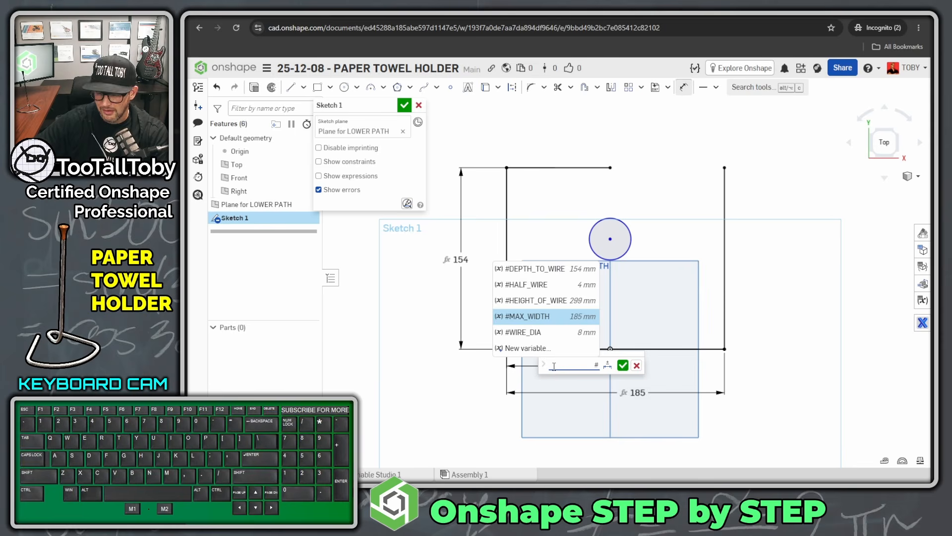
pyautogui.press('Return')
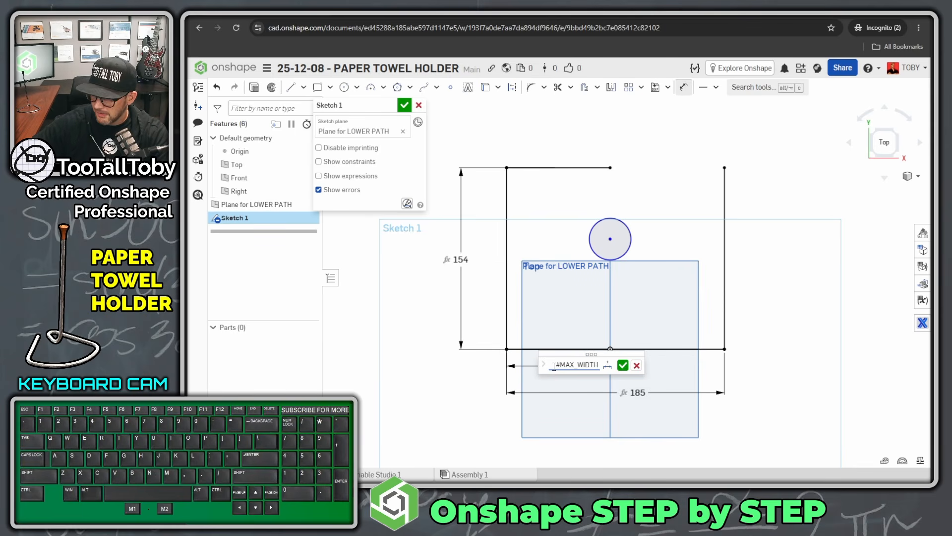
pyautogui.write('/2')
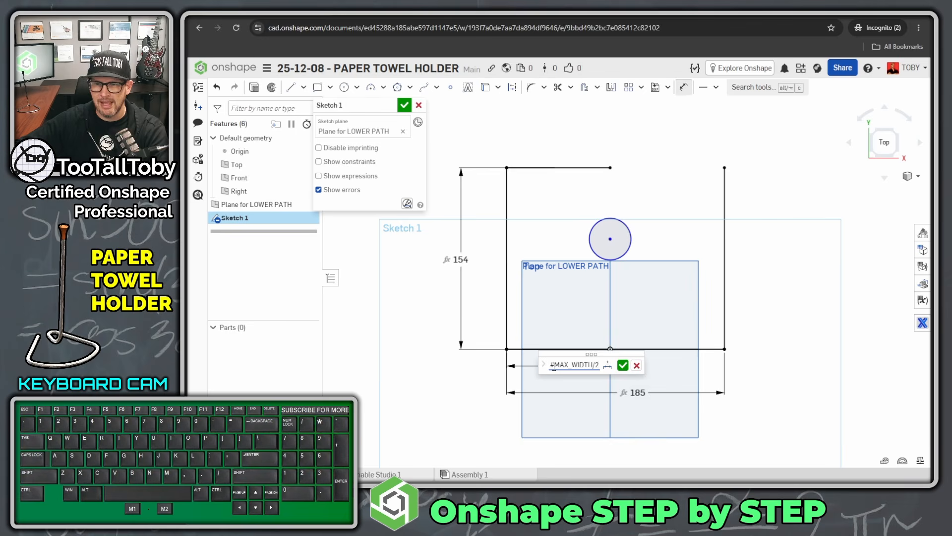
pyautogui.press('Return')
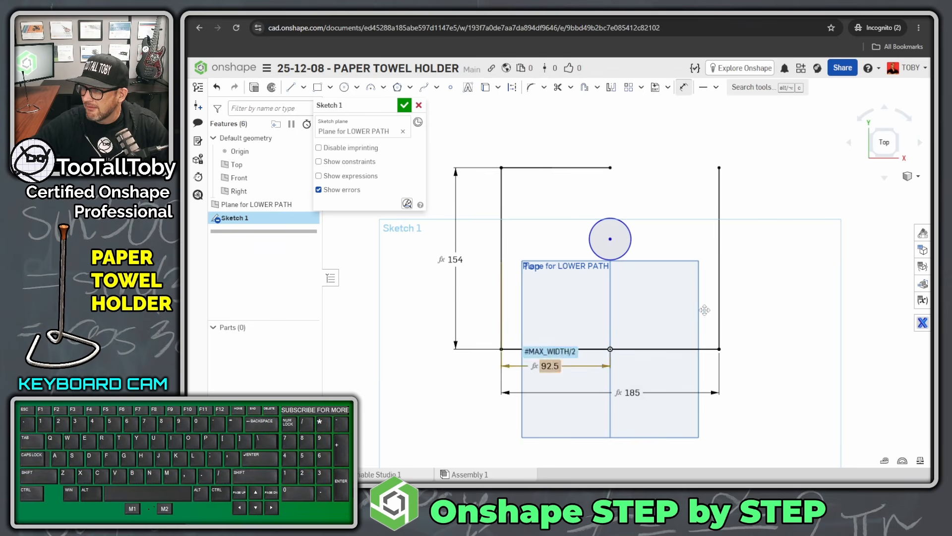
# Compare the half-width and overall width dimensions in the PDF drawing's top view, and return to the sketch
pyautogui.hotkey('alt', '1')
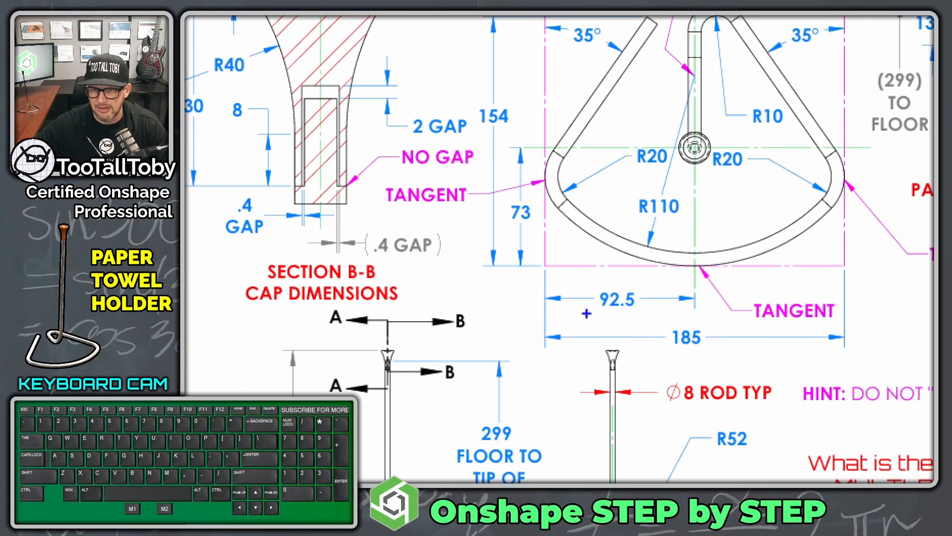
pyautogui.moveTo(589, 313); pyautogui.dragTo(648, 310)
pyautogui.moveTo(660, 351); pyautogui.dragTo(710, 355)
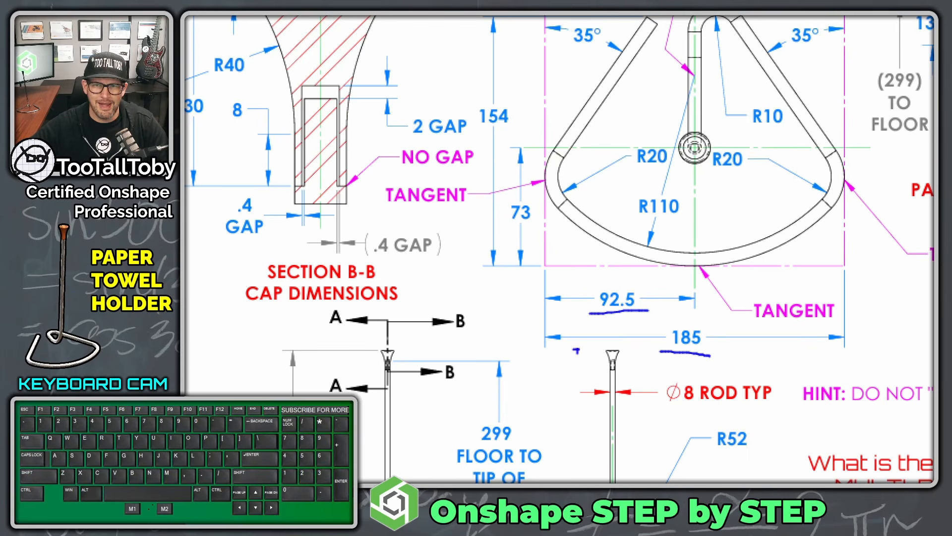
pyautogui.moveTo(590, 313); pyautogui.dragTo(589, 283)
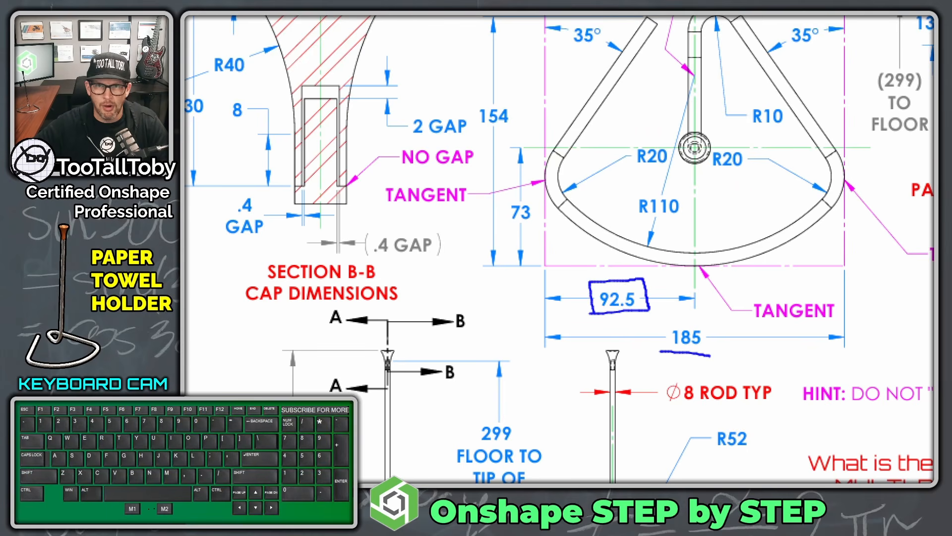
pyautogui.hotkey('alt', '1')
pyautogui.moveTo(643, 63); pyautogui.dragTo(933, 67)
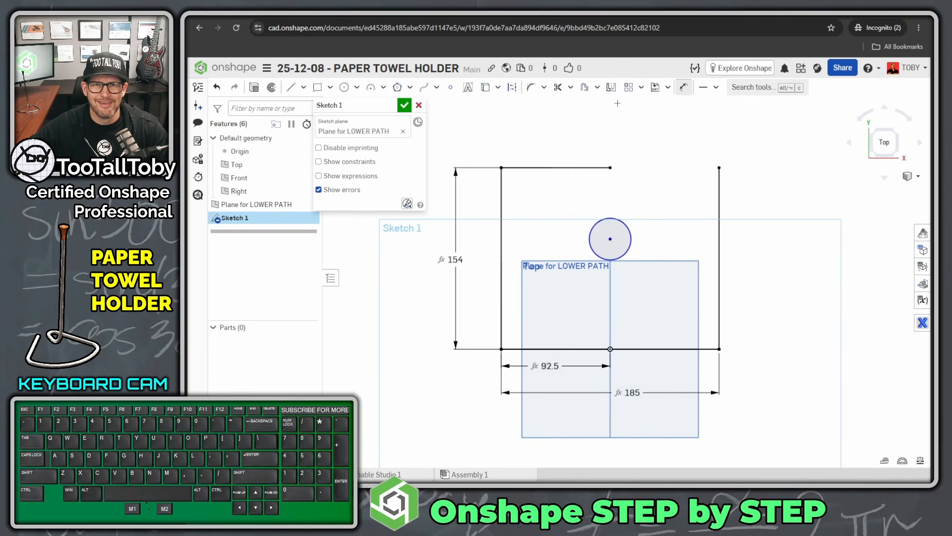
# Dimension the circle's diameter with the variable #WIRE_DIA
pyautogui.click(619, 219)
pyautogui.click(684, 137)
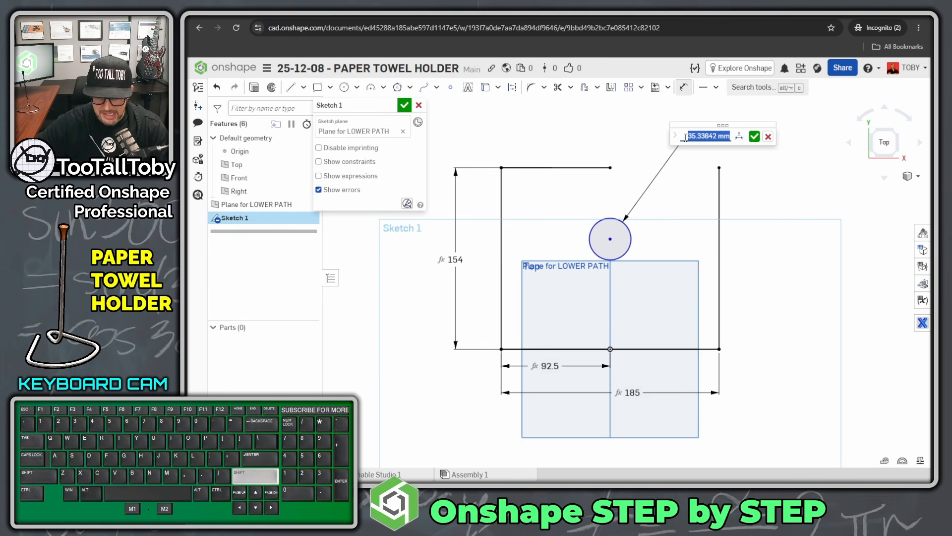
pyautogui.write('#')
pyautogui.press('Down')
pyautogui.press('Down')
pyautogui.press('Down')
pyautogui.press('Down')
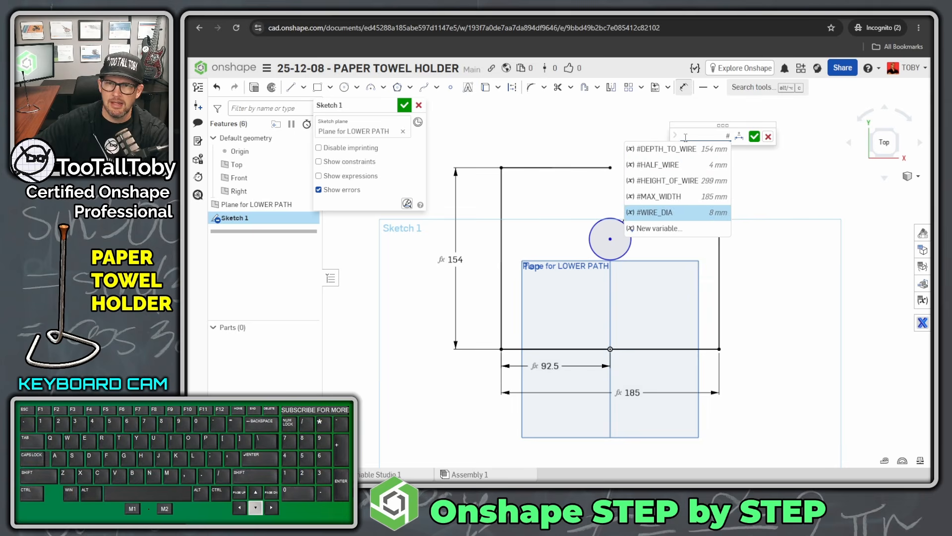
pyautogui.press('Up')
pyautogui.press('Up')
pyautogui.press('Down')
pyautogui.press('Down')
pyautogui.press('Return')
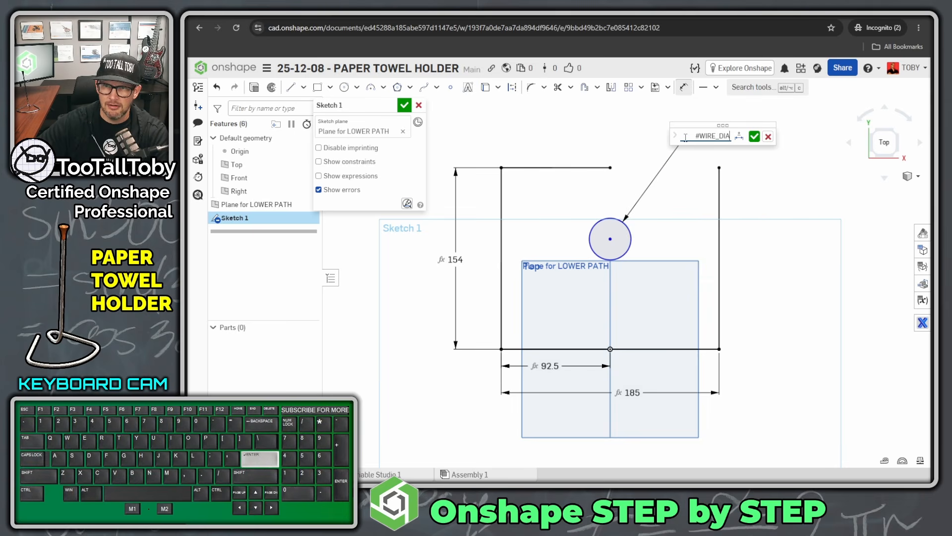
pyautogui.press('Return')
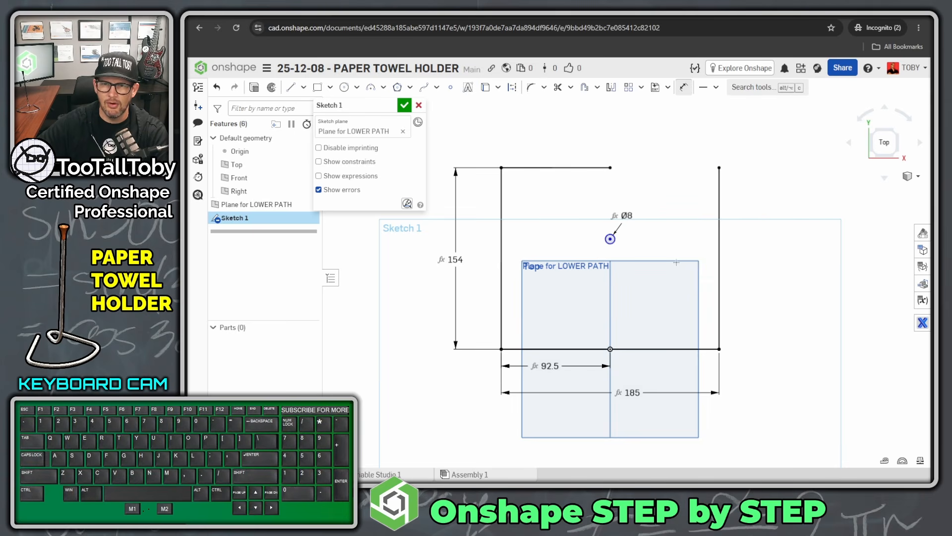
# Dimension the distance between the base line and the circle's centre as 73 mm
pyautogui.click(526, 349)
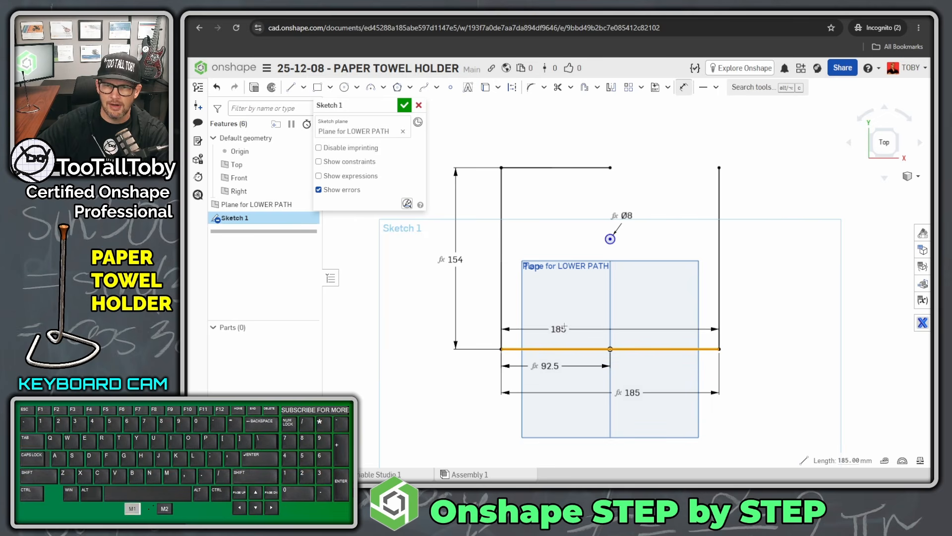
pyautogui.click(609, 238)
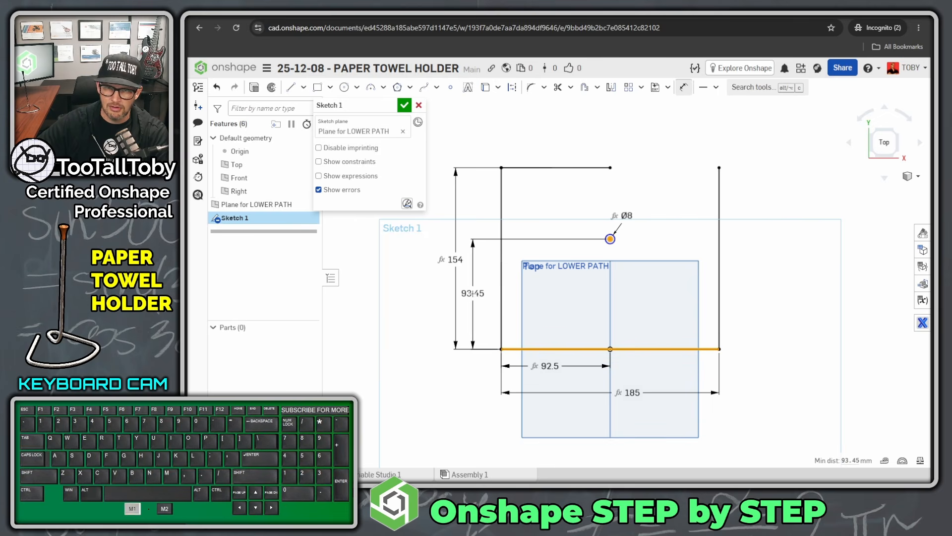
pyautogui.click(476, 290)
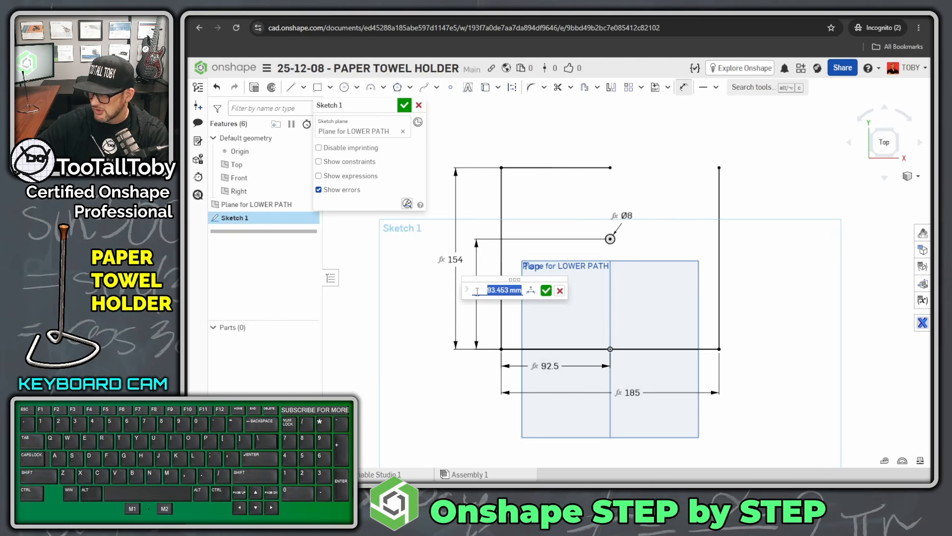
pyautogui.write('73')
pyautogui.press('Return')
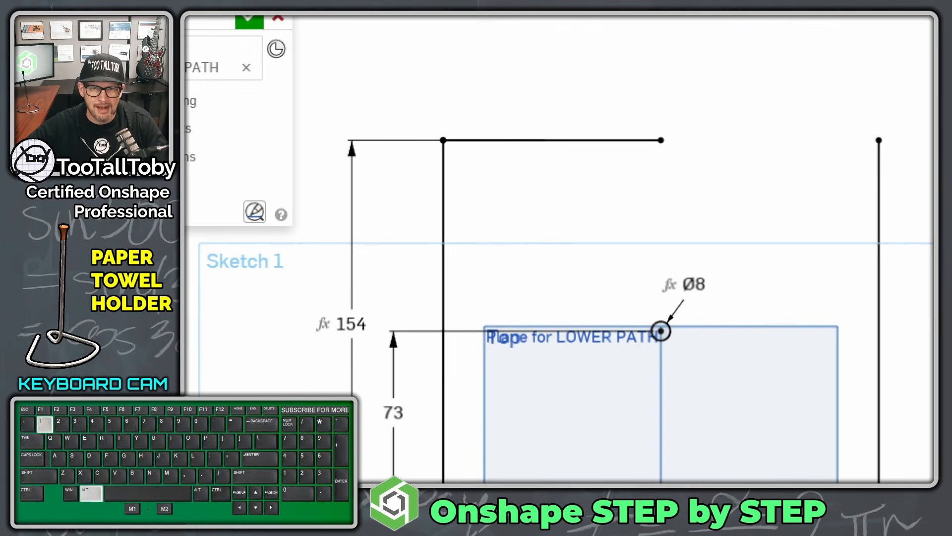
pyautogui.click(552, 141)
pyautogui.moveTo(577, 166); pyautogui.dragTo(557, 168)
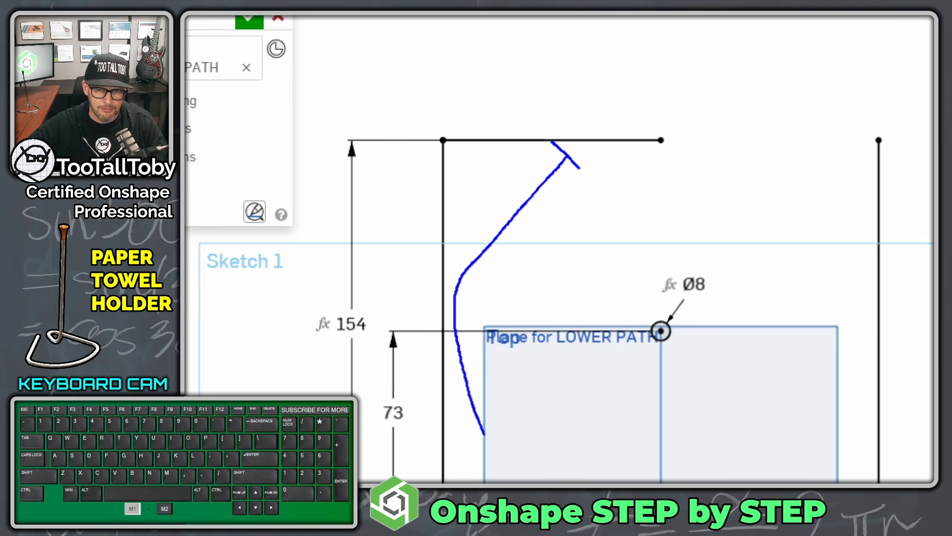
pyautogui.moveTo(529, 478); pyautogui.dragTo(561, 481)
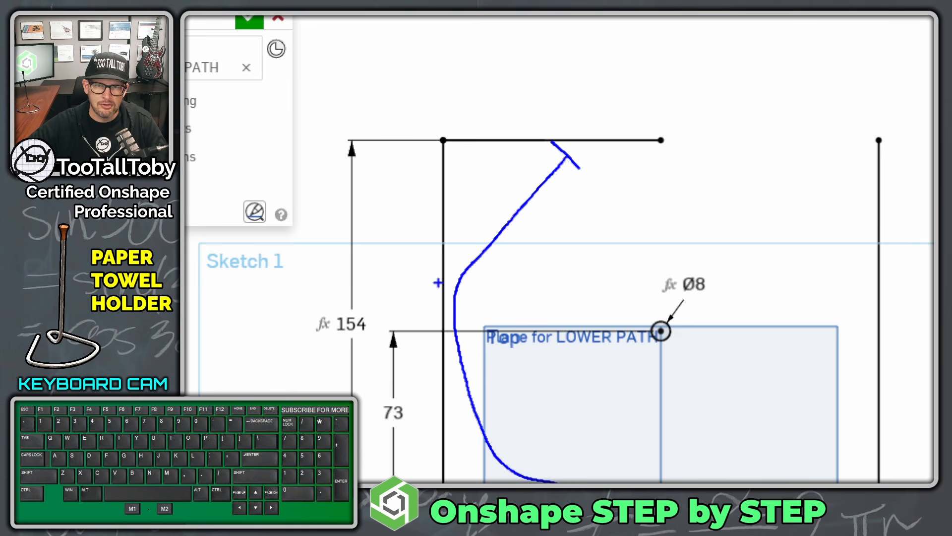
pyautogui.keyDown('ctrl'); pyautogui.keyDown('shift'); pyautogui.moveTo(443, 302); pyautogui.dragTo(402, 301); pyautogui.keyUp('shift'); pyautogui.keyUp('ctrl')
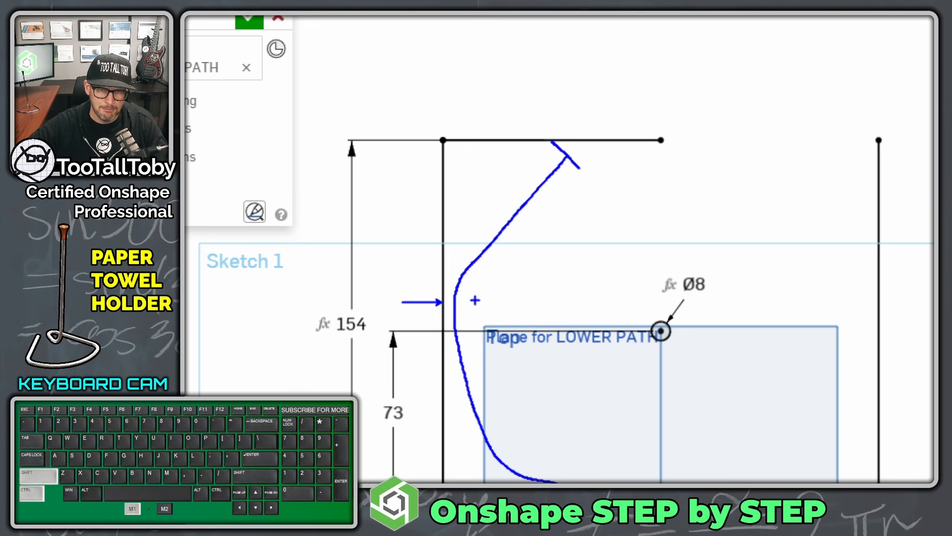
pyautogui.keyDown('ctrl'); pyautogui.keyDown('shift'); pyautogui.moveTo(475, 300); pyautogui.dragTo(528, 300); pyautogui.keyUp('shift'); pyautogui.keyUp('ctrl')
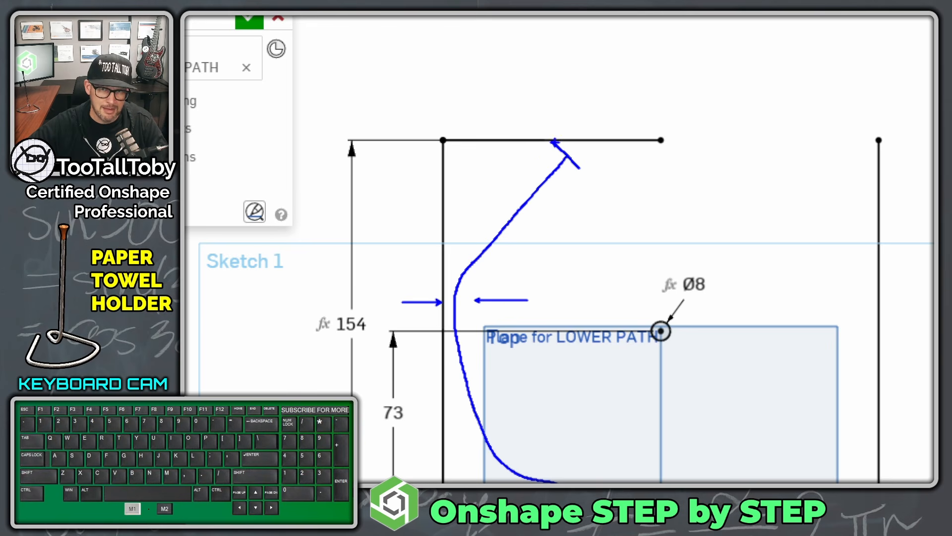
pyautogui.keyDown('ctrl'); pyautogui.keyDown('shift'); pyautogui.moveTo(554, 143); pyautogui.dragTo(518, 179); pyautogui.keyUp('shift'); pyautogui.keyUp('ctrl')
pyautogui.keyDown('ctrl'); pyautogui.keyDown('shift'); pyautogui.moveTo(452, 261); pyautogui.dragTo(443, 328); pyautogui.keyUp('shift'); pyautogui.keyUp('ctrl')
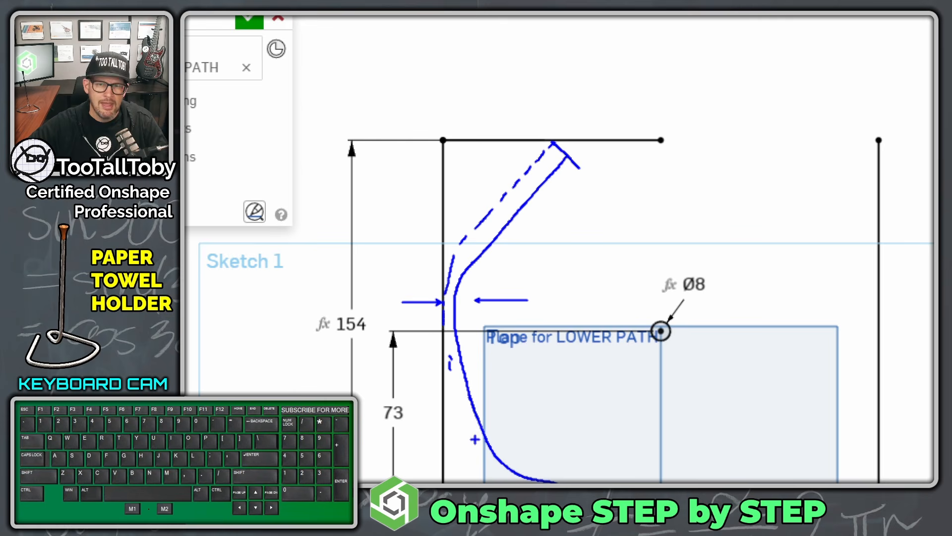
pyautogui.keyDown('ctrl'); pyautogui.keyDown('shift'); pyautogui.moveTo(474, 438); pyautogui.dragTo(482, 454); pyautogui.keyUp('shift'); pyautogui.keyUp('ctrl')
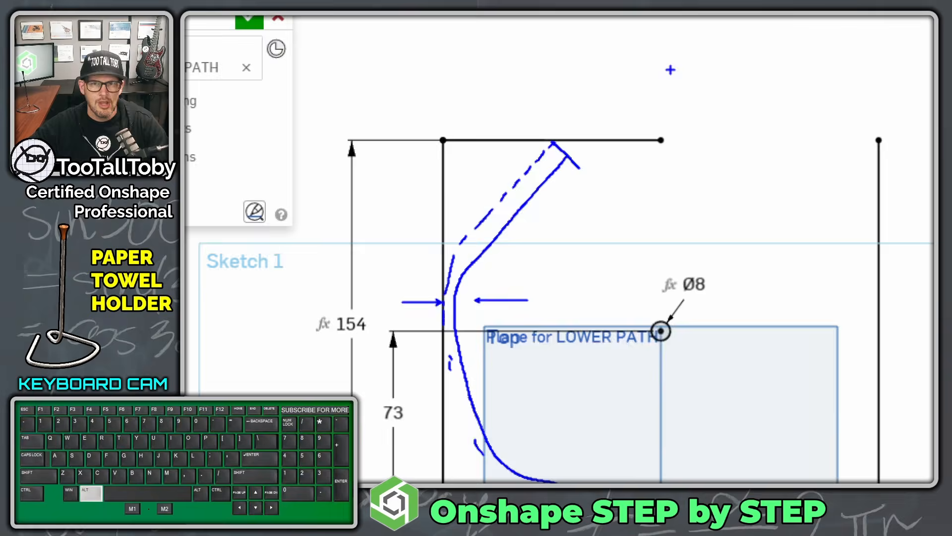
# Accept the finished sketch and rename it "LAYOUT for Lower Path"
pyautogui.click(249, 21)
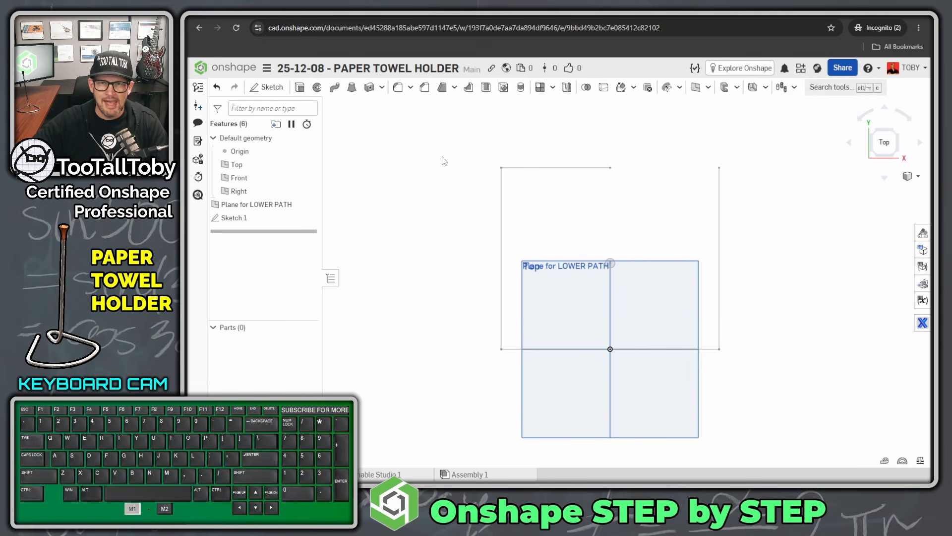
pyautogui.click(244, 218)
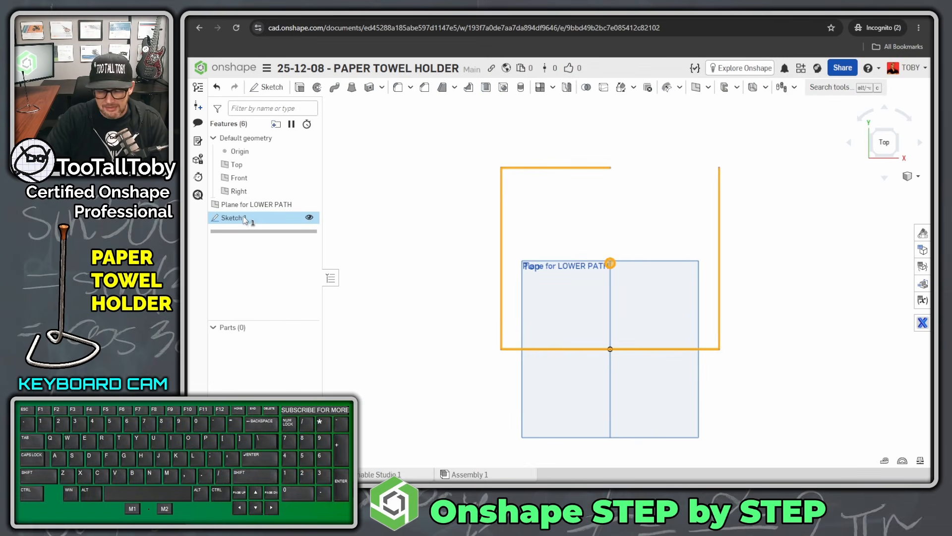
pyautogui.doubleClick(244, 219)
pyautogui.write('LA')
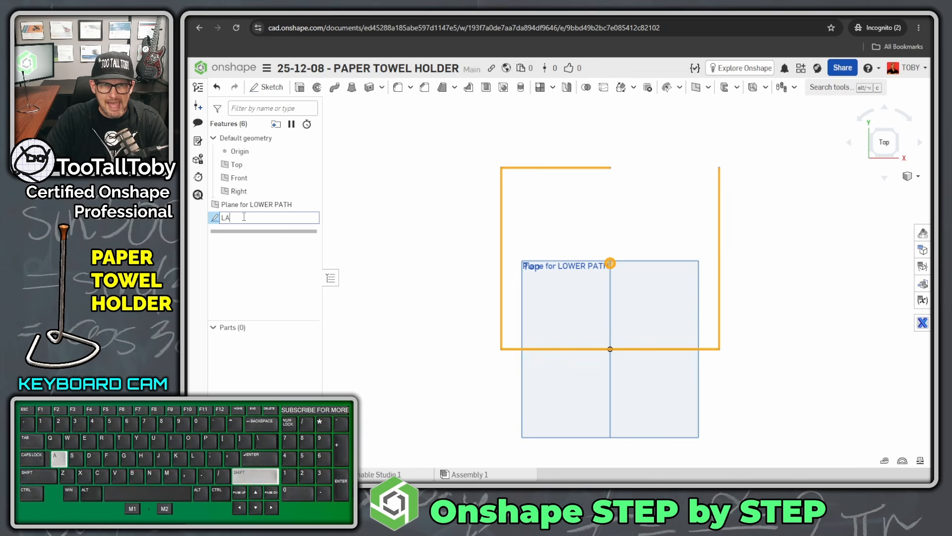
pyautogui.write('YOUT for Lower')
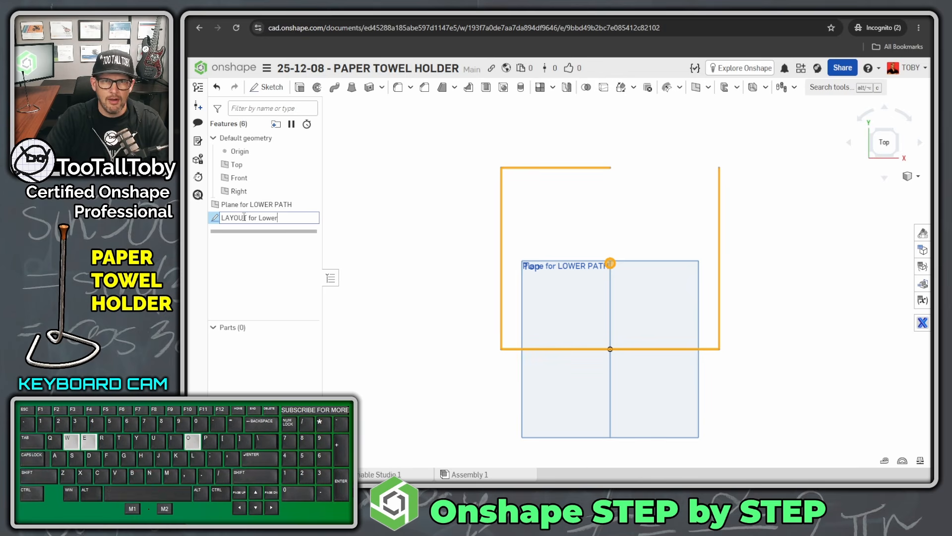
pyautogui.write(' Path')
pyautogui.press('Return')
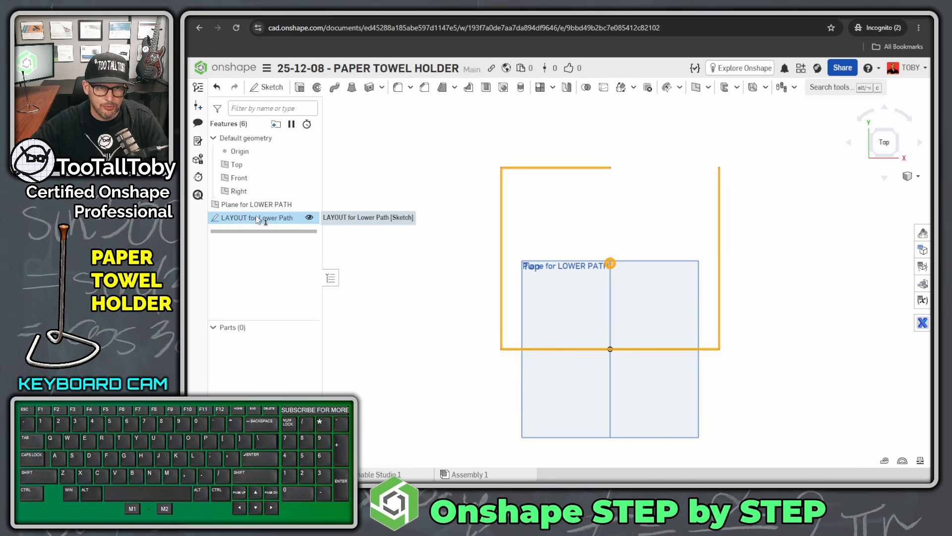
pyautogui.click(257, 221)
pyautogui.click(369, 173)
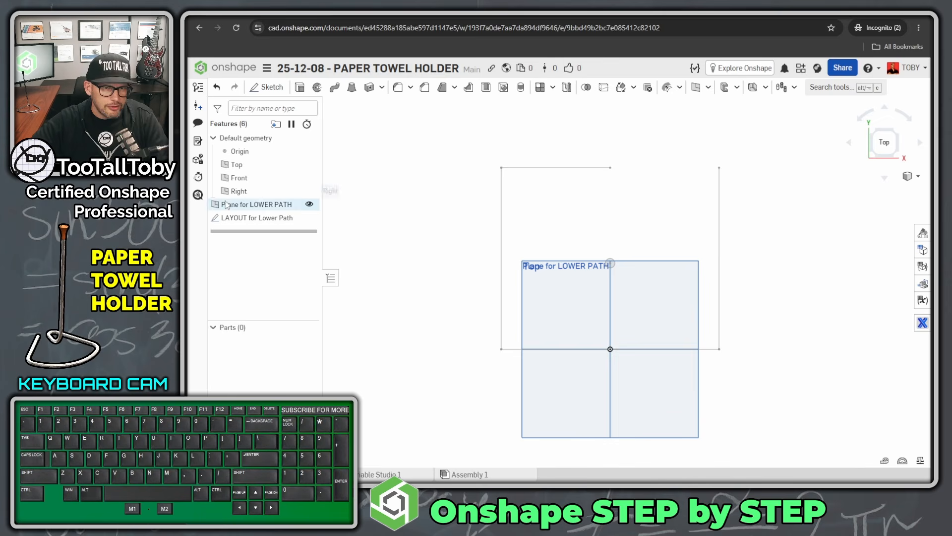
# Set the appearance colour of the "LAYOUT for Lower Path" sketch to bright magenta, hex DB03FF
pyautogui.rightClick(227, 219)
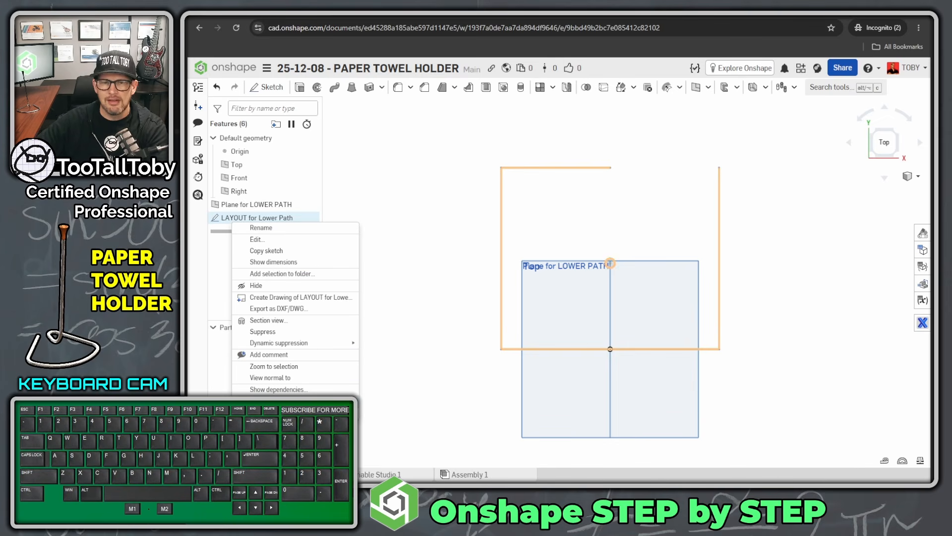
pyautogui.click(270, 400)
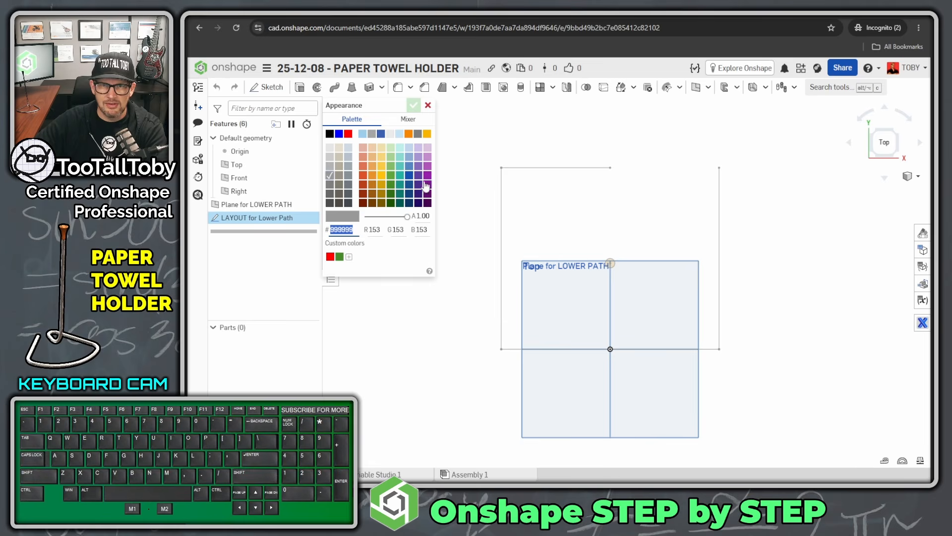
pyautogui.click(348, 134)
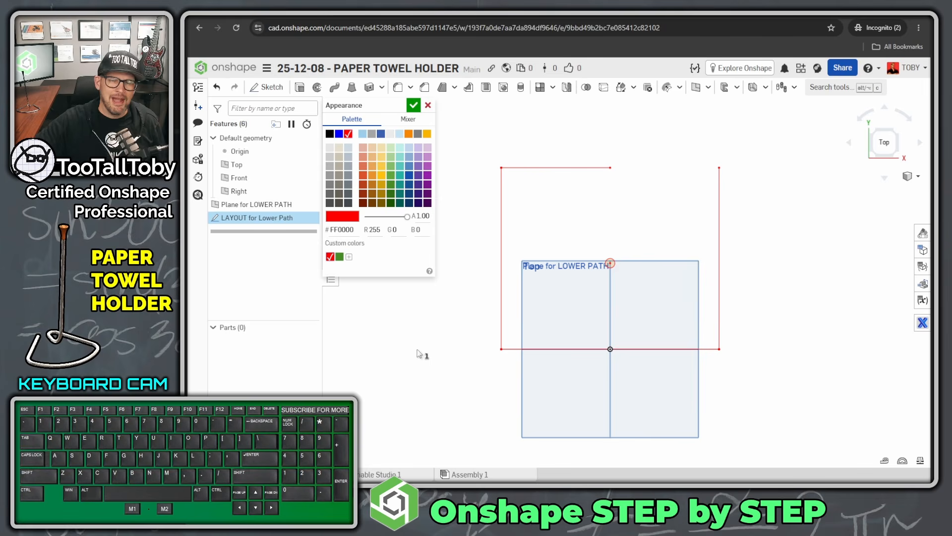
pyautogui.click(428, 176)
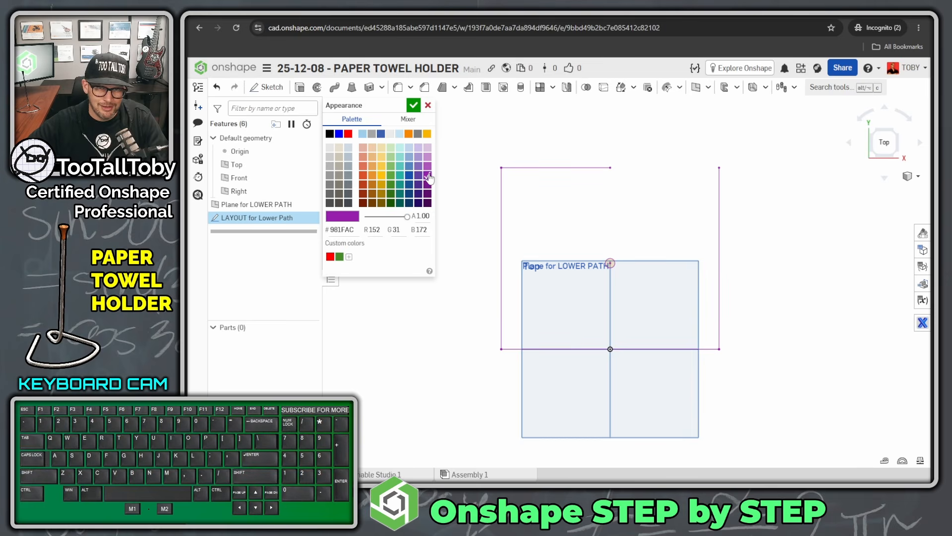
pyautogui.click(407, 120)
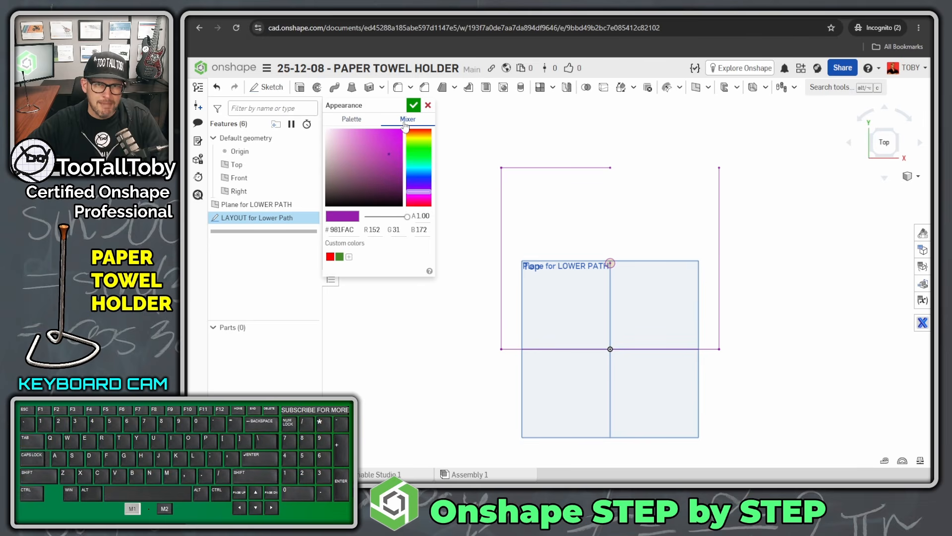
pyautogui.moveTo(387, 152)
pyautogui.mouseDown()
pyautogui.moveTo(410, 129)
pyautogui.moveTo(349, 189)
pyautogui.mouseUp()
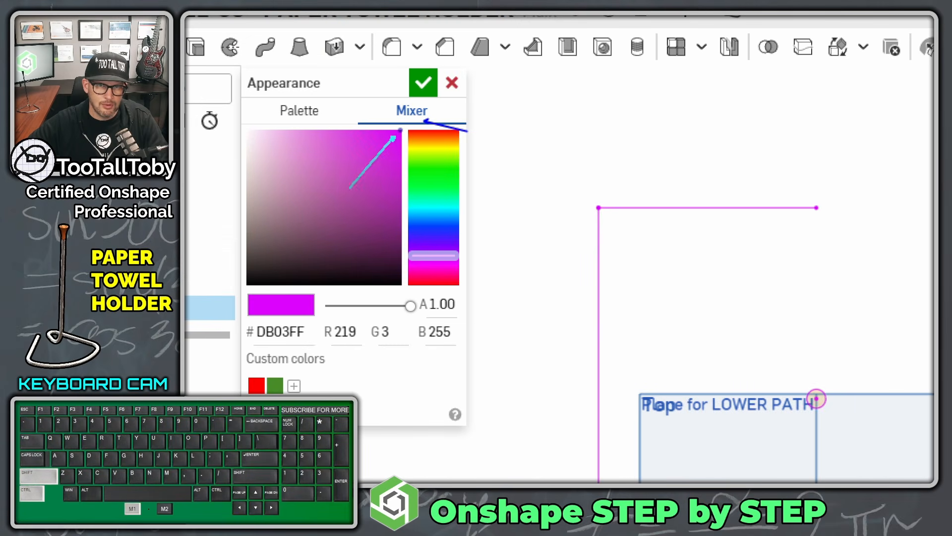
pyautogui.moveTo(544, 222)
pyautogui.mouseDown()
pyautogui.moveTo(680, 196)
pyautogui.moveTo(600, 196)
pyautogui.mouseUp()
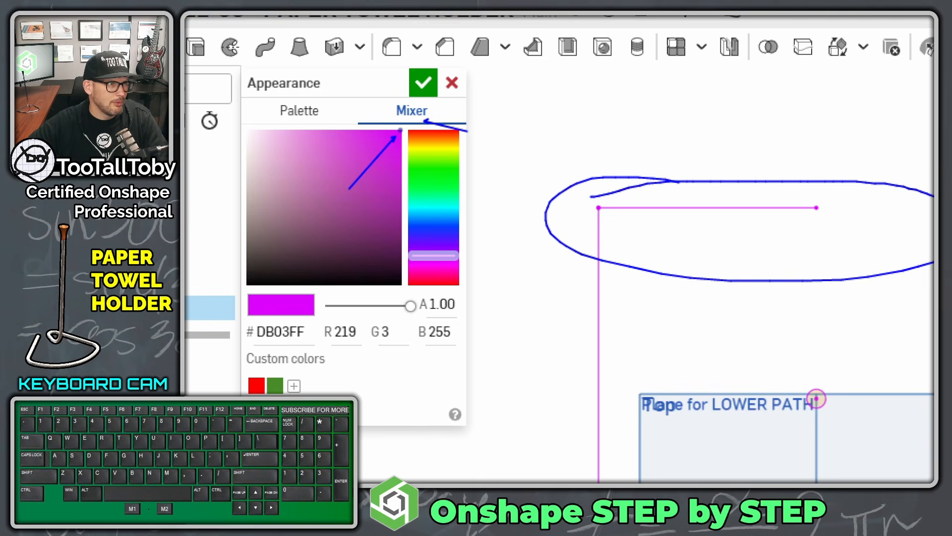
pyautogui.hotkey('alt', '1')
pyautogui.click(414, 105)
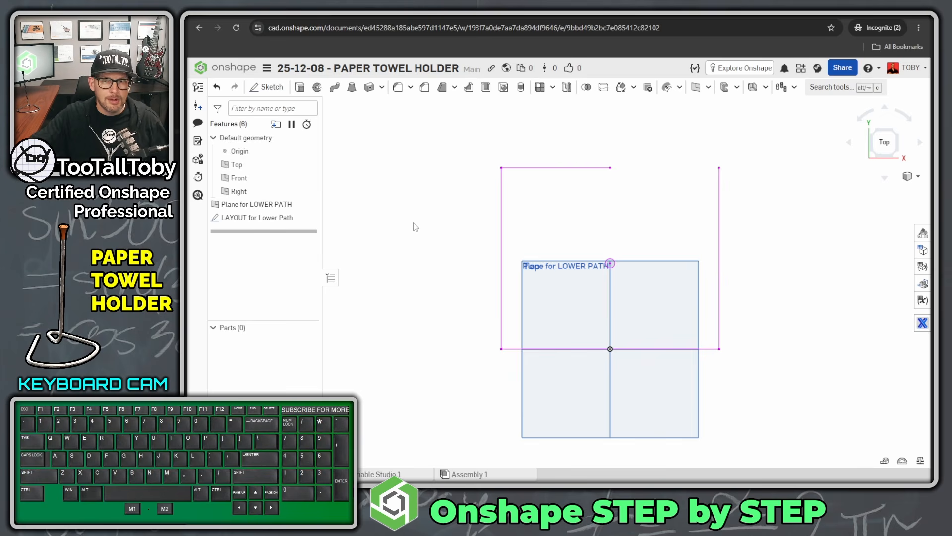
# Reopen the "LAYOUT for Lower Path" sketch to review its dimensions, and close it
pyautogui.doubleClick(245, 218)
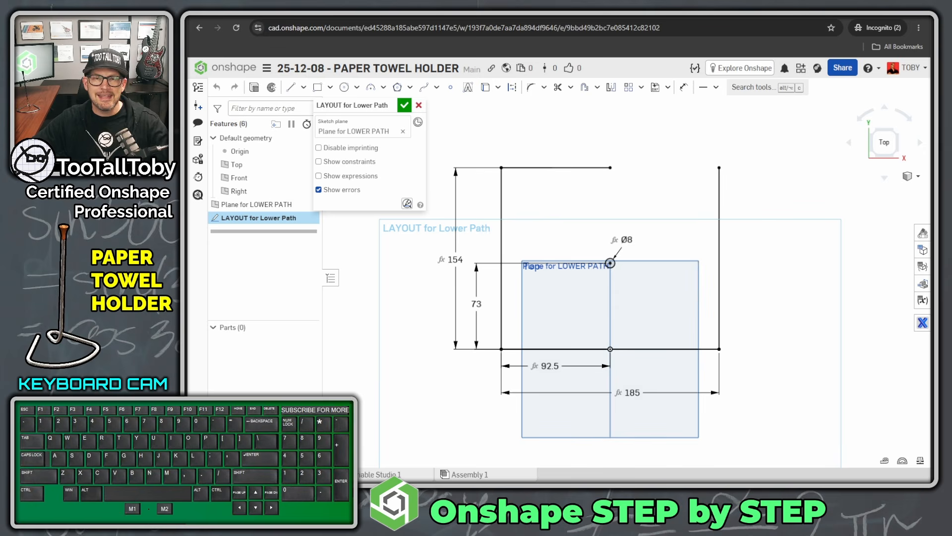
pyautogui.click(404, 105)
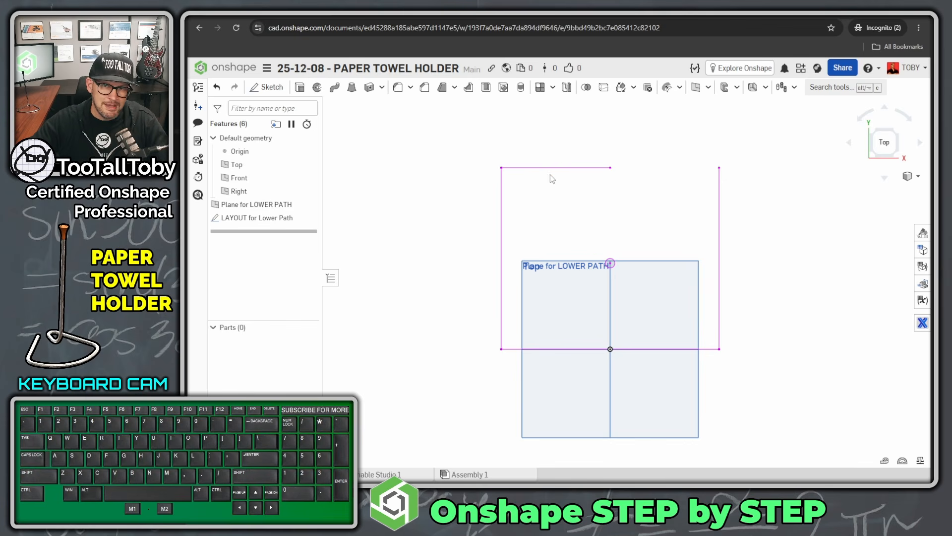
# Start a new sketch on the "Plane for LOWER PATH" plane
pyautogui.click(263, 204)
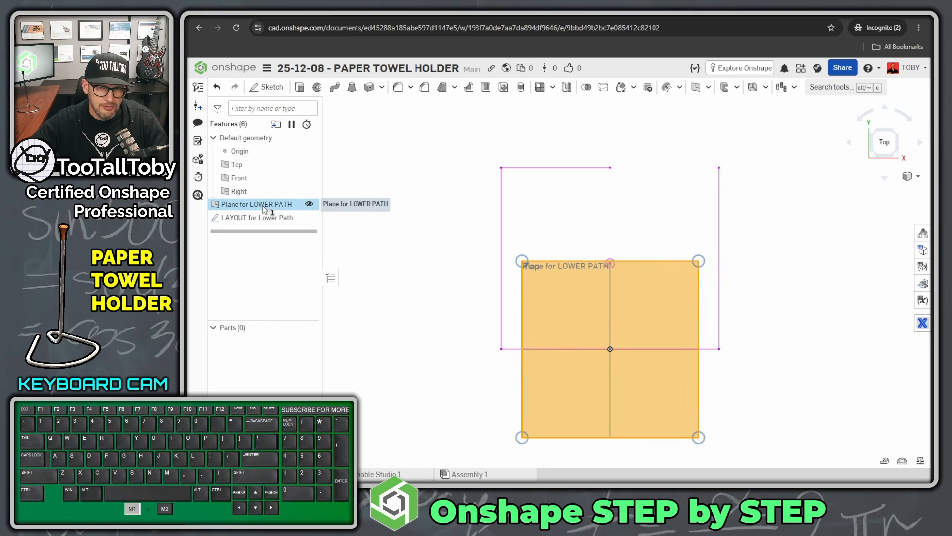
pyautogui.click(427, 189)
pyautogui.rightClick(314, 208)
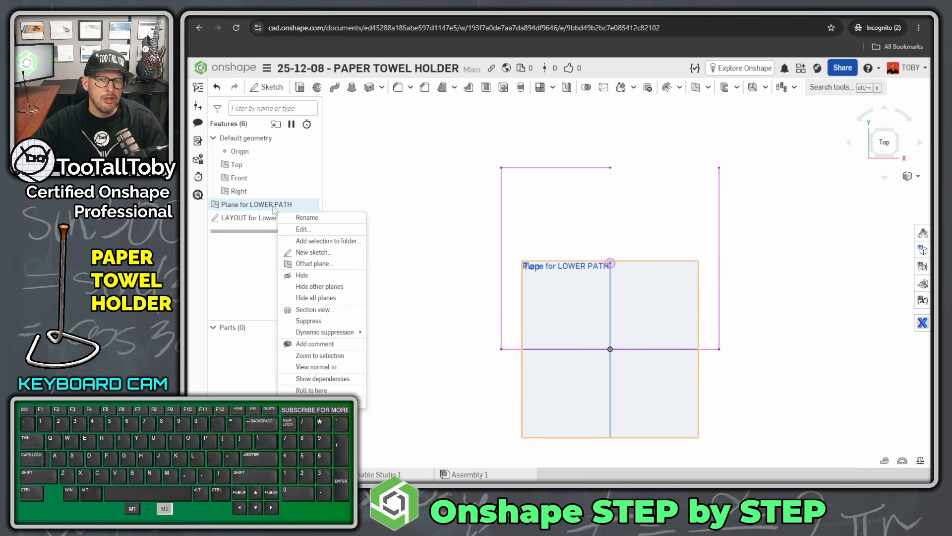
pyautogui.click(311, 252)
# Sketch a trial line about 37 mm long from the upper layout line, continued by a tangent arc
pyautogui.click(297, 90)
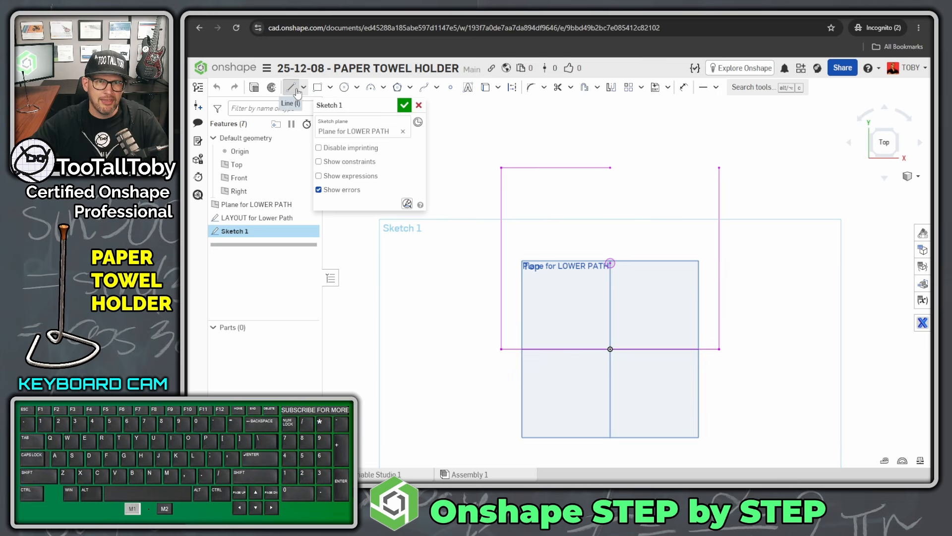
pyautogui.click(564, 167)
pyautogui.click(535, 199)
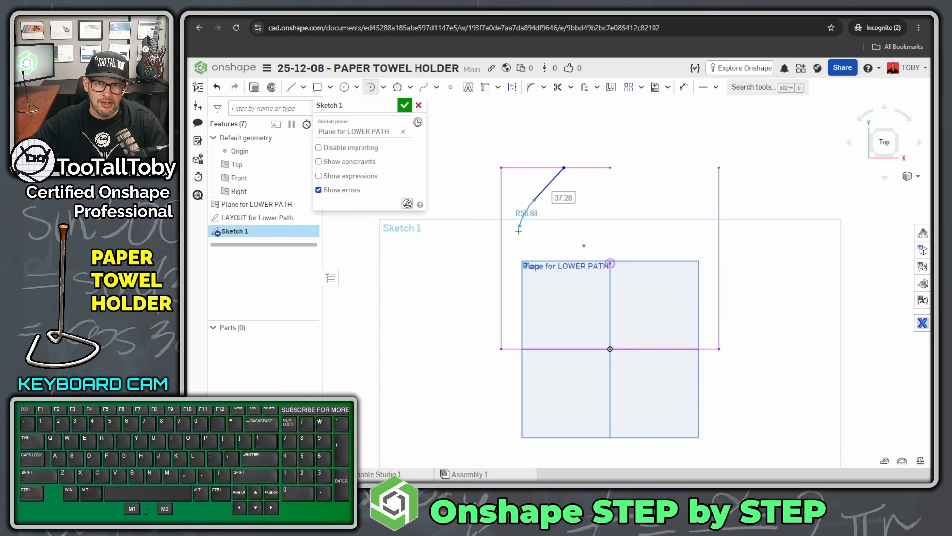
pyautogui.click(528, 288)
pyautogui.press('Escape')
# Make the trial arc tangent to the left layout line, adjust the shared endpoint, and delete the trial line and arc
pyautogui.click(516, 238)
pyautogui.click(501, 240)
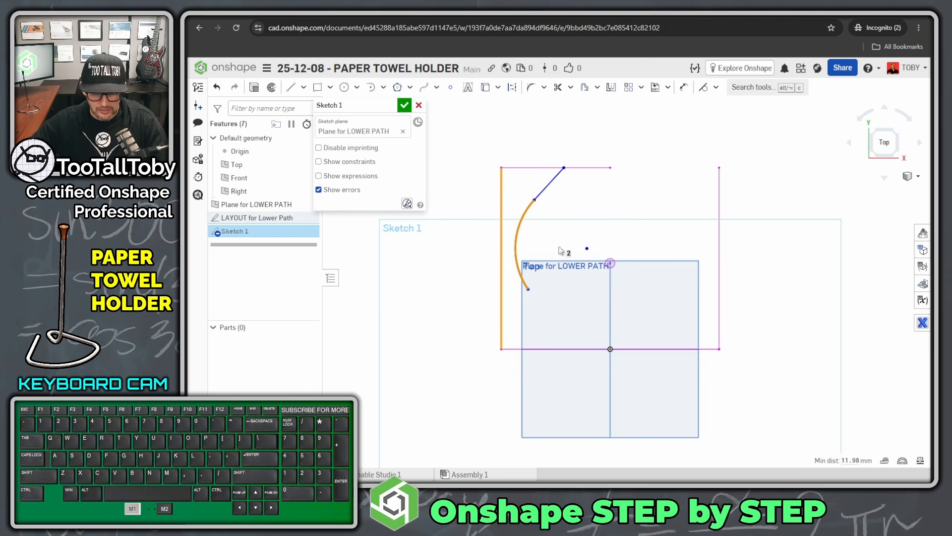
pyautogui.press('t')
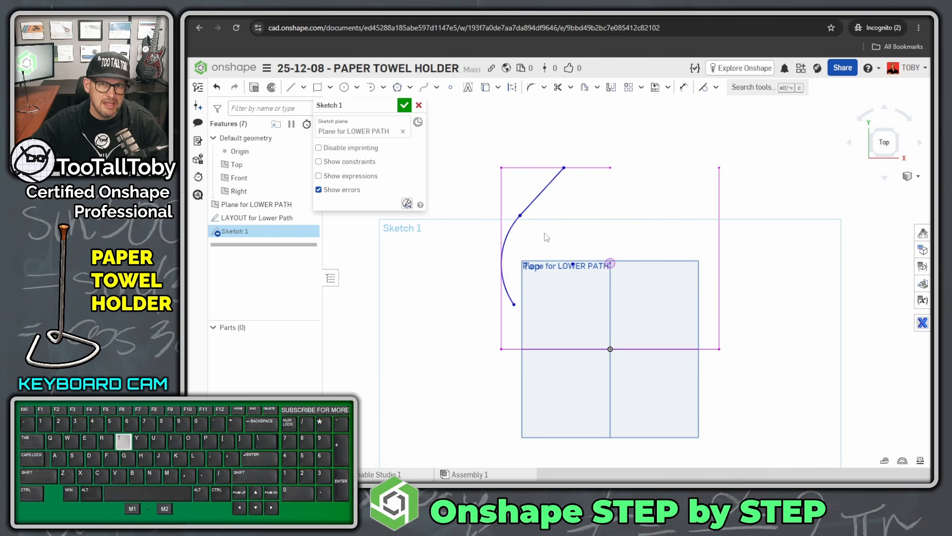
pyautogui.moveTo(521, 219)
pyautogui.mouseDown()
pyautogui.moveTo(506, 216)
pyautogui.moveTo(535, 211)
pyautogui.moveTo(510, 214)
pyautogui.moveTo(520, 211)
pyautogui.mouseUp()
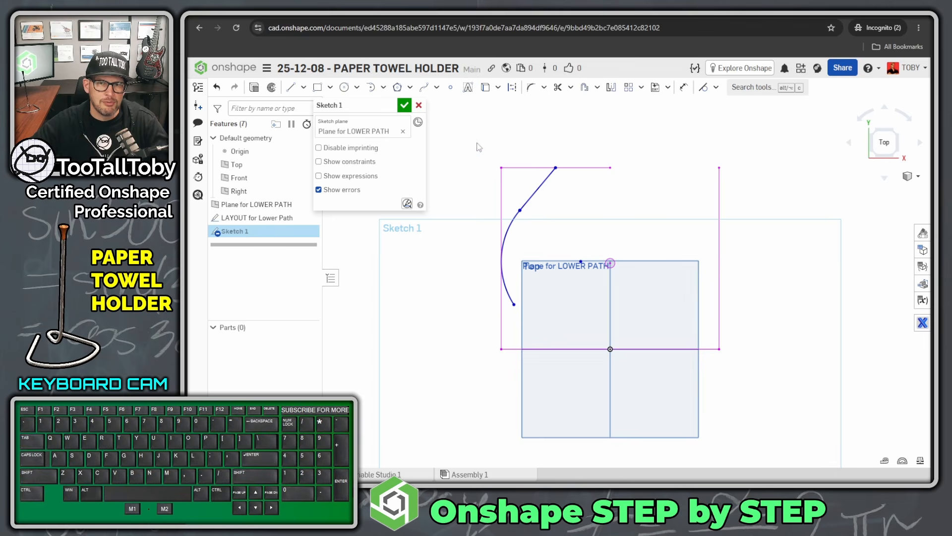
pyautogui.moveTo(477, 144); pyautogui.dragTo(637, 354)
pyautogui.press('Delete')
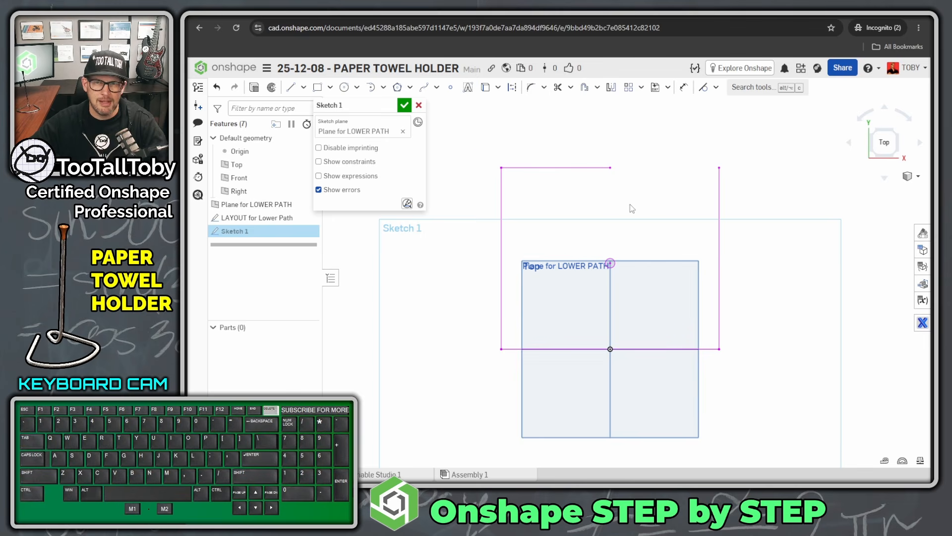
pyautogui.click(637, 195)
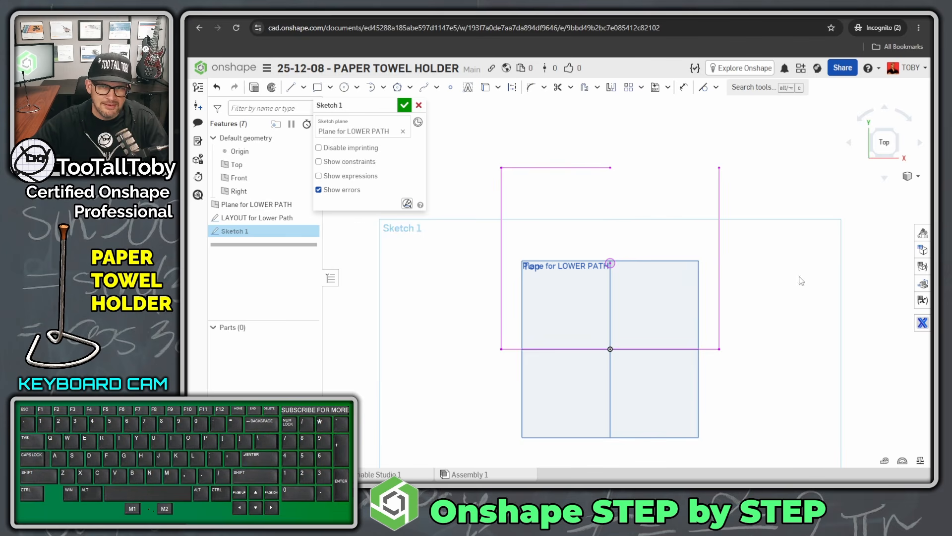
pyautogui.click(567, 224)
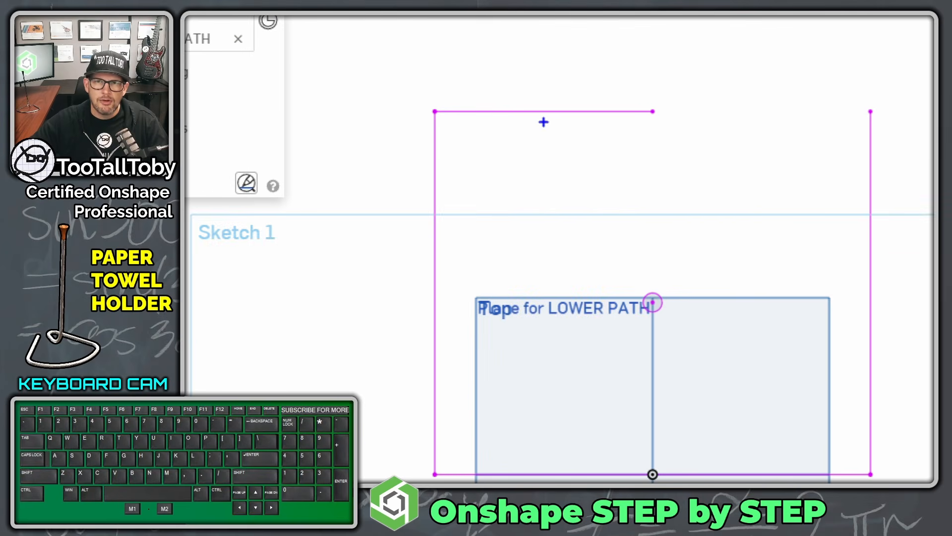
pyautogui.moveTo(544, 122)
pyautogui.mouseDown()
pyautogui.moveTo(453, 251)
pyautogui.moveTo(464, 356)
pyautogui.mouseUp()
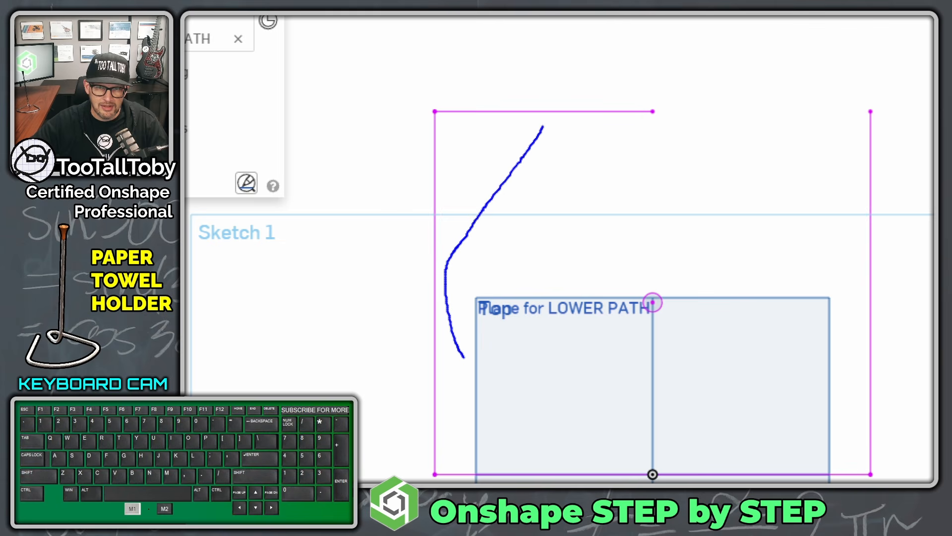
pyautogui.moveTo(513, 418)
pyautogui.mouseDown()
pyautogui.moveTo(687, 467)
pyautogui.moveTo(810, 453)
pyautogui.mouseUp()
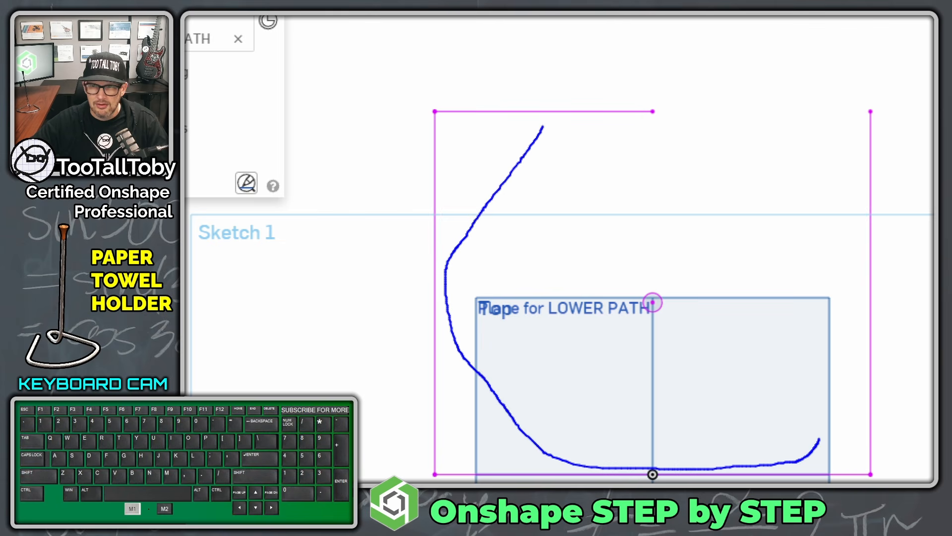
pyautogui.moveTo(857, 327)
pyautogui.mouseDown()
pyautogui.moveTo(793, 232)
pyautogui.moveTo(689, 139)
pyautogui.mouseUp()
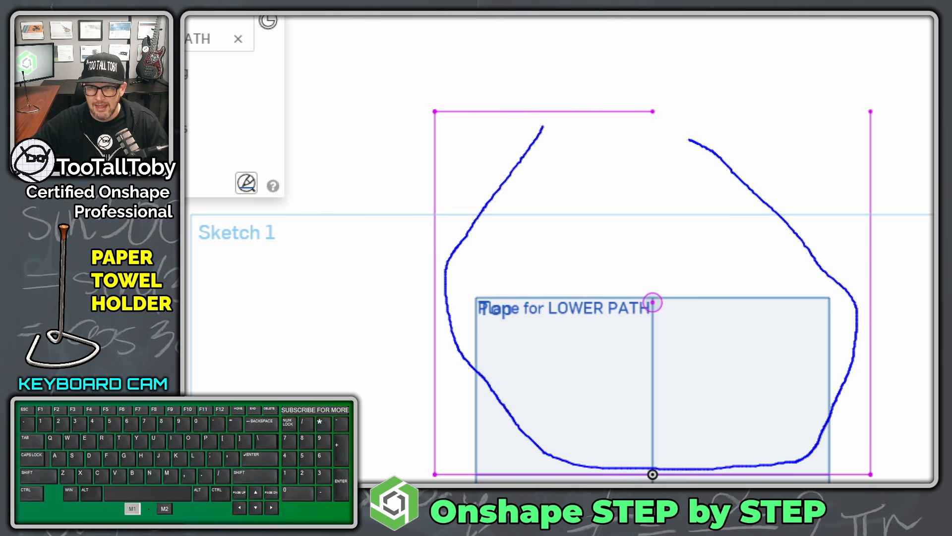
pyautogui.moveTo(638, 166); pyautogui.dragTo(654, 303)
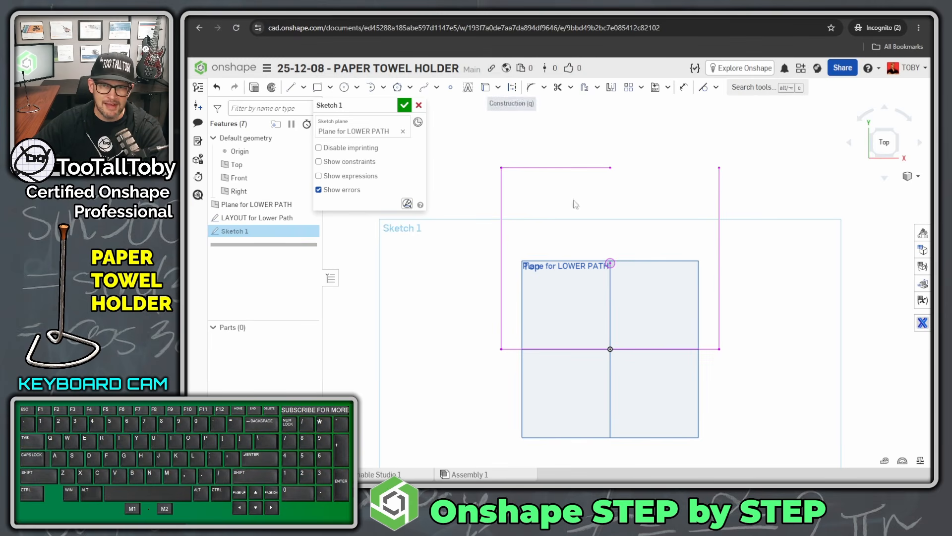
# Sketch a vertical line about 63 mm long upward from the centre of the layout circle
pyautogui.click(290, 90)
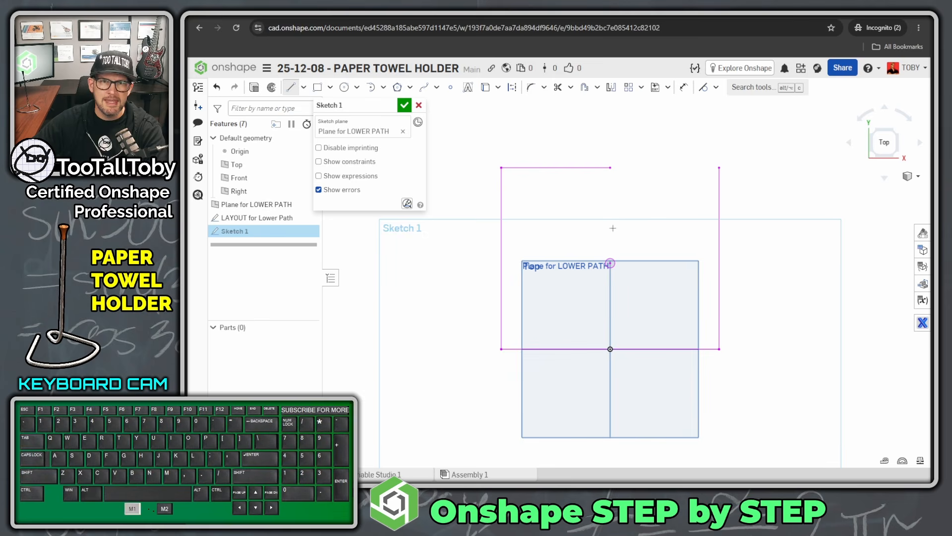
pyautogui.scroll(-5, 615, 268)
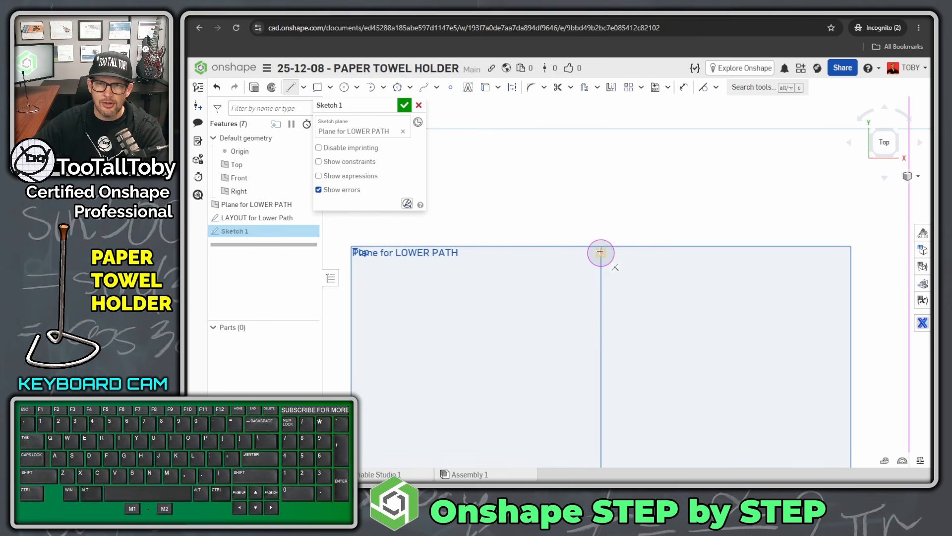
pyautogui.click(601, 253)
pyautogui.scroll(5, 605, 243)
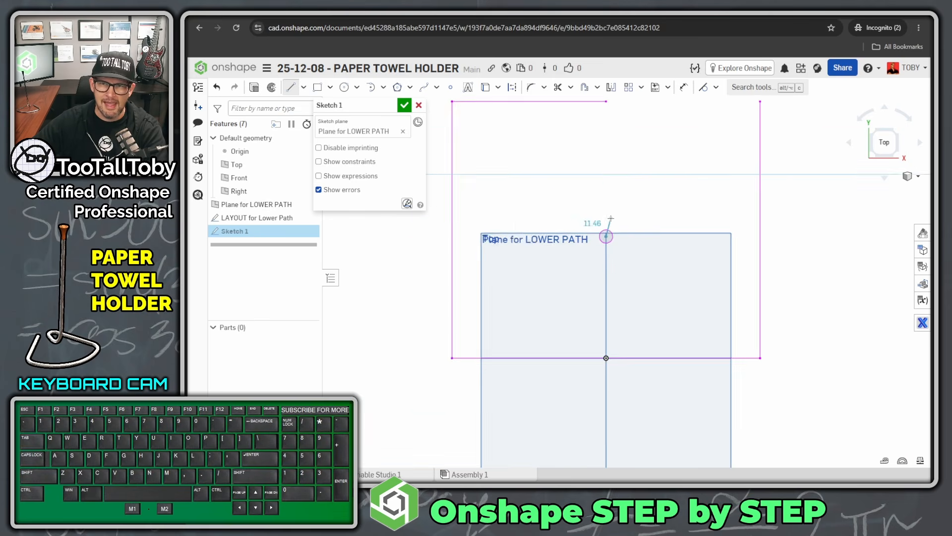
pyautogui.scroll(-3, 608, 169)
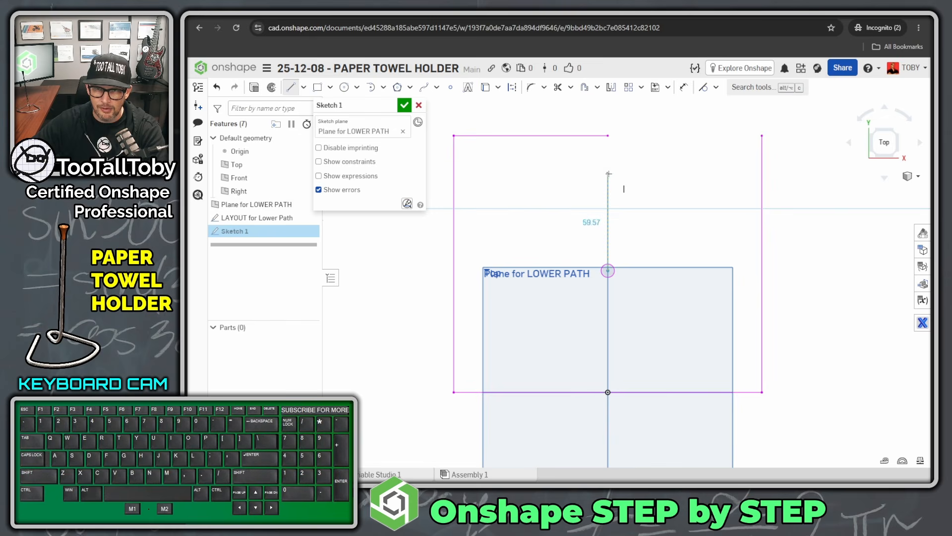
pyautogui.click(607, 165)
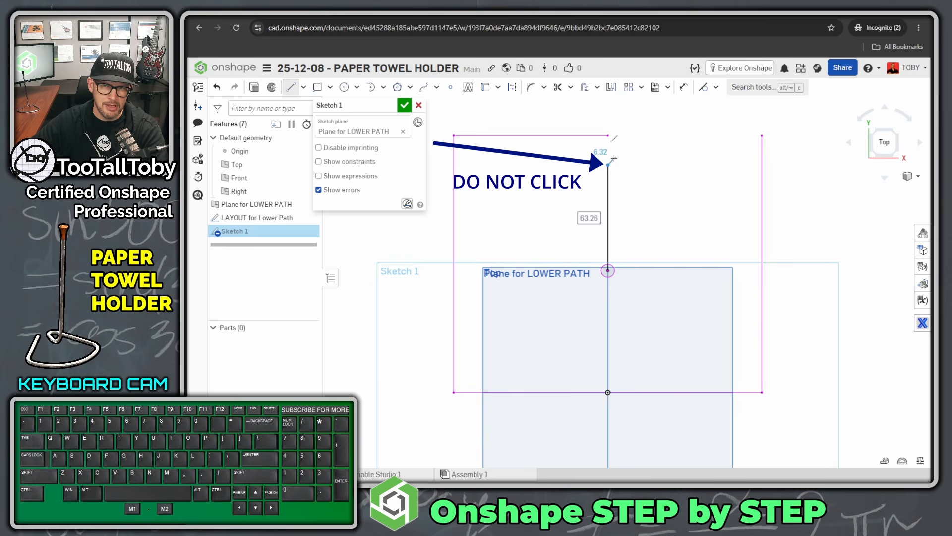
# Continue the path with a tangent arc of about 19 mm radius and a sloping line about 54 mm long down to the right
pyautogui.moveTo(608, 164)
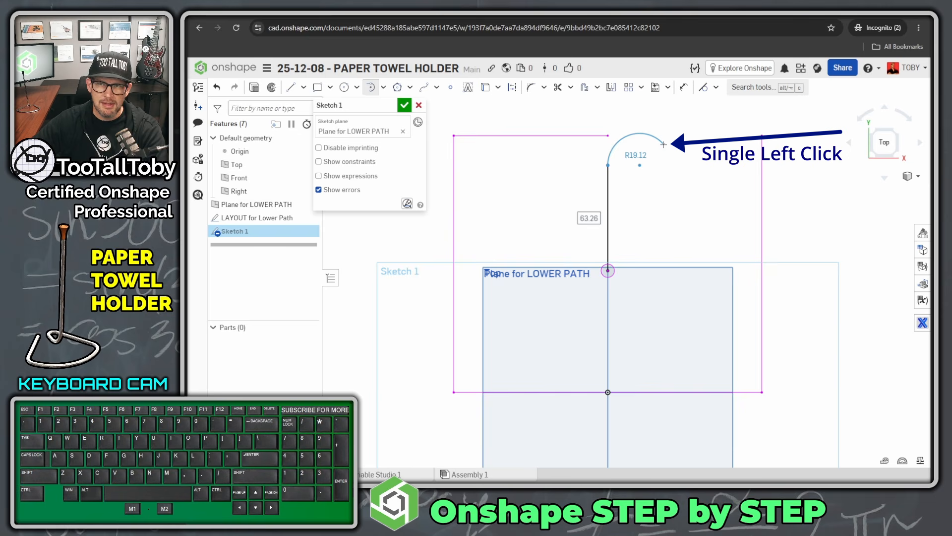
pyautogui.click(663, 144)
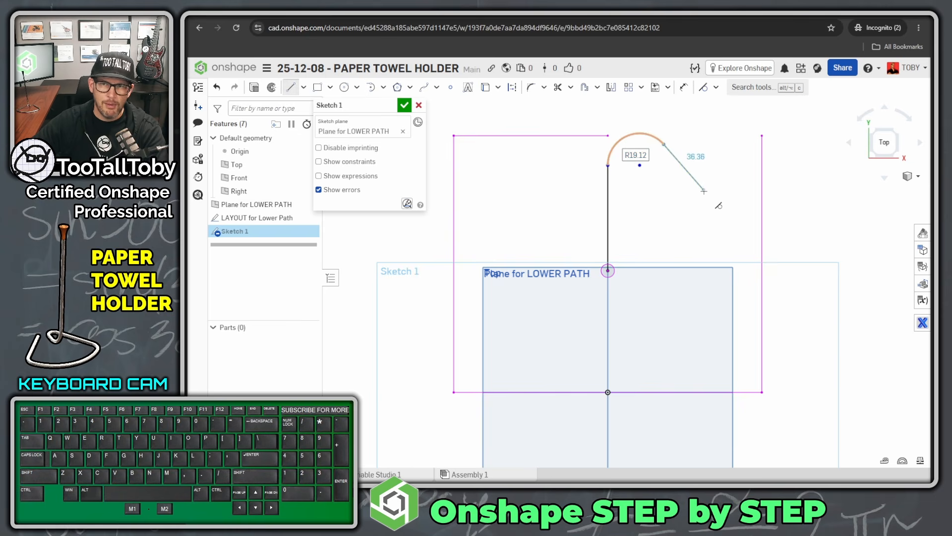
pyautogui.click(722, 211)
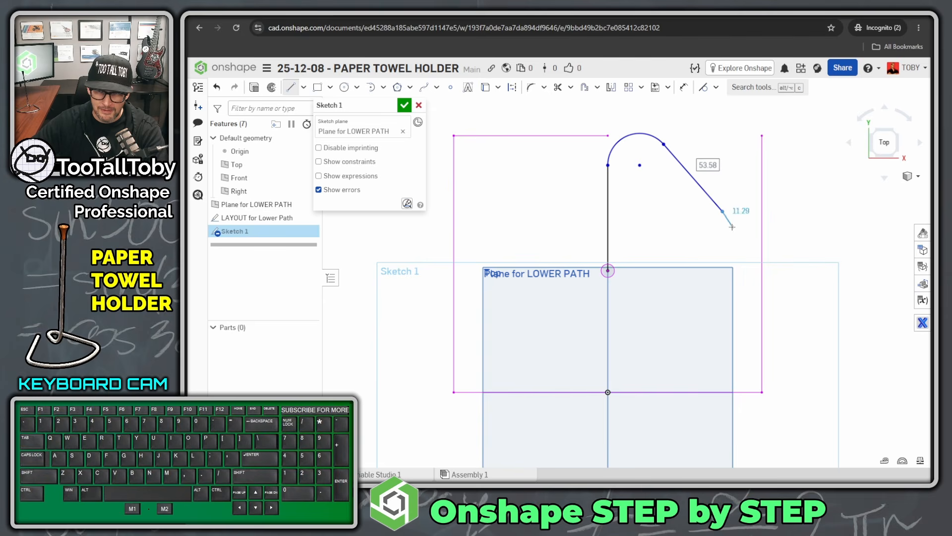
# Continue the path with a tangent arc of about 36 mm radius and a wide tangent base arc of about 135 mm radius
pyautogui.press('a')
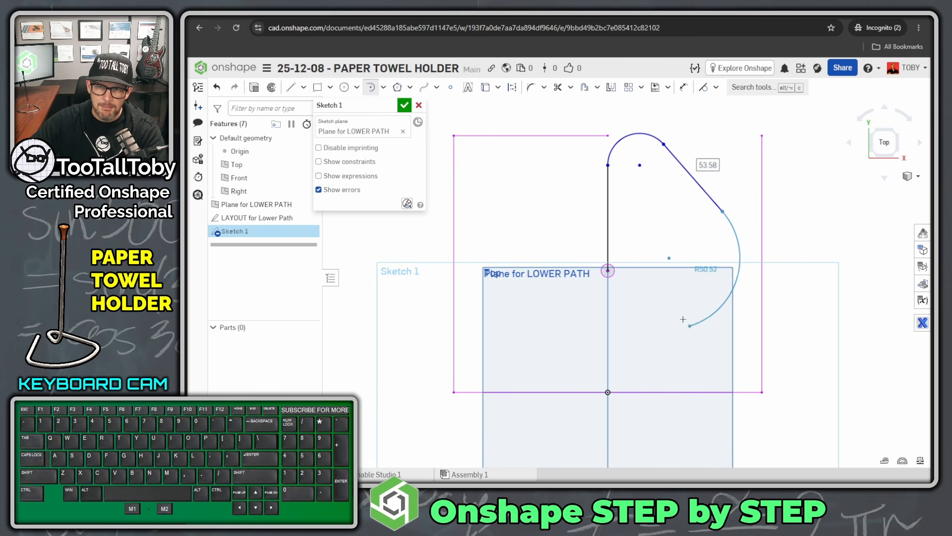
pyautogui.click(707, 304)
pyautogui.press('l')
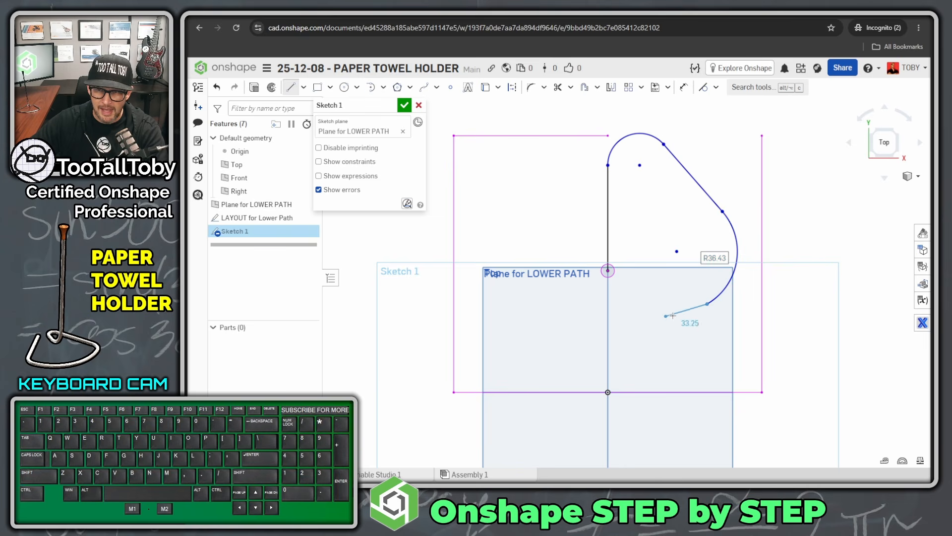
pyautogui.press('t')
pyautogui.click(707, 304)
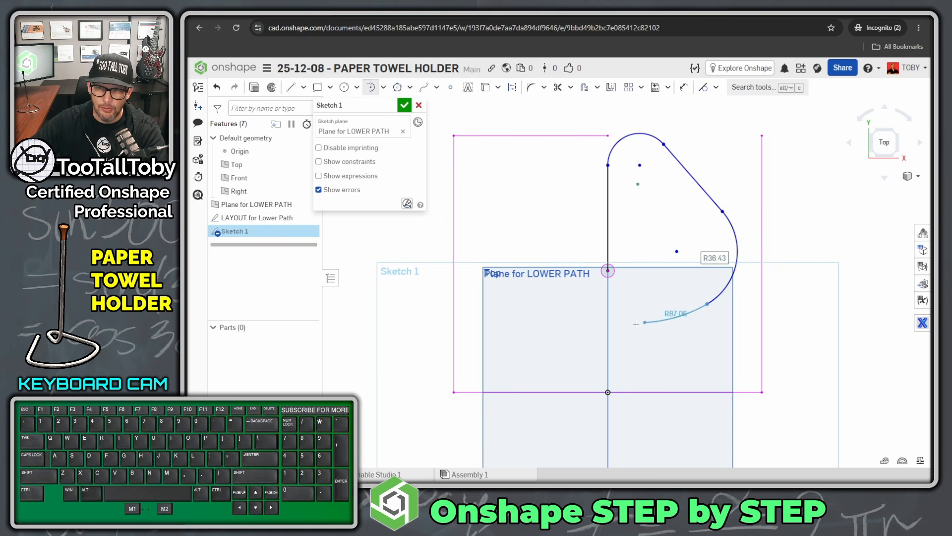
pyautogui.click(495, 312)
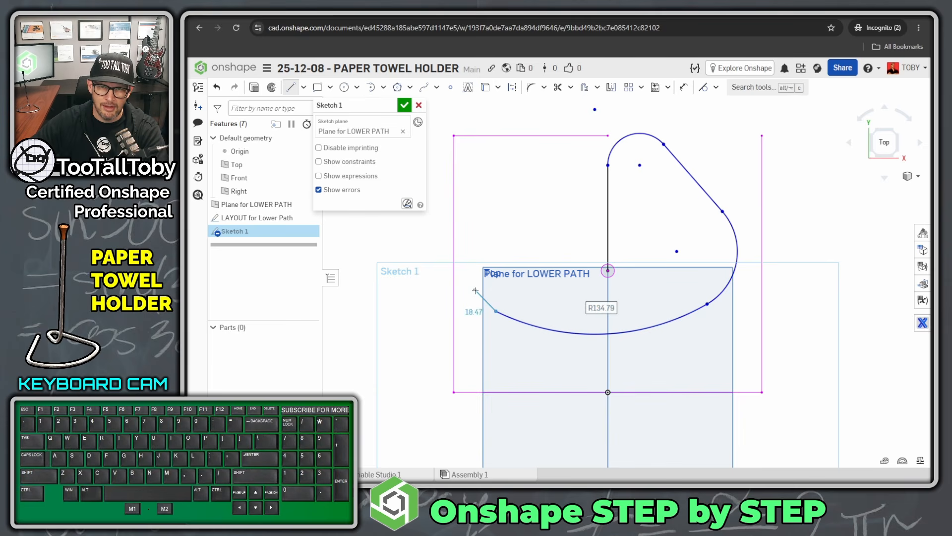
# Continue from the base arc with a tangent arc curving upward, and finish with a sloping line up toward the centre
pyautogui.press('t')
pyautogui.click(491, 310)
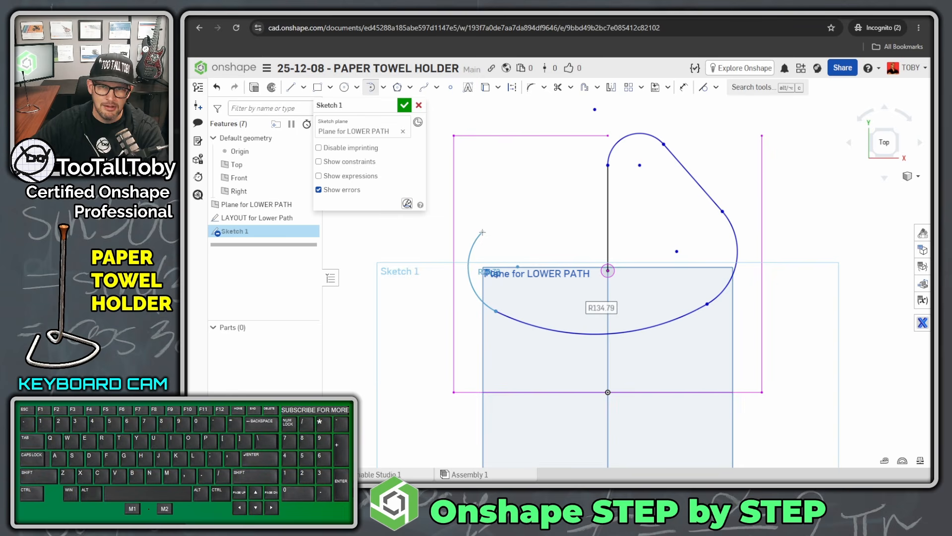
pyautogui.moveTo(483, 231); pyautogui.dragTo(483, 232)
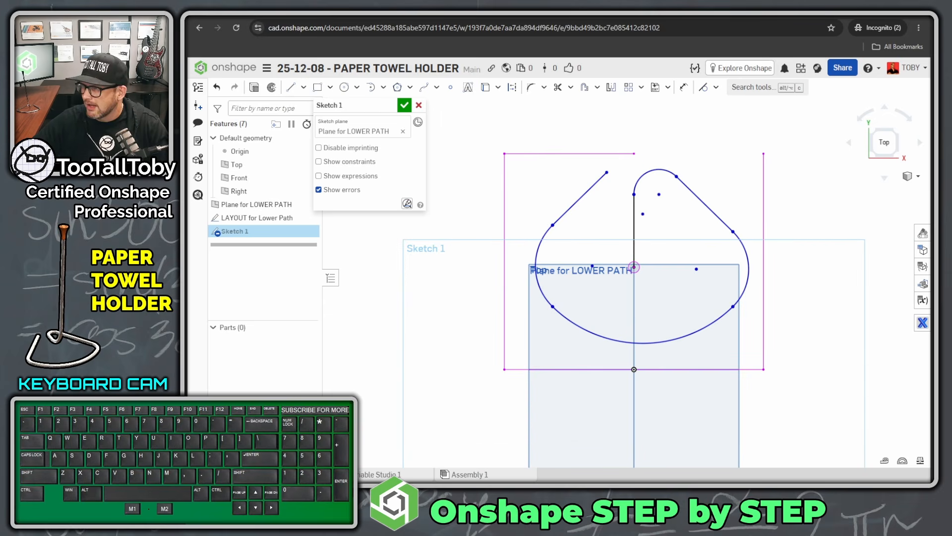
# Switch to the PDF drawing, trace the left leg's centreline and both wire edges, and examine which edge the R20 radius refers to
pyautogui.moveTo(932, 47); pyautogui.dragTo(694, 51)
pyautogui.hotkey('alt', '1')
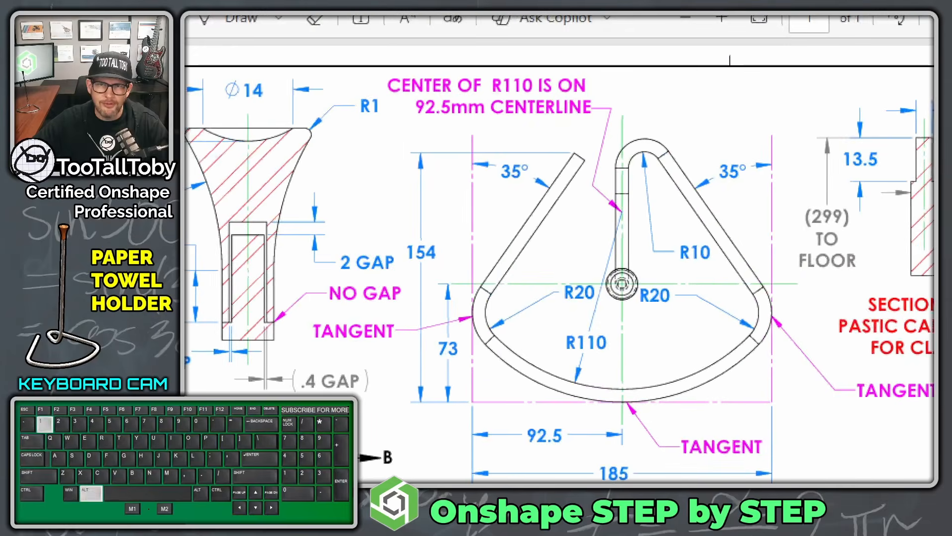
pyautogui.moveTo(583, 154); pyautogui.dragTo(524, 239)
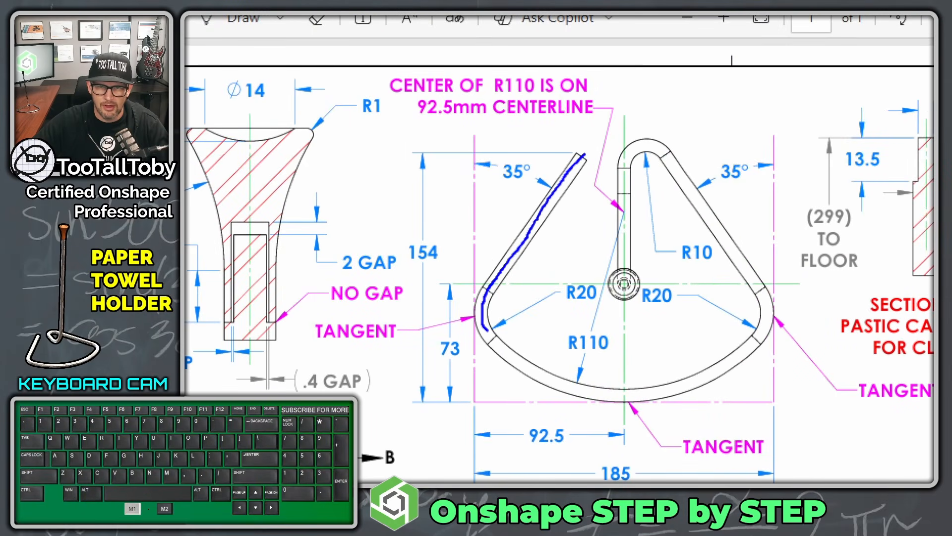
pyautogui.press('r')
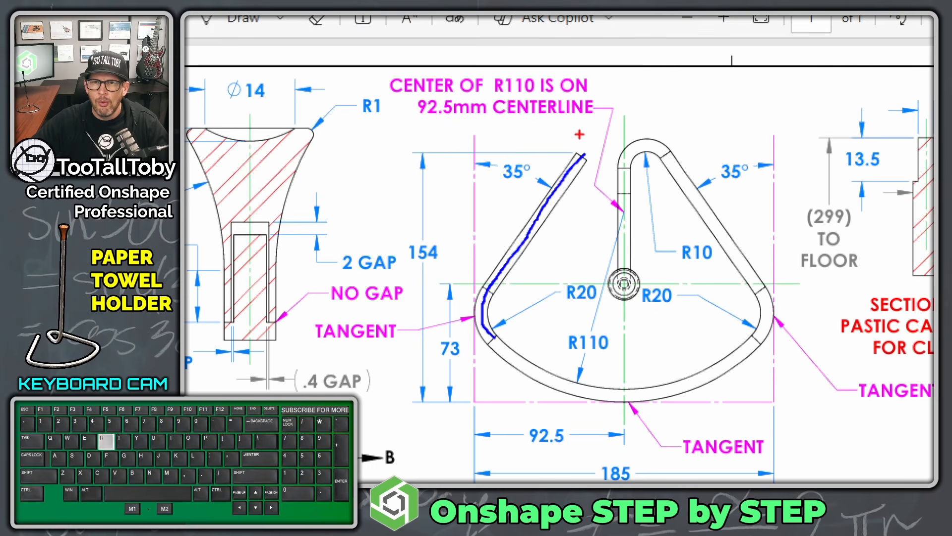
pyautogui.moveTo(576, 155); pyautogui.dragTo(496, 261)
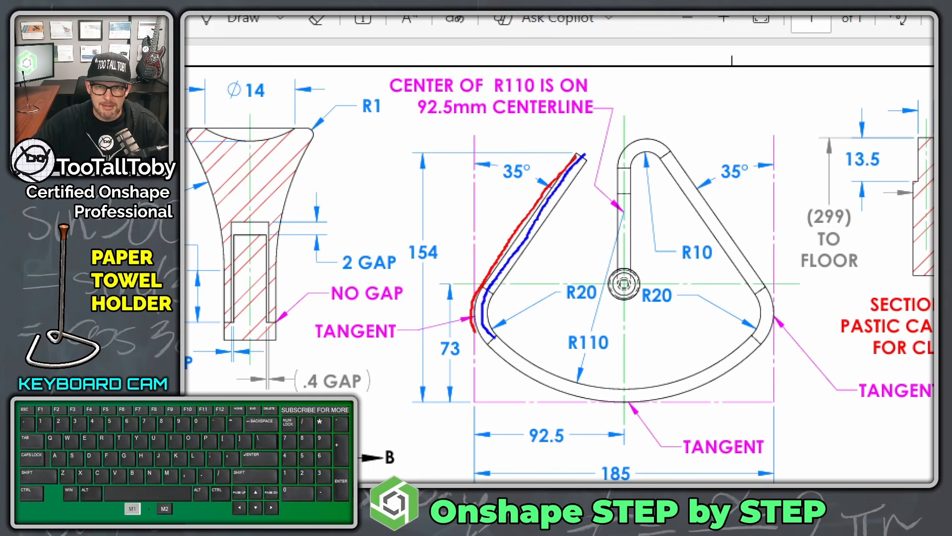
pyautogui.moveTo(484, 346); pyautogui.dragTo(490, 350)
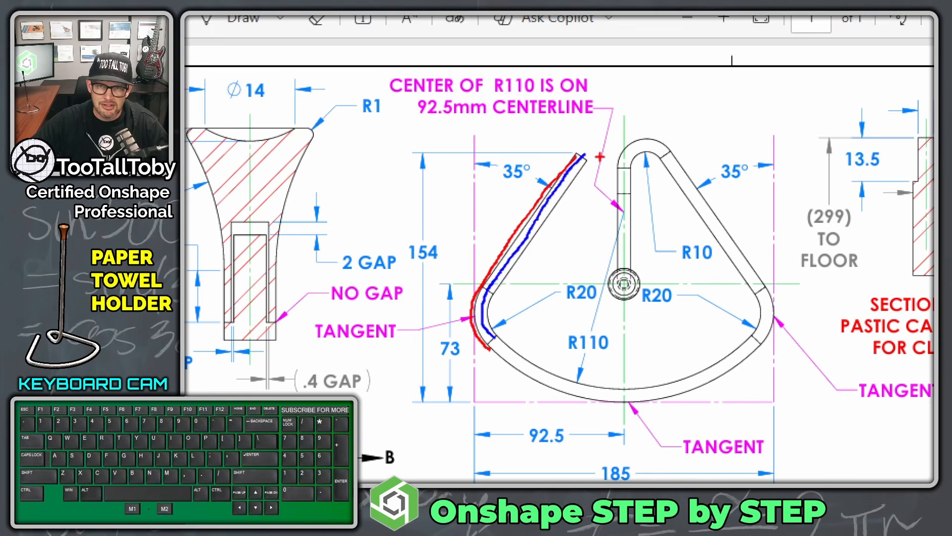
pyautogui.moveTo(589, 161)
pyautogui.mouseDown()
pyautogui.moveTo(573, 210)
pyautogui.moveTo(506, 278)
pyautogui.mouseUp()
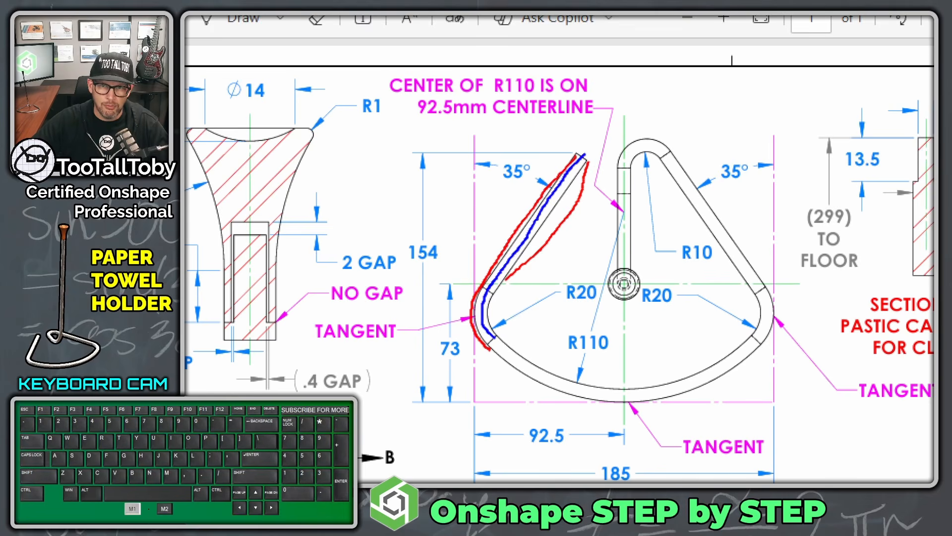
pyautogui.moveTo(501, 343); pyautogui.dragTo(506, 347)
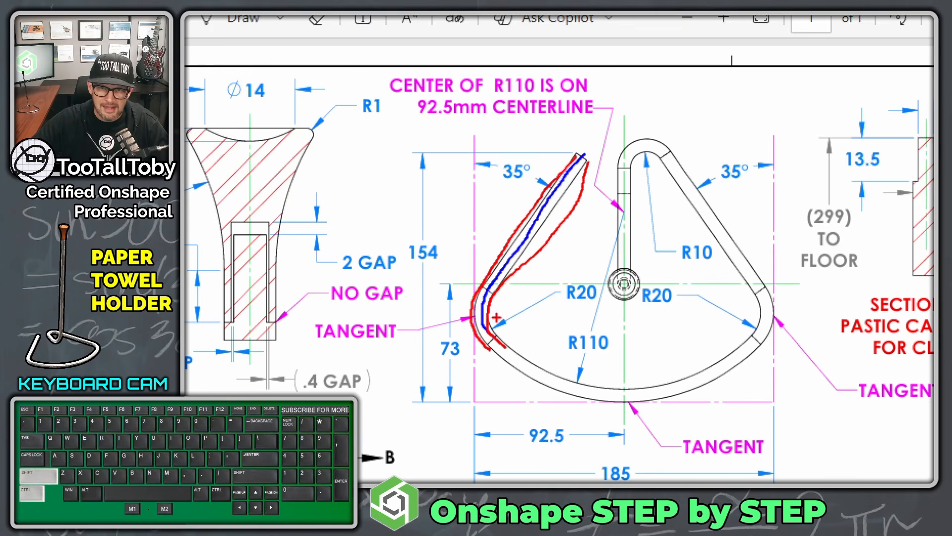
pyautogui.moveTo(495, 315)
pyautogui.keyDown('ctrl'); pyautogui.keyDown('shift'); pyautogui.mouseDown()
pyautogui.moveTo(563, 285)
pyautogui.moveTo(550, 300)
pyautogui.moveTo(611, 281)
pyautogui.moveTo(577, 271)
pyautogui.mouseUp(); pyautogui.keyUp('shift'); pyautogui.keyUp('ctrl')
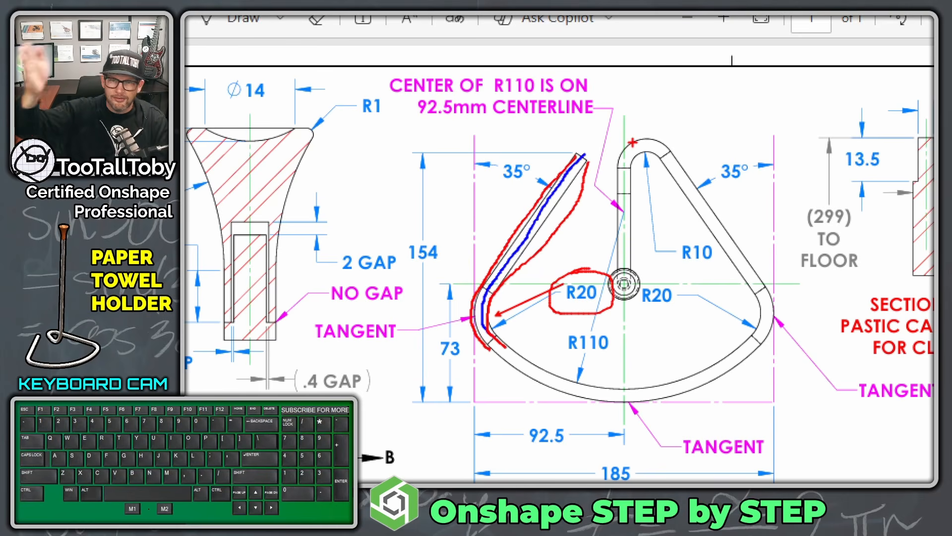
pyautogui.hotkey('alt', '1')
pyautogui.moveTo(586, 58); pyautogui.dragTo(934, 51)
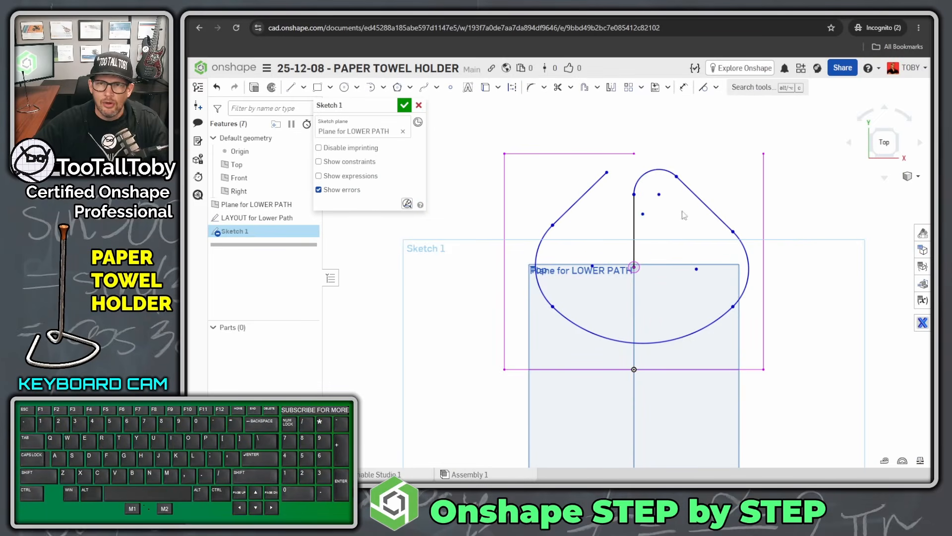
# Select the whole tangent-connected wire path and offset it inward
pyautogui.rightClick(573, 208)
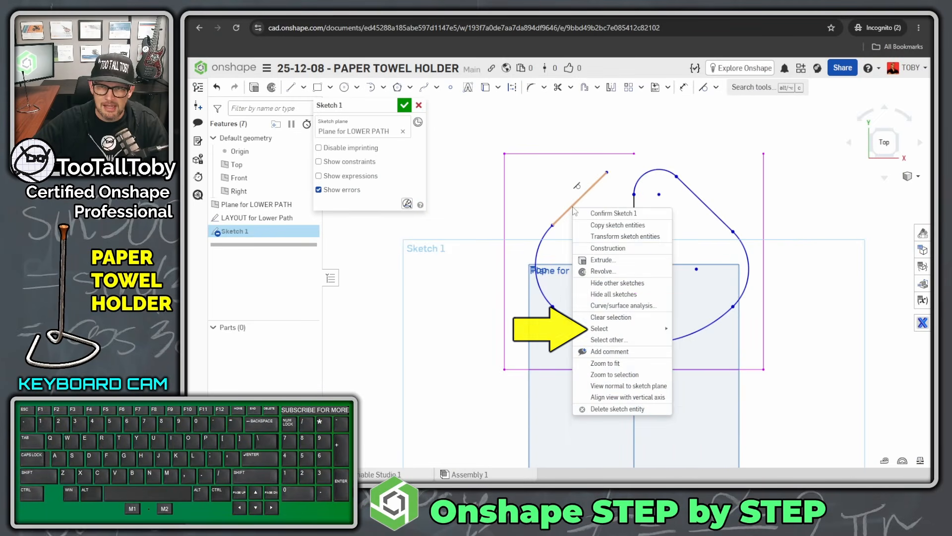
pyautogui.moveTo(634, 329)
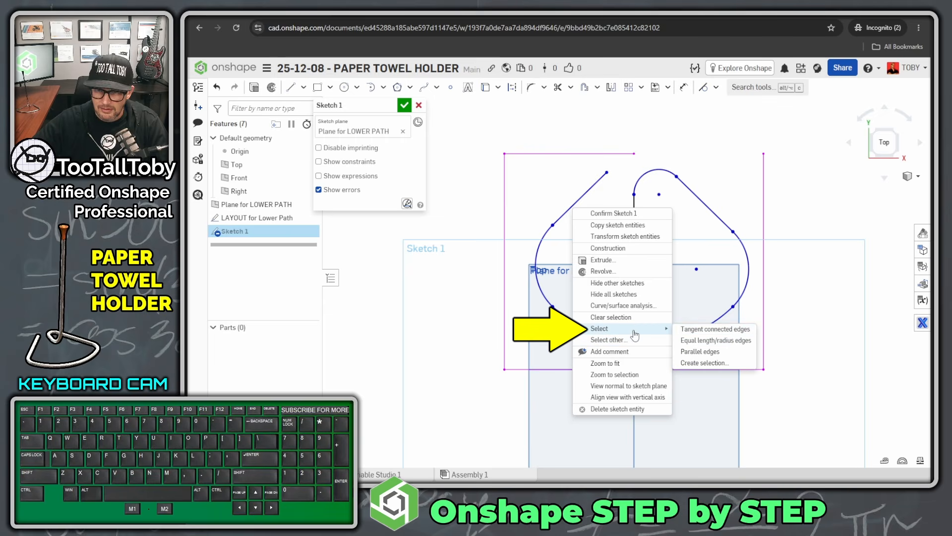
pyautogui.click(735, 329)
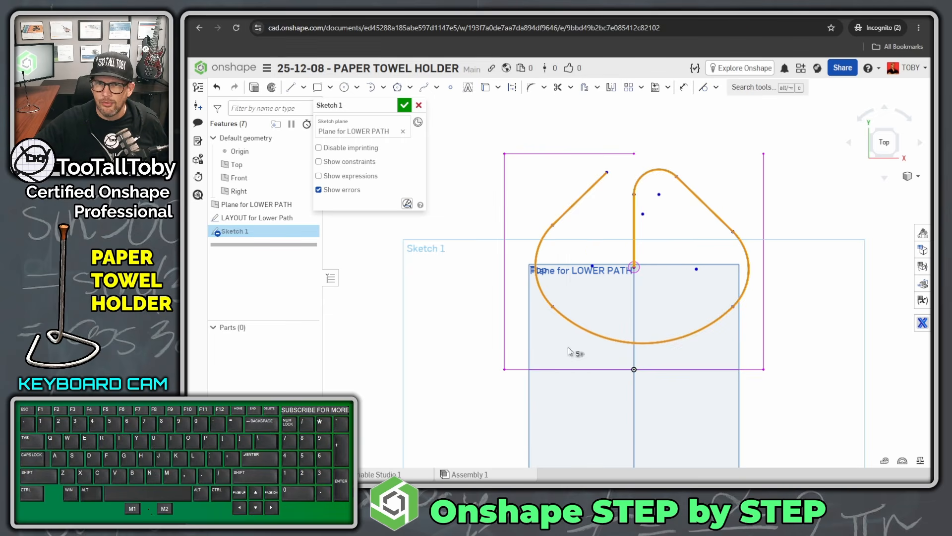
pyautogui.click(585, 88)
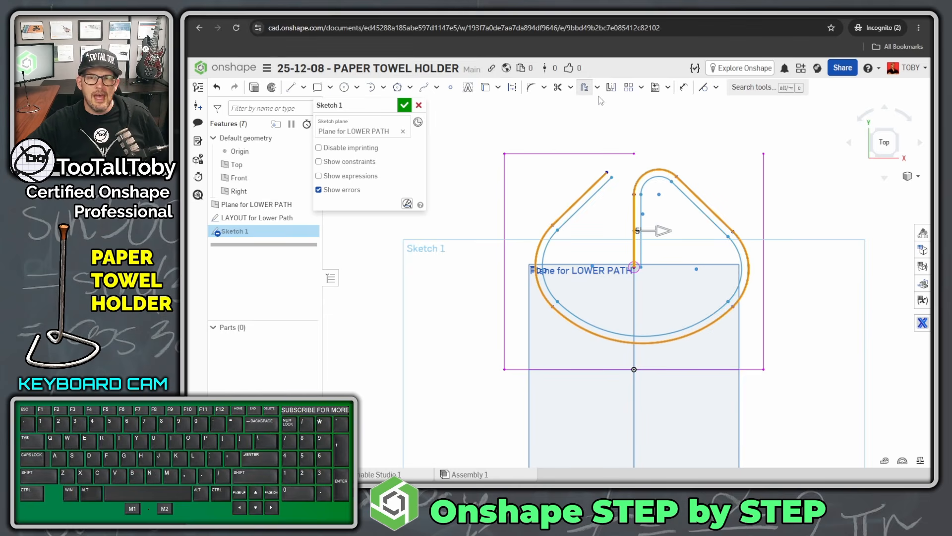
pyautogui.click(664, 234)
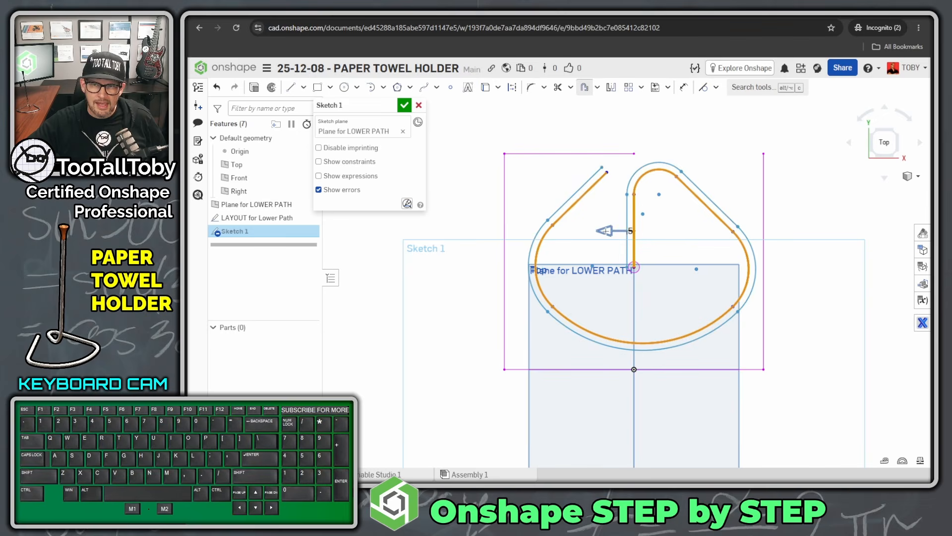
pyautogui.click(606, 231)
pyautogui.click(664, 236)
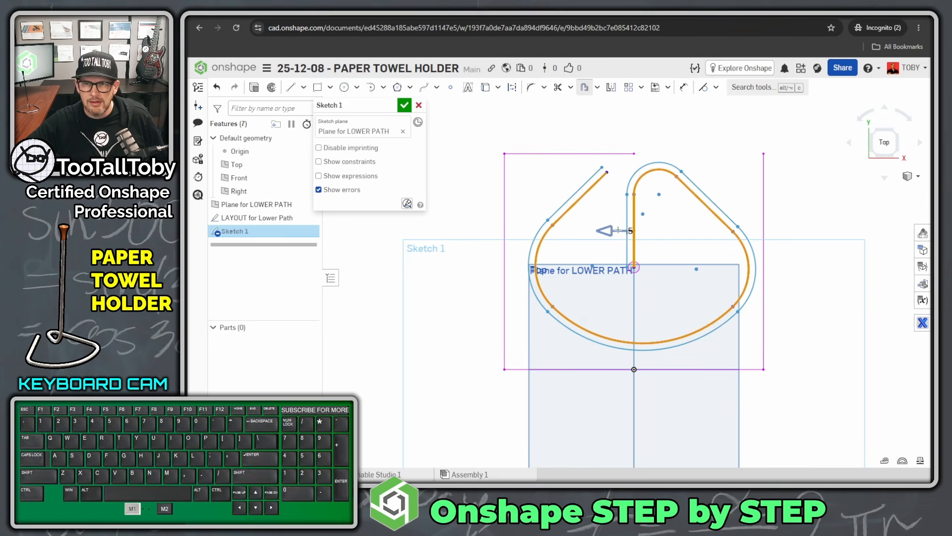
pyautogui.click(610, 231)
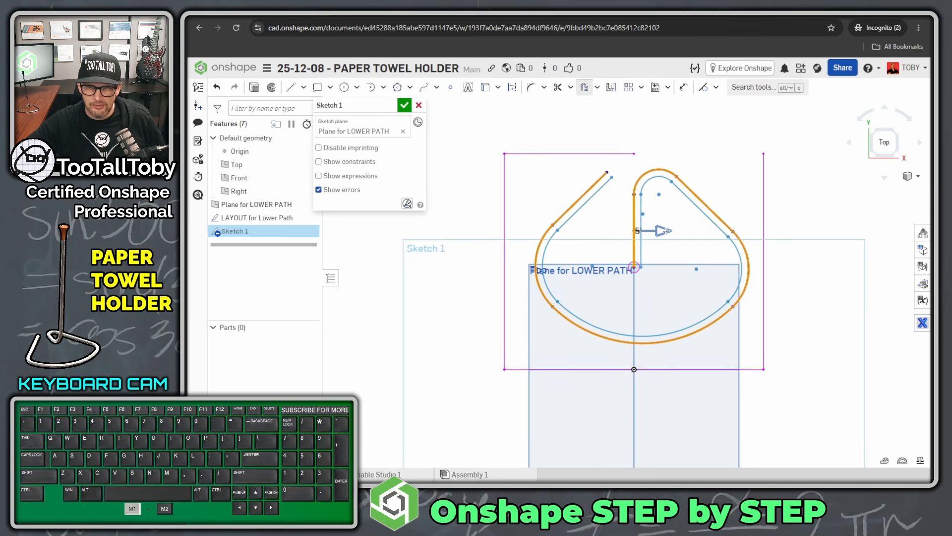
pyautogui.click(664, 230)
pyautogui.click(618, 230)
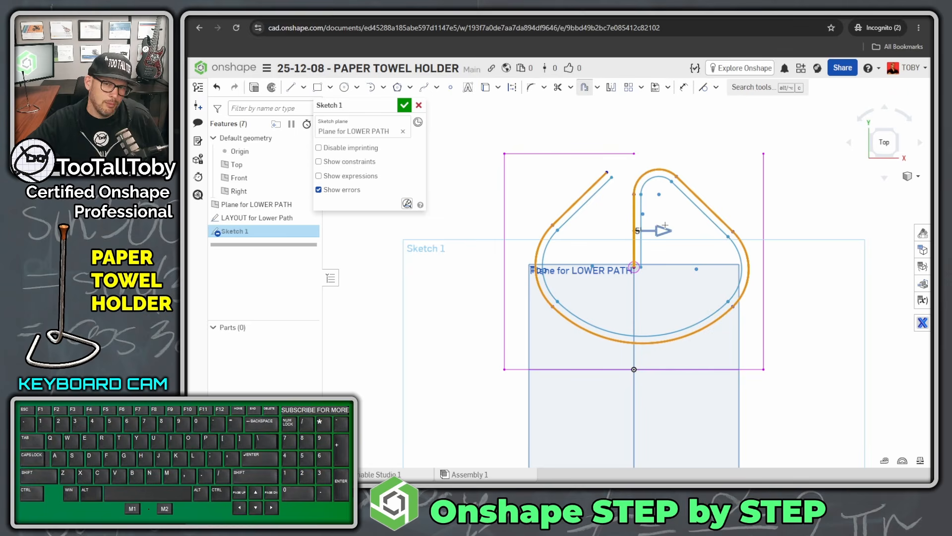
pyautogui.click(706, 134)
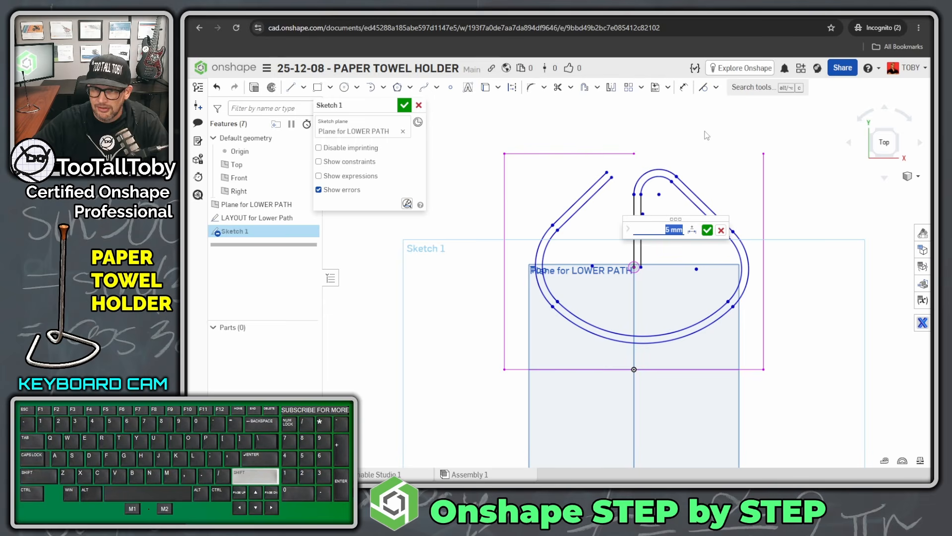
# Set the inward offset distance to the #HALF_WIRE variable
pyautogui.write('#')
pyautogui.press('Down')
pyautogui.press('Down')
pyautogui.press('Down')
pyautogui.press('Down')
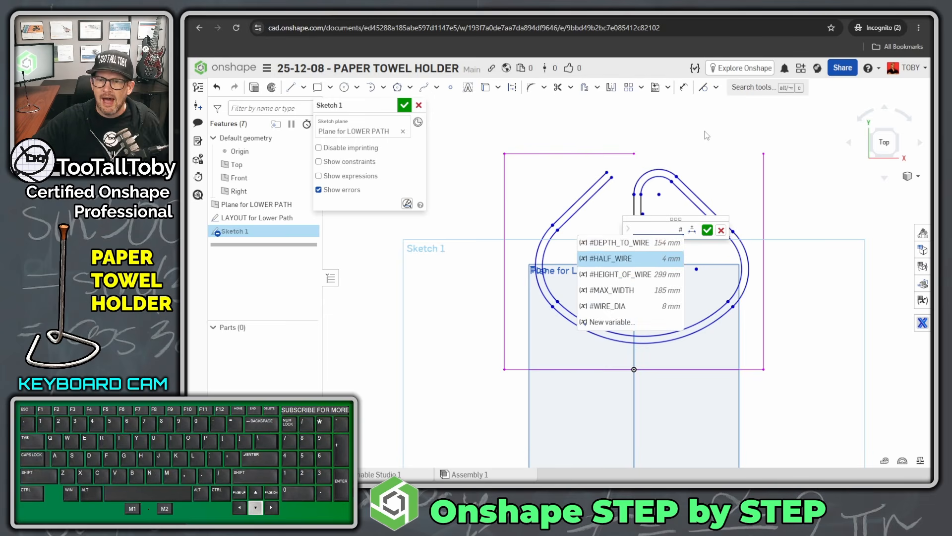
pyautogui.press('Down')
pyautogui.press('Up')
pyautogui.press('Up')
pyautogui.press('Up')
pyautogui.press('Up')
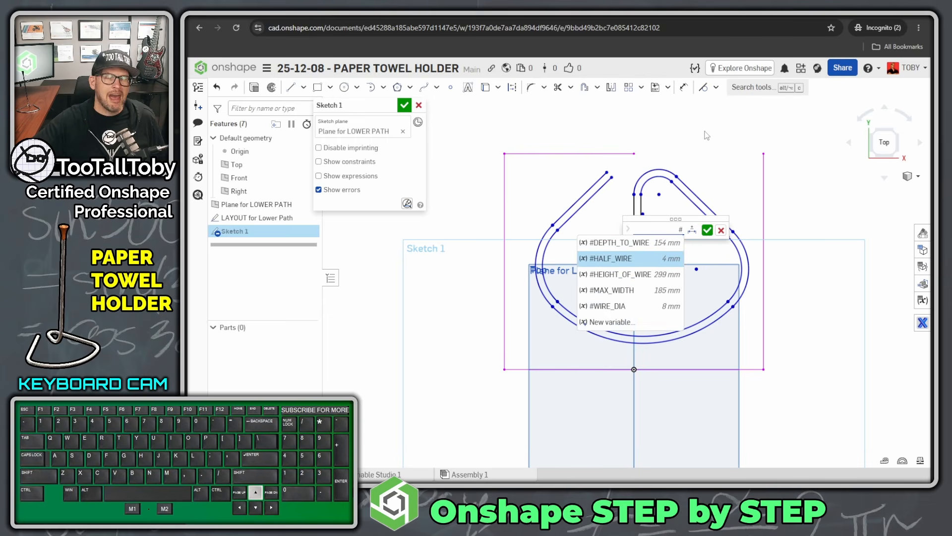
pyautogui.press('Return')
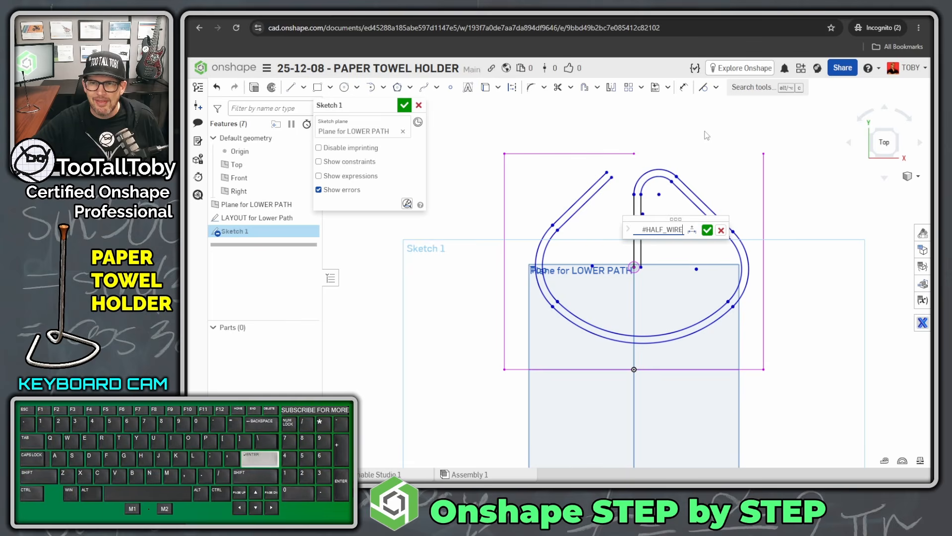
pyautogui.press('Return')
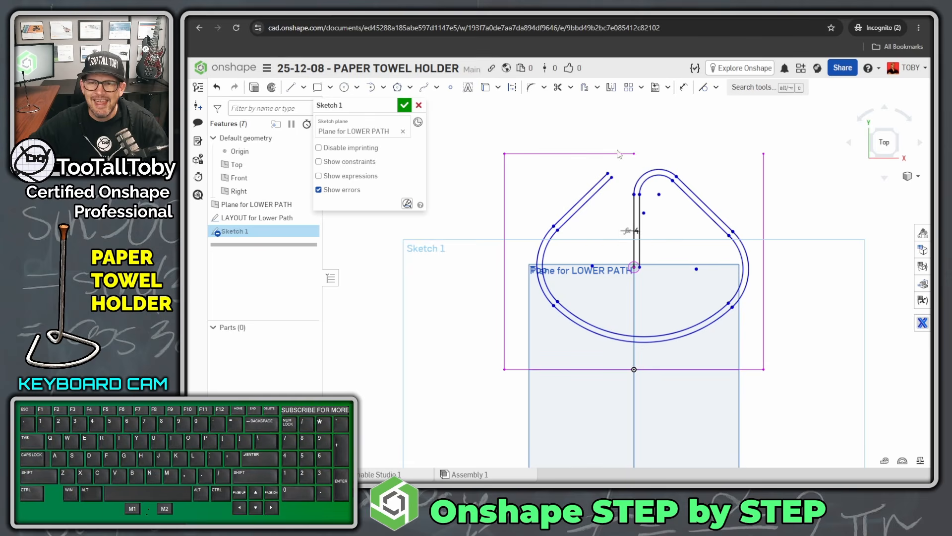
# Offset the whole tangent-connected centreline of the wire path outward by the #HALF_WIRE variable
pyautogui.click(636, 216)
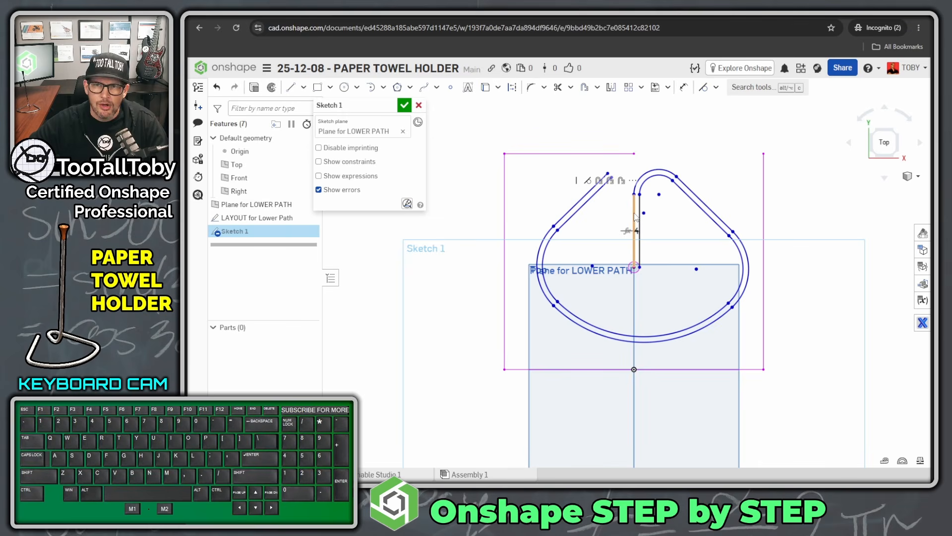
pyautogui.rightClick(635, 217)
pyautogui.moveTo(700, 334)
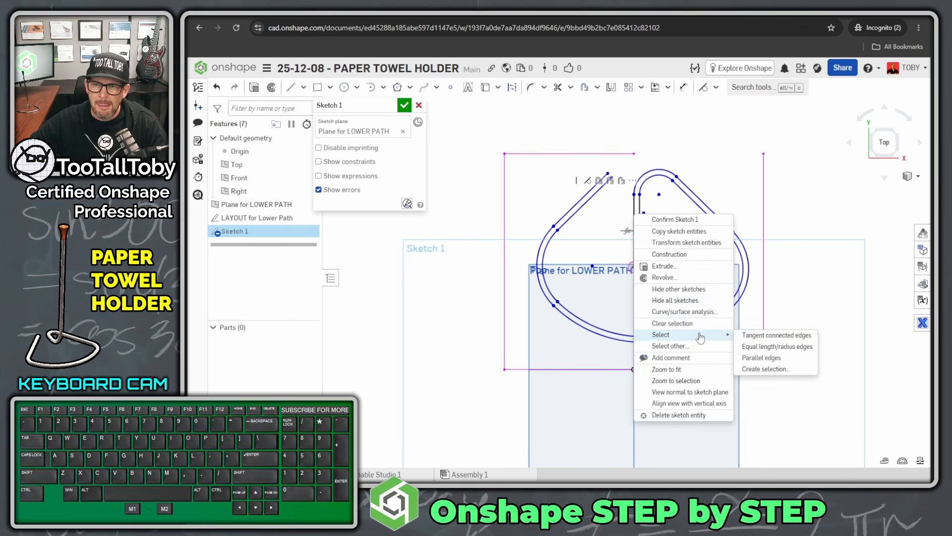
pyautogui.click(775, 336)
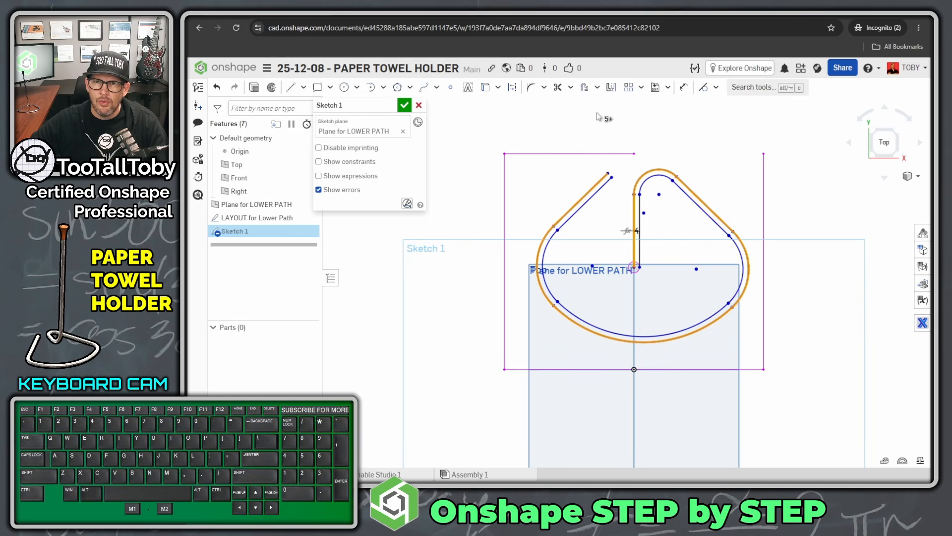
pyautogui.click(585, 89)
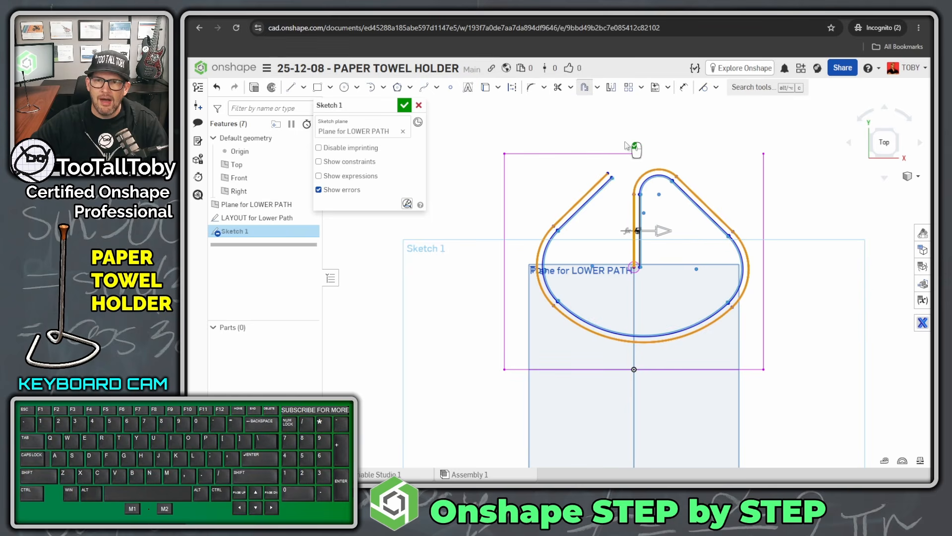
pyautogui.click(662, 231)
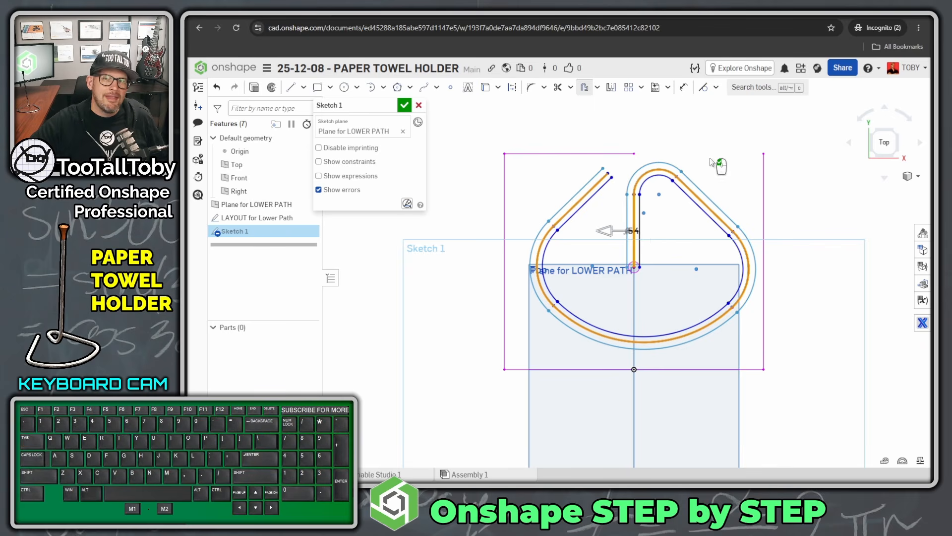
pyautogui.click(710, 139)
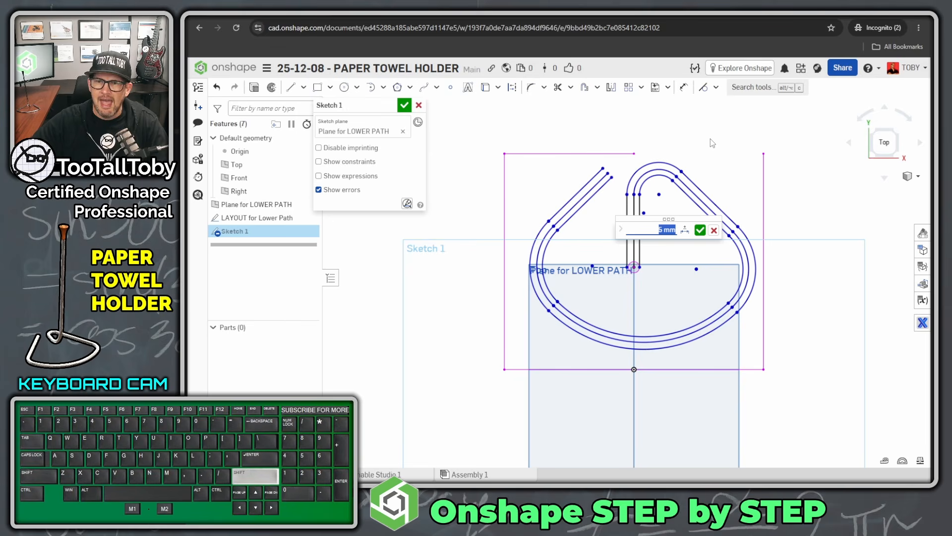
pyautogui.write('#')
pyautogui.press('Down')
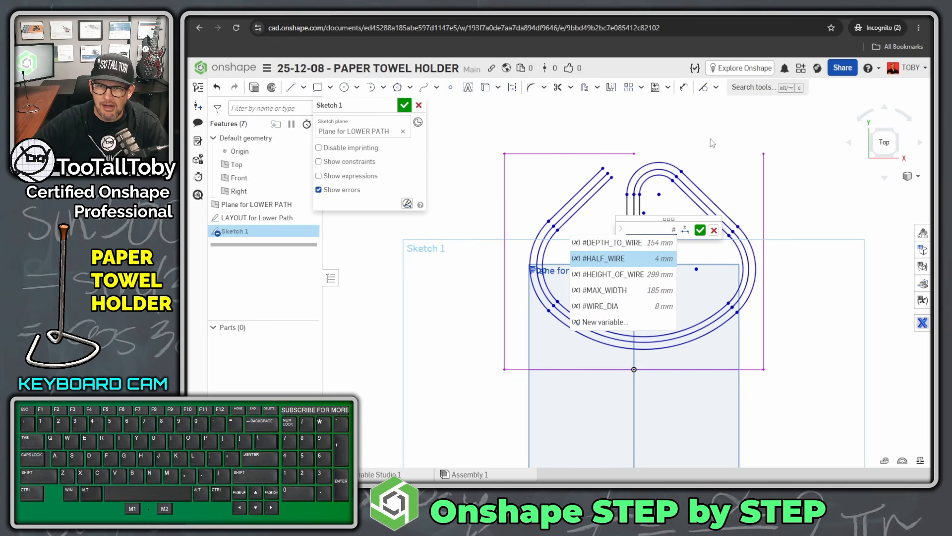
pyautogui.press('Return')
pyautogui.press('Return')
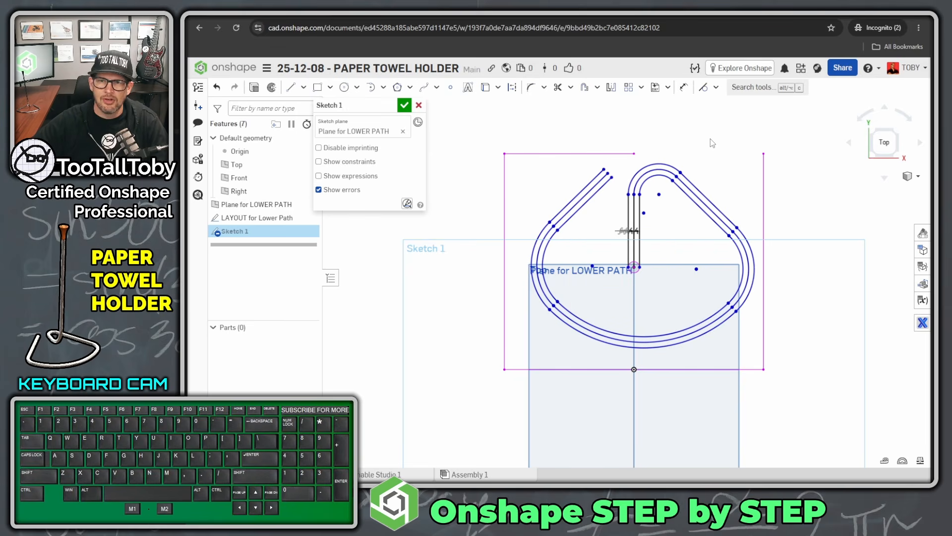
# Make the open end point of the left leg's outer edge coincident with the layout's upper horizontal line
pyautogui.scroll(5, 638, 271)
pyautogui.scroll(2, 640, 271)
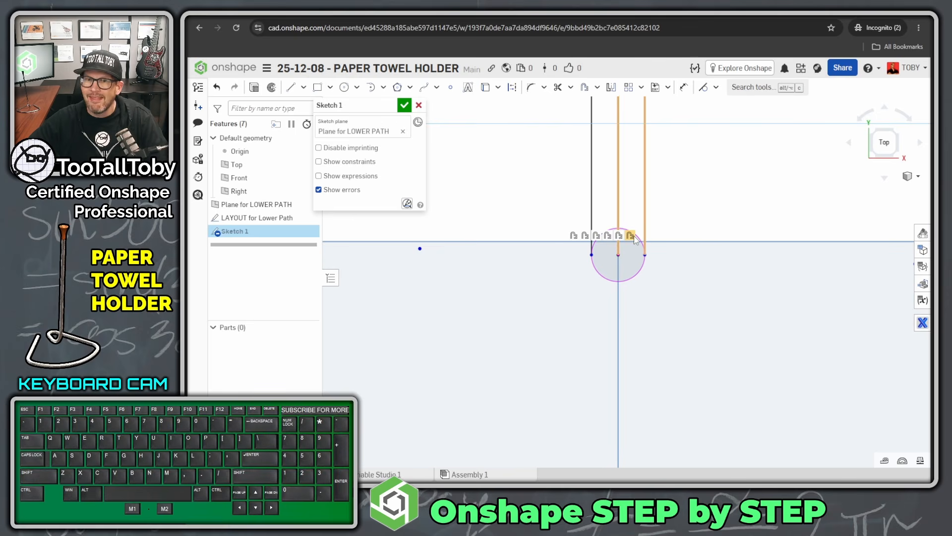
pyautogui.scroll(-5, 646, 314)
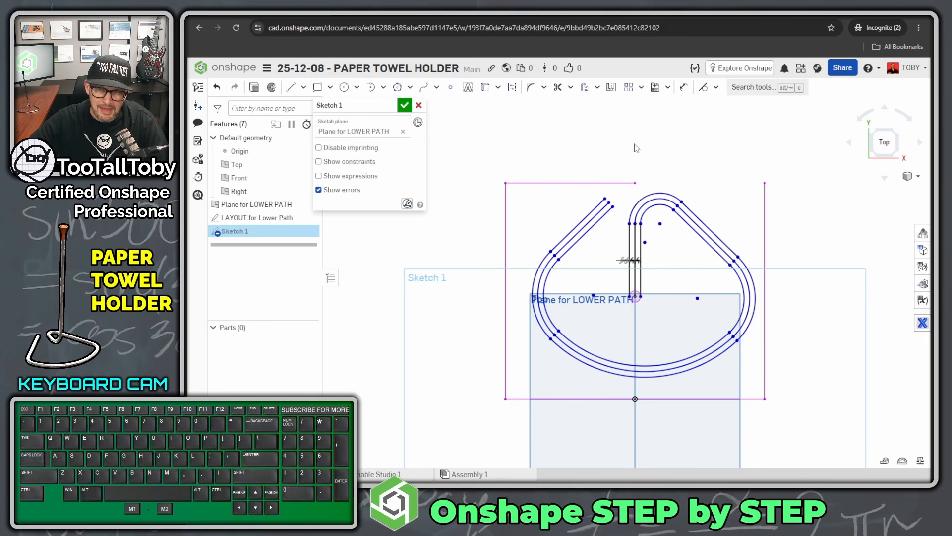
pyautogui.scroll(3, 611, 159)
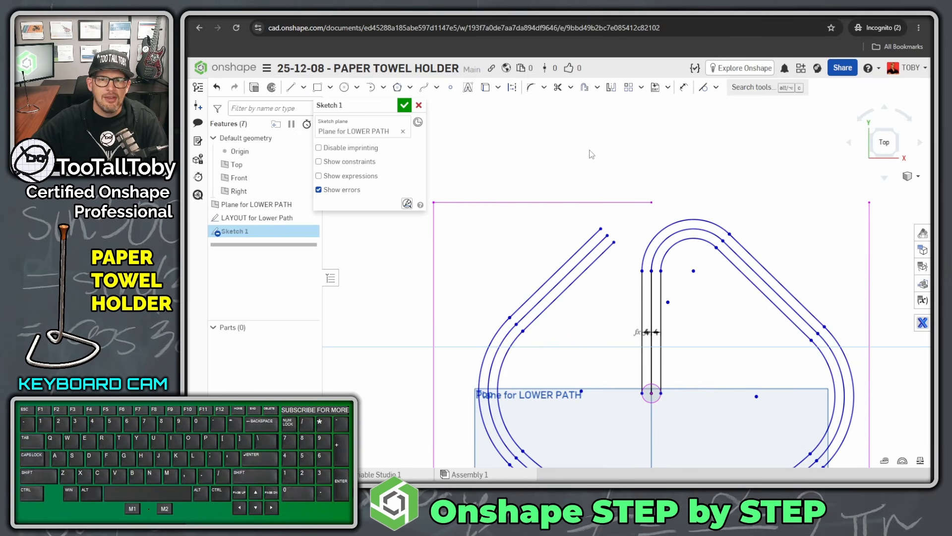
pyautogui.click(594, 217)
pyautogui.click(593, 202)
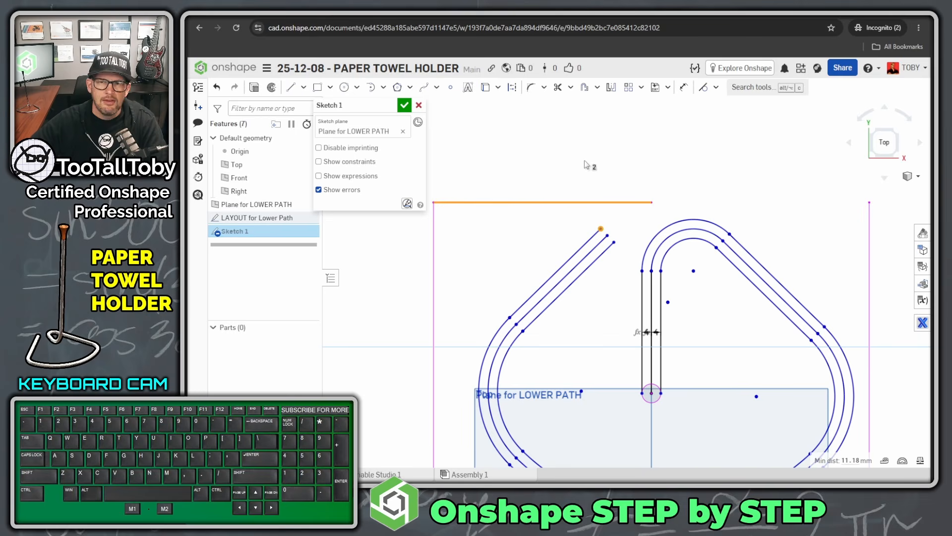
pyautogui.press('i')
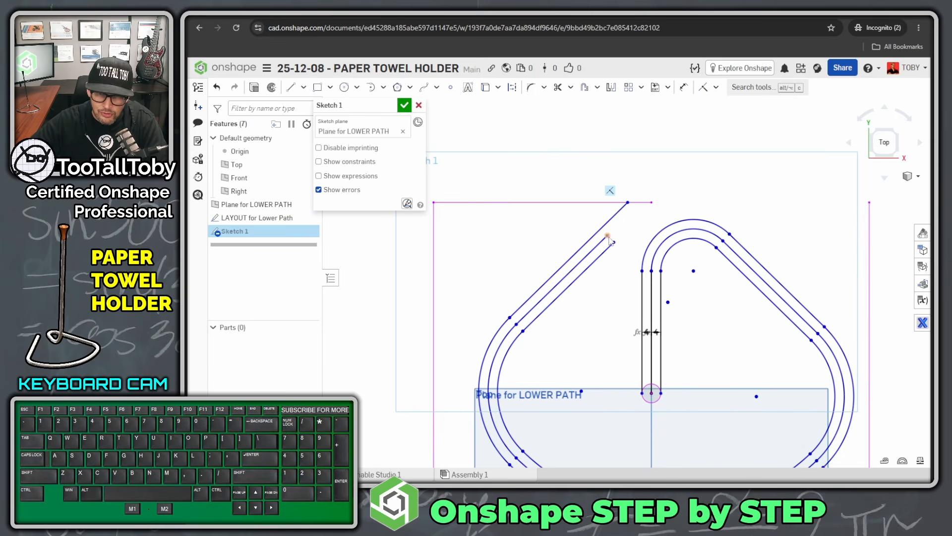
# Draw an end line about 11 mm long from the outer edge's end point, perpendicular to the left leg
pyautogui.scroll(5, 632, 219)
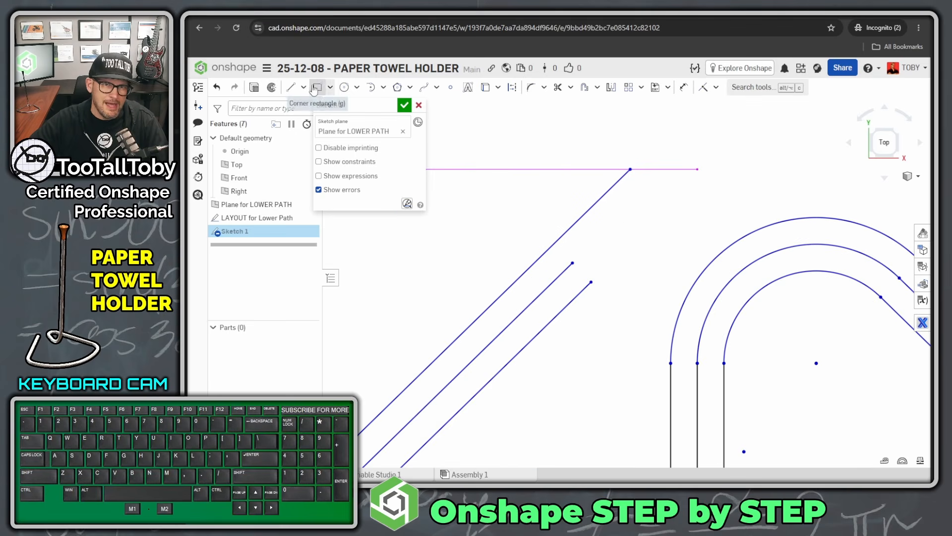
pyautogui.click(290, 88)
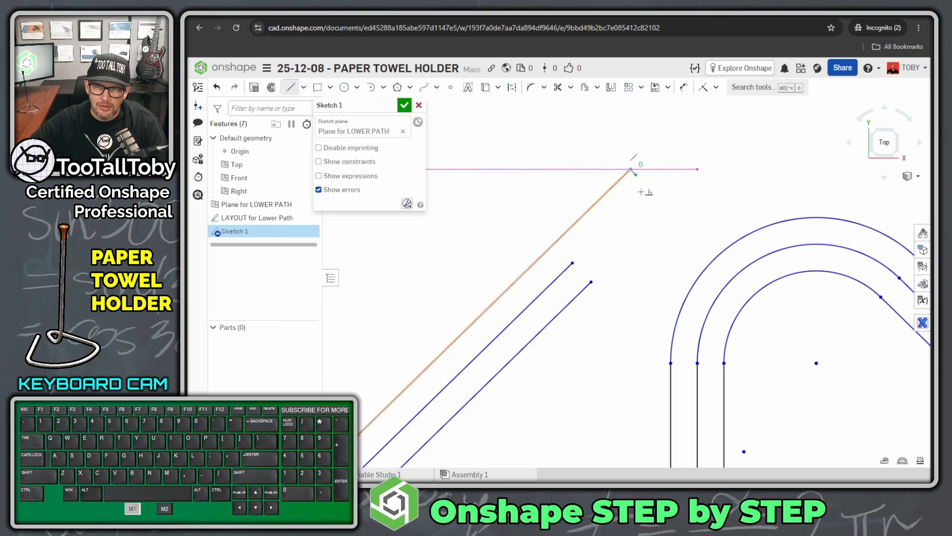
pyautogui.click(630, 169)
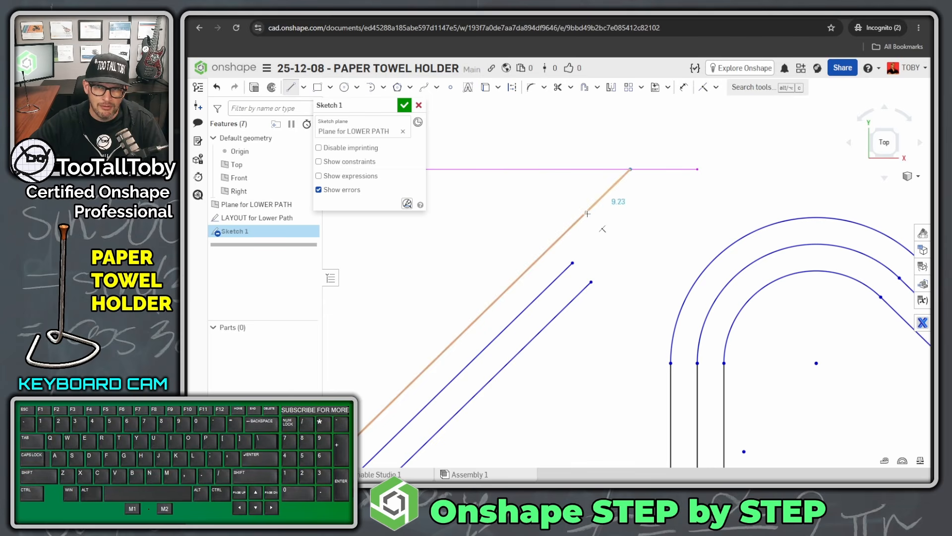
pyautogui.click(683, 221)
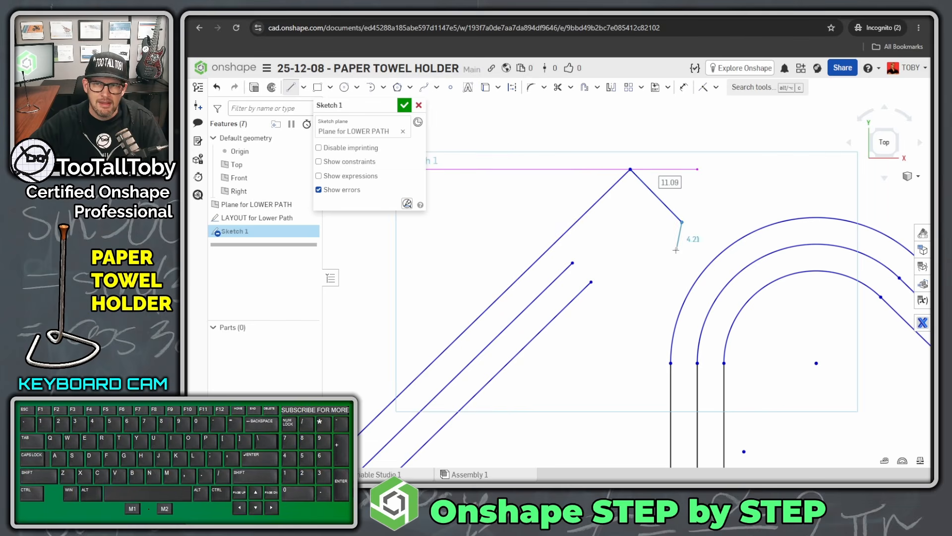
pyautogui.press('Escape')
# Close the left leg's end by making the inner edge's end coincident with the end line's free point and the centreline's end coincident with that line
pyautogui.click(591, 281)
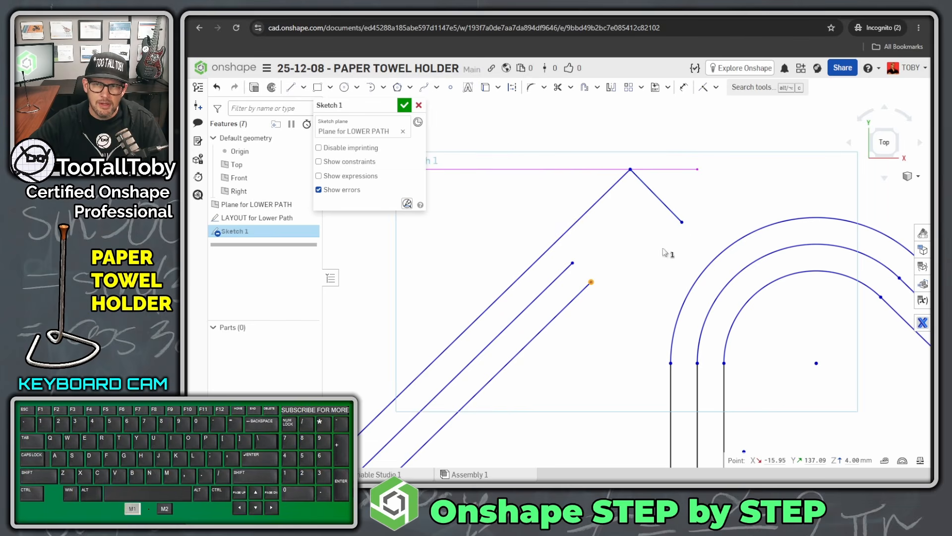
pyautogui.click(682, 221)
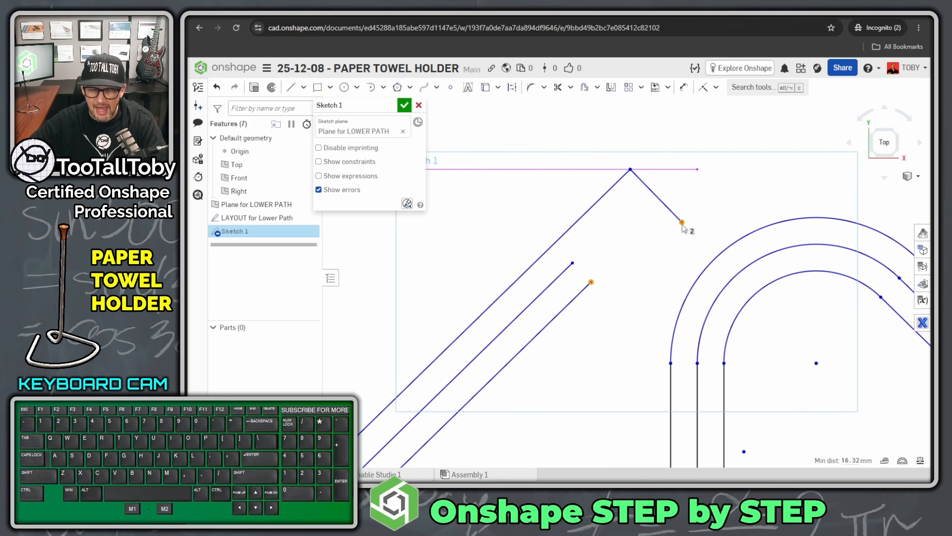
pyautogui.press('i')
pyautogui.click(573, 262)
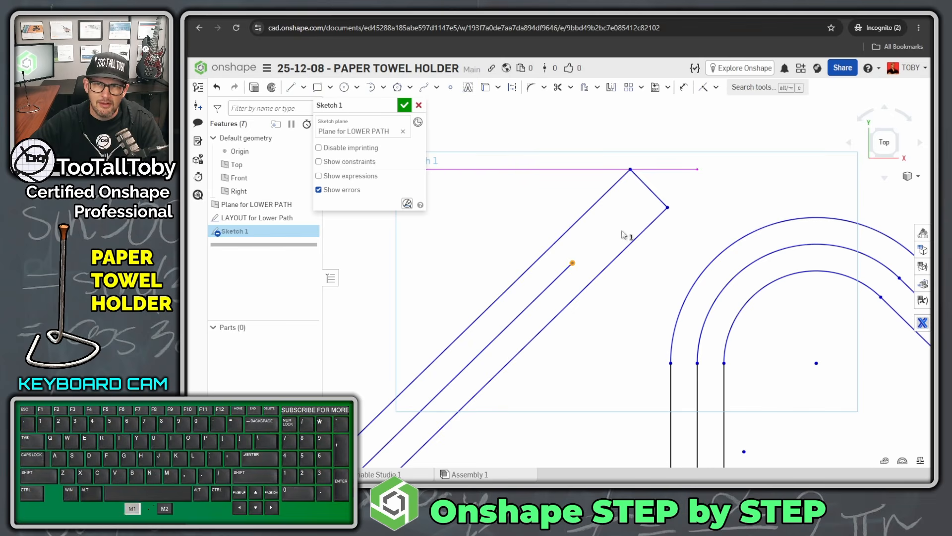
pyautogui.click(655, 194)
pyautogui.press('i')
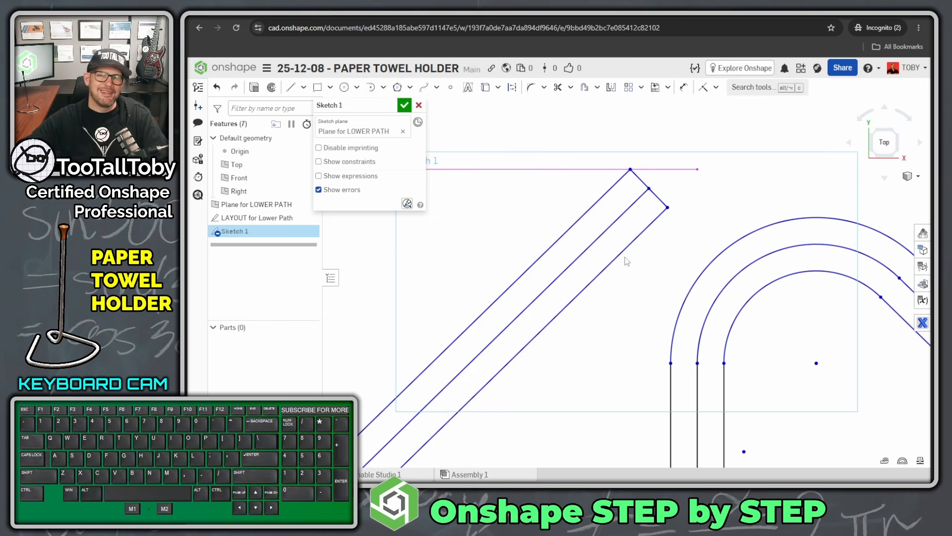
# Make the outer arc on the path's left side tangent to the layout's left vertical line
pyautogui.scroll(-5, 626, 263)
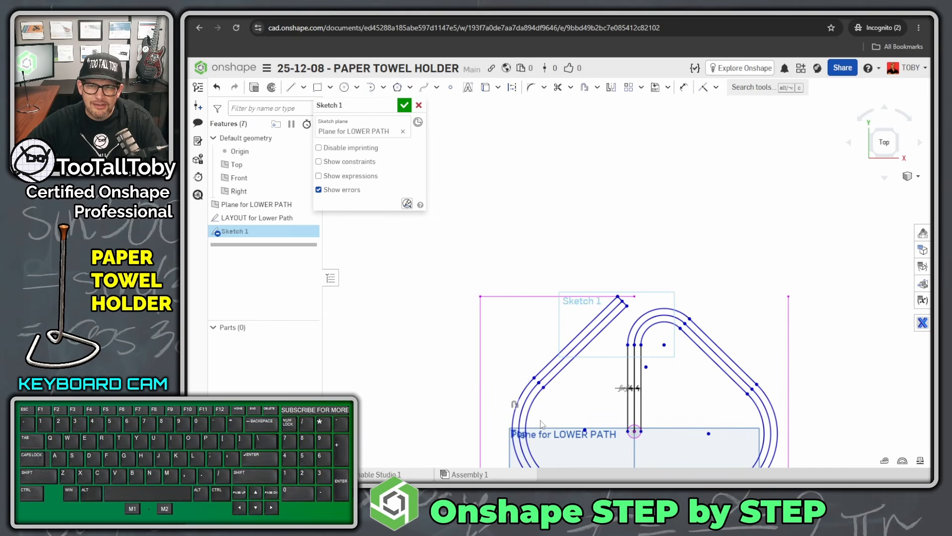
pyautogui.scroll(2, 541, 421)
pyautogui.keyDown('ctrl'); pyautogui.moveTo(567, 407); pyautogui.dragTo(578, 315, button='middle'); pyautogui.keyUp('ctrl')
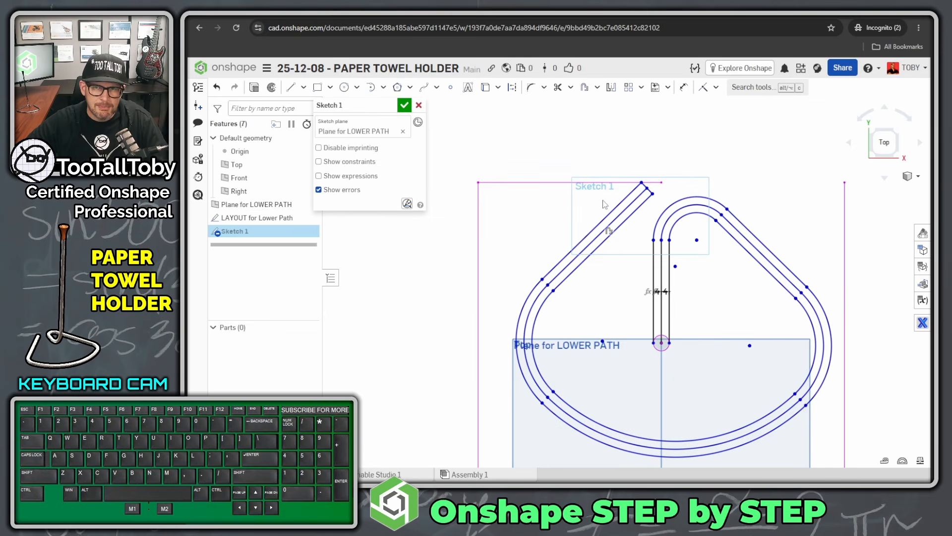
pyautogui.click(520, 313)
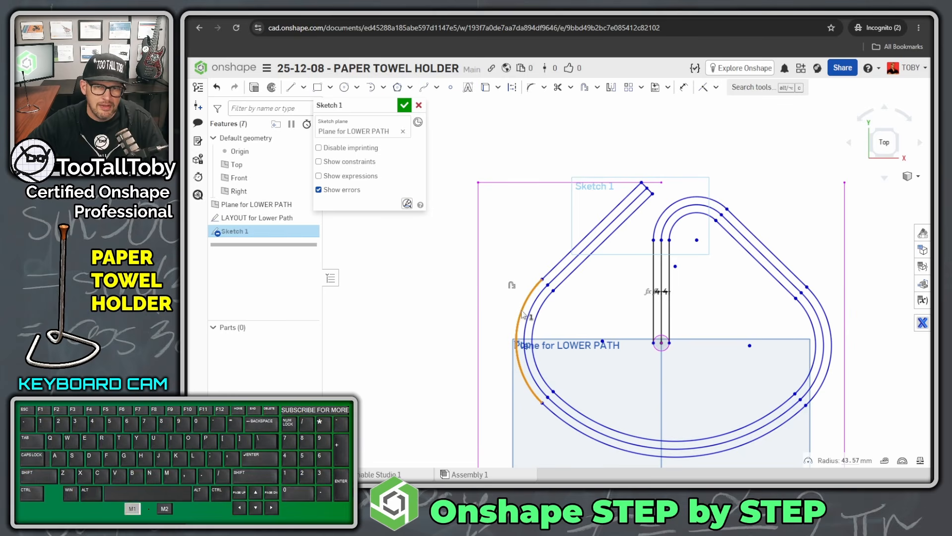
pyautogui.click(479, 321)
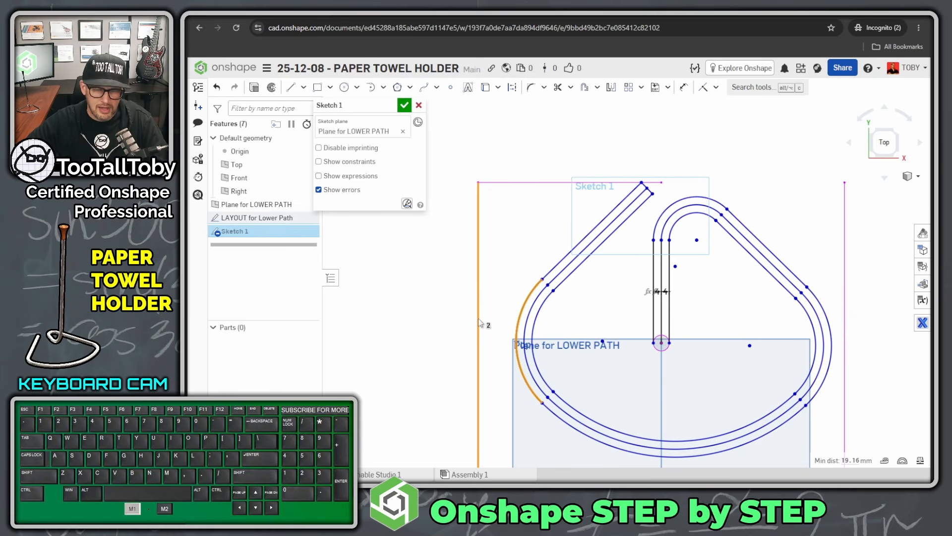
pyautogui.press('t')
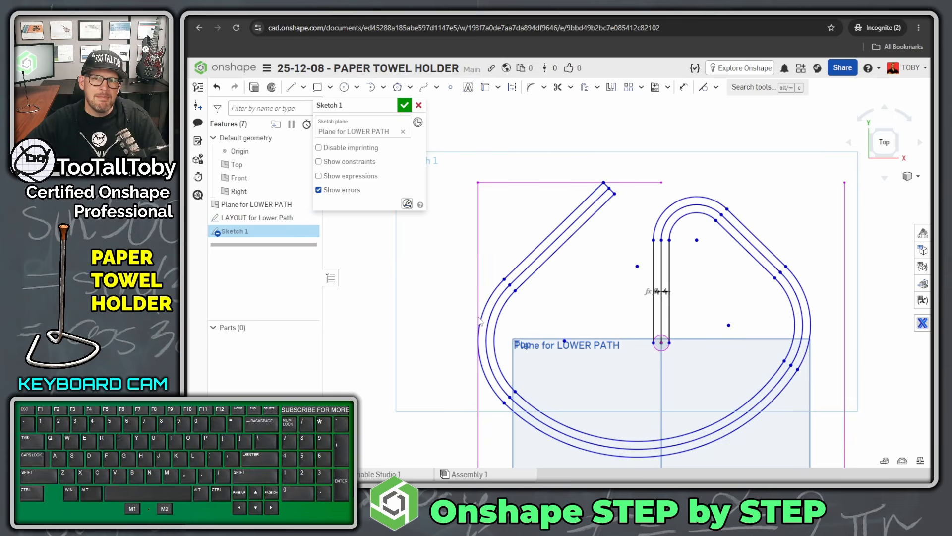
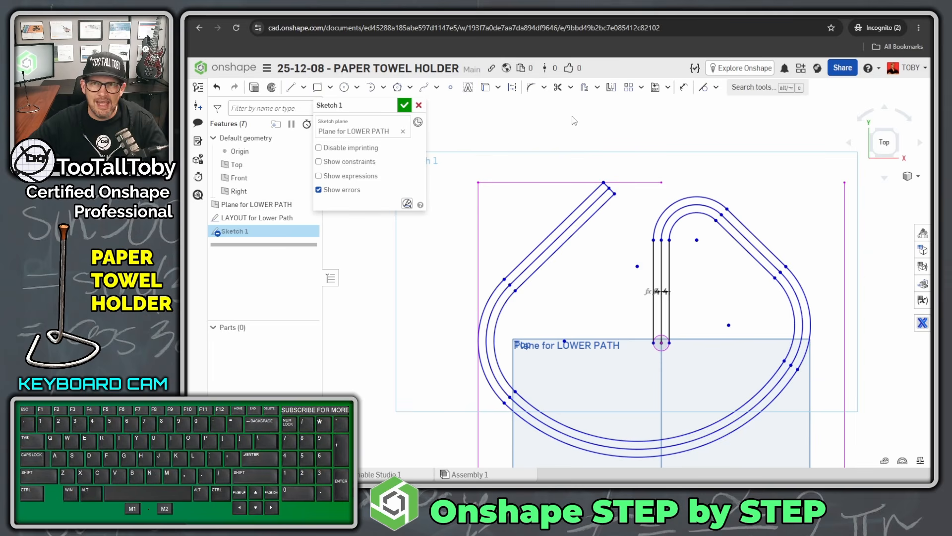
# Dimension the angle between the left leg's outer edge and the layout's left vertical line as 35°
pyautogui.click(683, 87)
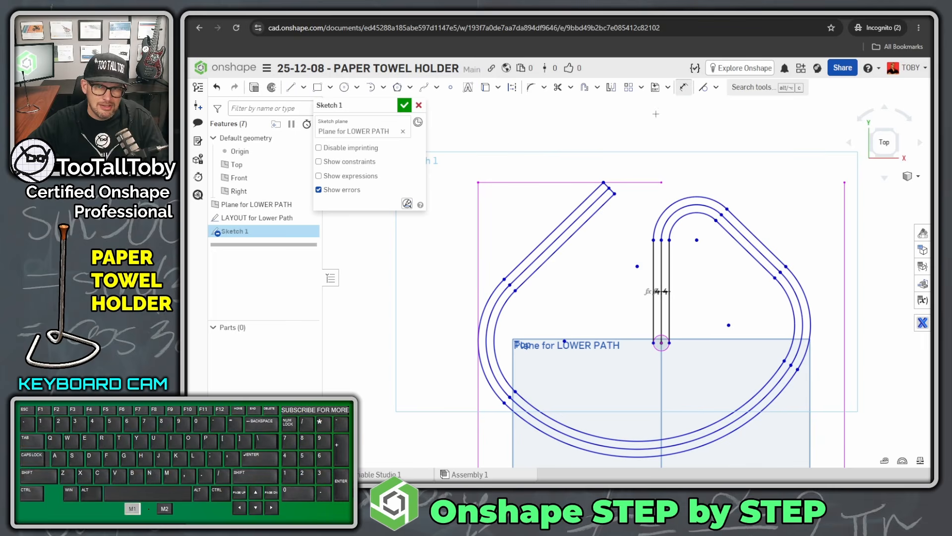
pyautogui.click(557, 229)
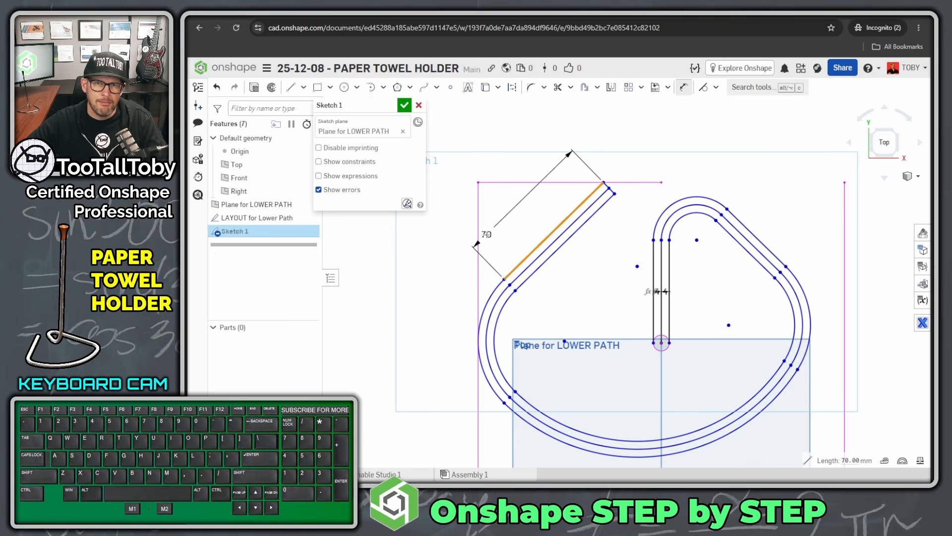
pyautogui.click(478, 233)
pyautogui.click(519, 215)
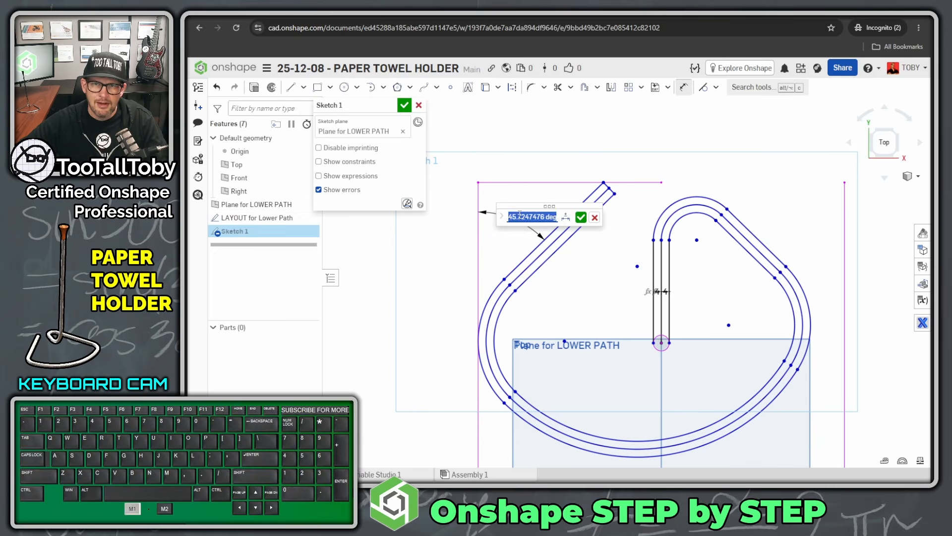
pyautogui.write('35')
pyautogui.press('Return')
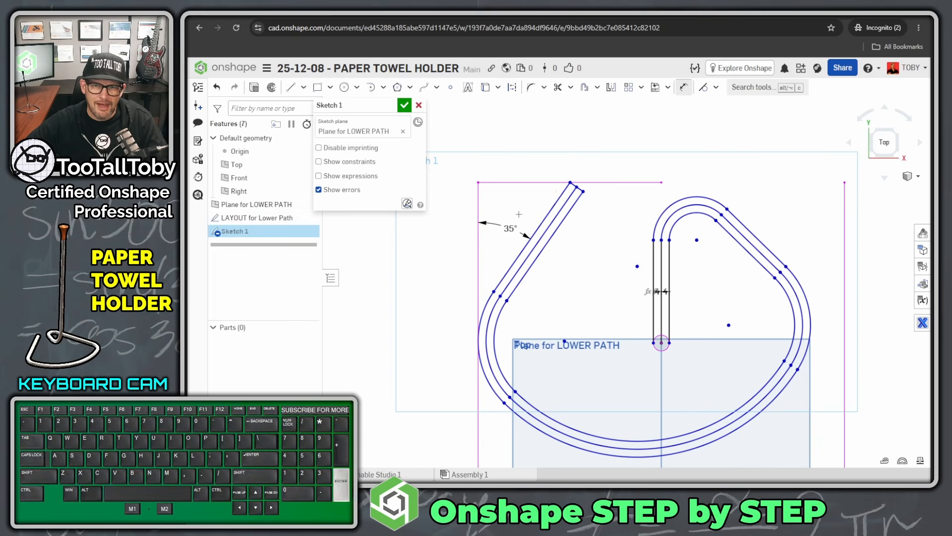
# Dimension the inner edge's left arc with a radius of 20 mm
pyautogui.click(496, 344)
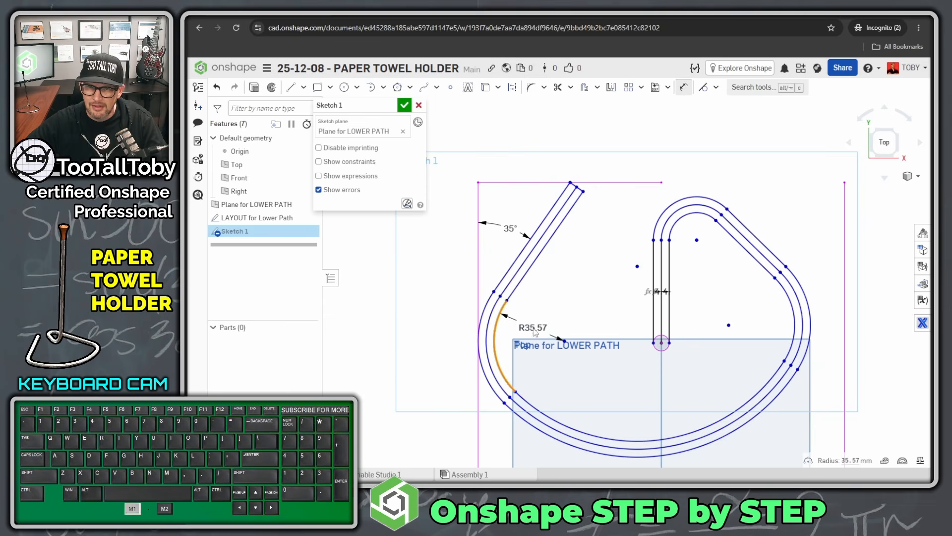
pyautogui.click(533, 327)
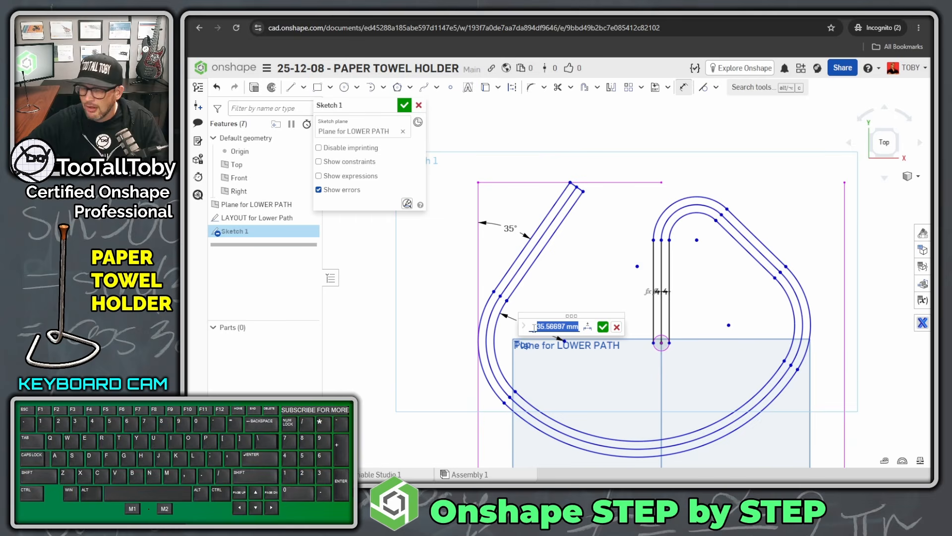
pyautogui.write('20')
pyautogui.press('Return')
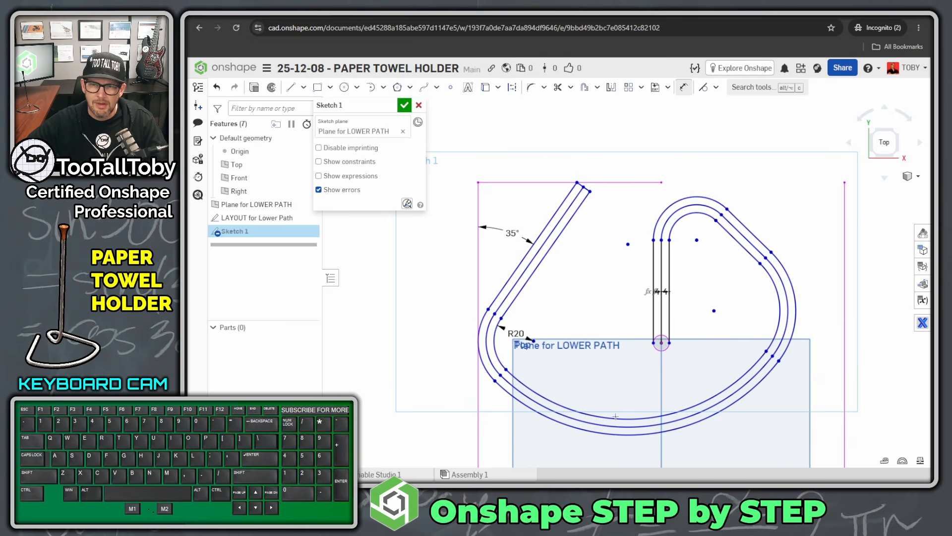
# Dimension the inner edge's large bottom arc with a radius of 110 mm
pyautogui.click(564, 406)
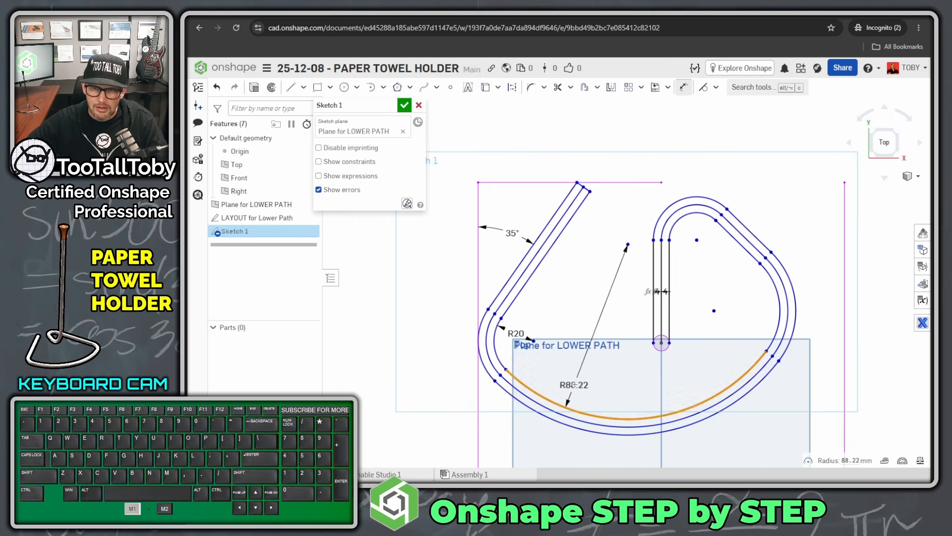
pyautogui.click(577, 375)
pyautogui.write('110')
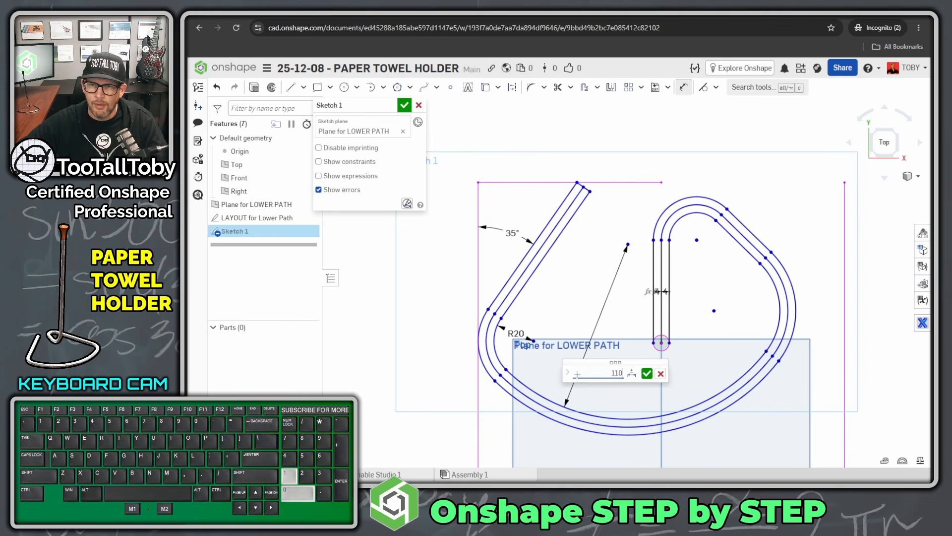
pyautogui.press('Return')
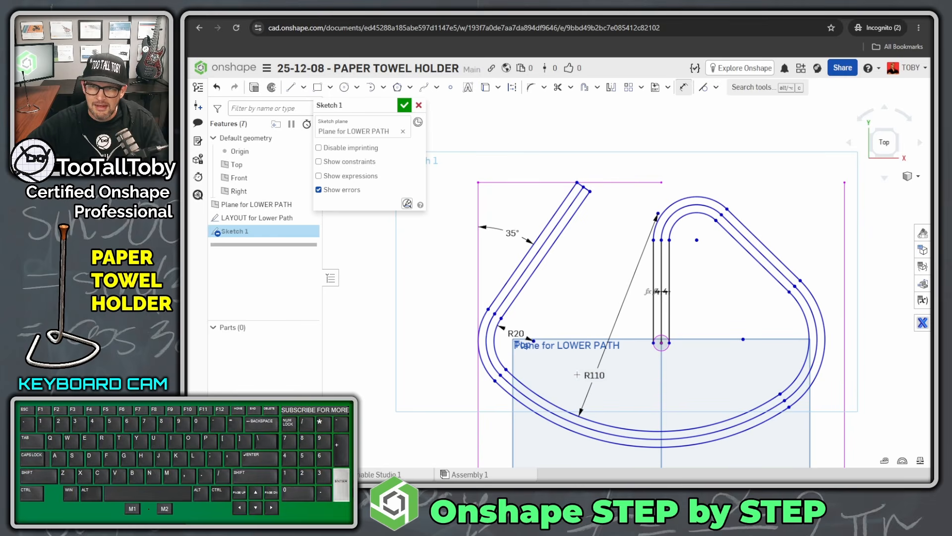
# Dimension the inner edge's right arc with a radius of 20 mm and its upper bend arc with a radius of 10 mm
pyautogui.click(804, 316)
pyautogui.click(775, 331)
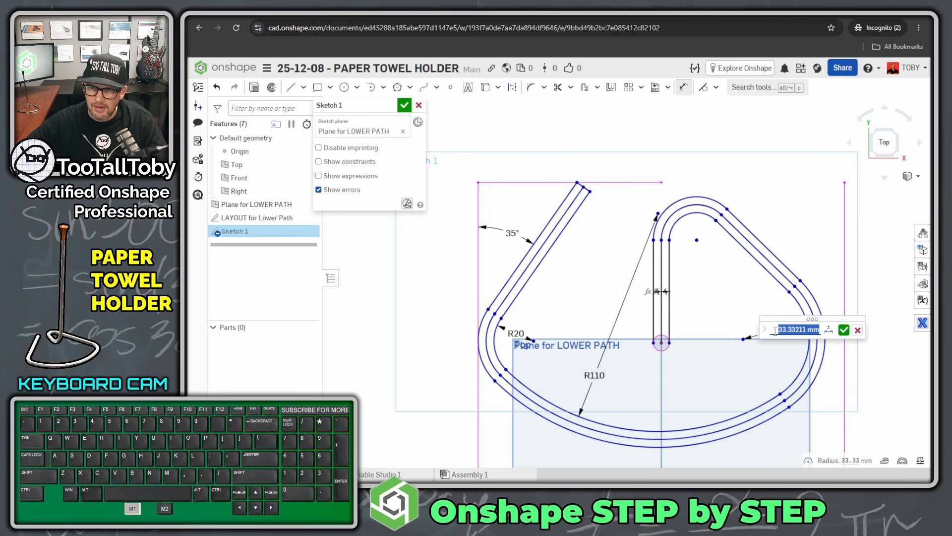
pyautogui.write('20')
pyautogui.press('Return')
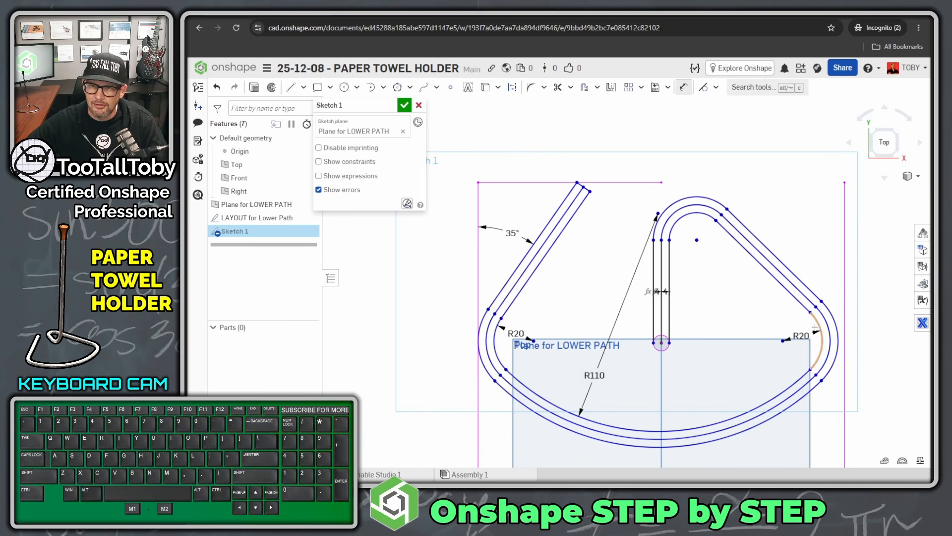
pyautogui.click(696, 214)
pyautogui.click(701, 164)
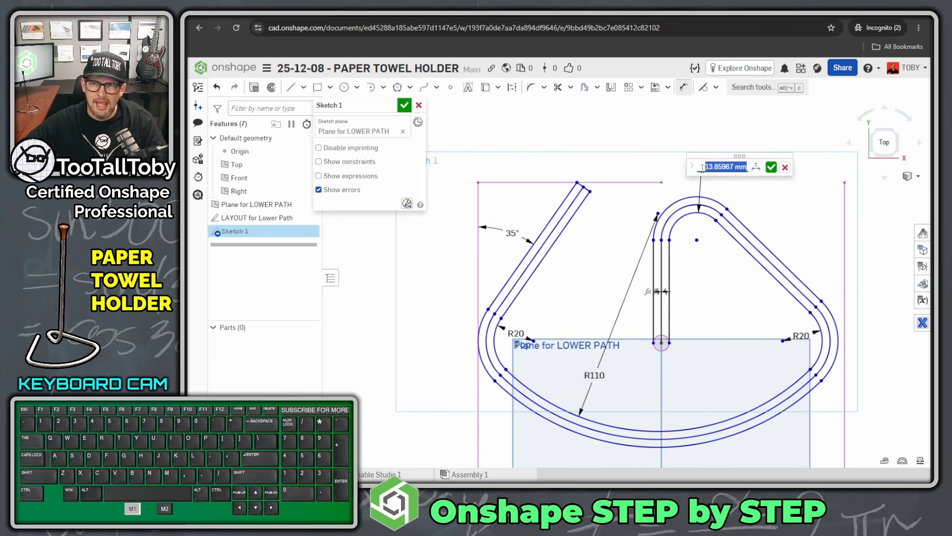
pyautogui.write('10')
pyautogui.press('Return')
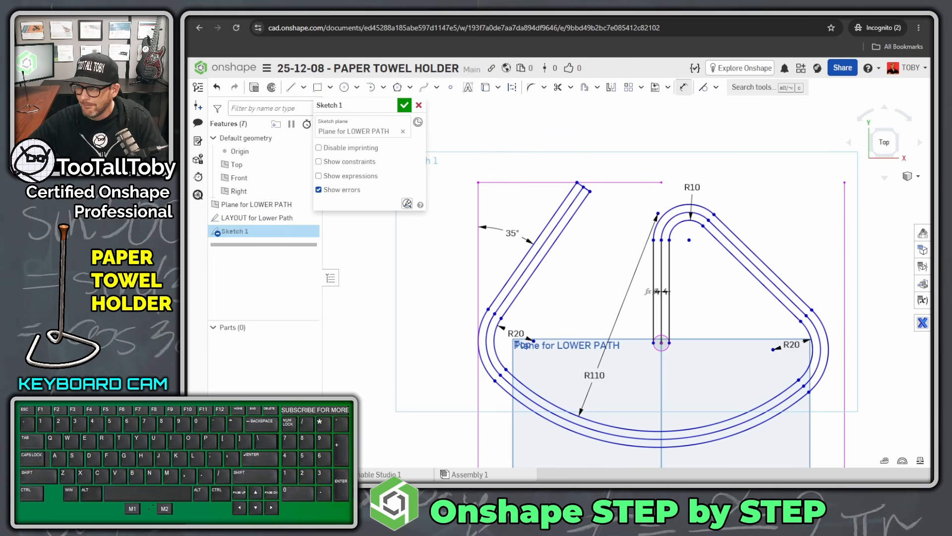
# Check the PDF drawing's top view for the R110 arc's center location and bottom tangency, marking the relevant points
pyautogui.moveTo(950, 81); pyautogui.dragTo(591, 76)
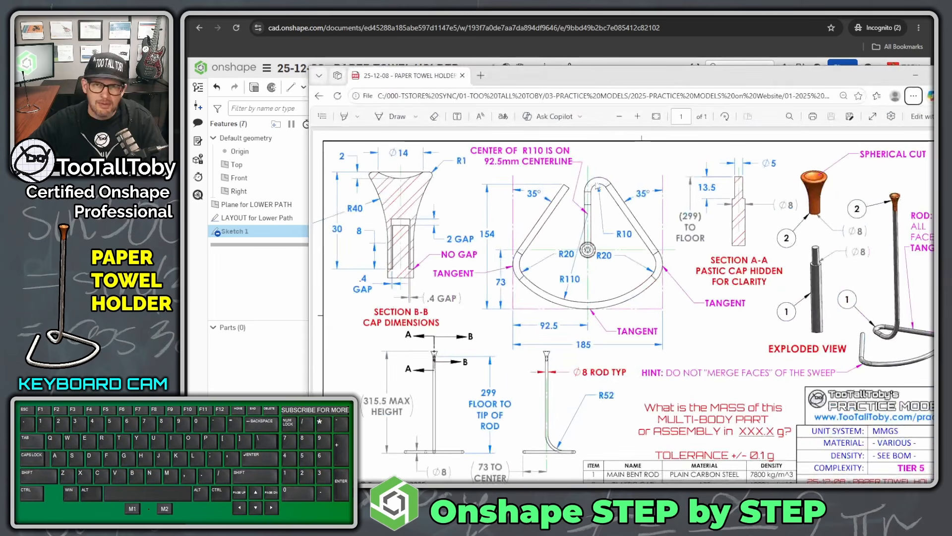
pyautogui.hotkey('alt', '1')
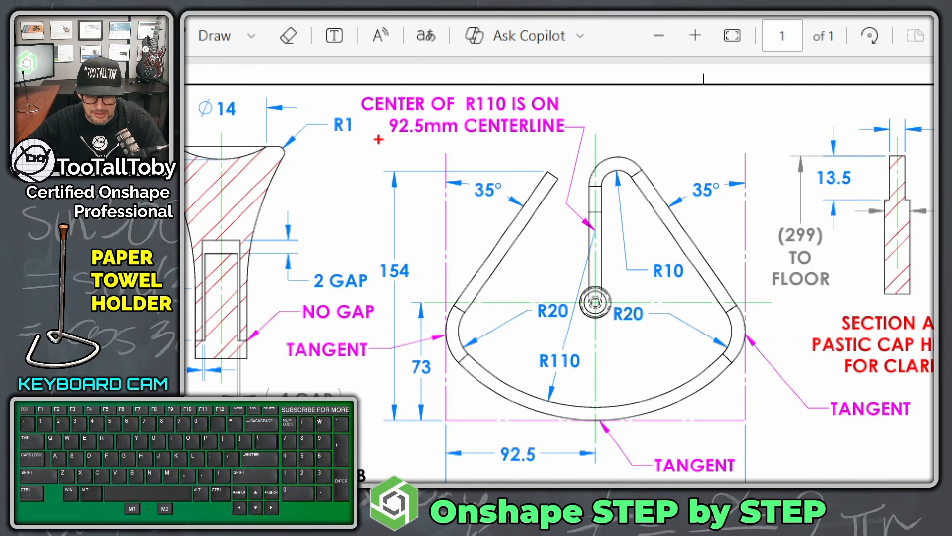
pyautogui.moveTo(449, 116); pyautogui.dragTo(593, 115)
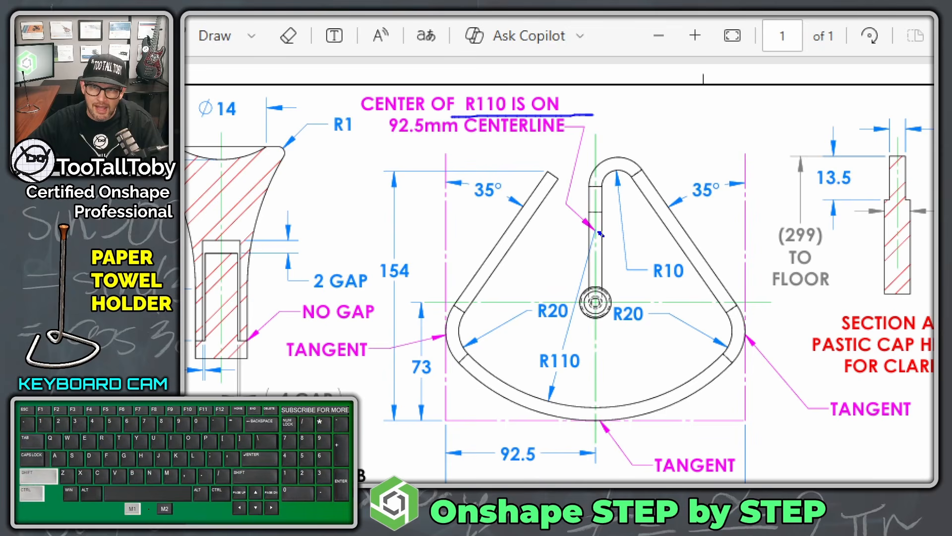
pyautogui.keyDown('ctrl'); pyautogui.moveTo(599, 232); pyautogui.dragTo(647, 279); pyautogui.keyUp('ctrl')
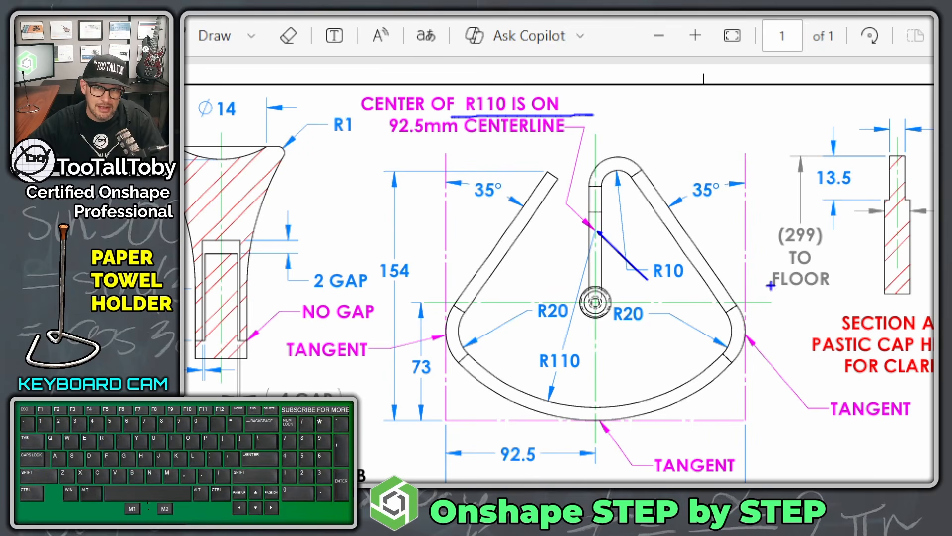
pyautogui.keyDown('ctrl'); pyautogui.keyDown('shift'); pyautogui.moveTo(598, 423); pyautogui.dragTo(624, 458); pyautogui.keyUp('shift'); pyautogui.keyUp('ctrl')
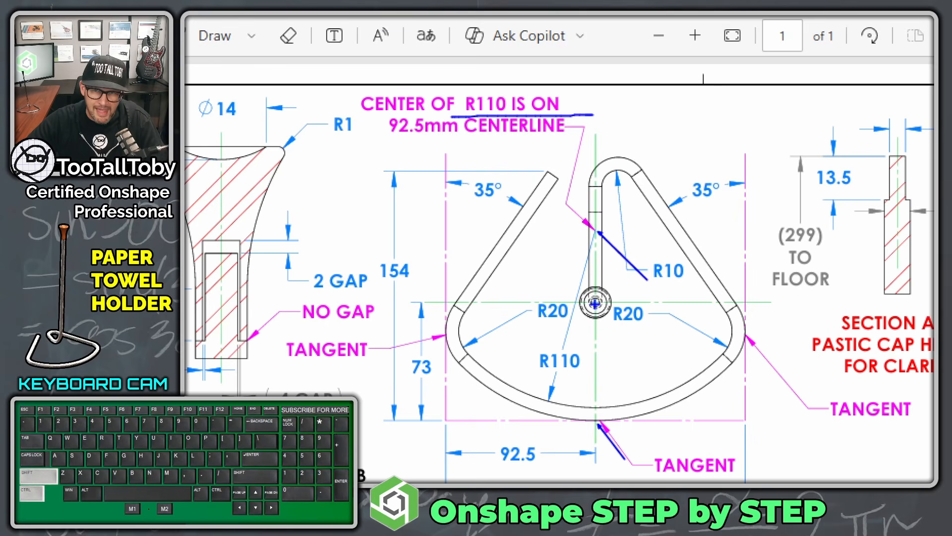
pyautogui.keyDown('ctrl'); pyautogui.keyDown('shift'); pyautogui.moveTo(596, 304); pyautogui.dragTo(613, 344); pyautogui.keyUp('shift'); pyautogui.keyUp('ctrl')
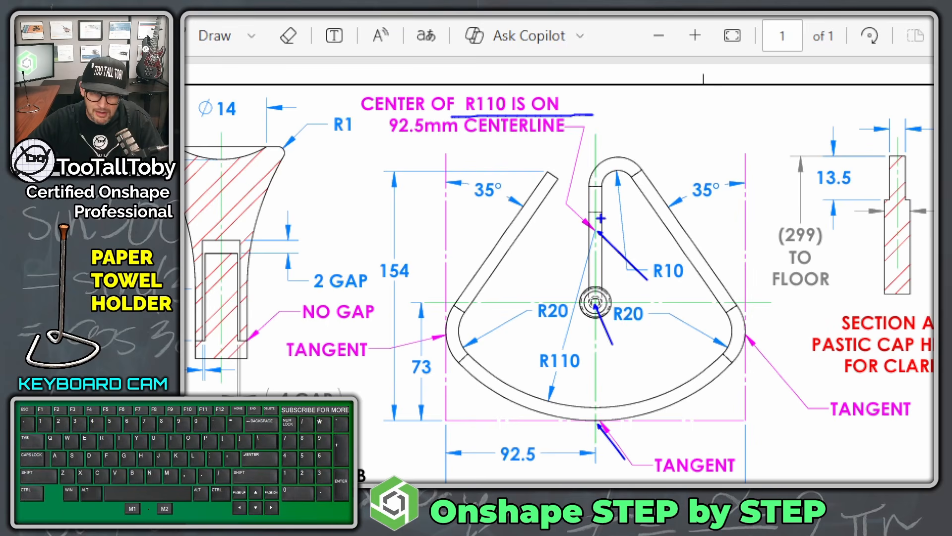
pyautogui.hotkey('alt', 'Tab')
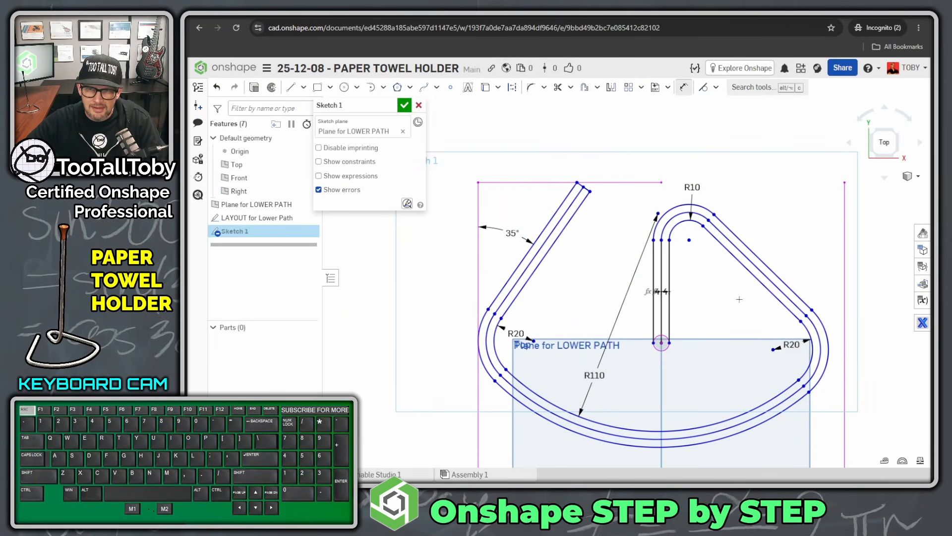
pyautogui.press('d')
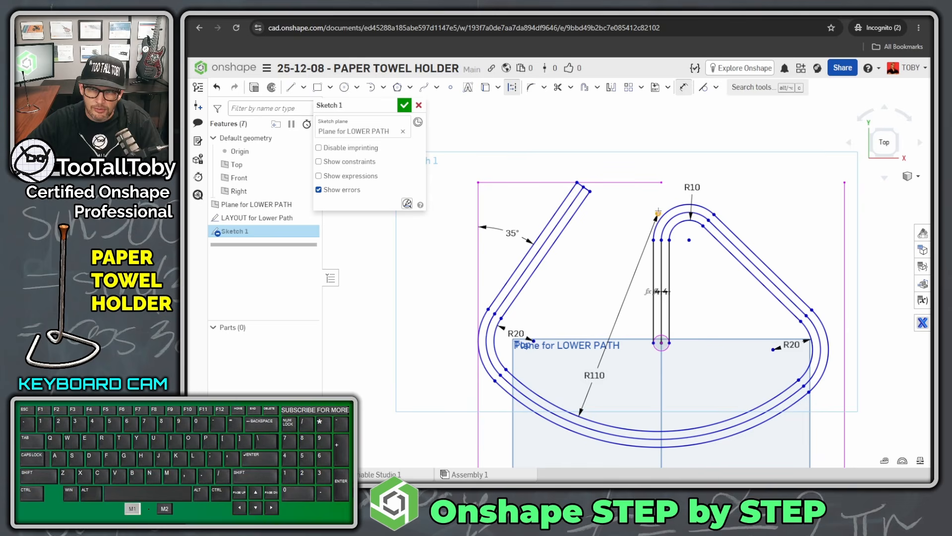
pyautogui.click(658, 213)
pyautogui.scroll(5, 670, 354)
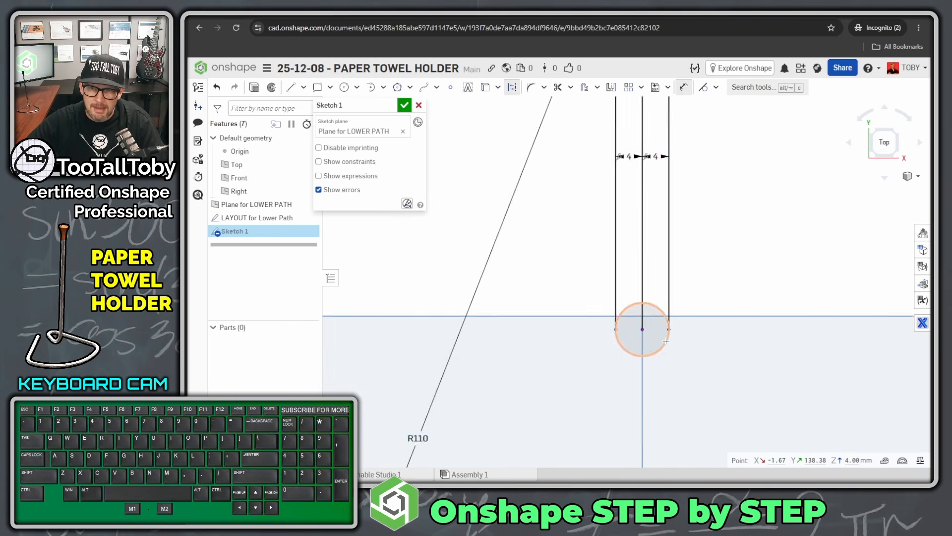
pyautogui.click(633, 326)
pyautogui.press('Escape')
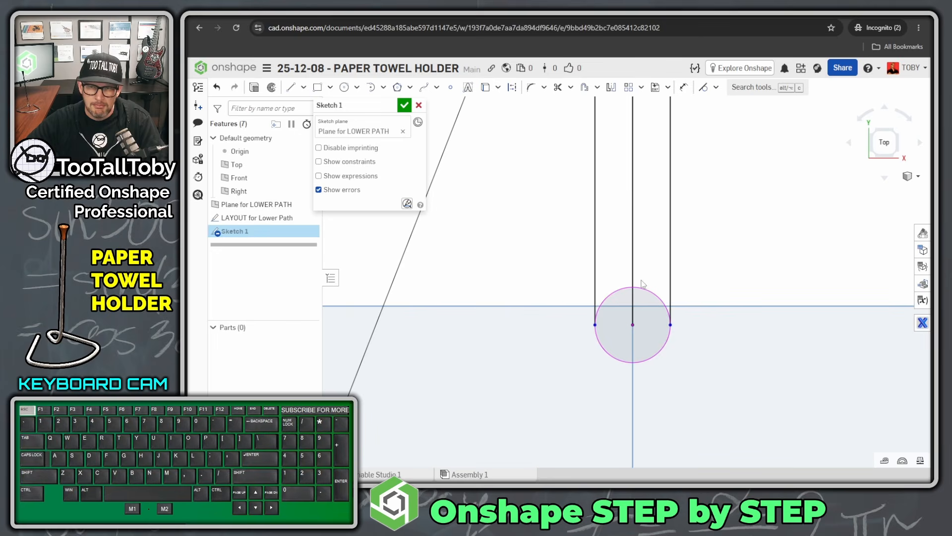
# Constrain the R110 arc's center vertically in line with the center of the small rod circle
pyautogui.scroll(-5, 645, 261)
pyautogui.click(638, 121)
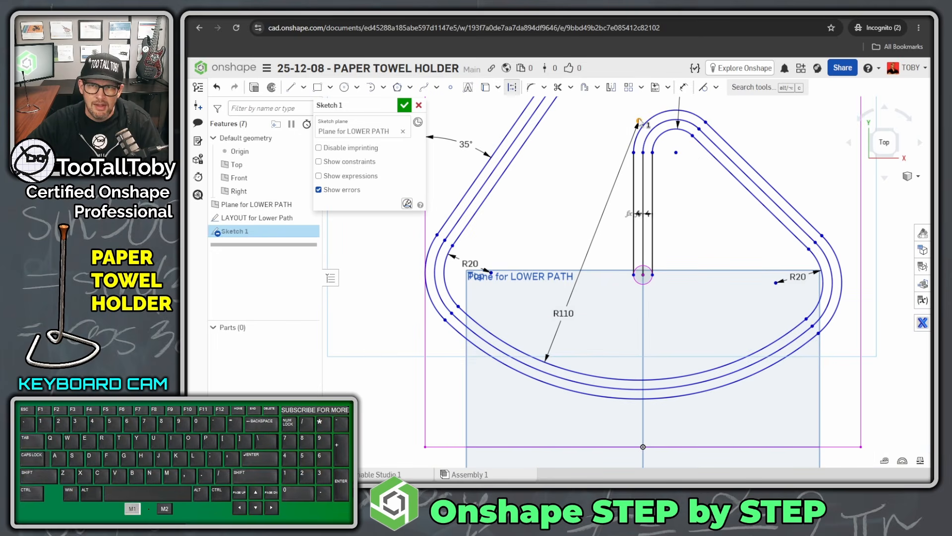
pyautogui.click(643, 276)
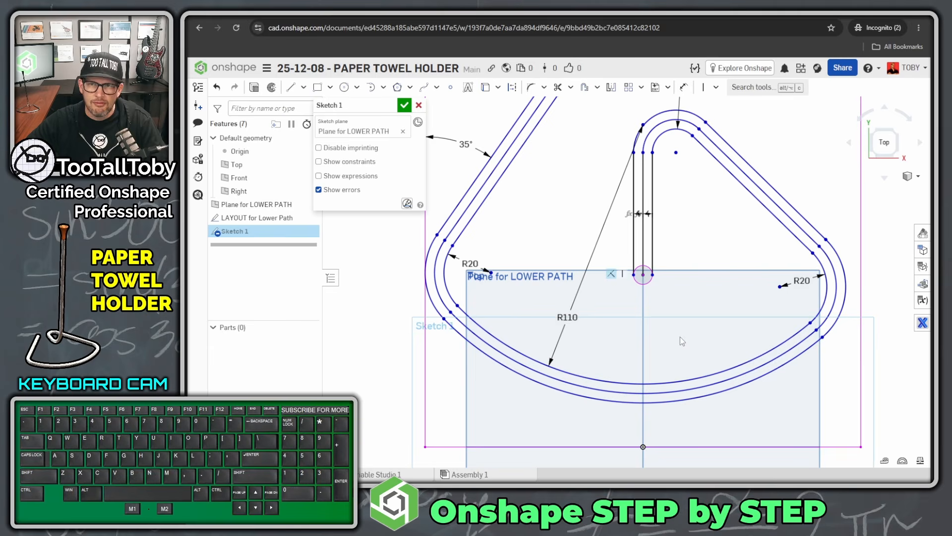
pyautogui.press('v')
pyautogui.press('f')
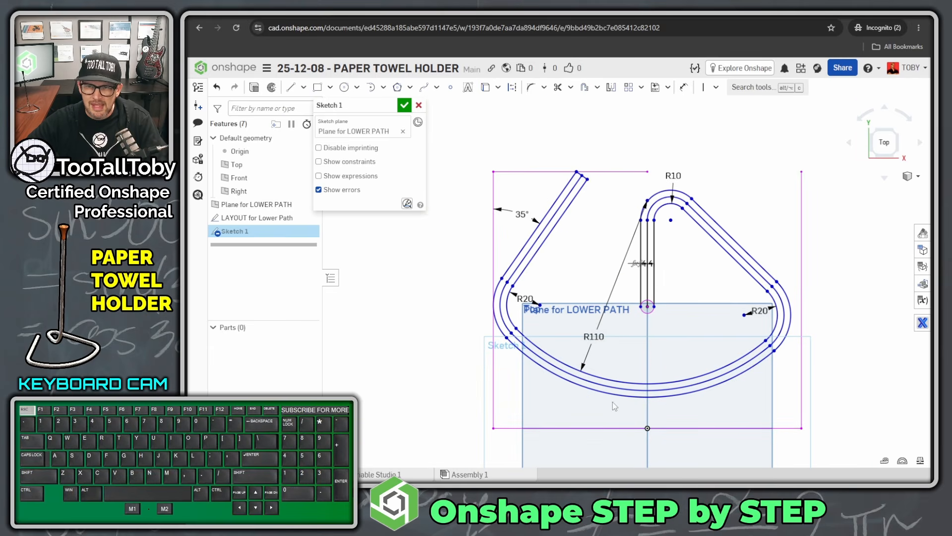
# Make the path's outer bottom arc tangent to the layout's bottom horizontal line
pyautogui.click(596, 391)
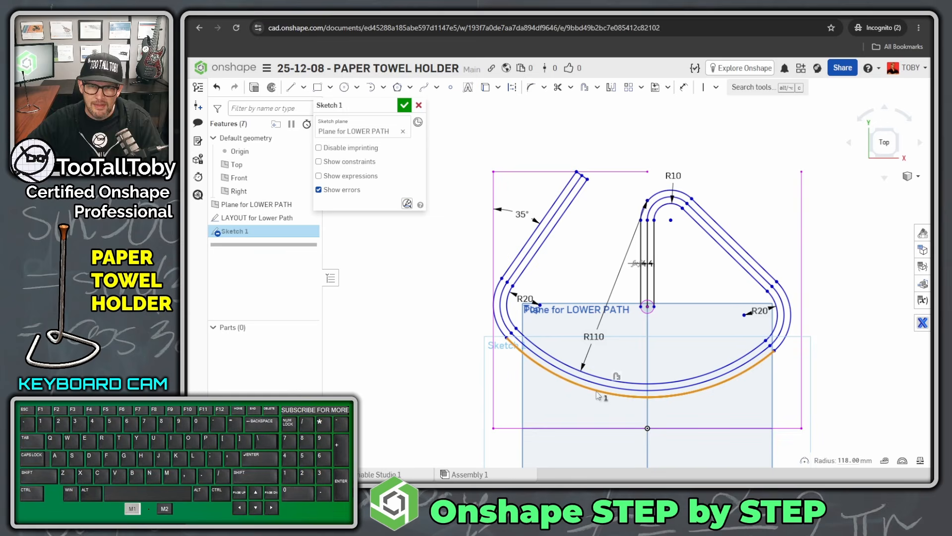
pyautogui.click(595, 428)
pyautogui.press('t')
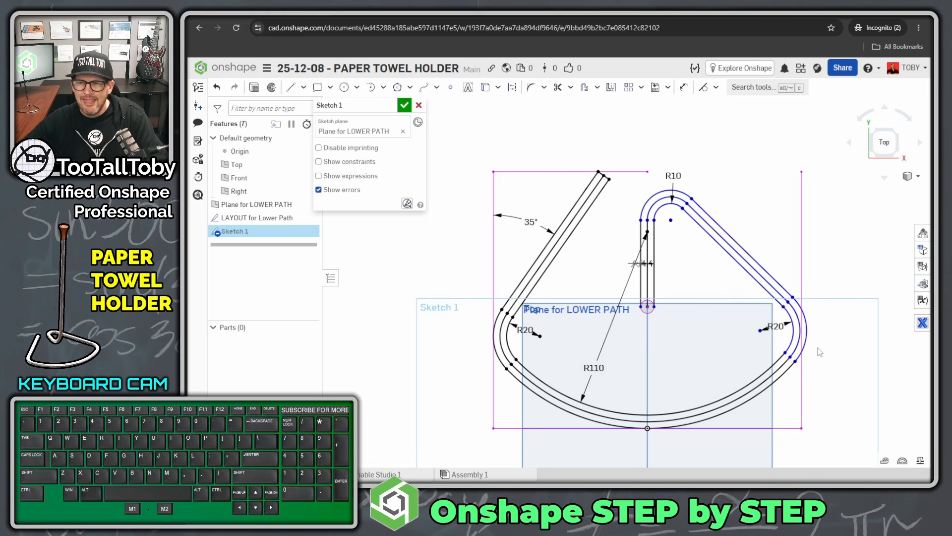
# Make the outer arc on the path's right side tangent to the layout's right vertical line
pyautogui.scroll(2, 819, 348)
pyautogui.click(794, 291)
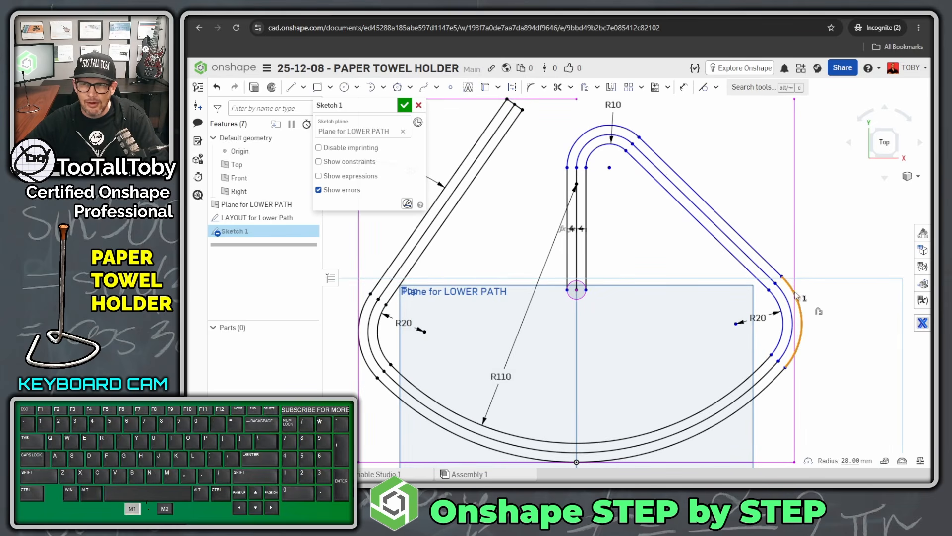
pyautogui.click(793, 243)
pyautogui.press('t')
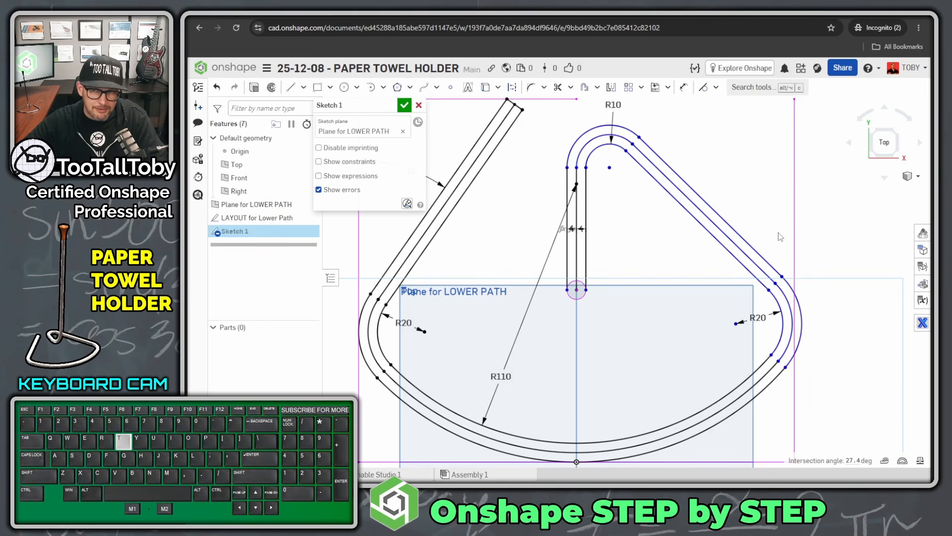
# Dimension the angle between the right leg's outer edge and the layout's right vertical line as 35°
pyautogui.scroll(-2, 764, 224)
pyautogui.scroll(-1, 766, 227)
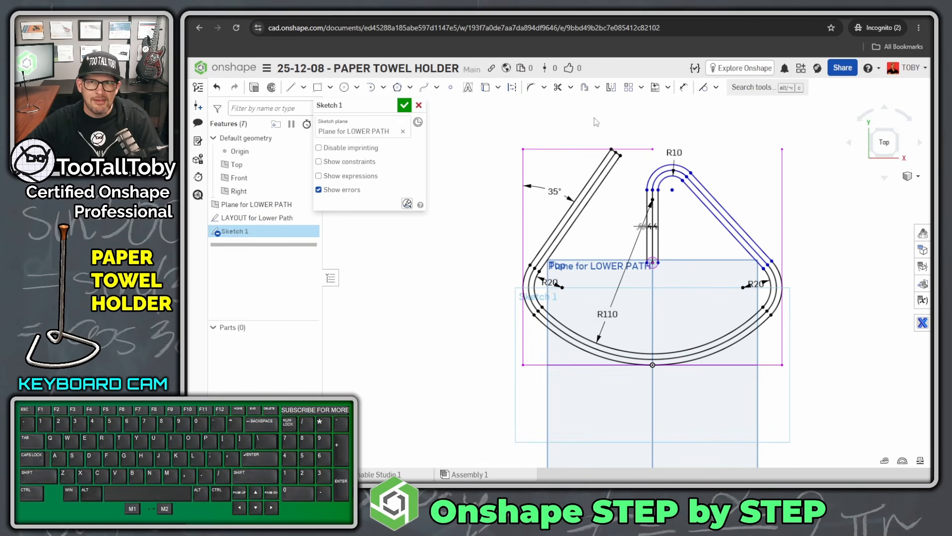
pyautogui.click(683, 87)
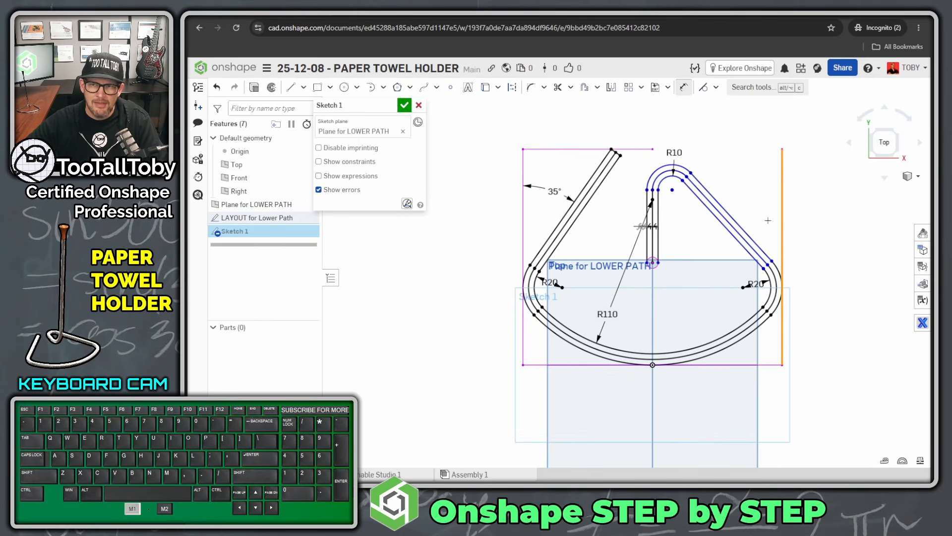
pyautogui.click(733, 218)
pyautogui.click(752, 176)
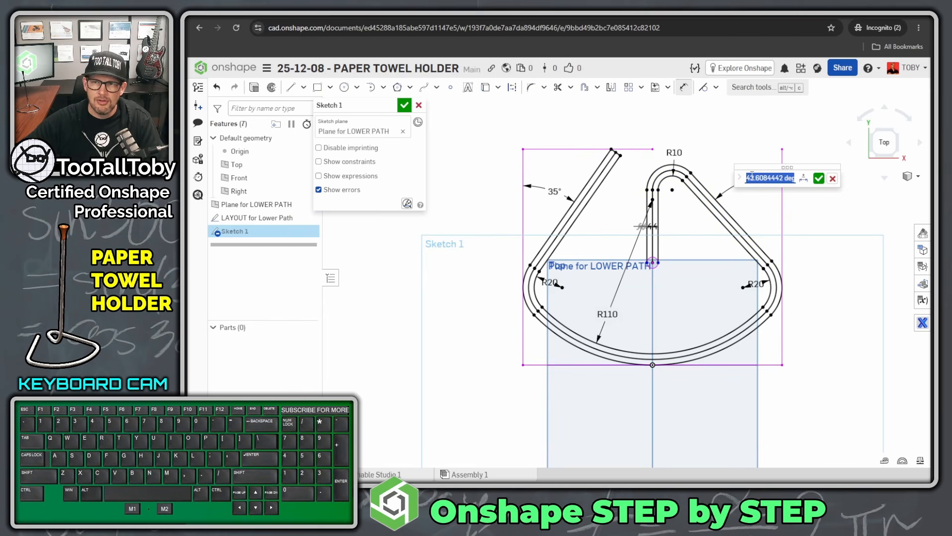
pyautogui.write('35')
pyautogui.press('Return')
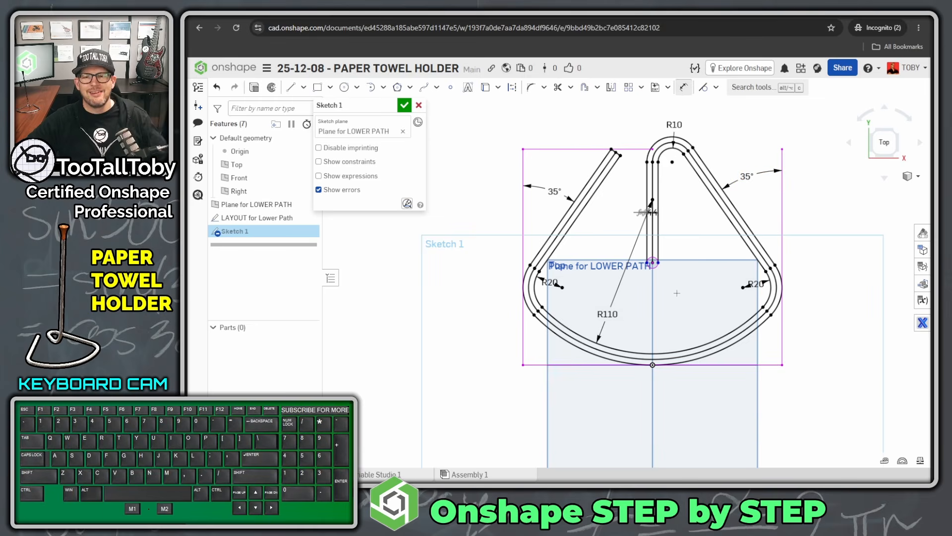
# Constrain the lower endpoints of the central leg's two offset edges horizontally in line with the rod circle's center
pyautogui.scroll(10, 643, 272)
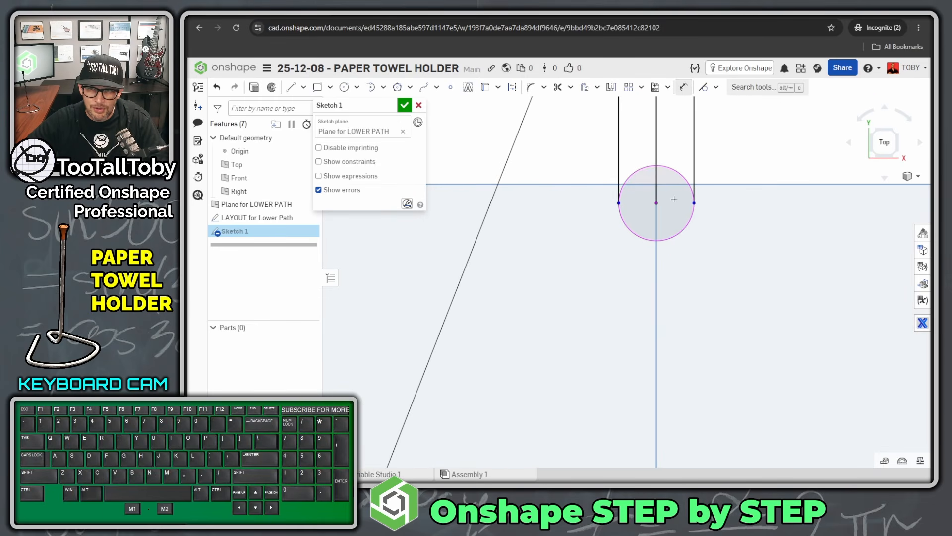
pyautogui.click(694, 130)
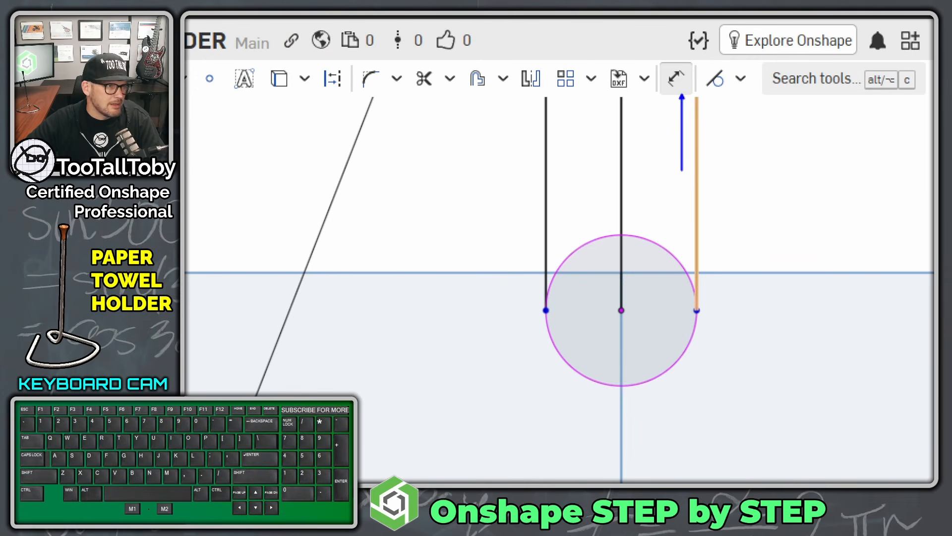
pyautogui.press('Escape')
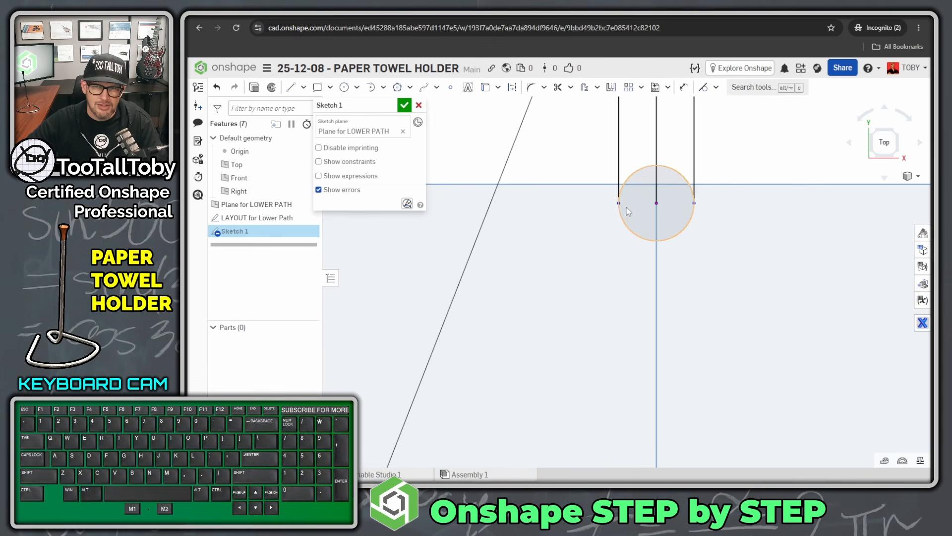
pyautogui.click(619, 203)
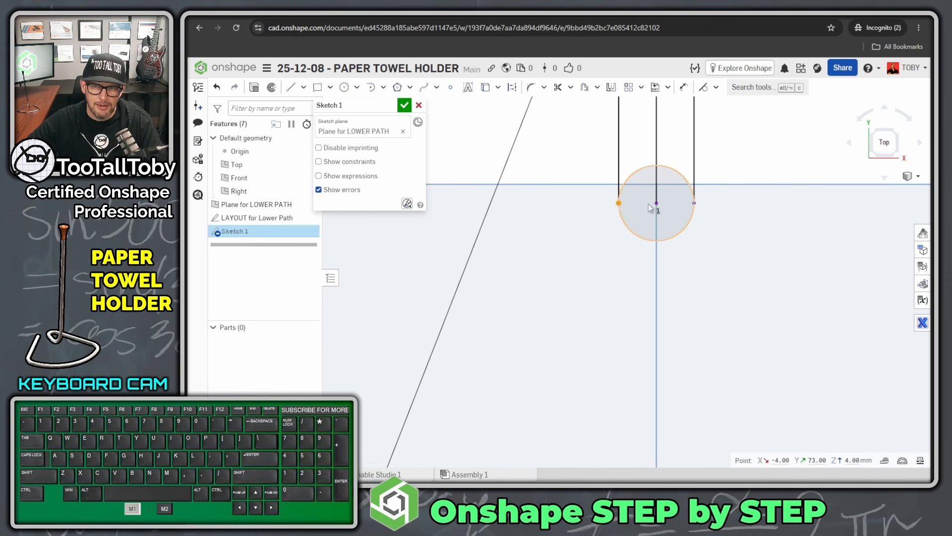
pyautogui.click(657, 203)
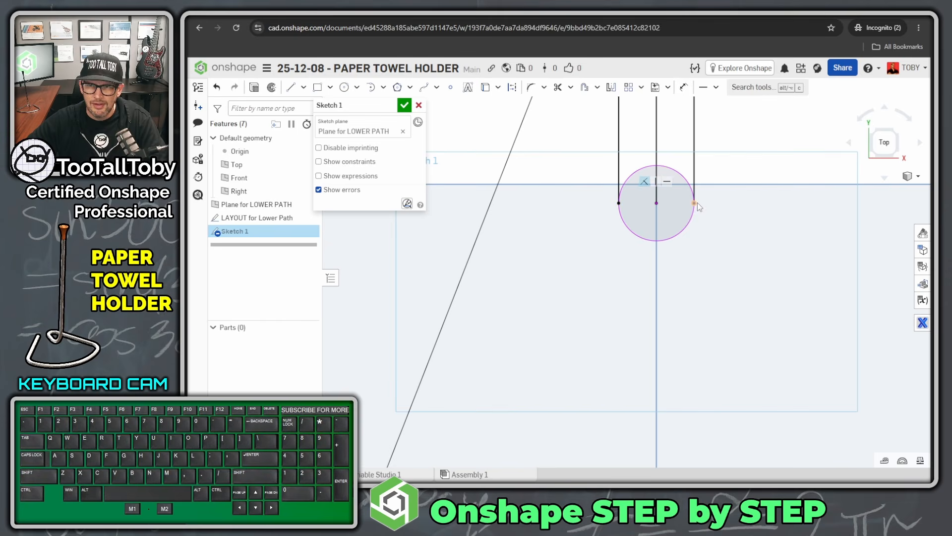
pyautogui.click(693, 203)
pyautogui.click(656, 203)
pyautogui.press('h')
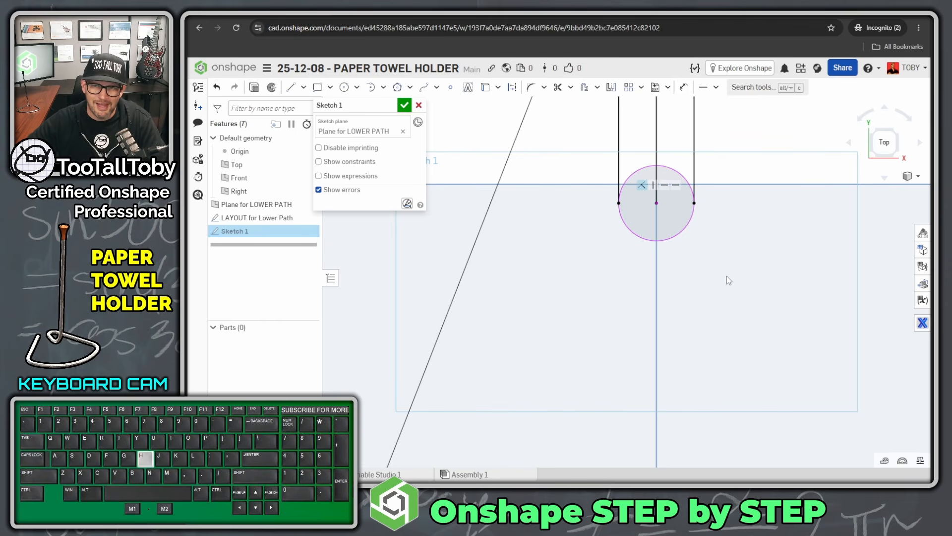
pyautogui.scroll(-10, 727, 276)
pyautogui.keyDown('ctrl'); pyautogui.moveTo(821, 361); pyautogui.dragTo(788, 337, button='right'); pyautogui.keyUp('ctrl')
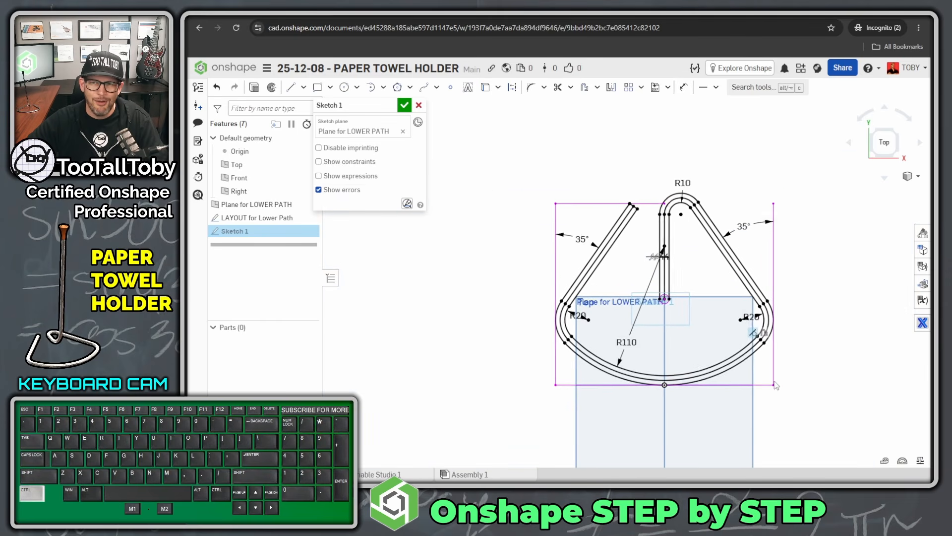
# Accept the fully defined lower wire path sketch
pyautogui.scroll(3, 788, 334)
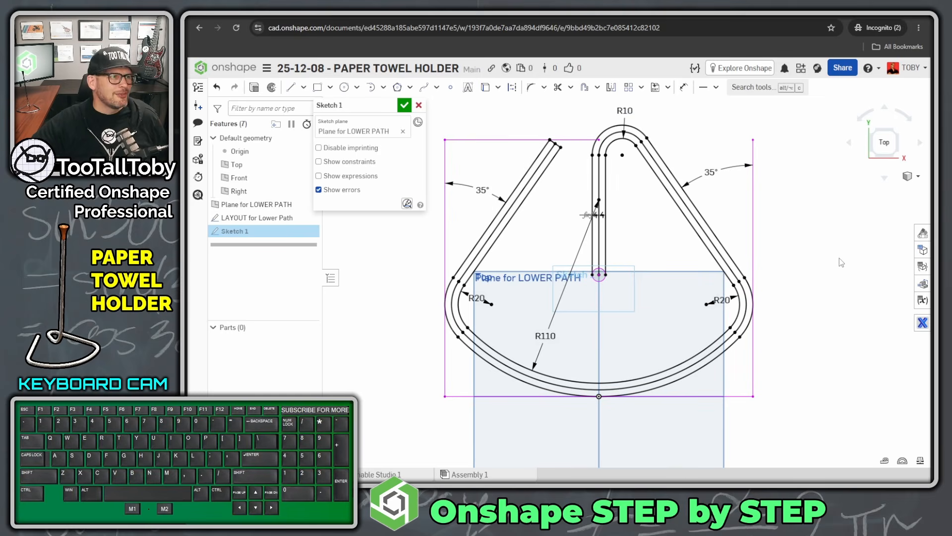
pyautogui.press('f')
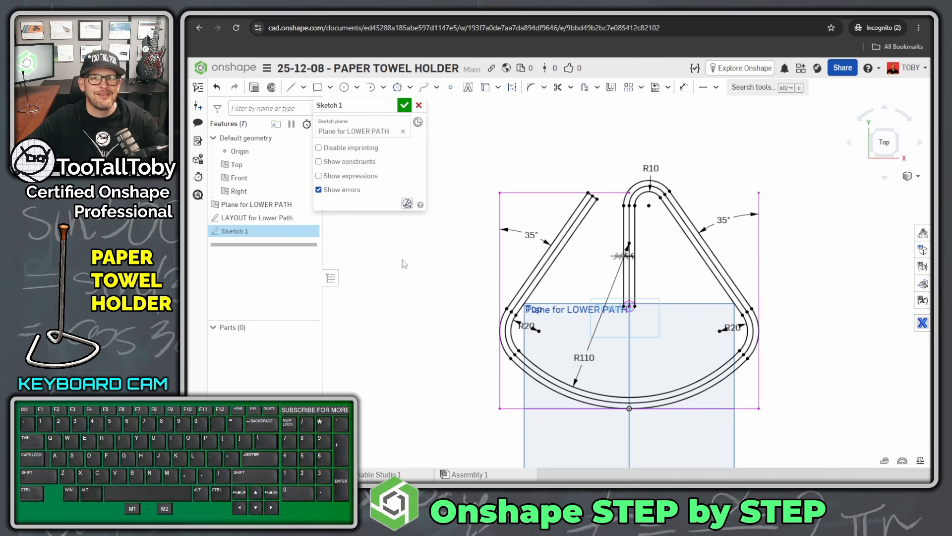
pyautogui.click(404, 105)
# Rename the finished path sketch as PATH for Lower Sweep and make it visible
pyautogui.click(231, 232)
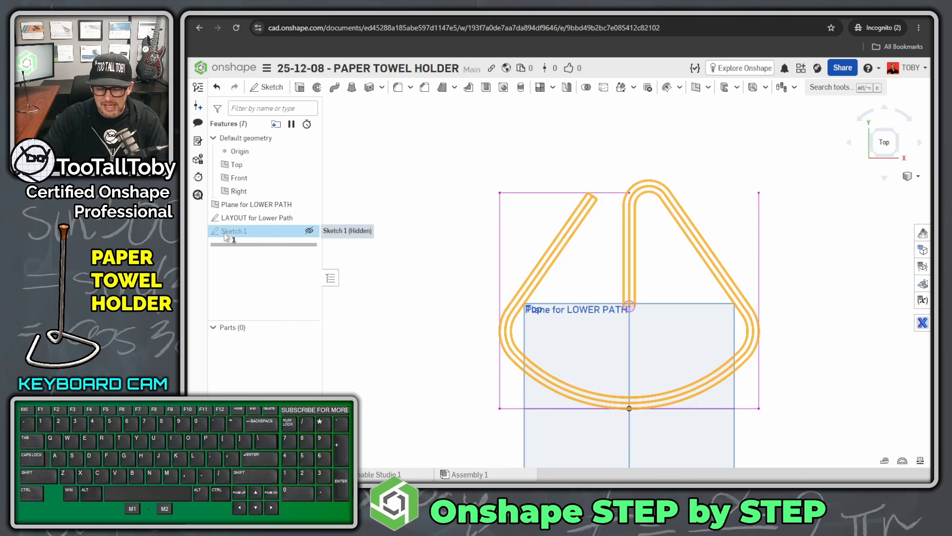
pyautogui.hotkey('shift', 'n')
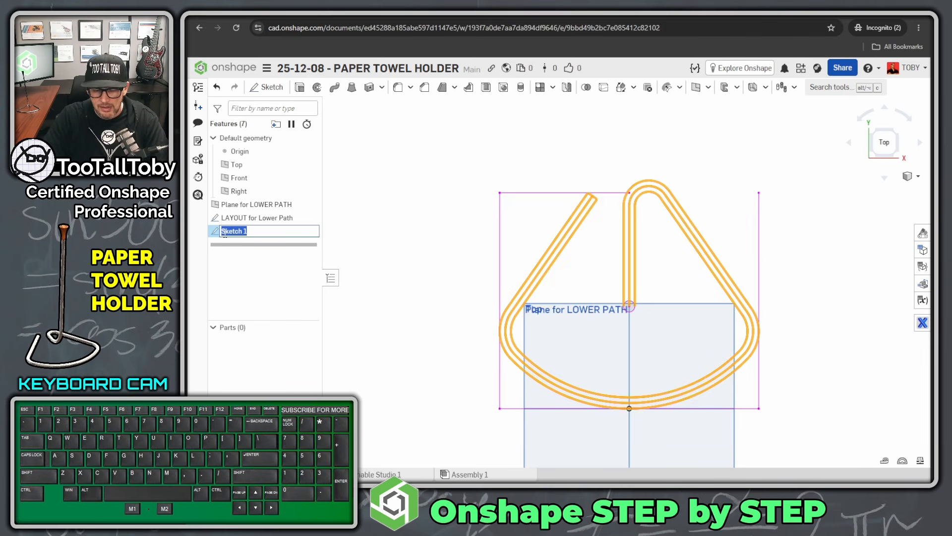
pyautogui.write('PATH for Lower')
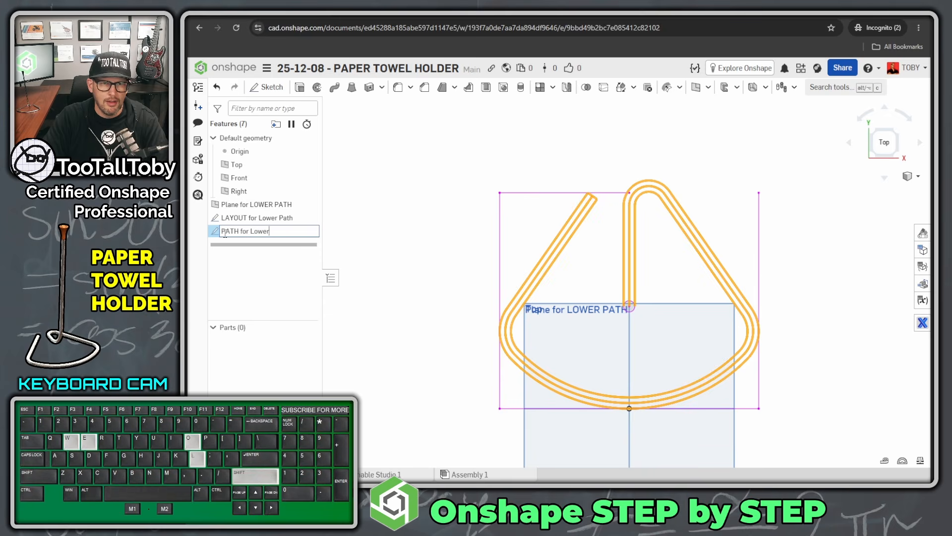
pyautogui.write(' Sweep')
pyautogui.press('Return')
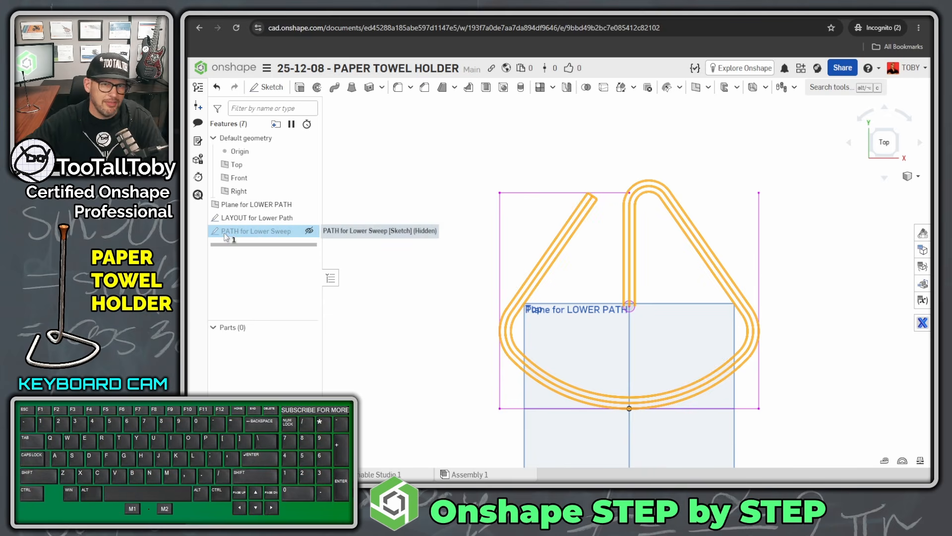
pyautogui.click(309, 231)
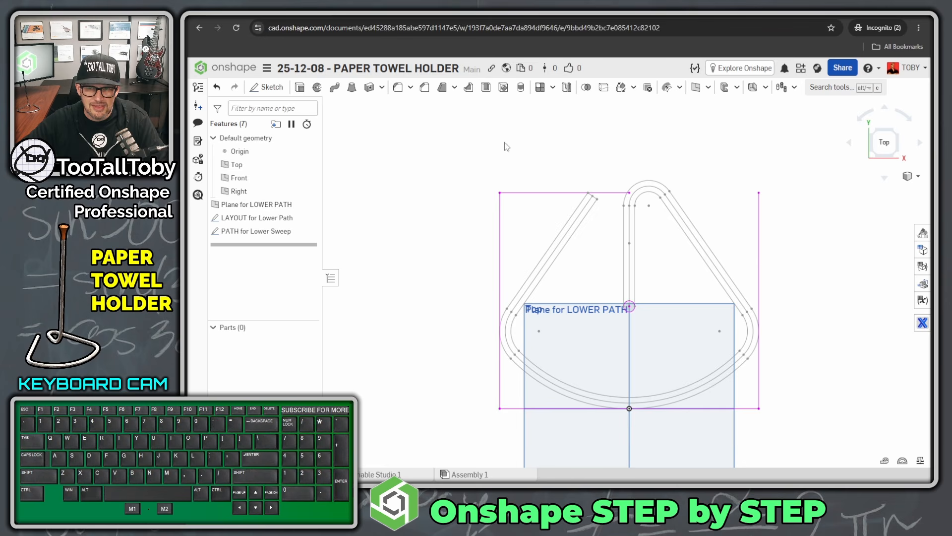
# Reopen the PATH for Lower Sweep sketch and set the WIRE_DIA variable to 12 mm to test the path
pyautogui.doubleClick(268, 231)
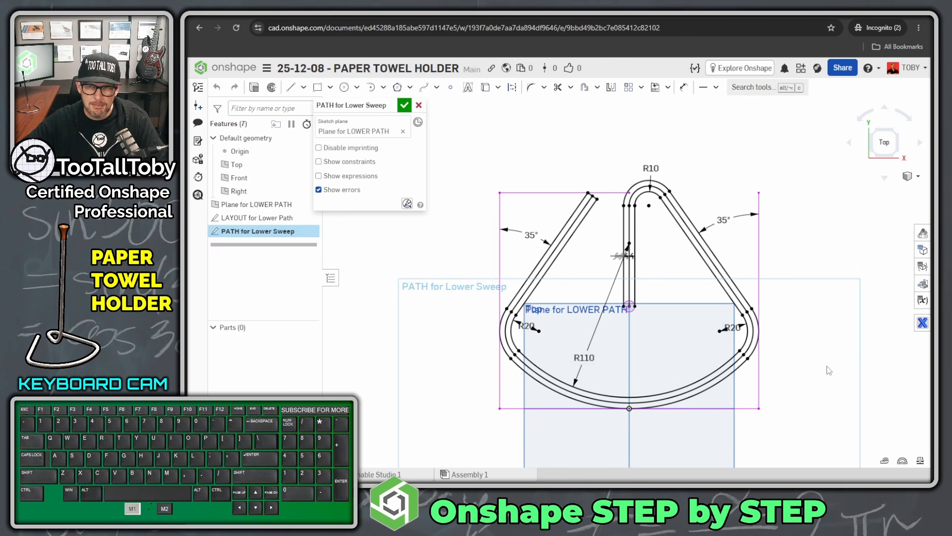
pyautogui.click(821, 254)
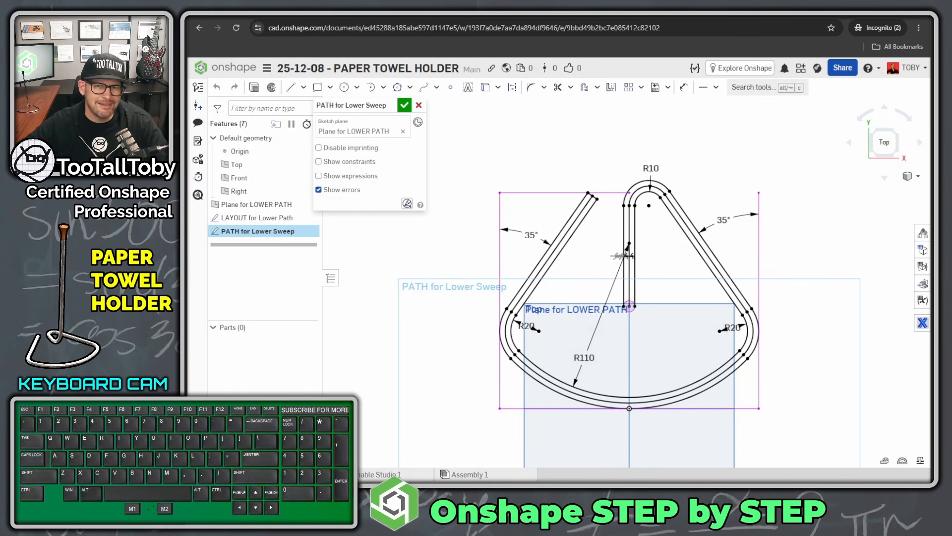
pyautogui.scroll(-1, 823, 348)
pyautogui.keyDown('ctrl'); pyautogui.moveTo(824, 351); pyautogui.dragTo(767, 341, button='right'); pyautogui.keyUp('ctrl')
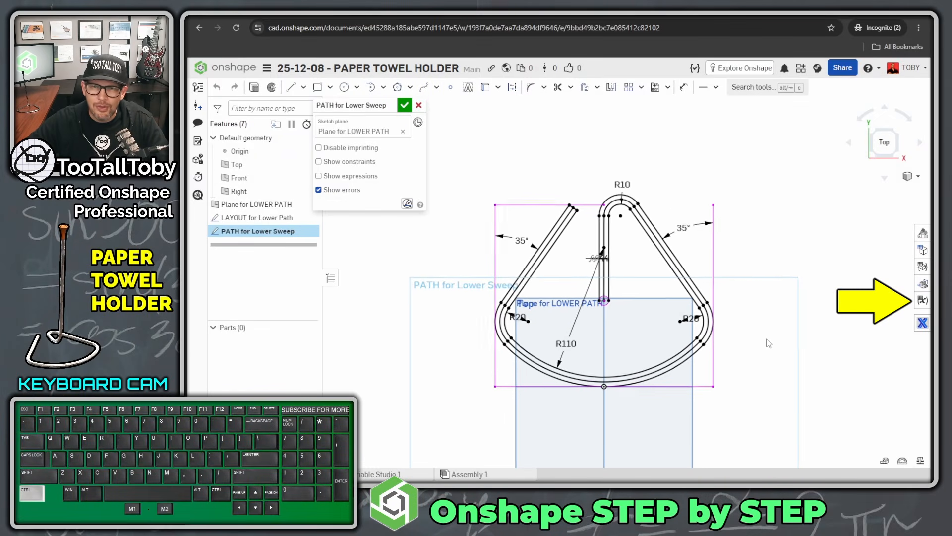
pyautogui.click(923, 300)
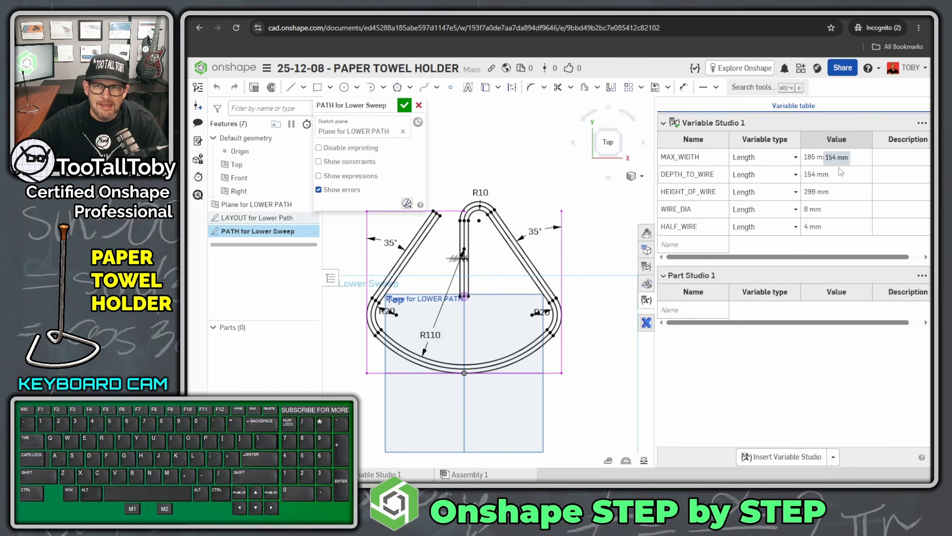
pyautogui.click(813, 213)
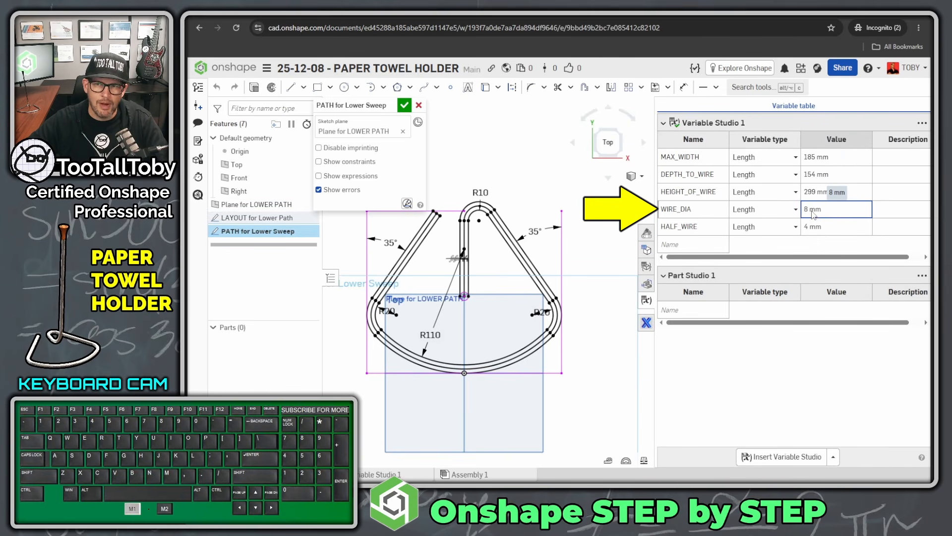
pyautogui.write('12')
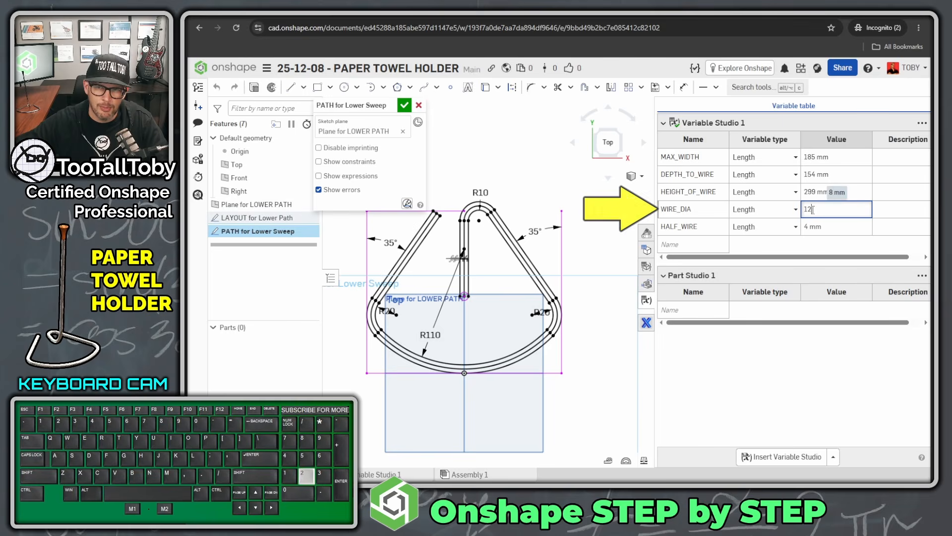
pyautogui.press('Return')
pyautogui.keyDown('ctrl'); pyautogui.moveTo(566, 381); pyautogui.dragTo(584, 394, button='right'); pyautogui.keyUp('ctrl')
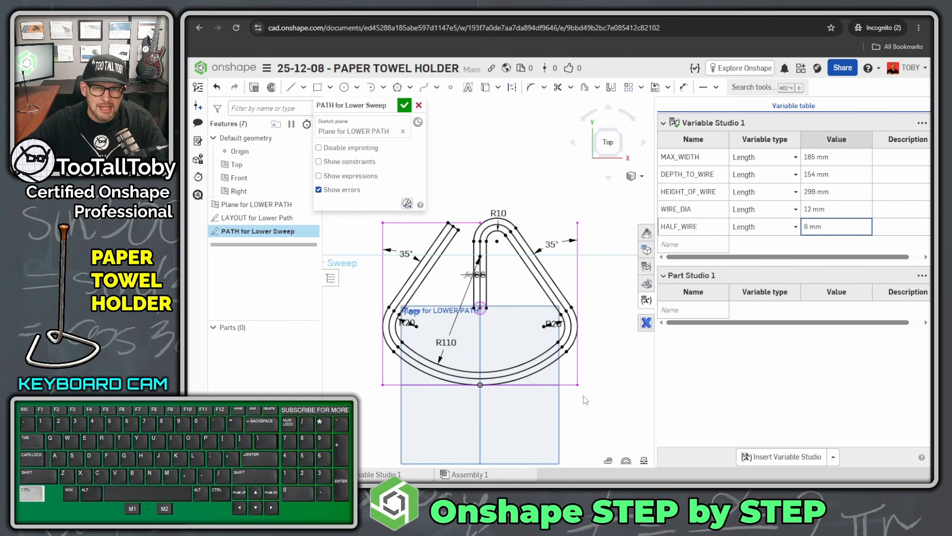
pyautogui.hotkey('alt', '1')
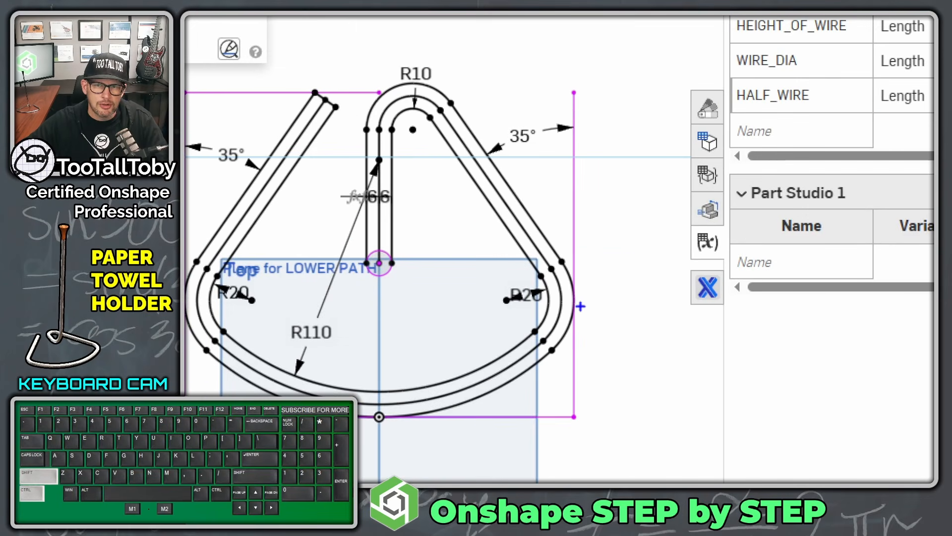
pyautogui.keyDown('ctrl'); pyautogui.keyDown('shift'); pyautogui.moveTo(581, 305); pyautogui.dragTo(630, 329); pyautogui.keyUp('shift'); pyautogui.keyUp('ctrl')
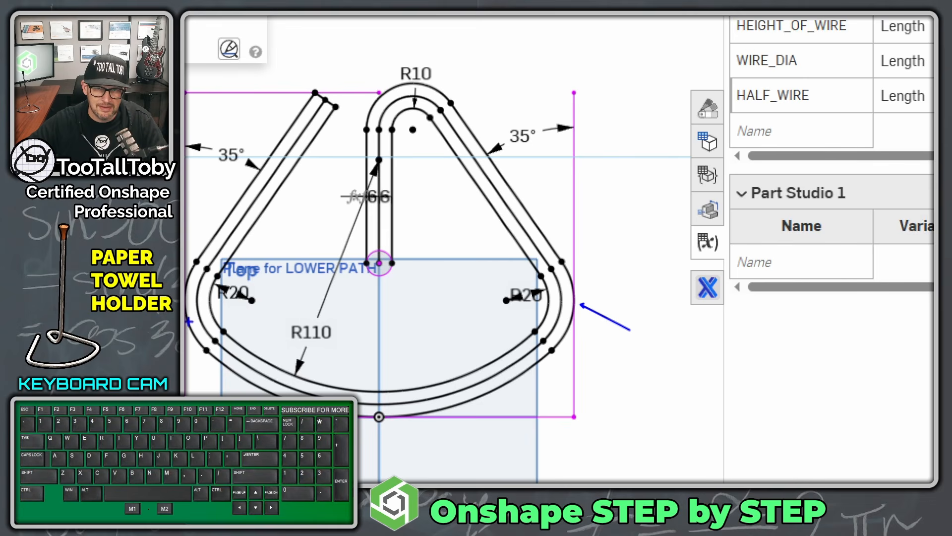
pyautogui.moveTo(532, 280); pyautogui.dragTo(523, 280)
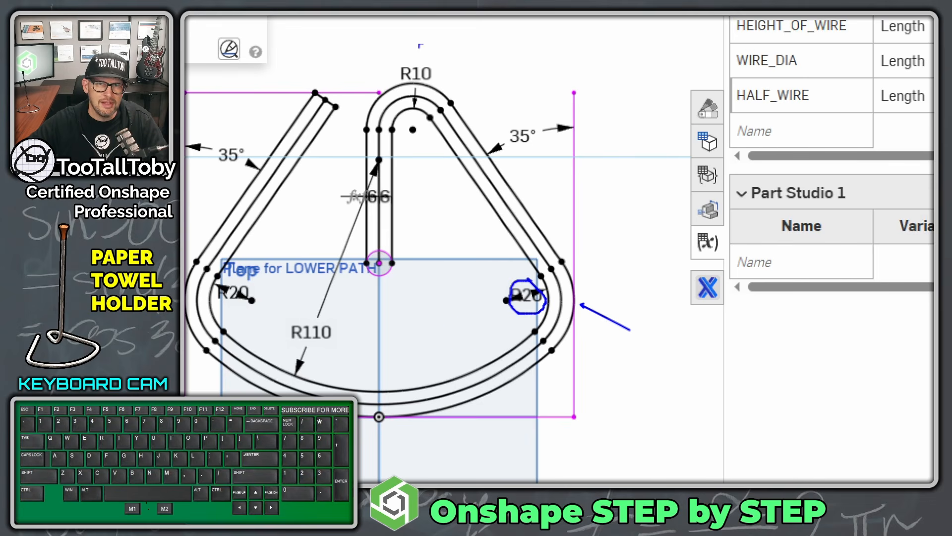
pyautogui.moveTo(436, 62)
pyautogui.mouseDown()
pyautogui.moveTo(394, 82)
pyautogui.moveTo(436, 57)
pyautogui.mouseUp()
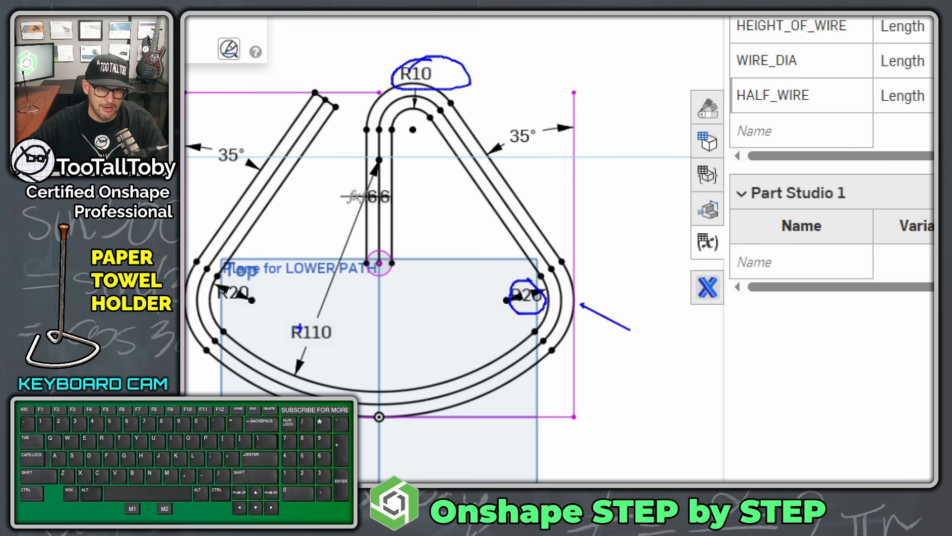
pyautogui.moveTo(336, 312)
pyautogui.mouseDown()
pyautogui.moveTo(281, 337)
pyautogui.moveTo(322, 301)
pyautogui.mouseUp()
pyautogui.moveTo(267, 272)
pyautogui.mouseDown()
pyautogui.moveTo(259, 304)
pyautogui.moveTo(267, 273)
pyautogui.mouseUp()
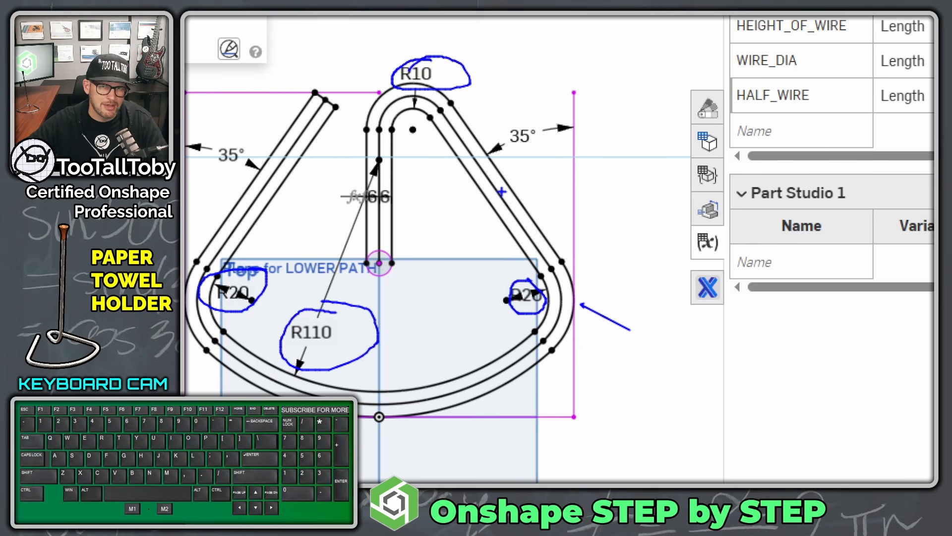
pyautogui.moveTo(498, 194); pyautogui.dragTo(510, 214)
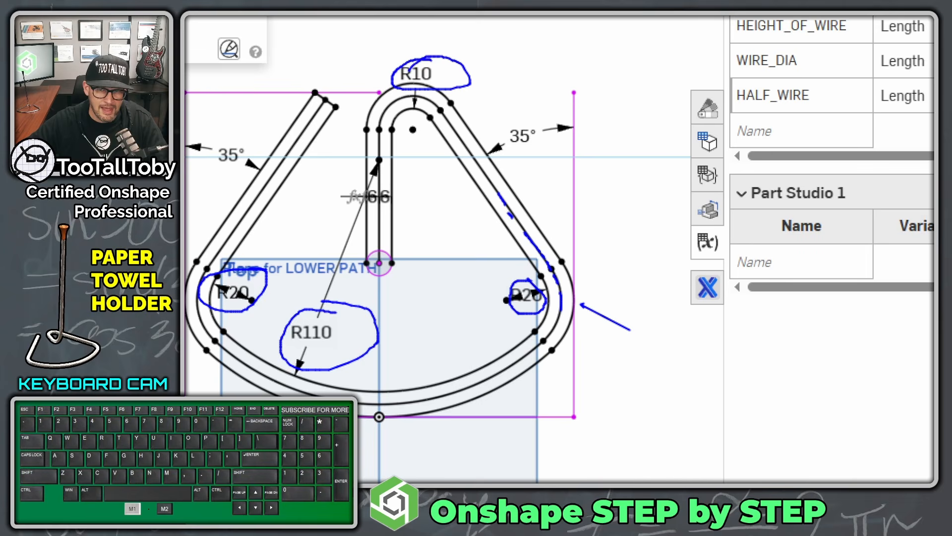
pyautogui.moveTo(357, 234); pyautogui.dragTo(507, 273)
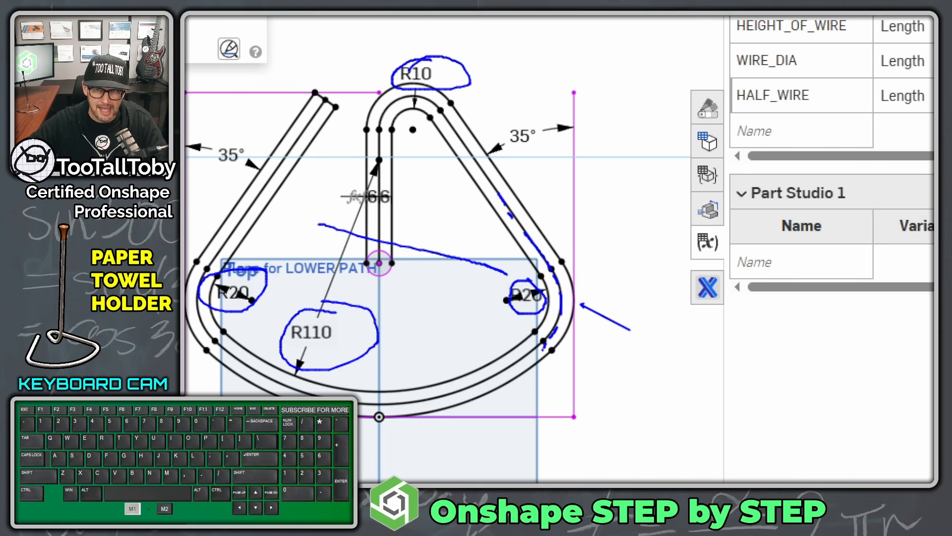
pyautogui.moveTo(530, 317); pyautogui.dragTo(299, 312)
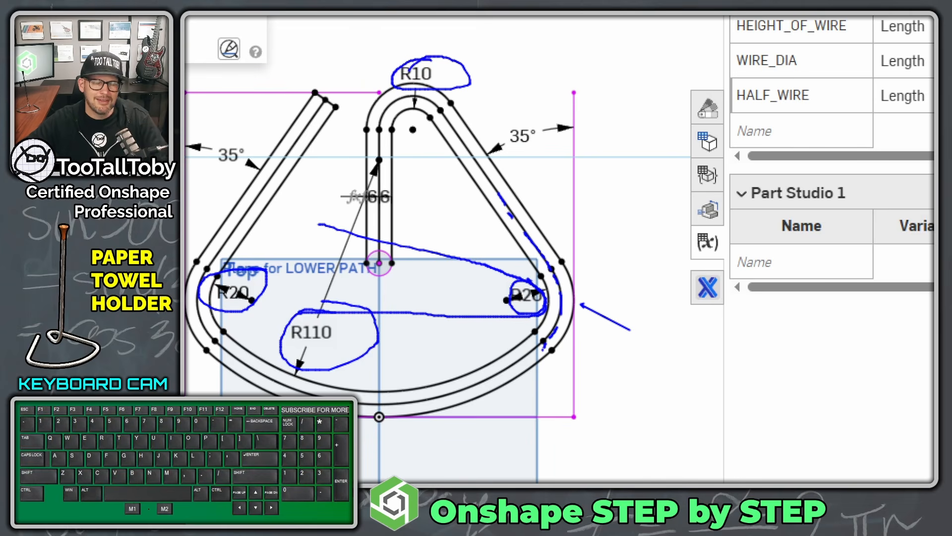
pyautogui.hotkey('alt', '1')
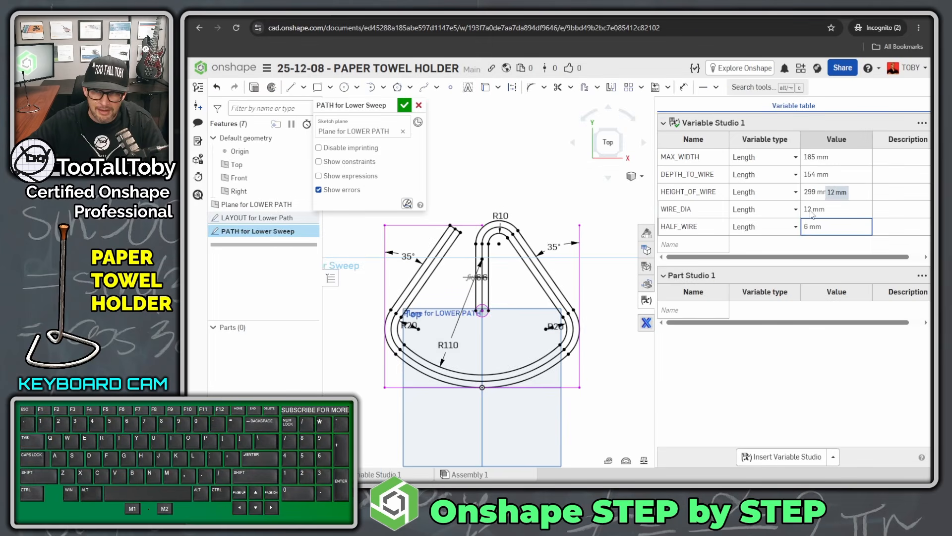
# Test the path with the WIRE_DIA variable set to 7 mm
pyautogui.click(812, 210)
pyautogui.write('7')
pyautogui.press('Return')
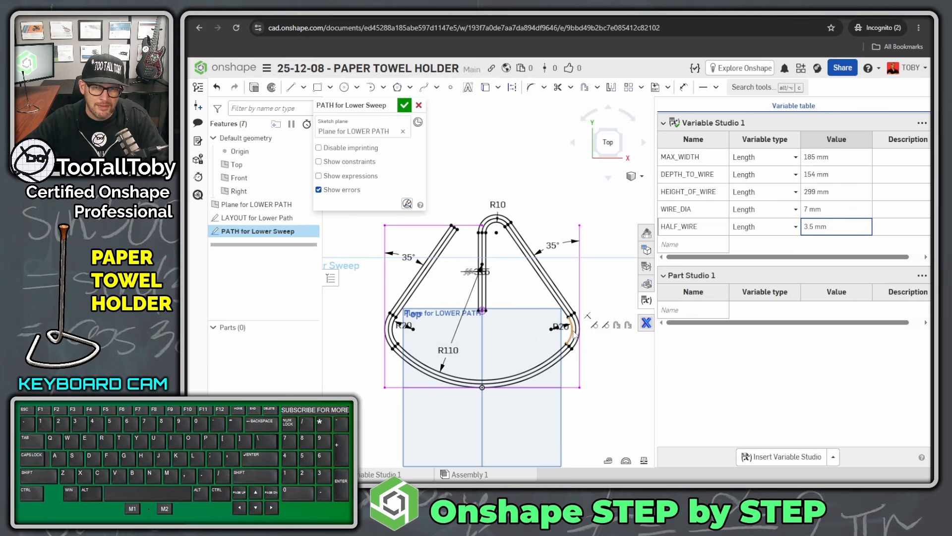
# Set the WIRE_DIA variable back to 8 mm and close the path sketch
pyautogui.click(826, 209)
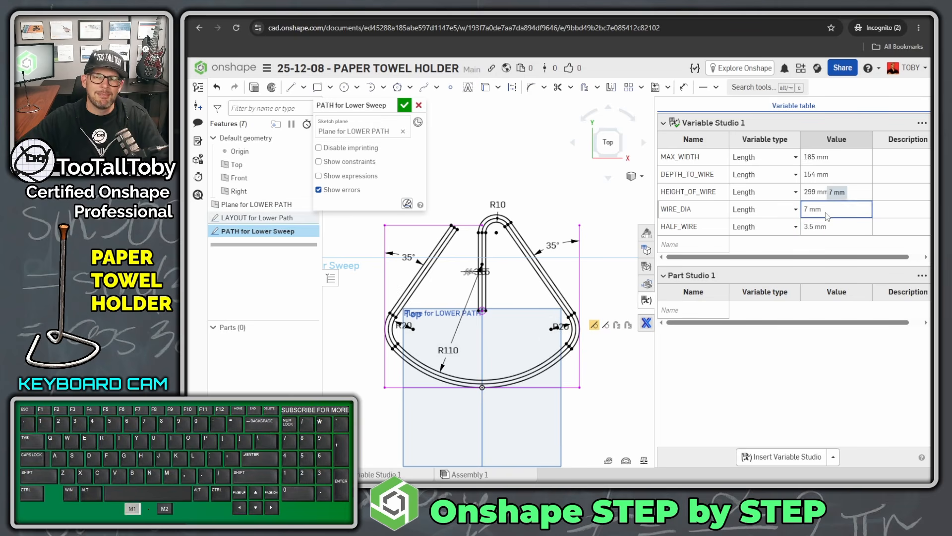
pyautogui.write('8')
pyautogui.press('Return')
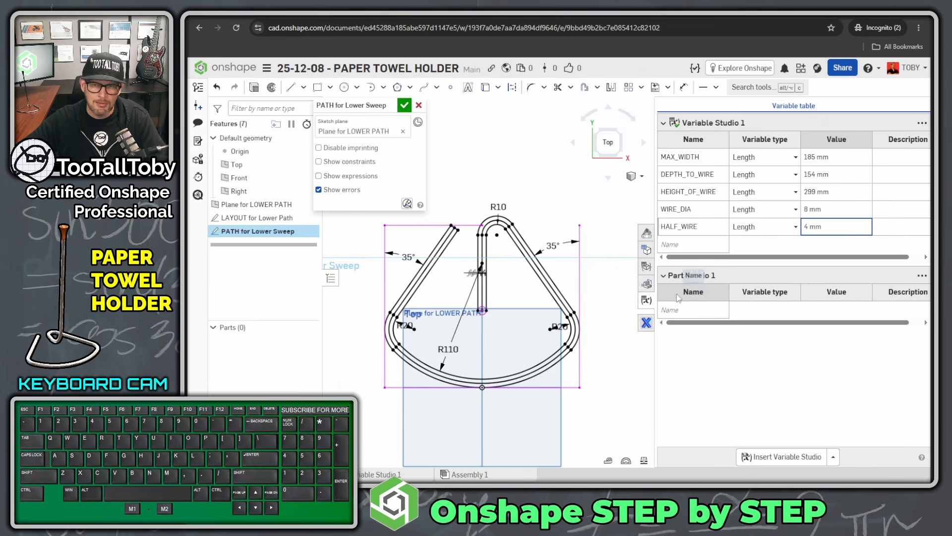
pyautogui.click(646, 300)
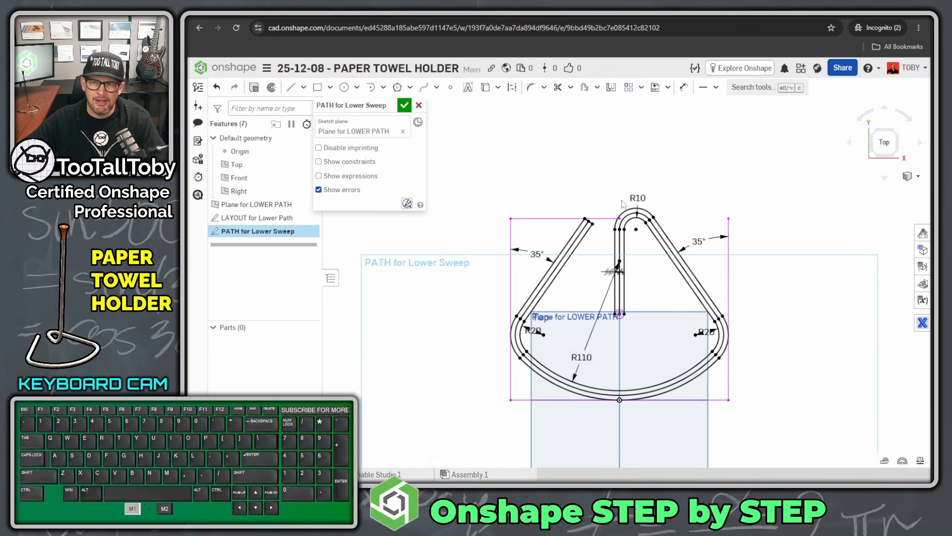
pyautogui.click(405, 106)
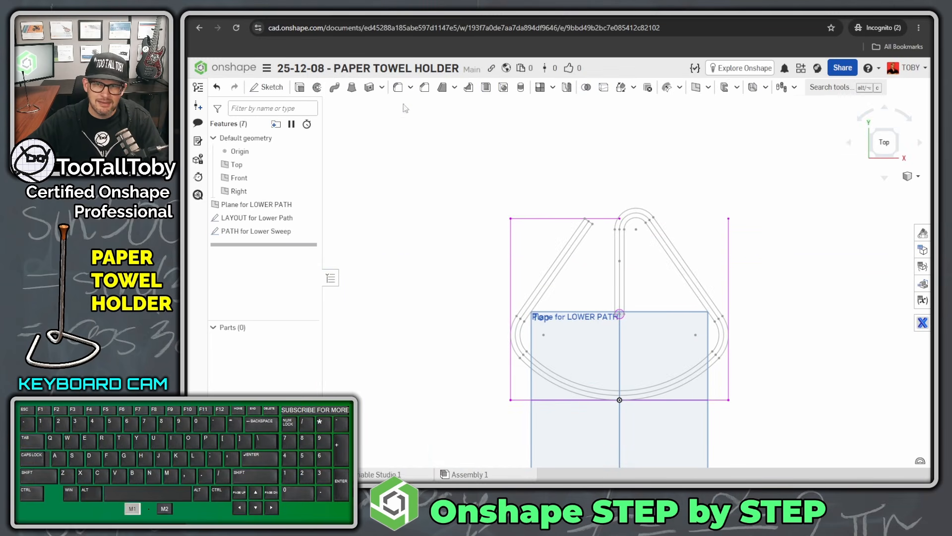
# Start a new sketch on the Right plane
pyautogui.moveTo(431, 263)
pyautogui.mouseDown(button='right')
pyautogui.moveTo(475, 252)
pyautogui.moveTo(440, 208)
pyautogui.moveTo(438, 218)
pyautogui.mouseUp(button='right')
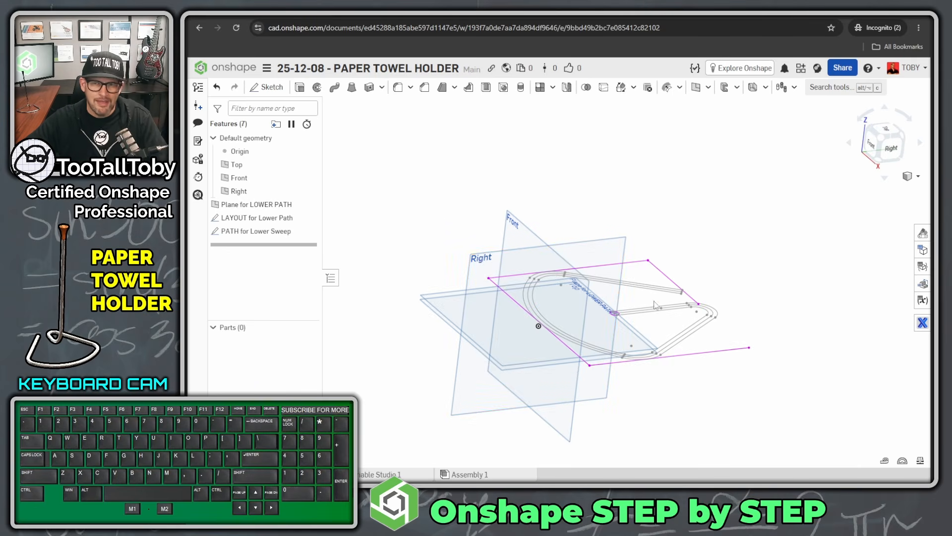
pyautogui.hotkey('alt', '1')
pyautogui.moveTo(662, 315)
pyautogui.mouseDown()
pyautogui.moveTo(572, 320)
pyautogui.moveTo(551, 156)
pyautogui.moveTo(556, 16)
pyautogui.mouseUp()
pyautogui.hotkey('alt', '1')
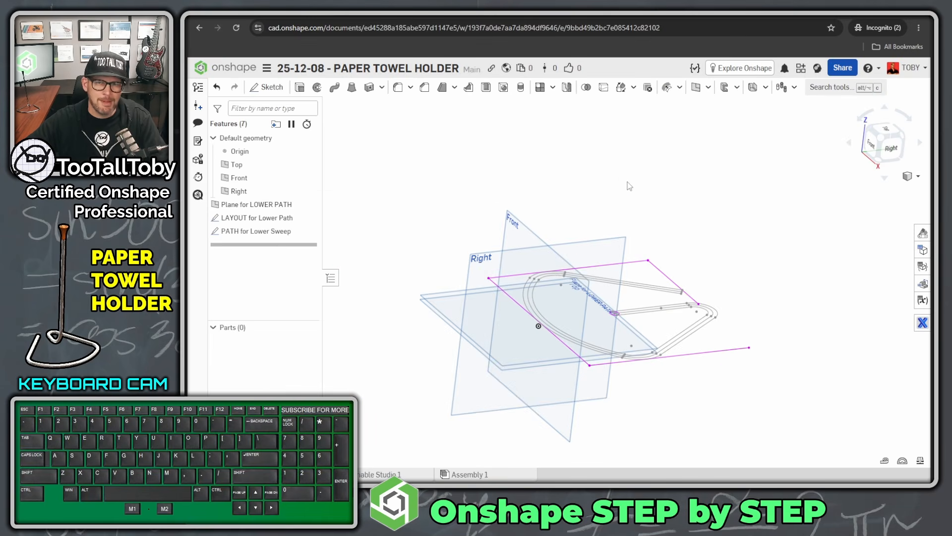
pyautogui.click(489, 256)
pyautogui.rightClick(489, 257)
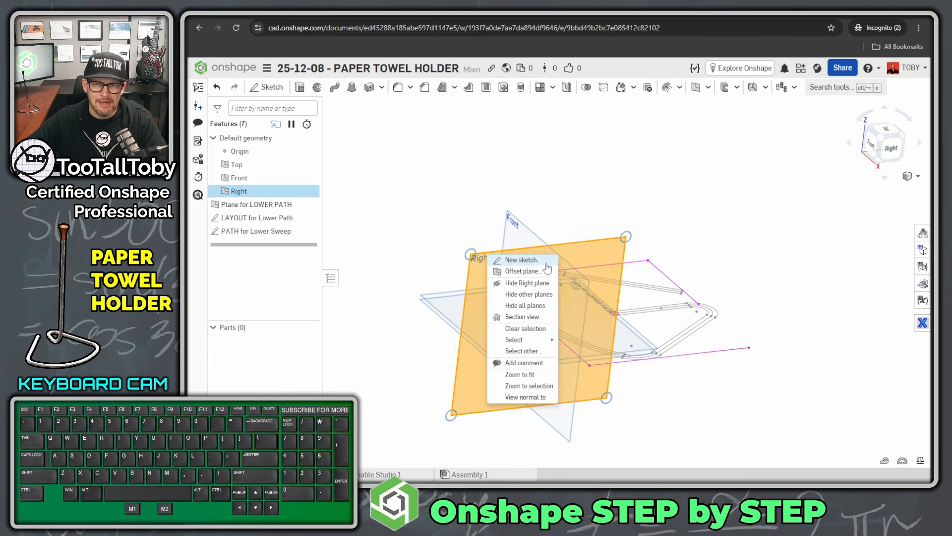
pyautogui.click(521, 260)
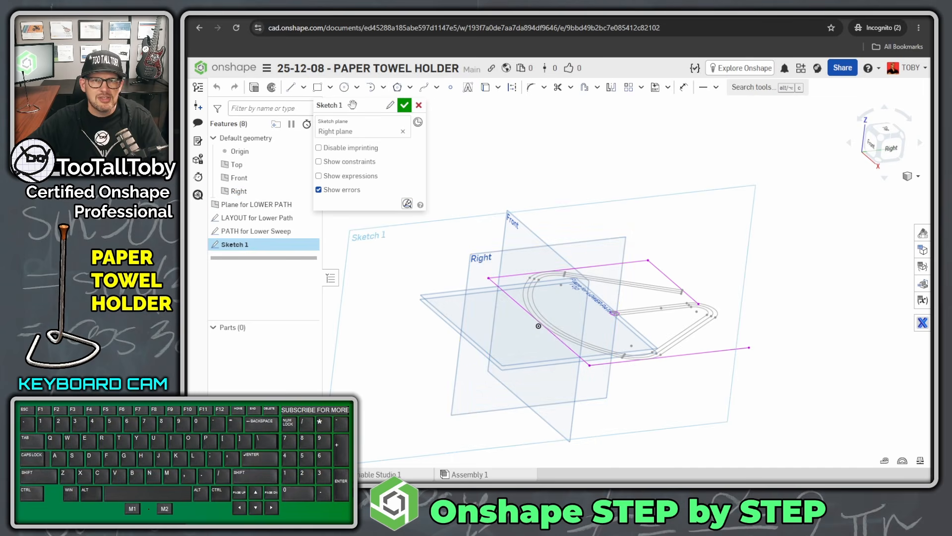
# Draw a line along the central leg's centerline from the rod circle's center to the start of the R10 bend
pyautogui.click(291, 87)
pyautogui.scroll(5, 646, 316)
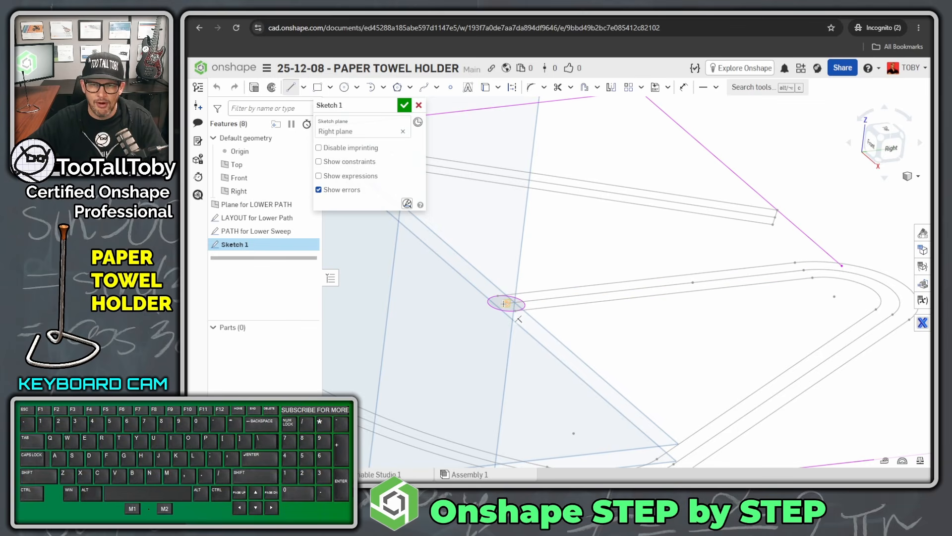
pyautogui.moveTo(504, 303); pyautogui.dragTo(804, 271)
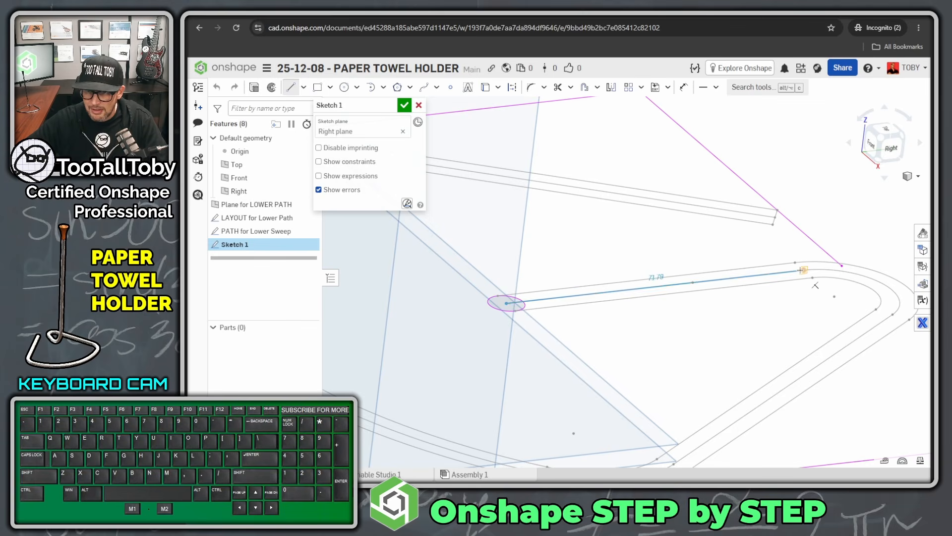
pyautogui.press('Escape')
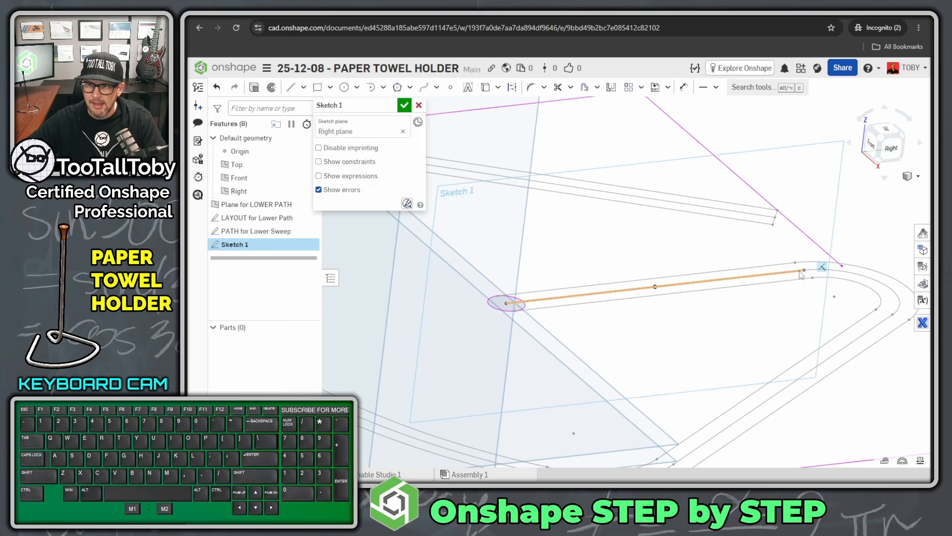
# Draw a vertical line about 232 mm long upward from the rod circle's center
pyautogui.click(867, 280)
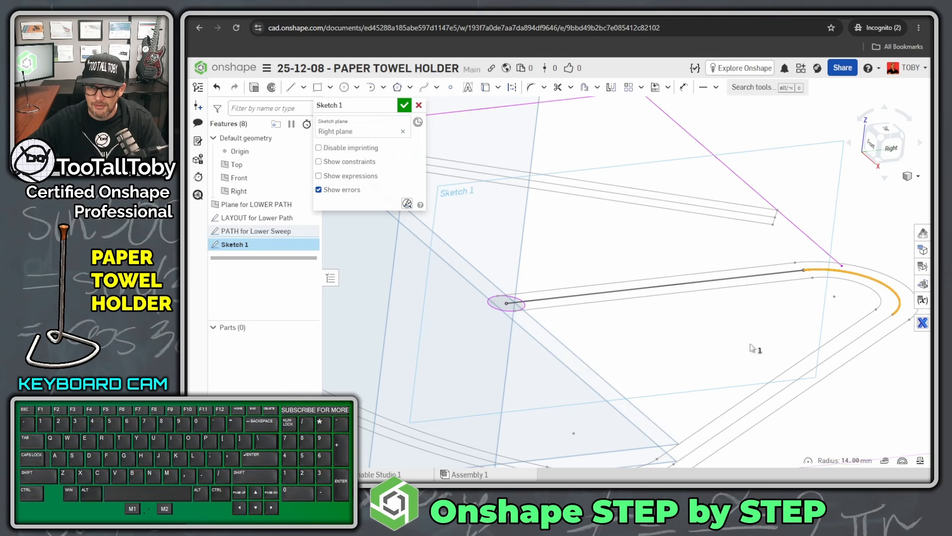
pyautogui.click(794, 297)
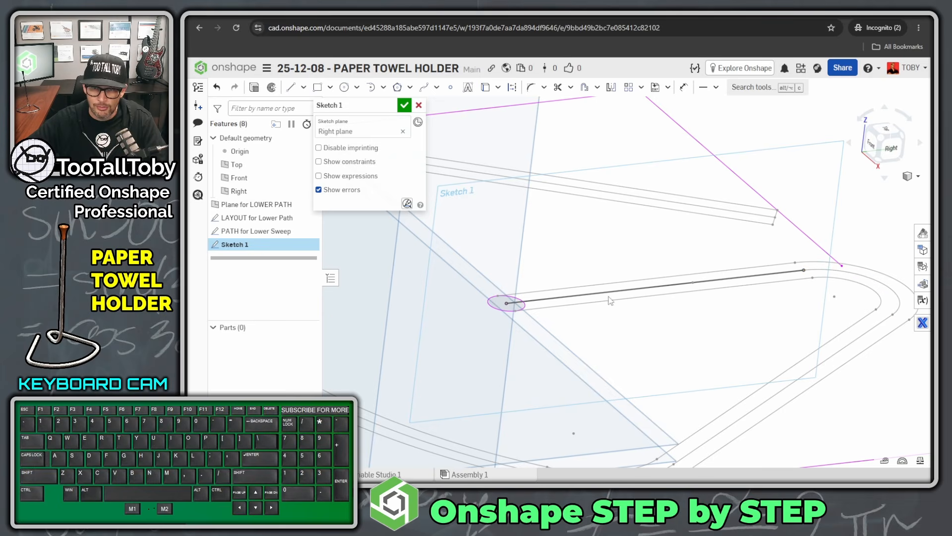
pyautogui.scroll(-5, 595, 273)
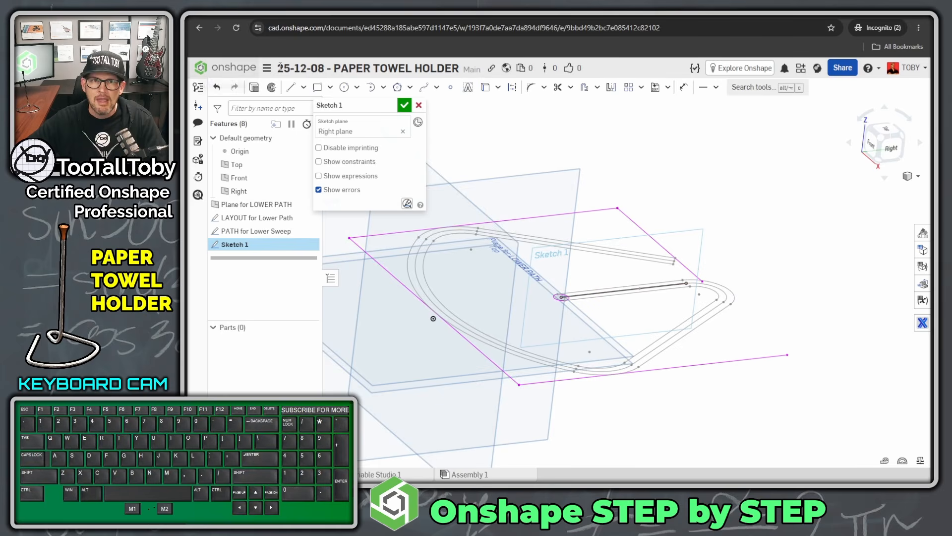
pyautogui.click(290, 86)
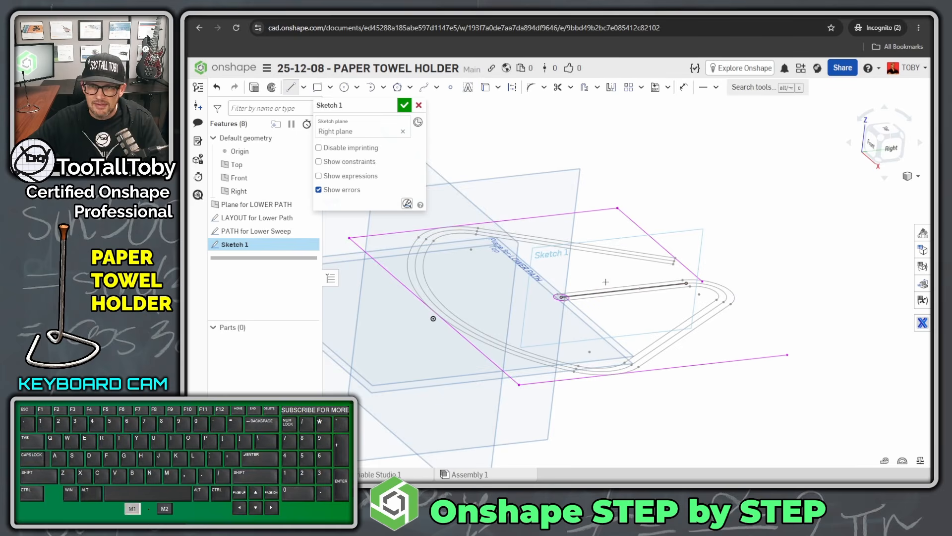
pyautogui.click(561, 296)
pyautogui.scroll(-5, 578, 224)
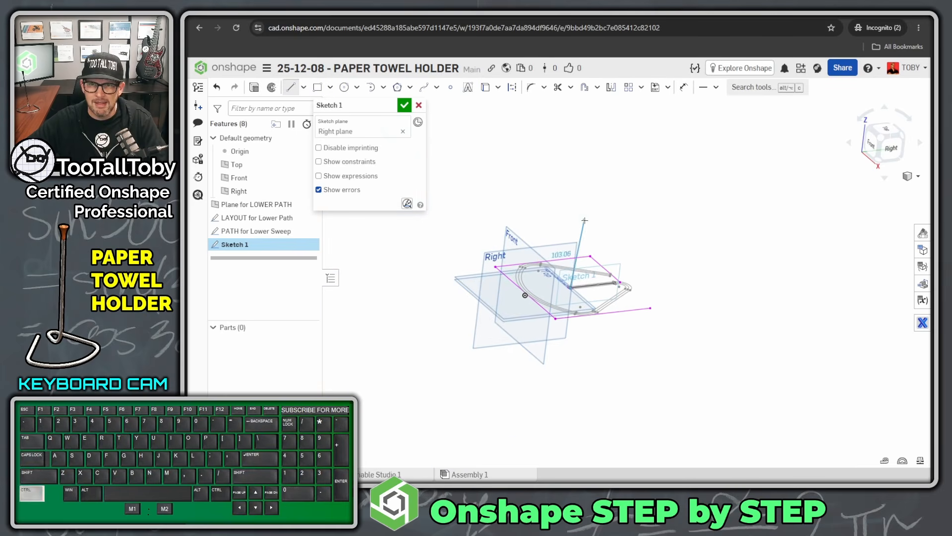
pyautogui.click(585, 149)
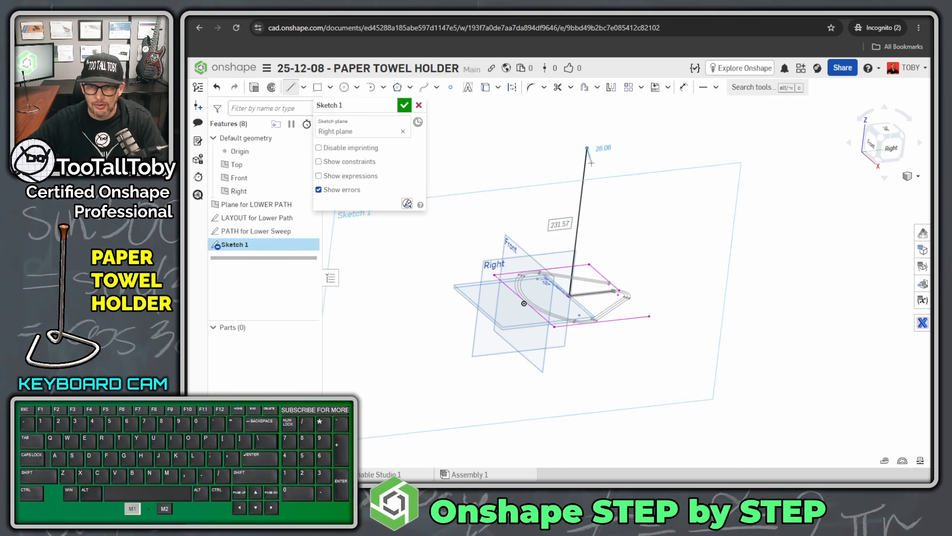
pyautogui.press('Escape')
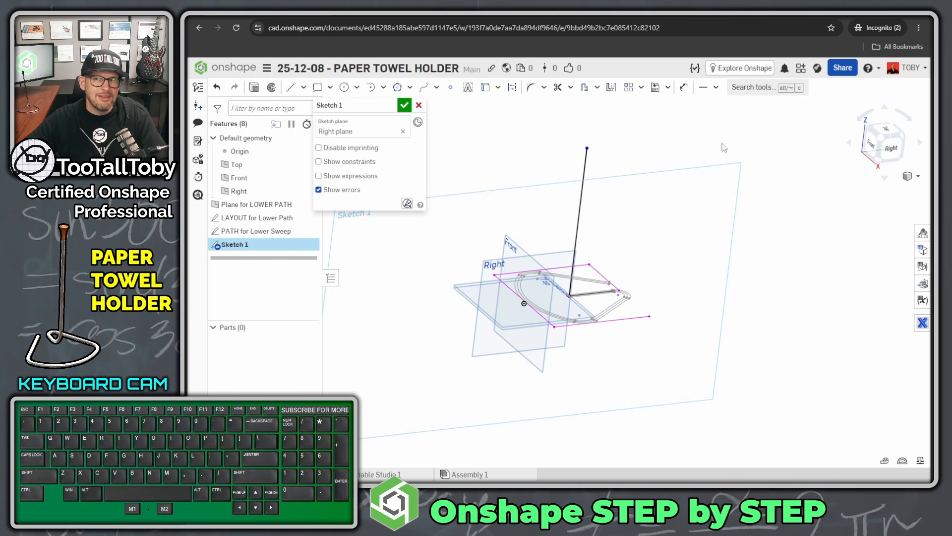
# Check the floor-to-tip rod height in the PDF drawing's front view, marking the floor line and the rod tip
pyautogui.moveTo(933, 50); pyautogui.dragTo(473, 21)
pyautogui.hotkey('alt', '1')
pyautogui.click(438, 400)
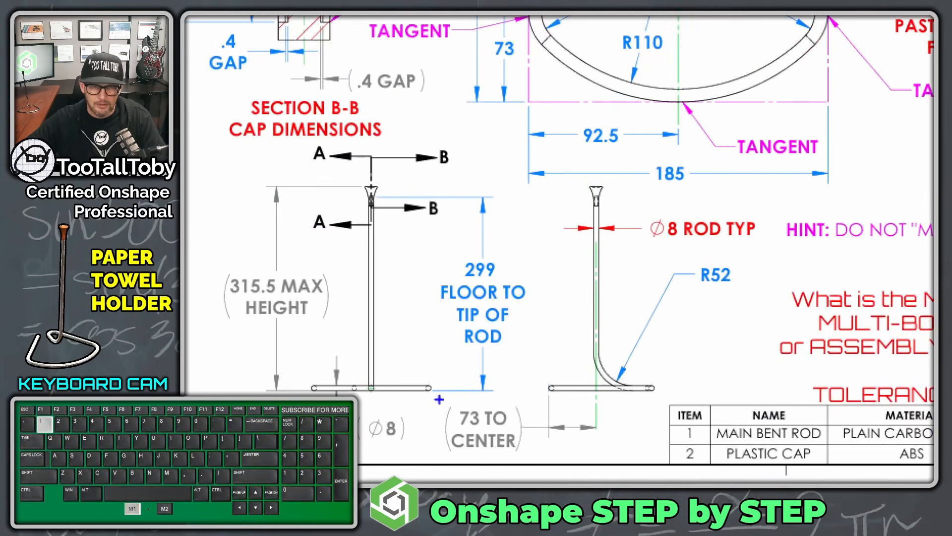
pyautogui.moveTo(421, 394); pyautogui.dragTo(530, 394)
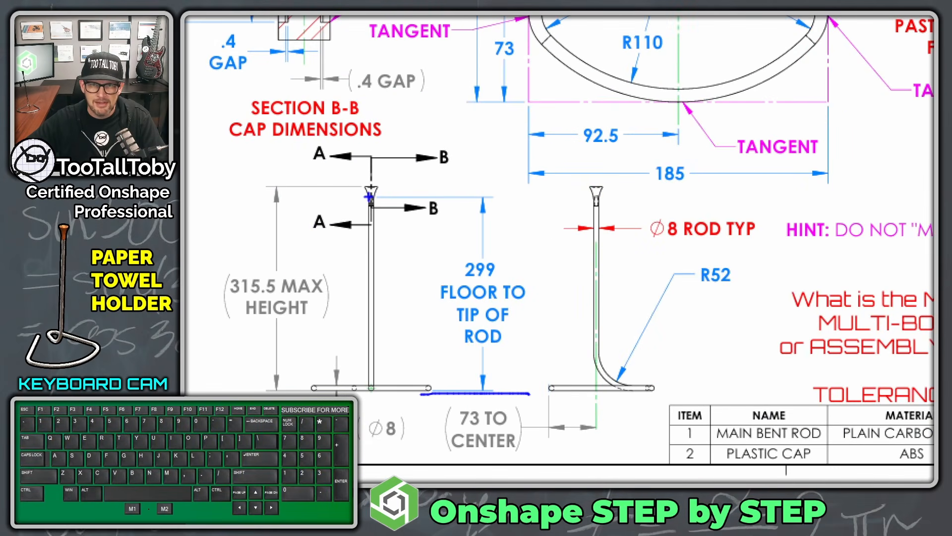
pyautogui.moveTo(369, 197); pyautogui.dragTo(528, 196)
pyautogui.moveTo(494, 240)
pyautogui.mouseDown()
pyautogui.moveTo(443, 271)
pyautogui.moveTo(492, 237)
pyautogui.moveTo(460, 242)
pyautogui.mouseUp()
pyautogui.hotkey('alt', '1')
pyautogui.moveTo(487, 29)
pyautogui.mouseDown()
pyautogui.moveTo(680, 46)
pyautogui.moveTo(951, 45)
pyautogui.mouseUp()
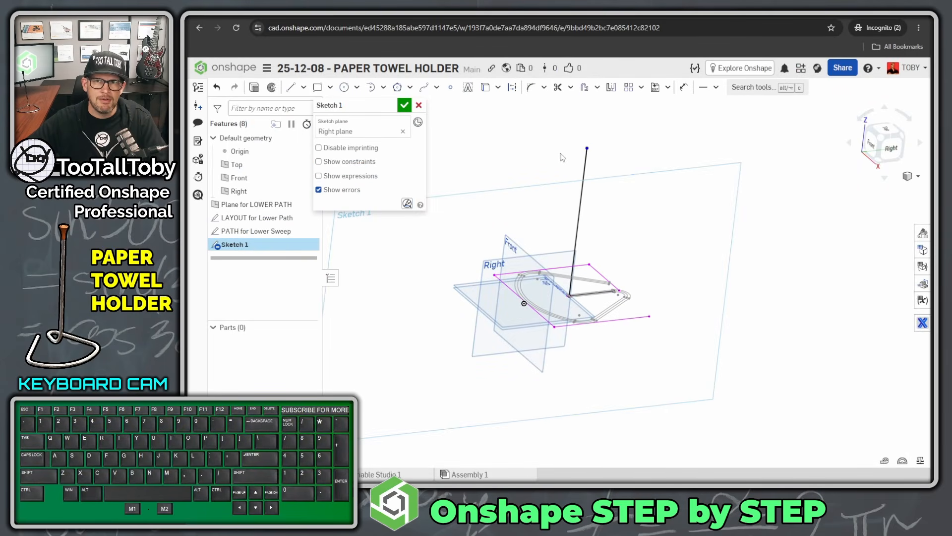
# Dimension the height from the Top plane to the upright line's upper endpoint with the variable #HEIGHT_OF_WIRE
pyautogui.click(684, 87)
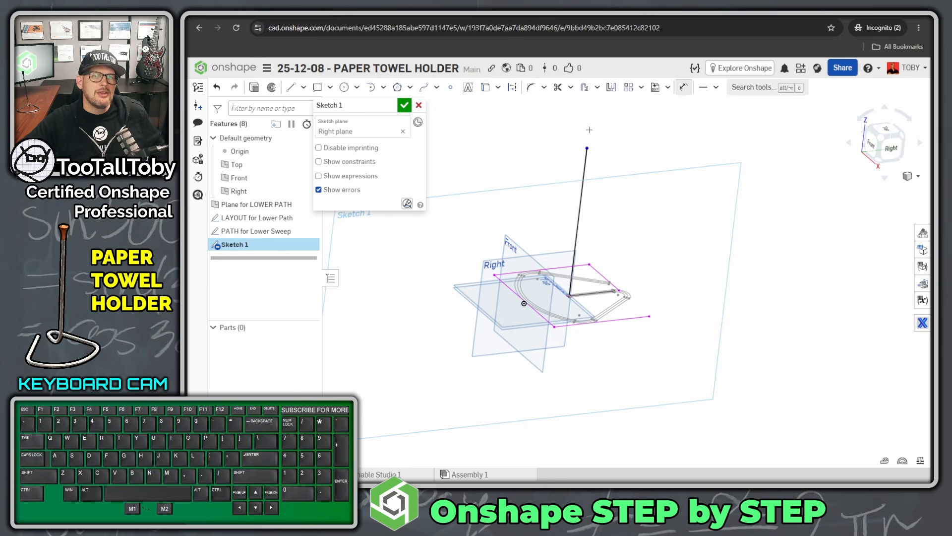
pyautogui.click(237, 165)
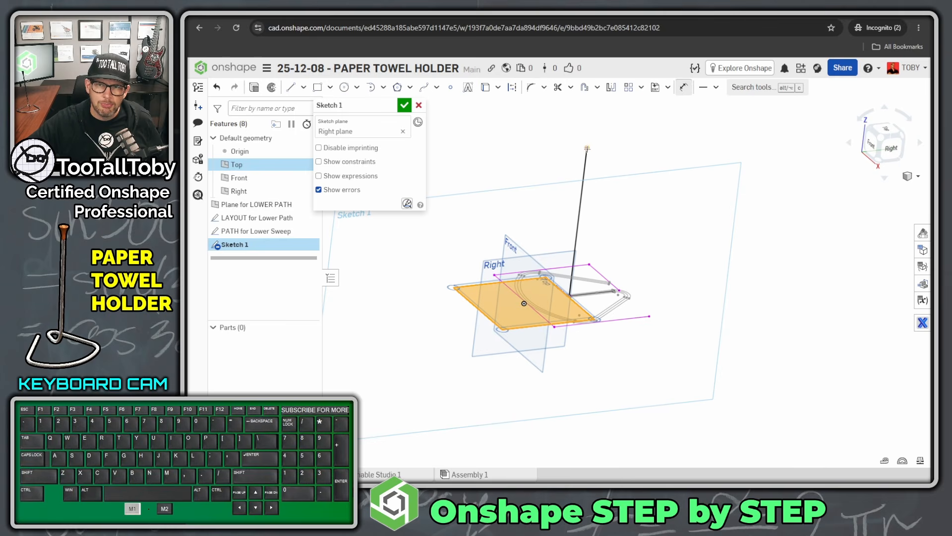
pyautogui.click(588, 148)
pyautogui.click(683, 202)
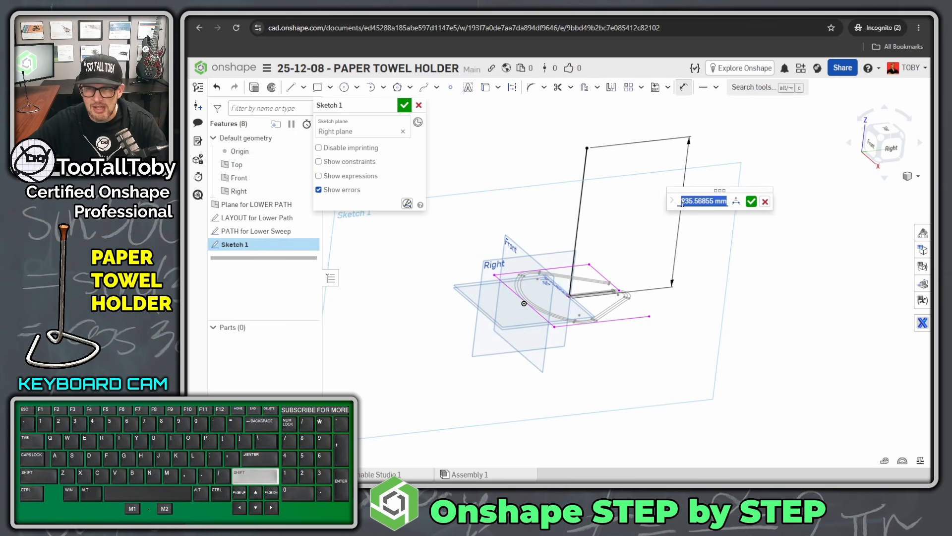
pyautogui.write('#')
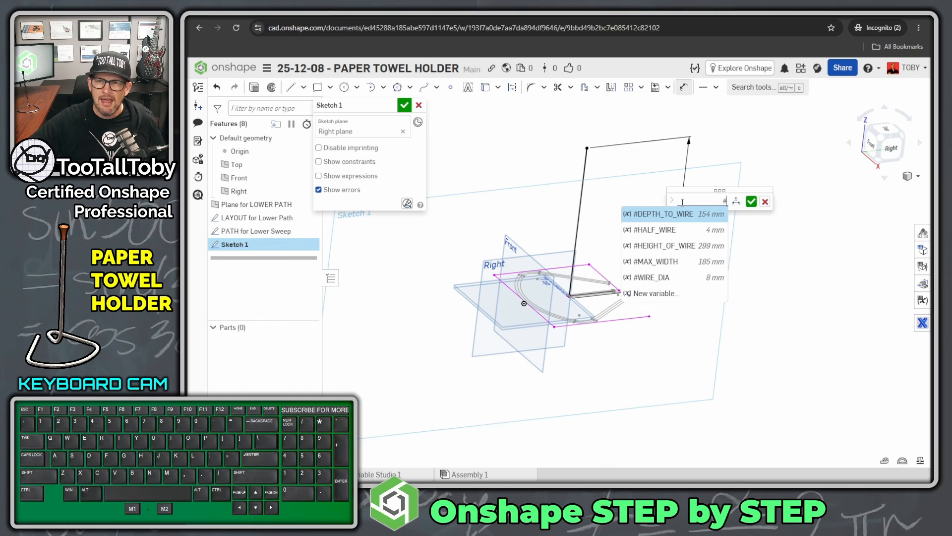
pyautogui.press('Down')
pyautogui.press('Down')
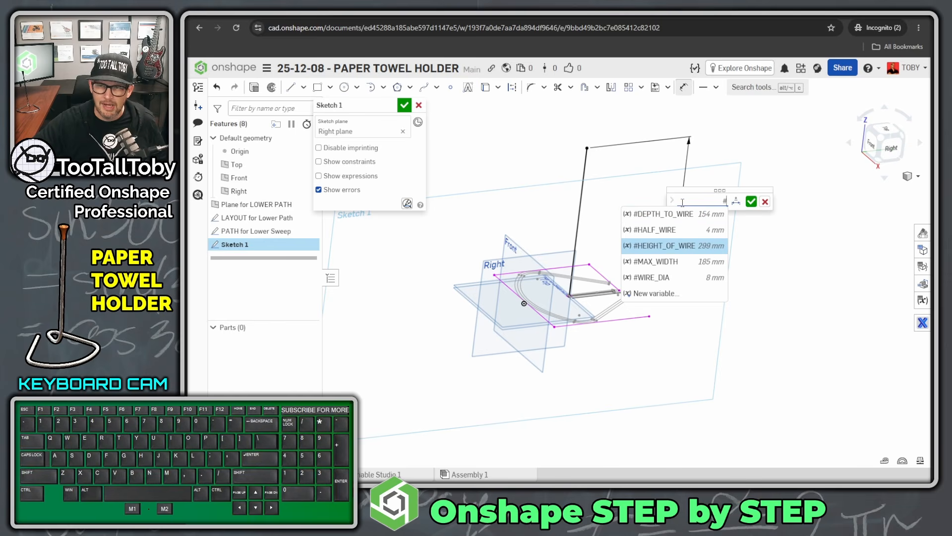
pyautogui.press('Return')
pyautogui.press('Return')
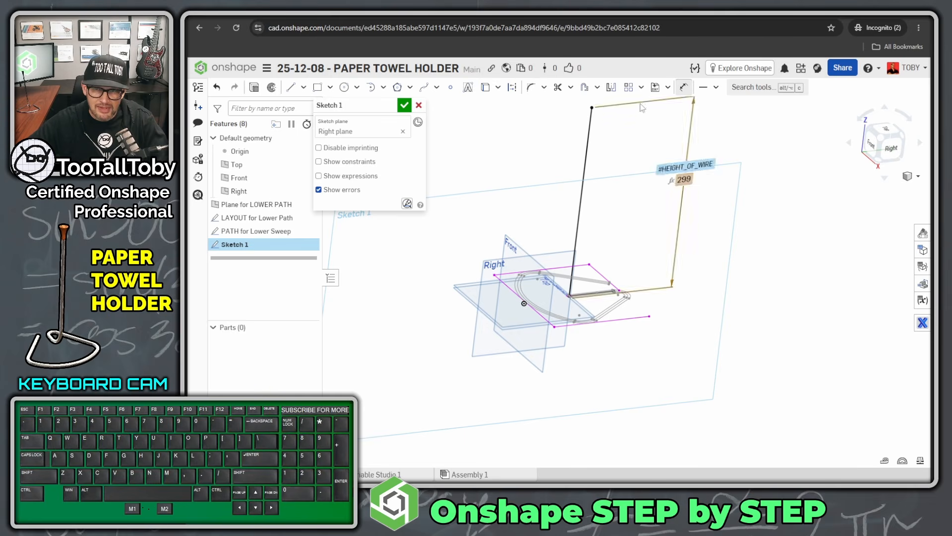
# Add a sketch fillet at the corner between the central leg line and the upright line
pyautogui.hotkey('alt', '1')
pyautogui.click(496, 66)
pyautogui.moveTo(504, 68)
pyautogui.mouseDown()
pyautogui.moveTo(451, 115)
pyautogui.moveTo(485, 73)
pyautogui.mouseUp()
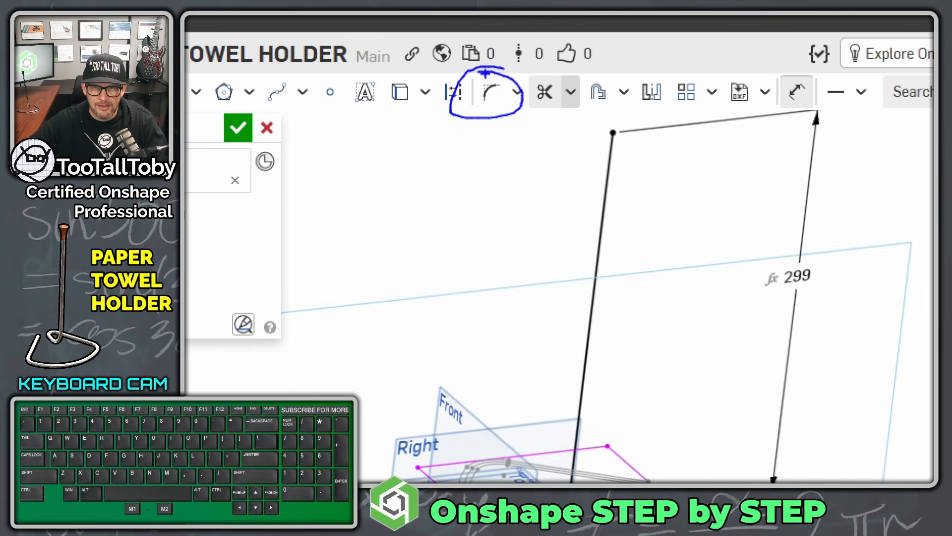
pyautogui.hotkey('alt', '1')
pyautogui.click(531, 89)
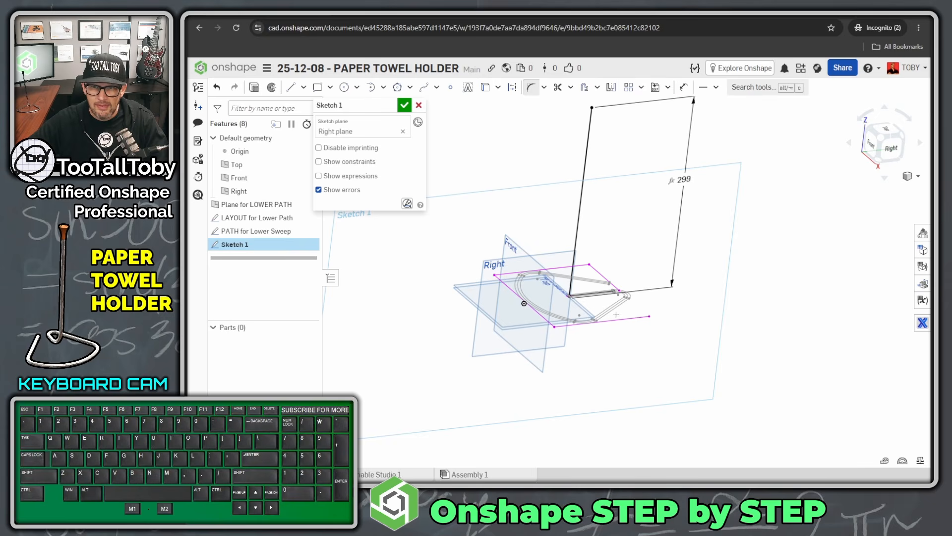
pyautogui.click(592, 293)
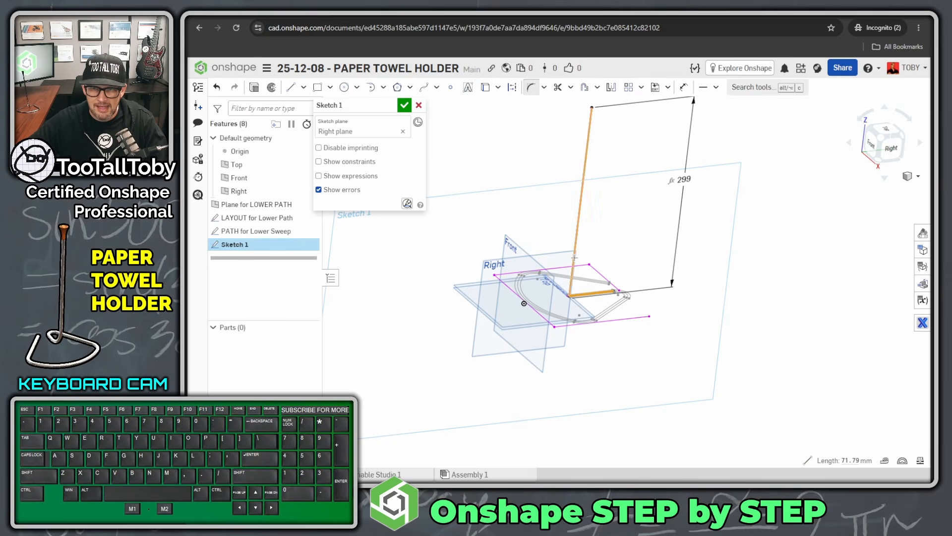
pyautogui.click(574, 256)
pyautogui.scroll(5, 570, 278)
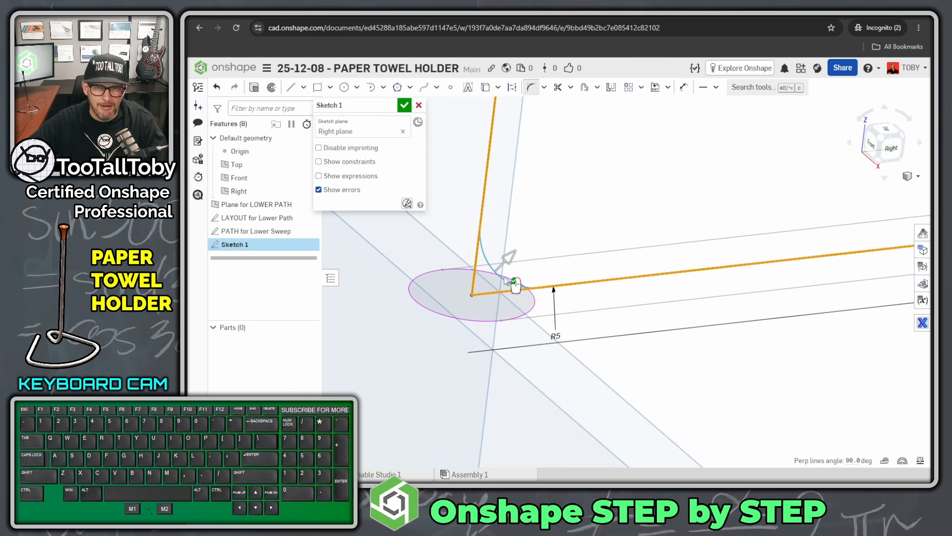
pyautogui.scroll(-5, 508, 280)
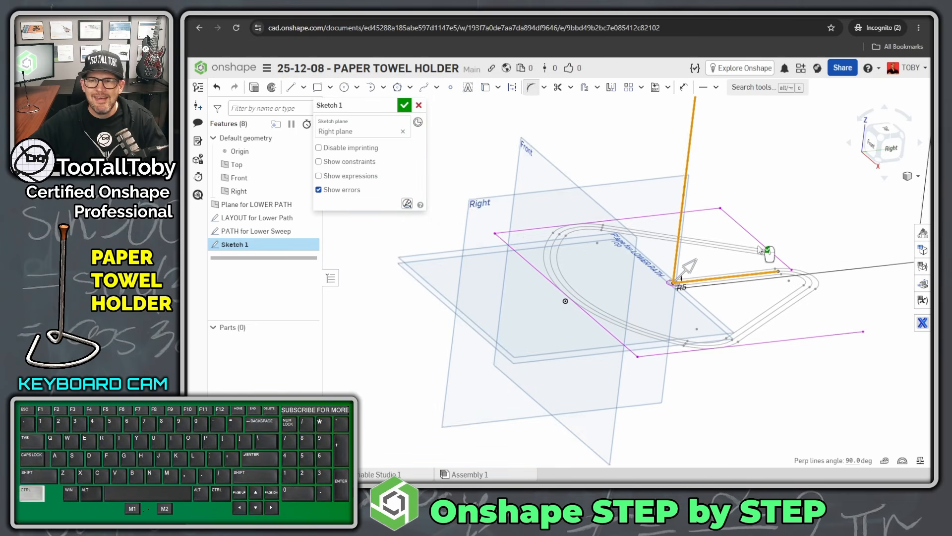
pyautogui.keyDown('ctrl'); pyautogui.moveTo(767, 253); pyautogui.dragTo(693, 306, button='right'); pyautogui.keyUp('ctrl')
pyautogui.click(701, 202)
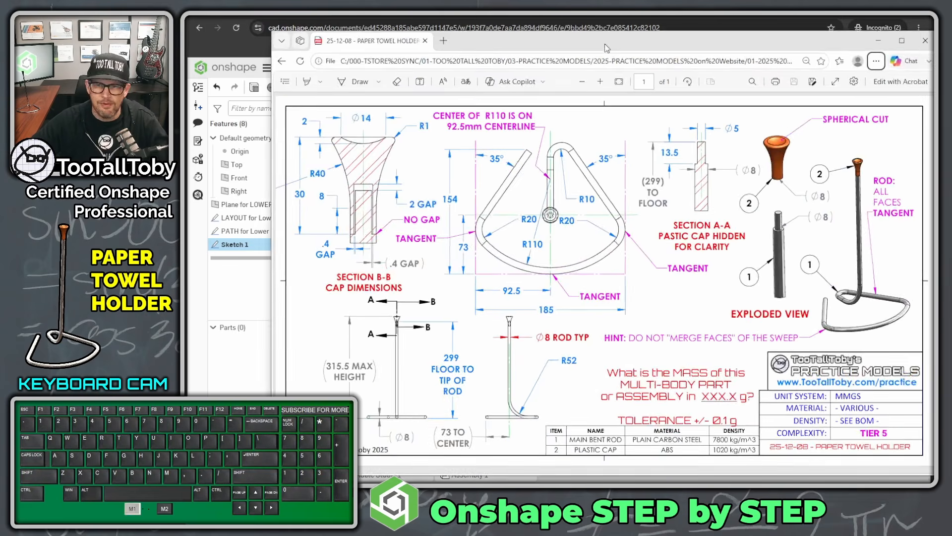
# Examine the upright's bend radius in the PDF's side view, annotating the centerline radius as #HALF_WIRE + 52
pyautogui.hotkey('alt', '1')
pyautogui.moveTo(570, 349); pyautogui.dragTo(606, 349)
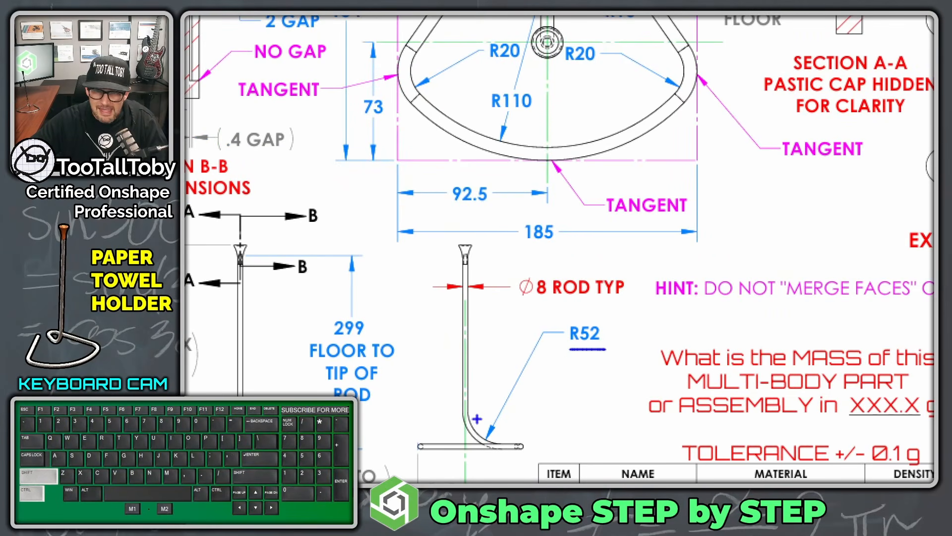
pyautogui.keyDown('ctrl'); pyautogui.keyDown('shift'); pyautogui.moveTo(475, 424); pyautogui.dragTo(530, 332); pyautogui.keyUp('shift'); pyautogui.keyUp('ctrl')
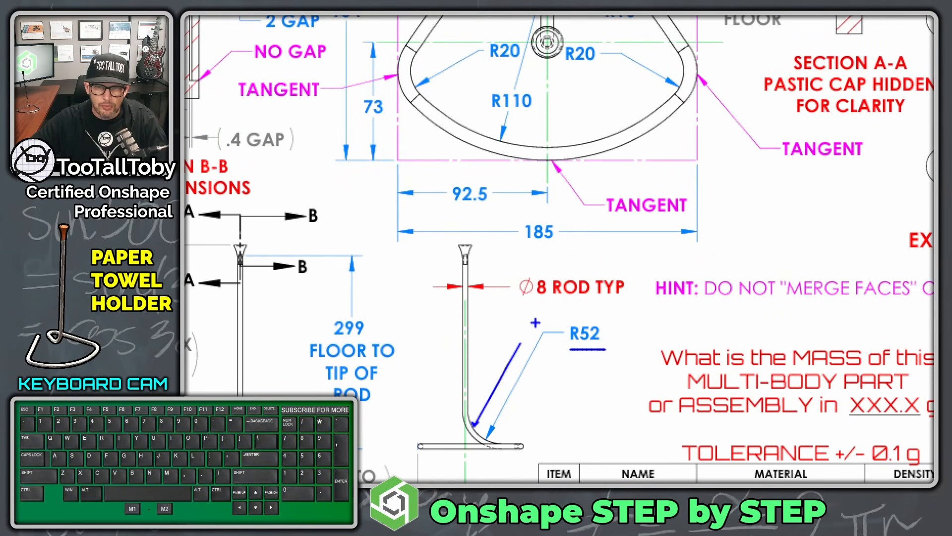
pyautogui.press('t')
pyautogui.click(518, 316)
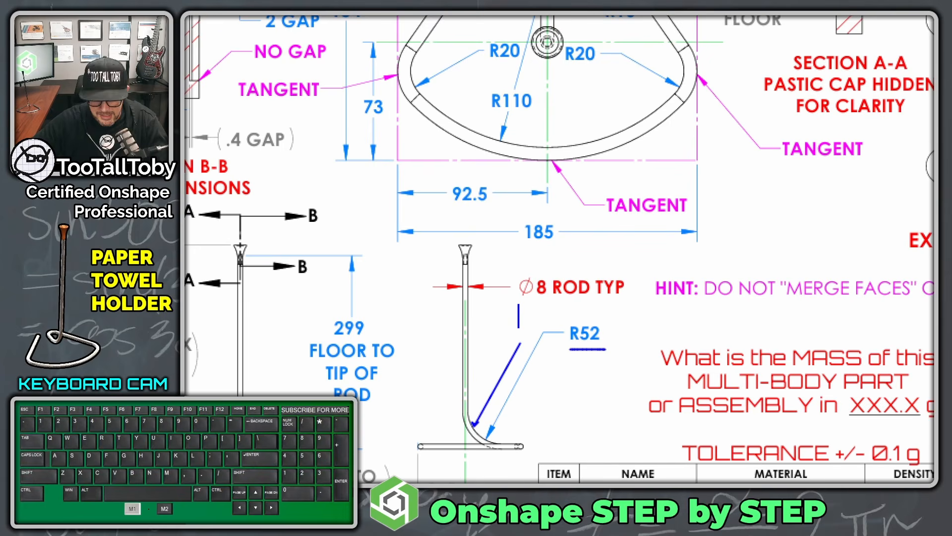
pyautogui.write('#H')
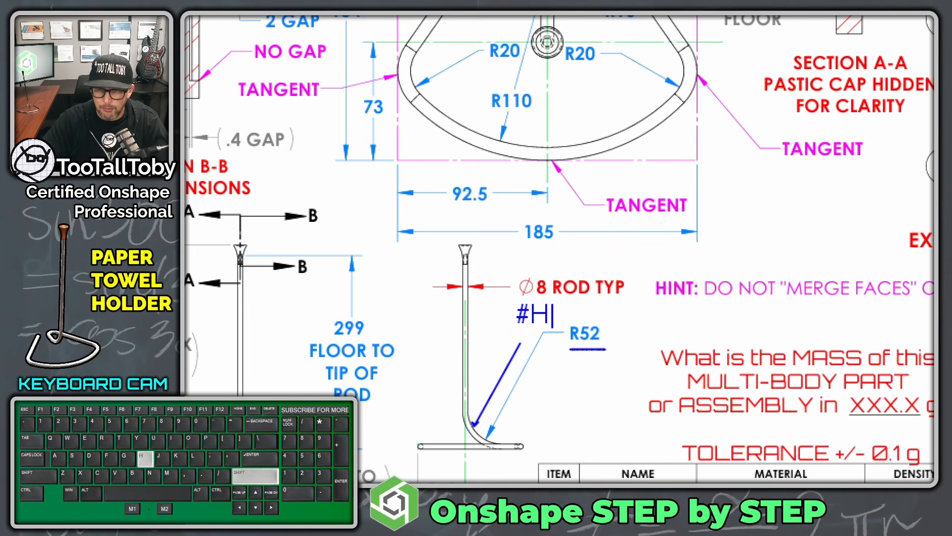
pyautogui.write('ALF_WIURE')
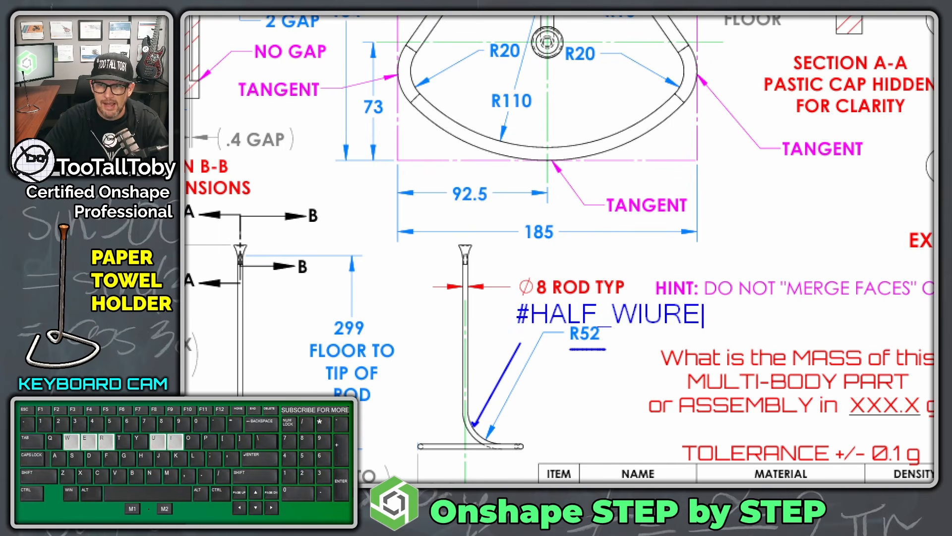
pyautogui.press('BackSpace')
pyautogui.press('BackSpace')
pyautogui.press('BackSpace')
pyautogui.write('RE + 52')
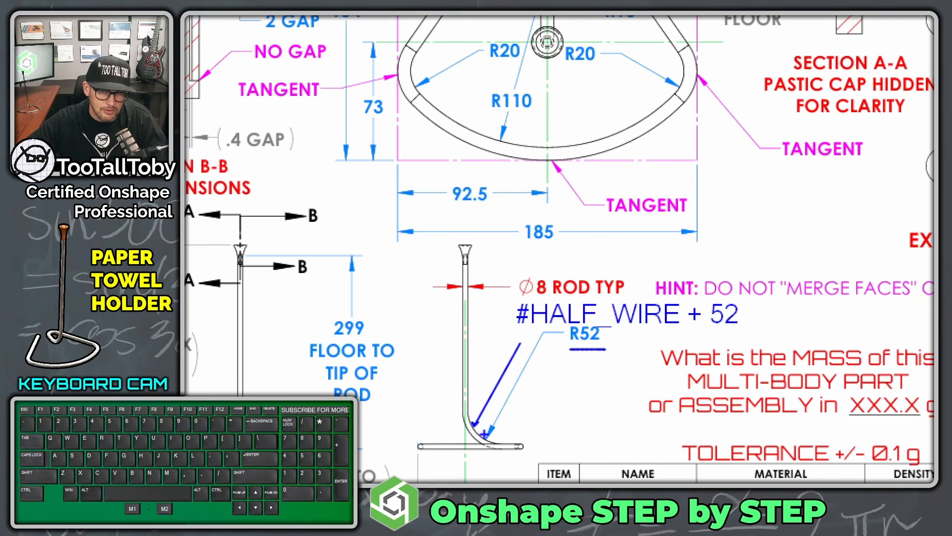
pyautogui.click(490, 443)
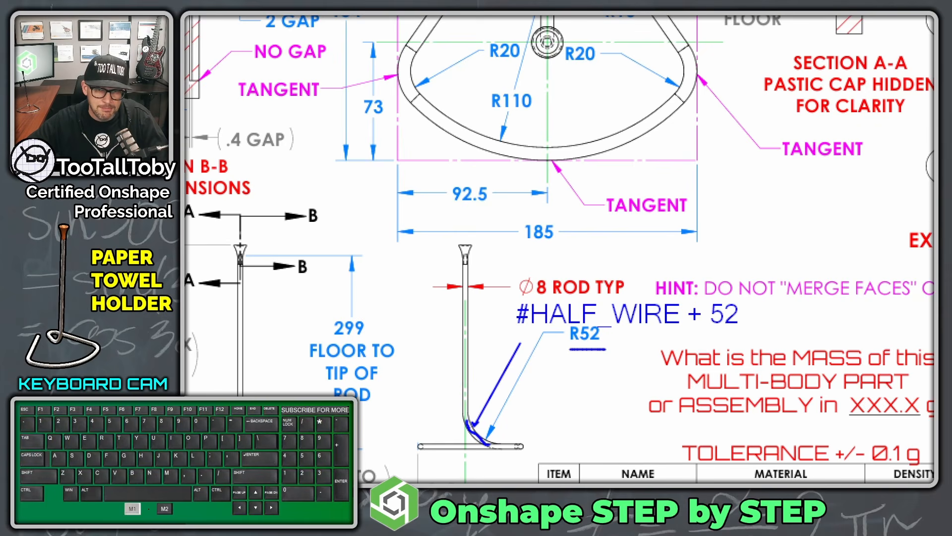
pyautogui.moveTo(464, 393); pyautogui.dragTo(464, 379)
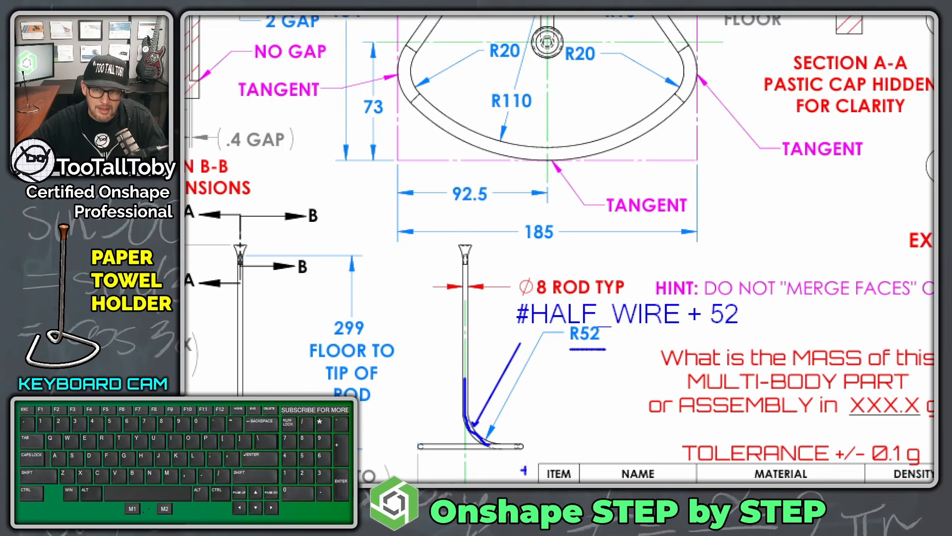
pyautogui.hotkey('alt', '1')
pyautogui.moveTo(532, 33); pyautogui.dragTo(951, 33)
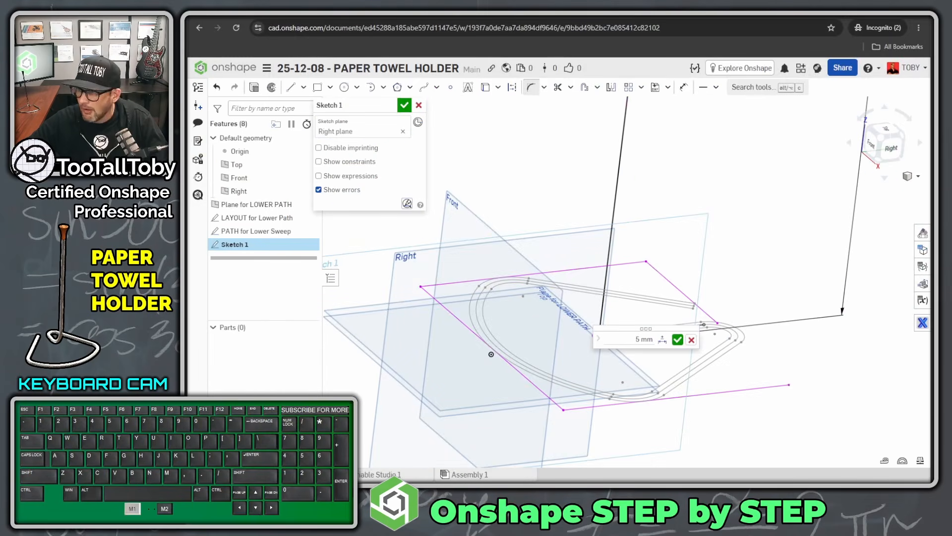
# Open the corner fillet's radius for editing
pyautogui.click(637, 339)
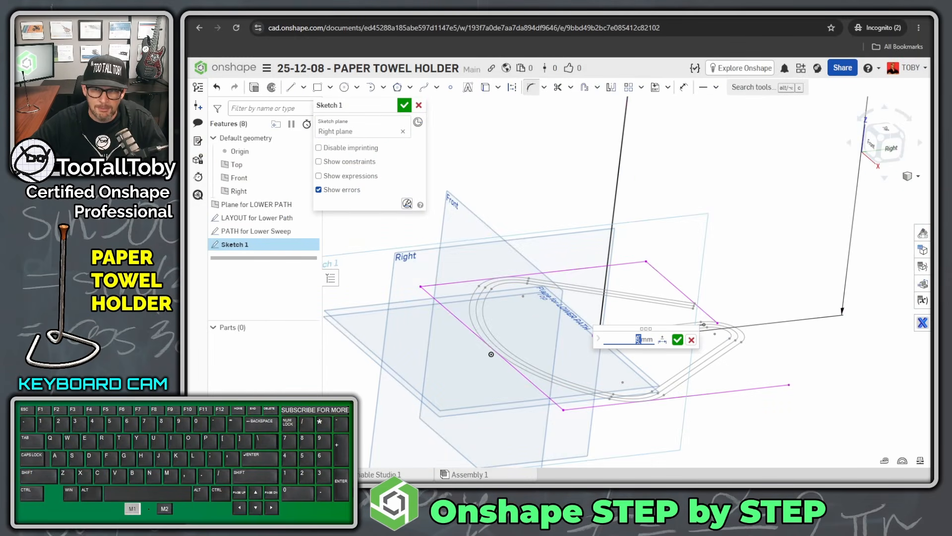
# Try to set the sketch fillet radius between the upright and base lines to #HALF_WIRE+52
pyautogui.press('BackSpace')
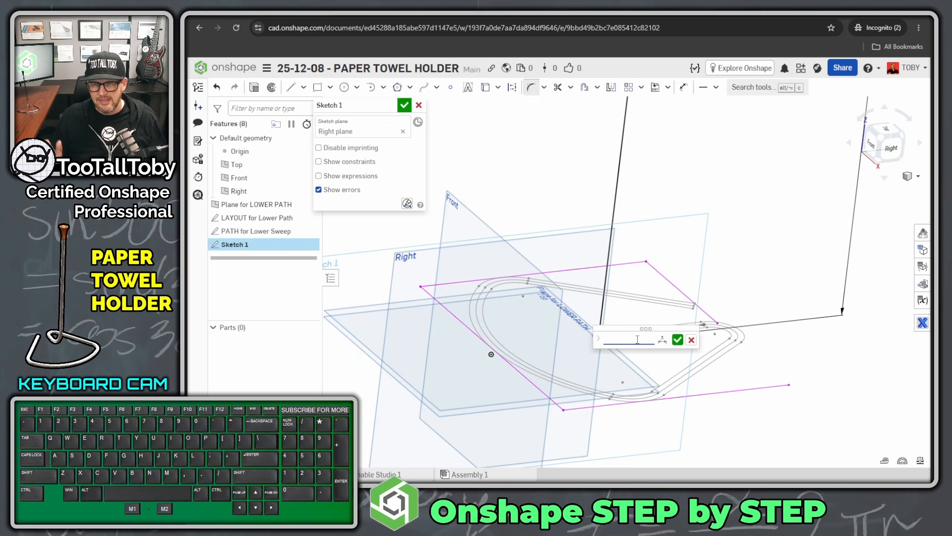
pyautogui.write('#')
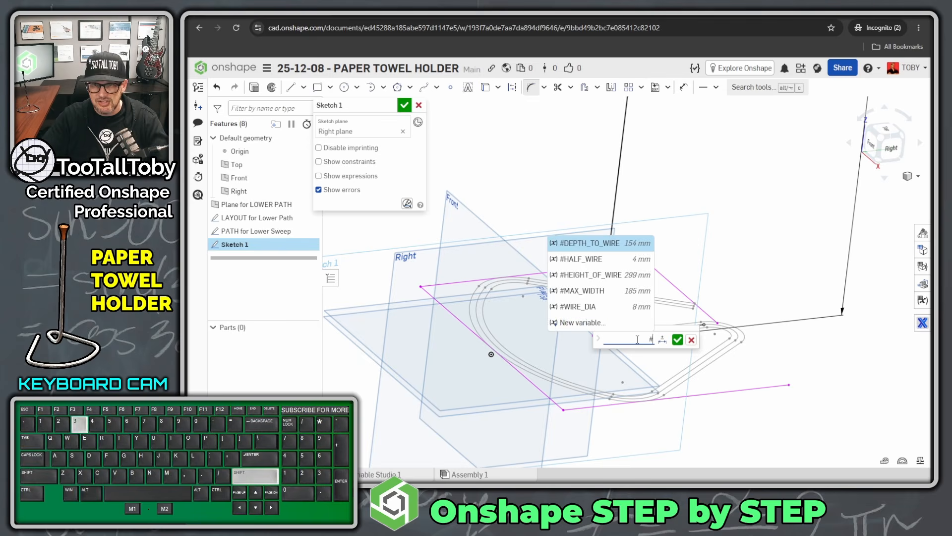
pyautogui.press('Down')
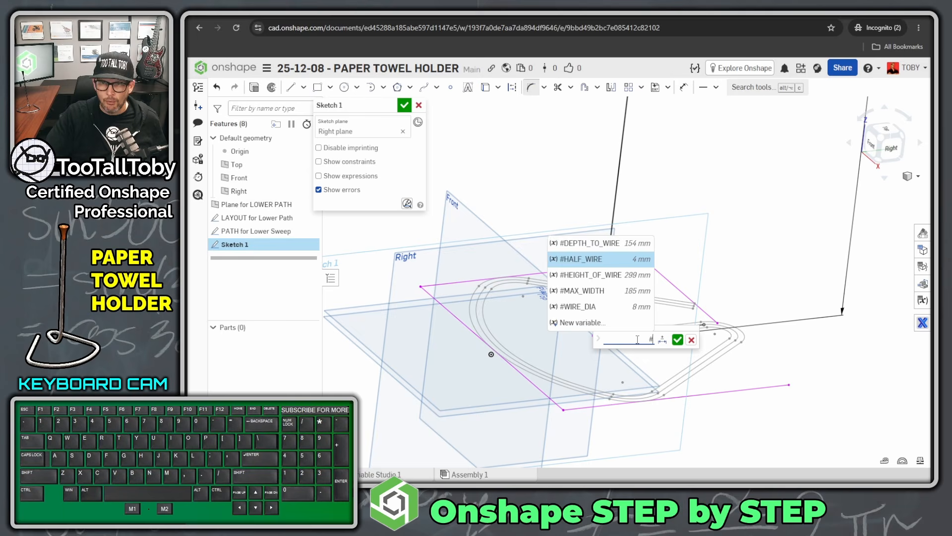
pyautogui.press('Return')
pyautogui.write('+')
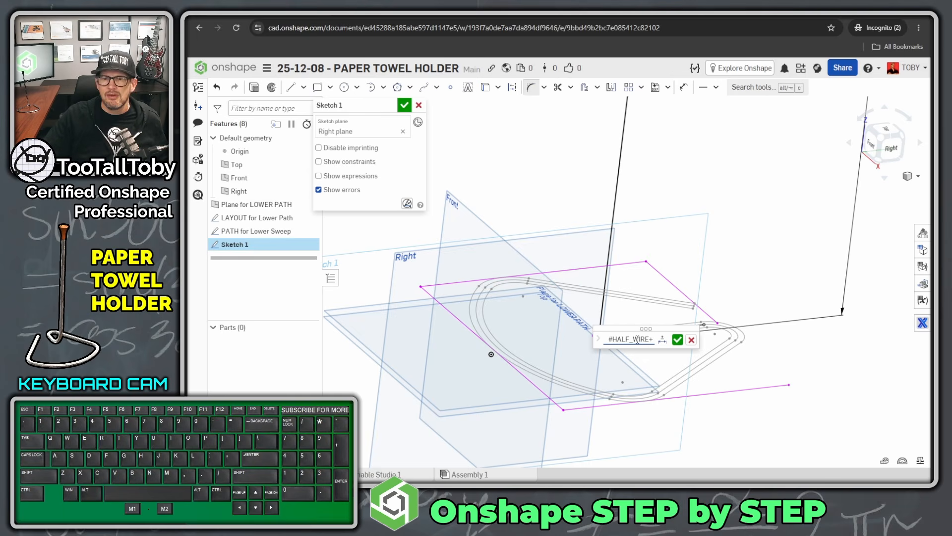
pyautogui.write('52')
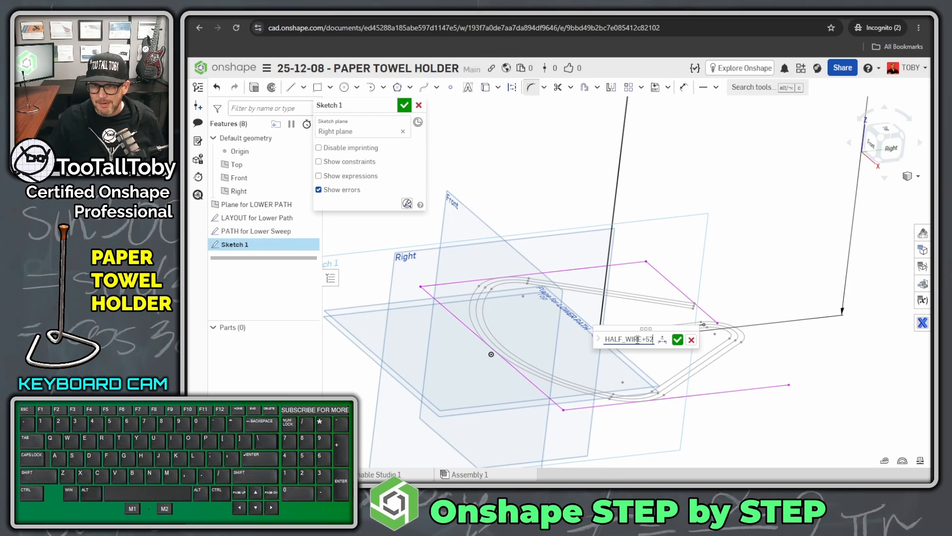
pyautogui.press('Return')
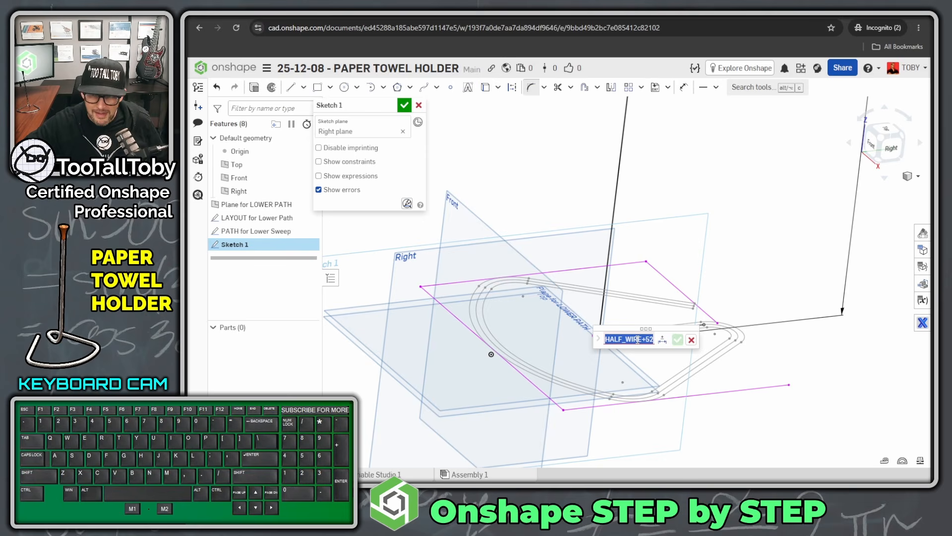
pyautogui.click(638, 340)
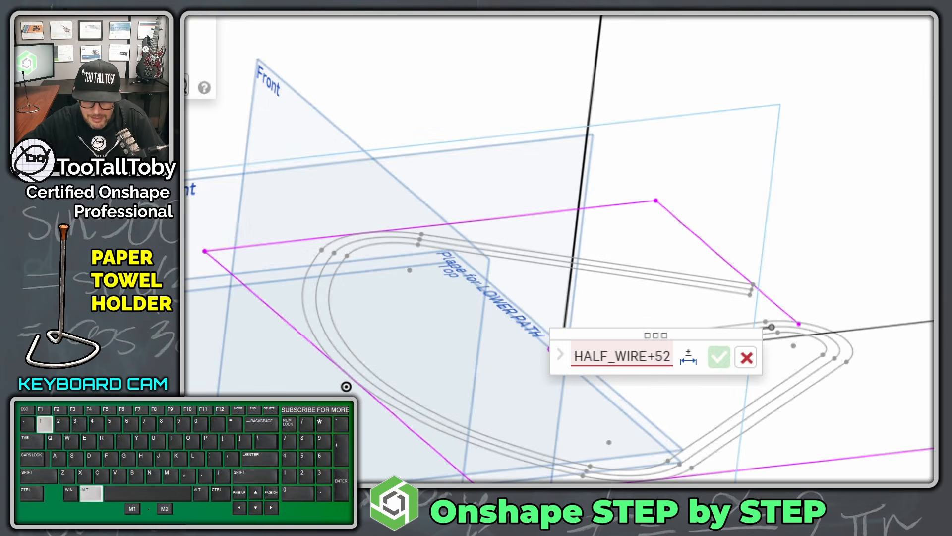
pyautogui.moveTo(569, 342); pyautogui.dragTo(626, 364)
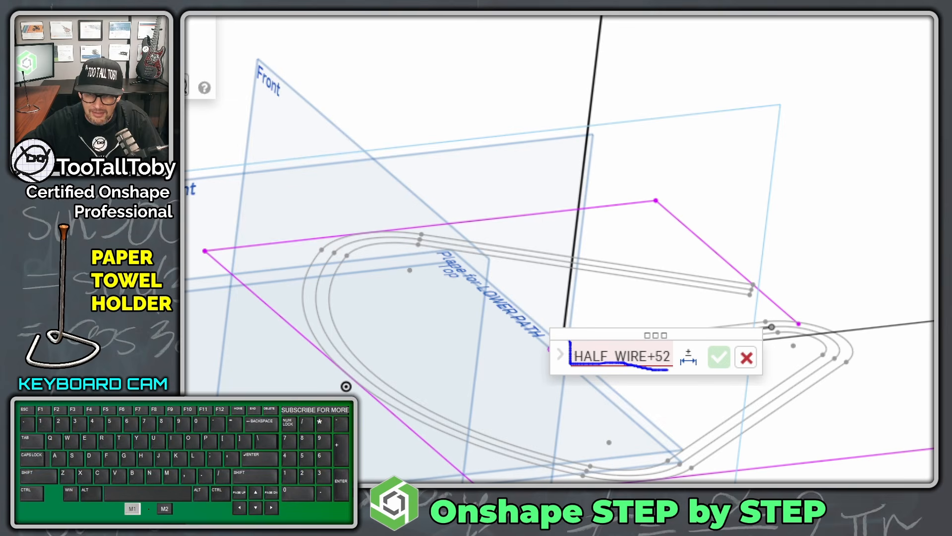
pyautogui.moveTo(678, 342); pyautogui.dragTo(549, 347)
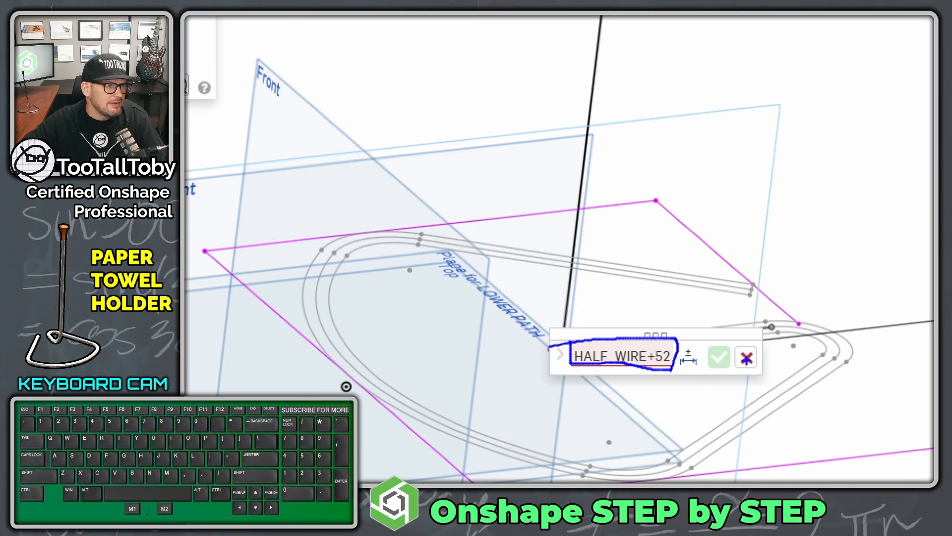
pyautogui.keyDown('ctrl'); pyautogui.keyDown('shift'); pyautogui.moveTo(675, 341); pyautogui.dragTo(752, 242); pyautogui.keyUp('shift'); pyautogui.keyUp('ctrl')
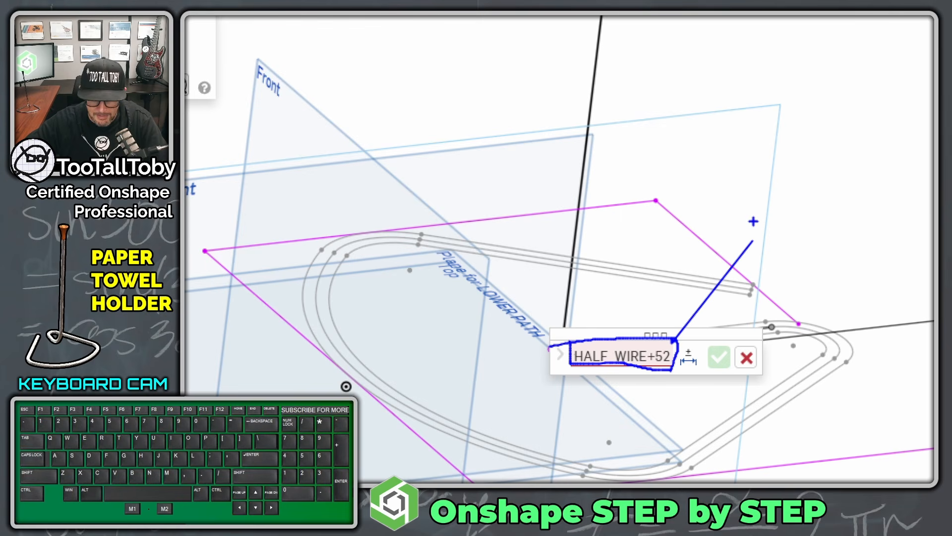
pyautogui.press('t')
pyautogui.click(765, 234)
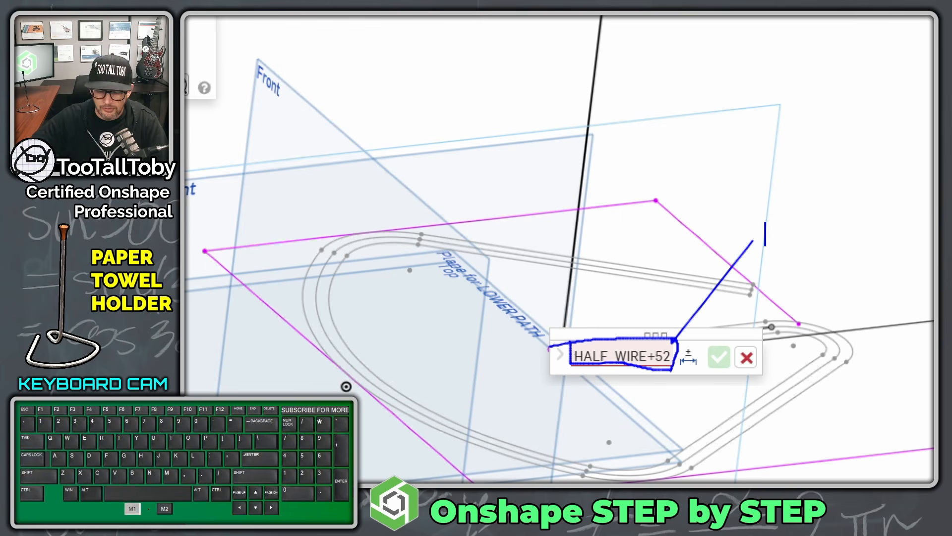
pyautogui.write('unit s')
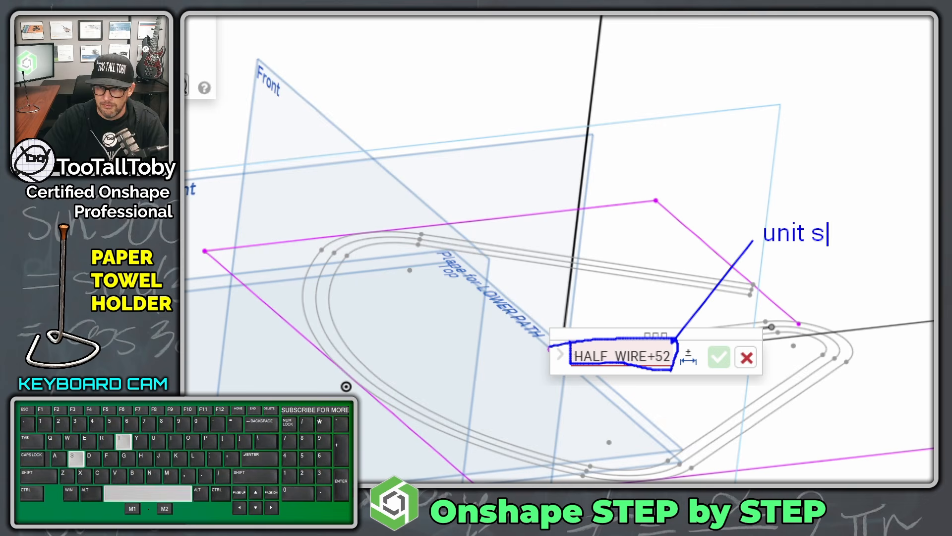
pyautogui.write('ystem ')
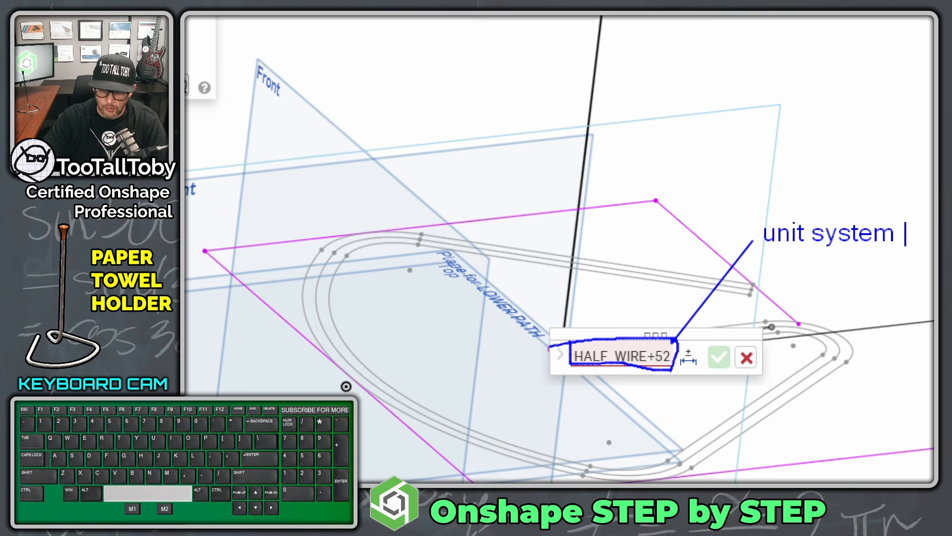
pyautogui.write('= ,')
pyautogui.press('BackSpace')
pyautogui.write('m')
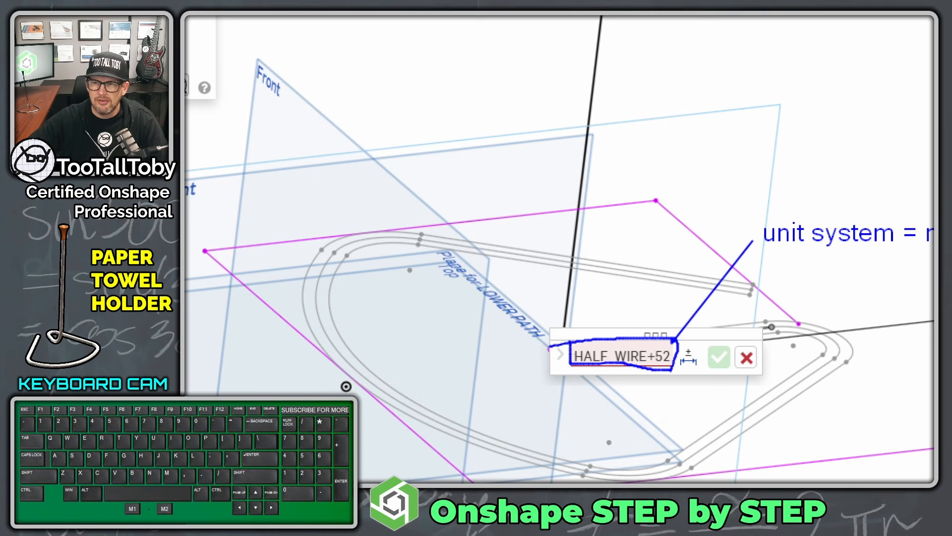
pyautogui.click(771, 330)
pyautogui.rightClick(772, 330)
pyautogui.click(771, 330)
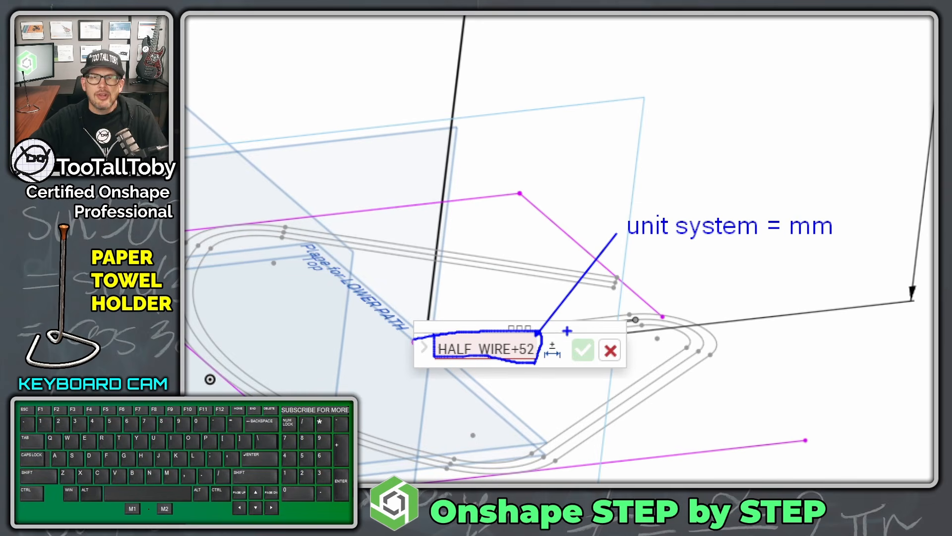
pyautogui.hotkey('alt', '1')
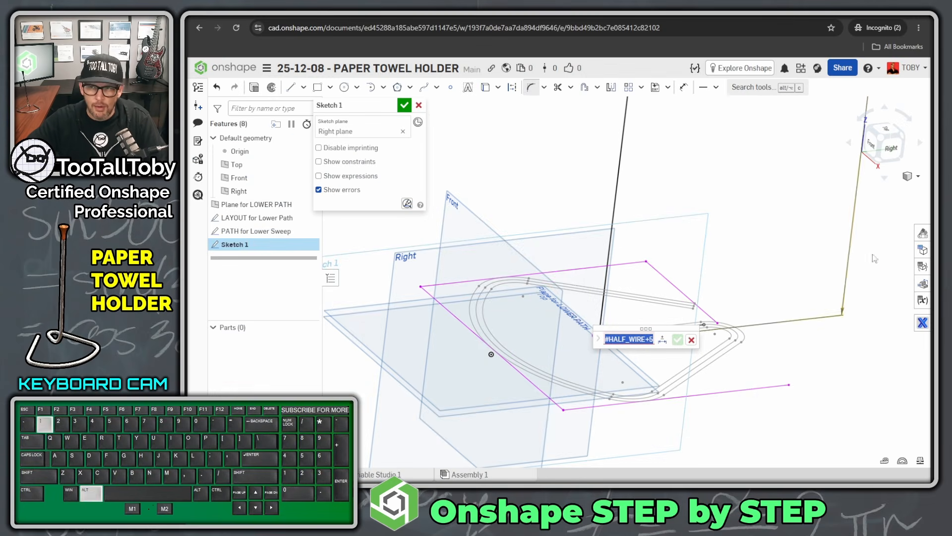
# Check the HALF_WIRE variable's units, then complete the sketch fillet radius expression as #HALF_WIRE+52 mm and apply it
pyautogui.click(923, 301)
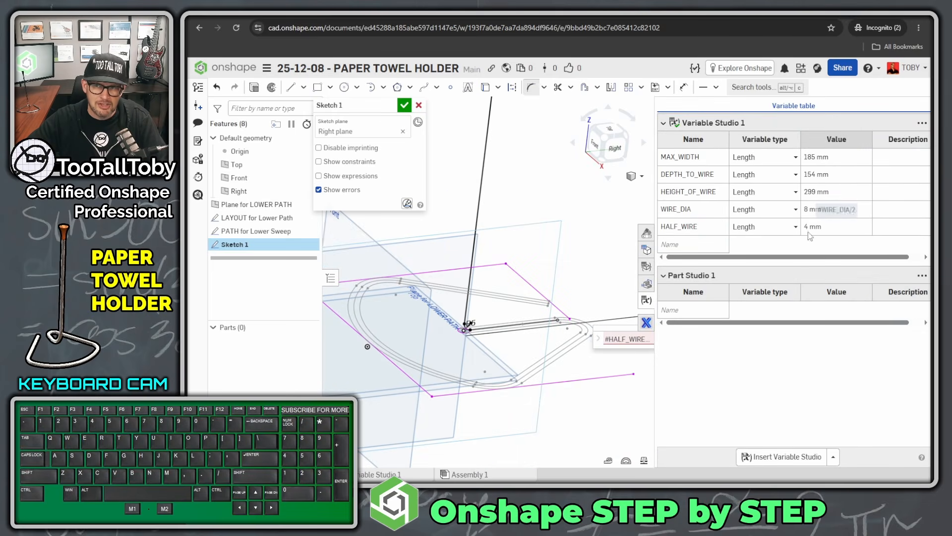
pyautogui.click(646, 322)
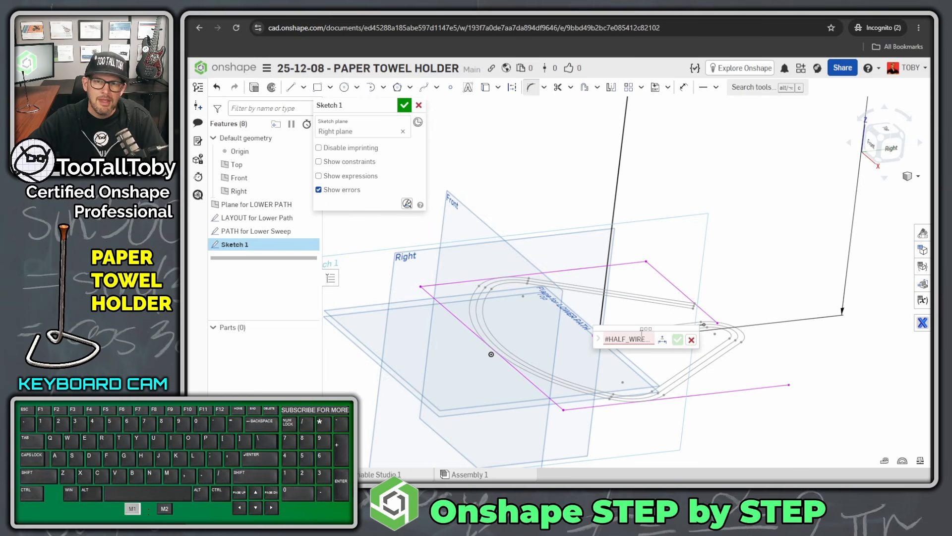
pyautogui.click(639, 339)
pyautogui.press('Right')
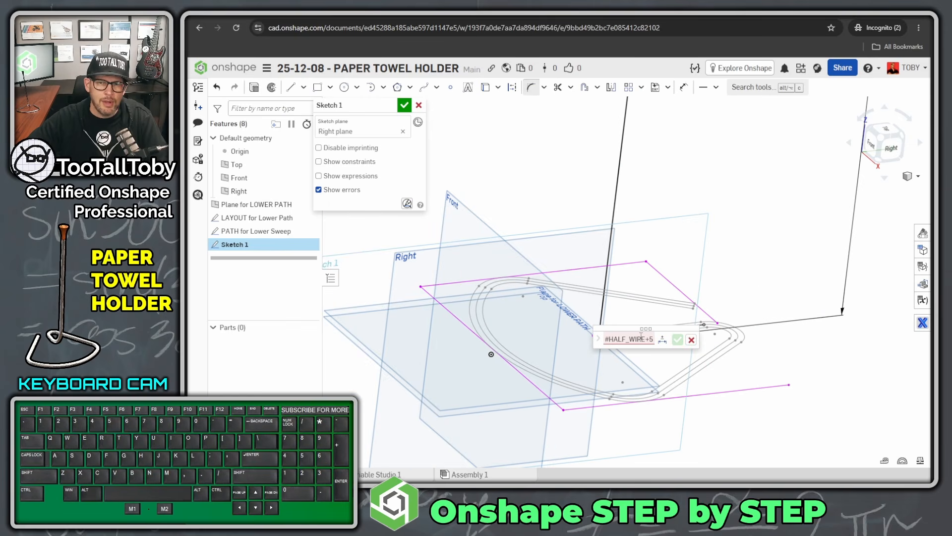
pyautogui.write('2')
pyautogui.press('Left')
pyautogui.press('Left')
pyautogui.press('Left')
pyautogui.press('Left')
pyautogui.press('Left')
pyautogui.press('Left')
pyautogui.press('Left')
pyautogui.press('Left')
pyautogui.press('Left')
pyautogui.press('Left')
pyautogui.press('Left')
pyautogui.press('Left')
pyautogui.press('Left')
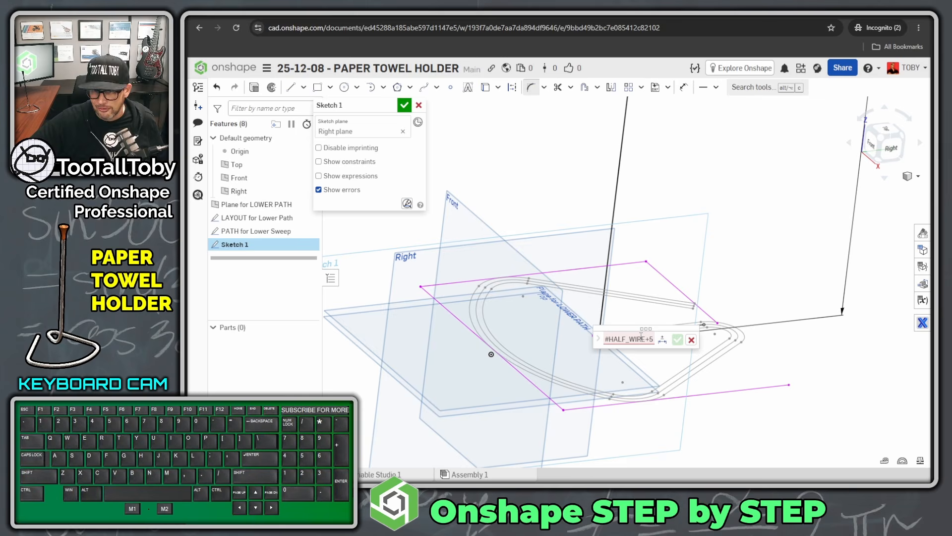
pyautogui.press('Right')
pyautogui.press('Right')
pyautogui.press('Right')
pyautogui.press('Right')
pyautogui.press('Right')
pyautogui.press('Right')
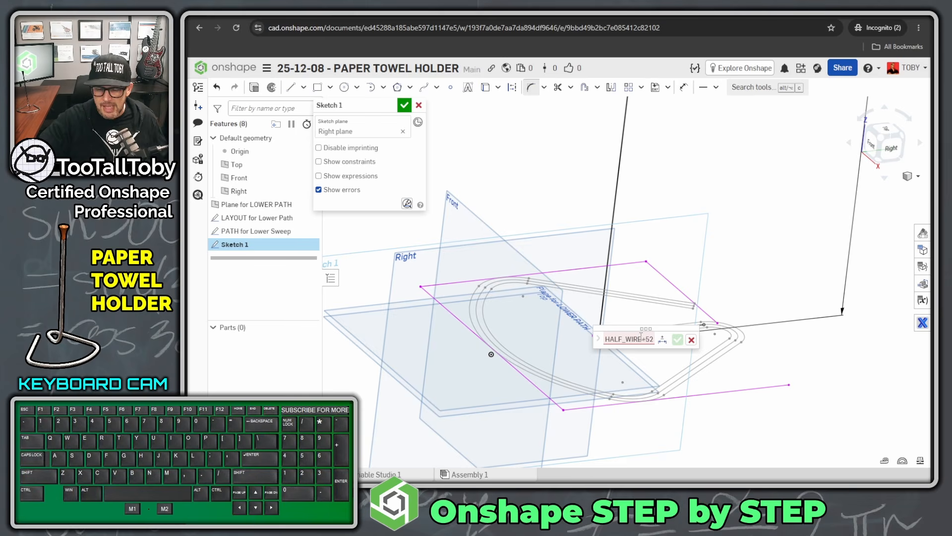
pyautogui.write('mm')
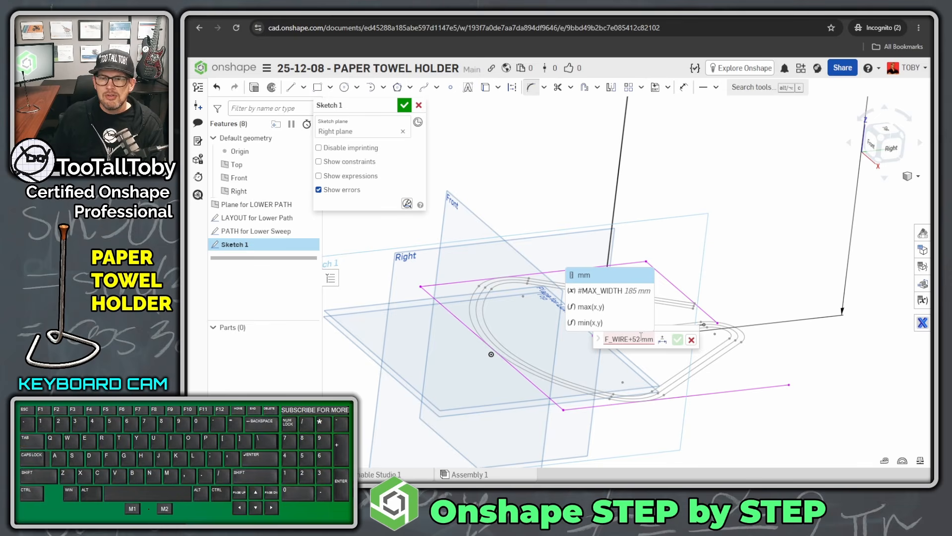
pyautogui.press('Left')
pyautogui.press('Left')
pyautogui.press('Right')
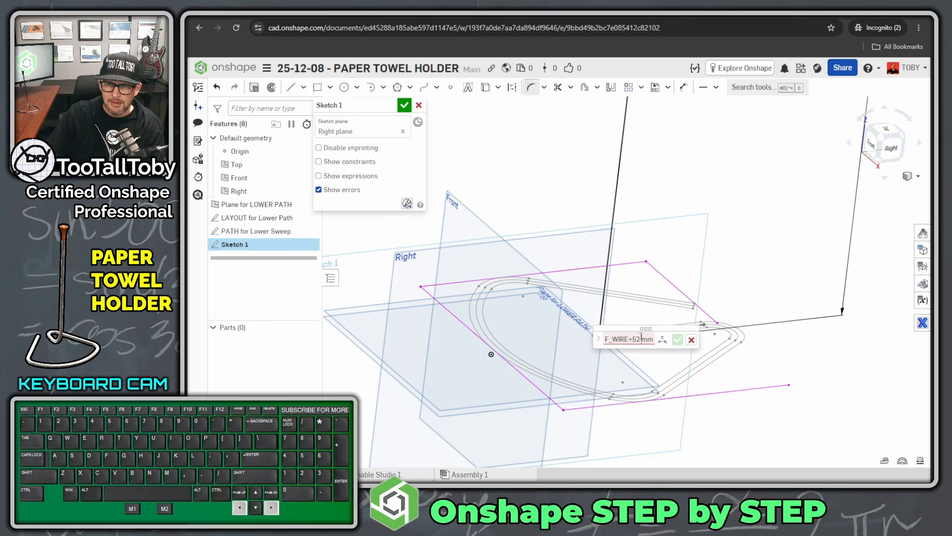
pyautogui.press('Return')
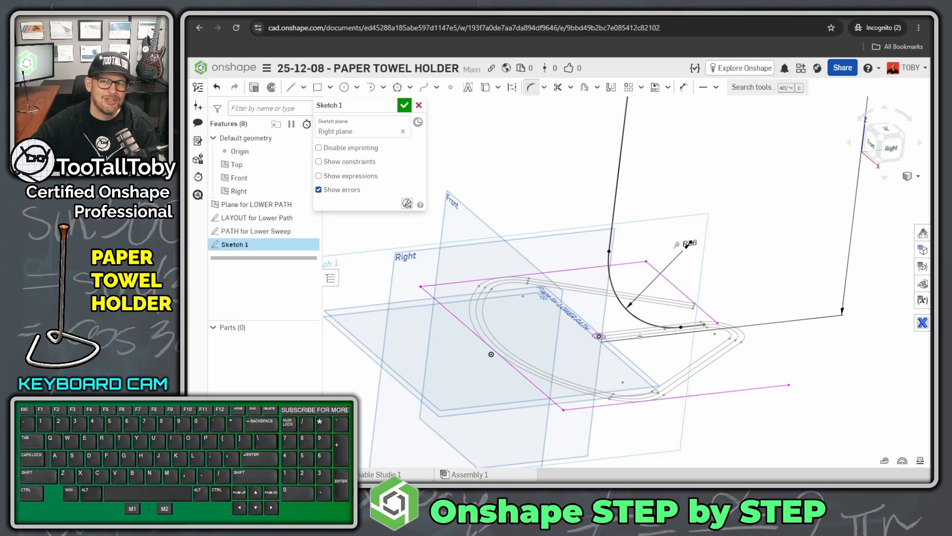
# Reposition the fillet's radius dimension closer to the arc and finish the sketch
pyautogui.moveTo(687, 244); pyautogui.dragTo(657, 269)
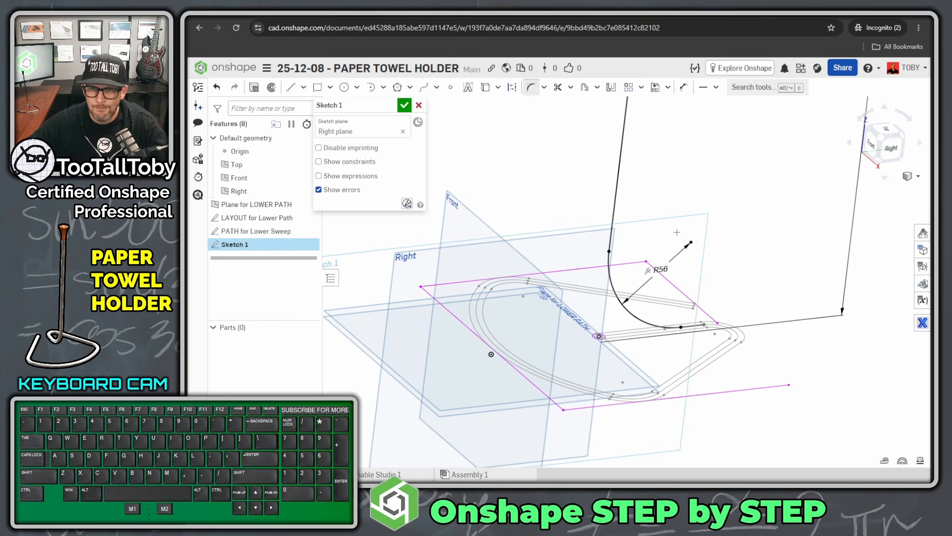
pyautogui.moveTo(666, 271)
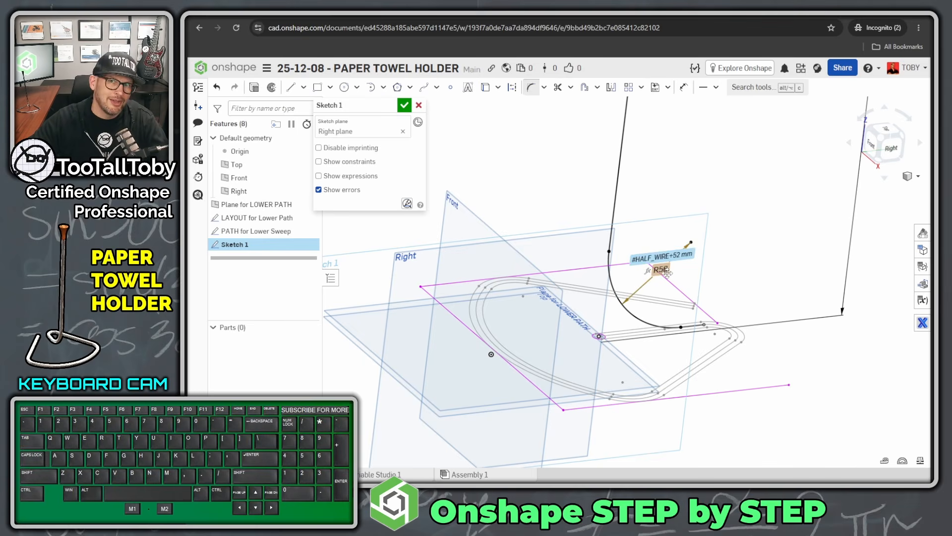
pyautogui.scroll(-5, 666, 272)
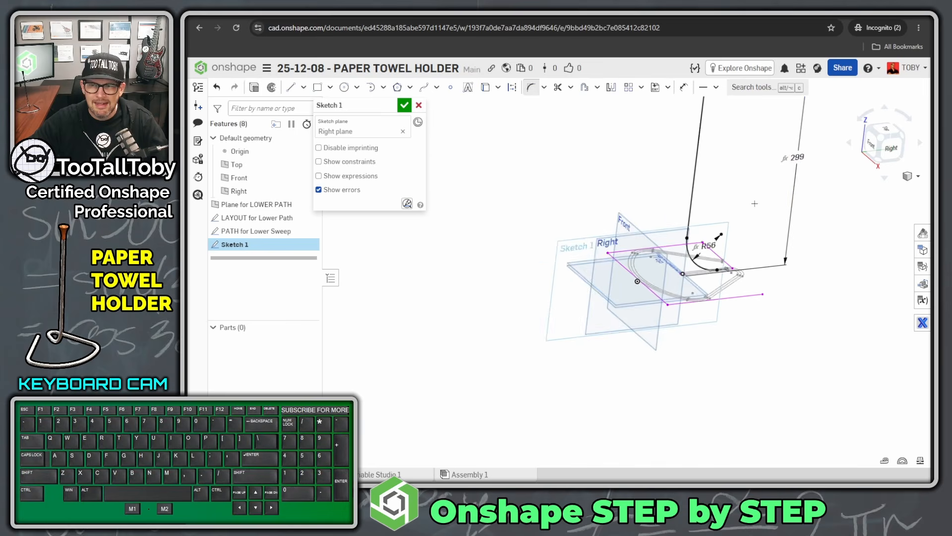
pyautogui.press('f')
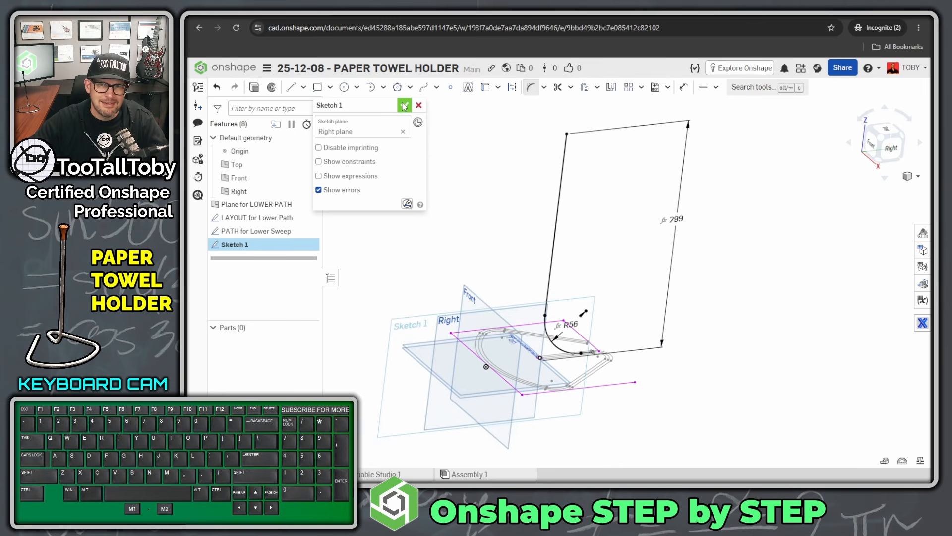
pyautogui.click(404, 105)
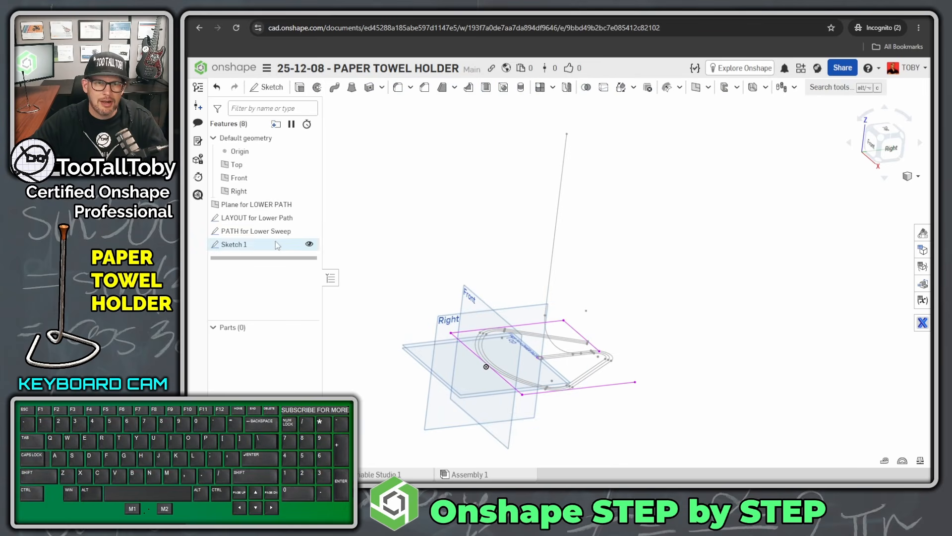
# Rename Sketch 1 as "PATH for Upper Sweep" and clear the selection
pyautogui.click(236, 244)
pyautogui.click(236, 244)
pyautogui.write('P')
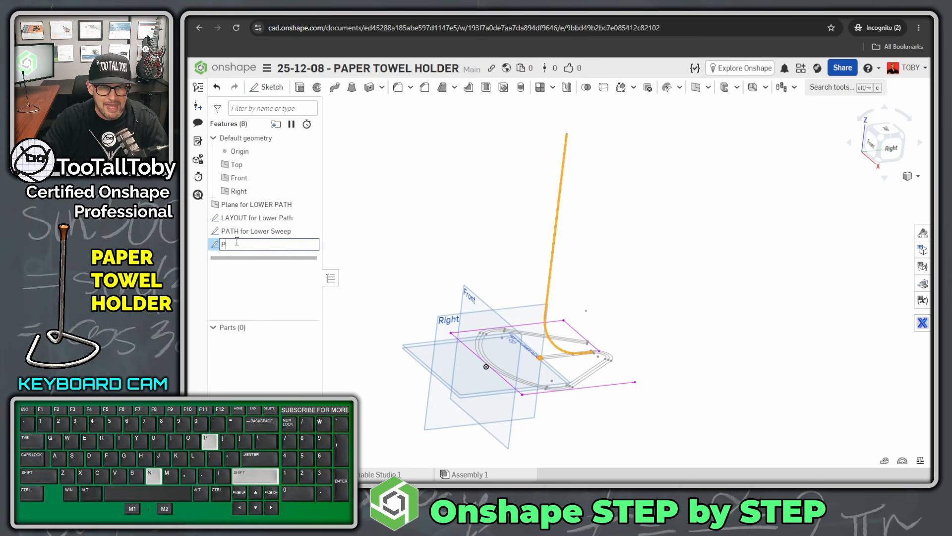
pyautogui.write('ATH f')
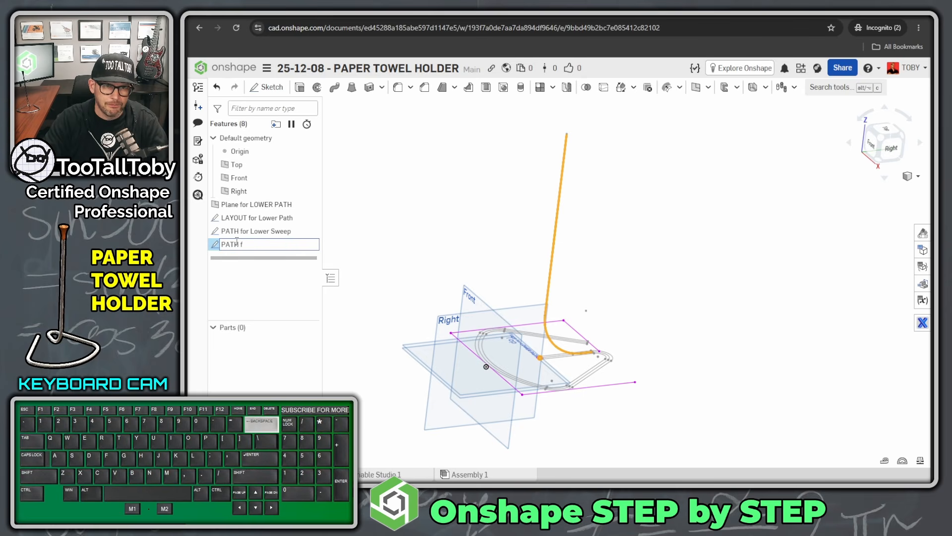
pyautogui.write('or Upper Se')
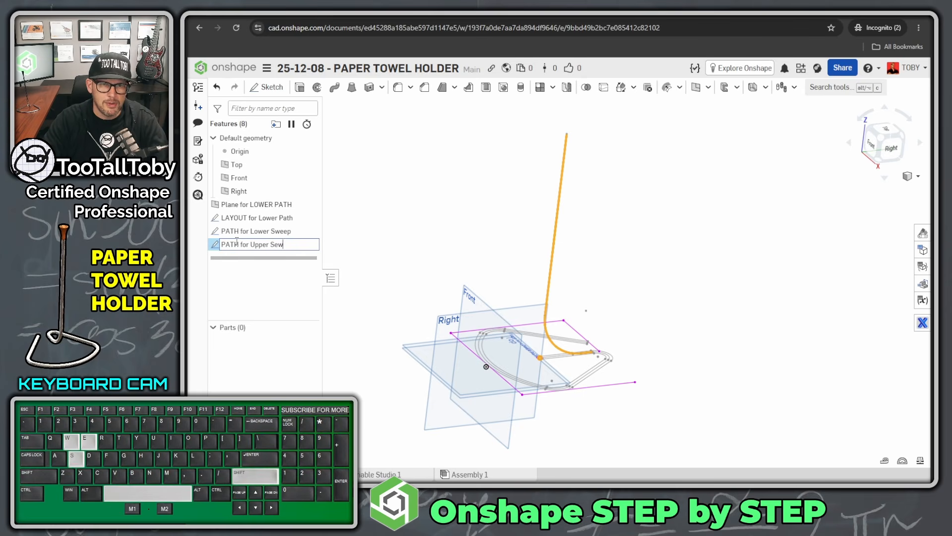
pyautogui.press('BackSpace')
pyautogui.write('weep')
pyautogui.press('Return')
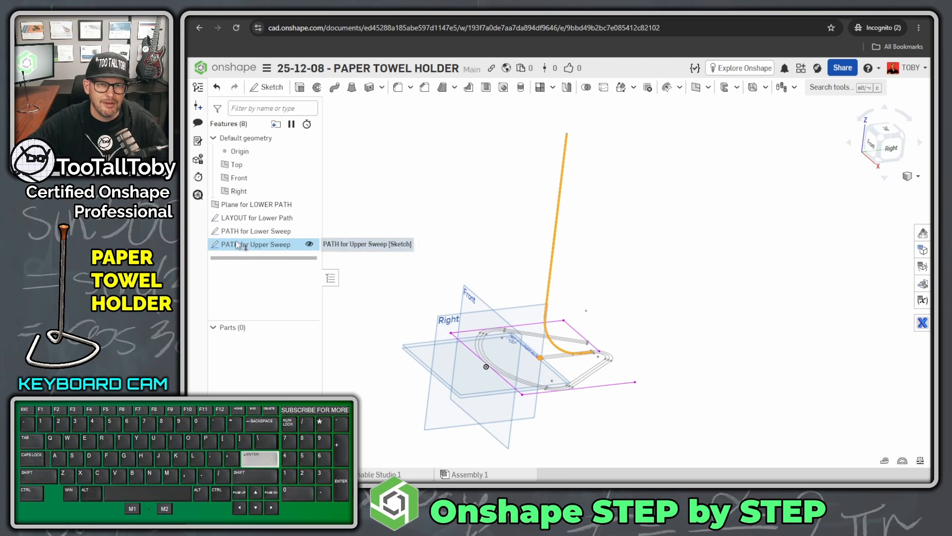
pyautogui.click(388, 181)
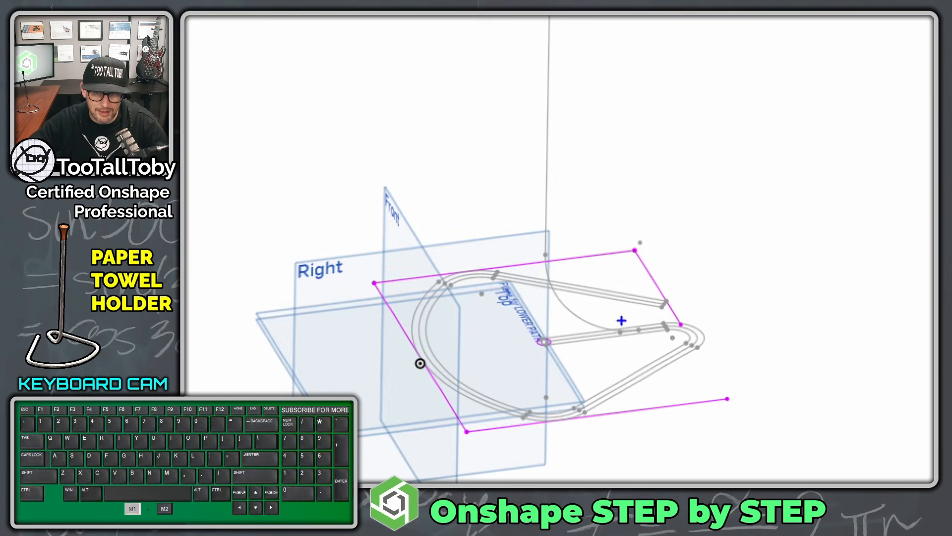
pyautogui.keyDown('ctrl'); pyautogui.keyDown('shift'); pyautogui.moveTo(629, 295); pyautogui.dragTo(646, 240); pyautogui.keyUp('shift'); pyautogui.keyUp('ctrl')
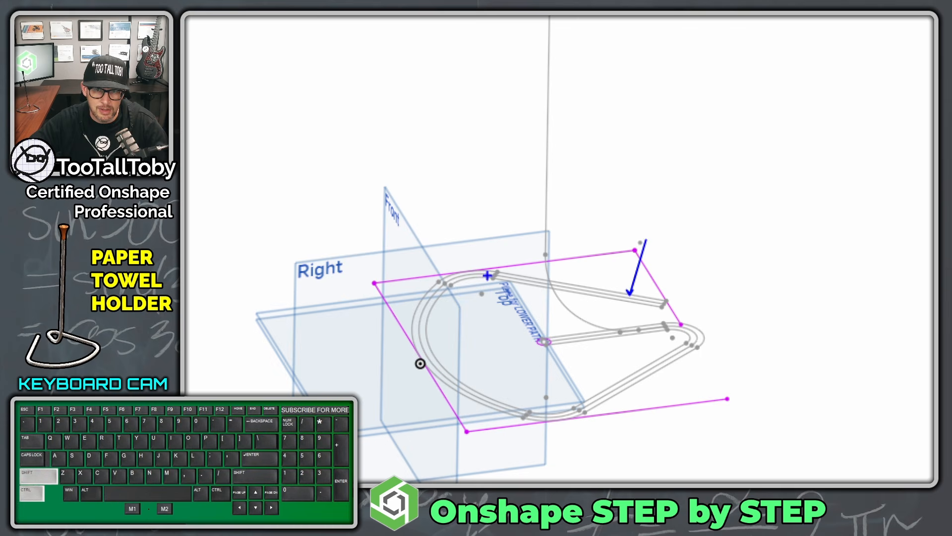
pyautogui.keyDown('ctrl'); pyautogui.keyDown('shift'); pyautogui.moveTo(472, 274); pyautogui.dragTo(471, 247); pyautogui.keyUp('shift'); pyautogui.keyUp('ctrl')
pyautogui.keyDown('ctrl'); pyautogui.keyDown('shift'); pyautogui.moveTo(427, 319); pyautogui.dragTo(348, 309); pyautogui.keyUp('shift'); pyautogui.keyUp('ctrl')
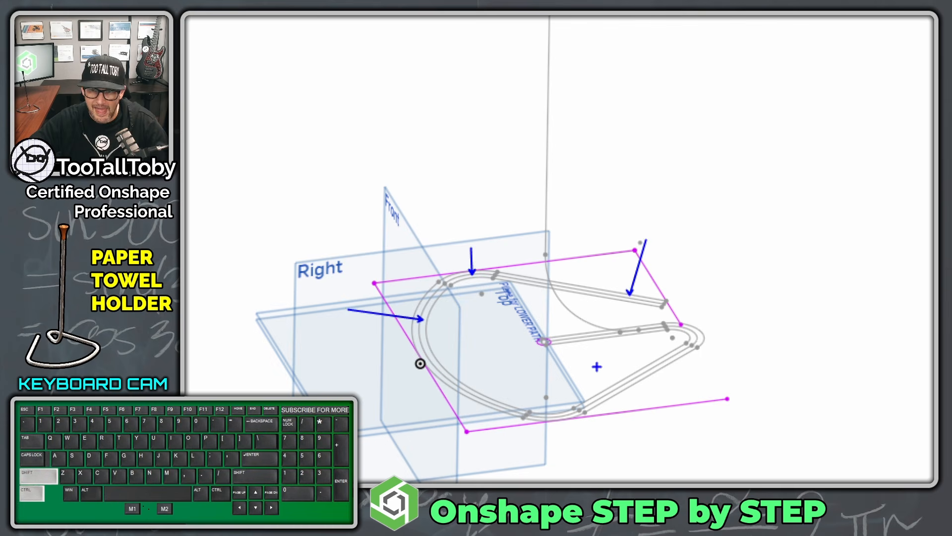
pyautogui.keyDown('ctrl'); pyautogui.keyDown('shift'); pyautogui.moveTo(620, 390); pyautogui.dragTo(639, 407); pyautogui.keyUp('shift'); pyautogui.keyUp('ctrl')
pyautogui.keyDown('ctrl'); pyautogui.keyDown('shift'); pyautogui.moveTo(697, 329); pyautogui.dragTo(719, 314); pyautogui.keyUp('shift'); pyautogui.keyUp('ctrl')
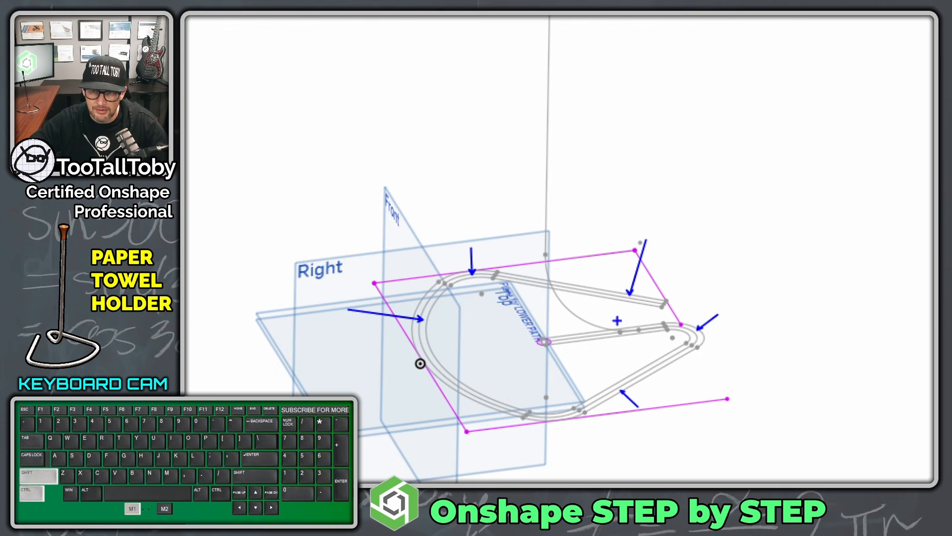
pyautogui.moveTo(663, 326)
pyautogui.mouseDown()
pyautogui.moveTo(592, 327)
pyautogui.moveTo(541, 203)
pyautogui.moveTo(555, 49)
pyautogui.mouseUp()
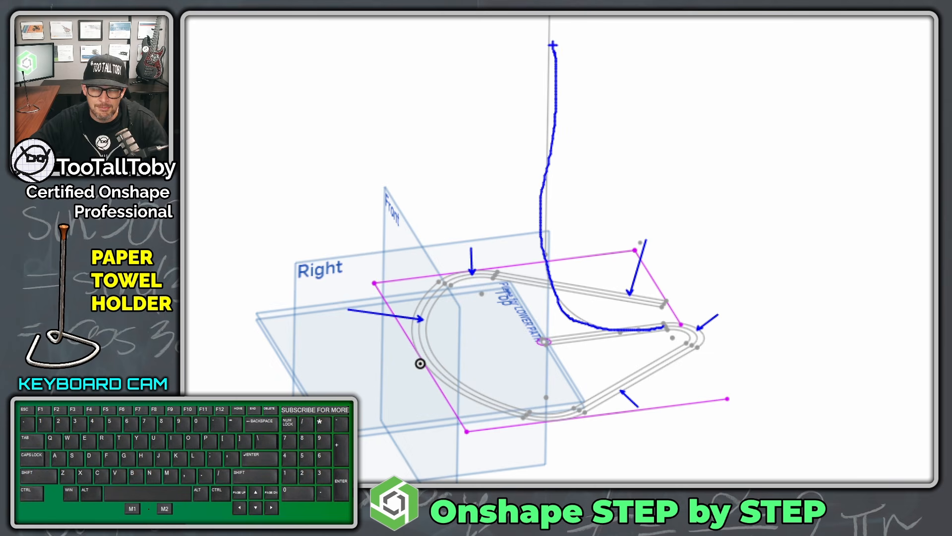
pyautogui.press('Escape')
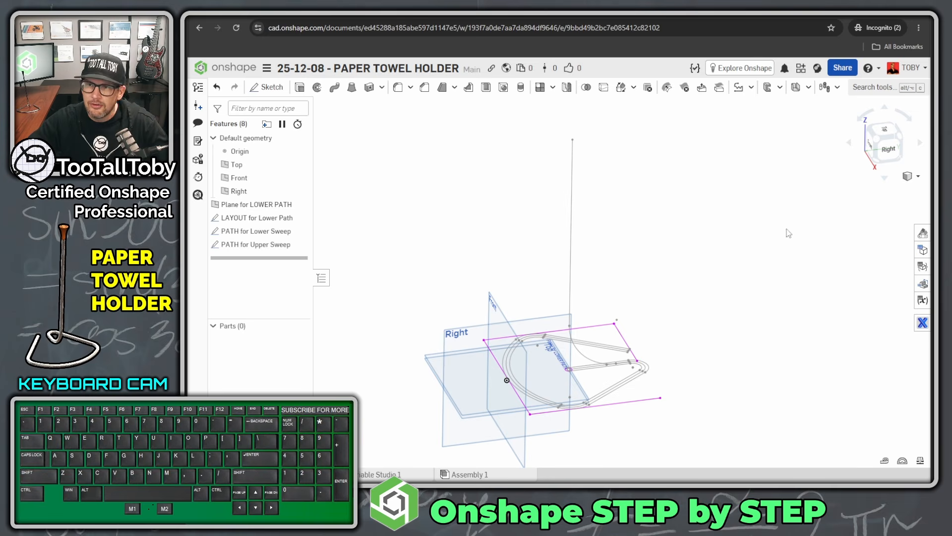
# Start a composite curve and select the six connected centerline edges of the PATH for Lower Sweep sketch
pyautogui.click(866, 90)
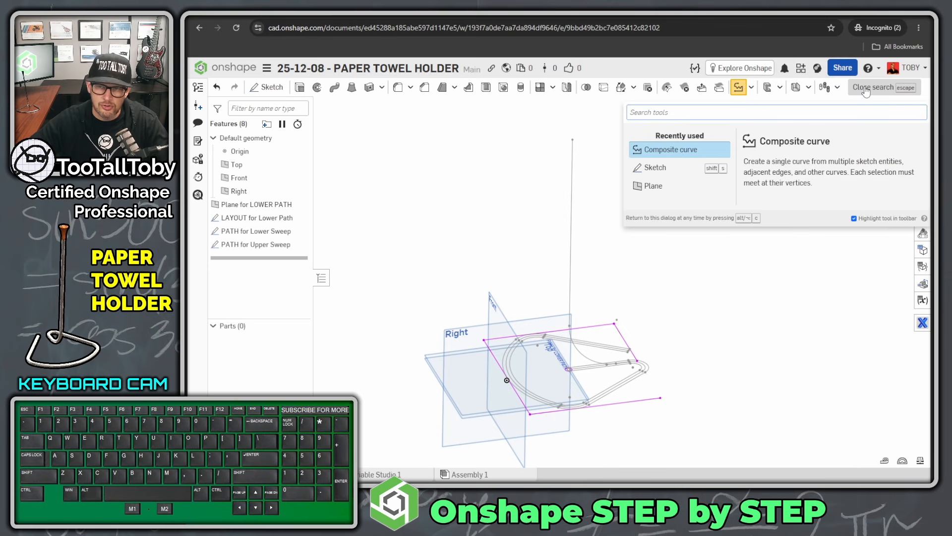
pyautogui.write('compos')
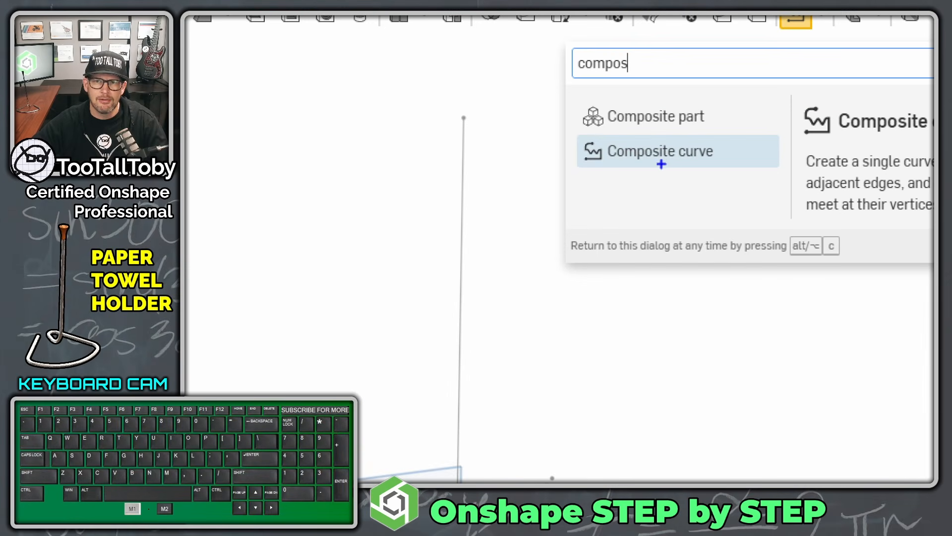
pyautogui.moveTo(574, 165); pyautogui.dragTo(730, 164)
pyautogui.hotkey('alt', '1')
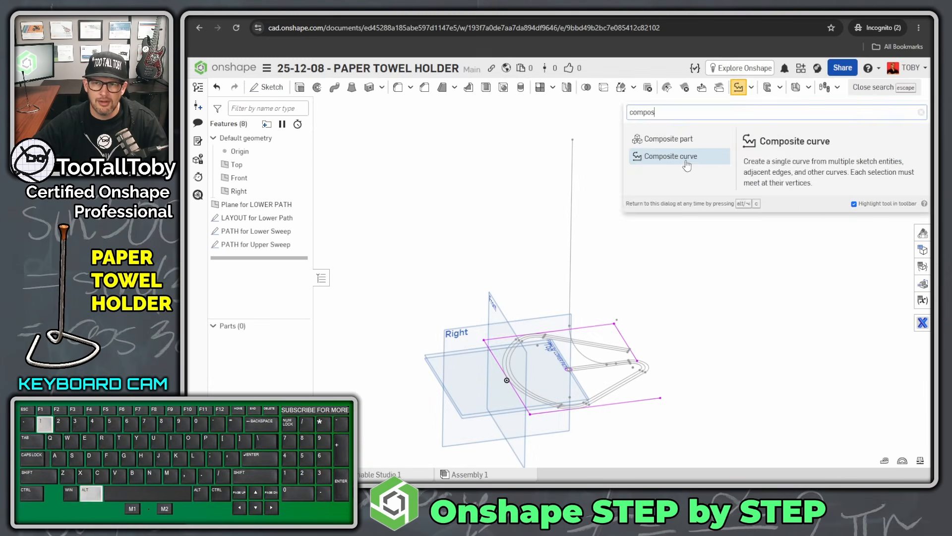
pyautogui.click(686, 164)
pyautogui.scroll(5, 568, 330)
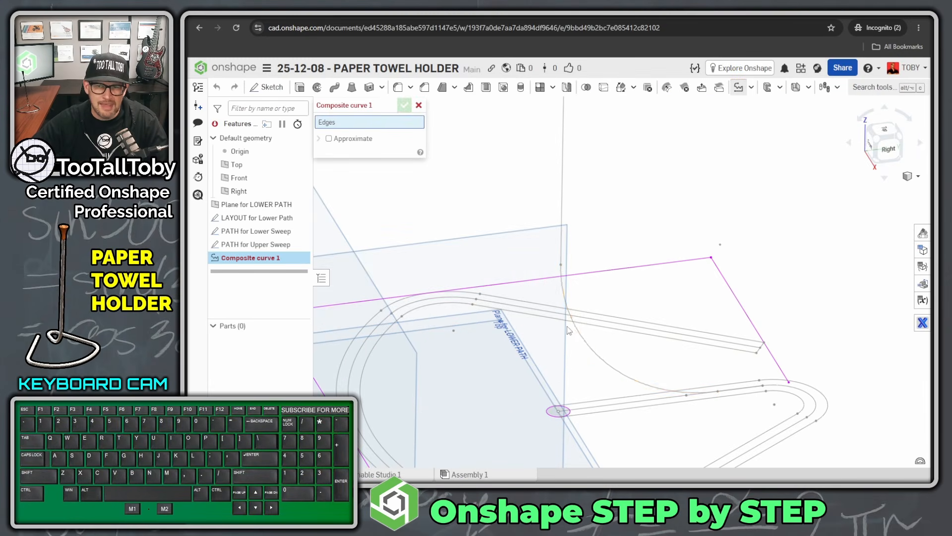
pyautogui.click(496, 306)
pyautogui.click(449, 301)
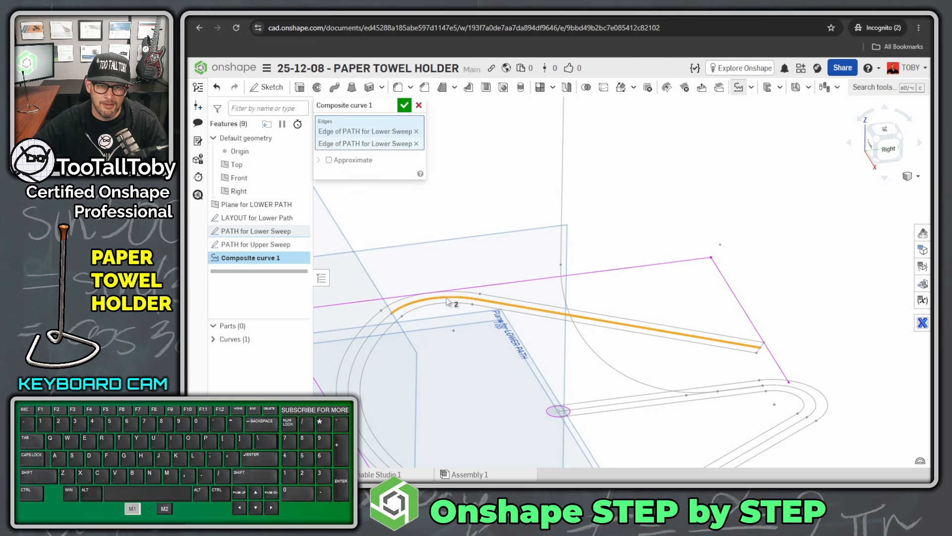
pyautogui.click(369, 337)
pyautogui.scroll(-2, 477, 416)
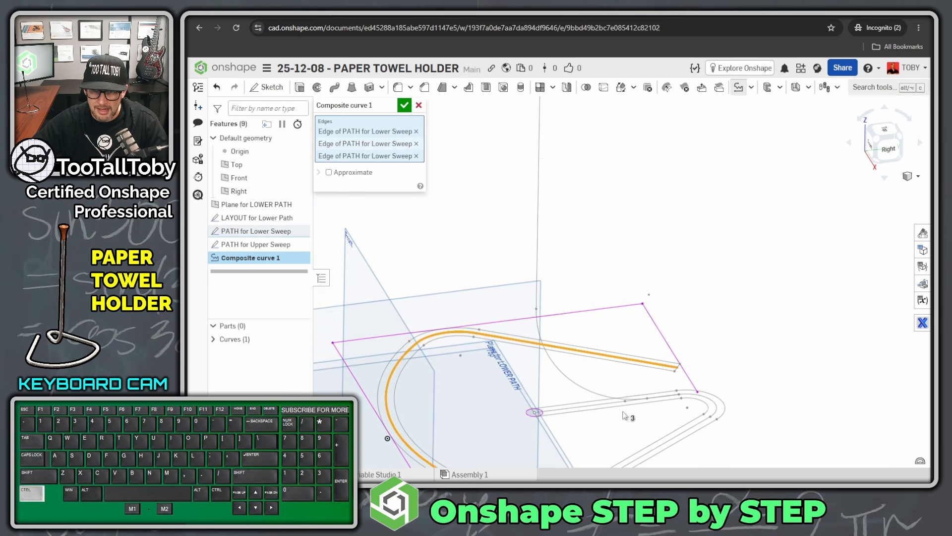
pyautogui.keyDown('ctrl'); pyautogui.moveTo(624, 416); pyautogui.dragTo(595, 292, button='middle'); pyautogui.keyUp('ctrl')
pyautogui.click(516, 377)
pyautogui.click(570, 357)
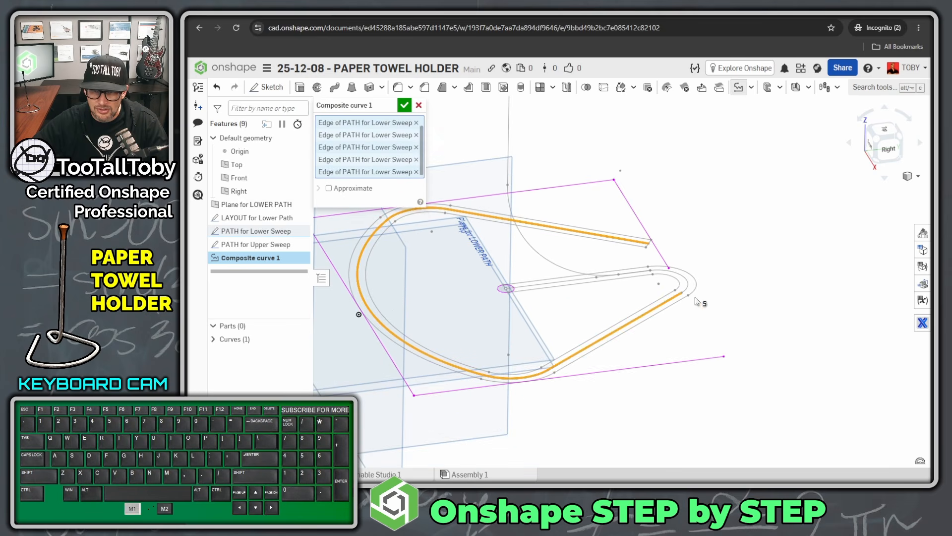
pyautogui.click(683, 281)
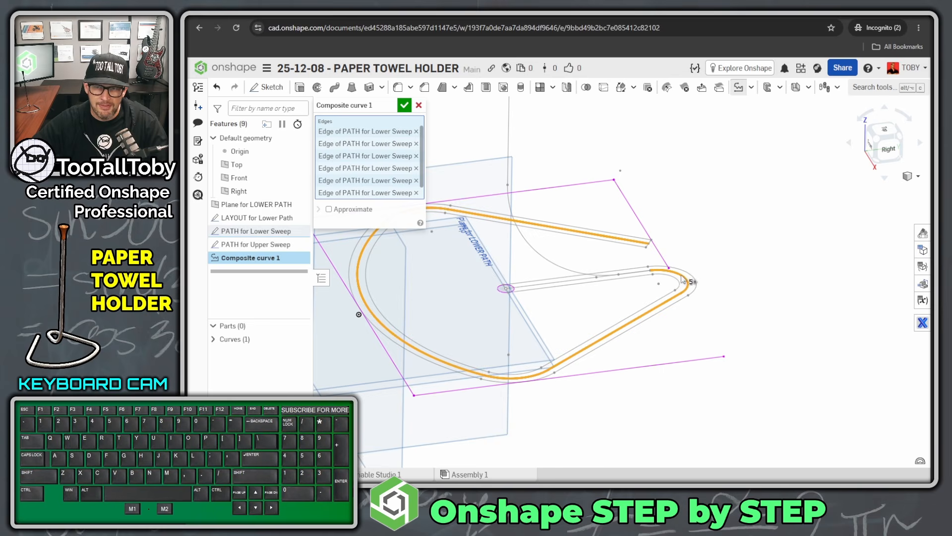
# Hide the PATH for Lower Sweep sketch, add the three PATH for Upper Sweep edges, and accept the composite curve
pyautogui.scroll(5, 644, 279)
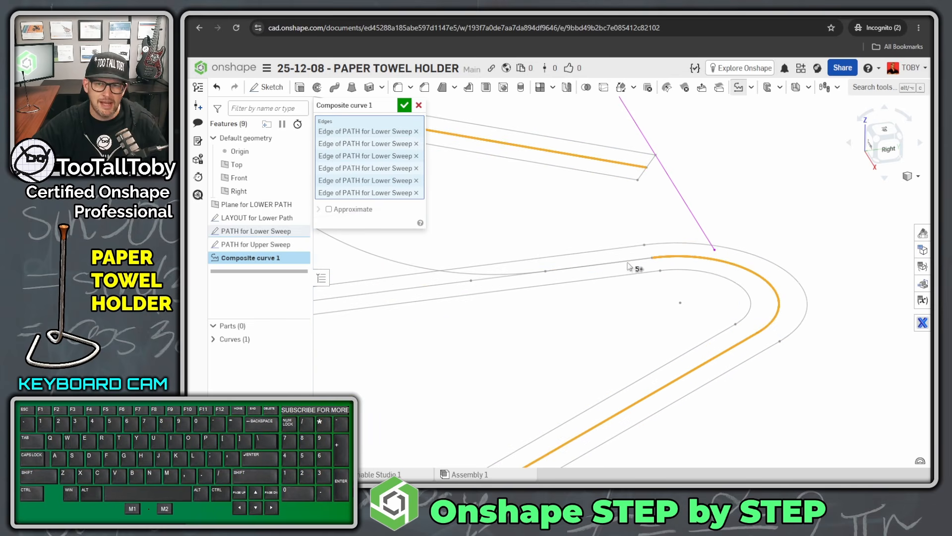
pyautogui.click(300, 231)
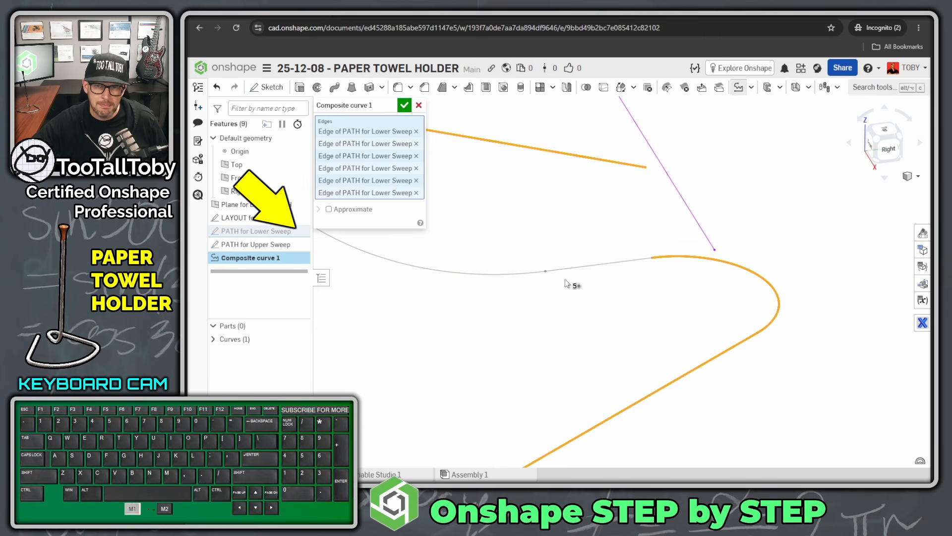
pyautogui.click(606, 267)
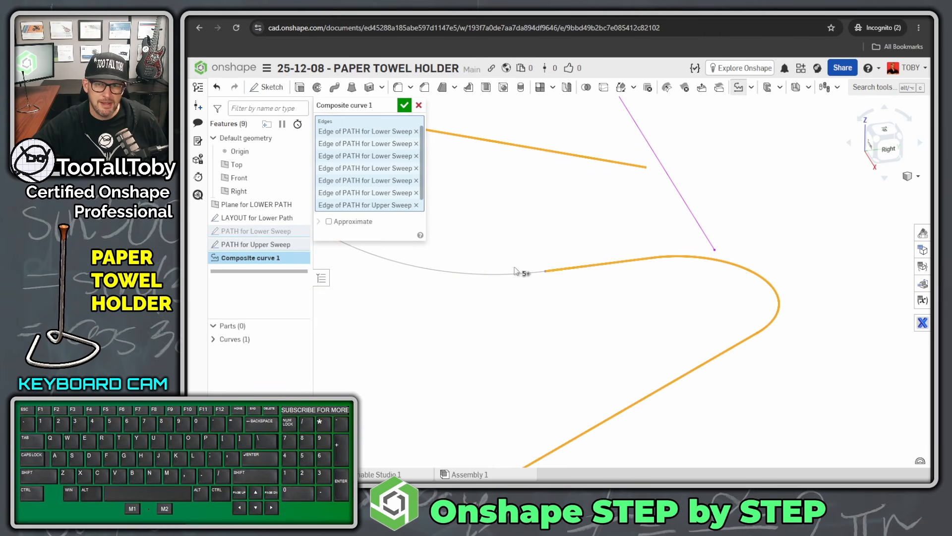
pyautogui.click(493, 275)
pyautogui.scroll(-3, 502, 281)
pyautogui.scroll(-5, 502, 282)
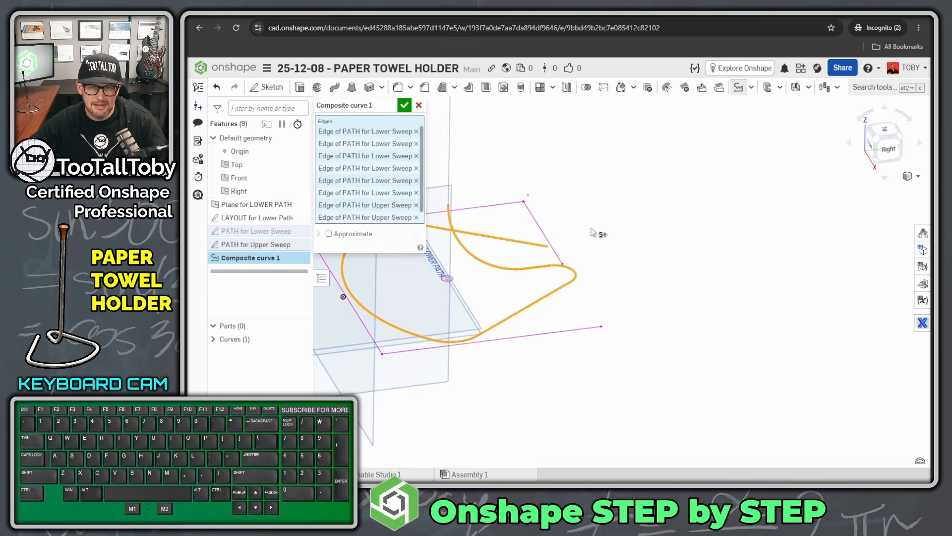
pyautogui.click(556, 233)
pyautogui.scroll(-3, 560, 231)
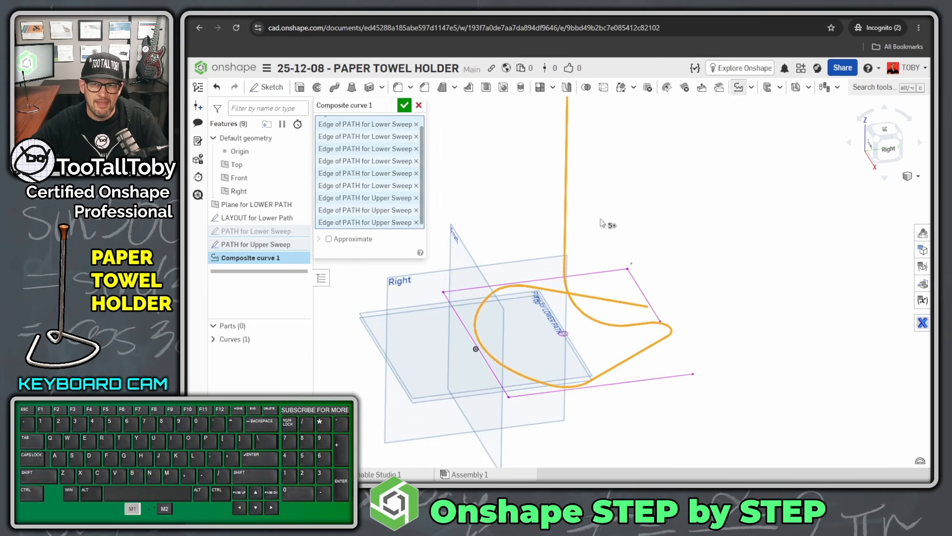
pyautogui.keyDown('ctrl'); pyautogui.moveTo(610, 224); pyautogui.dragTo(640, 240, button='right'); pyautogui.keyUp('ctrl')
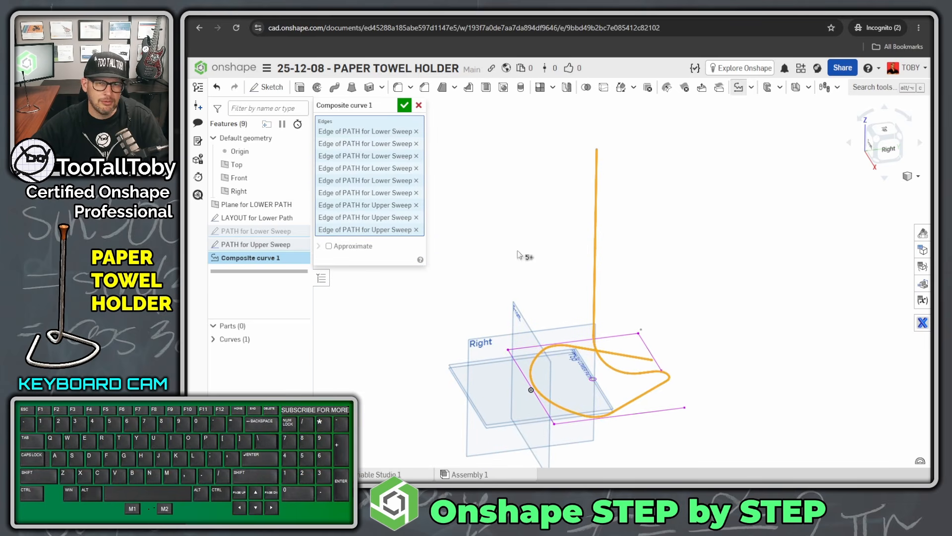
pyautogui.click(406, 108)
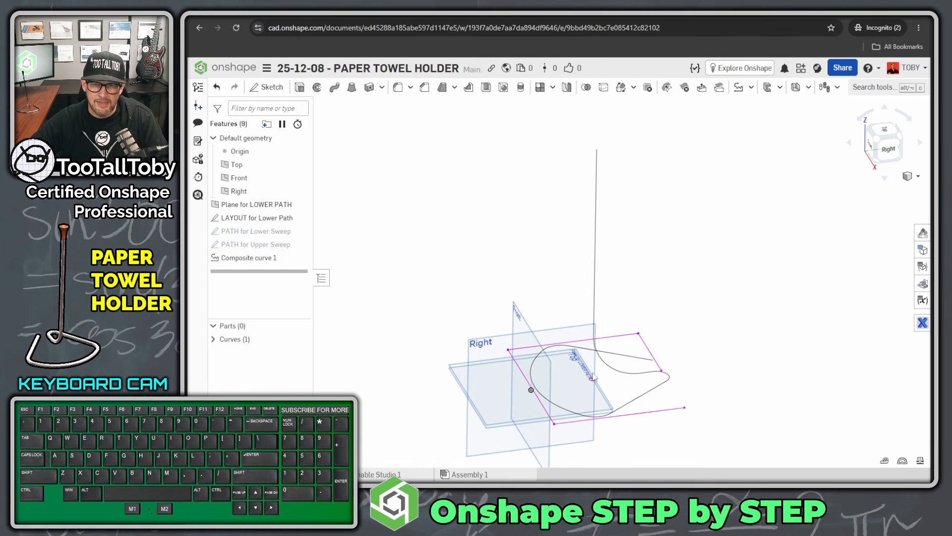
# Inspect the composite curve in the curves list and the feature list, and clear the selection
pyautogui.click(213, 339)
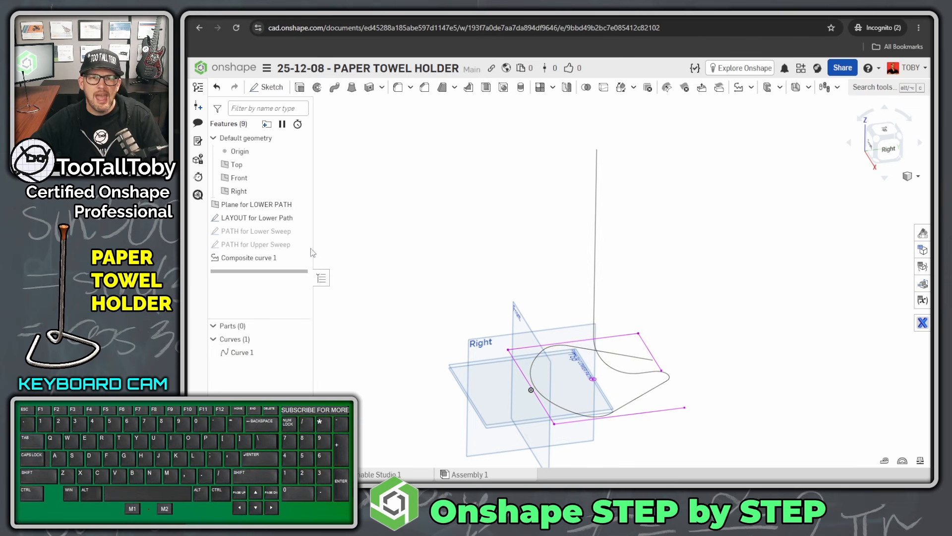
pyautogui.click(245, 257)
pyautogui.click(457, 188)
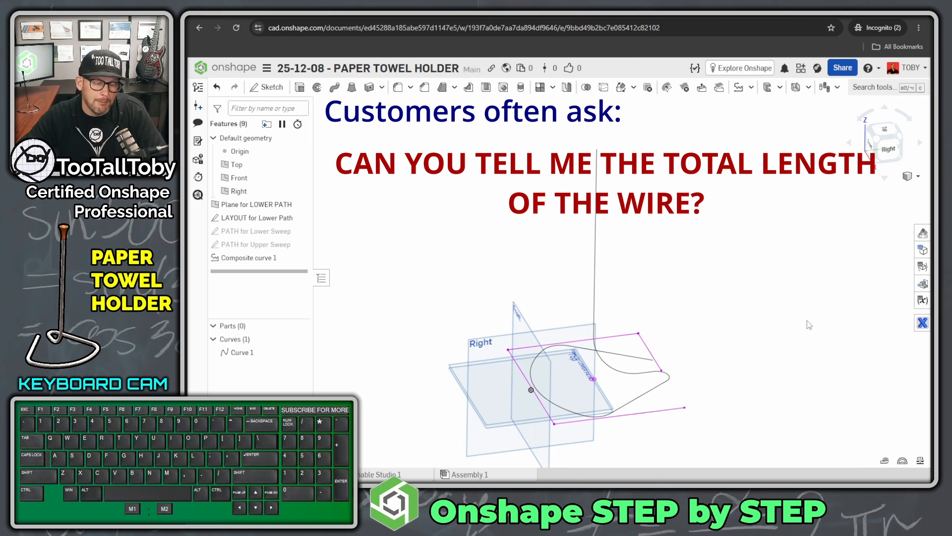
# Measure the combined length of all tangent connected edges of the composite curve
pyautogui.moveTo(684, 304); pyautogui.dragTo(699, 318, button='right')
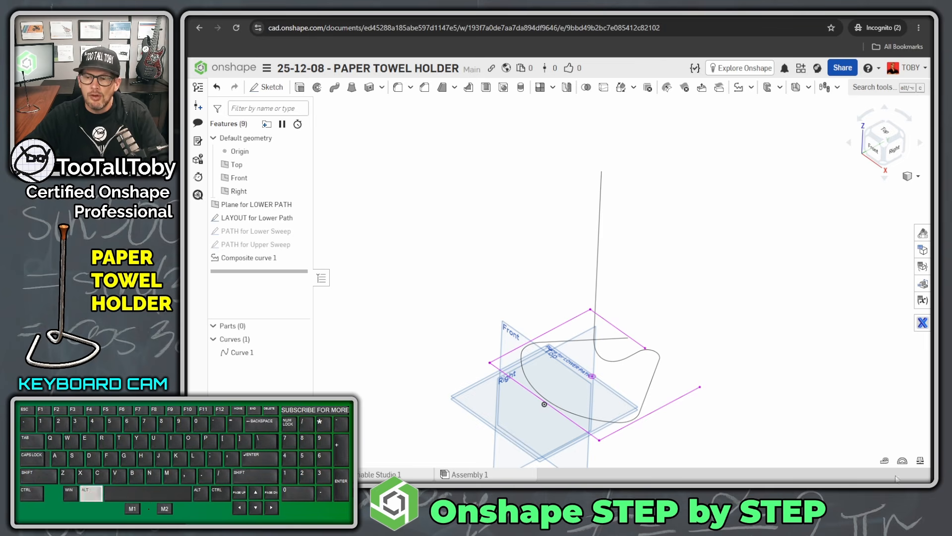
pyautogui.hotkey('alt', '1')
pyautogui.moveTo(866, 431)
pyautogui.mouseDown()
pyautogui.moveTo(842, 419)
pyautogui.moveTo(867, 460)
pyautogui.mouseUp()
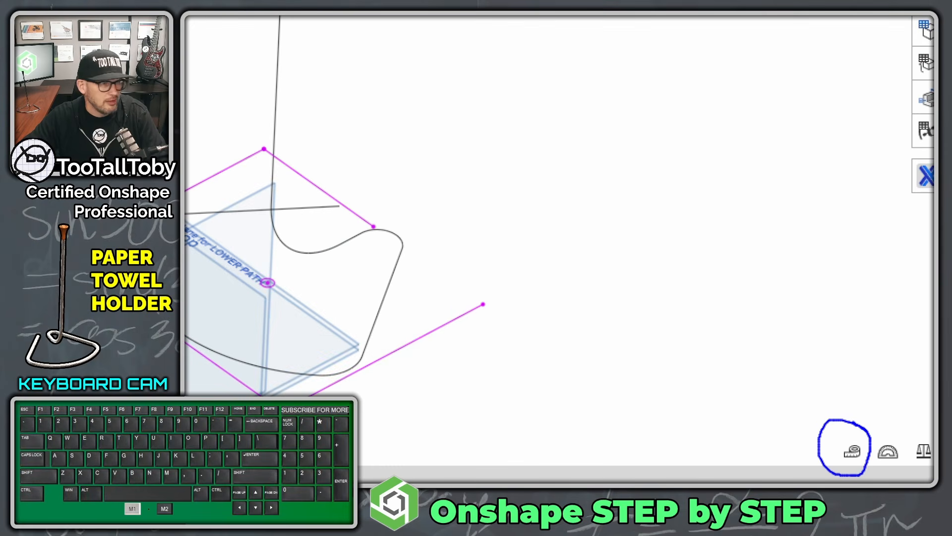
pyautogui.hotkey('alt', '1')
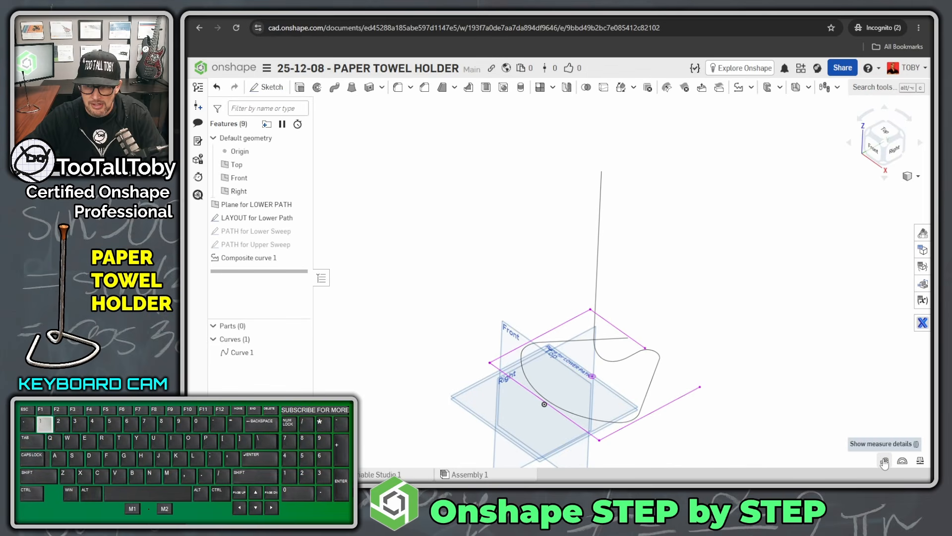
pyautogui.click(884, 461)
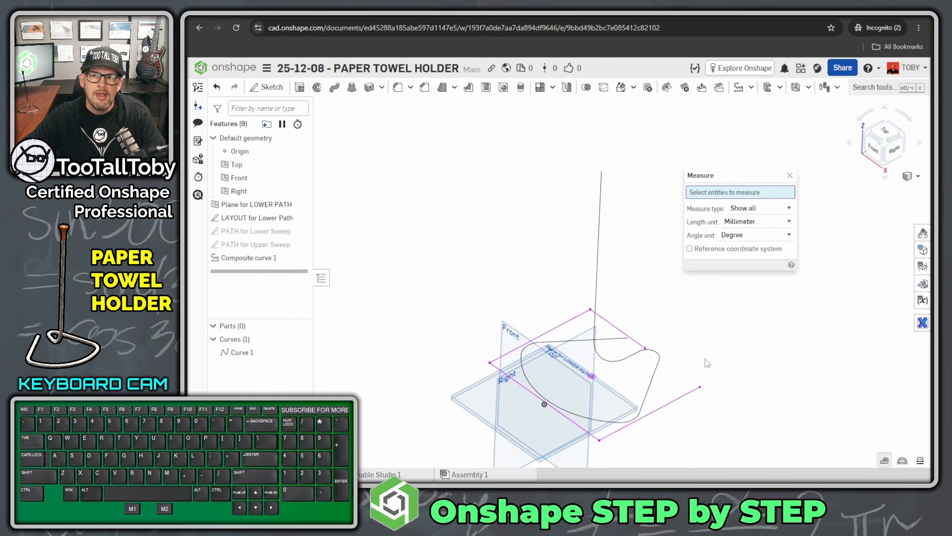
pyautogui.rightClick(609, 341)
pyautogui.moveTo(714, 276)
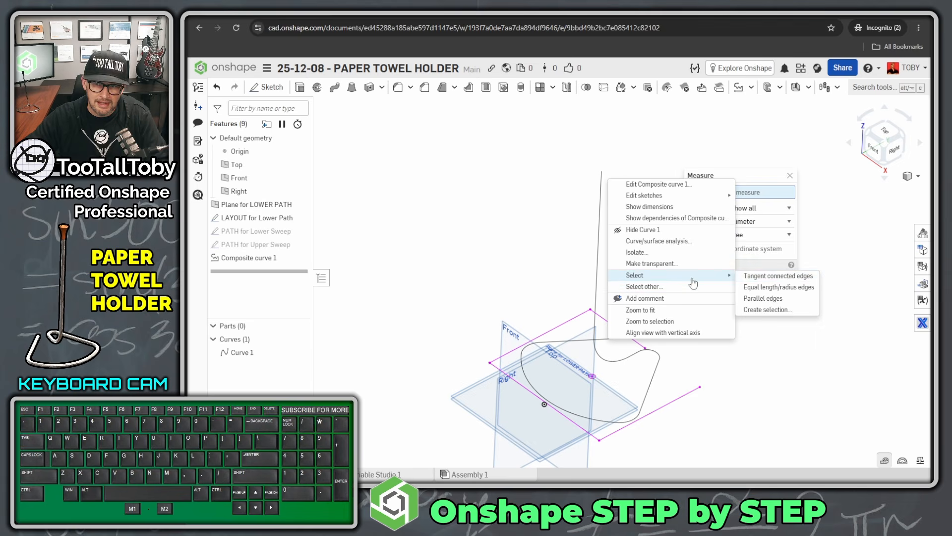
pyautogui.click(784, 277)
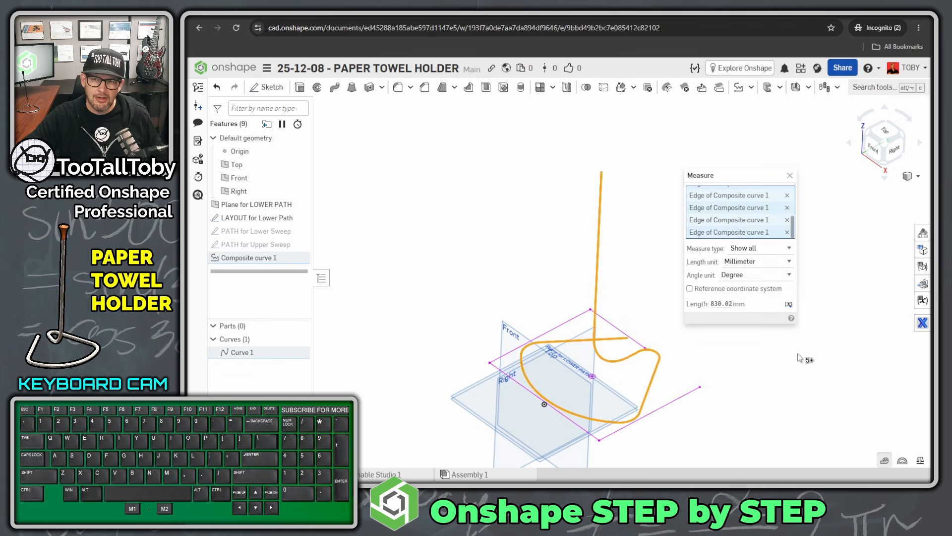
pyautogui.hotkey('alt', '1')
pyautogui.click(696, 317)
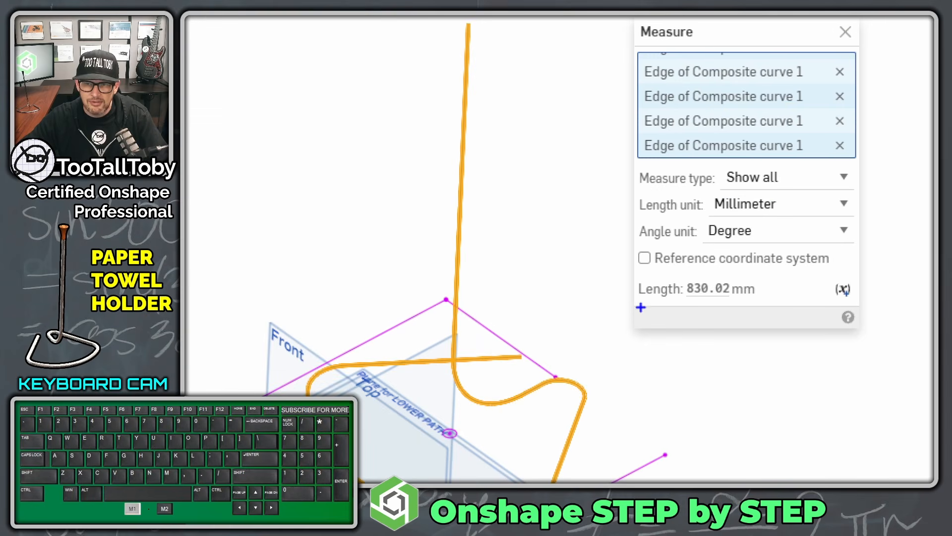
pyautogui.moveTo(640, 308)
pyautogui.mouseDown()
pyautogui.moveTo(765, 305)
pyautogui.moveTo(615, 276)
pyautogui.moveTo(664, 301)
pyautogui.mouseUp()
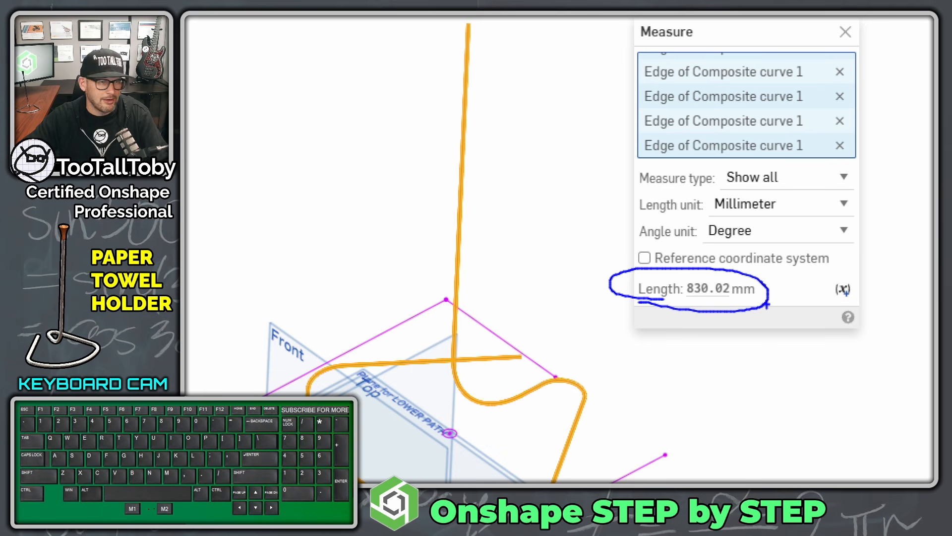
pyautogui.moveTo(857, 272)
pyautogui.mouseDown()
pyautogui.moveTo(838, 304)
pyautogui.moveTo(843, 268)
pyautogui.mouseUp()
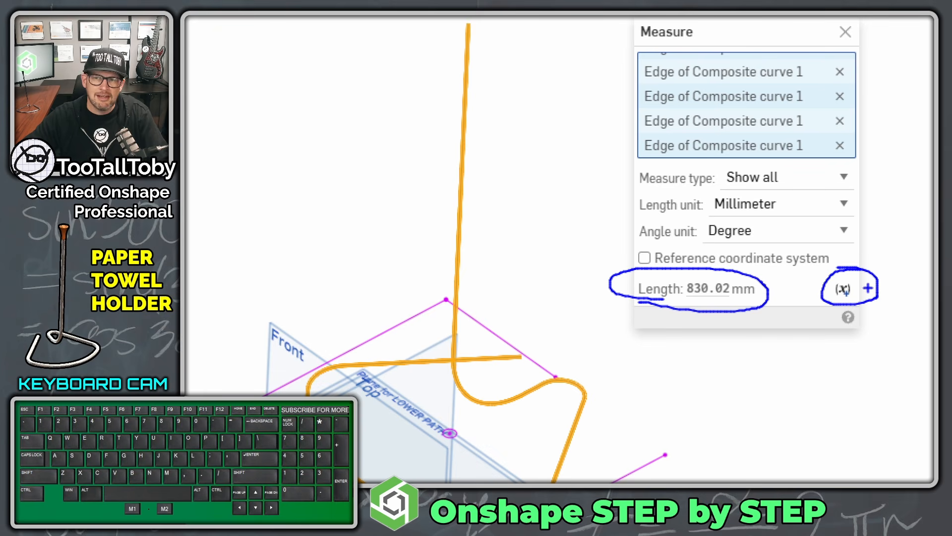
pyautogui.hotkey('alt', '1')
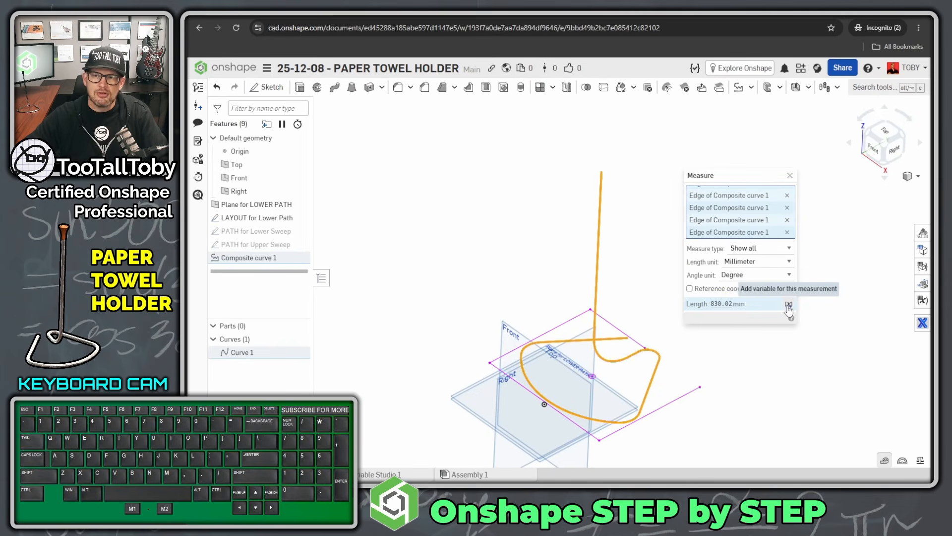
# Add a measured length variable from the composite curve's total length measurement and name it TOTAL_WIRE_LENGTH
pyautogui.click(788, 306)
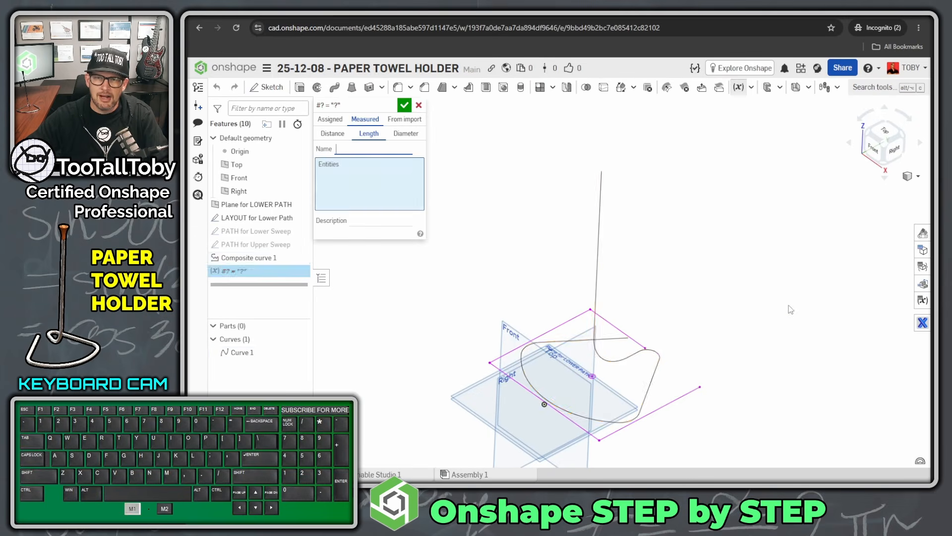
pyautogui.click(347, 149)
pyautogui.write('TOTILE')
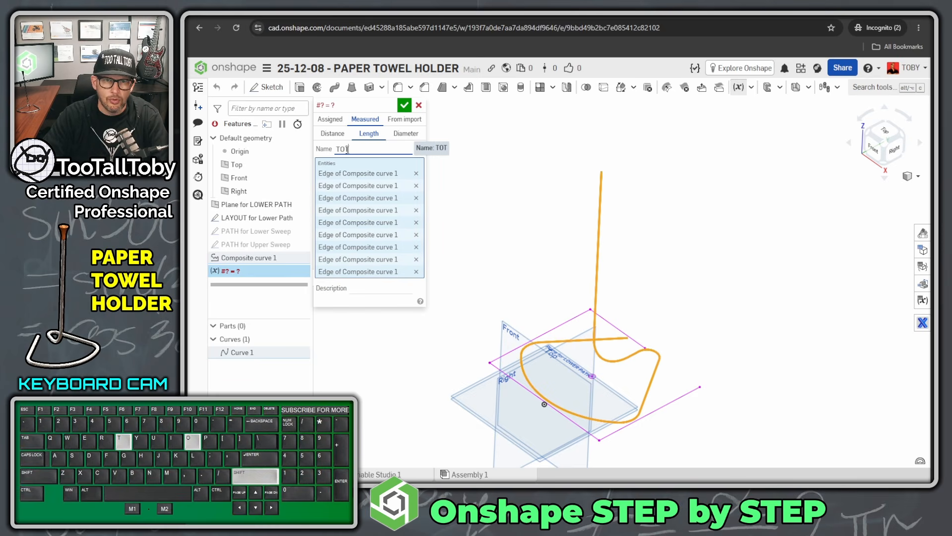
pyautogui.press('BackSpace')
pyautogui.press('BackSpace')
pyautogui.press('BackSpace')
pyautogui.write('AL')
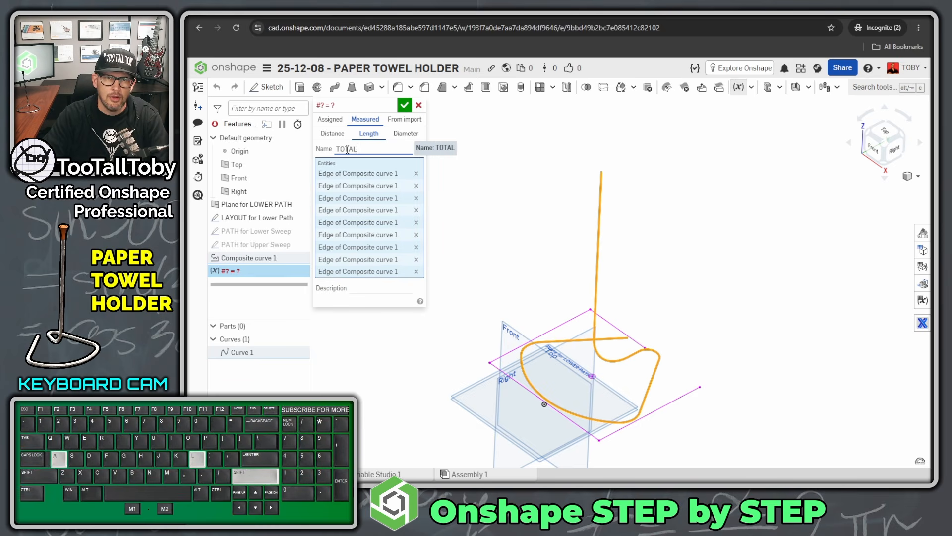
pyautogui.write('_WIRE_LENGTH')
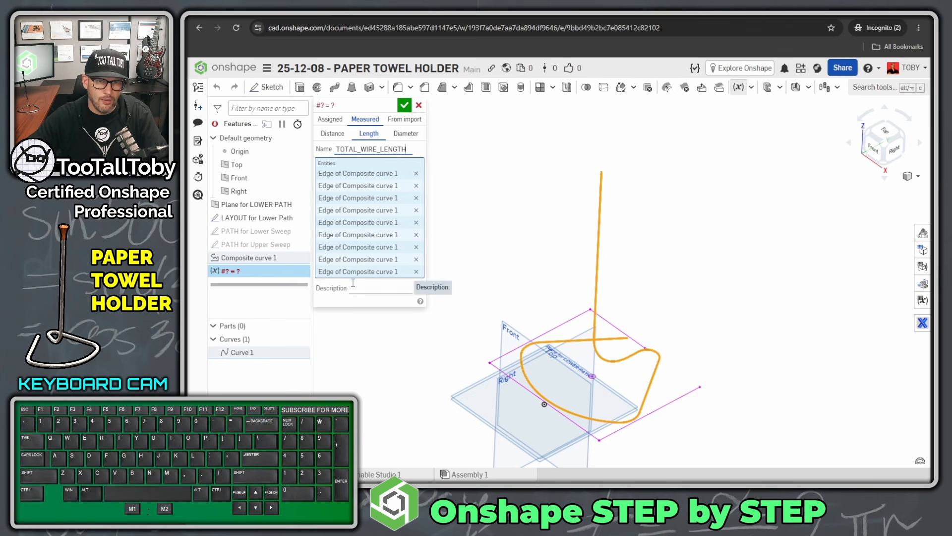
pyautogui.click(404, 106)
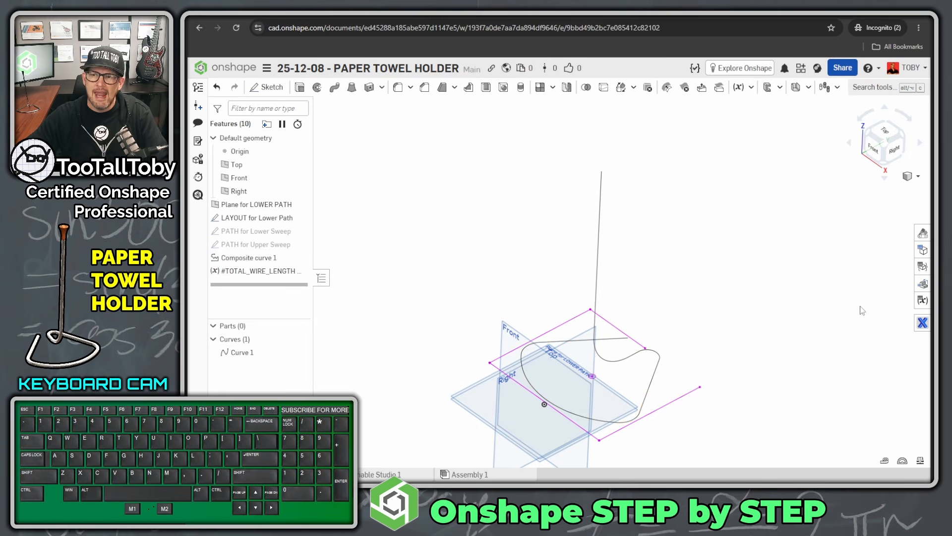
# Open the variable table, review the measured TOTAL_WIRE_LENGTH variable, and set HEIGHT_OF_WIRE to 350 mm
pyautogui.click(923, 301)
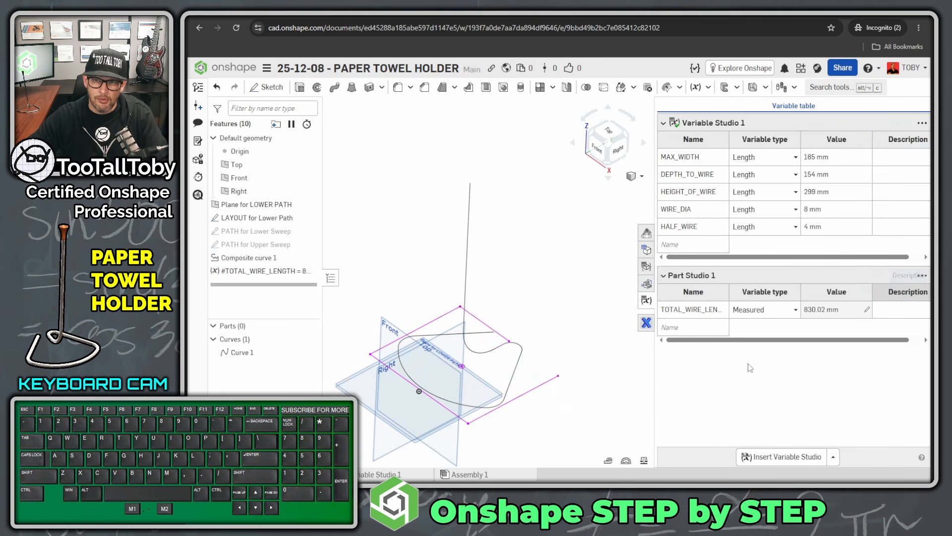
pyautogui.hotkey('alt', '1')
pyautogui.moveTo(553, 296)
pyautogui.mouseDown()
pyautogui.moveTo(917, 296)
pyautogui.moveTo(575, 194)
pyautogui.moveTo(545, 293)
pyautogui.moveTo(607, 293)
pyautogui.mouseUp()
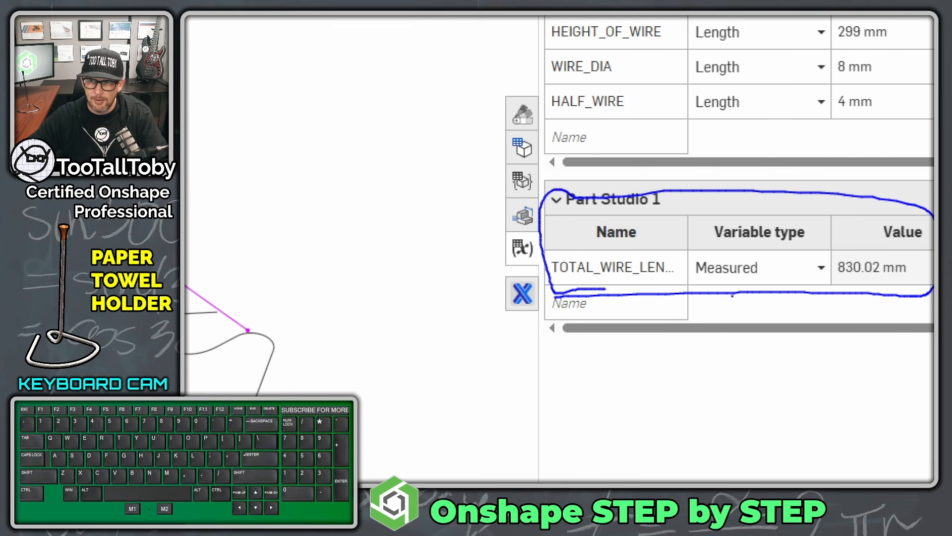
pyautogui.hotkey('alt', '1')
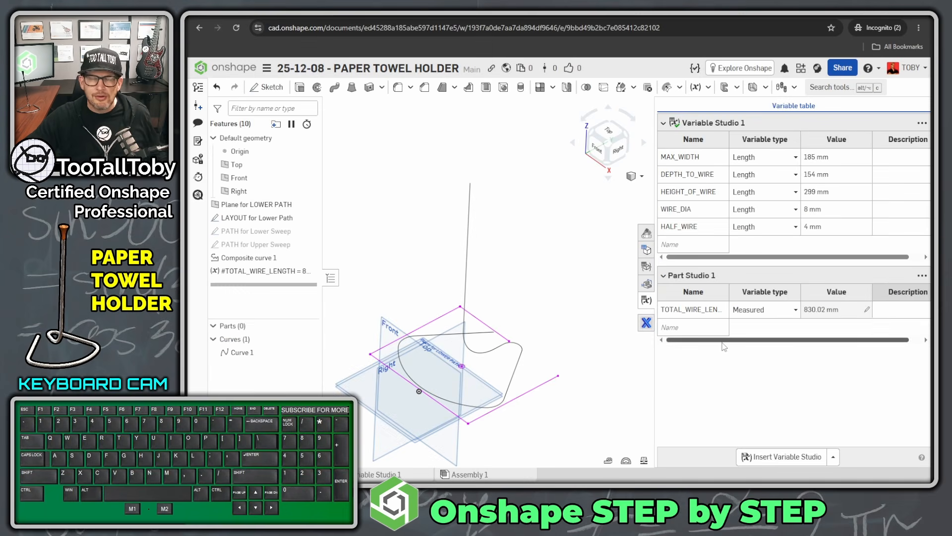
pyautogui.click(834, 194)
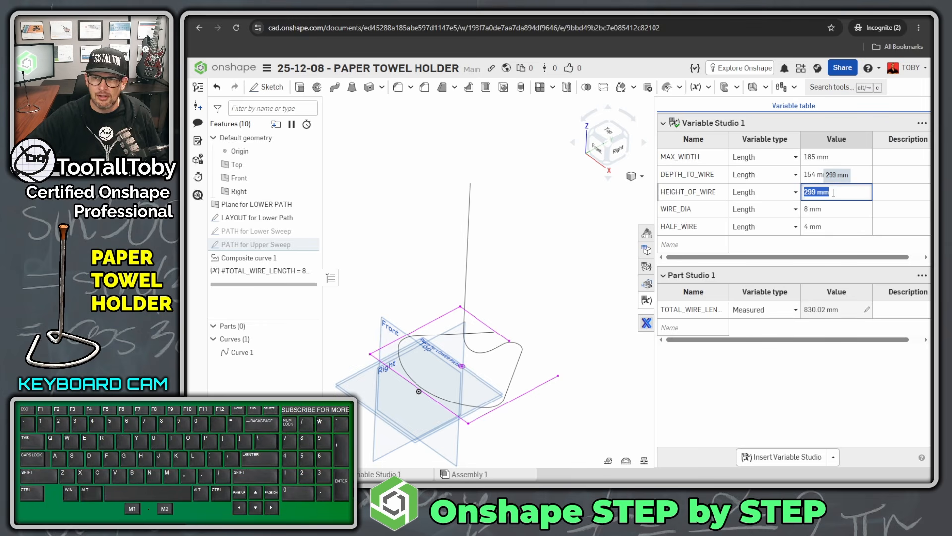
pyautogui.write('350')
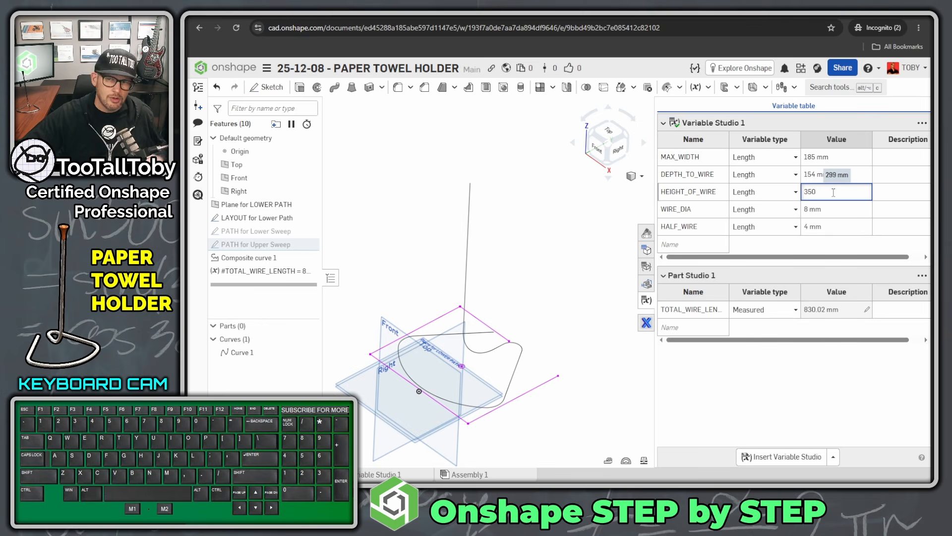
pyautogui.press('Return')
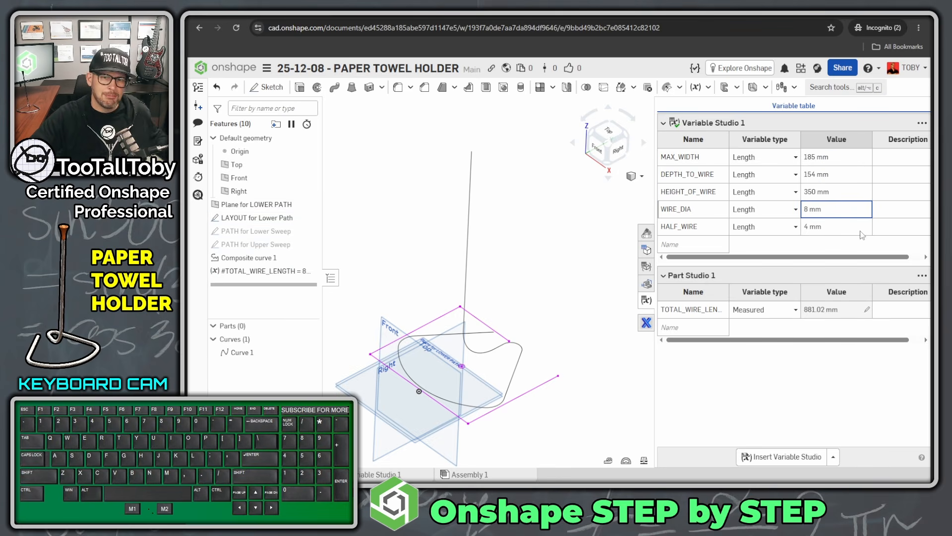
# Set HEIGHT_OF_WIRE back to 299 mm and close the variable table
pyautogui.click(818, 193)
pyautogui.click(818, 195)
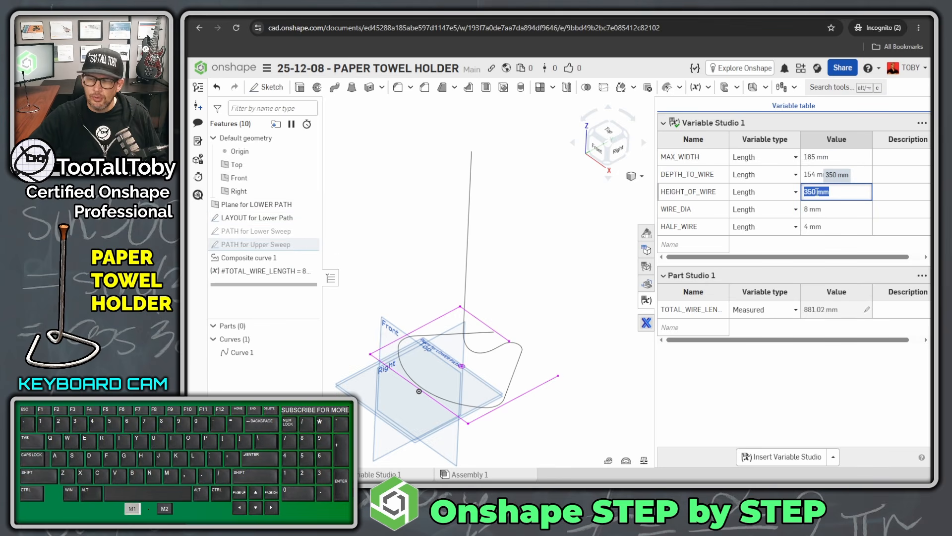
pyautogui.write('299')
pyautogui.press('Return')
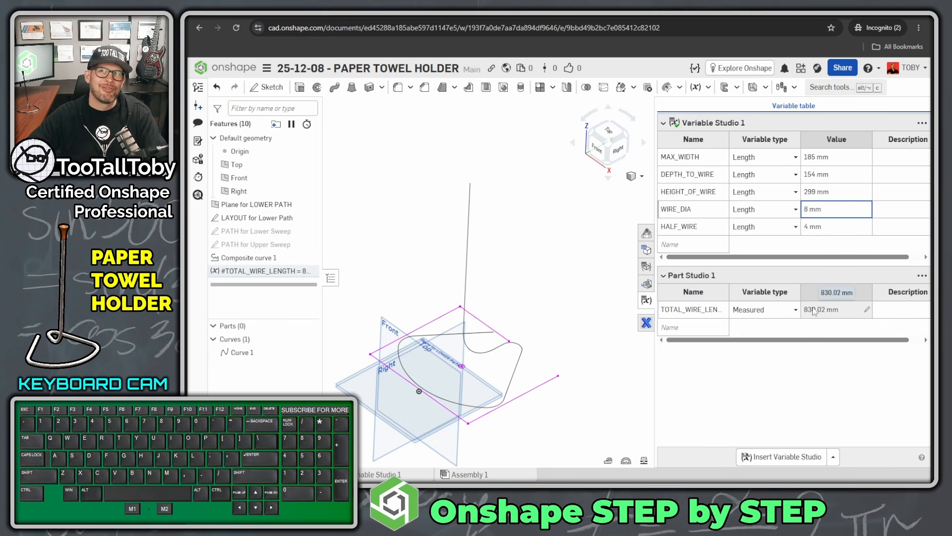
pyautogui.click(646, 300)
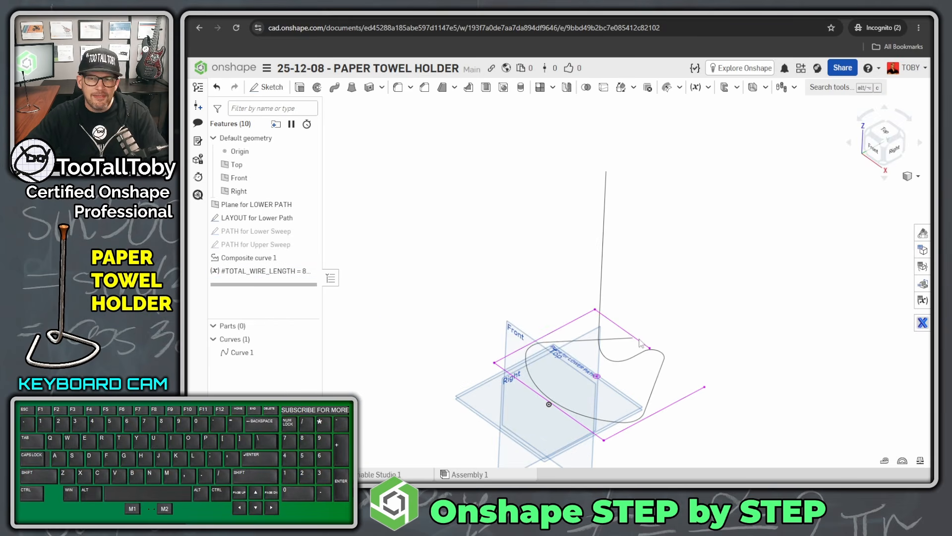
# Rename the composite curve feature as SWEEP PATH and clear the selection
pyautogui.click(244, 259)
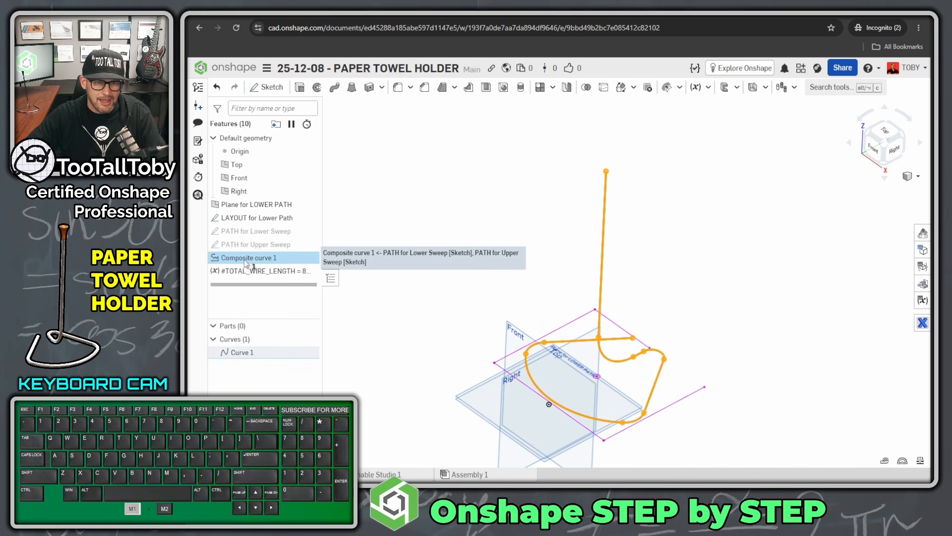
pyautogui.hotkey('shift', 'n')
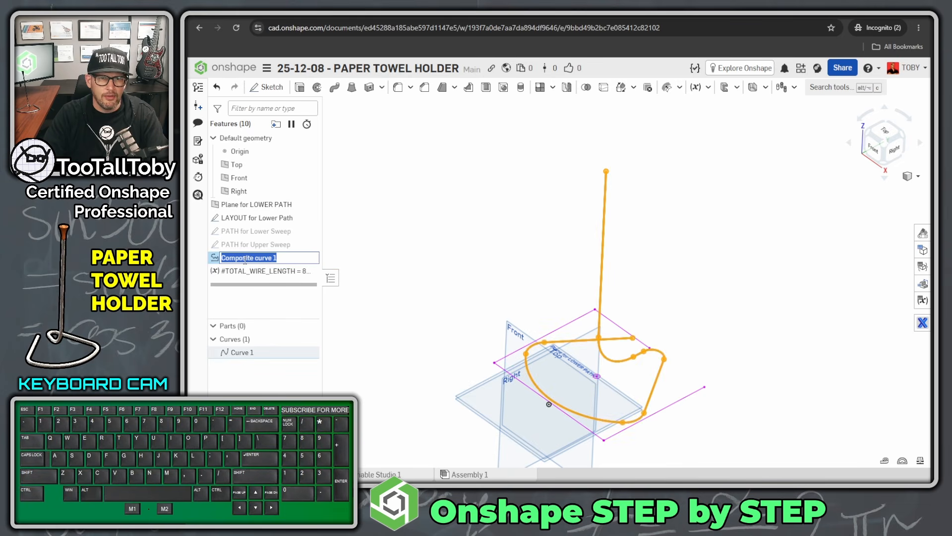
pyautogui.write('SWEEP PATH')
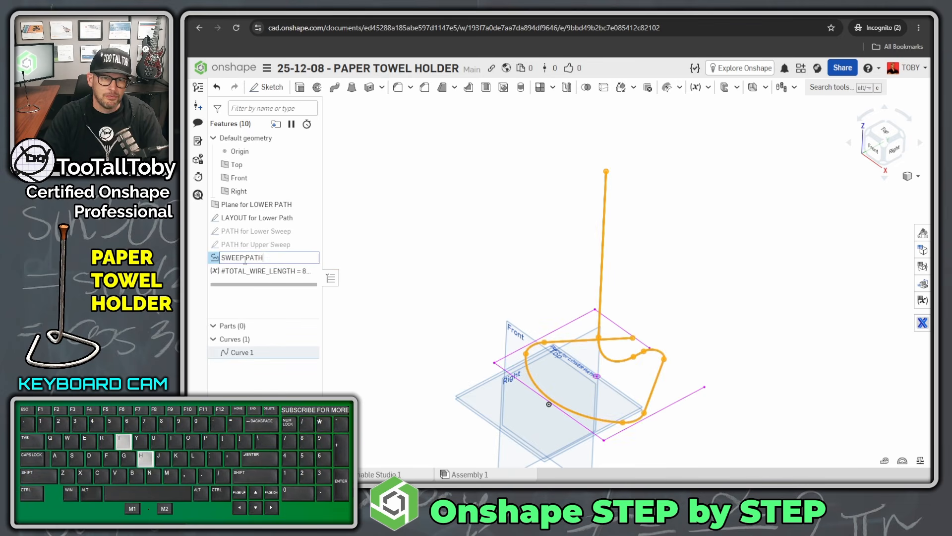
pyautogui.press('Return')
pyautogui.click(473, 246)
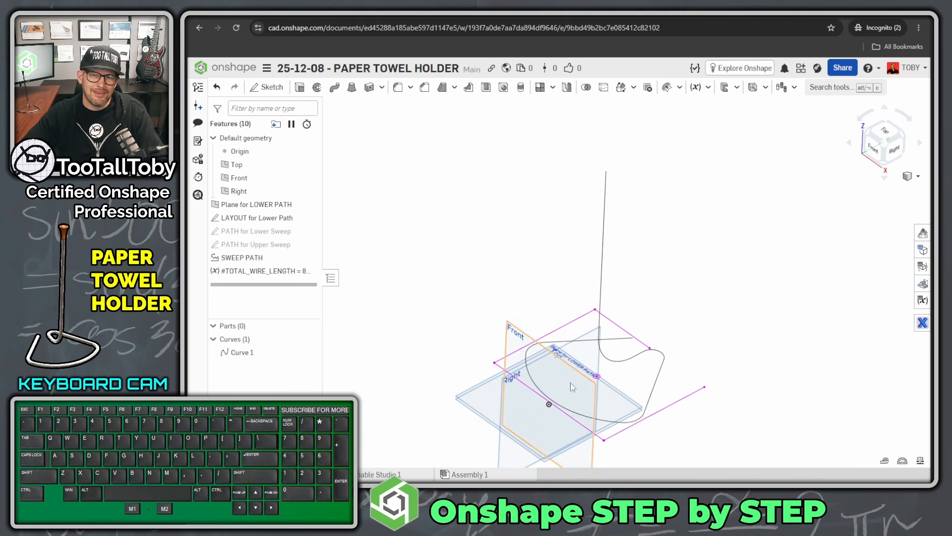
# Create a Point normal plane at the open end of the lower wire's straight edge, using that edge and its end vertex
pyautogui.scroll(5, 644, 378)
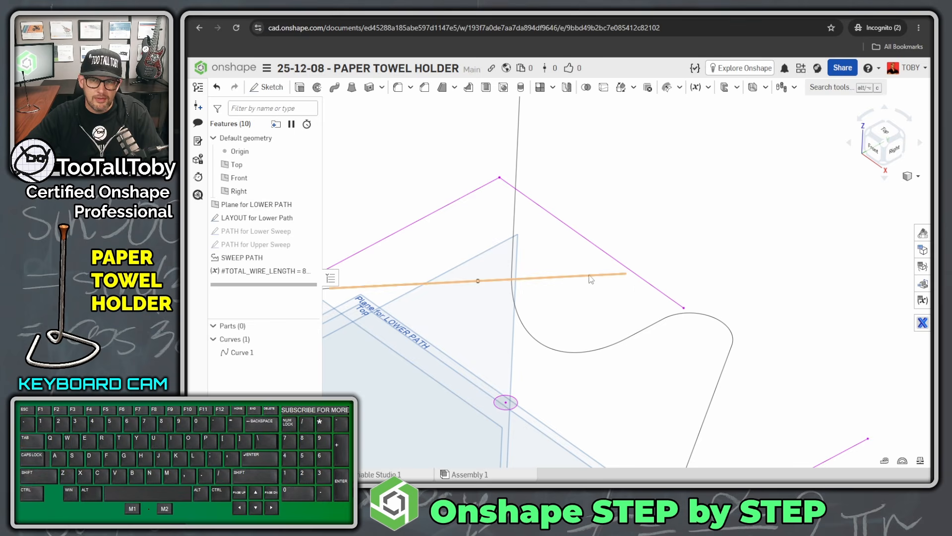
pyautogui.click(669, 202)
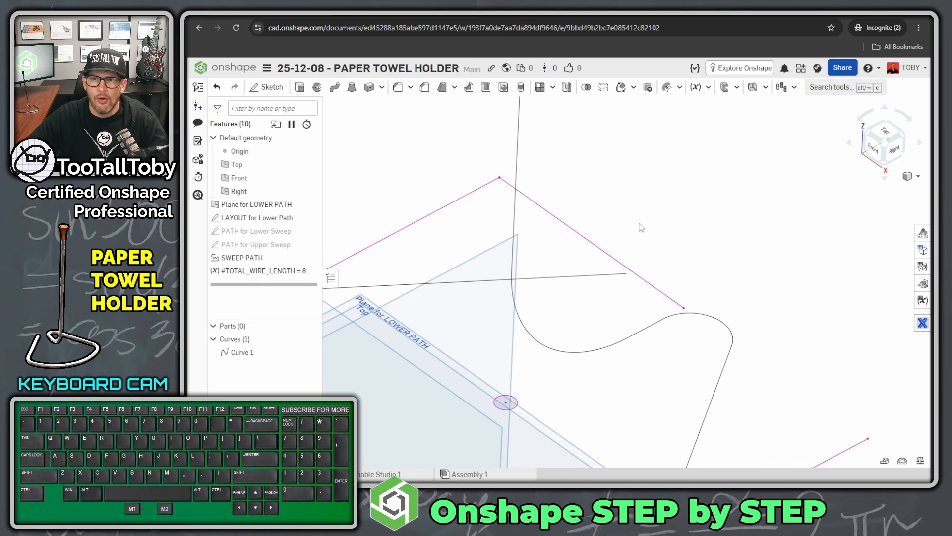
pyautogui.click(564, 277)
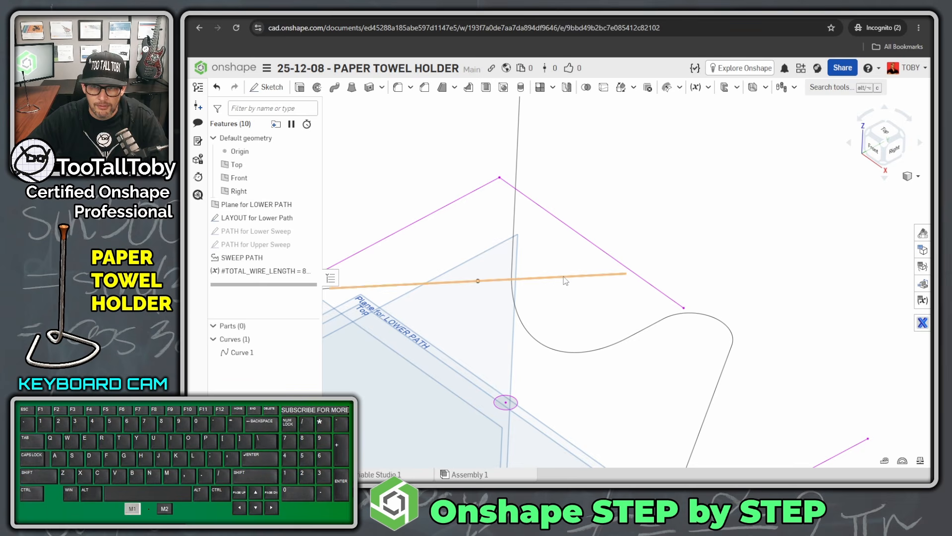
pyautogui.click(627, 274)
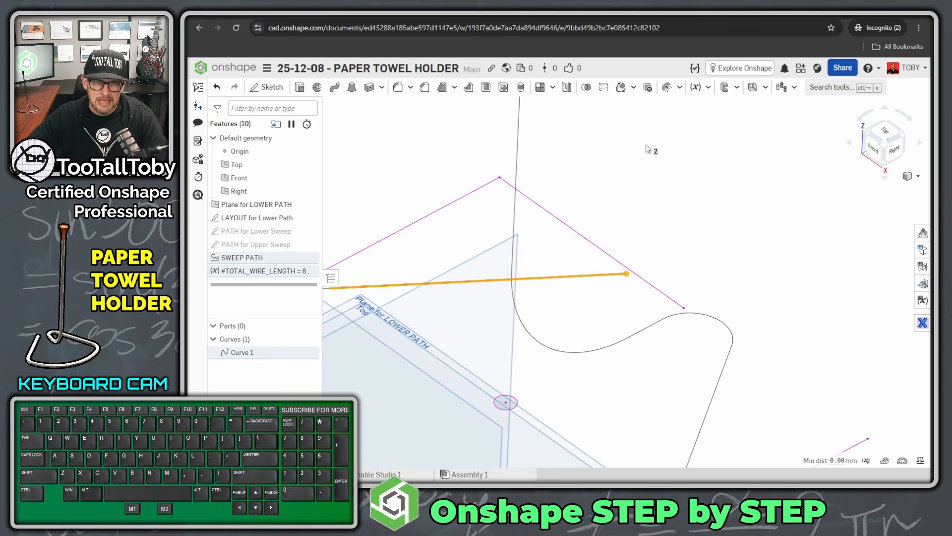
pyautogui.press('s')
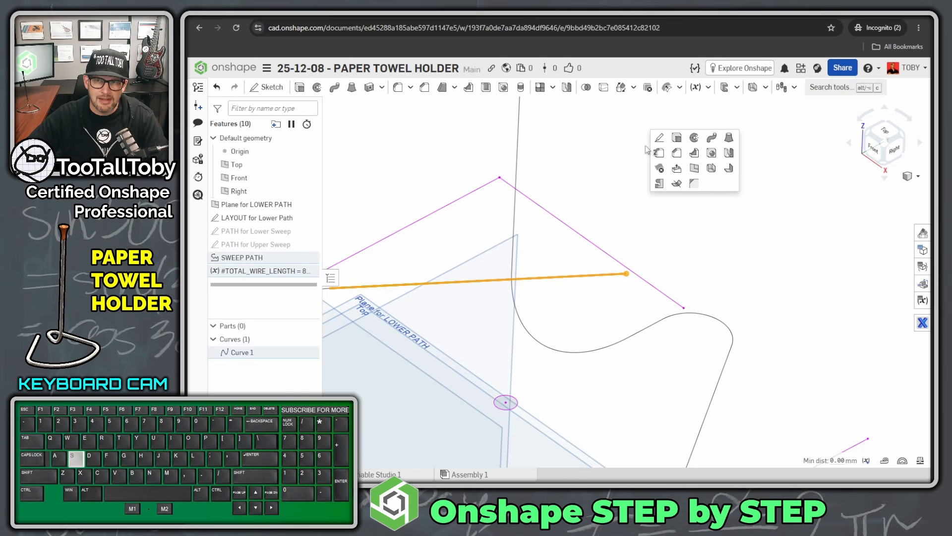
pyautogui.click(695, 169)
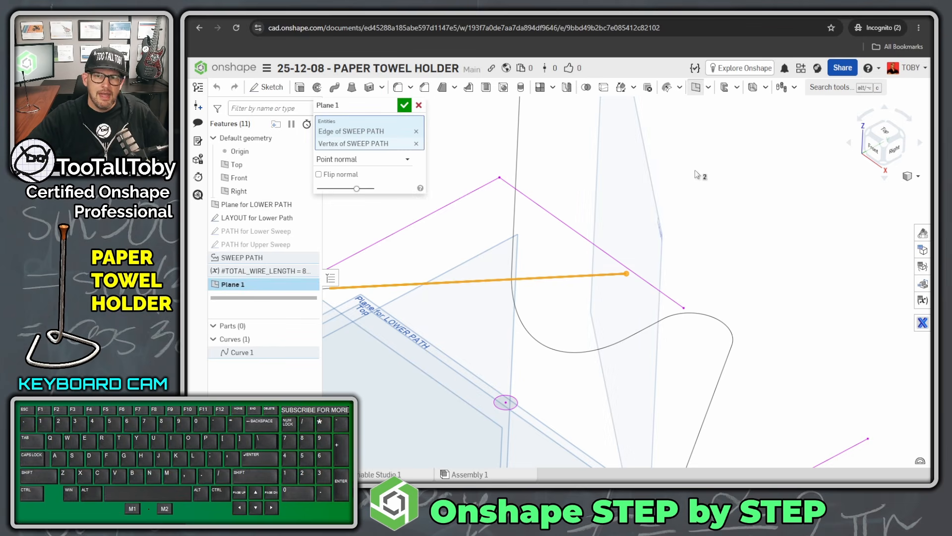
pyautogui.moveTo(647, 309)
pyautogui.mouseDown(button='right')
pyautogui.moveTo(627, 319)
pyautogui.moveTo(652, 310)
pyautogui.moveTo(623, 310)
pyautogui.moveTo(639, 315)
pyautogui.mouseUp(button='right')
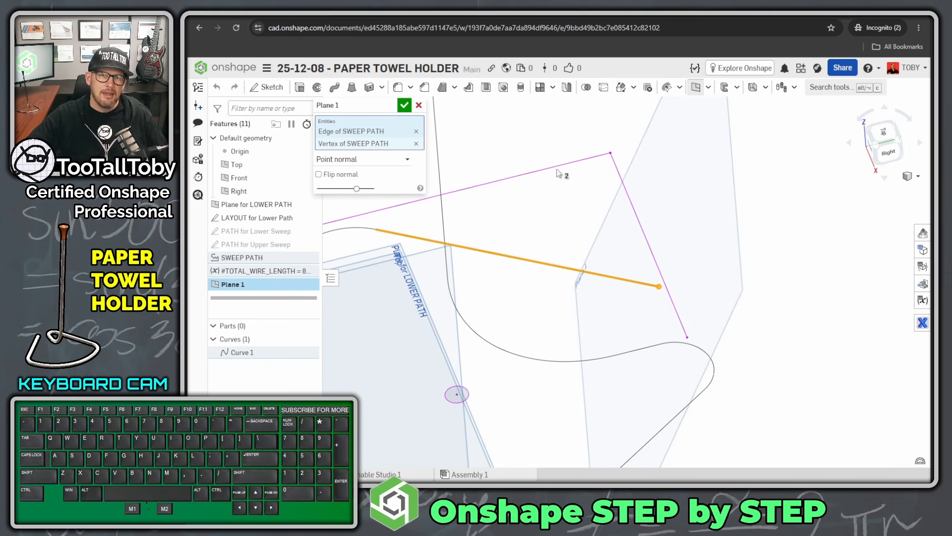
pyautogui.click(403, 106)
# Rename the new plane as PLANE for PROFILE and clear the selection
pyautogui.click(233, 284)
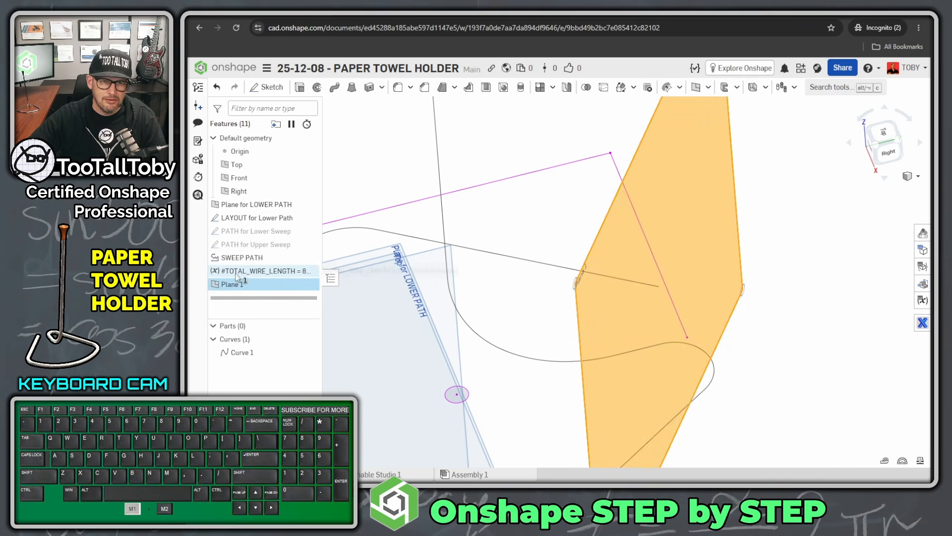
pyautogui.doubleClick(236, 281)
pyautogui.write('P')
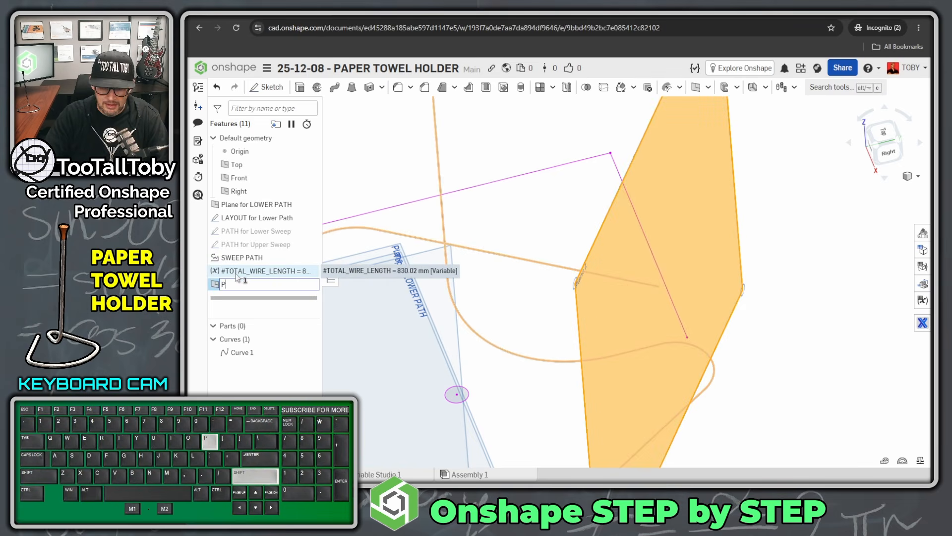
pyautogui.write('LANE for PROFILE')
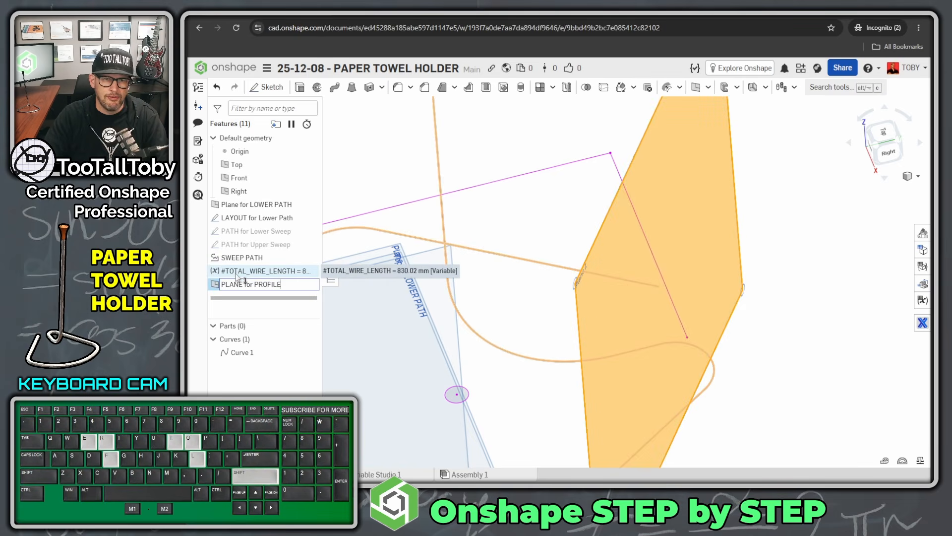
pyautogui.press('Return')
pyautogui.click(776, 224)
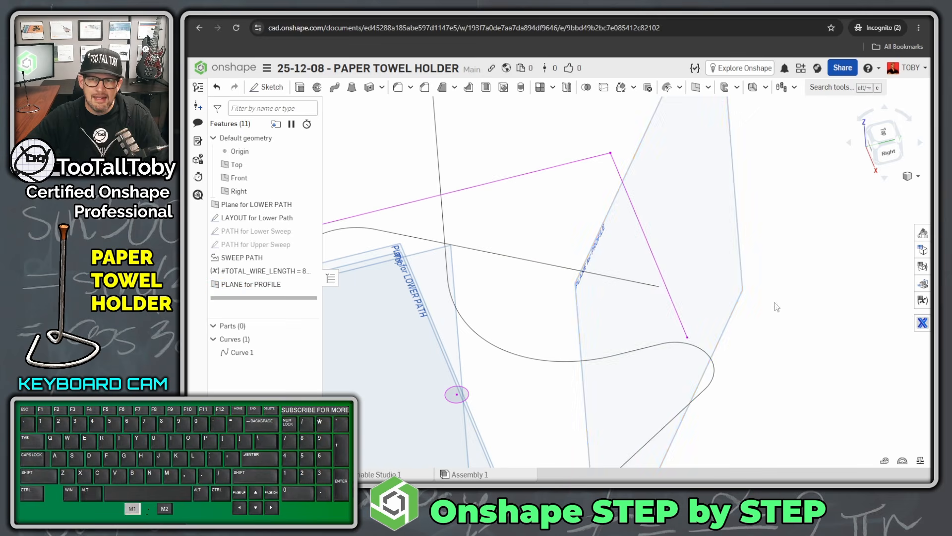
# Start a new sketch on PLANE for PROFILE and draw a circle centered on the open end of SWEEP PATH
pyautogui.click(719, 218)
pyautogui.moveTo(707, 256); pyautogui.dragTo(654, 214, button='right')
pyautogui.rightClick(611, 182)
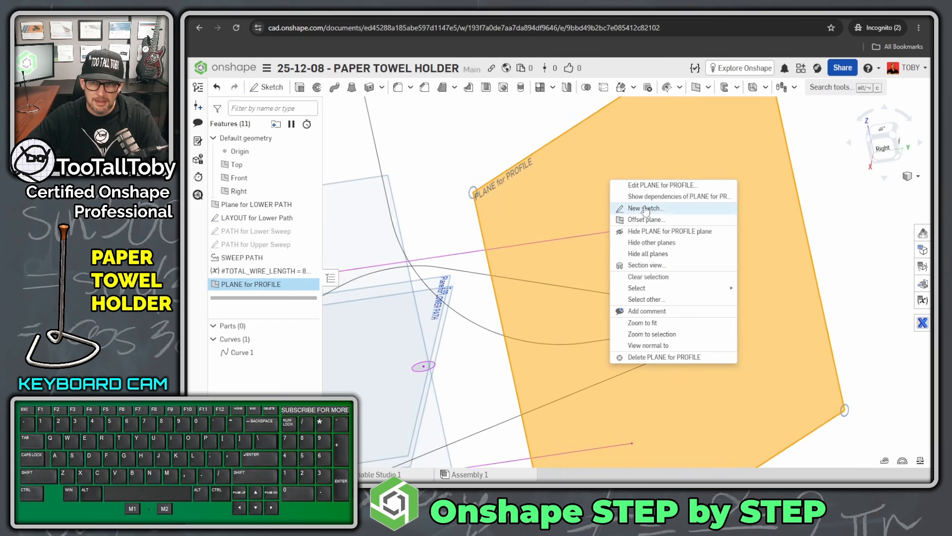
pyautogui.click(630, 208)
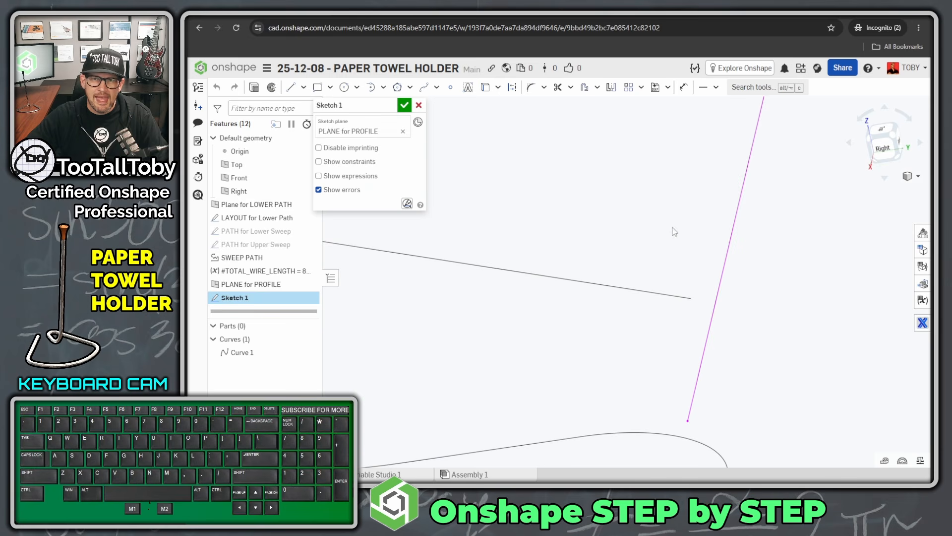
pyautogui.press('s')
pyautogui.click(739, 212)
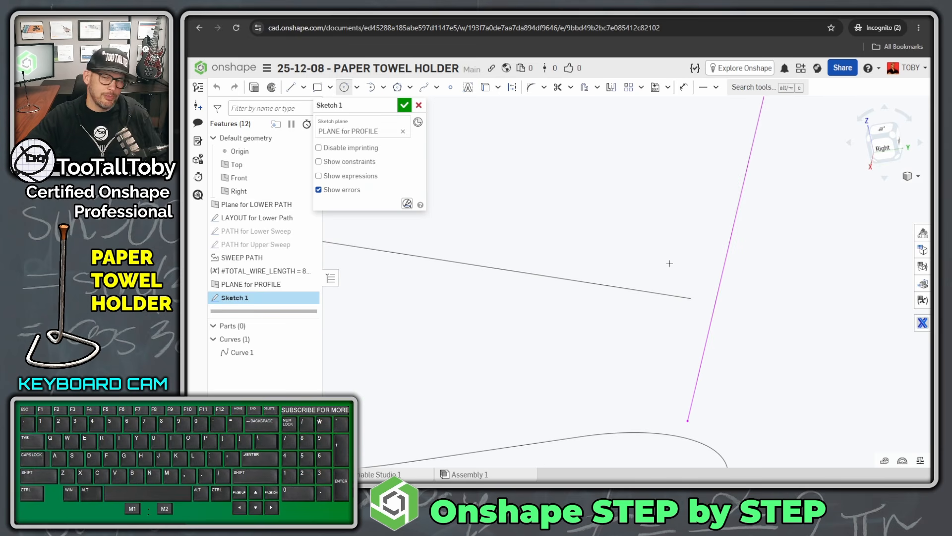
pyautogui.click(691, 298)
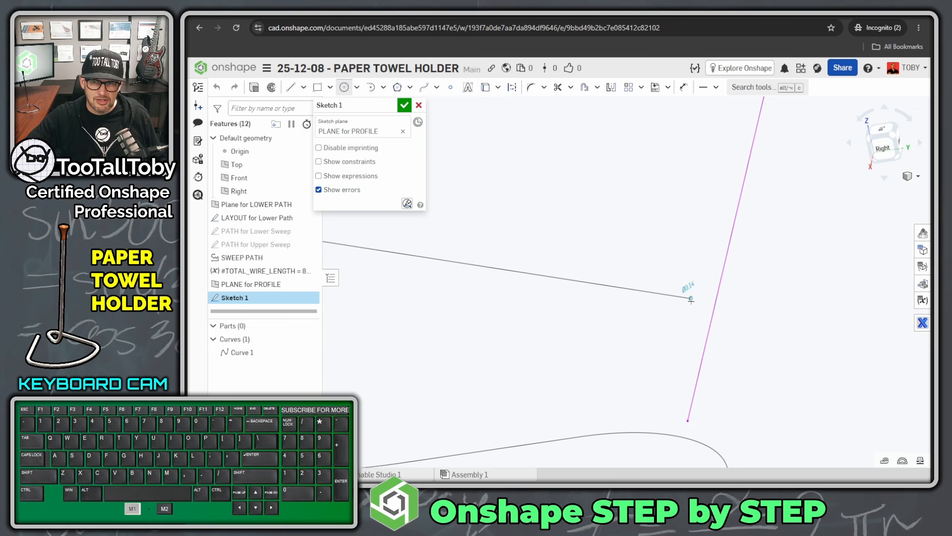
pyautogui.click(673, 331)
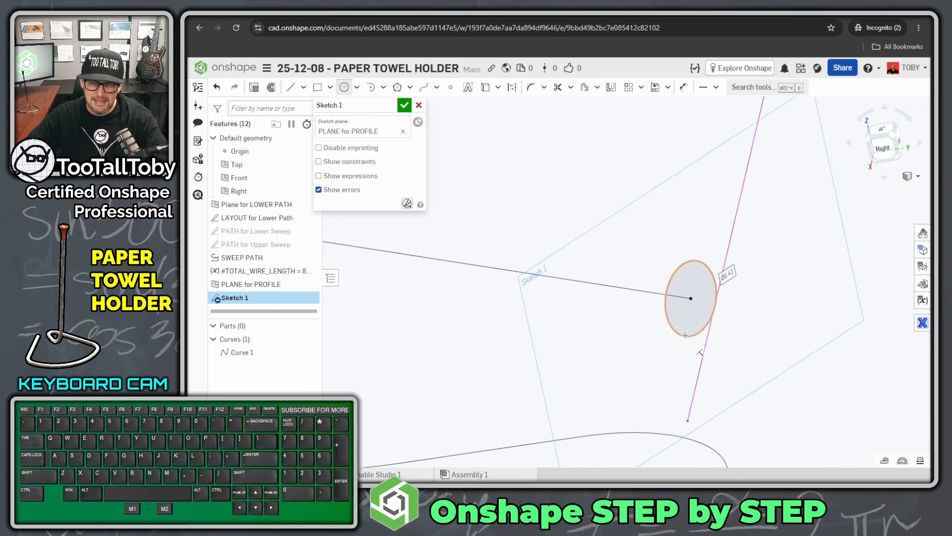
pyautogui.press('Escape')
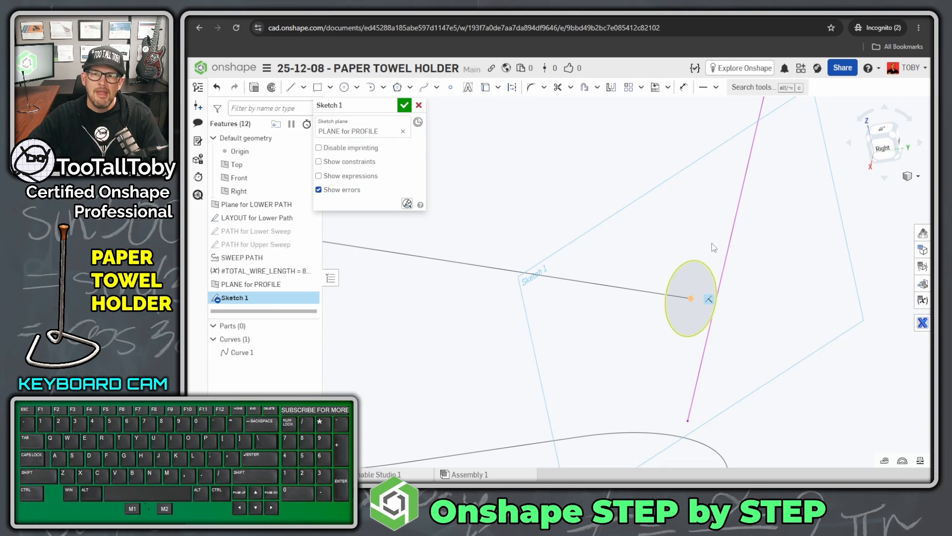
# Dimension the profile circle's diameter with the variable #WIRE_DIA and finish the sketch
pyautogui.scroll(2, 688, 185)
pyautogui.click(684, 87)
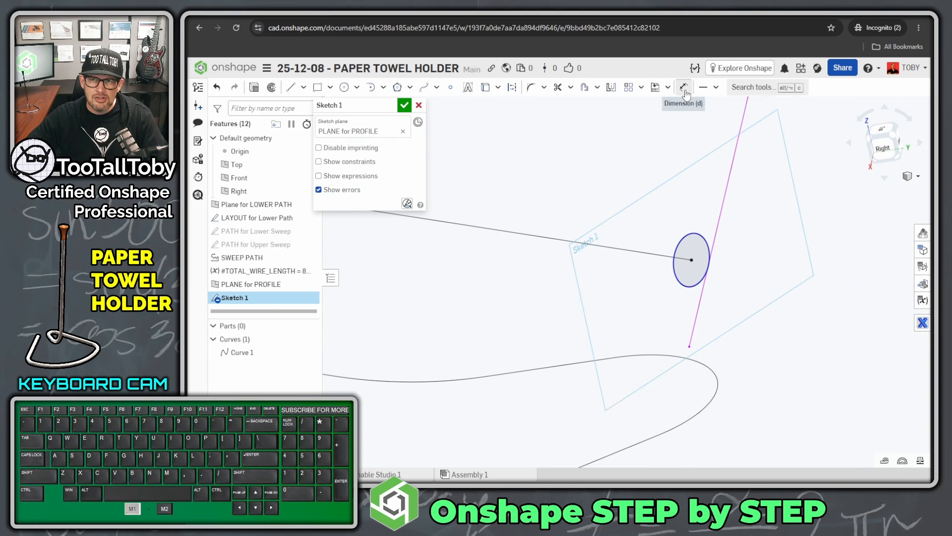
pyautogui.click(693, 232)
pyautogui.click(632, 167)
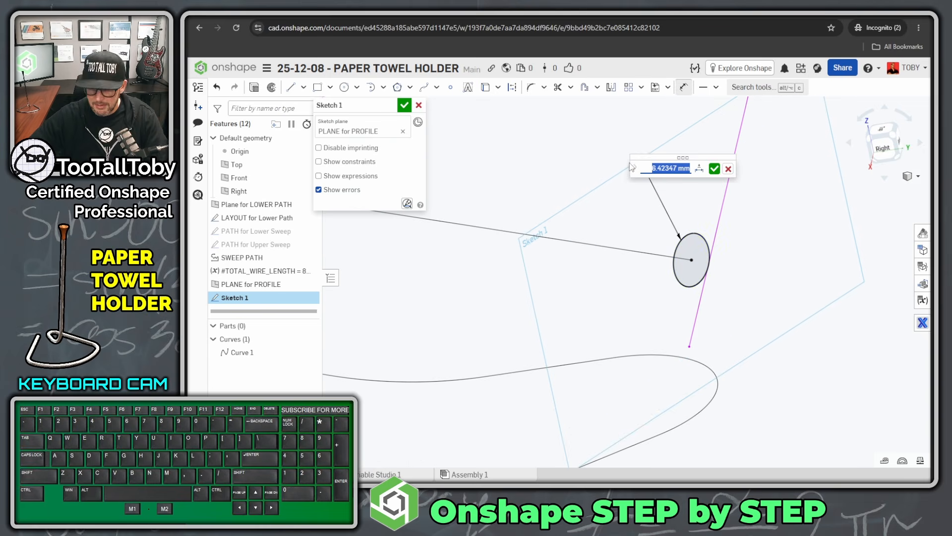
pyautogui.write('#')
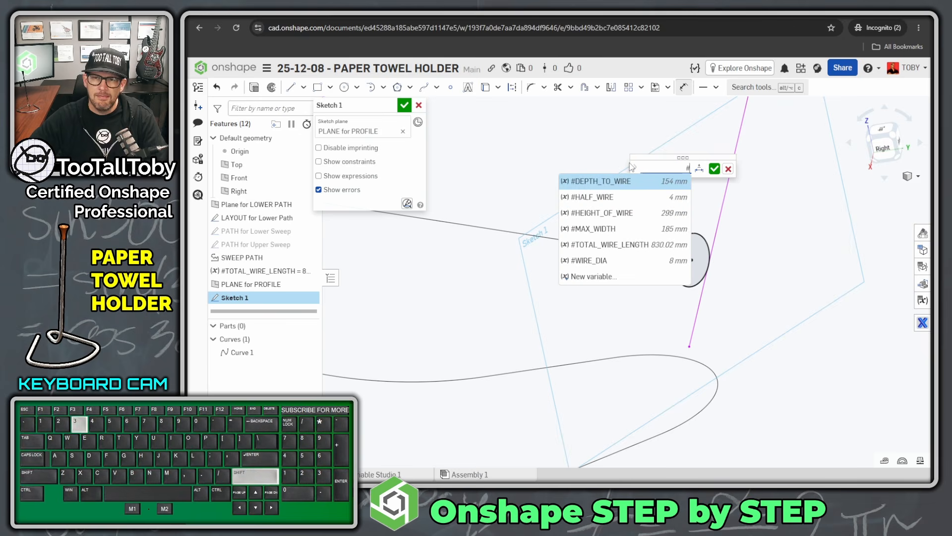
pyautogui.press('Down')
pyautogui.press('Down')
pyautogui.press('Down')
pyautogui.press('Down')
pyautogui.press('Down')
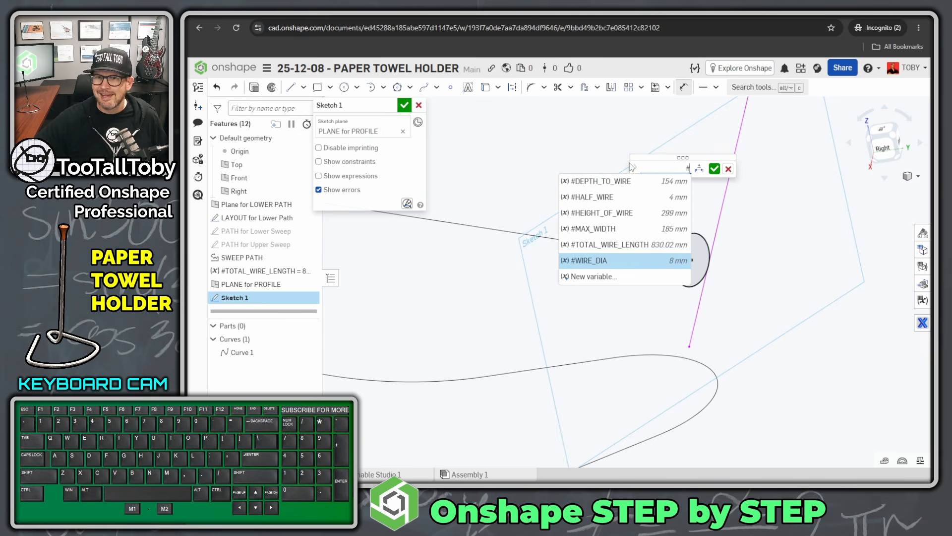
pyautogui.press('Return')
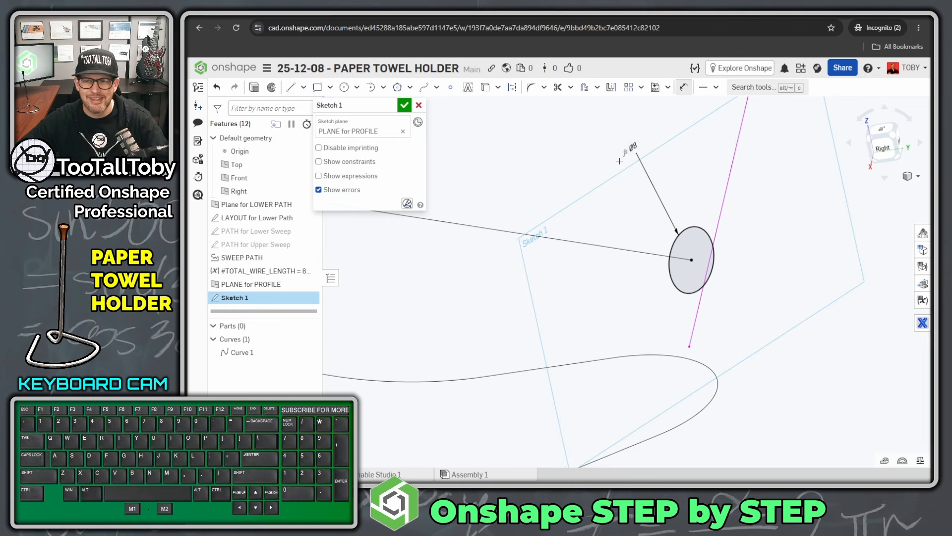
pyautogui.moveTo(716, 318)
pyautogui.mouseDown(button='right')
pyautogui.moveTo(720, 301)
pyautogui.moveTo(665, 178)
pyautogui.mouseUp(button='right')
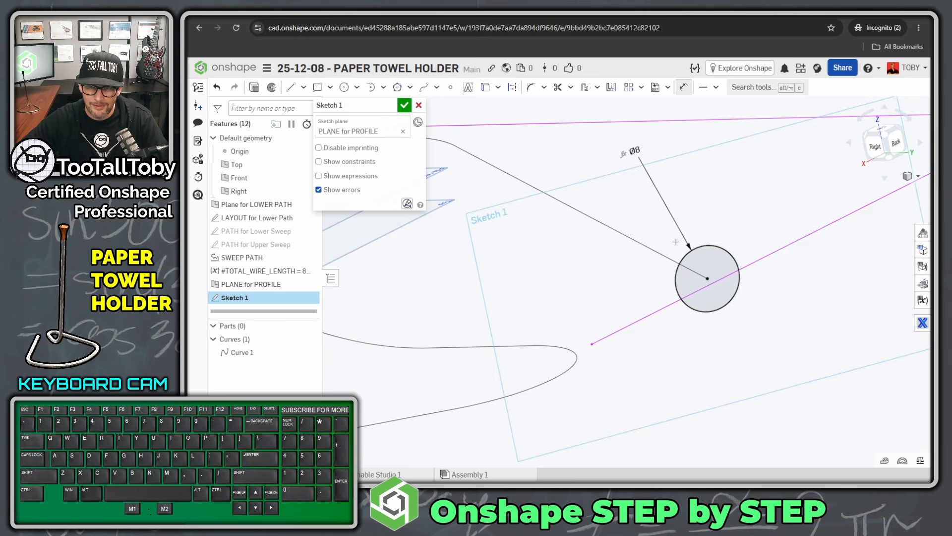
pyautogui.scroll(-5, 676, 242)
pyautogui.moveTo(675, 241); pyautogui.dragTo(664, 278, button='right')
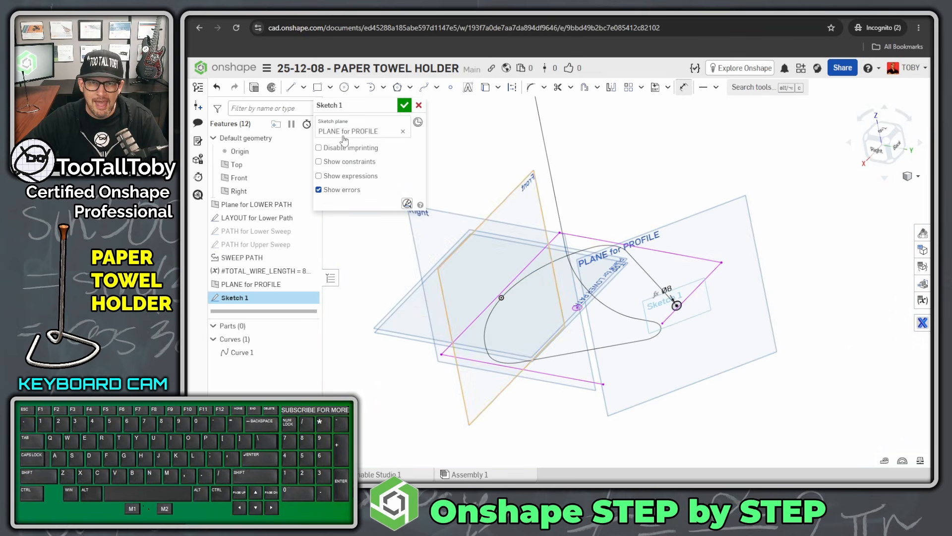
pyautogui.click(405, 105)
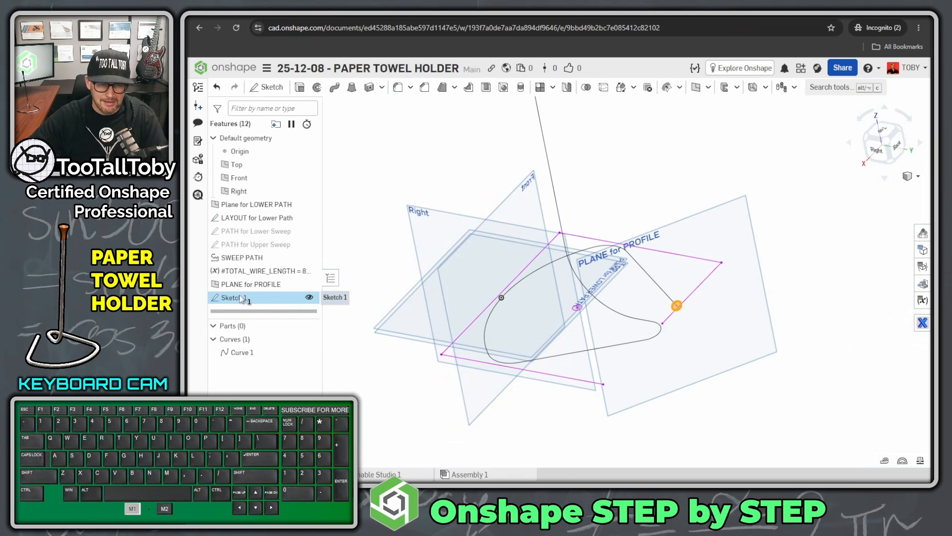
# Rename the finished circle sketch as Sweep PROFILE and clear the selection
pyautogui.hotkey('shift', 'n')
pyautogui.write('Sweep PROFILE')
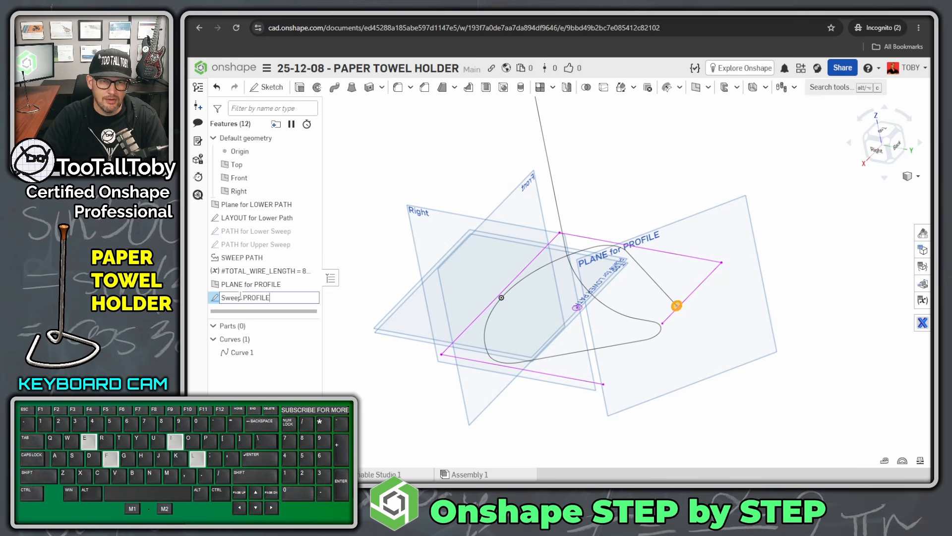
pyautogui.press('Return')
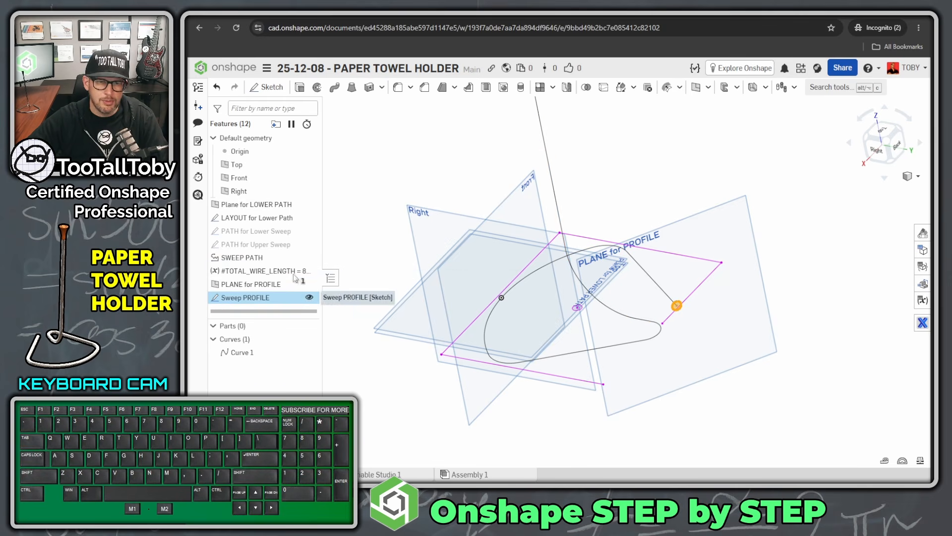
pyautogui.click(416, 157)
pyautogui.moveTo(417, 157); pyautogui.dragTo(422, 155, button='right')
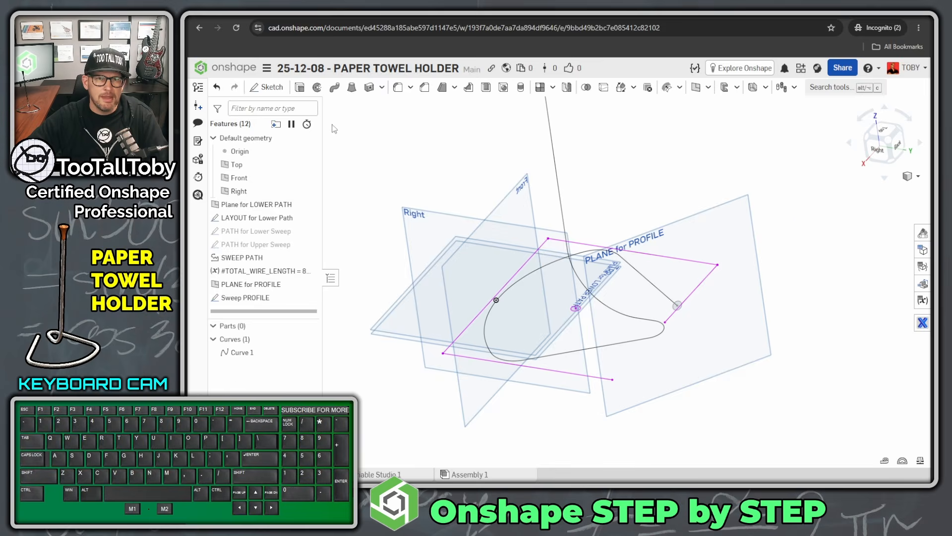
# Start a new solid Sweep using the circular region of Sweep PROFILE as the profile
pyautogui.hotkey('alt', '1')
pyautogui.click(328, 91)
pyautogui.moveTo(359, 63); pyautogui.dragTo(307, 106)
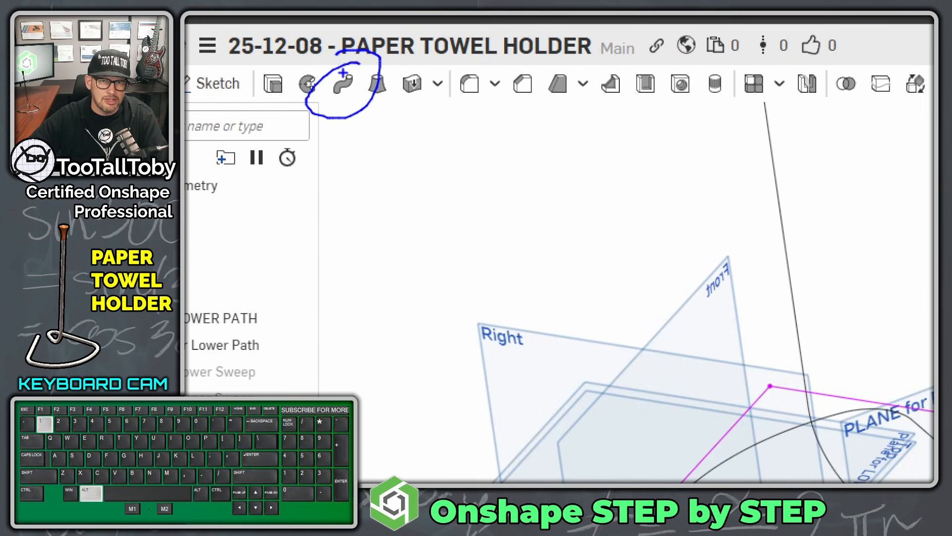
pyautogui.click(342, 84)
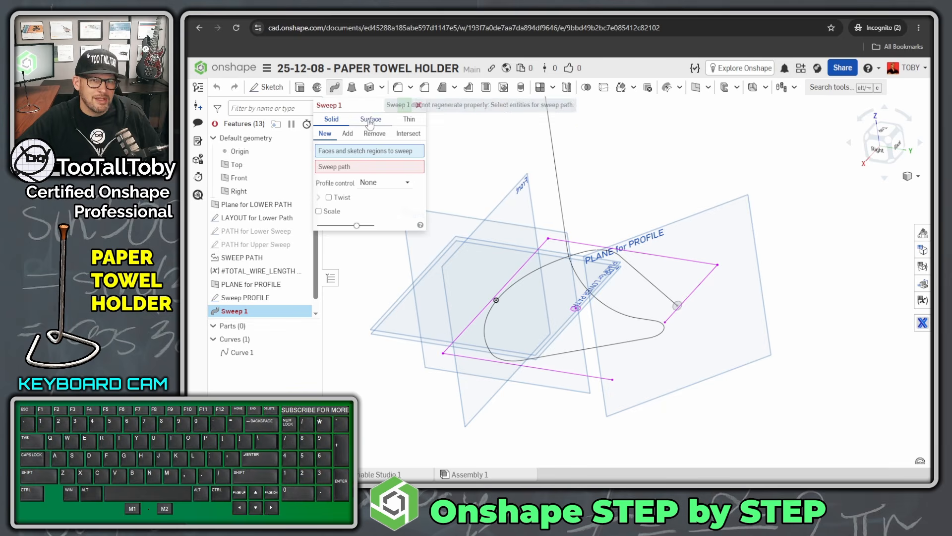
pyautogui.click(372, 153)
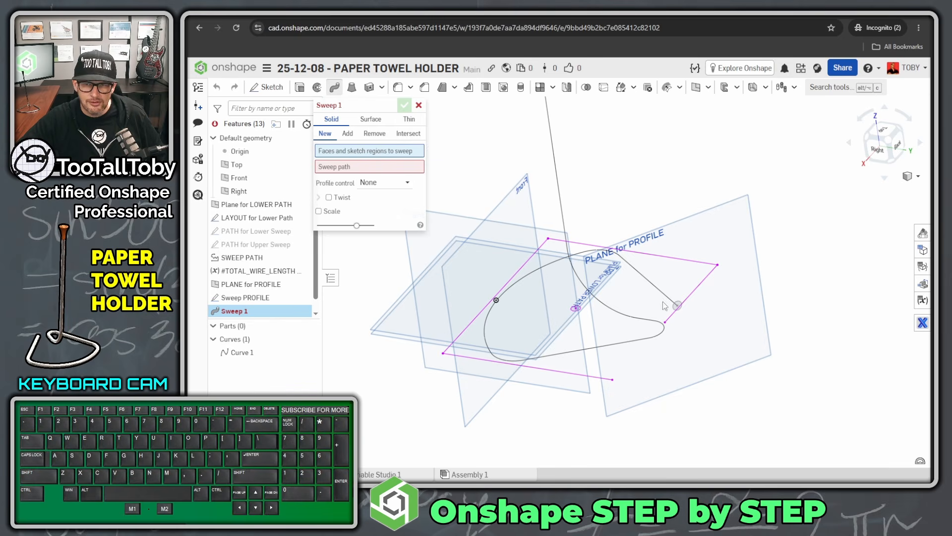
pyautogui.scroll(6, 672, 304)
pyautogui.click(694, 337)
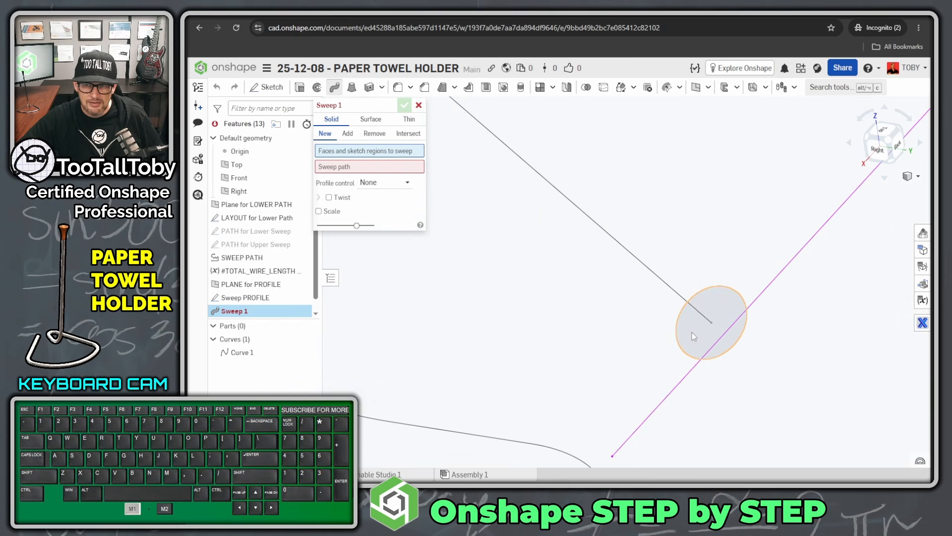
pyautogui.scroll(-5, 617, 331)
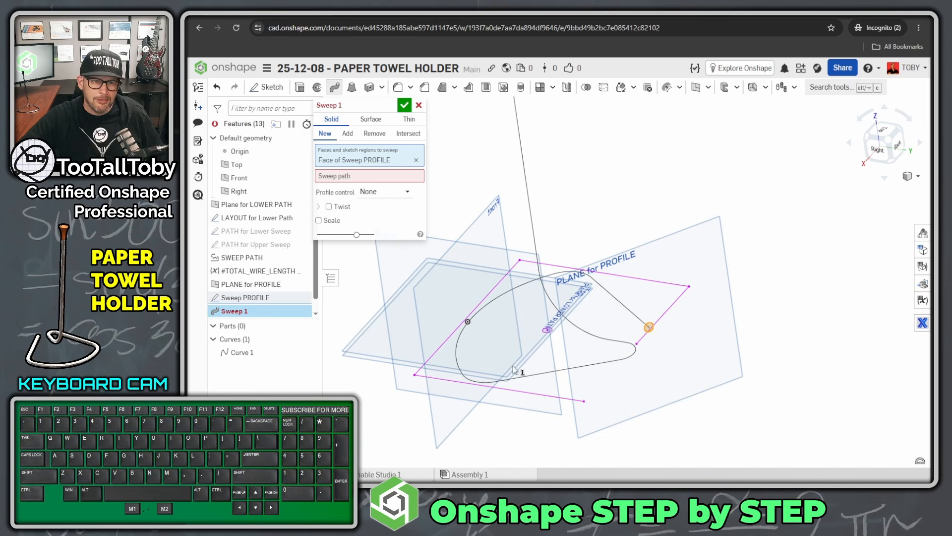
# Choose the composite curve Curve 1 as the sweep path and accept the sweep
pyautogui.click(338, 177)
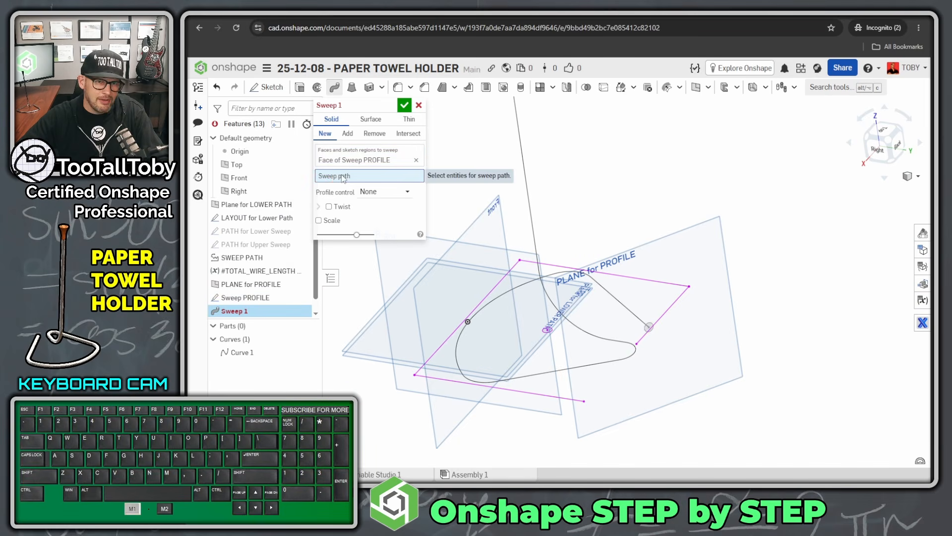
pyautogui.hotkey('alt', '1')
pyautogui.click(242, 257)
pyautogui.moveTo(252, 245)
pyautogui.mouseDown()
pyautogui.moveTo(337, 264)
pyautogui.moveTo(212, 242)
pyautogui.mouseUp()
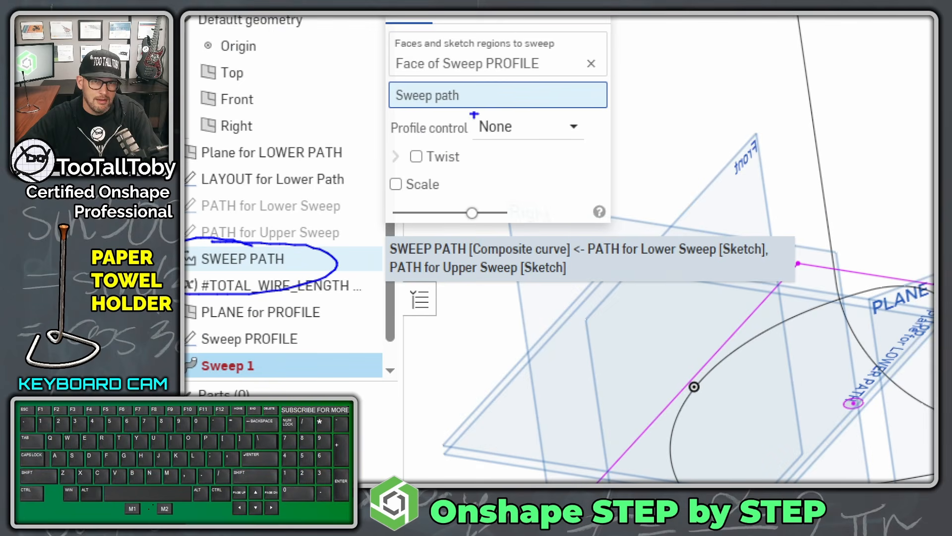
pyautogui.moveTo(468, 91); pyautogui.dragTo(401, 114)
pyautogui.hotkey('alt', '1')
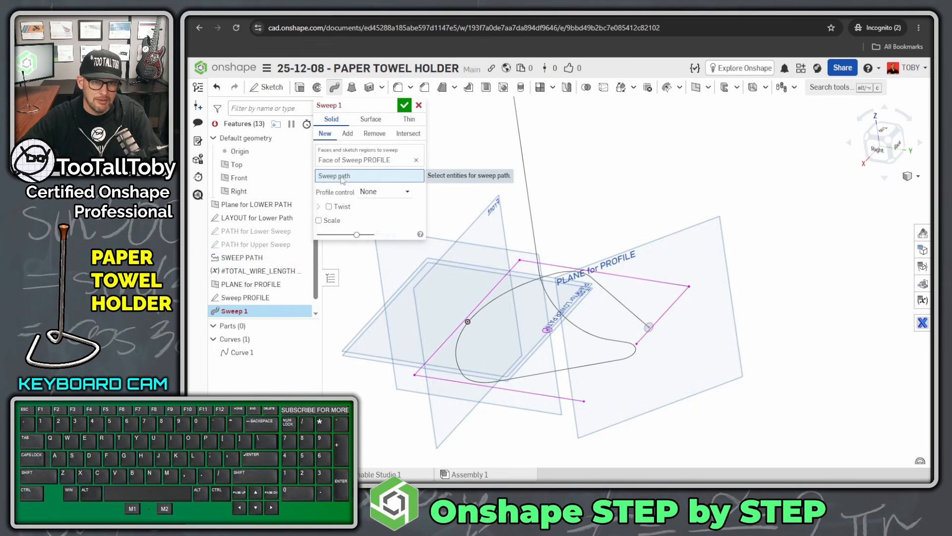
pyautogui.click(237, 352)
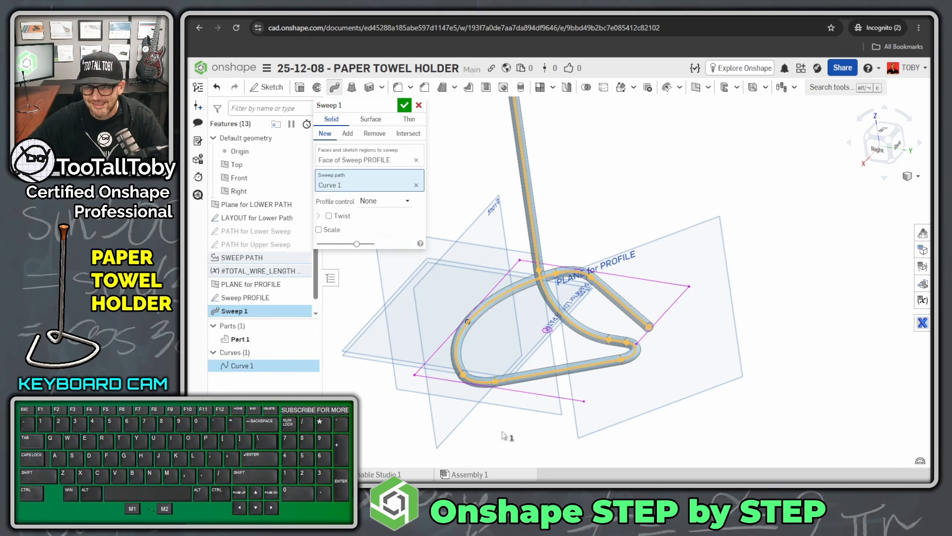
pyautogui.scroll(-3, 498, 407)
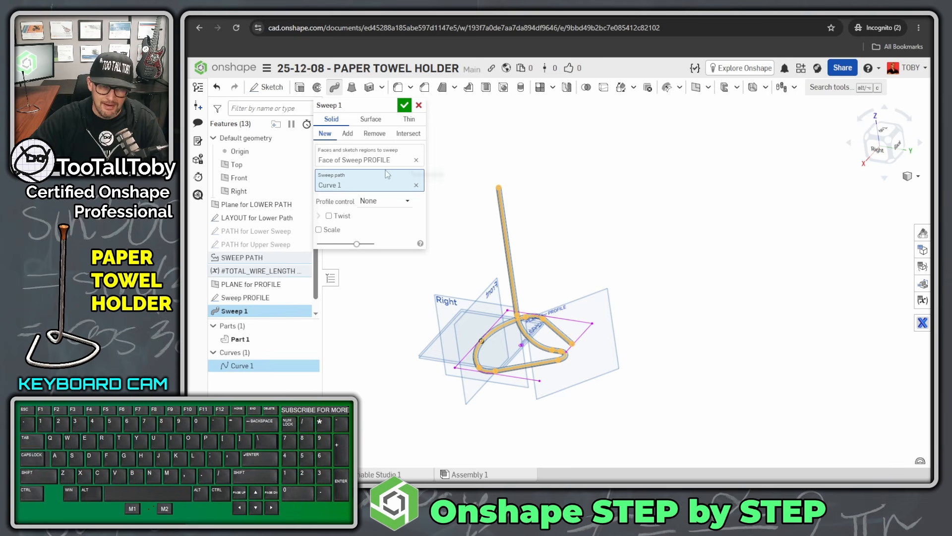
pyautogui.moveTo(528, 337); pyautogui.dragTo(573, 330, button='right')
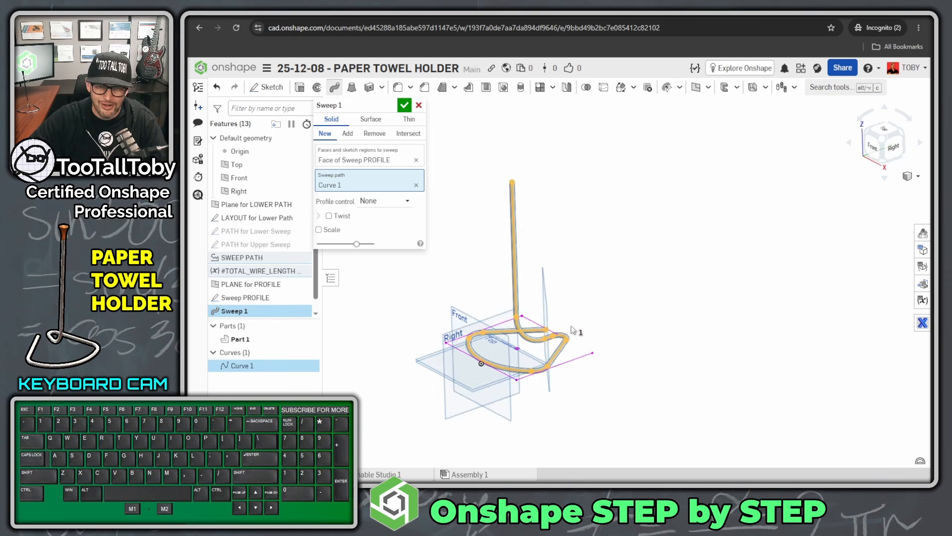
pyautogui.click(404, 105)
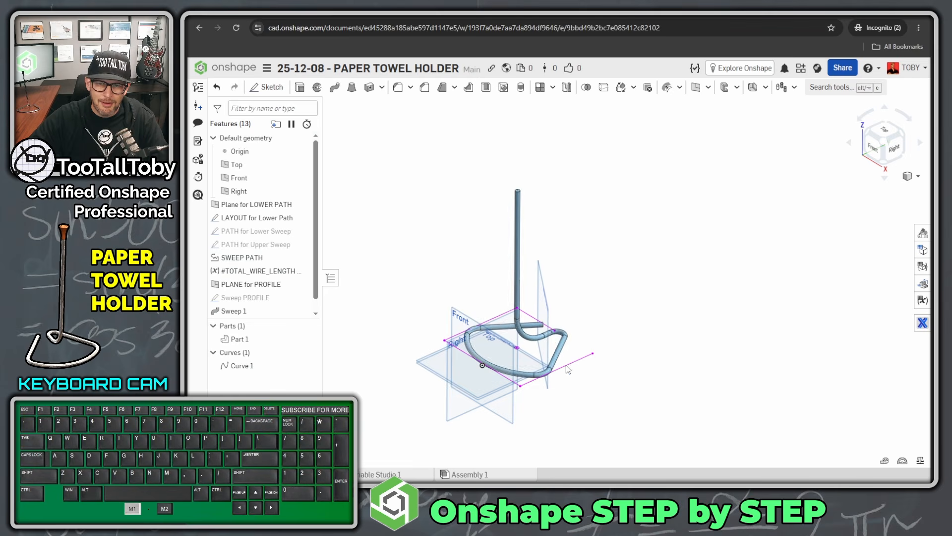
# Show the variable table and test the wire thickness by setting WIRE_DIA to 12 mm, restoring it to 8 mm
pyautogui.scroll(-3, 475, 365)
pyautogui.keyDown('ctrl'); pyautogui.moveTo(484, 294); pyautogui.dragTo(525, 290, button='middle'); pyautogui.keyUp('ctrl')
pyautogui.scroll(3, 553, 248)
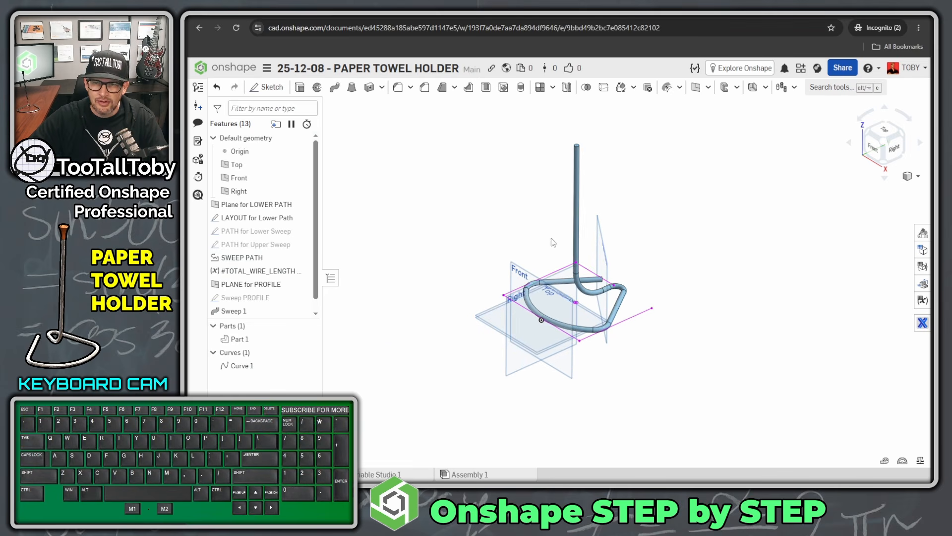
pyautogui.scroll(-2, 547, 222)
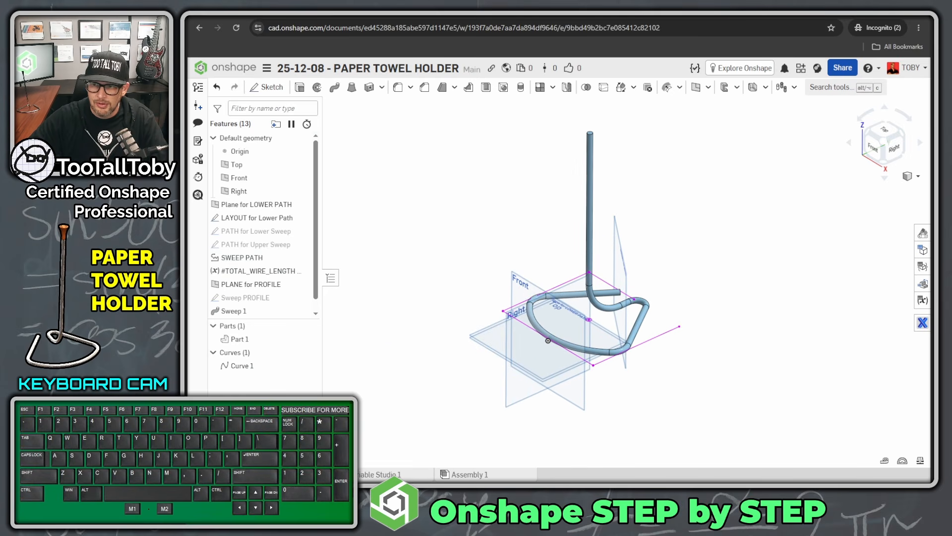
pyautogui.click(922, 300)
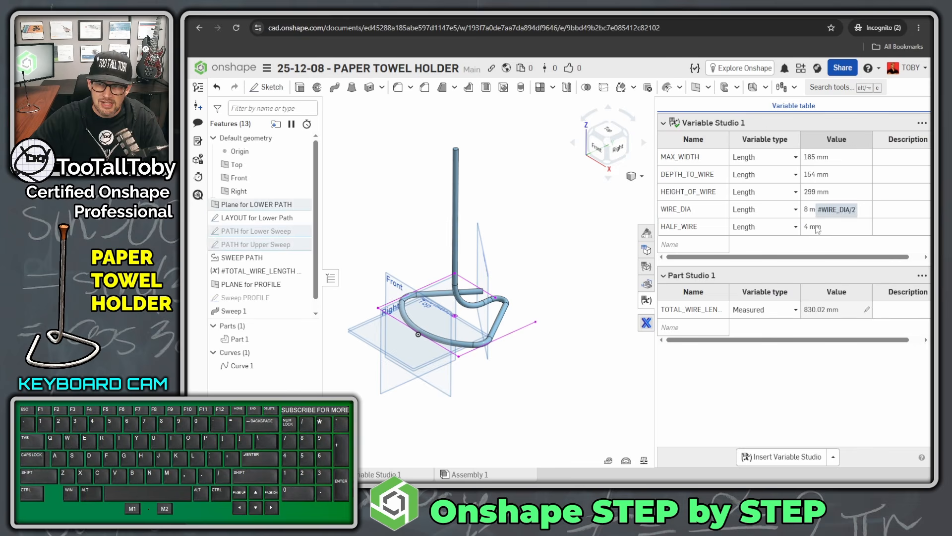
pyautogui.click(814, 211)
pyautogui.write('12')
pyautogui.press('Return')
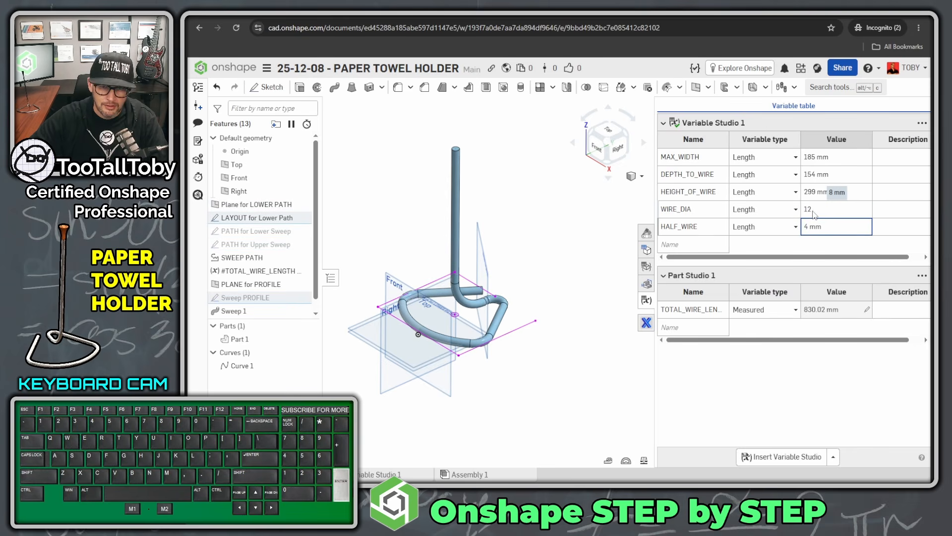
pyautogui.click(814, 210)
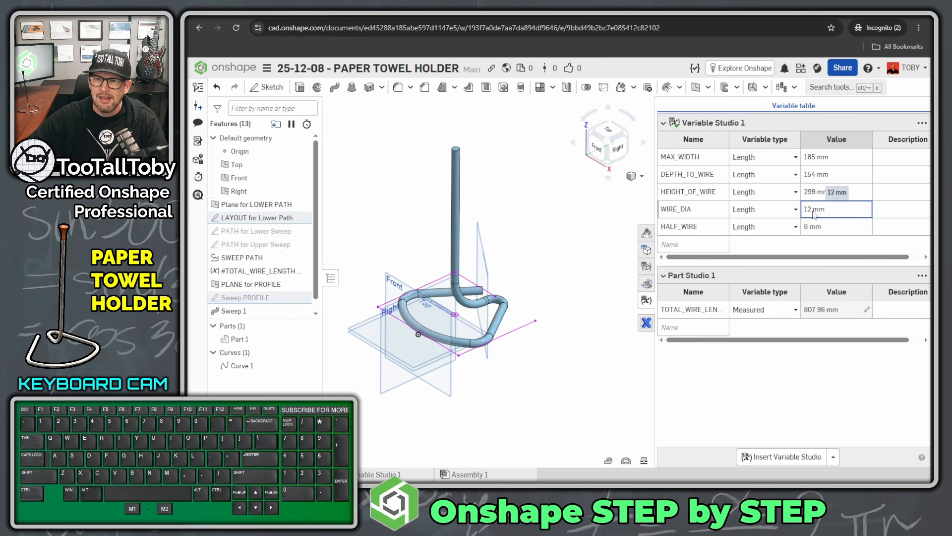
pyautogui.write('8')
pyautogui.press('Return')
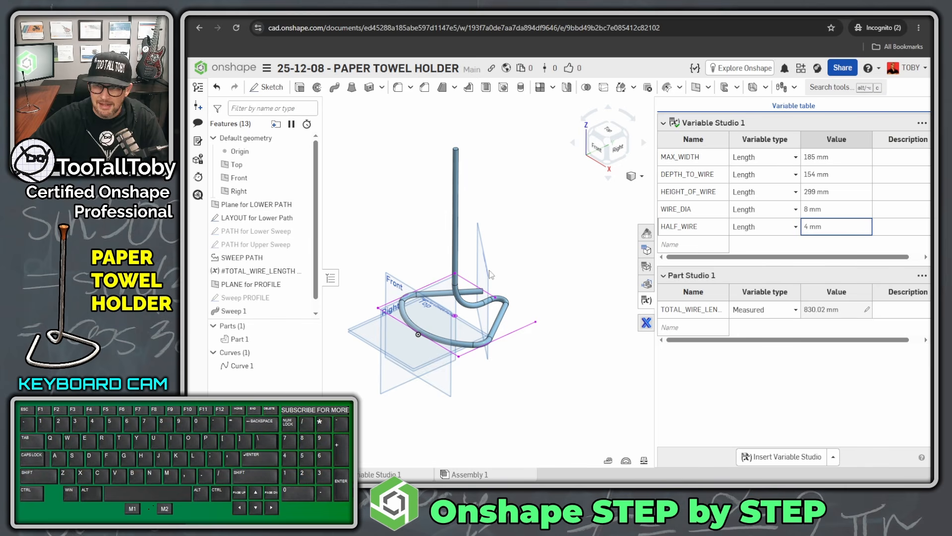
# Test how the total wire length responds by setting WIRE_DIA to 10 mm, and return it to 8 mm
pyautogui.click(818, 210)
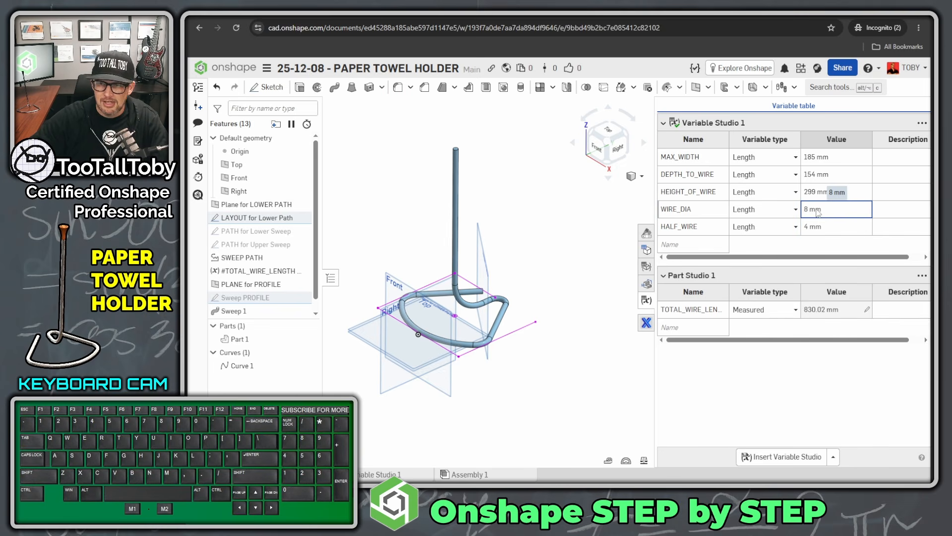
pyautogui.write('10')
pyautogui.press('Return')
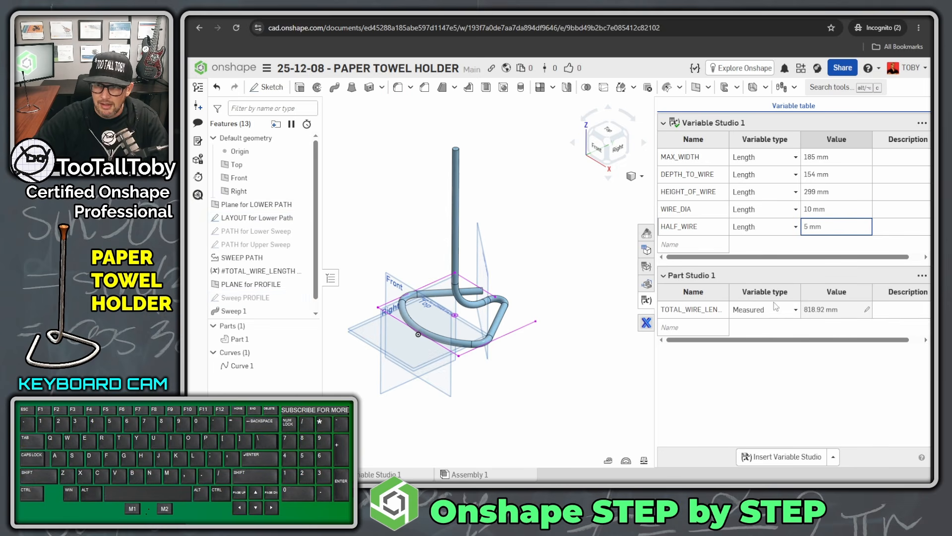
pyautogui.click(824, 211)
pyautogui.write('8')
pyautogui.press('Return')
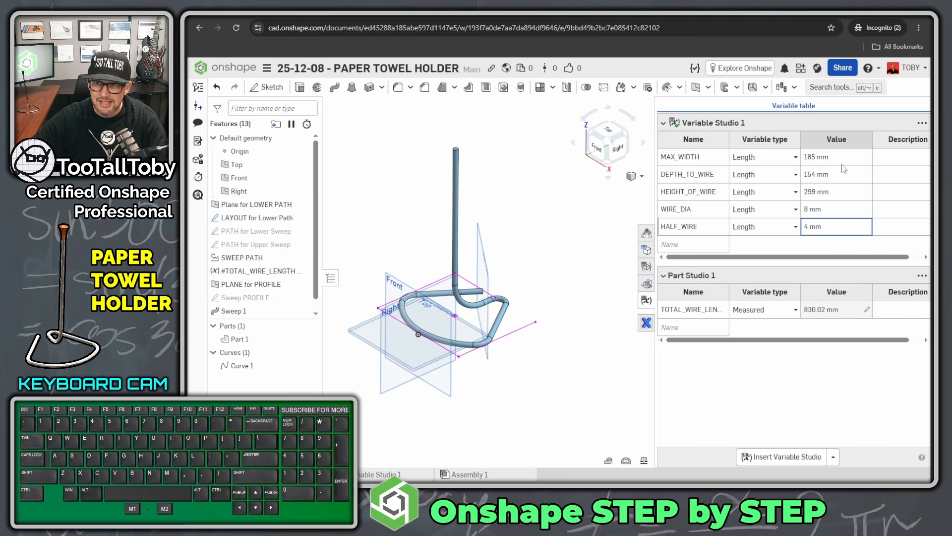
# Test a taller holder by setting HEIGHT_OF_WIRE to 350 mm, and return it to 299 mm
pyautogui.click(832, 193)
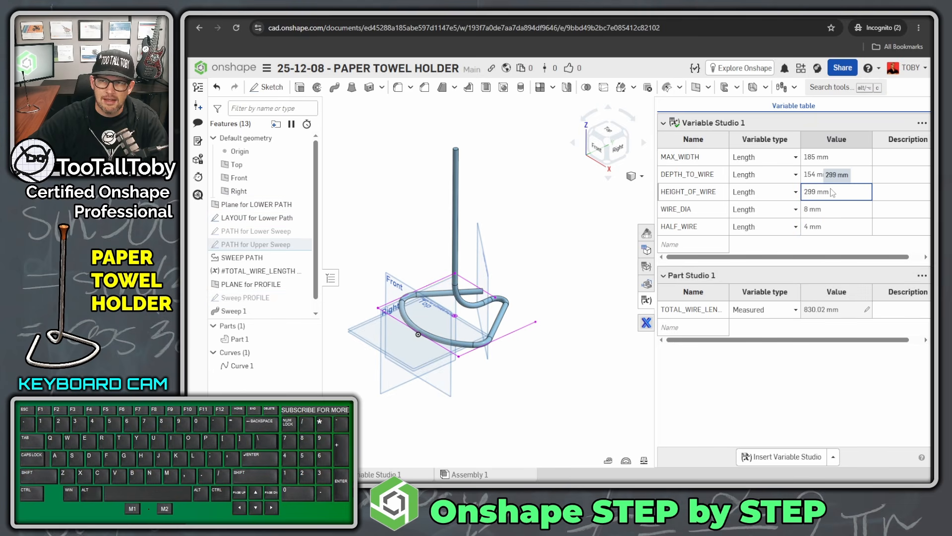
pyautogui.write('350')
pyautogui.press('Return')
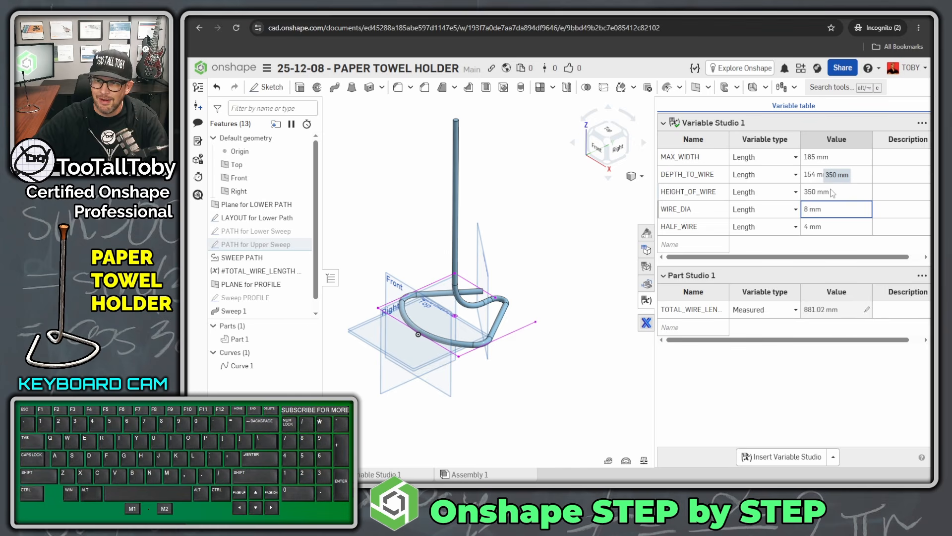
pyautogui.click(833, 193)
pyautogui.write('299')
pyautogui.press('Return')
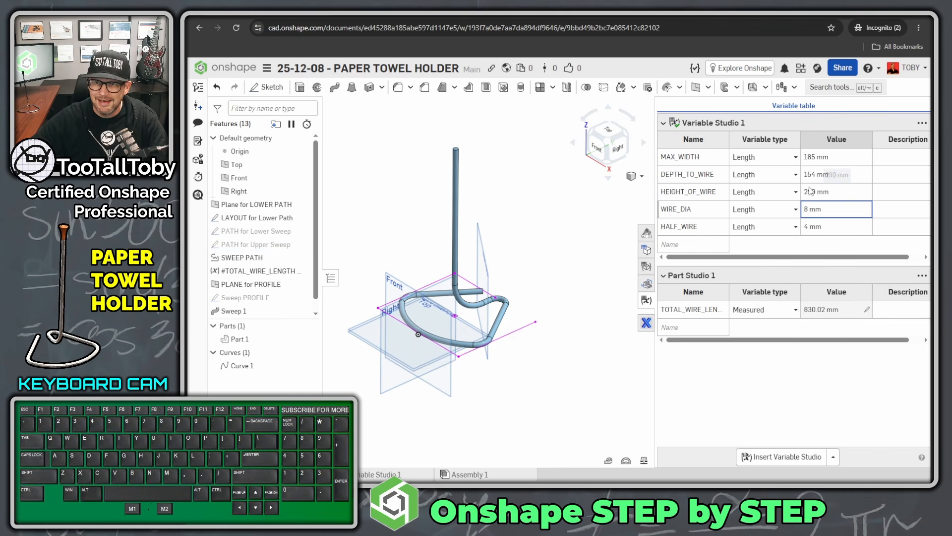
# Test a wider holder by setting MAX_WIDTH to 210 mm, and return it to 185 mm
pyautogui.click(817, 158)
pyautogui.write('210')
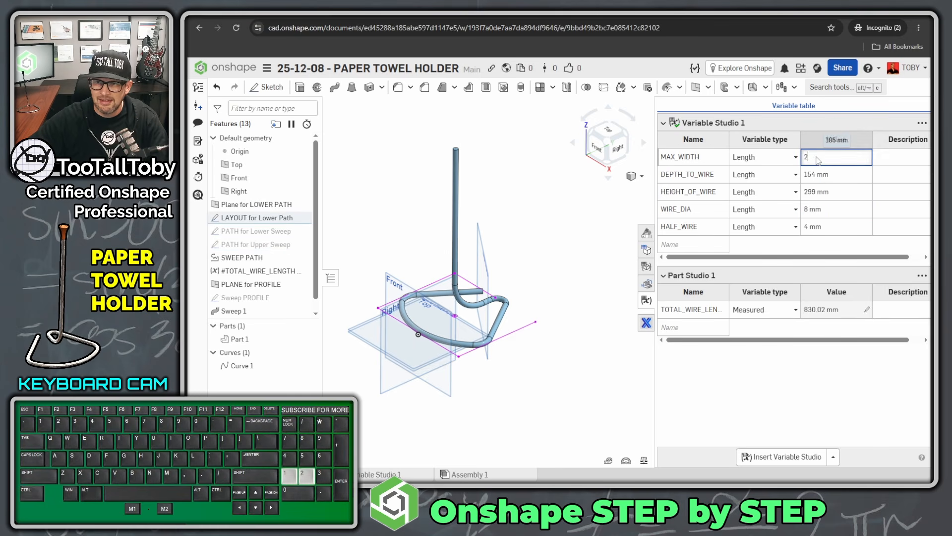
pyautogui.press('Return')
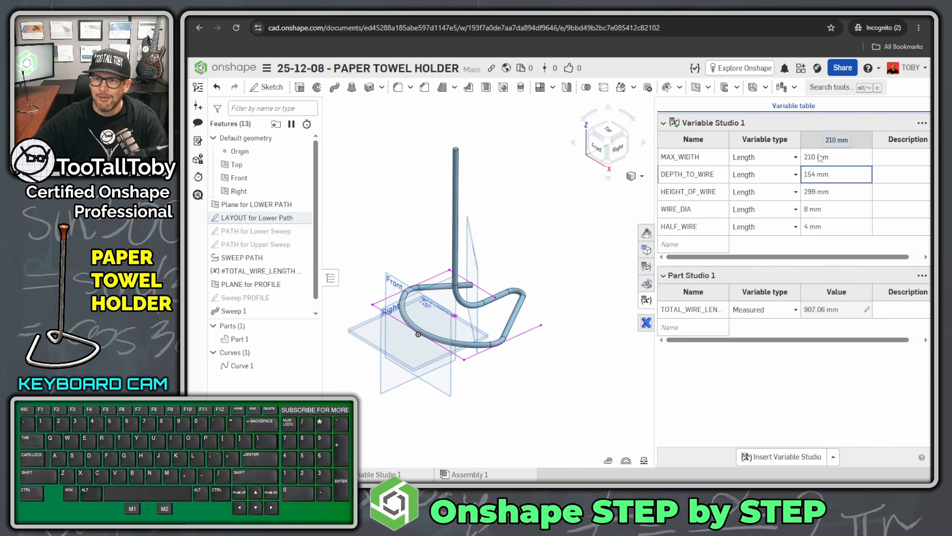
pyautogui.click(819, 158)
pyautogui.write('185')
pyautogui.press('Return')
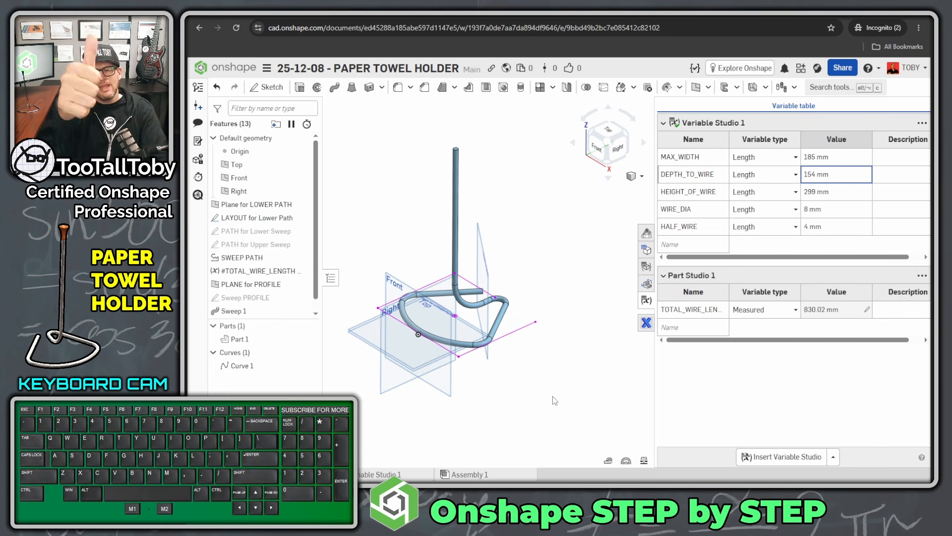
pyautogui.click(560, 377)
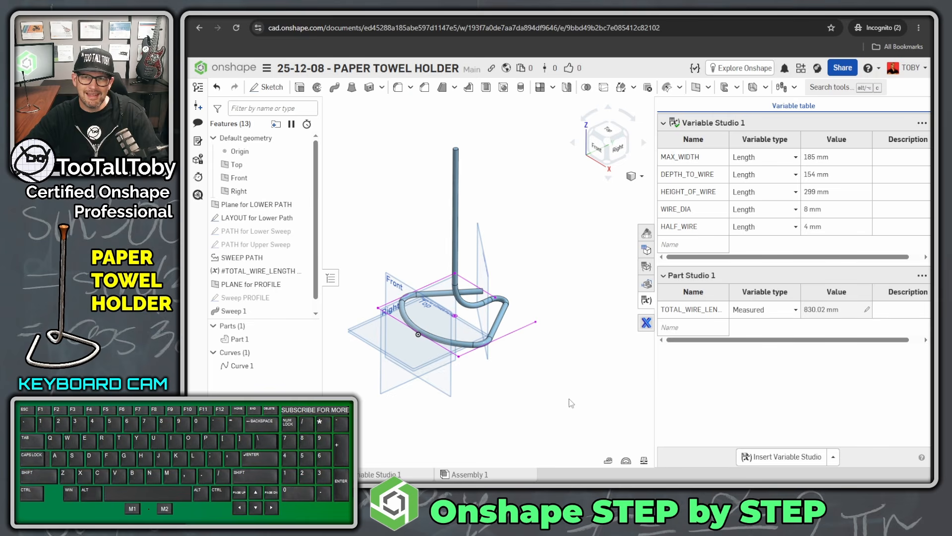
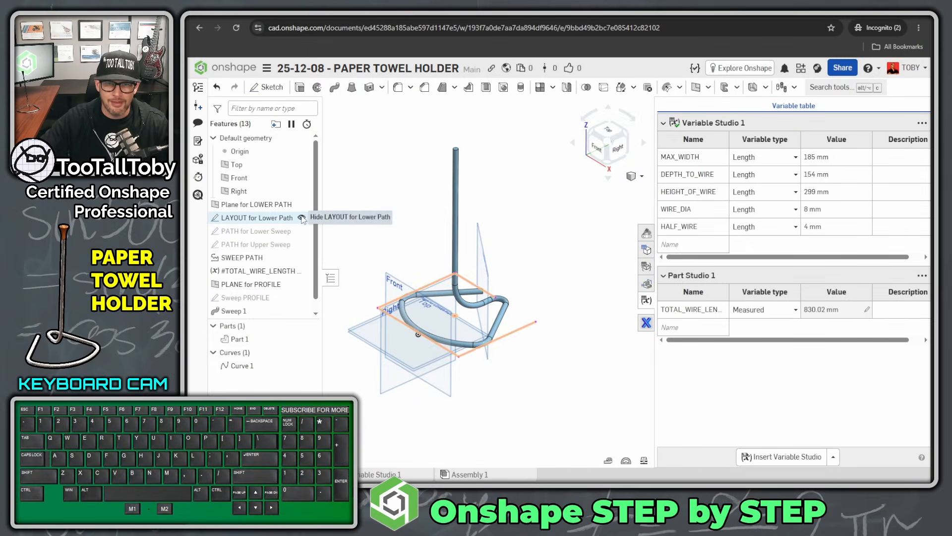
# Hide the LAYOUT for Lower Path sketch and the planes PLANE for PROFILE and Plane for LOWER PATH
pyautogui.click(302, 219)
pyautogui.scroll(-1, 300, 261)
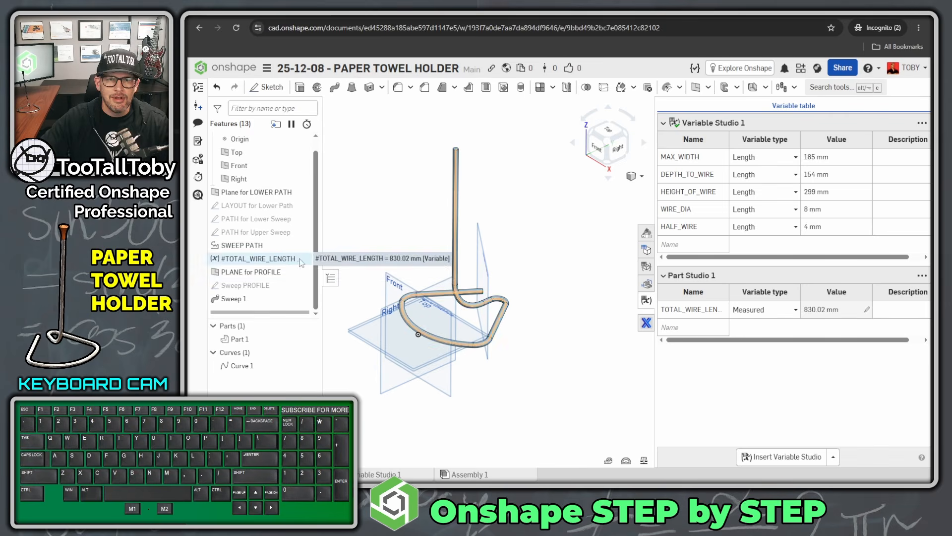
pyautogui.click(301, 271)
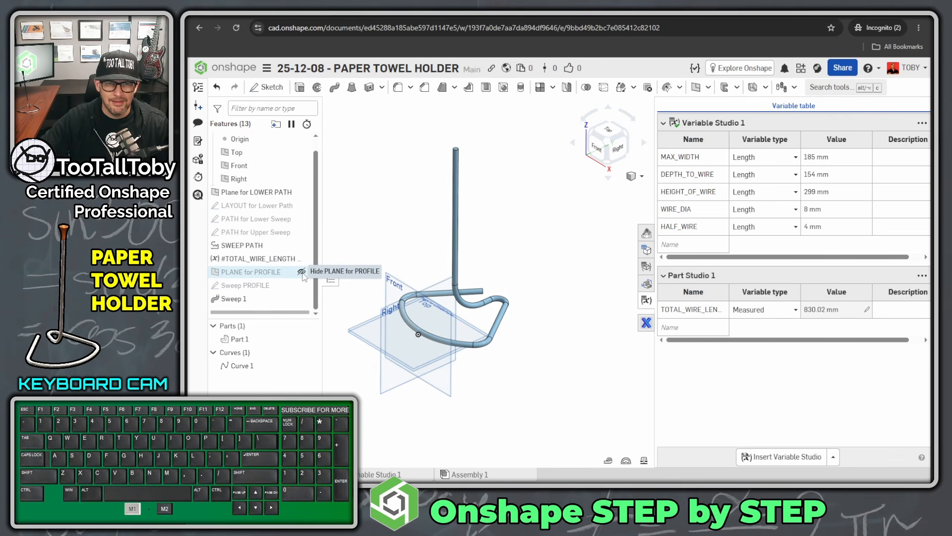
pyautogui.click(302, 192)
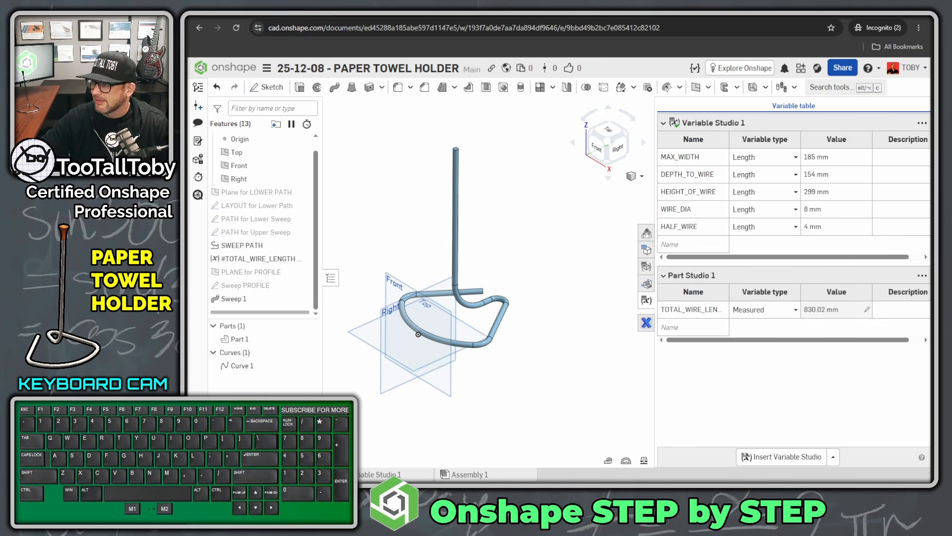
# Switch to the drawing PDF, examine the stepped rod tip dimensions in Section A-A, and return to Onshape
pyautogui.hotkey('alt', 'Tab')
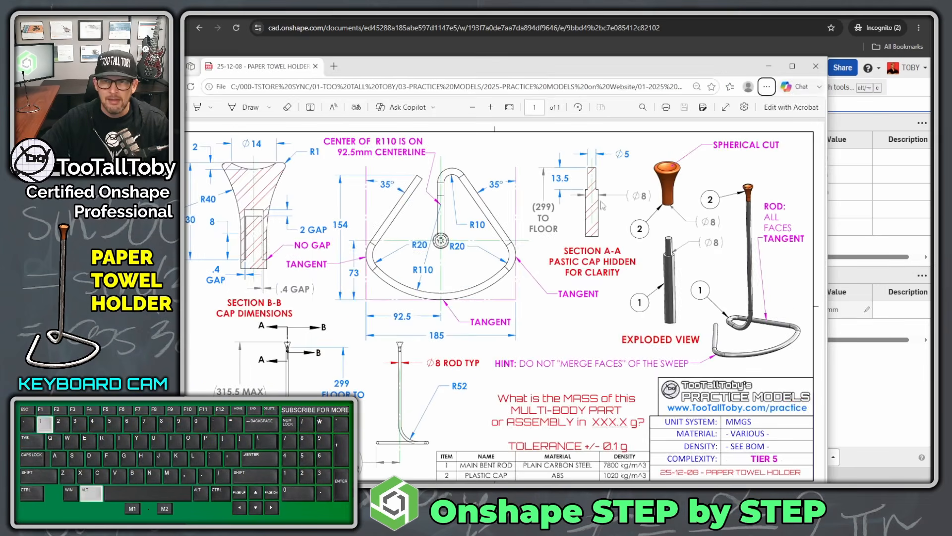
pyautogui.moveTo(610, 103)
pyautogui.mouseDown()
pyautogui.moveTo(729, 213)
pyautogui.moveTo(613, 84)
pyautogui.mouseUp()
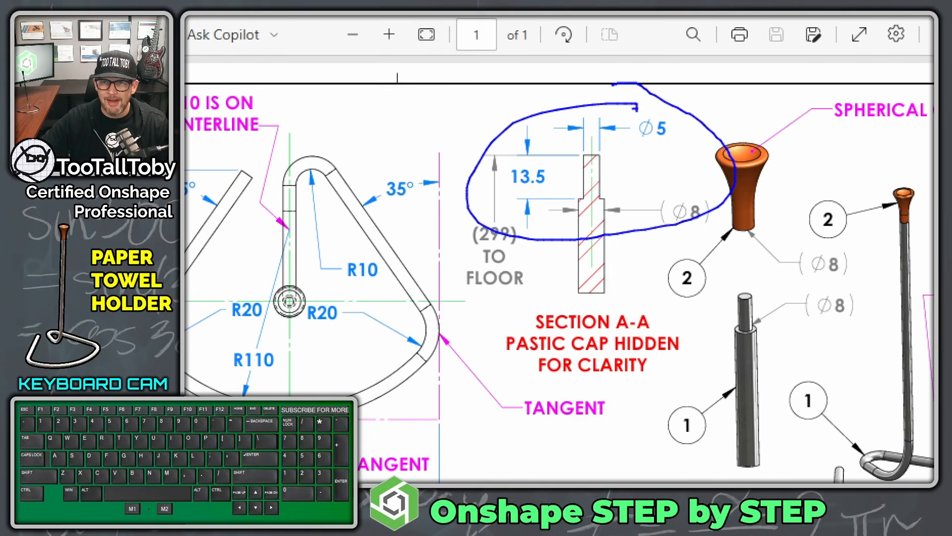
pyautogui.moveTo(497, 197); pyautogui.dragTo(606, 187)
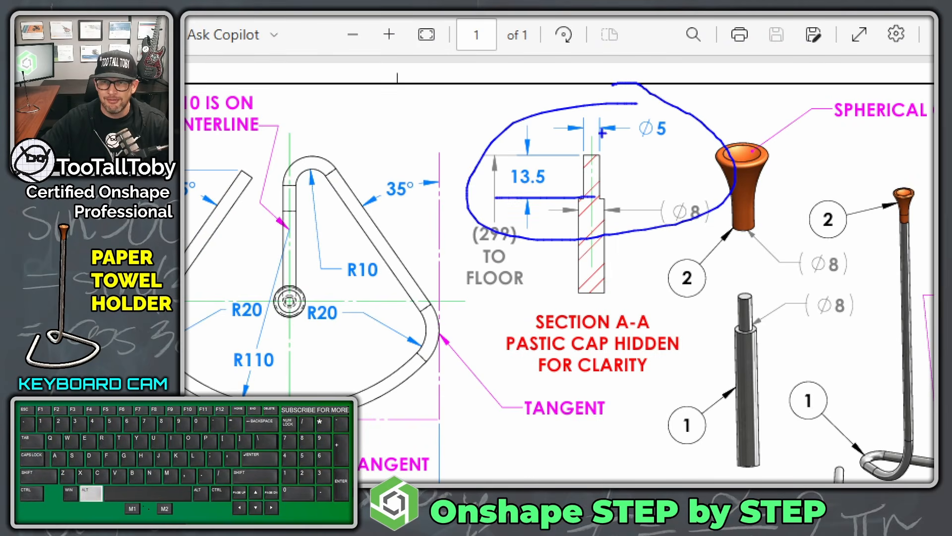
pyautogui.hotkey('alt', 'Tab')
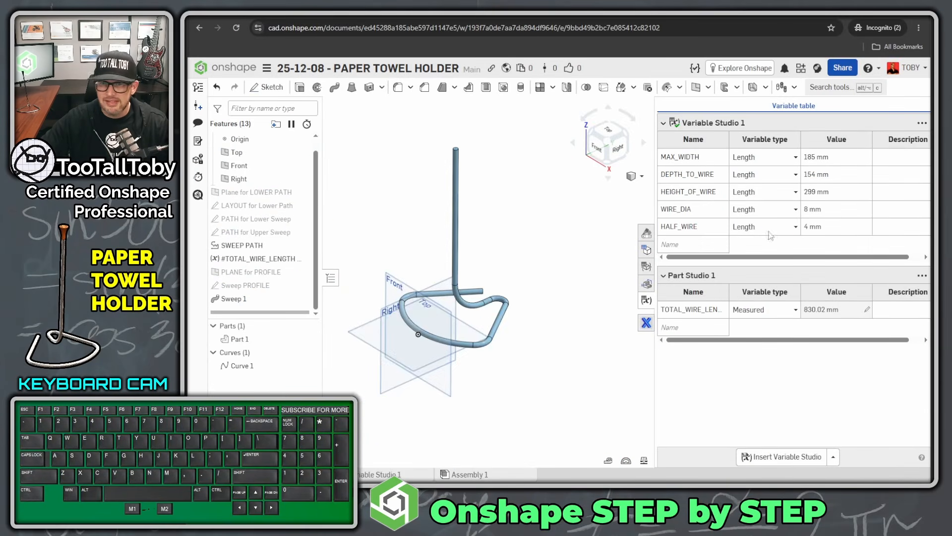
# Start a sketch on the wire's top end face and draw a concentric circle with a 5 mm diameter
pyautogui.scroll(10, 456, 141)
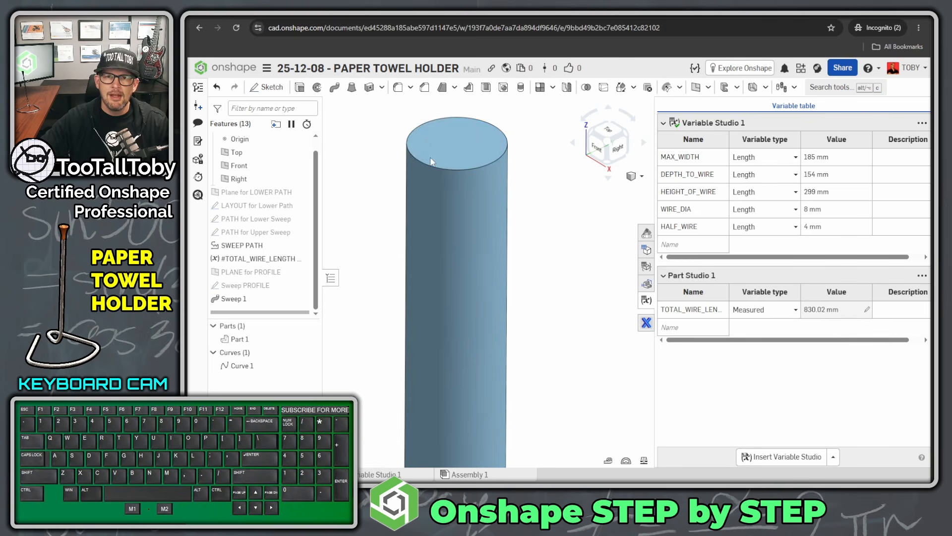
pyautogui.click(431, 151)
pyautogui.press('s')
pyautogui.click(460, 141)
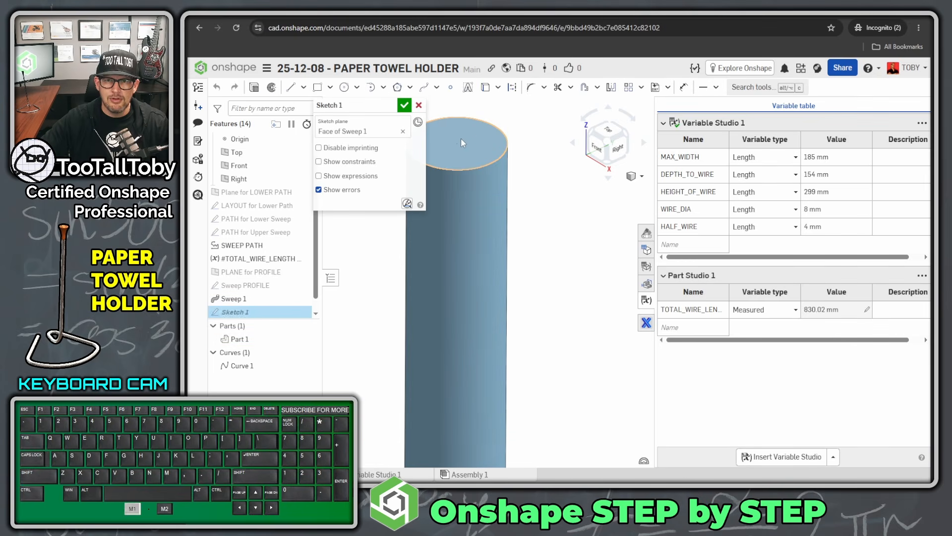
pyautogui.keyDown('ctrl'); pyautogui.moveTo(489, 139); pyautogui.dragTo(558, 258, button='right'); pyautogui.keyUp('ctrl')
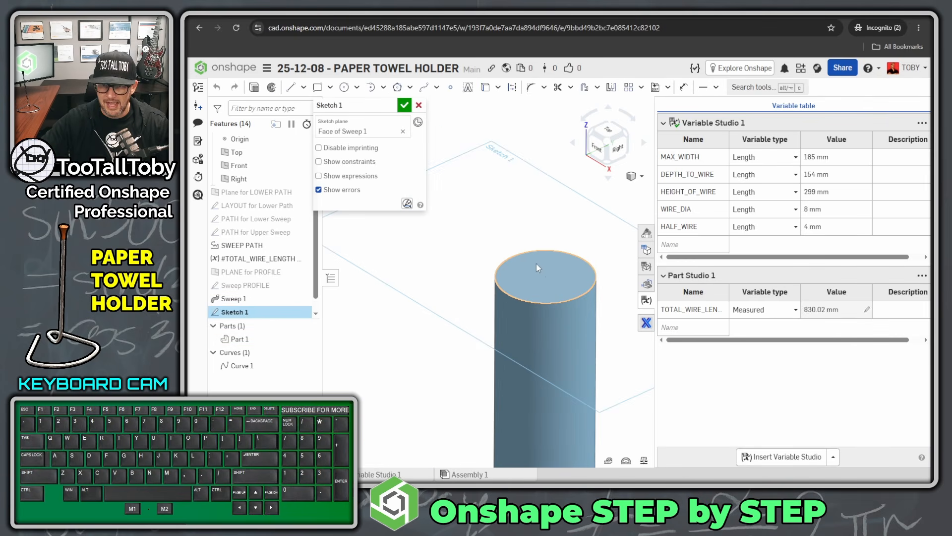
pyautogui.scroll(-3, 536, 263)
pyautogui.press('s')
pyautogui.click(623, 267)
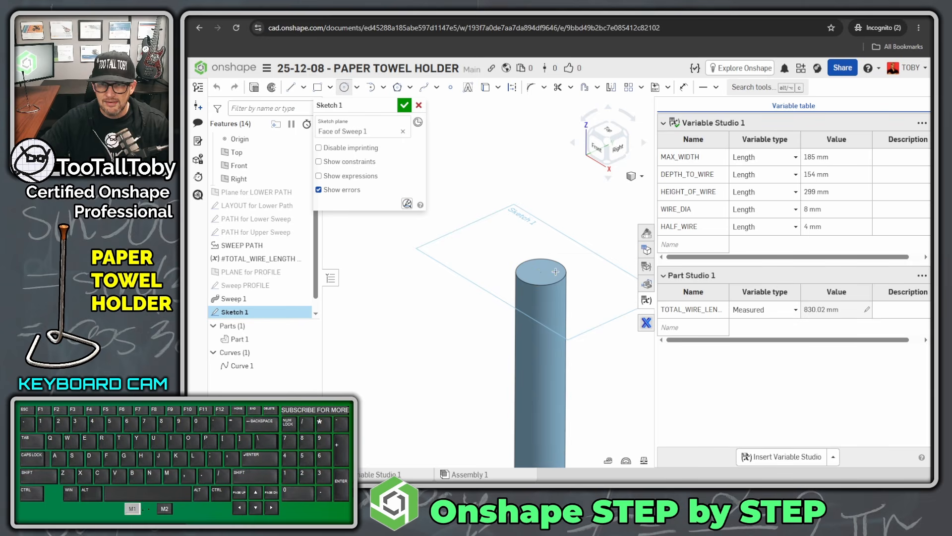
pyautogui.click(549, 277)
pyautogui.click(554, 303)
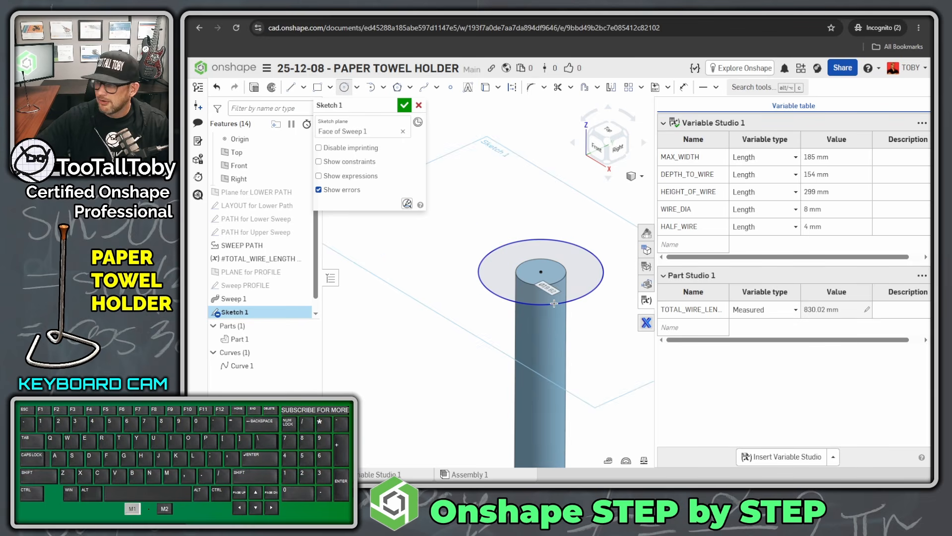
pyautogui.write('5')
pyautogui.press('Return')
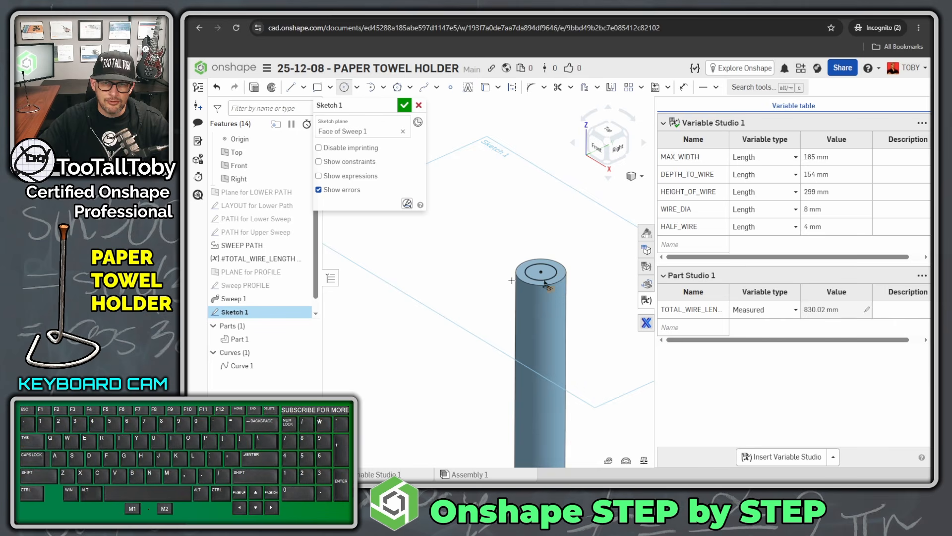
pyautogui.press('Escape')
# Extrude the ring region around the 5 mm circle with Remove to a depth of 13.5 mm, cutting the stepped tip
pyautogui.scroll(5, 529, 274)
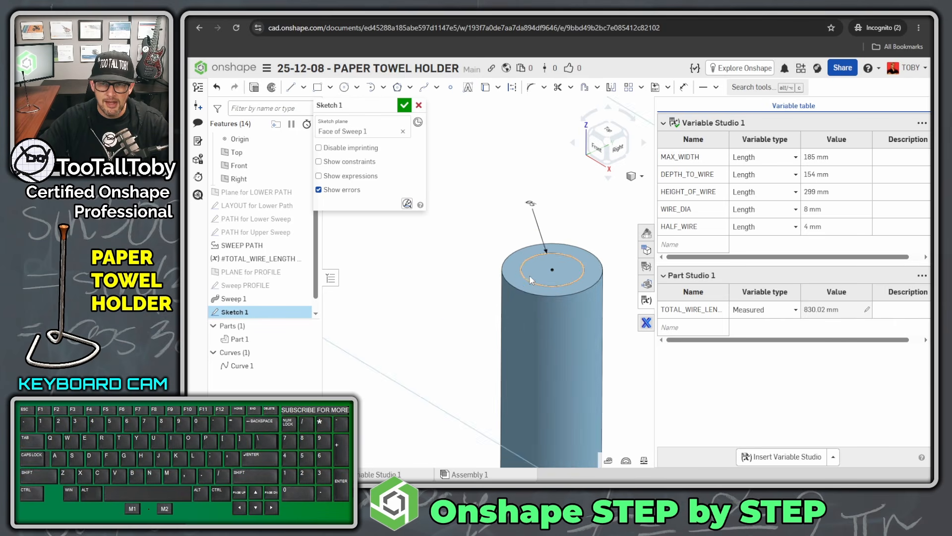
pyautogui.click(500, 269)
pyautogui.scroll(-6, 501, 272)
pyautogui.scroll(1, 570, 316)
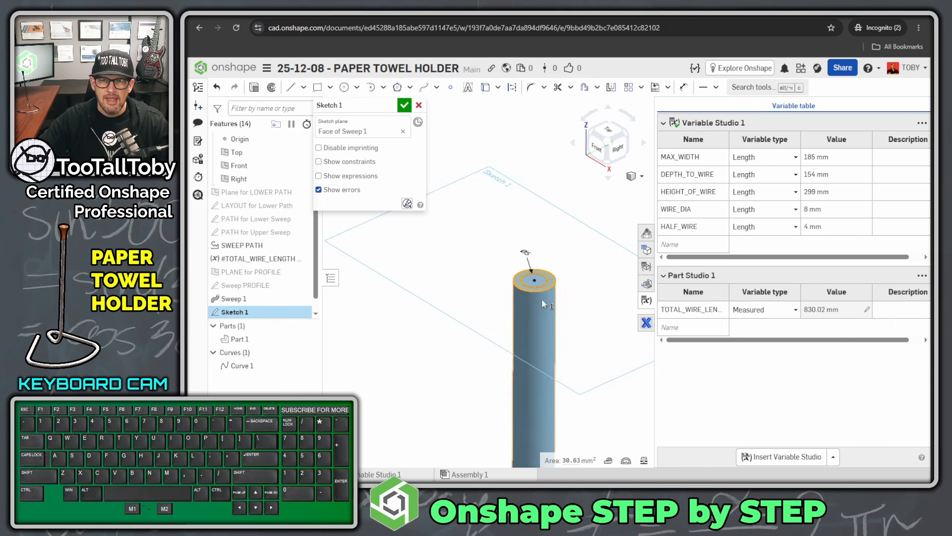
pyautogui.click(254, 88)
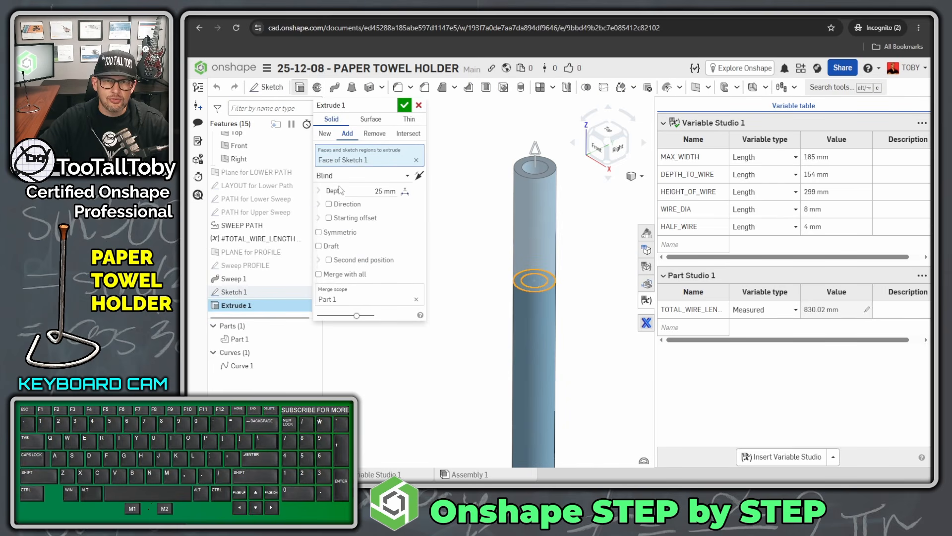
pyautogui.click(377, 192)
pyautogui.write('1')
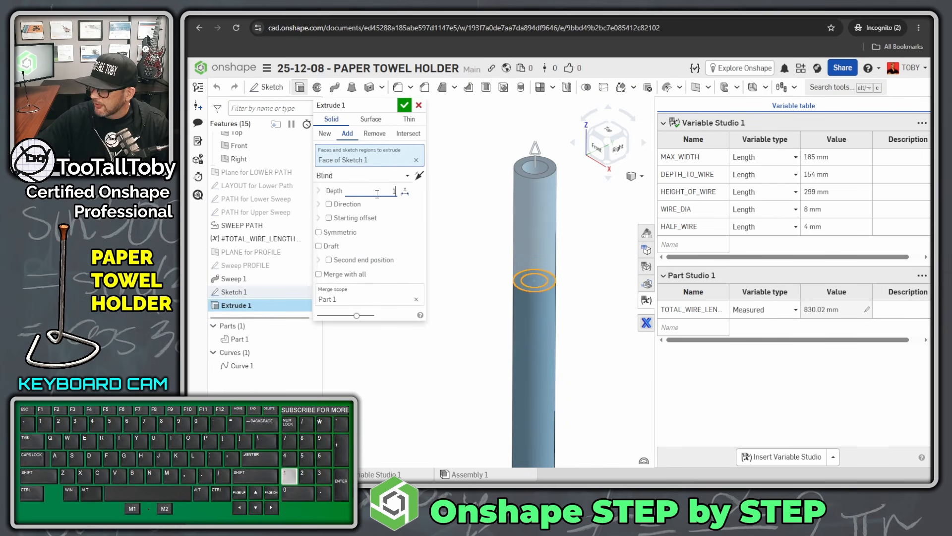
pyautogui.write('3.5')
pyautogui.press('Return')
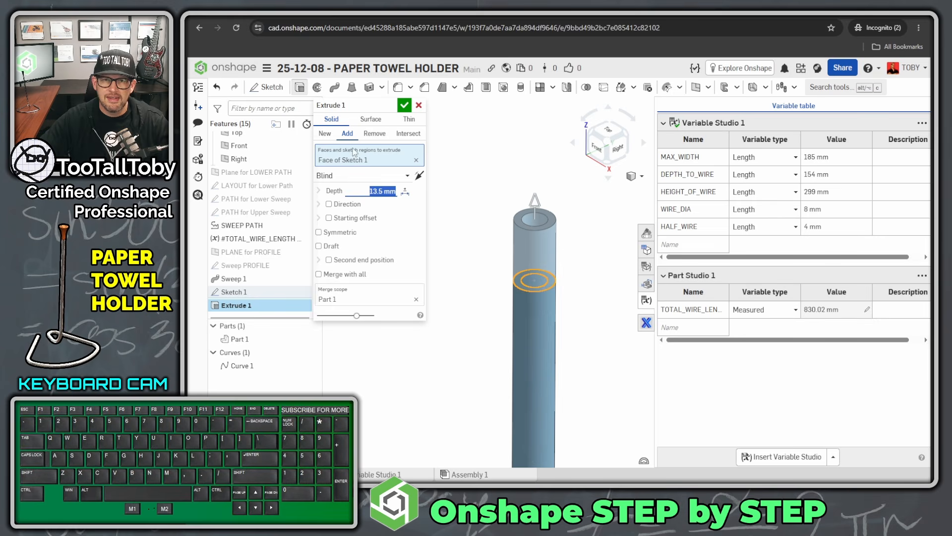
pyautogui.click(374, 133)
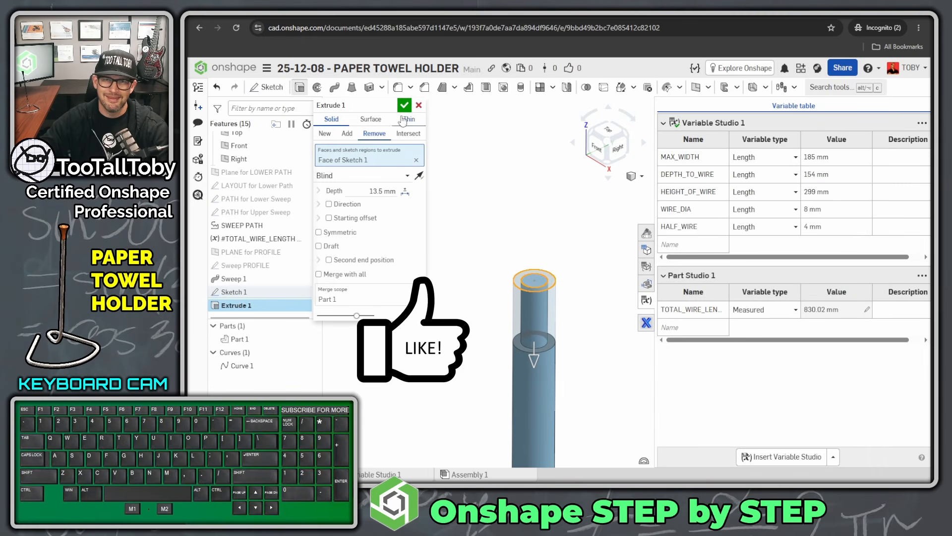
pyautogui.click(404, 105)
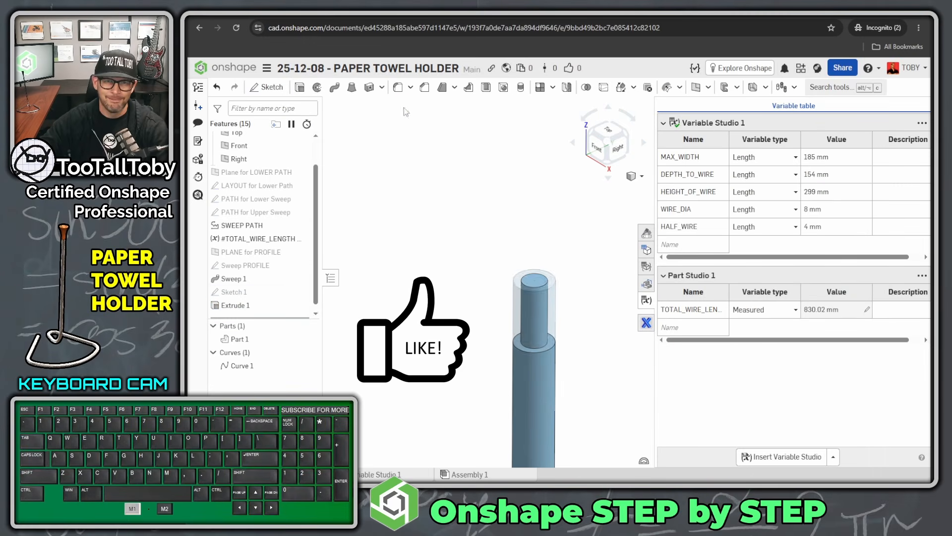
# Rename the Sweep 1 feature as "Main WIRE SWEEP"
pyautogui.click(231, 279)
pyautogui.click(231, 279)
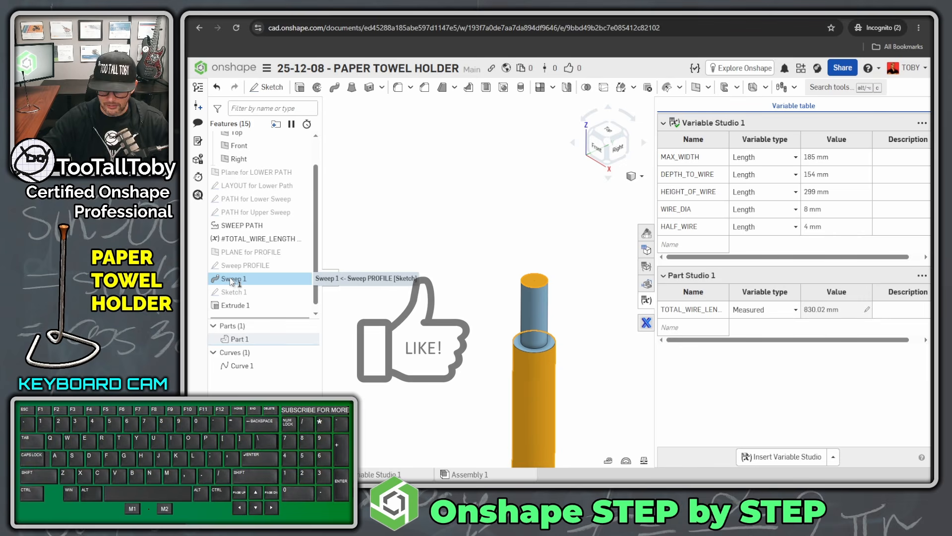
pyautogui.write('Main WIRE SWEEP')
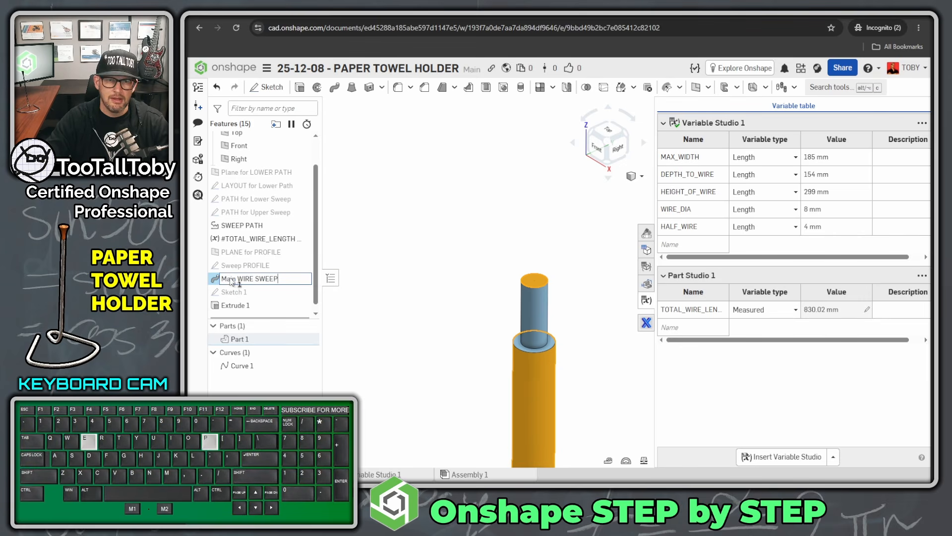
pyautogui.press('Return')
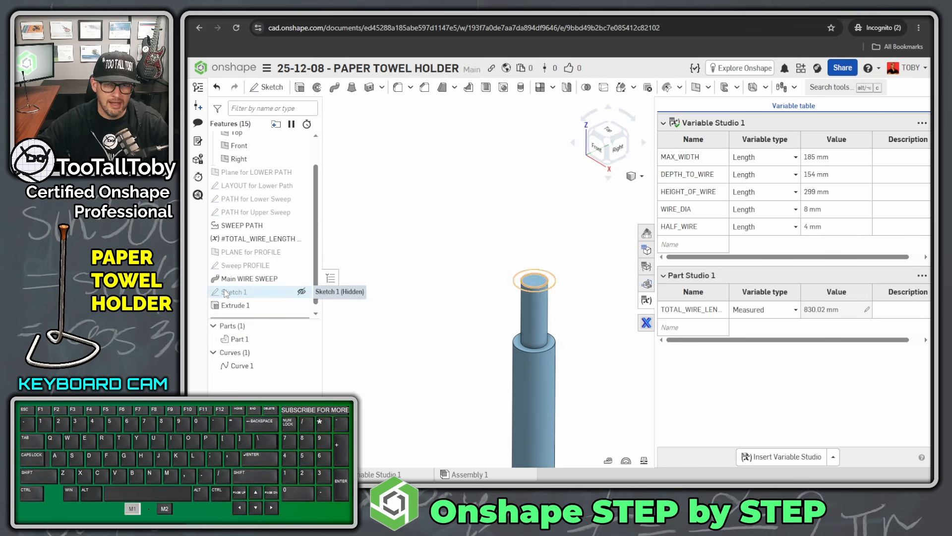
# Rename Sketch 1 as "Sketch for STEP" and Extrude 1 as "CUT Top wire STEP"
pyautogui.doubleClick(228, 291)
pyautogui.write('Sketch for STEP')
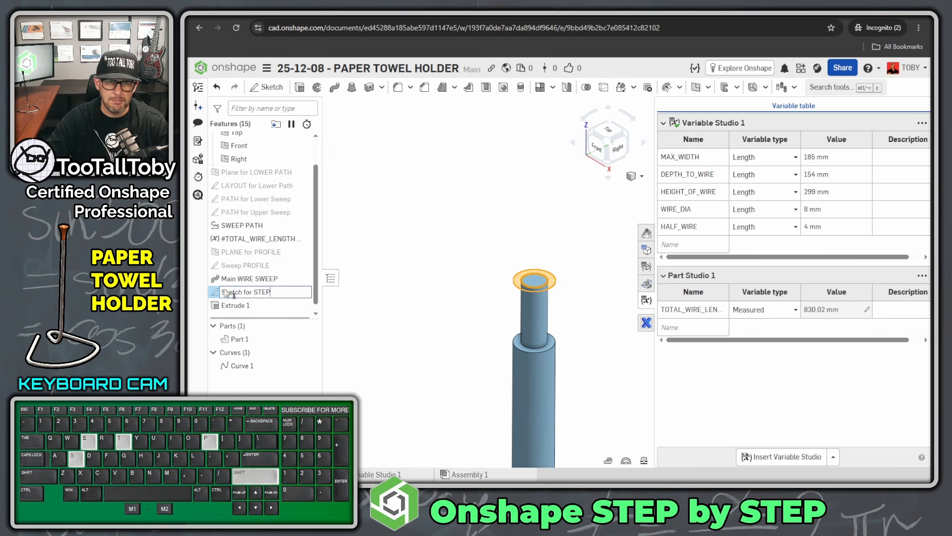
pyautogui.press('Return')
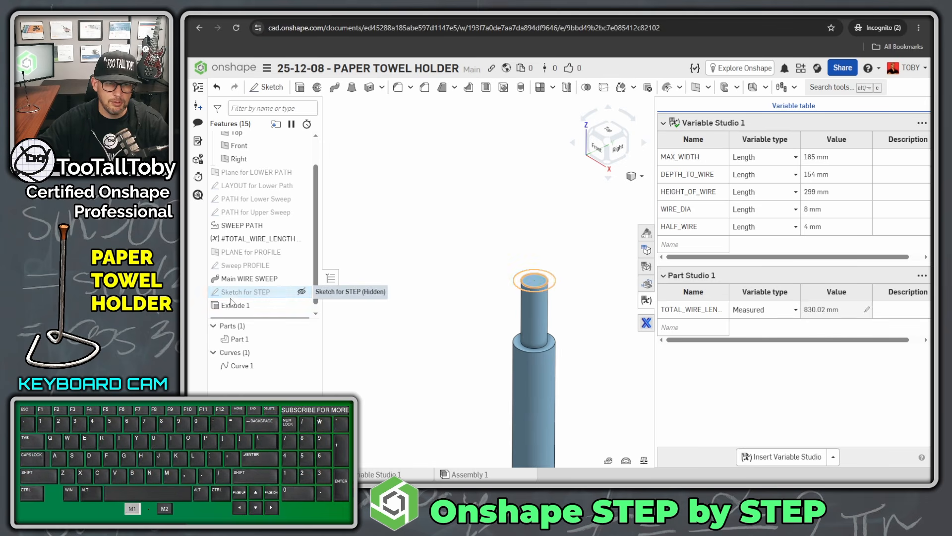
pyautogui.click(229, 305)
pyautogui.click(230, 305)
pyautogui.write('CUT Top wire STEP')
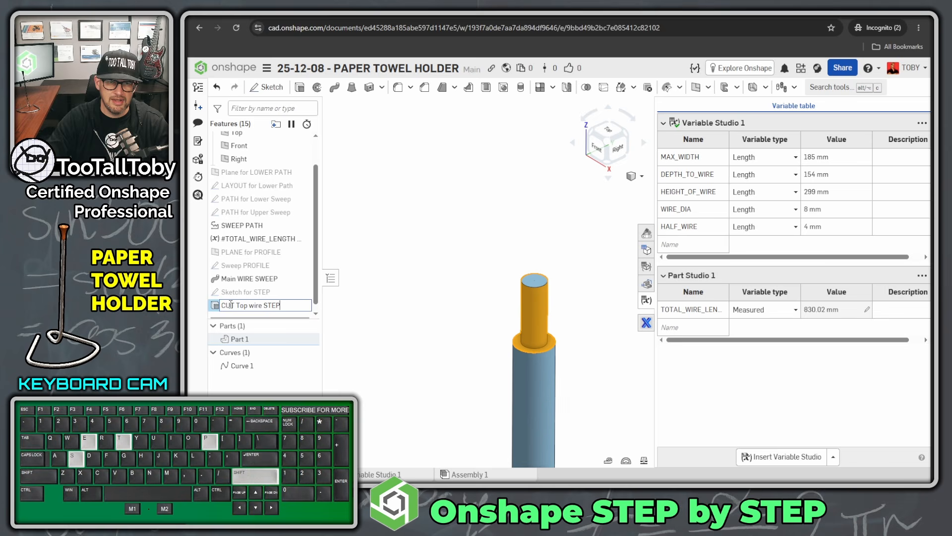
pyautogui.press('Return')
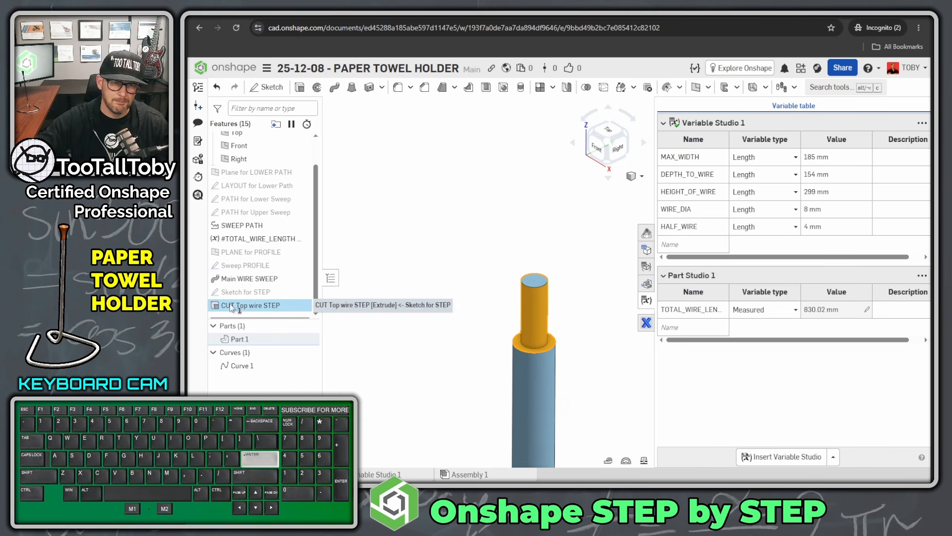
# View the whole holder, and switch to the drawing PDF to examine the cap dimensions in Section B-B
pyautogui.scroll(-3, 497, 329)
pyautogui.scroll(-2, 584, 397)
pyautogui.moveTo(584, 397); pyautogui.dragTo(397, 323, button='middle')
pyautogui.scroll(-2, 398, 322)
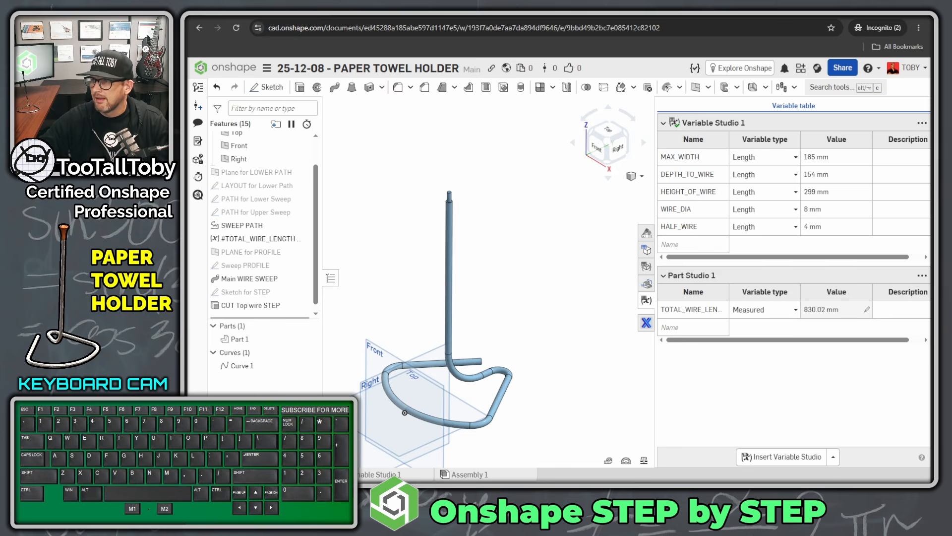
pyautogui.hotkey('alt', 'Tab')
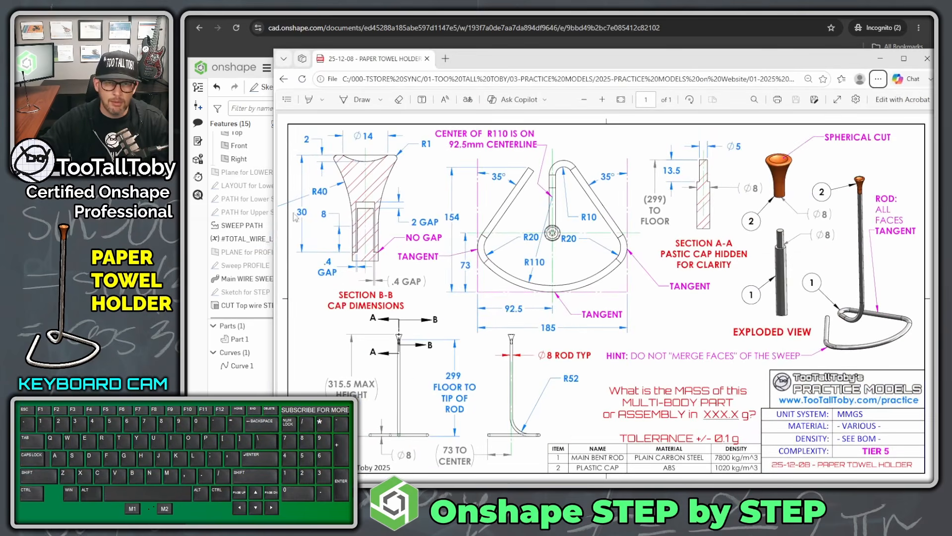
pyautogui.moveTo(377, 121)
pyautogui.mouseDown()
pyautogui.moveTo(275, 184)
pyautogui.moveTo(615, 372)
pyautogui.moveTo(525, 74)
pyautogui.moveTo(417, 51)
pyautogui.mouseUp()
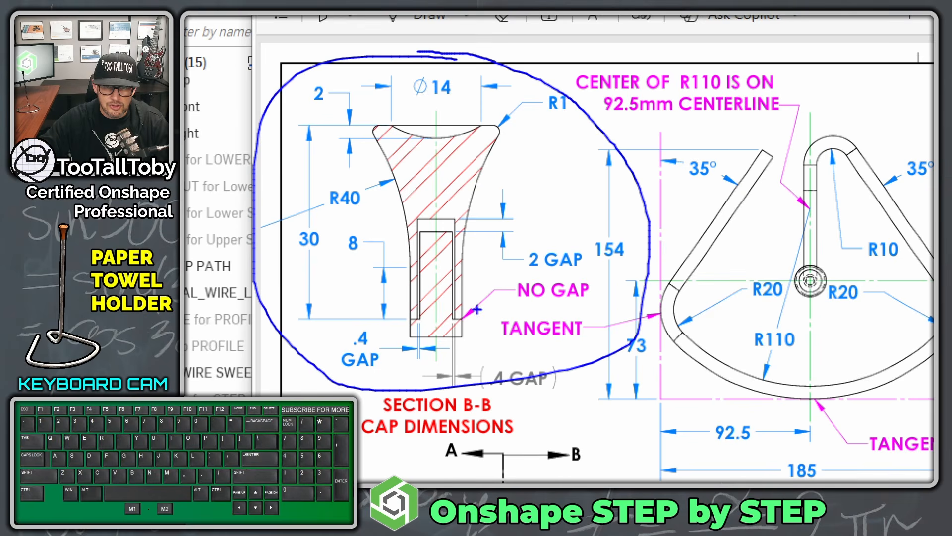
# Examine in Section B-B how the cap fits over the stepped rod tip, marking the end gap, side gap and no-gap shoulder
pyautogui.moveTo(464, 322); pyautogui.dragTo(459, 320)
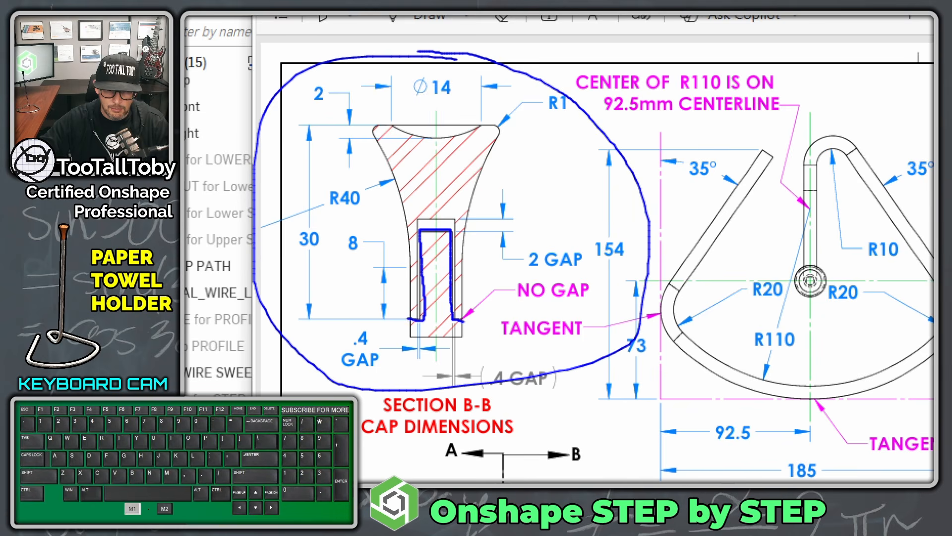
pyautogui.moveTo(408, 319); pyautogui.dragTo(416, 354)
pyautogui.moveTo(464, 319); pyautogui.dragTo(466, 355)
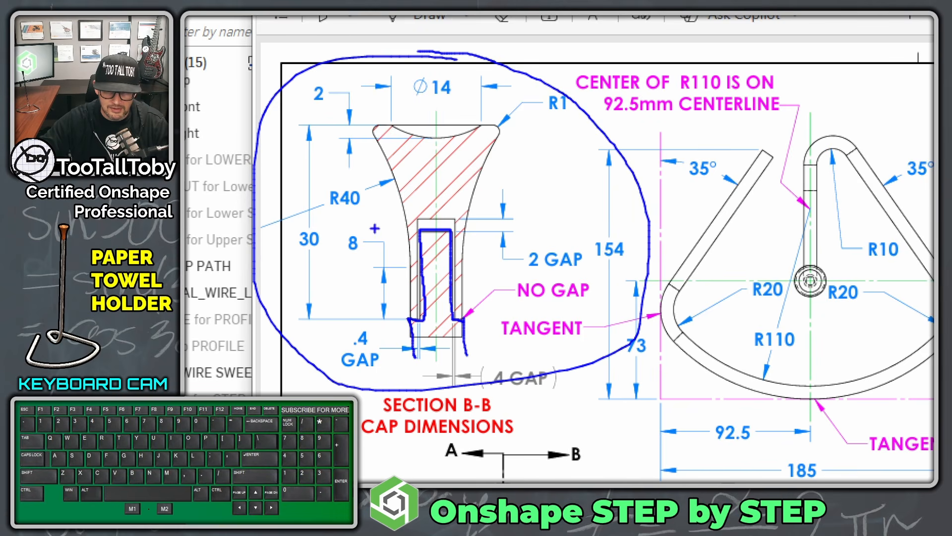
pyautogui.moveTo(375, 227)
pyautogui.mouseDown()
pyautogui.moveTo(341, 266)
pyautogui.moveTo(368, 212)
pyautogui.moveTo(375, 227)
pyautogui.mouseUp()
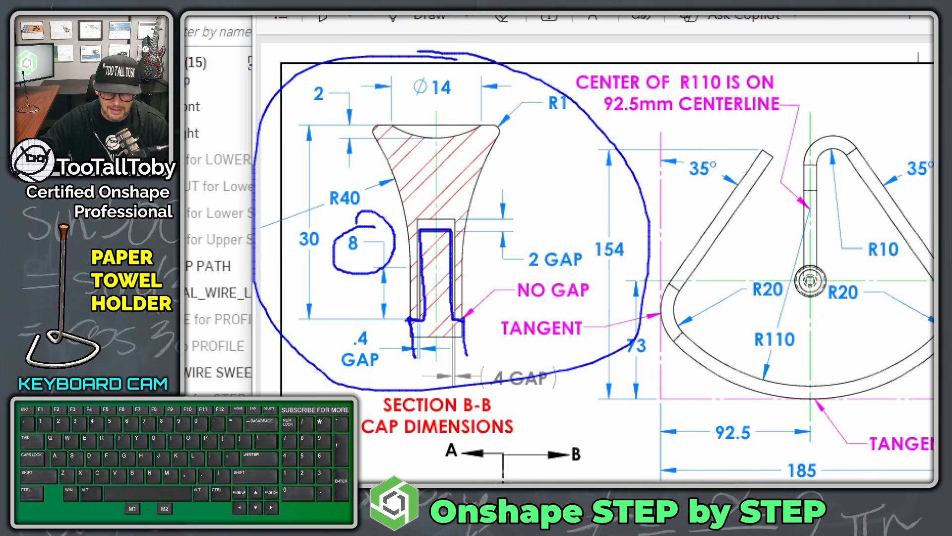
pyautogui.moveTo(407, 322); pyautogui.dragTo(411, 301)
pyautogui.keyDown('shift'); pyautogui.moveTo(373, 329); pyautogui.dragTo(409, 332); pyautogui.keyUp('shift')
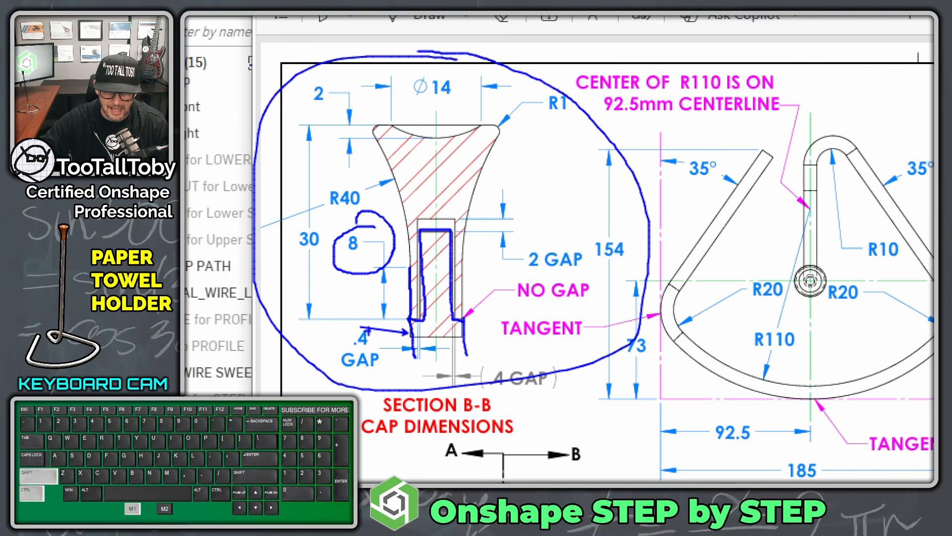
pyautogui.moveTo(543, 232)
pyautogui.mouseDown()
pyautogui.moveTo(521, 238)
pyautogui.moveTo(611, 265)
pyautogui.moveTo(595, 243)
pyautogui.mouseUp()
pyautogui.keyDown('ctrl'); pyautogui.keyDown('shift'); pyautogui.moveTo(447, 188); pyautogui.dragTo(443, 213); pyautogui.keyUp('shift'); pyautogui.keyUp('ctrl')
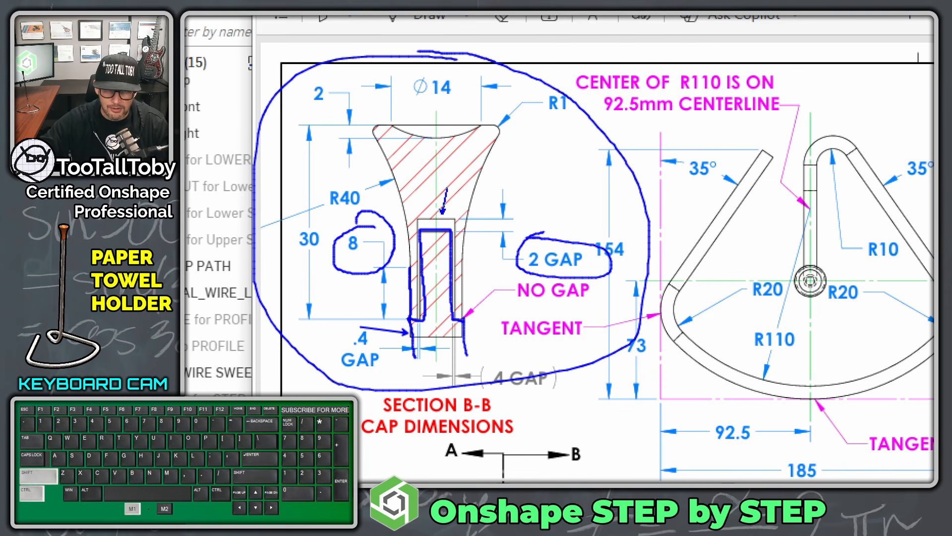
pyautogui.keyDown('ctrl'); pyautogui.keyDown('shift'); pyautogui.moveTo(435, 266); pyautogui.dragTo(441, 232); pyautogui.keyUp('shift'); pyautogui.keyUp('ctrl')
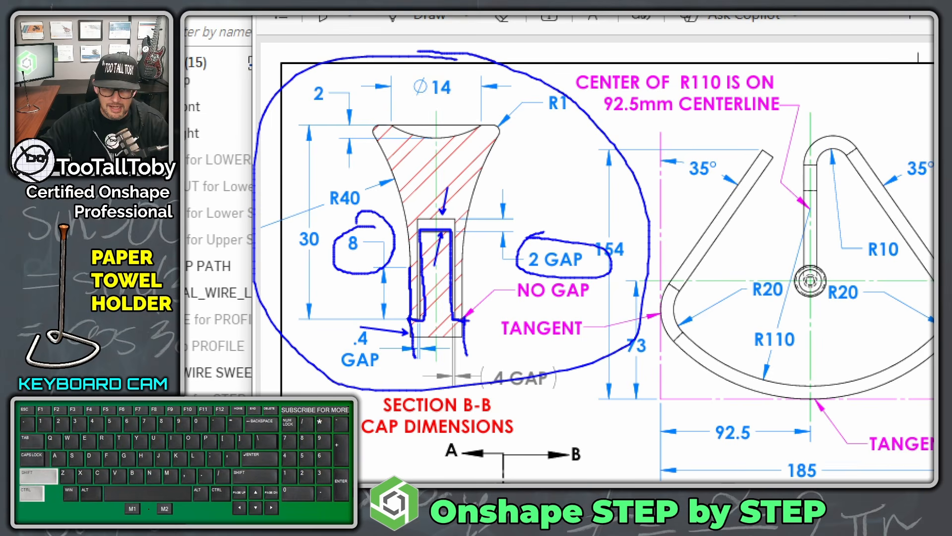
pyautogui.keyDown('ctrl'); pyautogui.keyDown('shift'); pyautogui.moveTo(462, 320); pyautogui.dragTo(492, 319); pyautogui.keyUp('shift'); pyautogui.keyUp('ctrl')
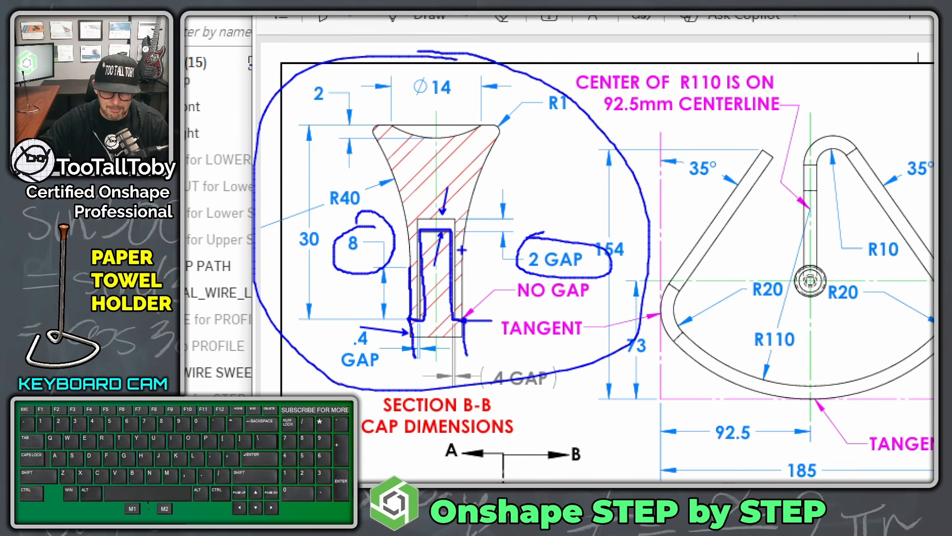
pyautogui.hotkey('alt', '1')
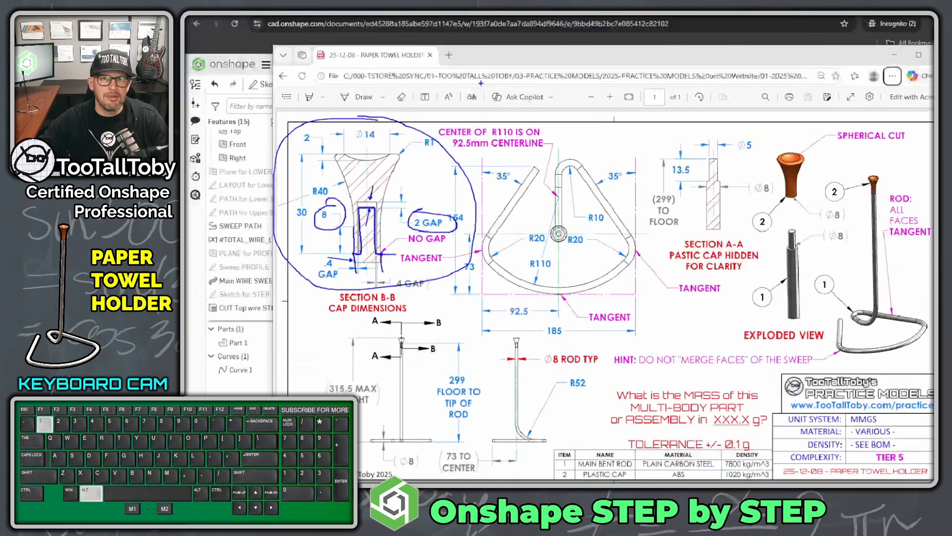
# Switch back to the Onshape model and examine the stepped tip's outline where a vertical plane through the rod would cut it
pyautogui.moveTo(483, 59); pyautogui.dragTo(934, 70)
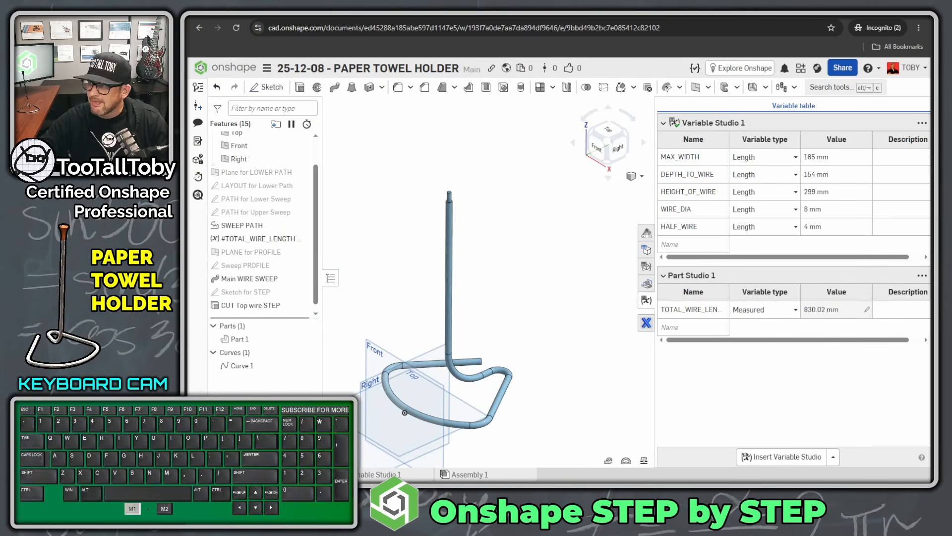
pyautogui.scroll(10, 443, 177)
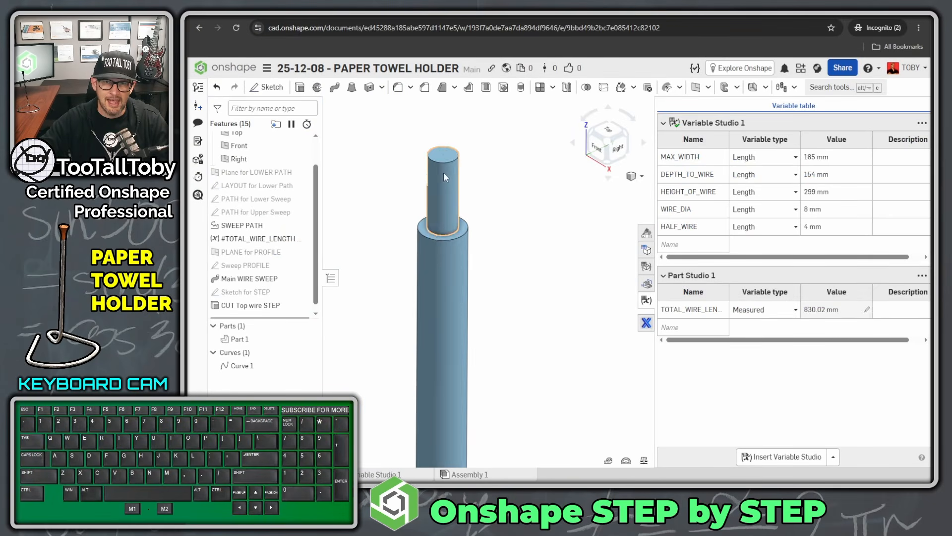
pyautogui.scroll(3, 418, 172)
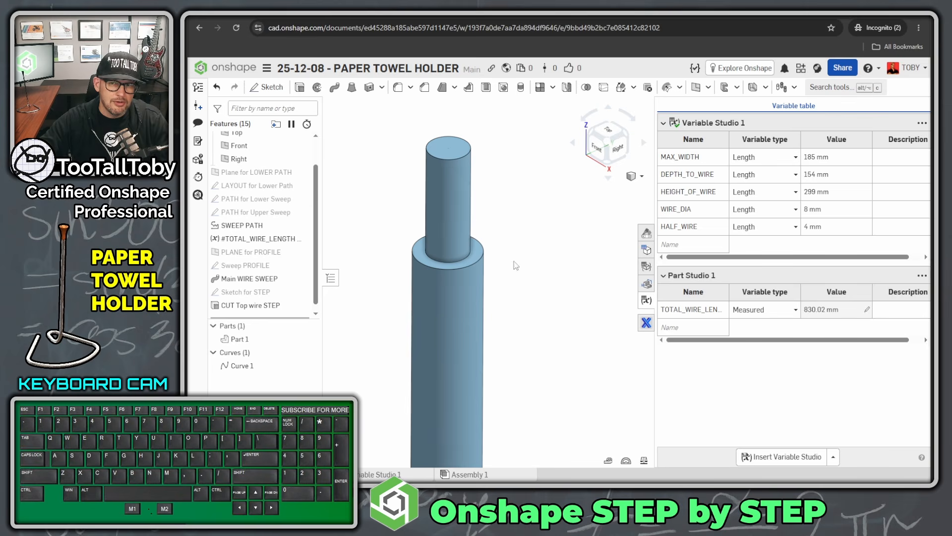
pyautogui.click(412, 247)
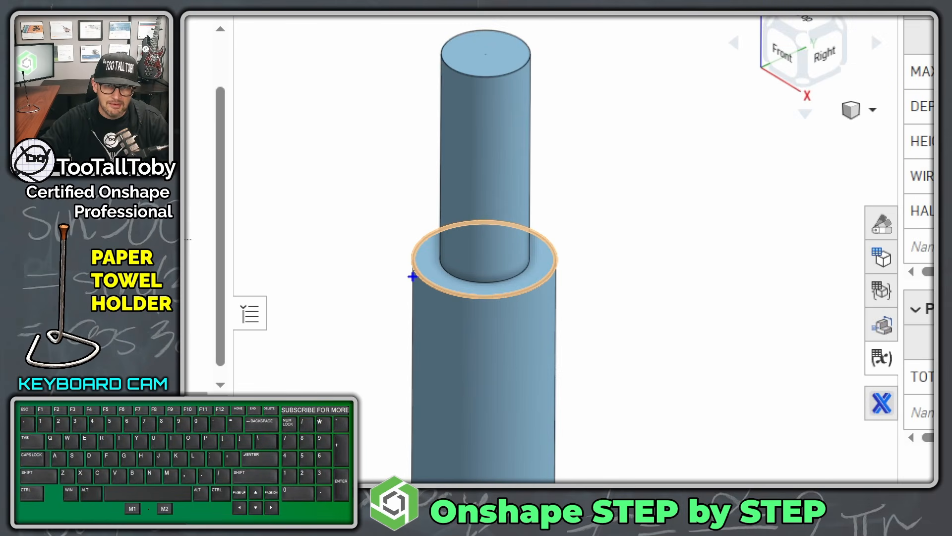
pyautogui.moveTo(412, 276)
pyautogui.mouseDown()
pyautogui.moveTo(442, 272)
pyautogui.moveTo(443, 69)
pyautogui.mouseUp()
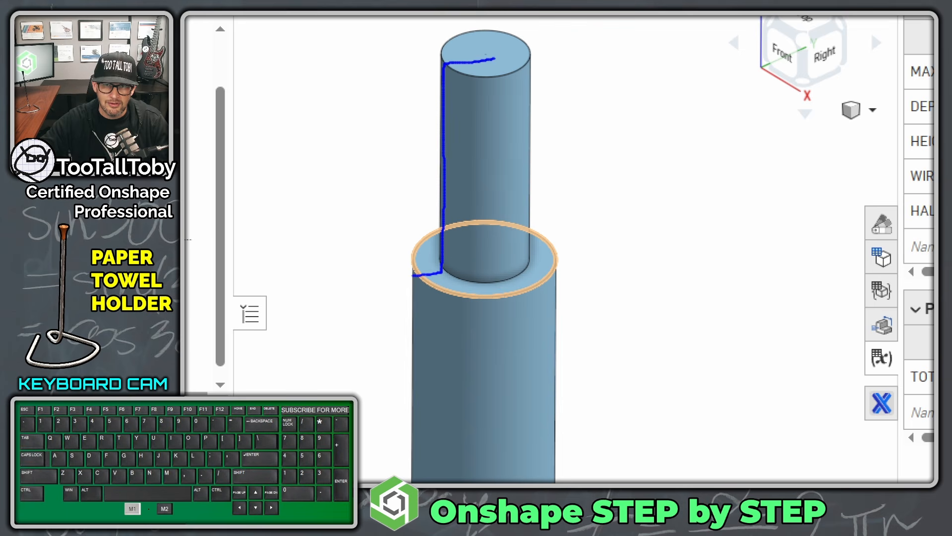
pyautogui.moveTo(521, 47); pyautogui.dragTo(528, 253)
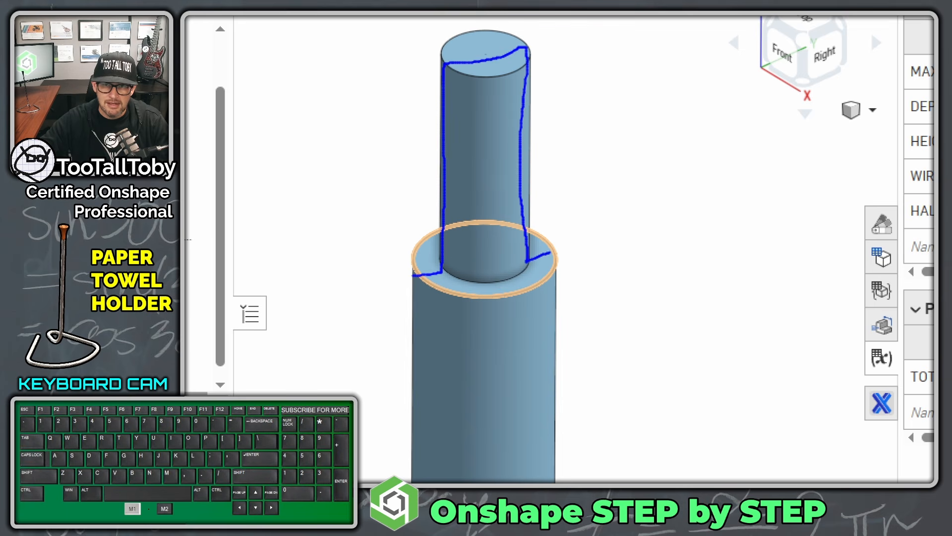
pyautogui.moveTo(562, 287); pyautogui.dragTo(570, 375)
pyautogui.moveTo(419, 277); pyautogui.dragTo(408, 452)
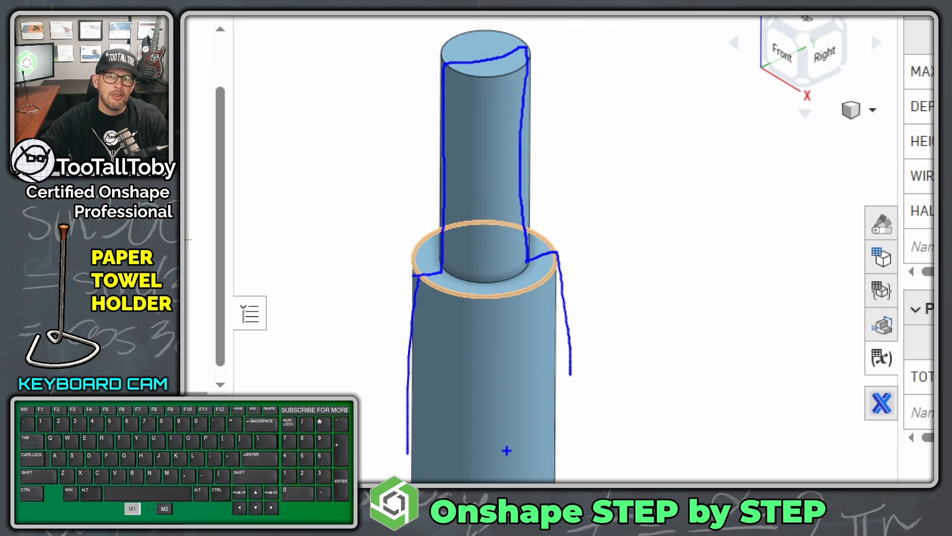
pyautogui.press('r')
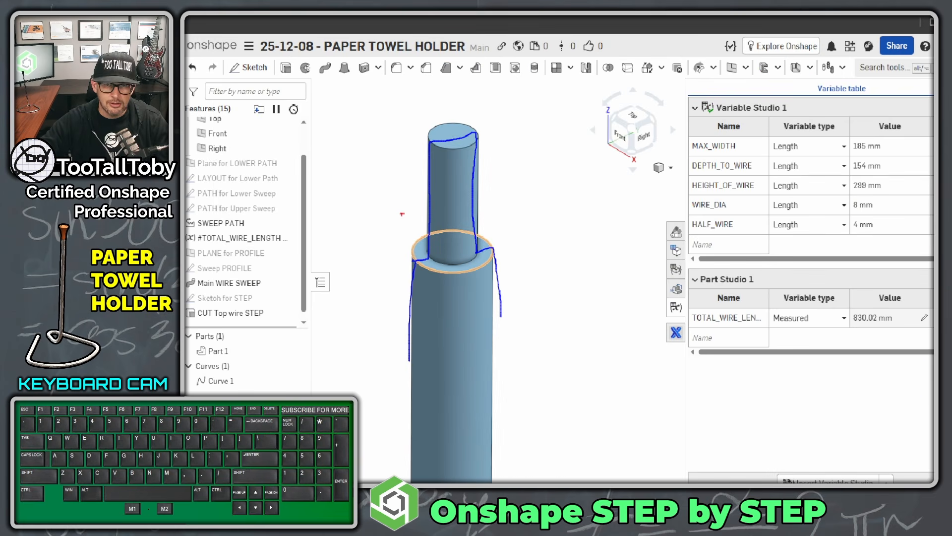
pyautogui.moveTo(343, 105)
pyautogui.mouseDown()
pyautogui.moveTo(539, 92)
pyautogui.moveTo(555, 282)
pyautogui.moveTo(576, 390)
pyautogui.moveTo(401, 378)
pyautogui.moveTo(357, 279)
pyautogui.moveTo(342, 104)
pyautogui.mouseUp()
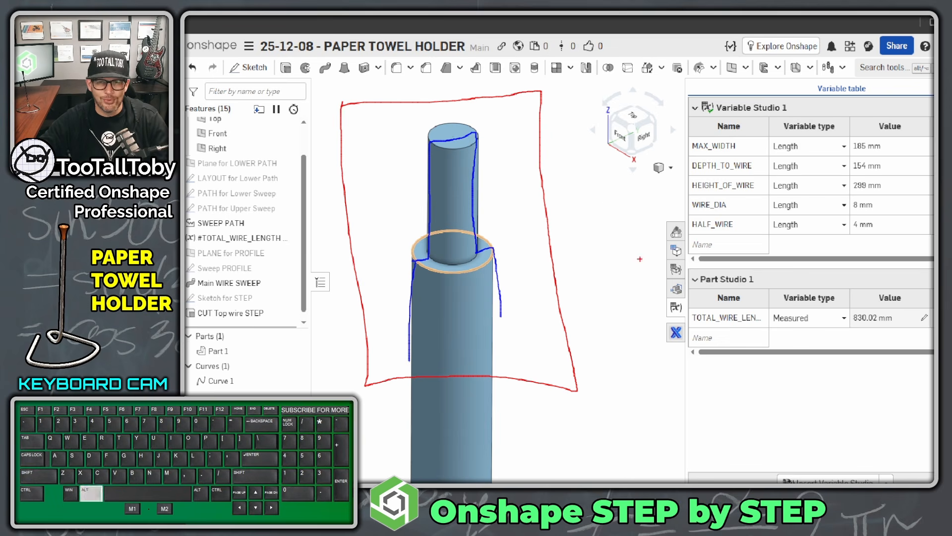
pyautogui.hotkey('alt', '1')
# Enlarge the Right plane so that it extends above the stepped tip of the upright rod
pyautogui.scroll(-4, 496, 351)
pyautogui.keyDown('ctrl'); pyautogui.scroll(-5, 501, 393); pyautogui.keyUp('ctrl')
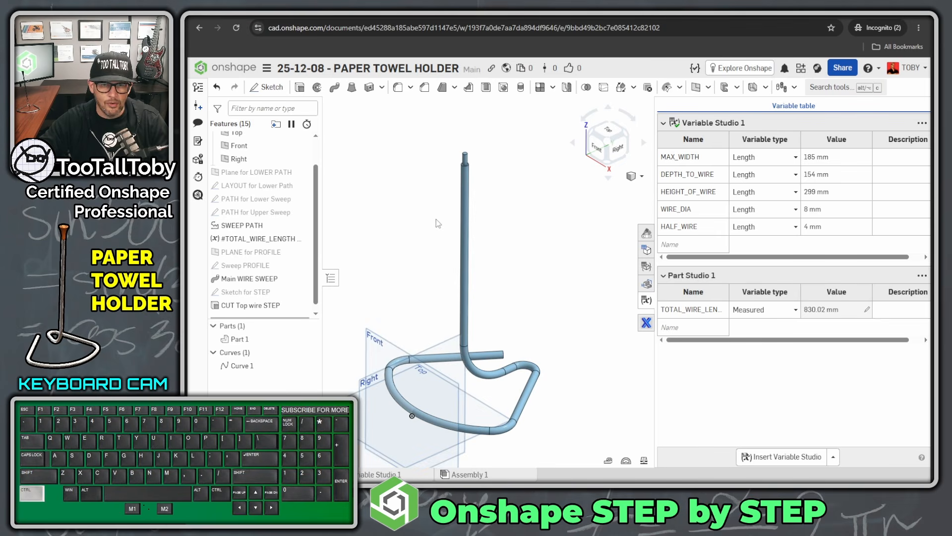
pyautogui.click(452, 344)
pyautogui.moveTo(467, 333); pyautogui.dragTo(509, 119)
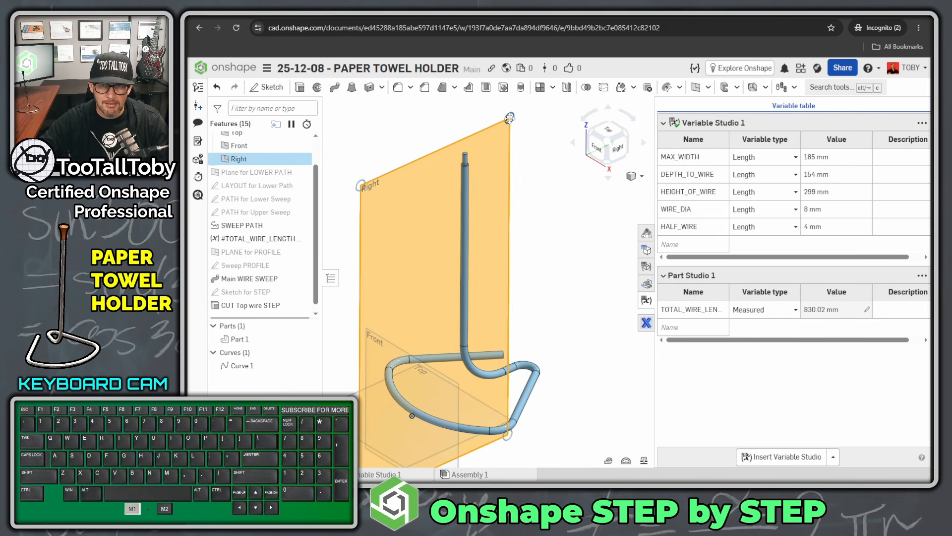
# Check from above that the Right plane passes through the upright rod, and start a new sketch on that plane
pyautogui.moveTo(479, 155); pyautogui.dragTo(480, 187, button='right')
pyautogui.scroll(6, 485, 245)
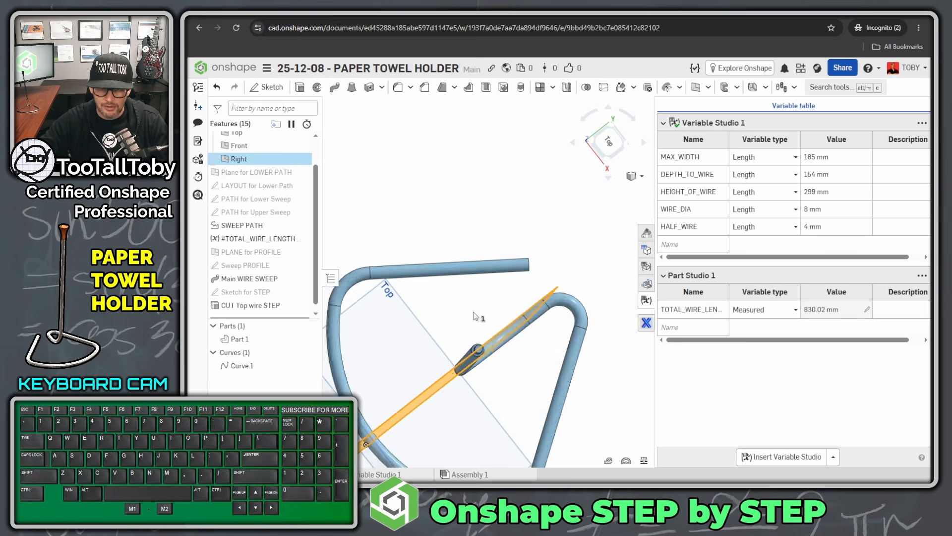
pyautogui.hotkey('shift', '7')
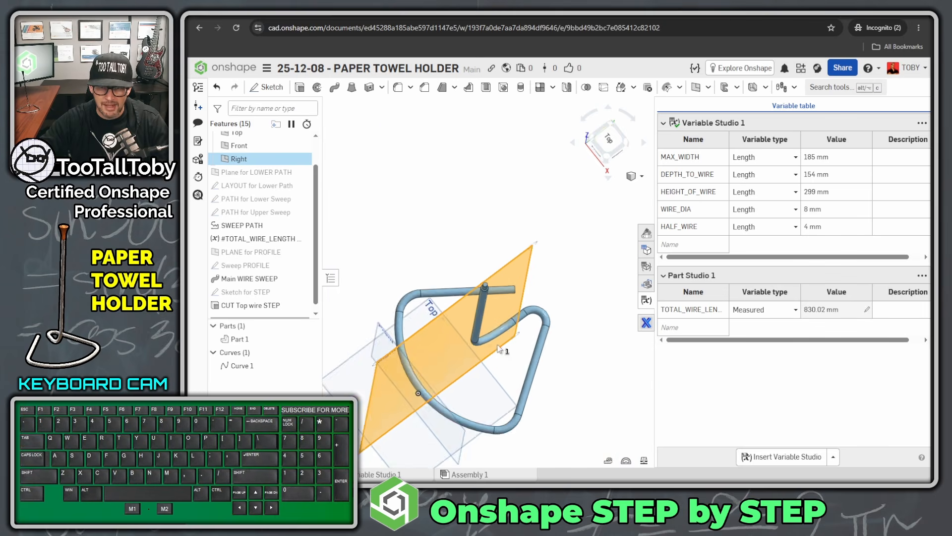
pyautogui.scroll(3, 500, 260)
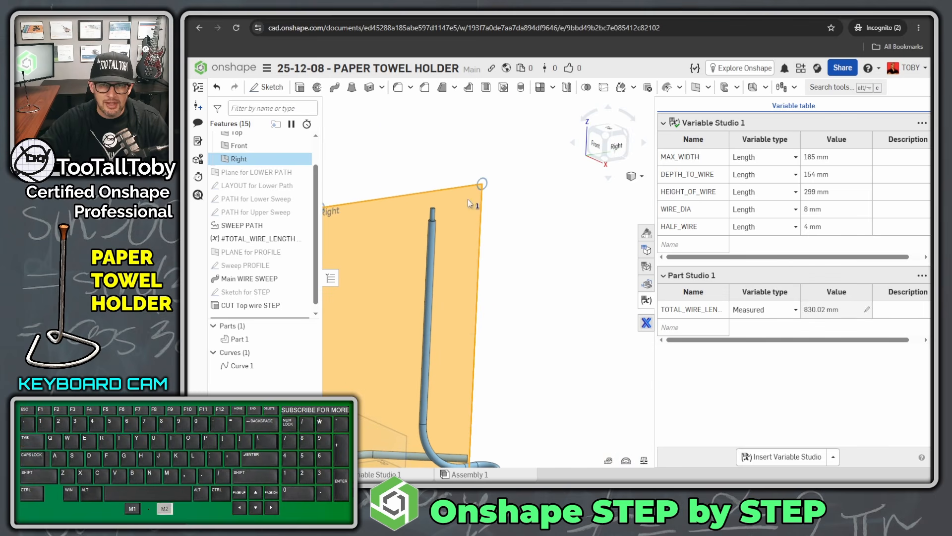
pyautogui.rightClick(470, 202)
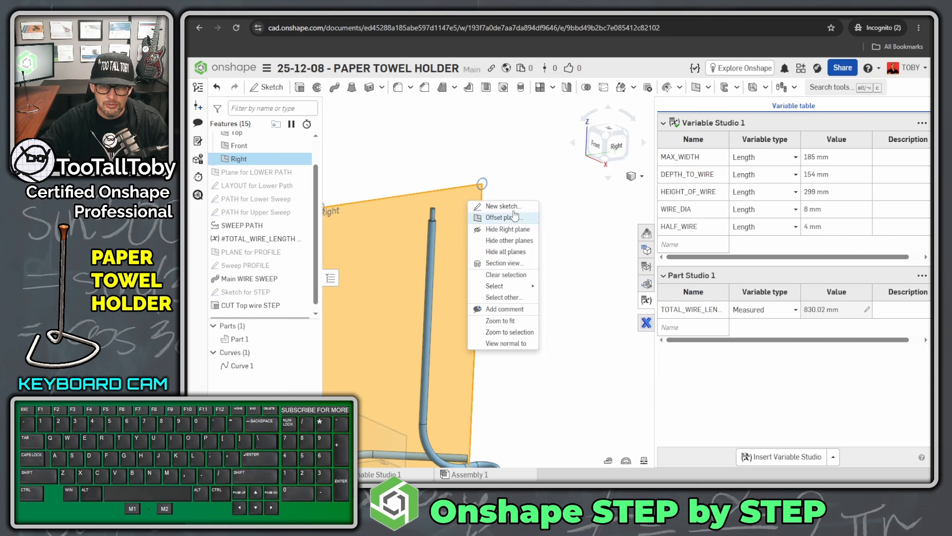
pyautogui.click(501, 206)
# Add Intersection curves to the sketch from the rod's outer face, the step shoulder, the tip's cylindrical face and its end face
pyautogui.keyDown('ctrl'); pyautogui.moveTo(456, 231); pyautogui.dragTo(542, 240, button='middle'); pyautogui.keyUp('ctrl')
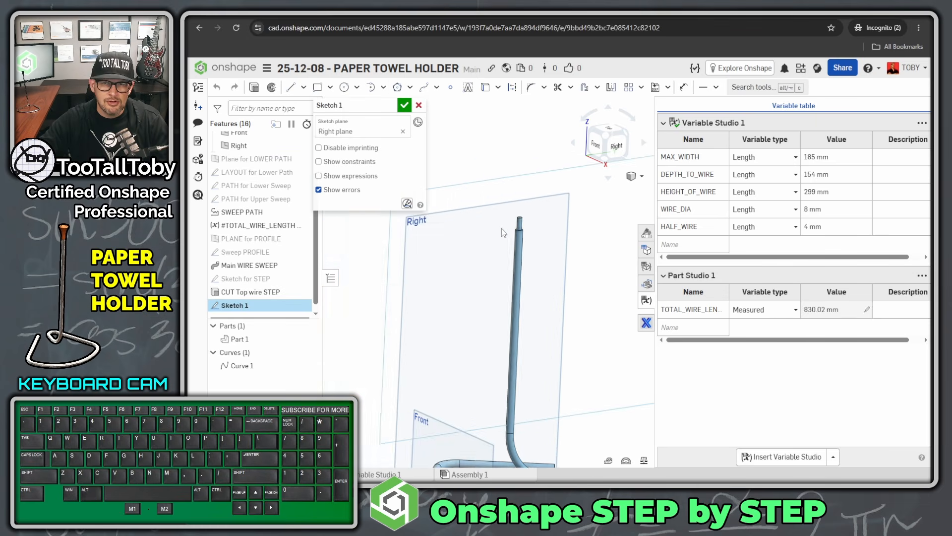
pyautogui.scroll(5, 506, 225)
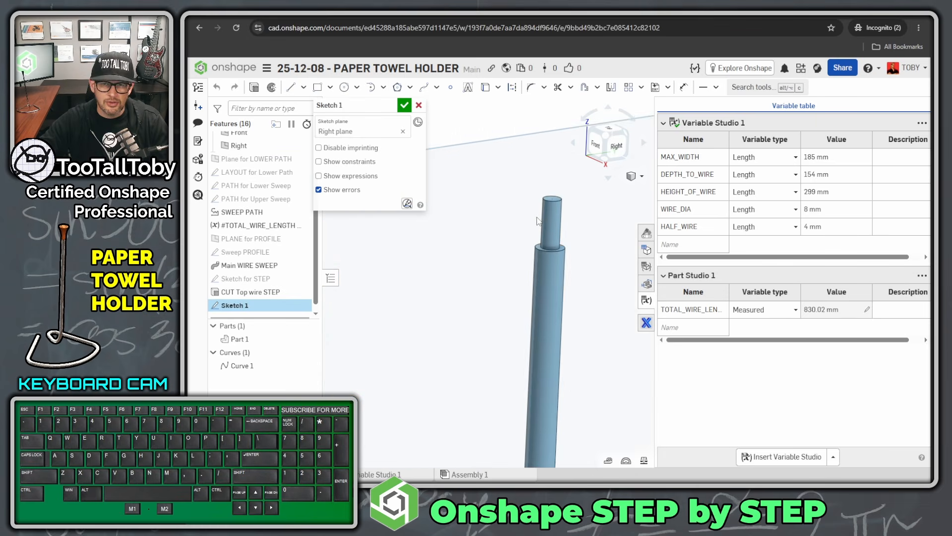
pyautogui.click(543, 273)
pyautogui.scroll(5, 542, 263)
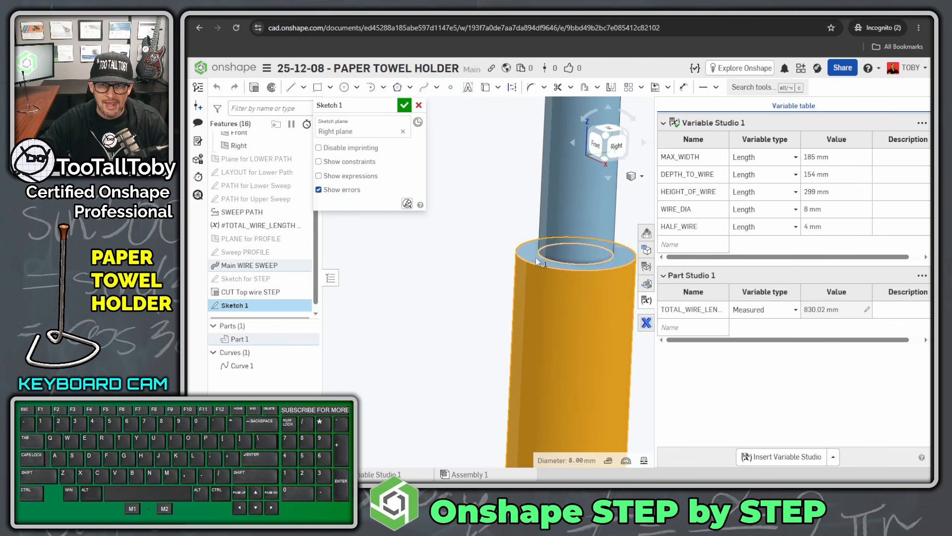
pyautogui.click(535, 257)
pyautogui.scroll(-4, 558, 183)
pyautogui.click(555, 167)
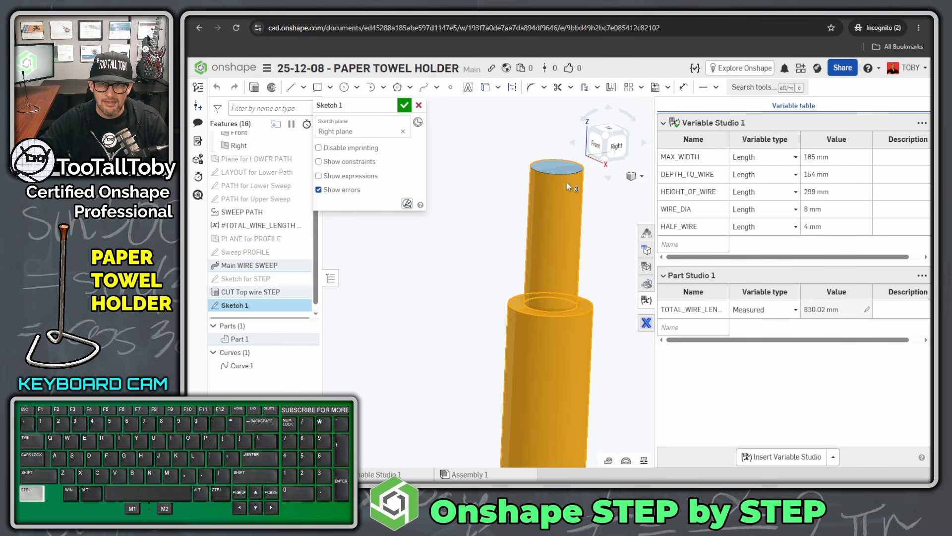
pyautogui.click(573, 167)
pyautogui.scroll(-3, 566, 194)
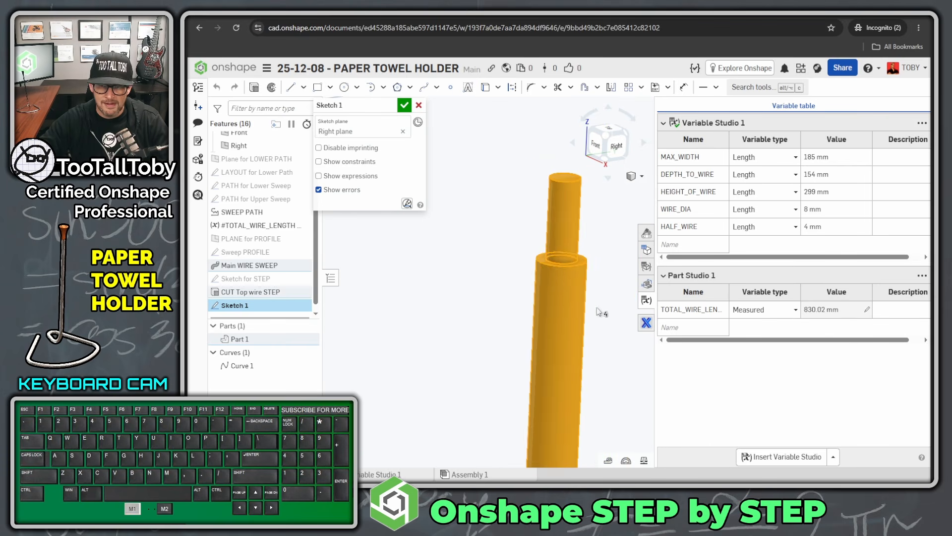
pyautogui.moveTo(601, 311); pyautogui.dragTo(564, 242, button='right')
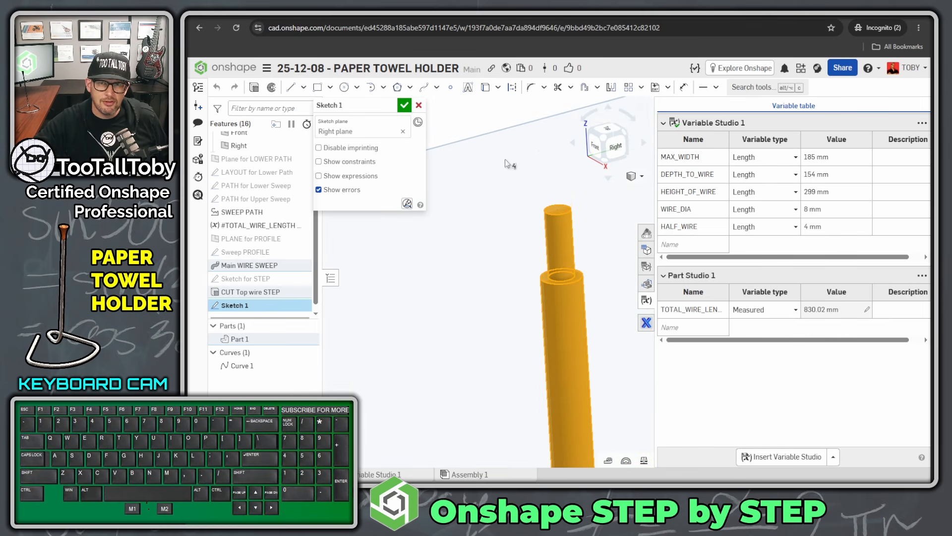
pyautogui.click(498, 88)
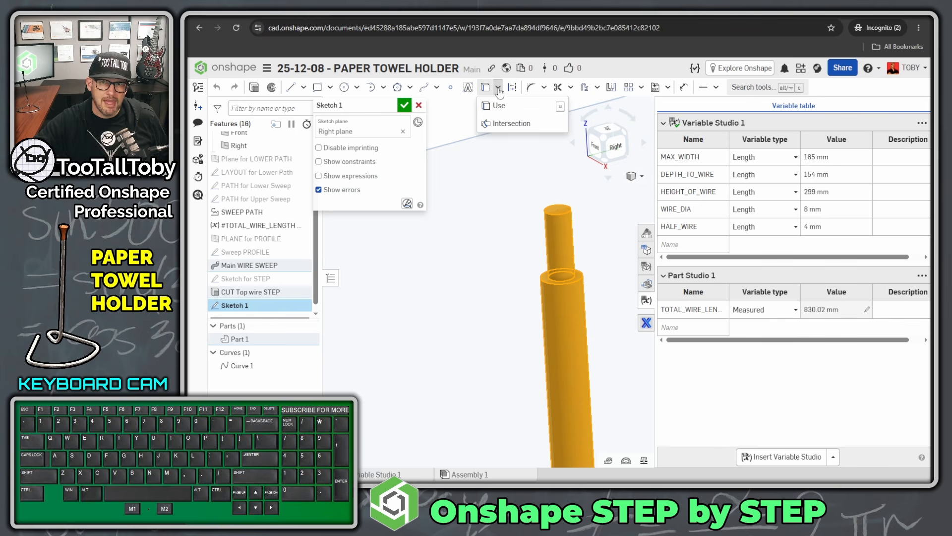
pyautogui.click(511, 124)
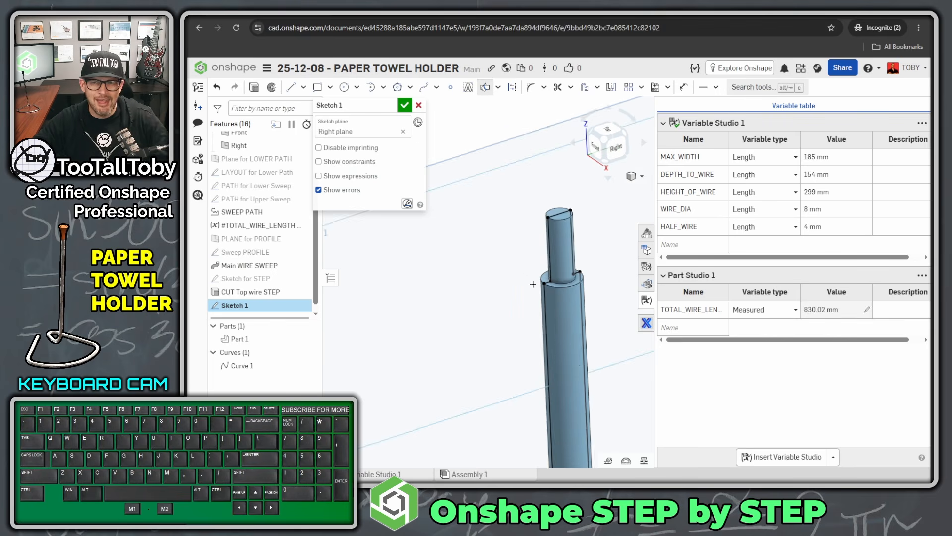
pyautogui.scroll(5, 555, 270)
pyautogui.scroll(-3, 558, 188)
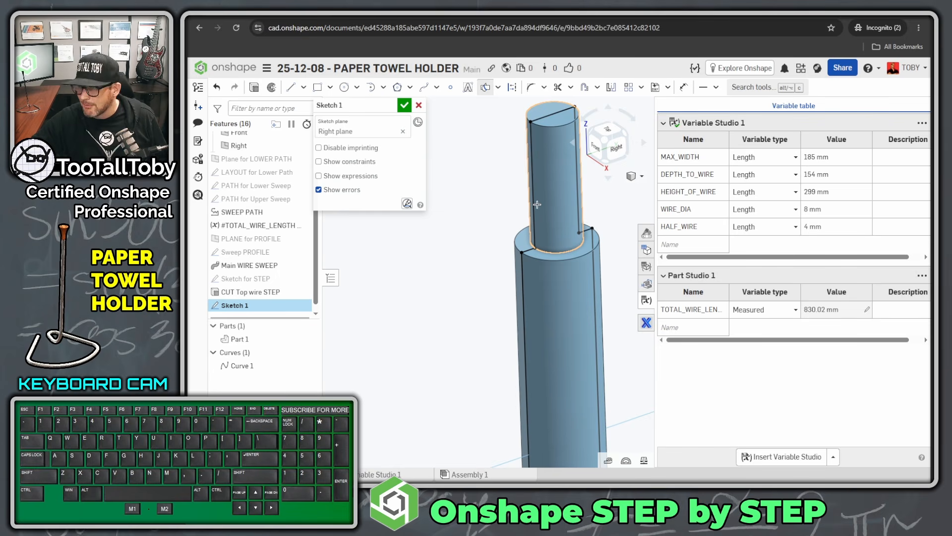
# Review the cap section's R40 side arc and its rounded rim corner on the practice drawing, and return to the Onshape model
pyautogui.moveTo(951, 69); pyautogui.dragTo(612, 61)
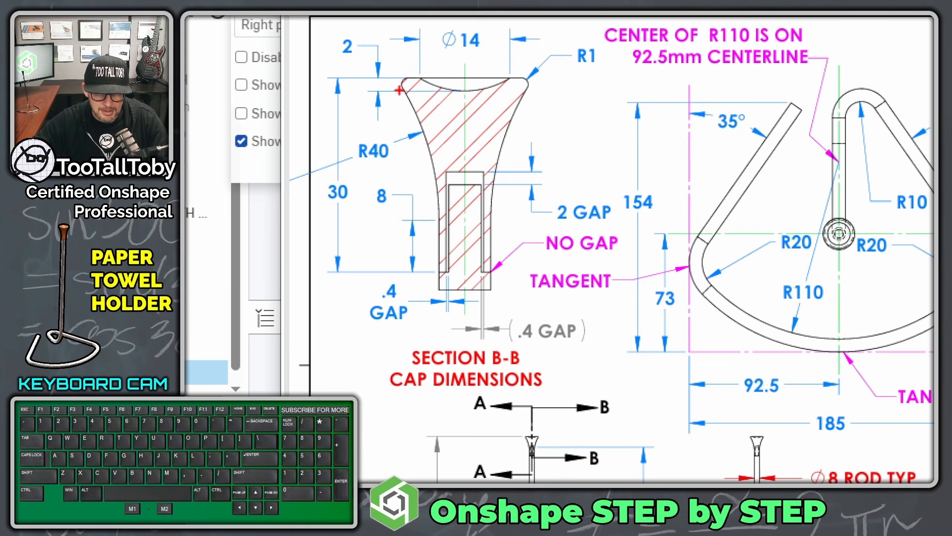
pyautogui.moveTo(360, 171); pyautogui.dragTo(401, 170)
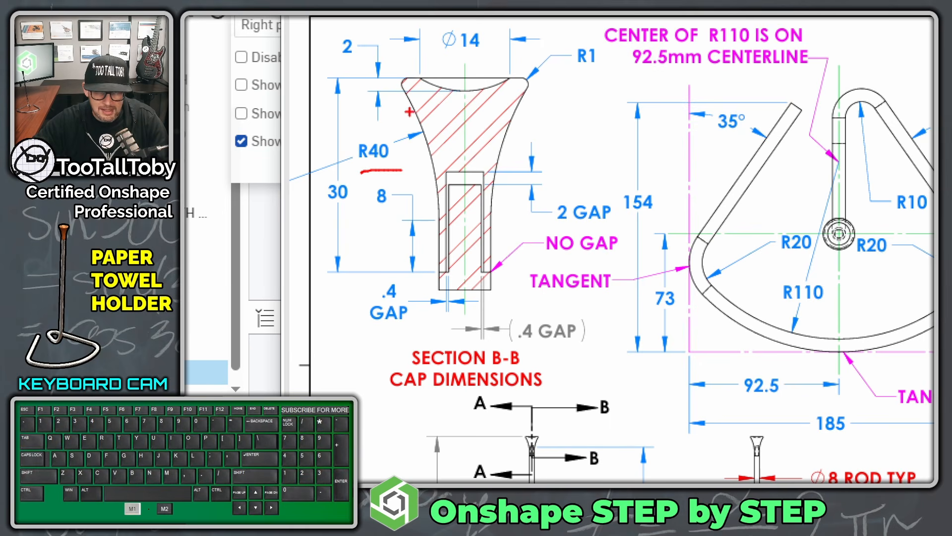
pyautogui.moveTo(399, 87)
pyautogui.mouseDown()
pyautogui.moveTo(396, 77)
pyautogui.moveTo(418, 78)
pyautogui.mouseUp()
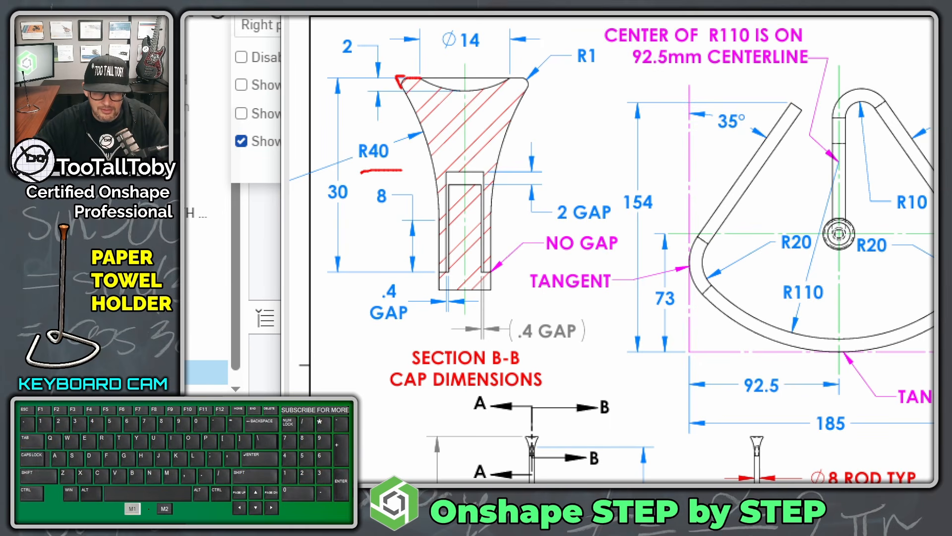
pyautogui.hotkey('alt', '1')
pyautogui.hotkey('alt', 'Tab')
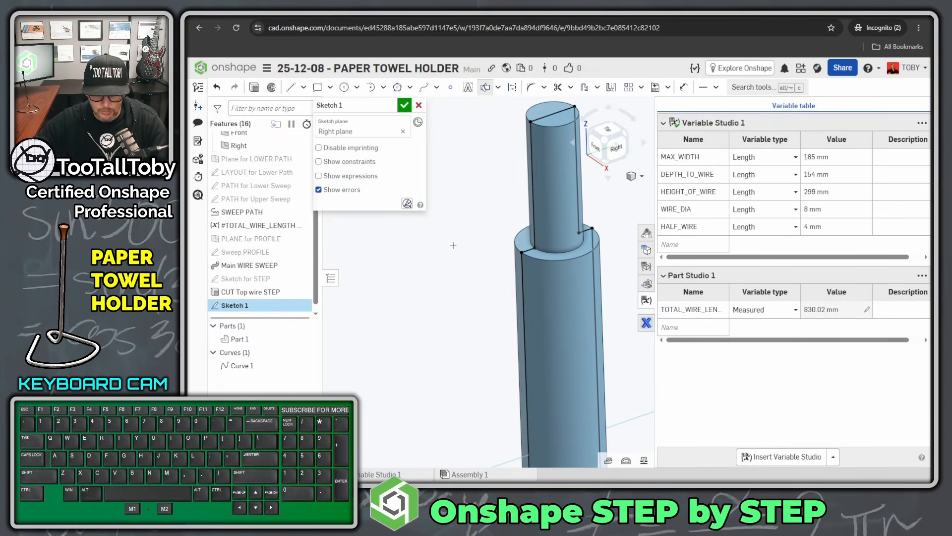
# Facing the sketch plane, draw an 8 mm vertical line upward from the outer corner of the rod's step shoulder
pyautogui.press('n')
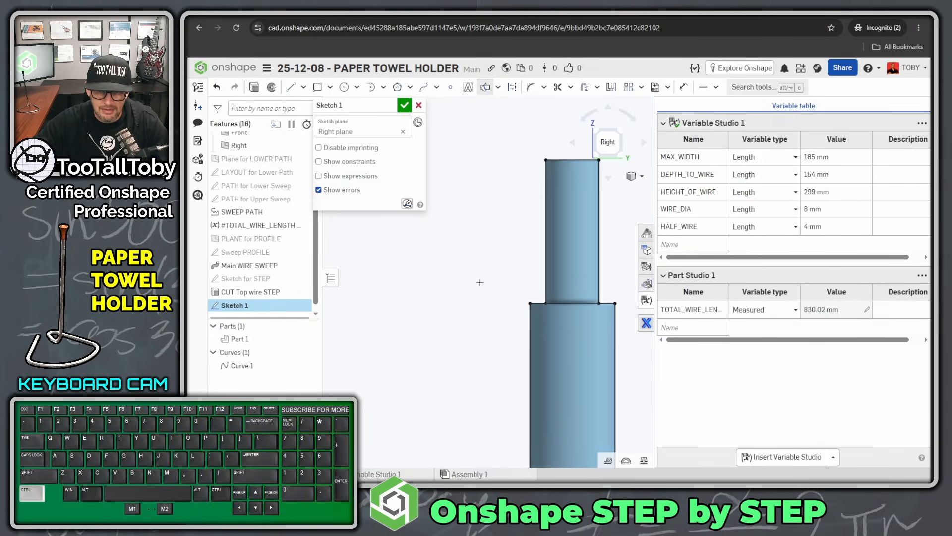
pyautogui.press('l')
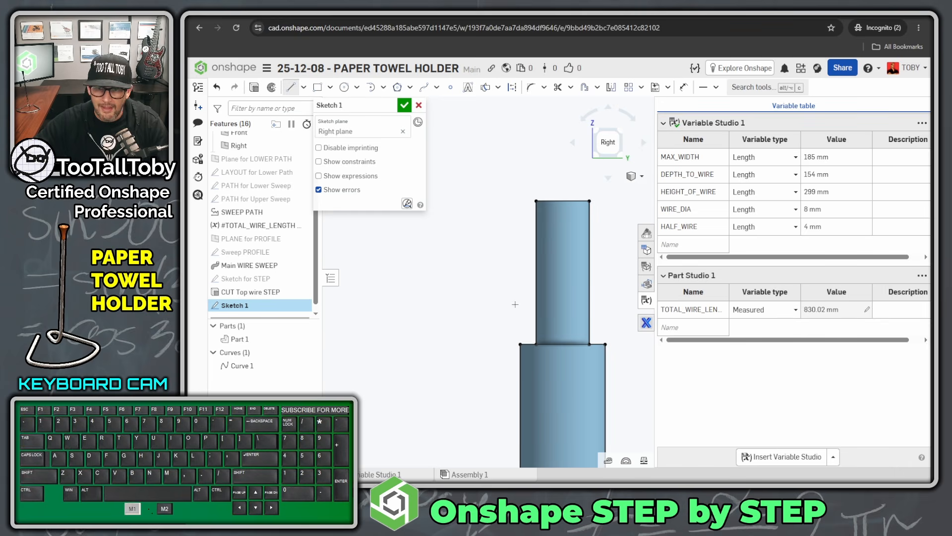
pyautogui.click(520, 344)
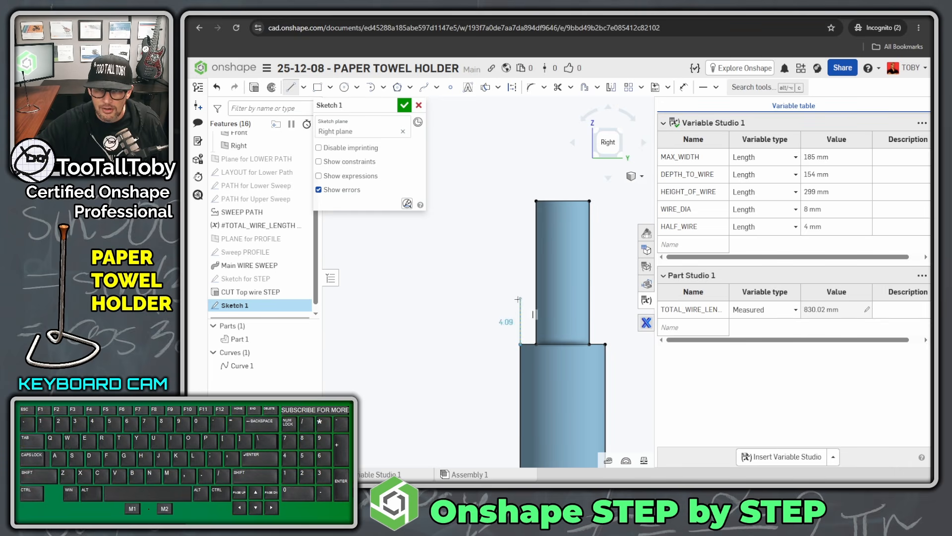
pyautogui.write('8')
pyautogui.press('Return')
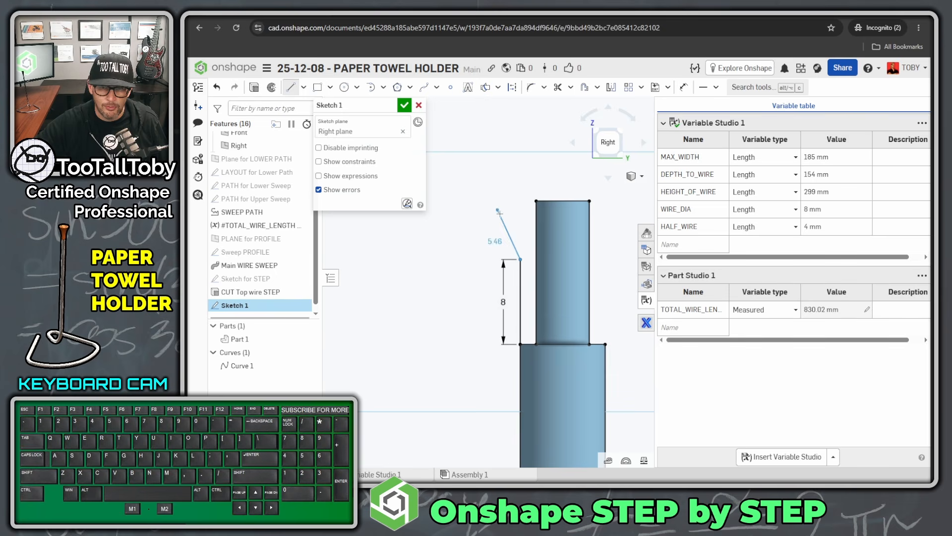
# Draw an outward-curving arc of radius 40 mm tangent to the vertical line, starting from its upper end
pyautogui.press('t')
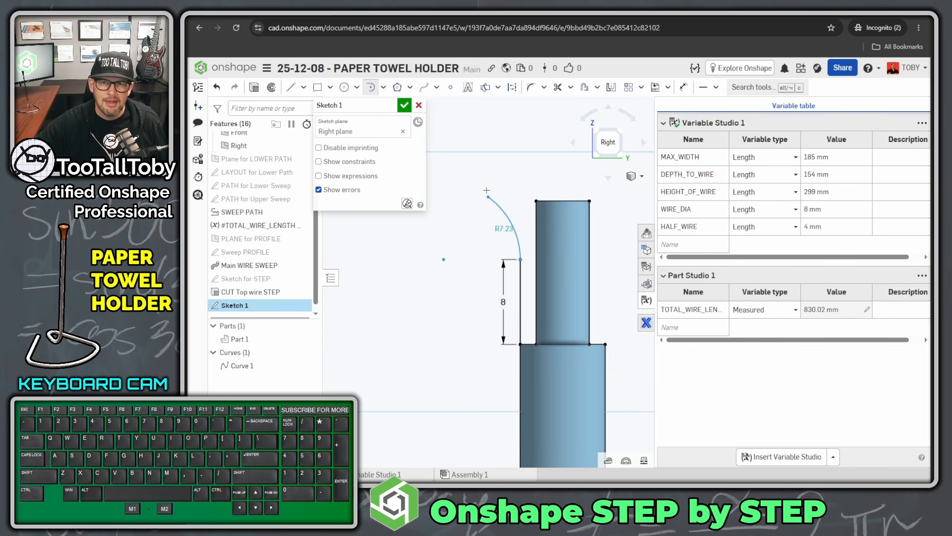
pyautogui.click(498, 141)
pyautogui.write('30')
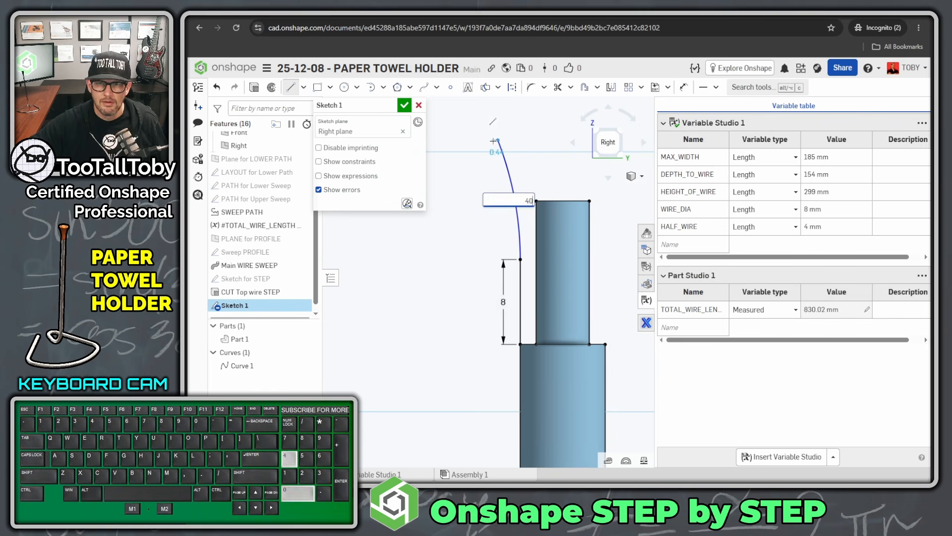
pyautogui.press('Return')
# Add a 1 mm radius tangent arc at the top of the R40 arc, followed by a line about 4.2 mm long toward the rod's axis
pyautogui.scroll(-1, 492, 141)
pyautogui.moveTo(493, 86); pyautogui.dragTo(492, 197, button='middle')
pyautogui.scroll(1, 493, 197)
pyautogui.press('t')
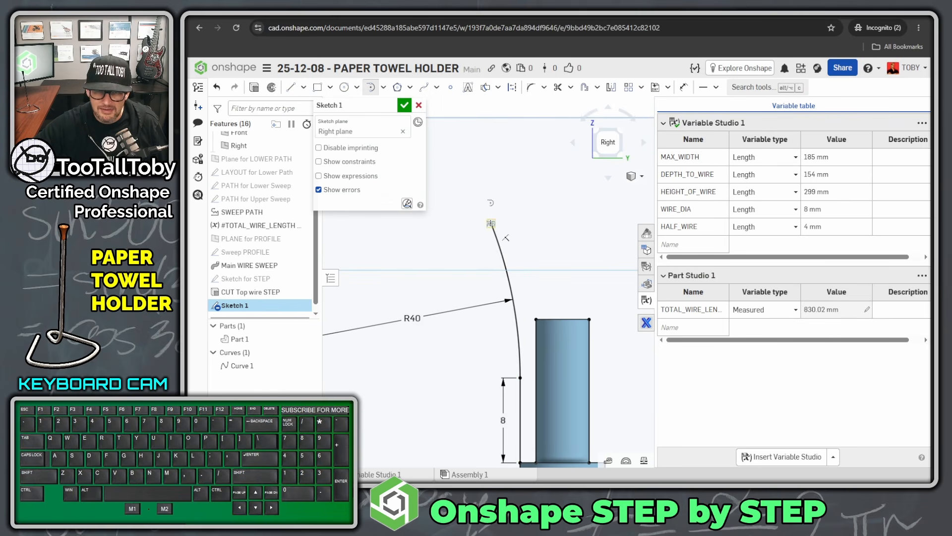
pyautogui.click(502, 208)
pyautogui.press('l')
pyautogui.click(501, 208)
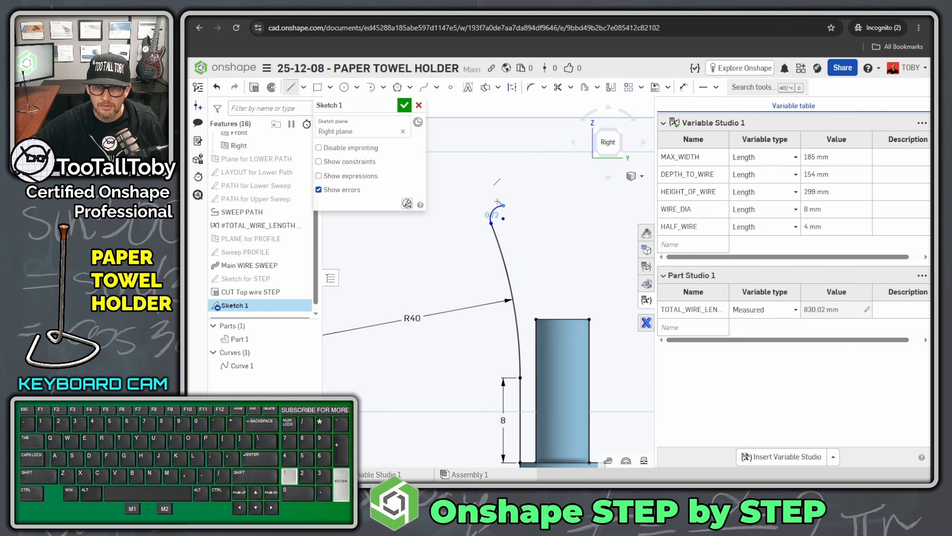
pyautogui.click(545, 209)
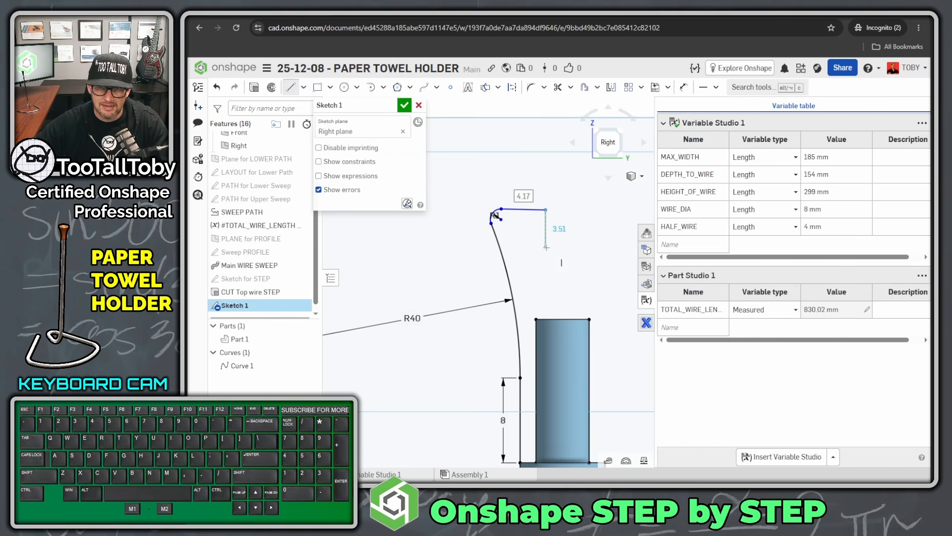
pyautogui.press('Escape')
# Make the top line tangent to the R1 arc and constrain it horizontal
pyautogui.scroll(5, 493, 194)
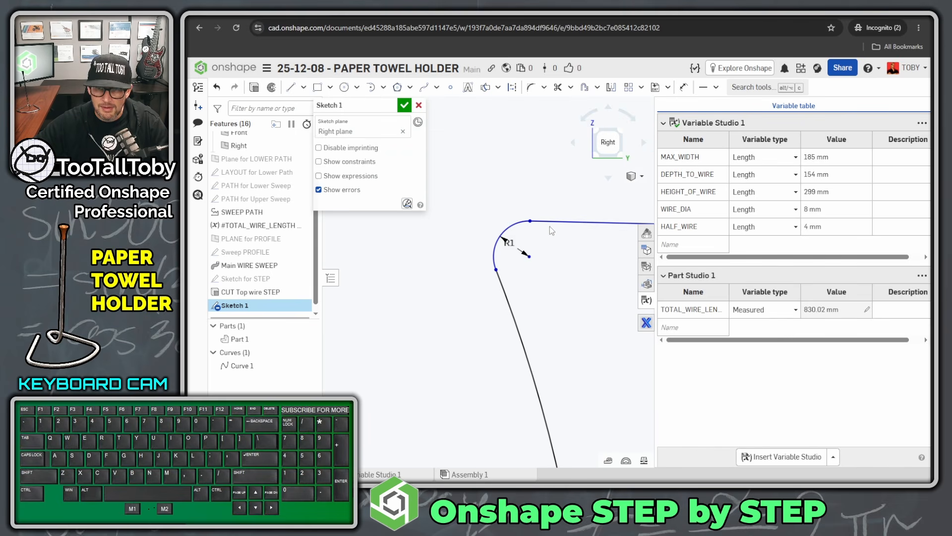
pyautogui.click(550, 221)
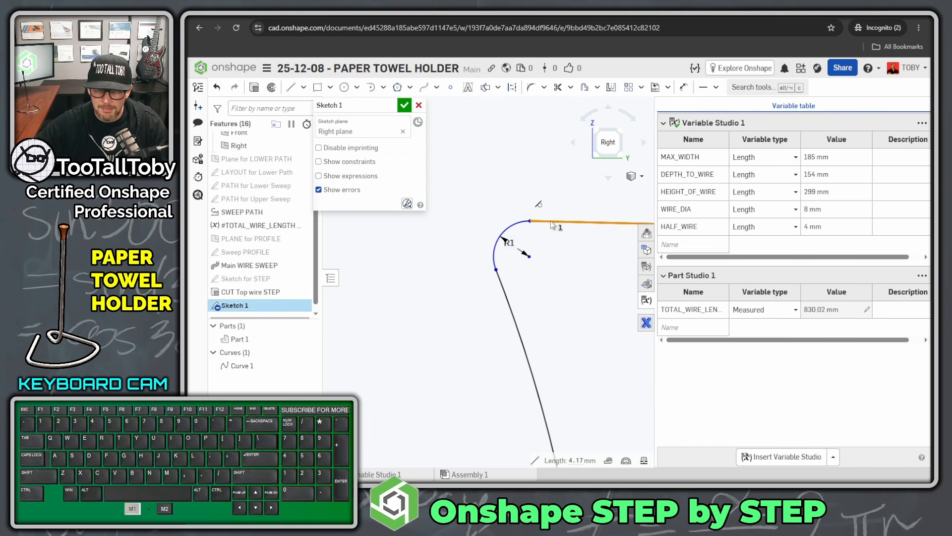
pyautogui.click(509, 230)
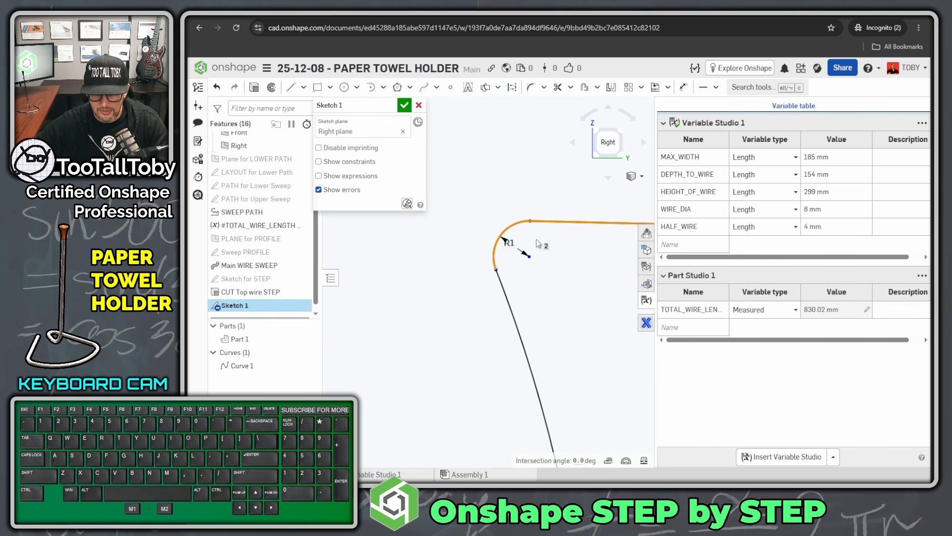
pyautogui.press('t')
pyautogui.scroll(-5, 566, 240)
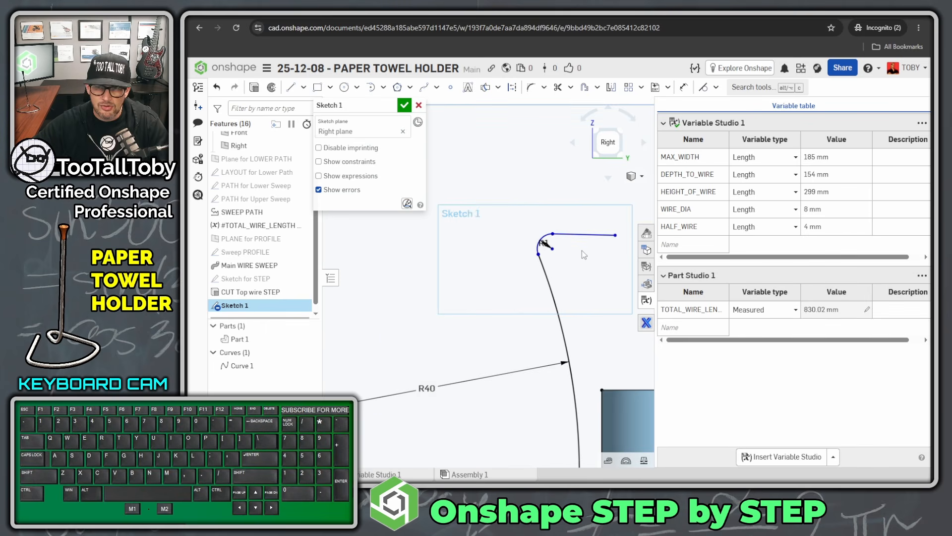
pyautogui.click(595, 235)
pyautogui.press('h')
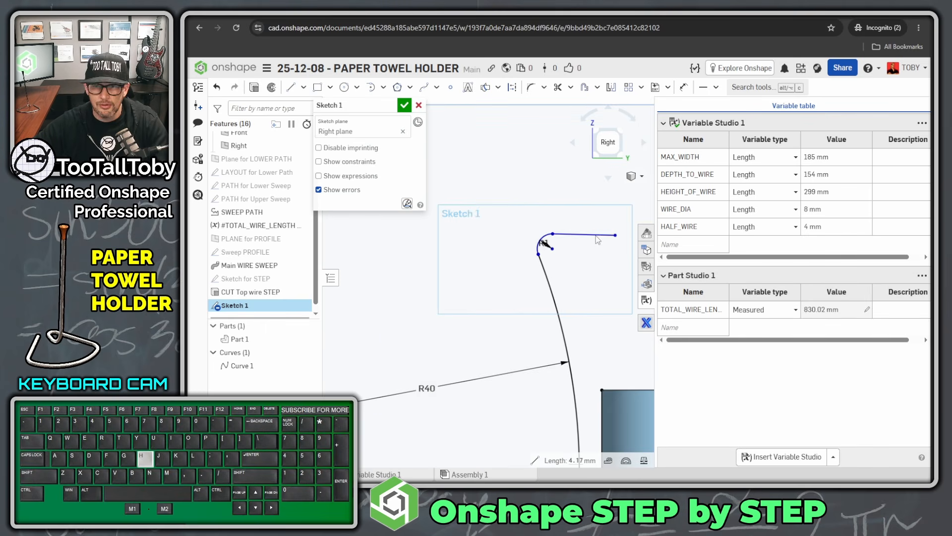
# Move the R1 radius dimension to the outside of the small corner arc
pyautogui.scroll(3, 562, 239)
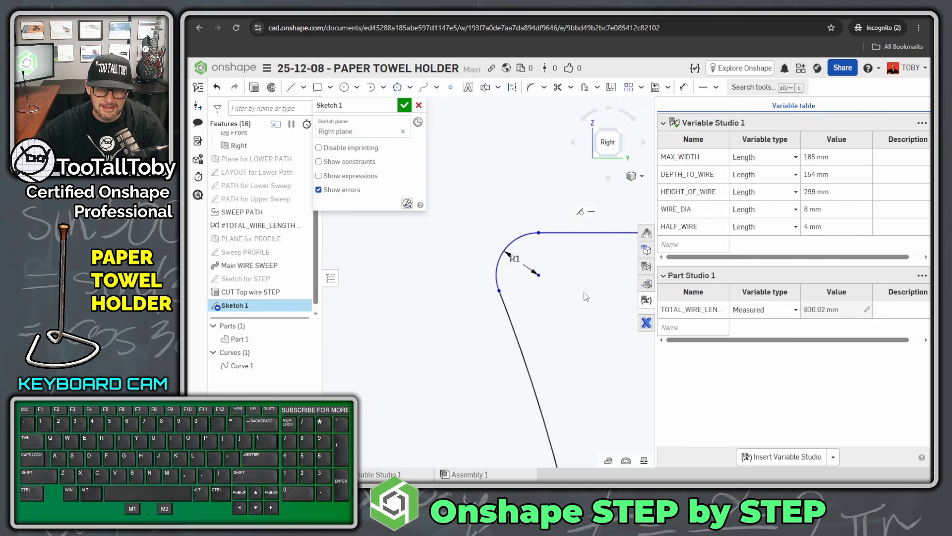
pyautogui.scroll(-2, 585, 292)
pyautogui.click(539, 272)
pyautogui.moveTo(537, 270); pyautogui.dragTo(502, 237)
pyautogui.click(579, 310)
pyautogui.scroll(-2, 579, 313)
pyautogui.scroll(-3, 441, 185)
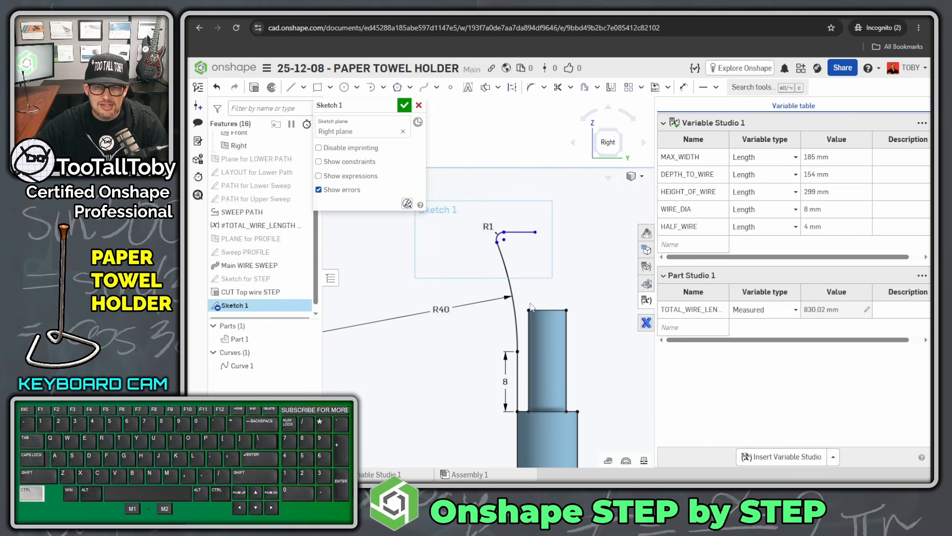
# Dimension the cap's height from the step shoulder corner to the horizontal top line as 30 mm
pyautogui.click(684, 87)
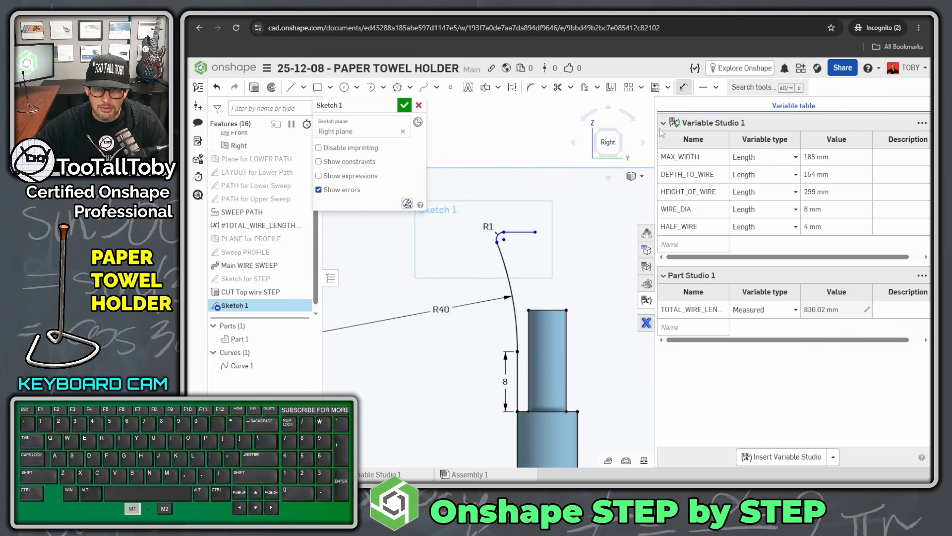
pyautogui.click(518, 411)
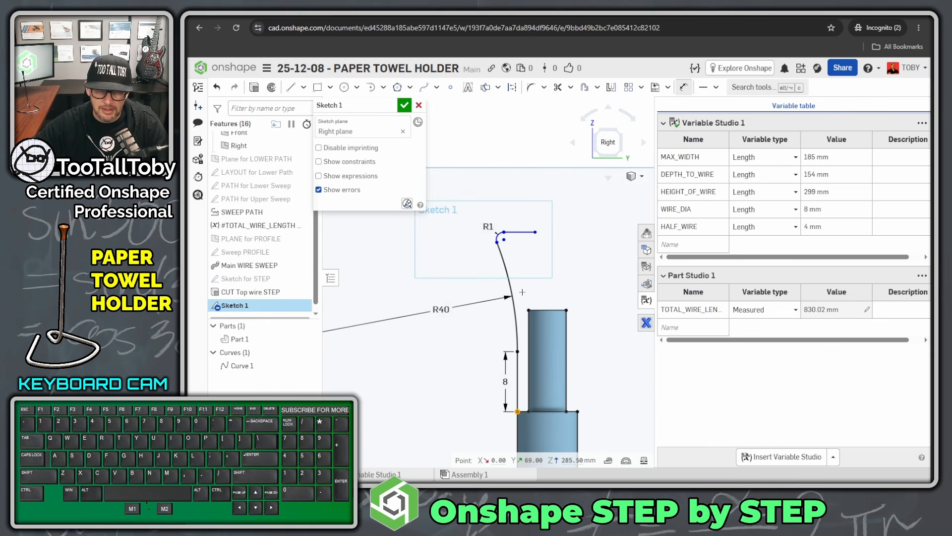
pyautogui.click(520, 232)
pyautogui.click(431, 350)
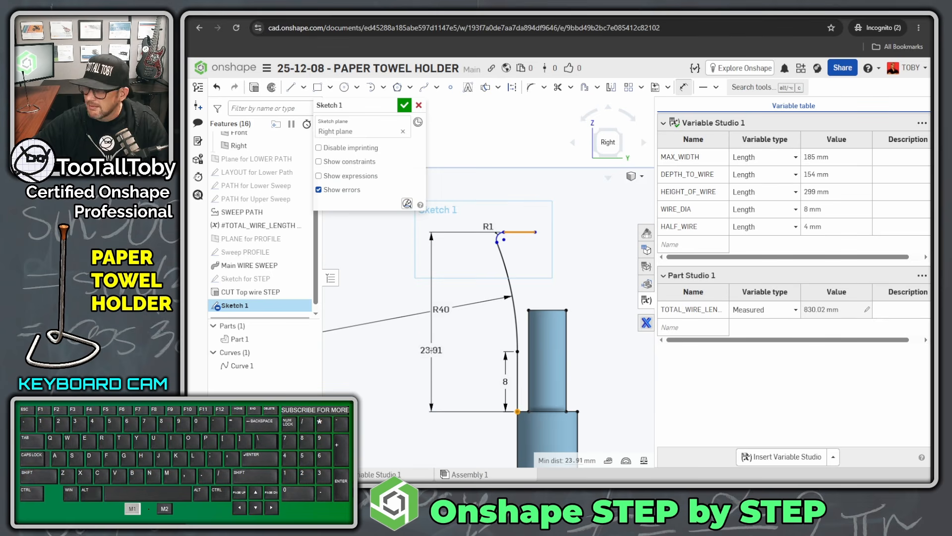
pyautogui.write('30')
pyautogui.press('Return')
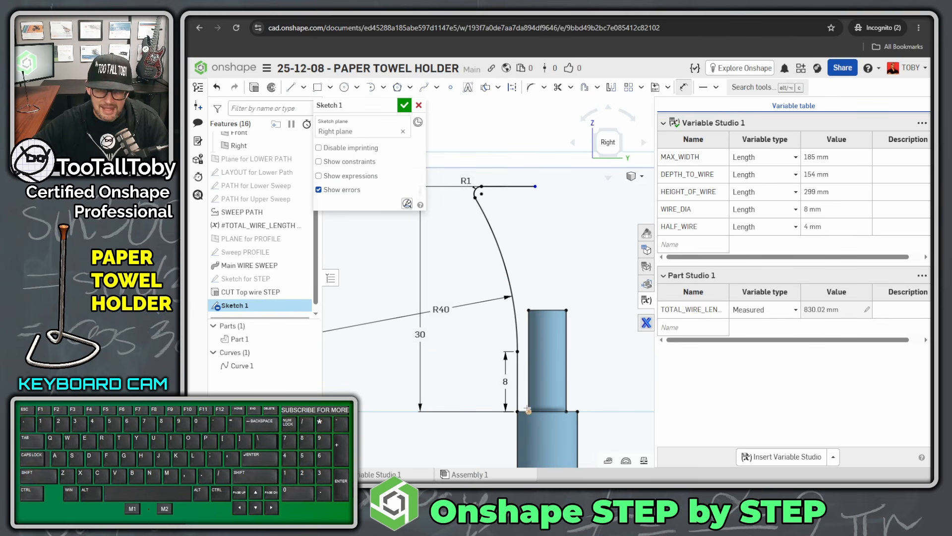
# Draw a vertical line about 26 mm long upward from the midpoint of the tip's end edge and convert it to construction
pyautogui.scroll(3, 528, 410)
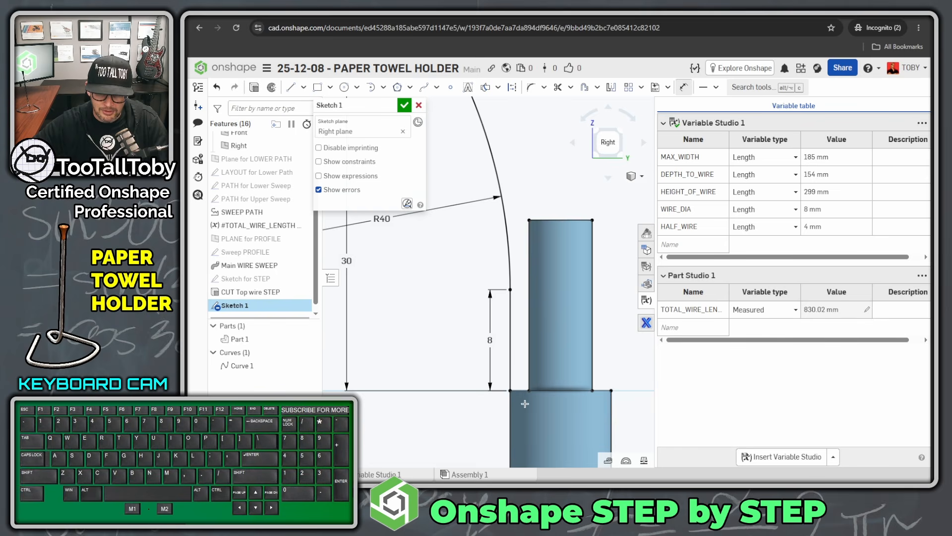
pyautogui.moveTo(524, 403); pyautogui.dragTo(515, 378, button='right')
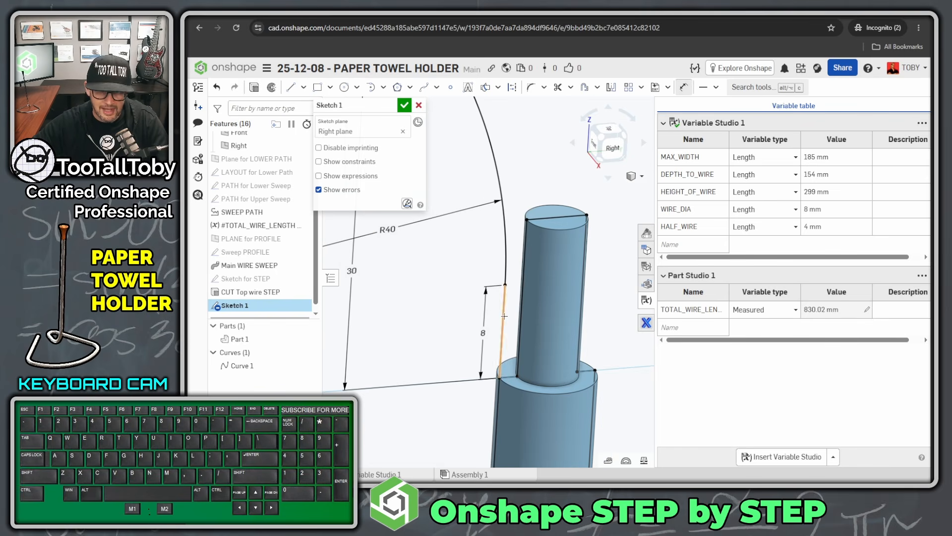
pyautogui.scroll(-3, 506, 291)
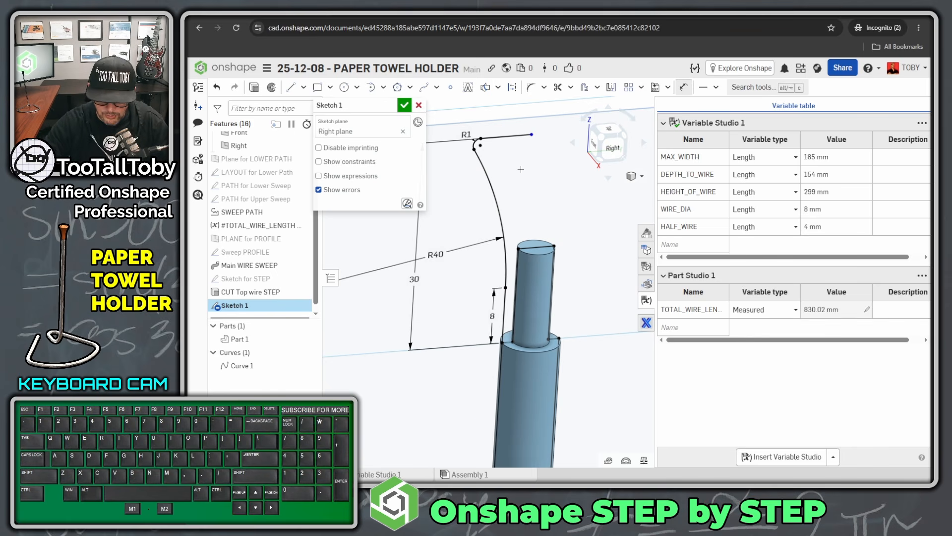
pyautogui.press('n')
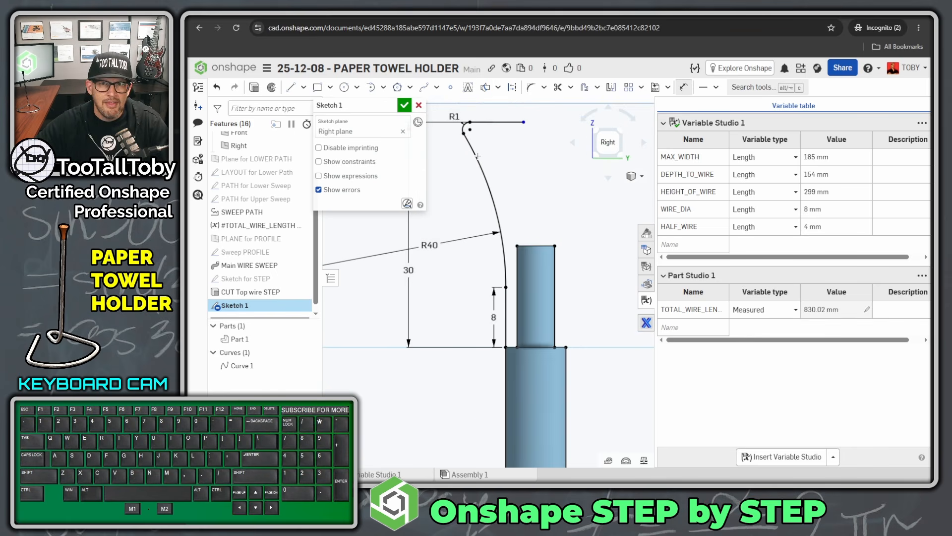
pyautogui.click(291, 88)
pyautogui.click(536, 244)
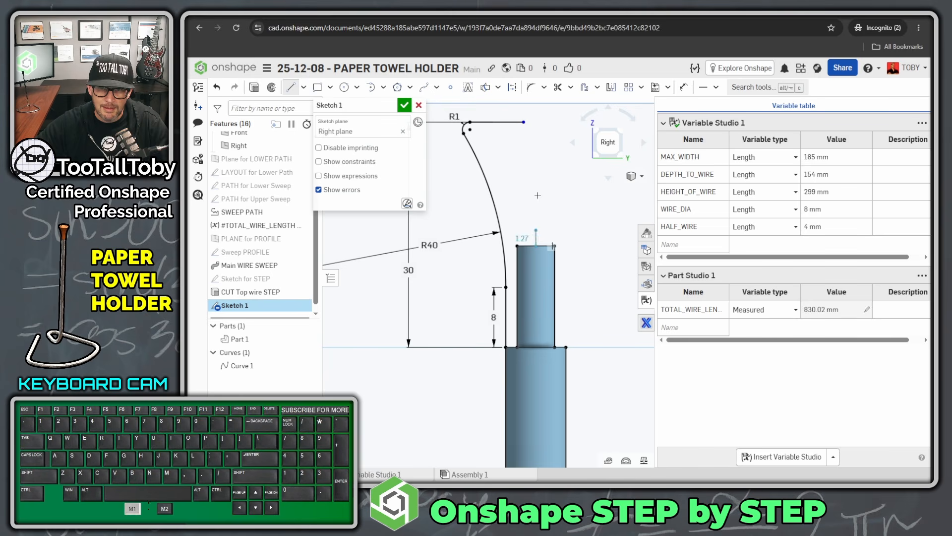
pyautogui.keyDown('ctrl'); pyautogui.moveTo(537, 133); pyautogui.dragTo(537, 199, button='right'); pyautogui.keyUp('ctrl')
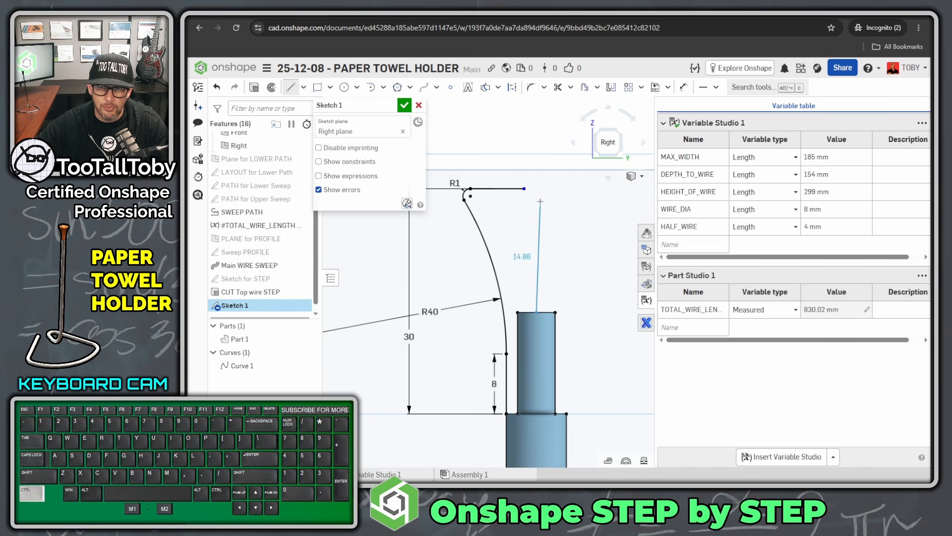
pyautogui.click(536, 117)
pyautogui.press('Escape')
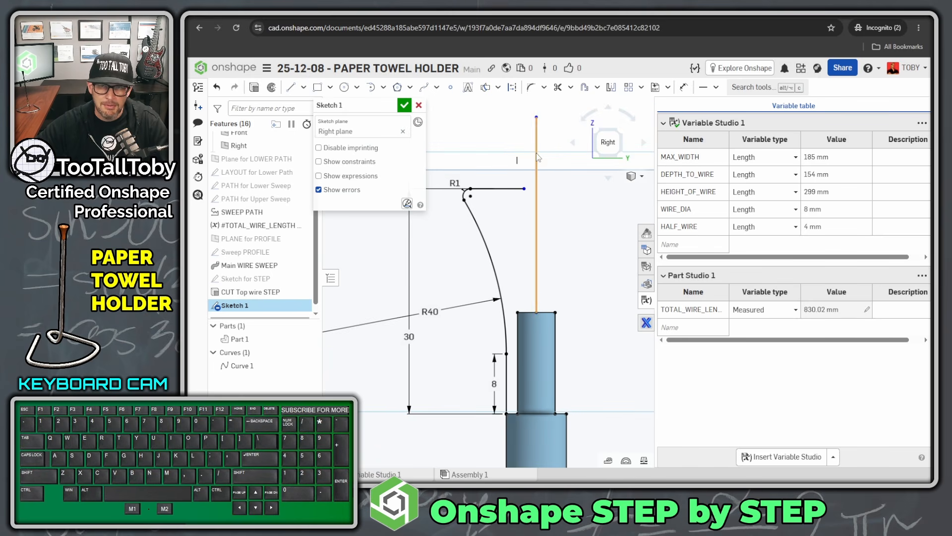
pyautogui.click(537, 153)
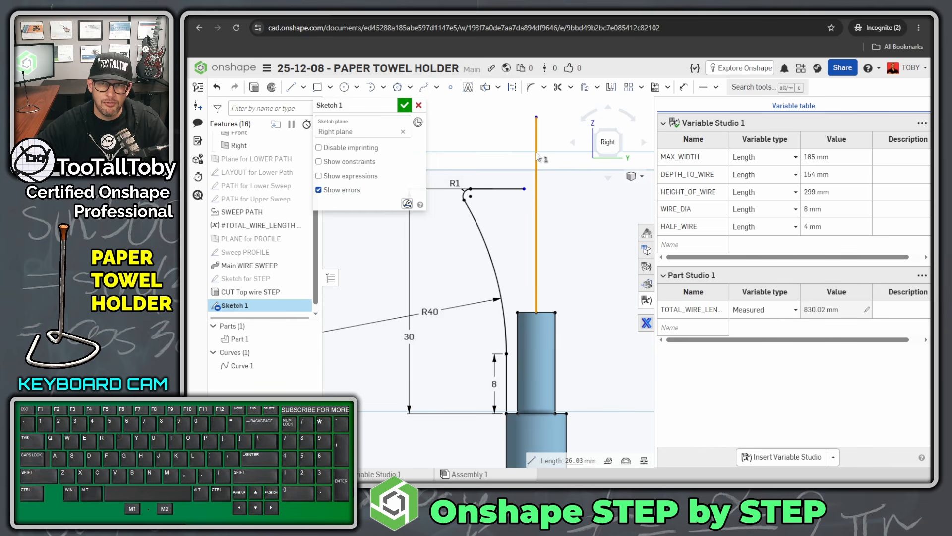
pyautogui.press('q')
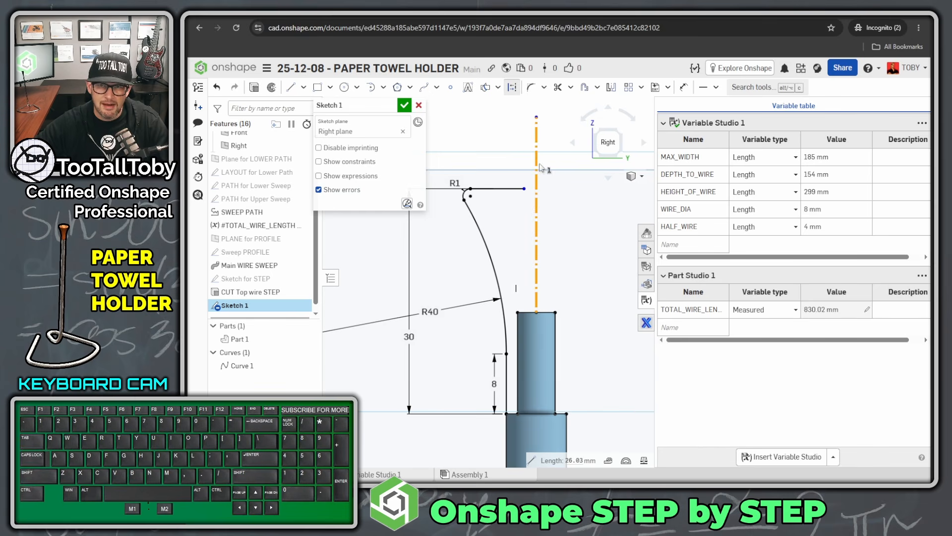
# Dimension the top line's inner endpoint across the vertical centerline as a 14 mm diameter
pyautogui.click(684, 88)
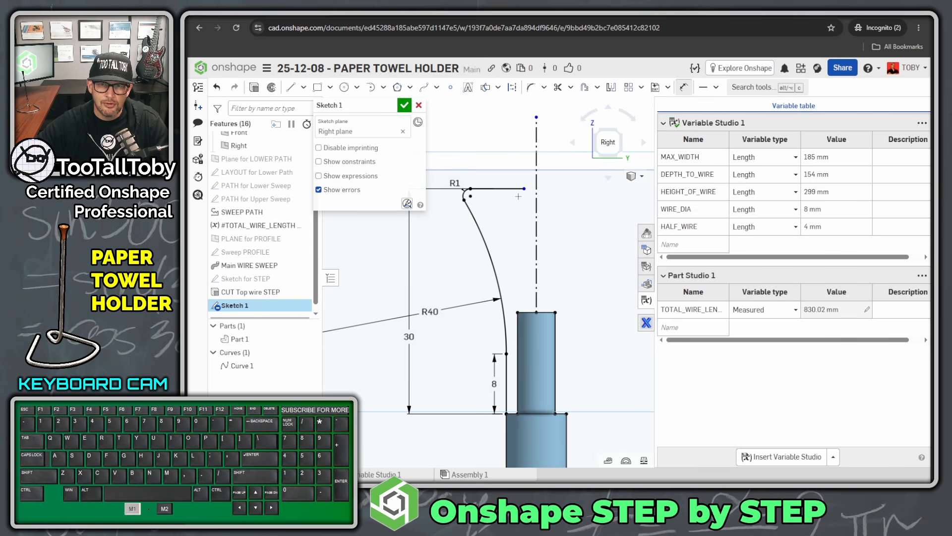
pyautogui.click(524, 189)
pyautogui.click(536, 174)
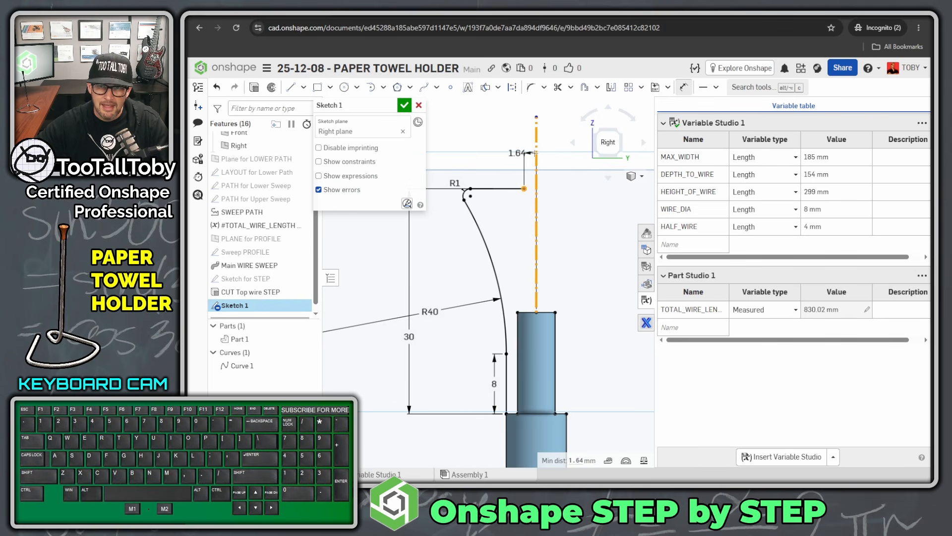
pyautogui.click(573, 154)
pyautogui.write('4')
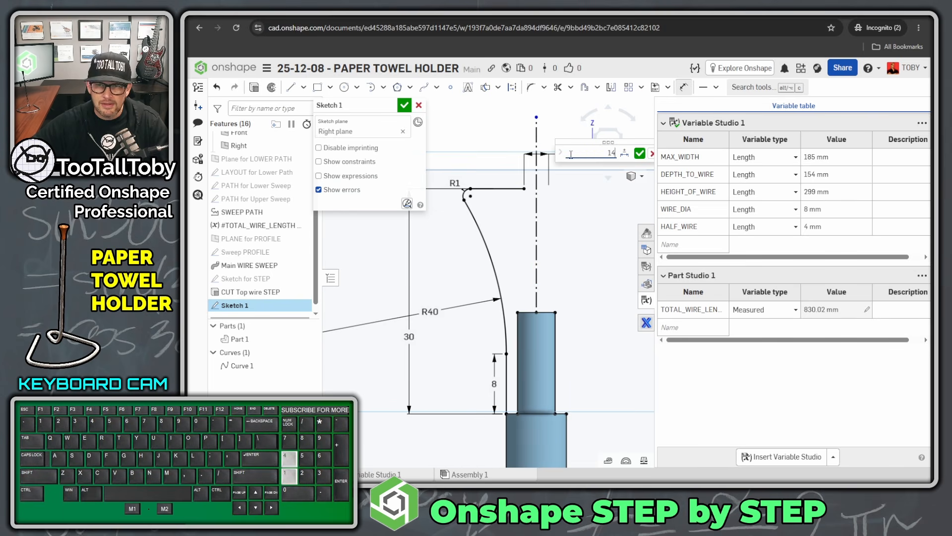
pyautogui.press('Return')
pyautogui.scroll(-3, 550, 210)
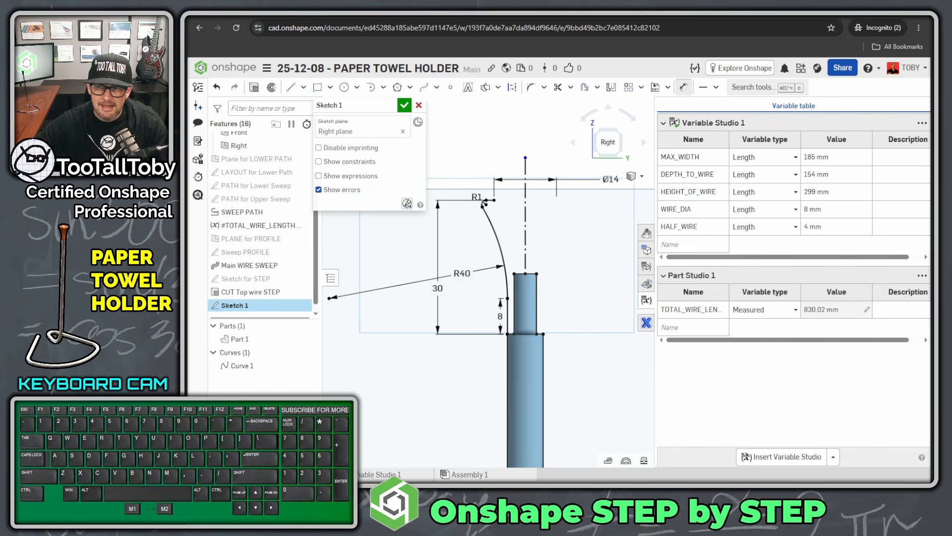
# Switch to the PDF practice drawing and examine the spherical cut note and the top recess in Section B-B
pyautogui.hotkey('alt', 'Tab')
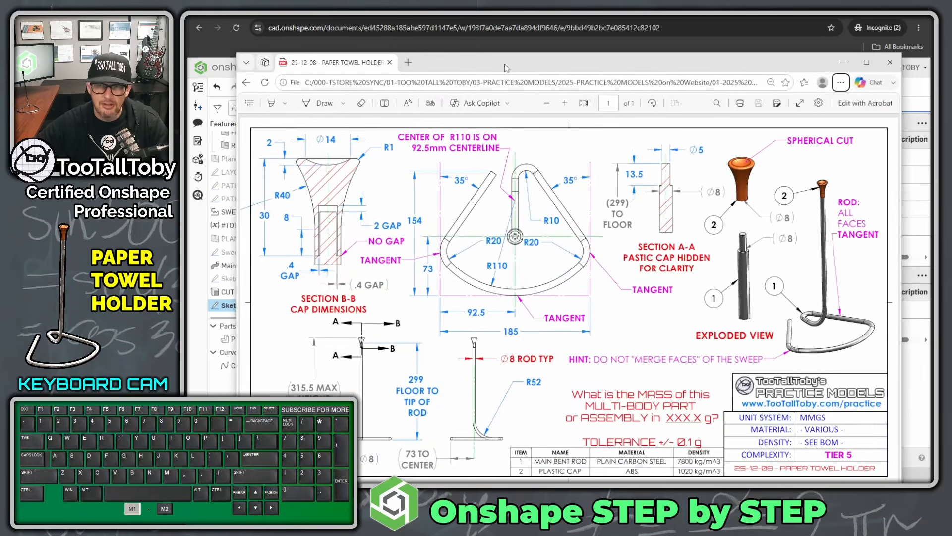
pyautogui.moveTo(839, 130)
pyautogui.mouseDown()
pyautogui.moveTo(854, 163)
pyautogui.moveTo(801, 127)
pyautogui.mouseUp()
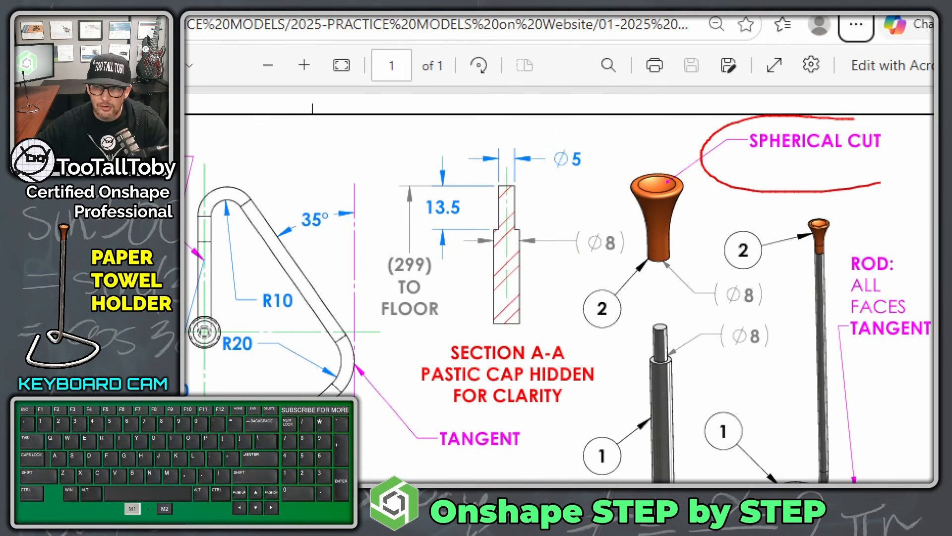
pyautogui.moveTo(635, 178); pyautogui.dragTo(674, 182)
pyautogui.rightClick(705, 235)
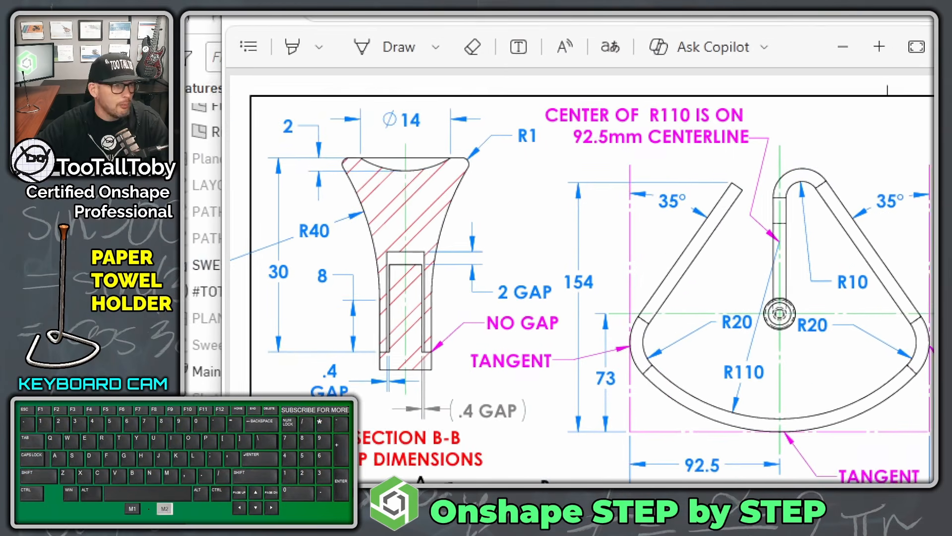
pyautogui.click(278, 146)
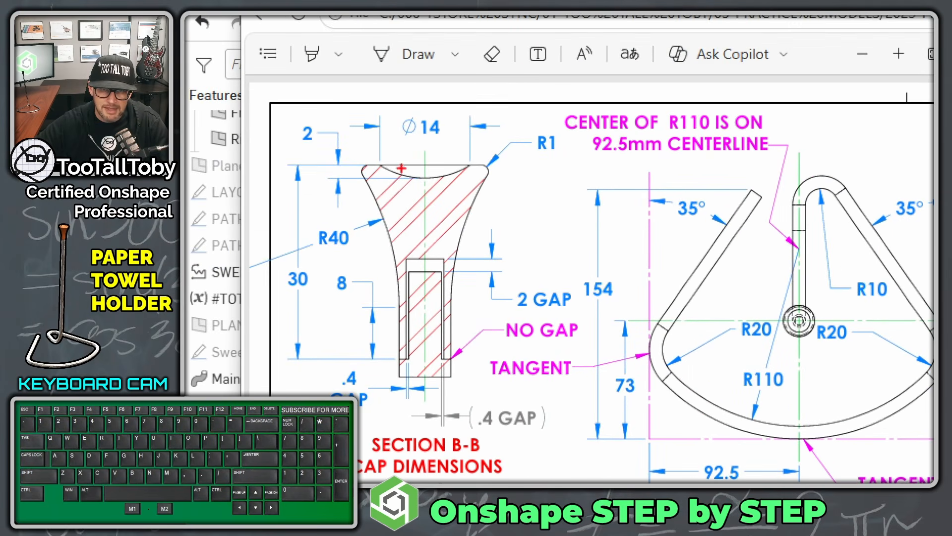
pyautogui.keyDown('ctrl'); pyautogui.keyDown('shift'); pyautogui.click(396, 171); pyautogui.keyUp('shift'); pyautogui.keyUp('ctrl')
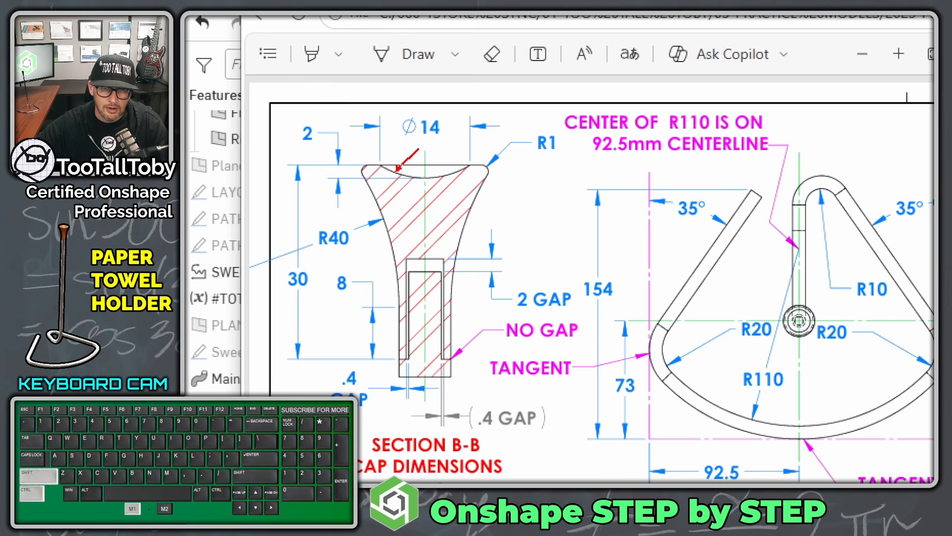
pyautogui.moveTo(424, 138); pyautogui.dragTo(424, 180)
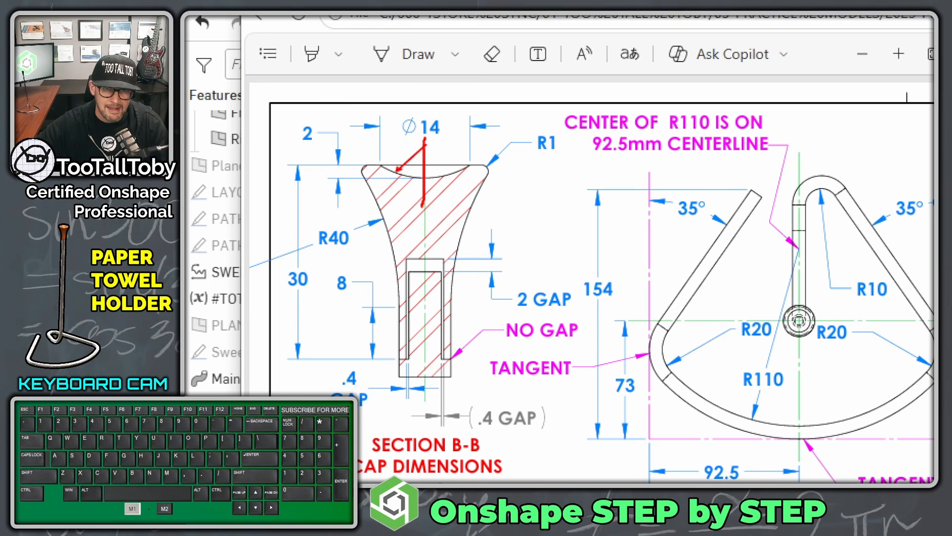
pyautogui.moveTo(422, 225); pyautogui.dragTo(422, 228)
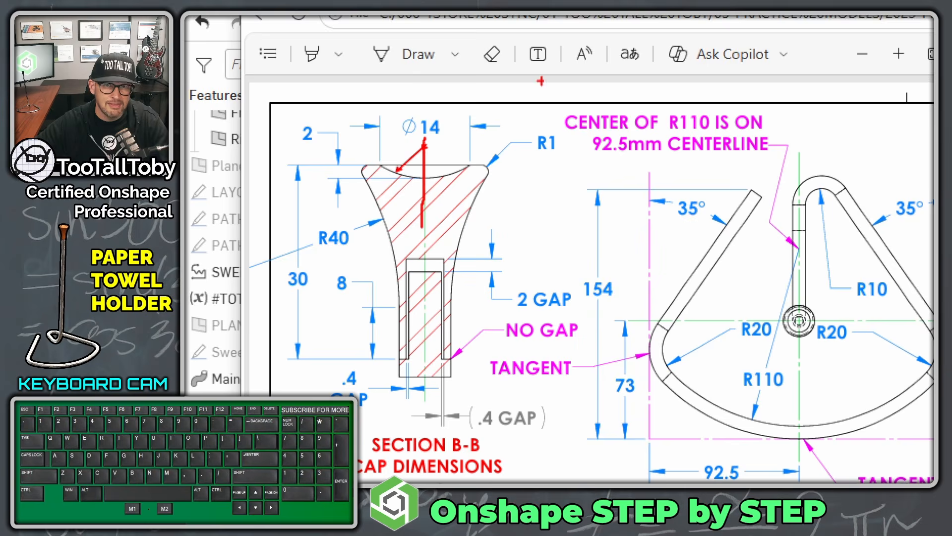
pyautogui.hotkey('alt', '1')
pyautogui.moveTo(439, 71); pyautogui.dragTo(951, 64)
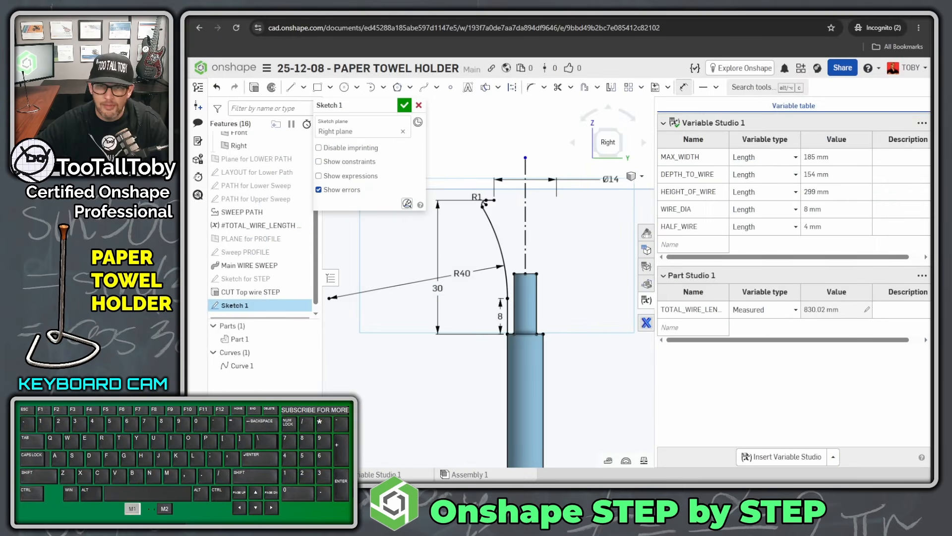
# Draw a shallow concave arc of about 12.7 mm radius from the top line's inner endpoint to the vertical centerline
pyautogui.scroll(3, 515, 203)
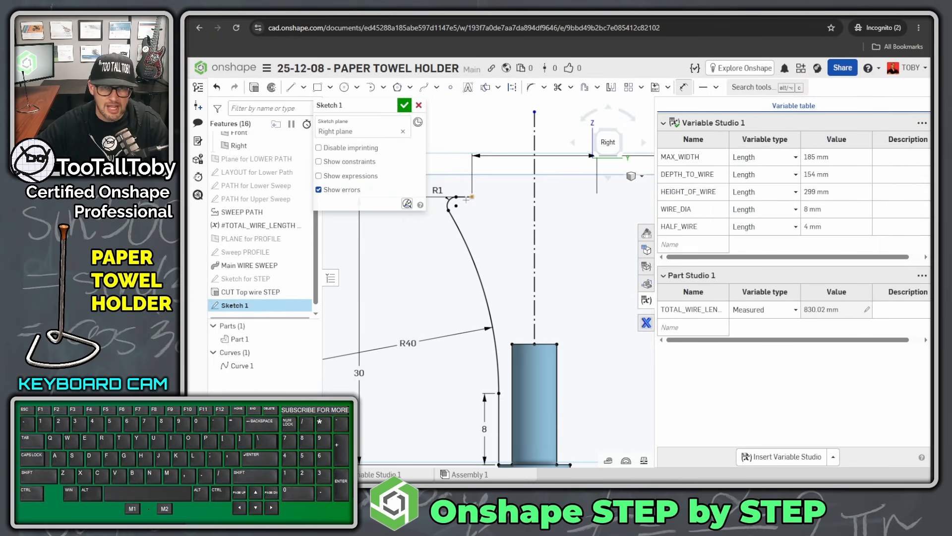
pyautogui.click(383, 87)
pyautogui.click(399, 108)
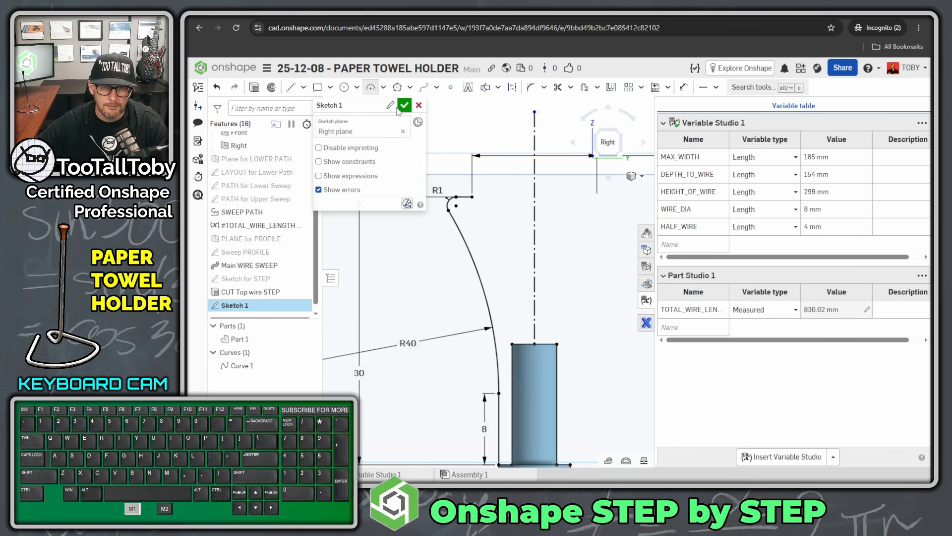
pyautogui.moveTo(472, 197); pyautogui.dragTo(534, 213)
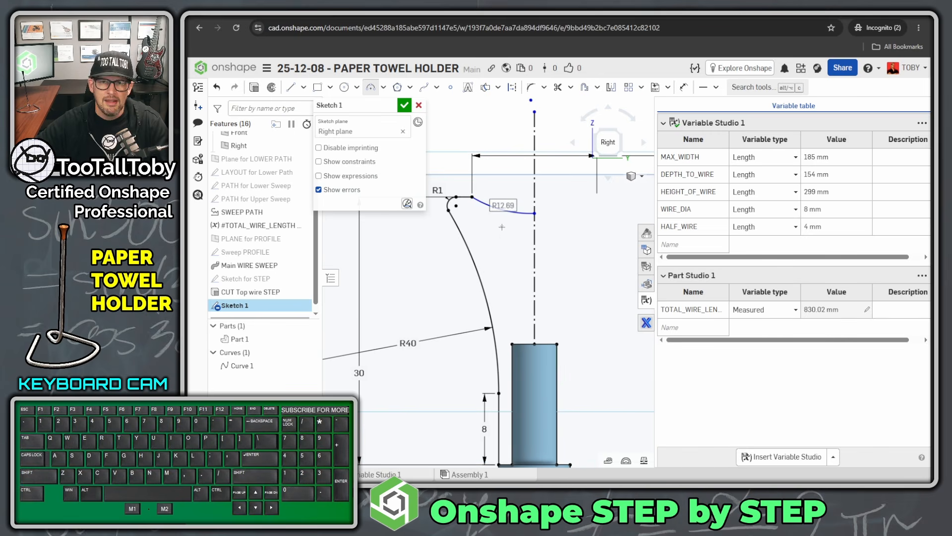
pyautogui.press('Escape')
# Make the concave arc's center point coincident with the vertical centerline
pyautogui.click(531, 101)
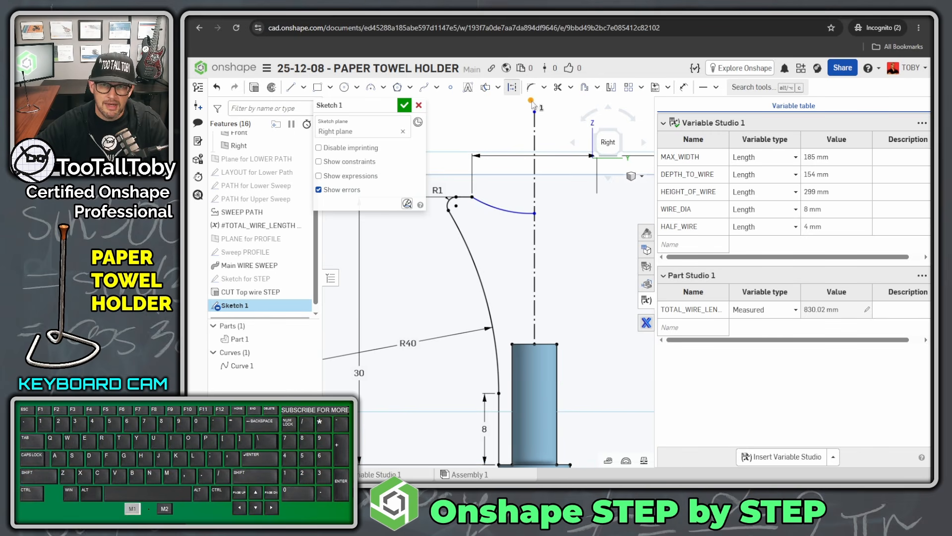
pyautogui.keyDown('ctrl'); pyautogui.moveTo(544, 176); pyautogui.dragTo(541, 237, button='right'); pyautogui.keyUp('ctrl')
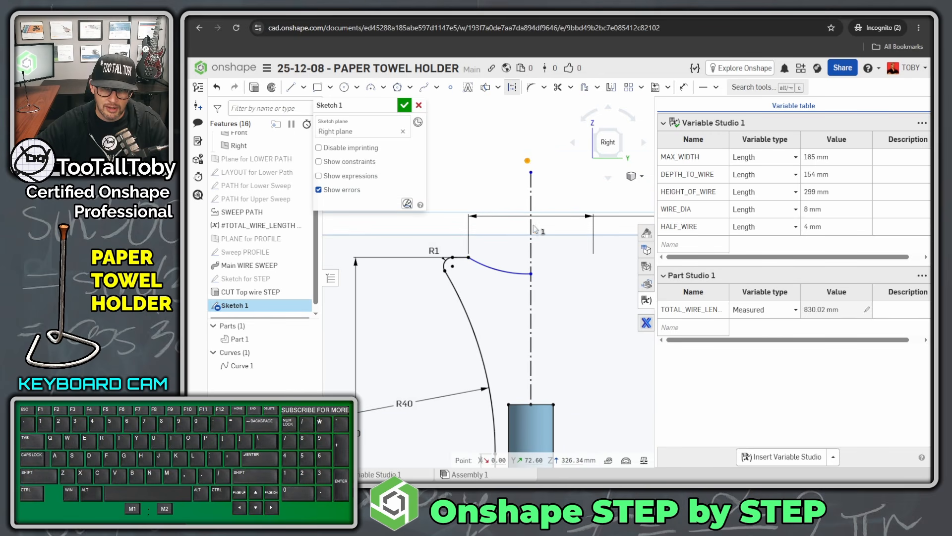
pyautogui.click(531, 247)
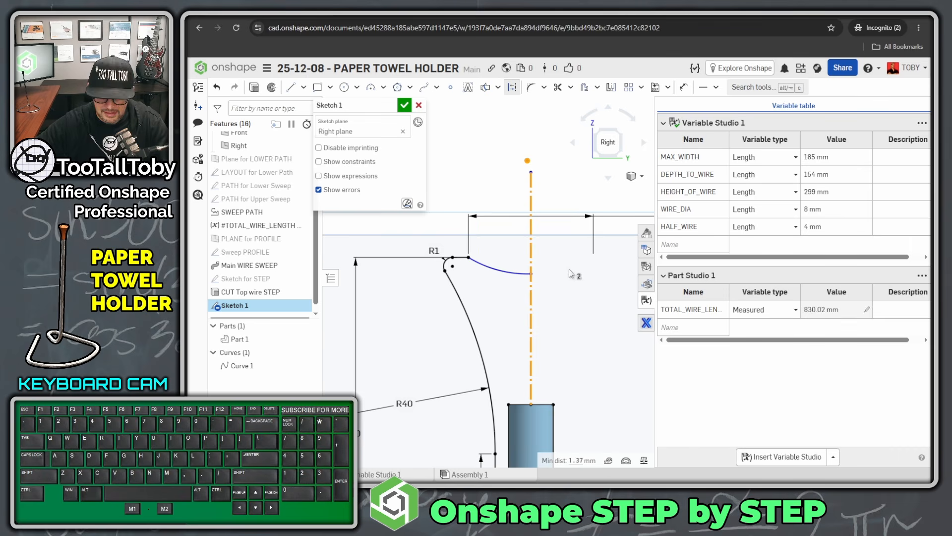
pyautogui.press('i')
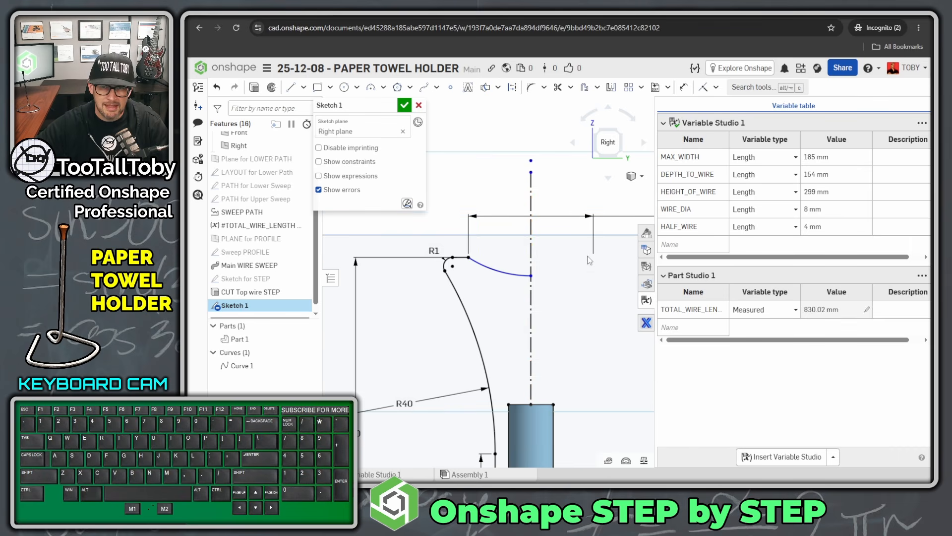
# Dimension the recess depth from the top line to the arc's lower endpoint on the centerline as 2 mm
pyautogui.click(684, 87)
pyautogui.click(462, 256)
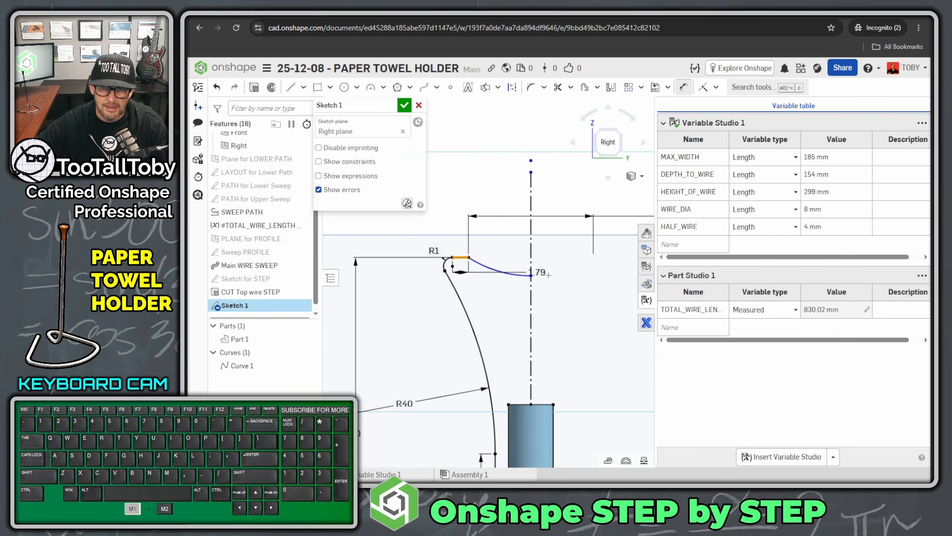
pyautogui.click(531, 276)
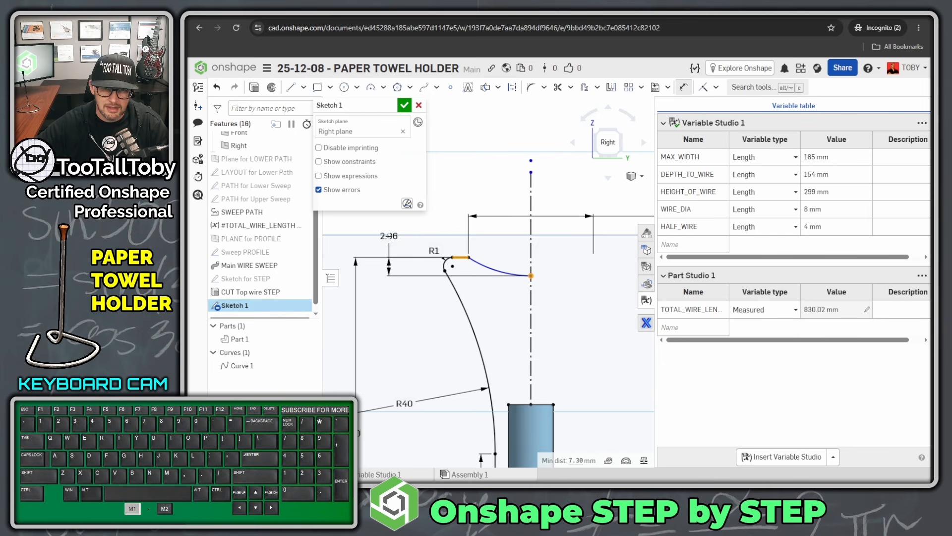
pyautogui.click(390, 236)
pyautogui.write('2')
pyautogui.press('Return')
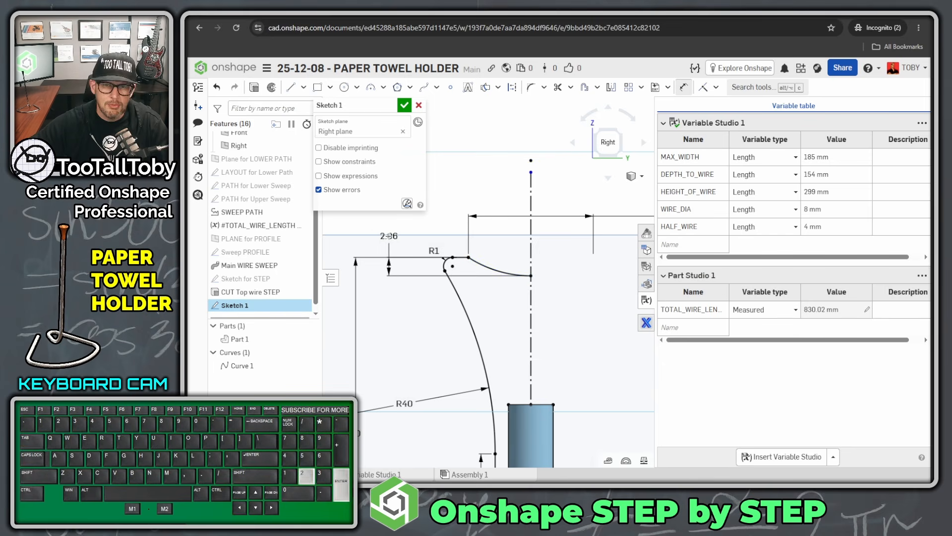
# Draw connected lines from the arc's lower endpoint: about 11.6 mm down the centerline, about 3.1 mm outward, and down beside the tip
pyautogui.click(290, 87)
pyautogui.click(530, 275)
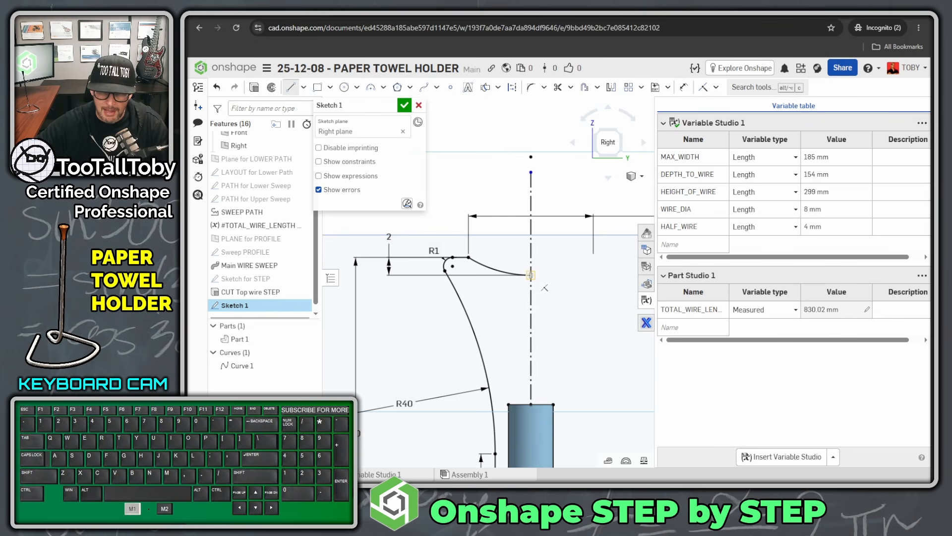
pyautogui.scroll(2, 532, 385)
pyautogui.keyDown('ctrl'); pyautogui.moveTo(531, 387); pyautogui.dragTo(590, 280, button='middle'); pyautogui.keyUp('ctrl')
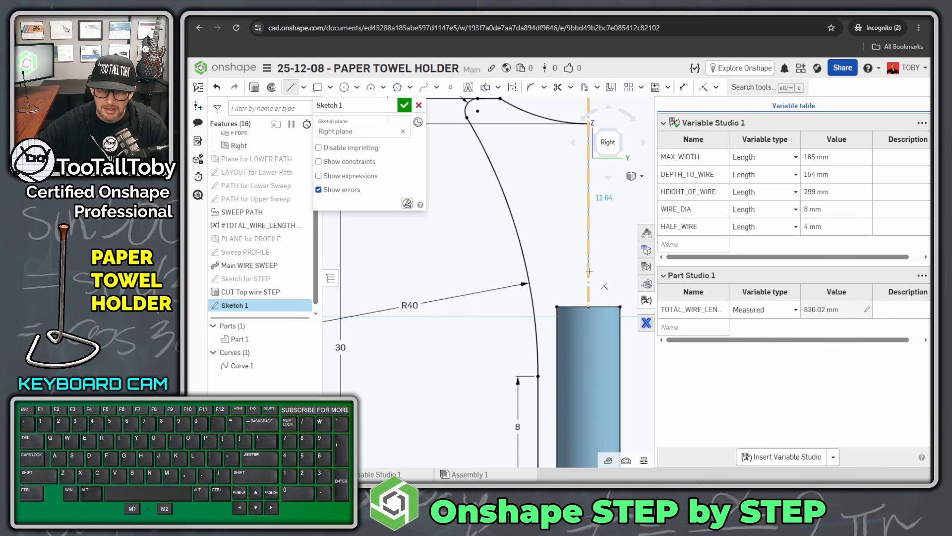
pyautogui.click(590, 271)
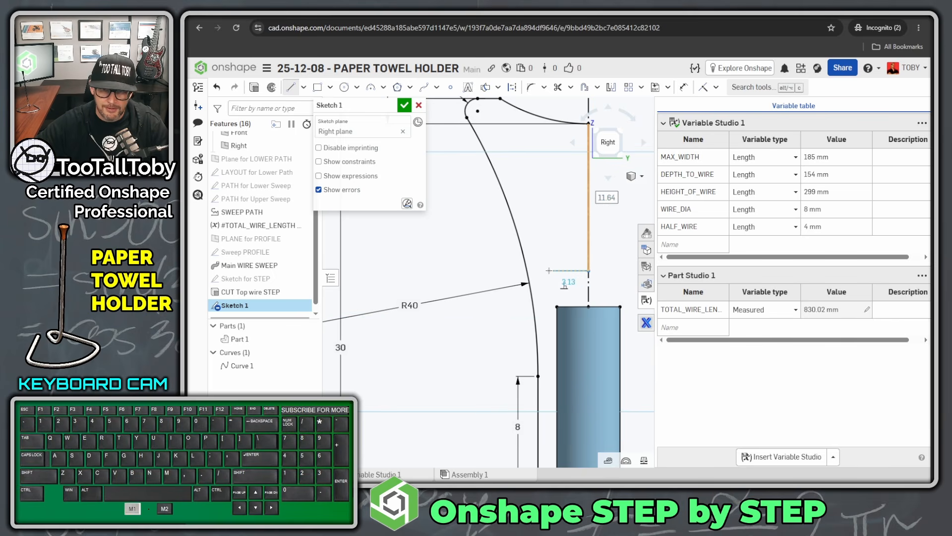
pyautogui.click(549, 271)
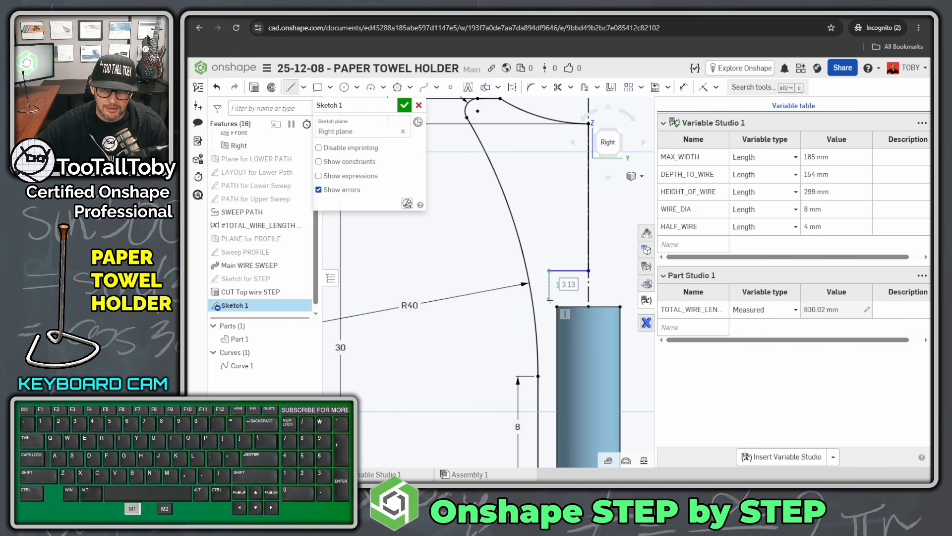
pyautogui.click(550, 341)
pyautogui.press('Escape')
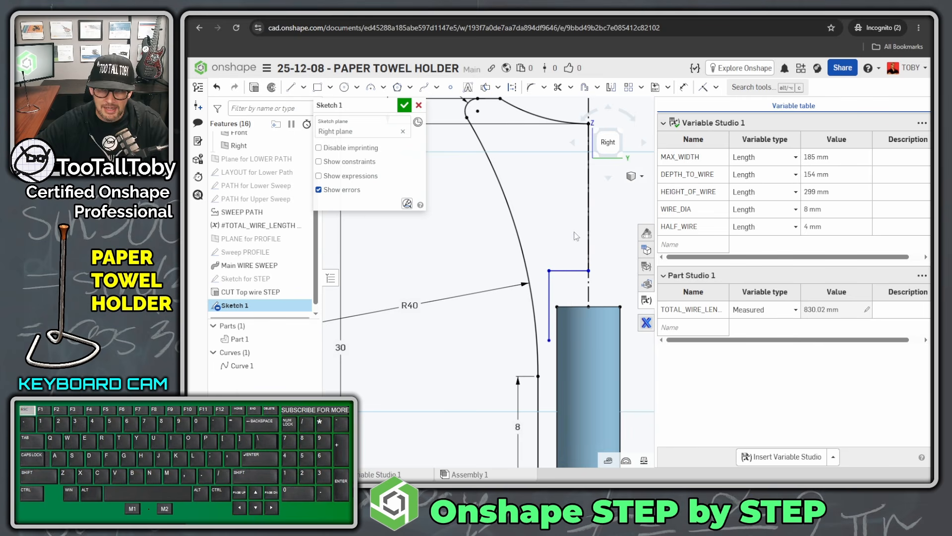
# Dimension the gap between the rod tip's end edge and the short horizontal line above it as 2 mm
pyautogui.moveTo(568, 245); pyautogui.dragTo(570, 317, button='right')
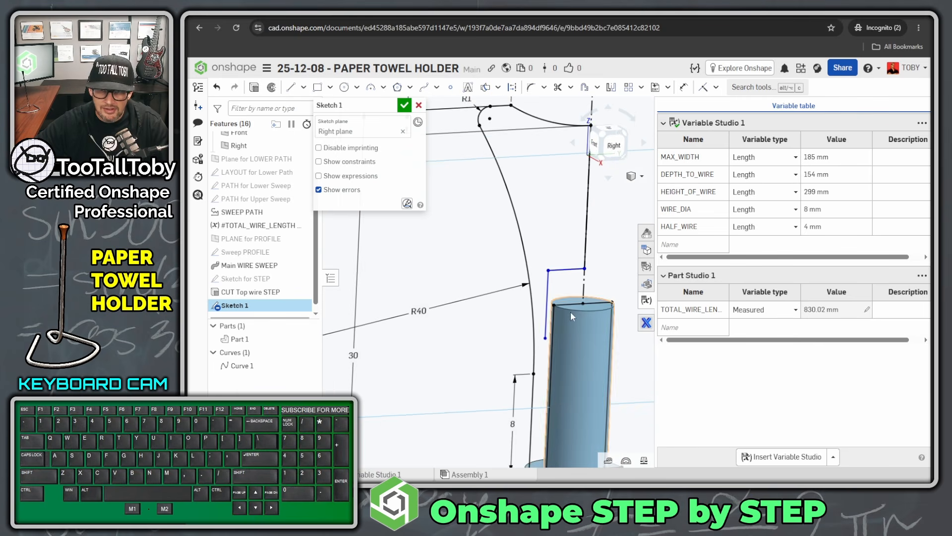
pyautogui.scroll(3, 570, 311)
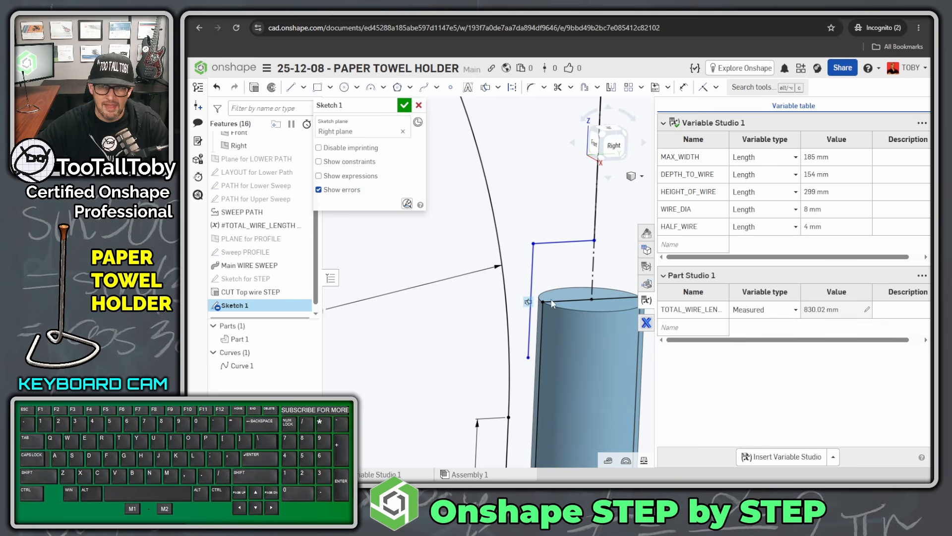
pyautogui.press('u')
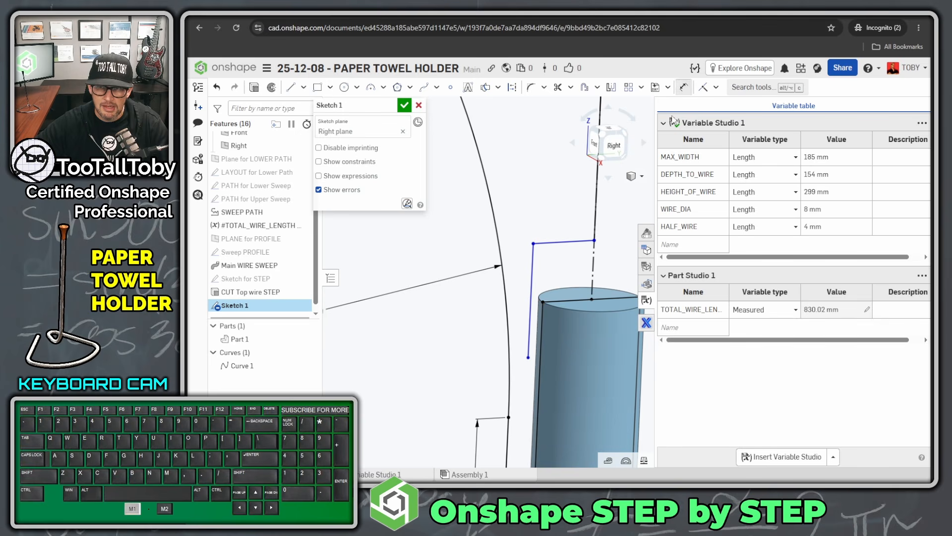
pyautogui.click(574, 301)
pyautogui.click(563, 242)
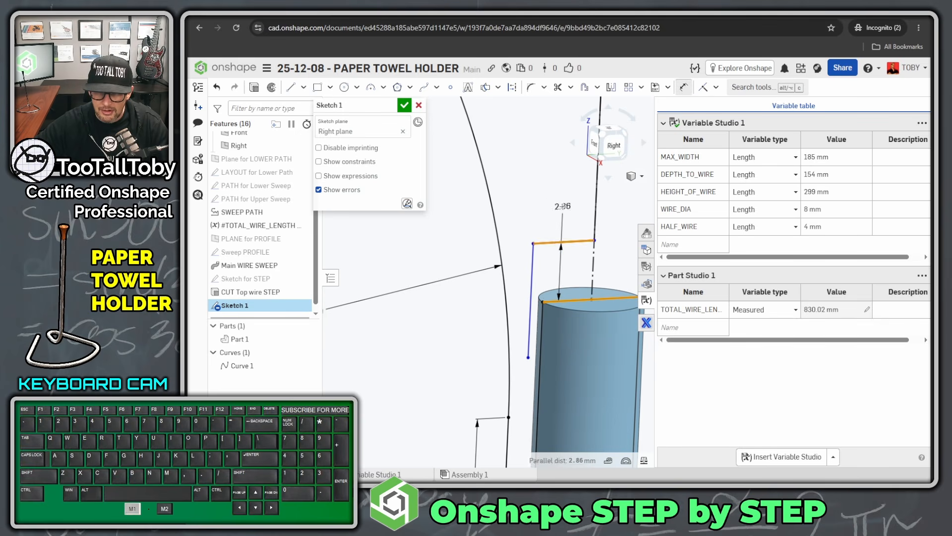
pyautogui.click(563, 206)
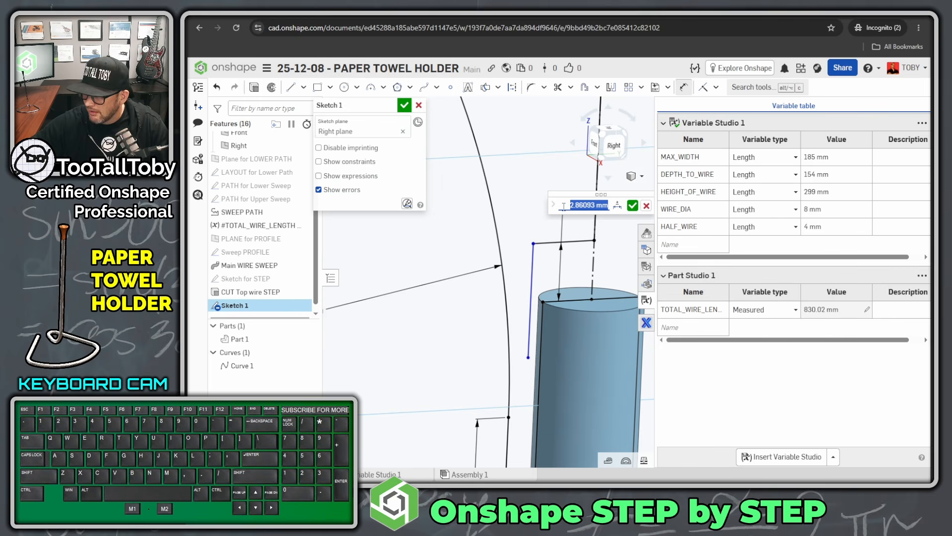
pyautogui.write('2')
pyautogui.press('Return')
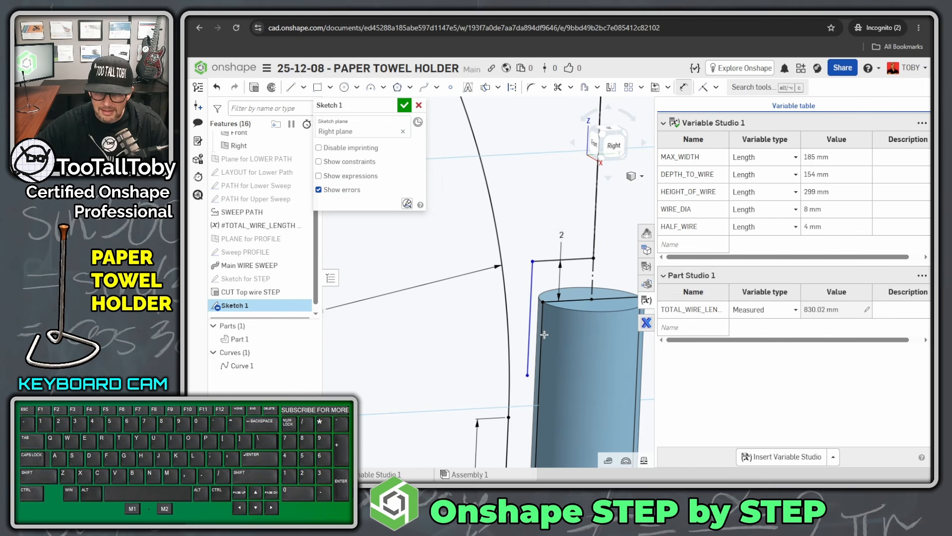
# Dimension the clearance between the rod tip's side edge and the vertical line beside it as 0.4 mm
pyautogui.click(544, 335)
pyautogui.click(529, 342)
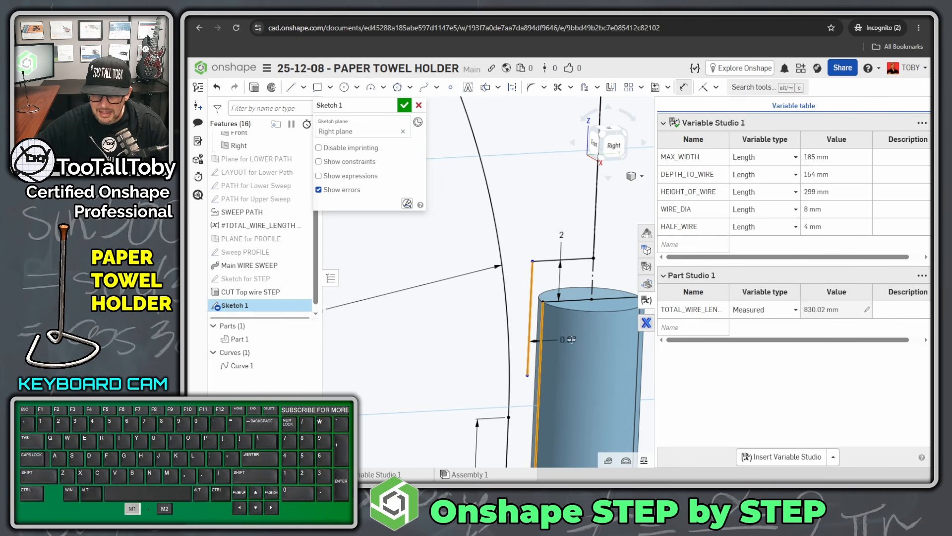
pyautogui.click(573, 339)
pyautogui.write('0.3')
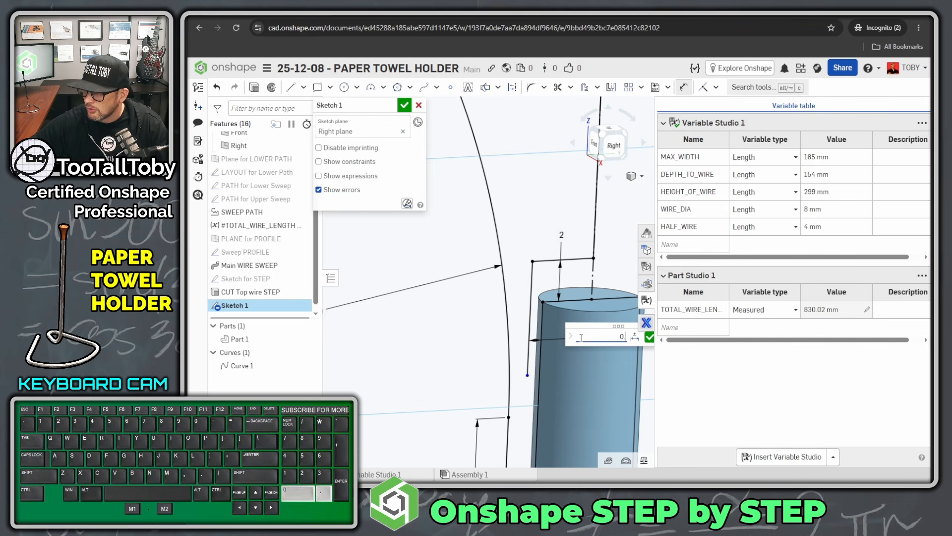
pyautogui.press('Return')
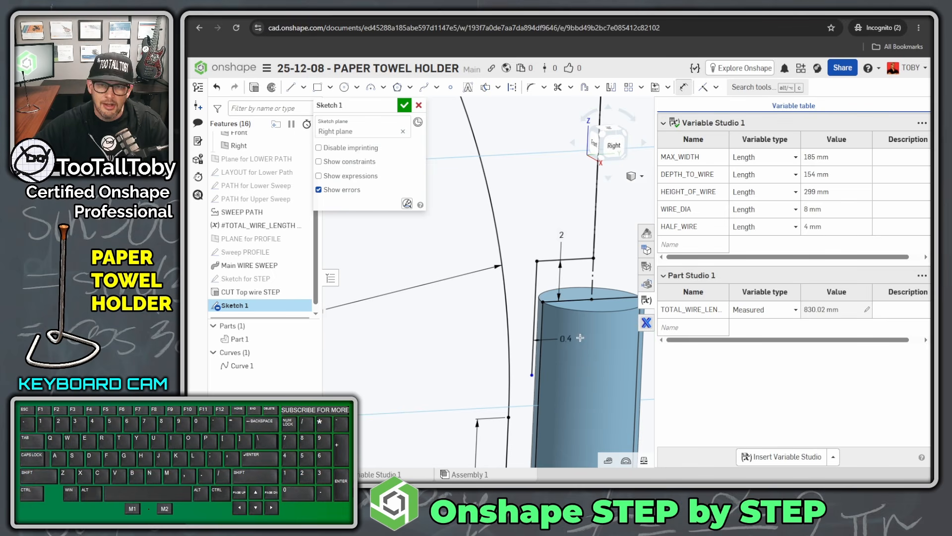
# Extend the free end of the vertical clearance line down onto the cap's horizontal bottom line at the rod's step
pyautogui.scroll(-3, 556, 390)
pyautogui.keyDown('ctrl'); pyautogui.moveTo(581, 424); pyautogui.dragTo(545, 243, button='right'); pyautogui.keyUp('ctrl')
pyautogui.scroll(1, 529, 269)
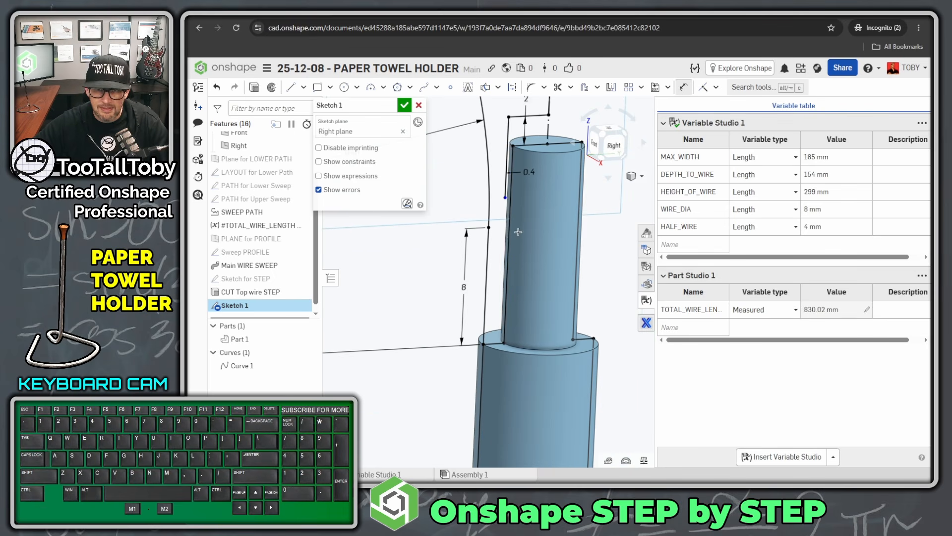
pyautogui.moveTo(505, 198); pyautogui.dragTo(496, 343)
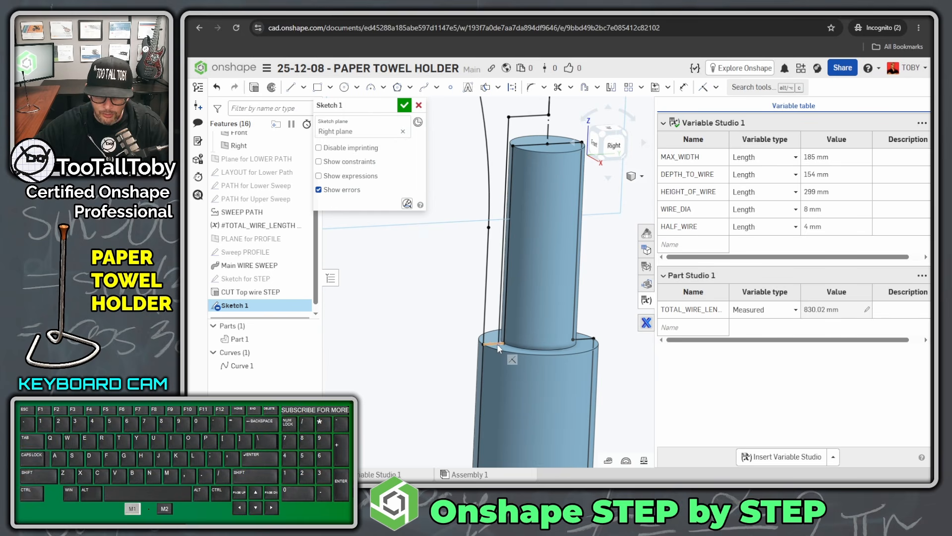
pyautogui.scroll(5, 497, 343)
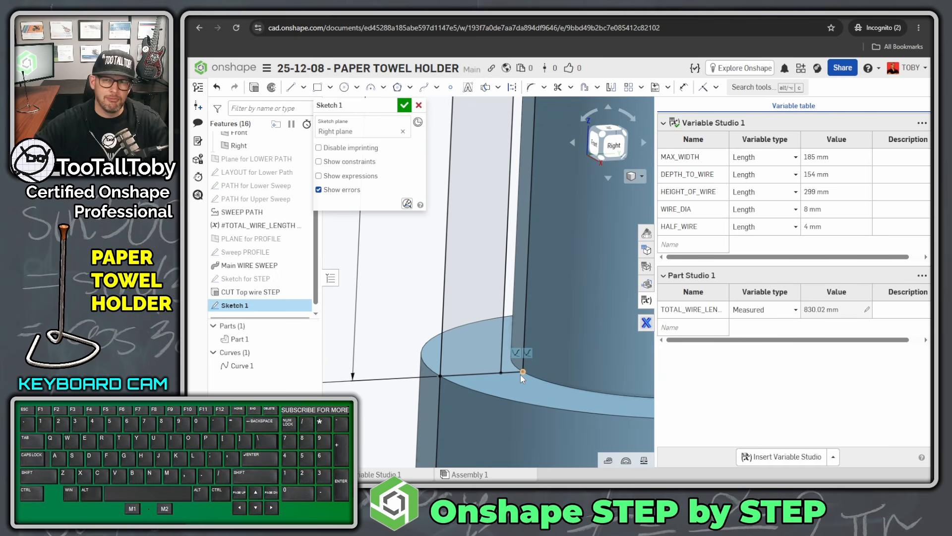
# Revolve the closed cap profile fully around the vertical centerline as a new solid part, separate from the rod
pyautogui.scroll(-1, 519, 374)
pyautogui.scroll(-8, 544, 281)
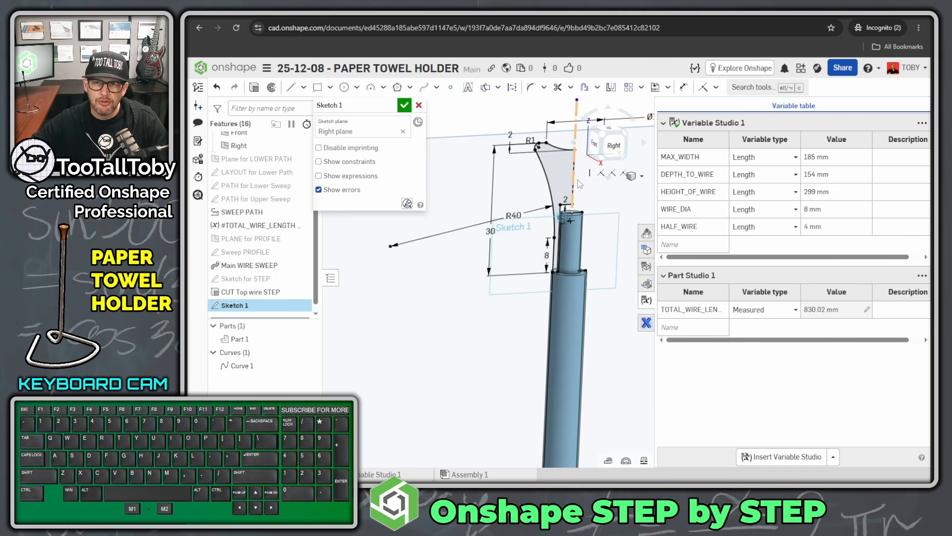
pyautogui.keyDown('ctrl'); pyautogui.moveTo(617, 199); pyautogui.dragTo(539, 255, button='right'); pyautogui.keyUp('ctrl')
pyautogui.scroll(-2, 569, 232)
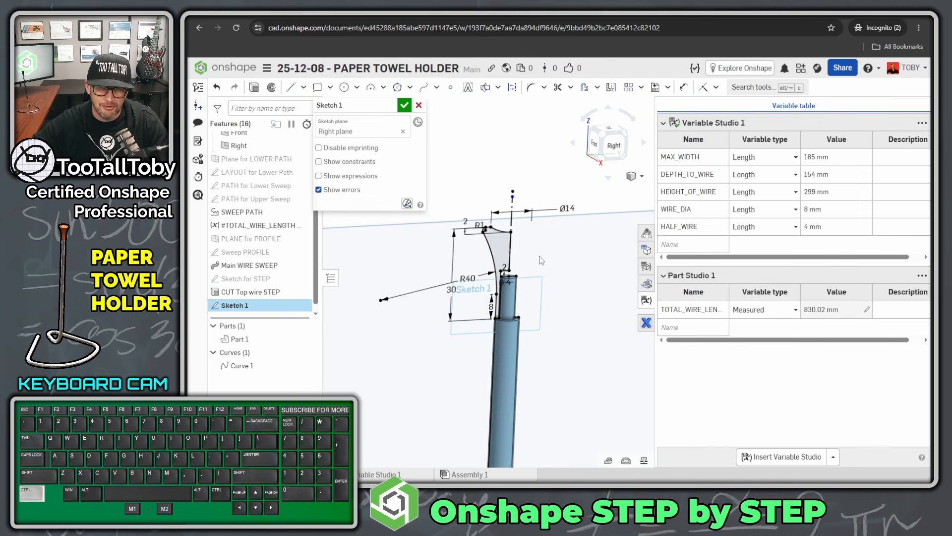
pyautogui.scroll(1, 537, 255)
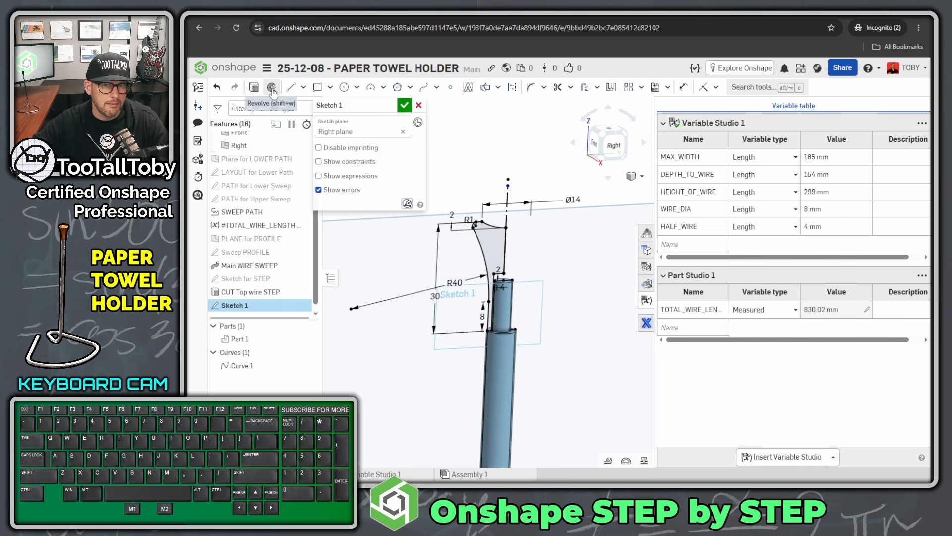
pyautogui.click(273, 89)
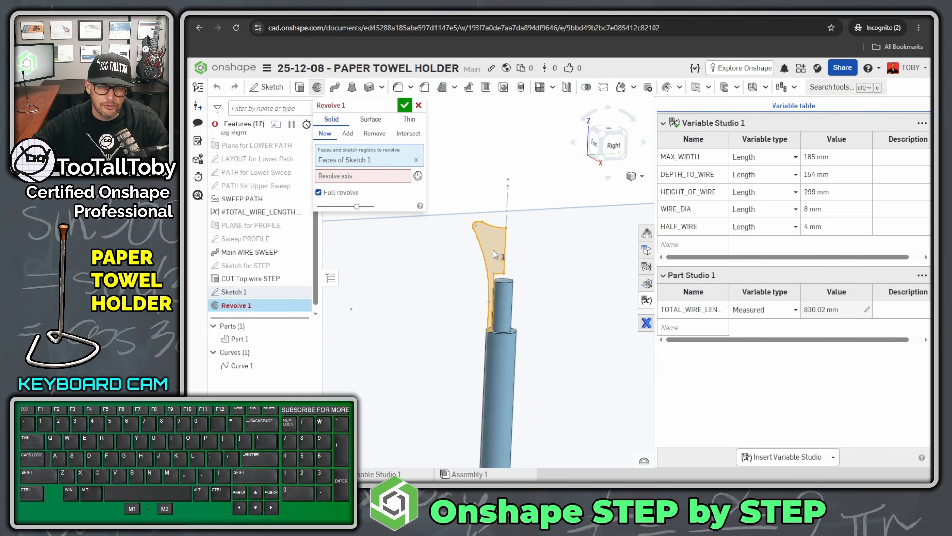
pyautogui.click(327, 174)
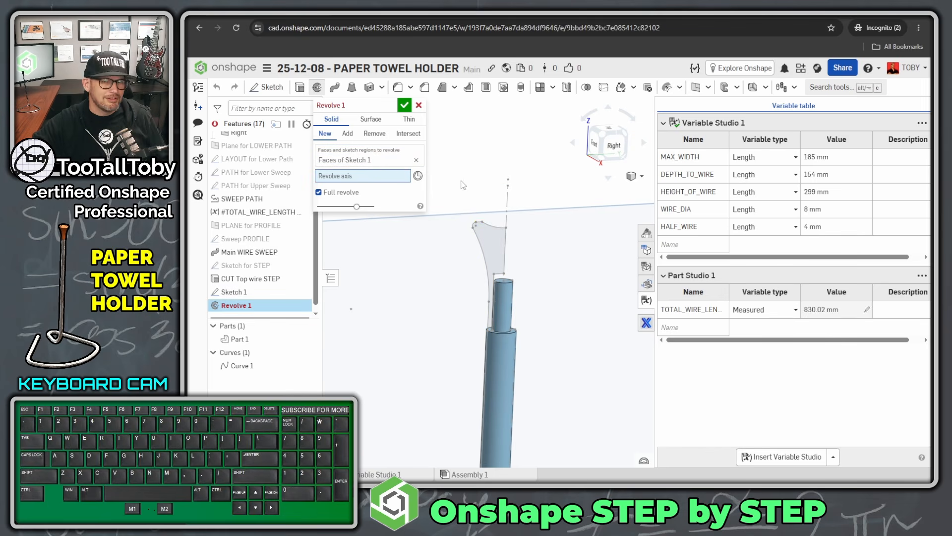
pyautogui.click(508, 202)
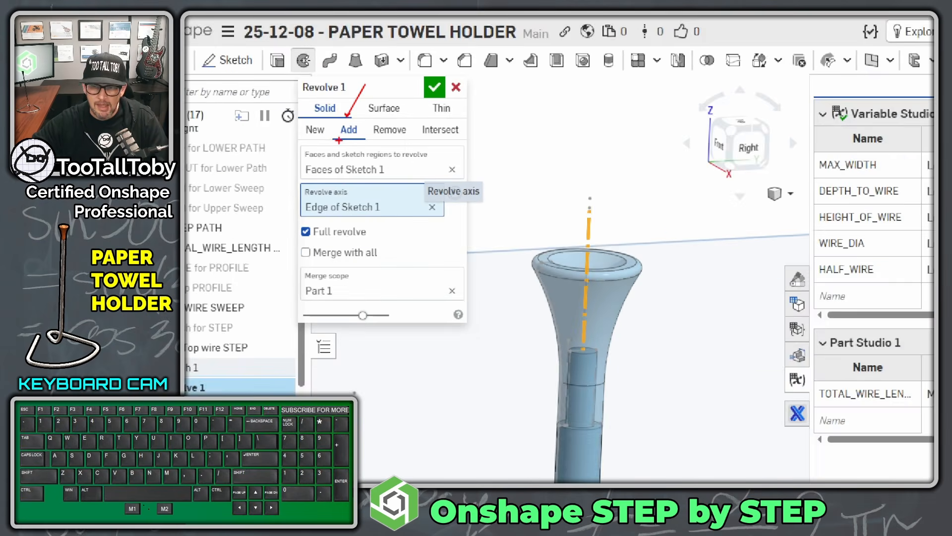
pyautogui.keyDown('ctrl'); pyautogui.keyDown('shift'); pyautogui.click(560, 427); pyautogui.keyUp('shift'); pyautogui.keyUp('ctrl')
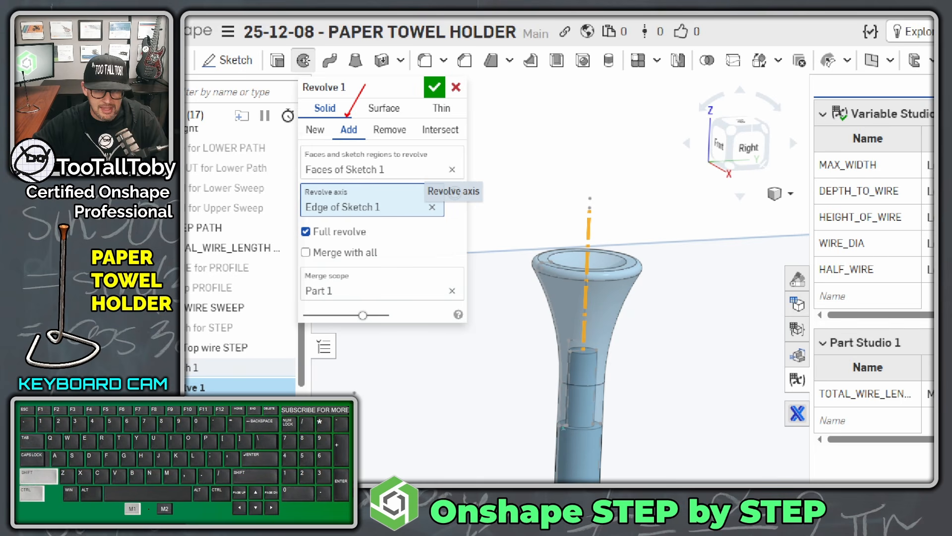
pyautogui.keyDown('ctrl'); pyautogui.keyDown('shift'); pyautogui.moveTo(564, 425); pyautogui.dragTo(562, 380); pyautogui.keyUp('shift'); pyautogui.keyUp('ctrl')
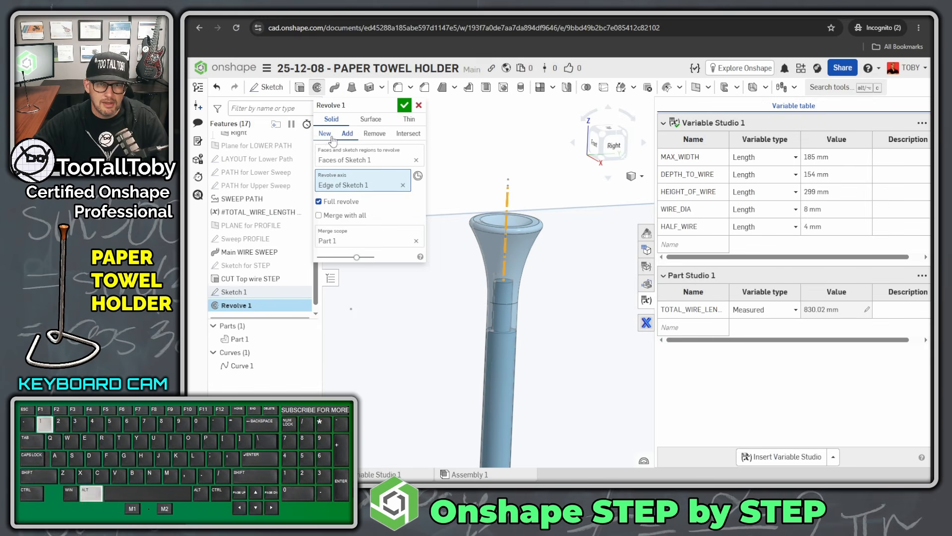
pyautogui.click(316, 130)
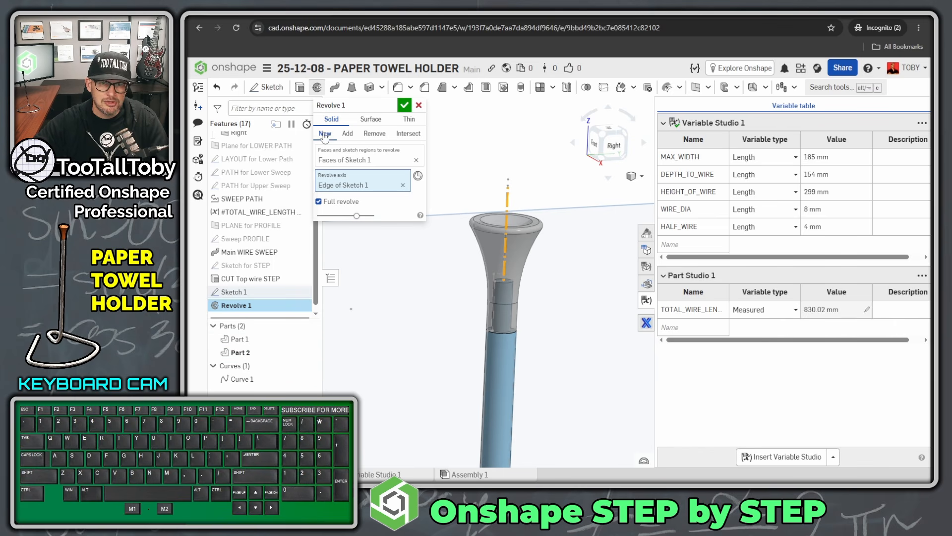
pyautogui.click(404, 104)
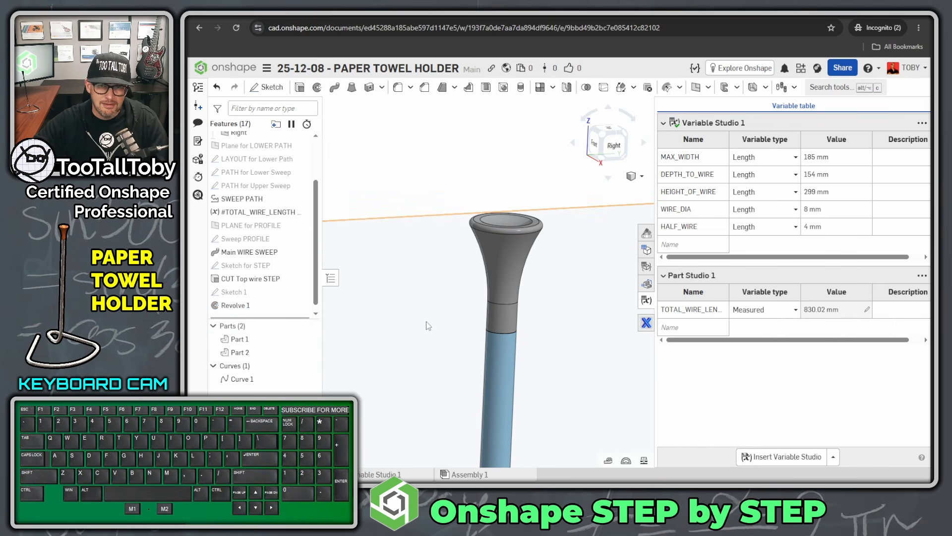
# Test the model with the WIRE_DIA variable at 12 mm and set it back to 8 mm
pyautogui.click(434, 335)
pyautogui.press('f')
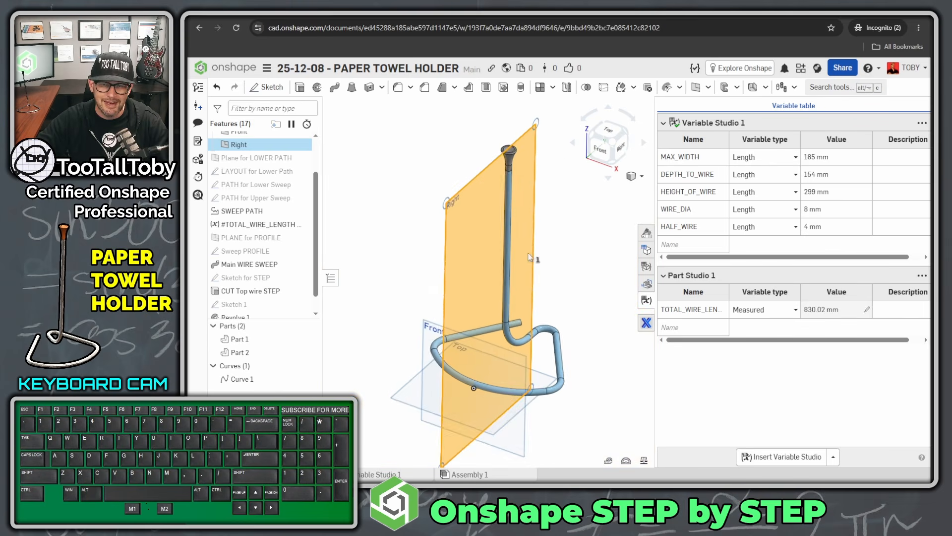
pyautogui.click(590, 257)
pyautogui.scroll(2, 582, 253)
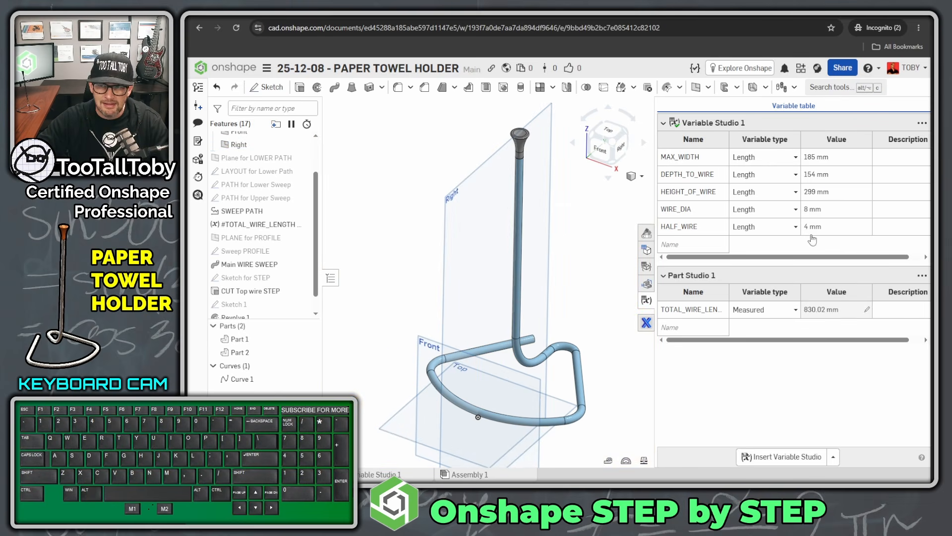
pyautogui.click(812, 212)
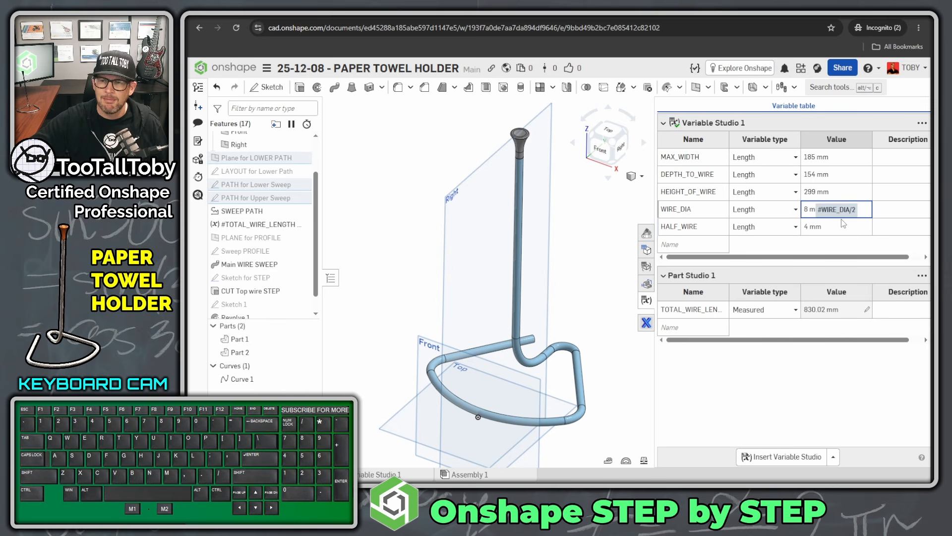
pyautogui.write('12')
pyautogui.press('Return')
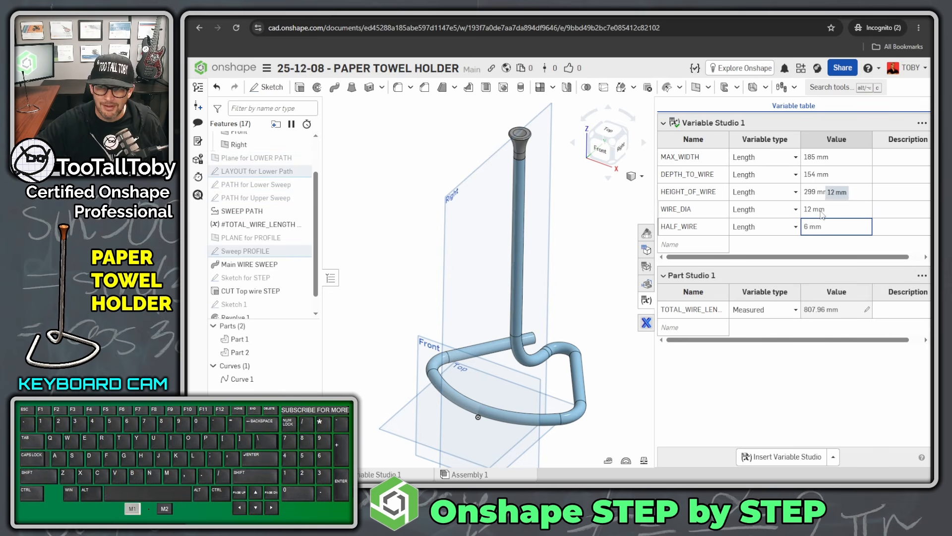
pyautogui.click(821, 212)
pyautogui.write('8')
pyautogui.press('Return')
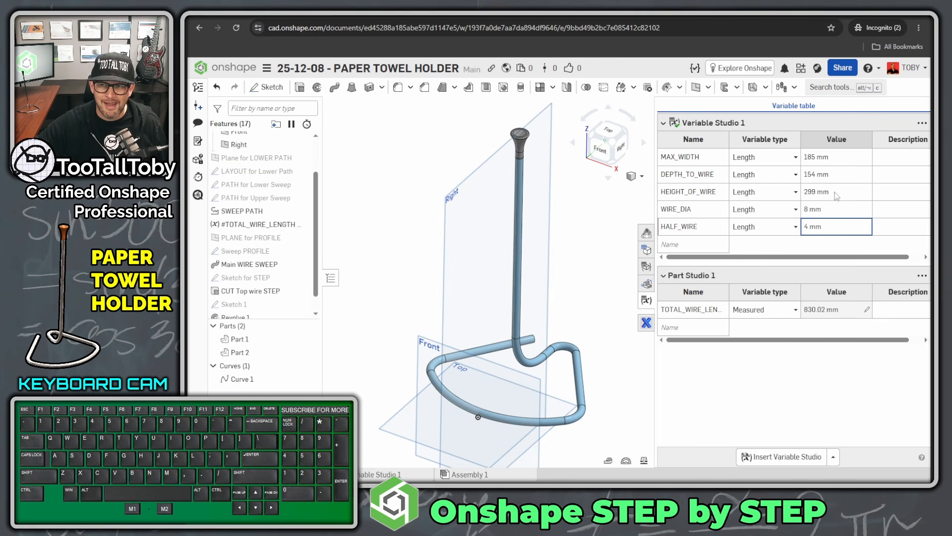
# Switch to the PDF drawing and examine the mass question with its tolerance and the materials and densities of the rod and cap
pyautogui.click(423, 137)
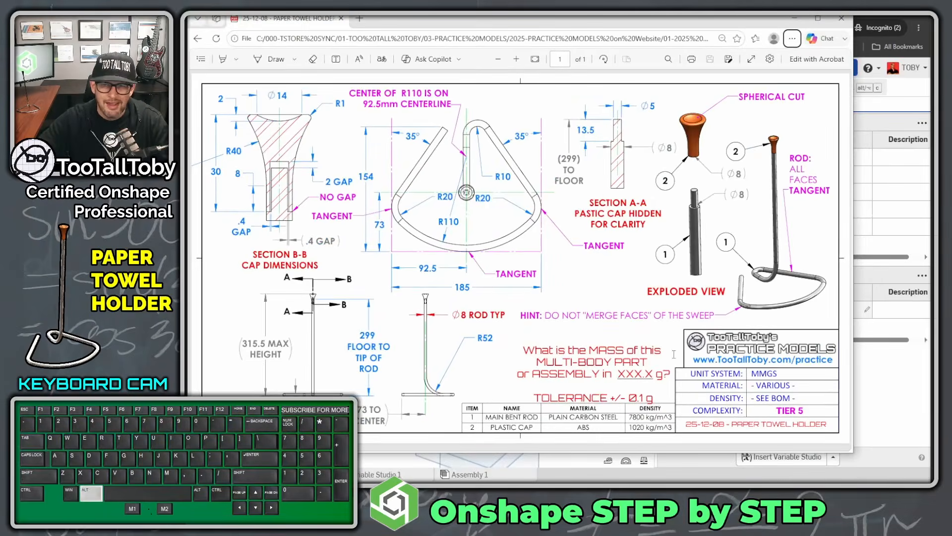
pyautogui.moveTo(614, 380)
pyautogui.mouseDown()
pyautogui.moveTo(587, 481)
pyautogui.moveTo(676, 363)
pyautogui.moveTo(595, 390)
pyautogui.mouseUp()
pyautogui.hotkey('alt', '1')
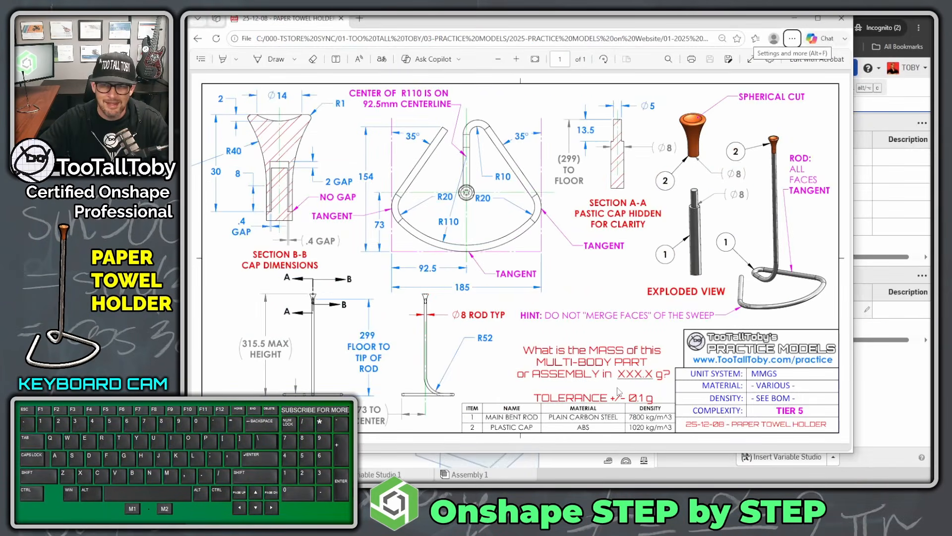
pyautogui.hotkey('alt', '1')
pyautogui.moveTo(623, 397); pyautogui.dragTo(623, 375)
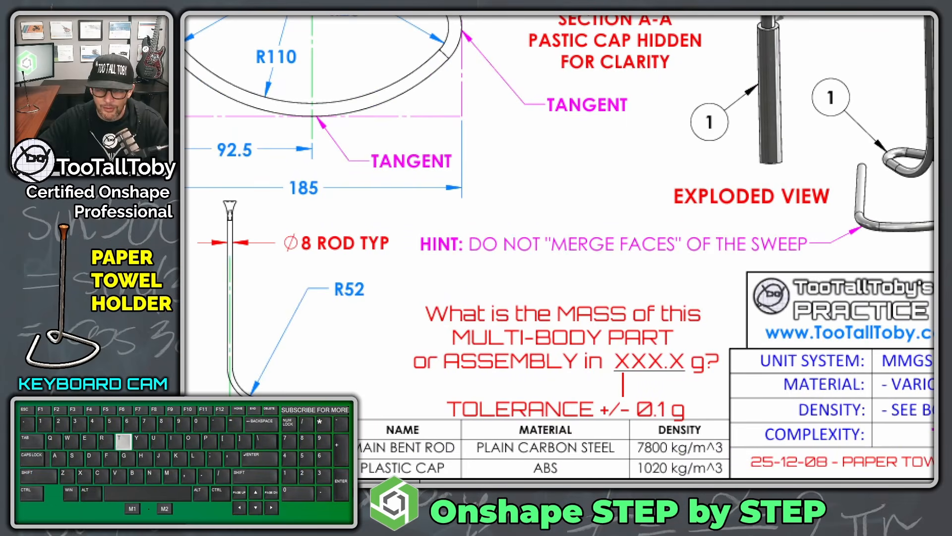
pyautogui.press('shift')
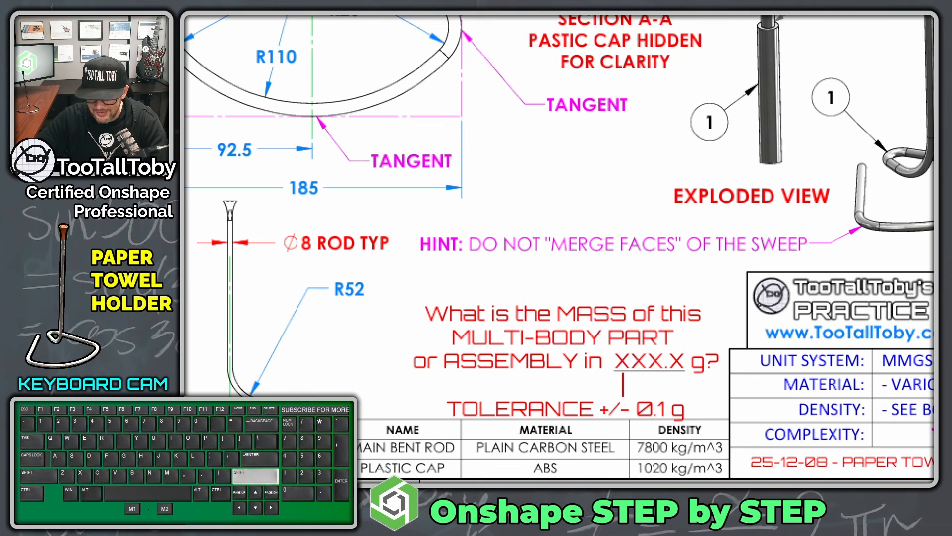
pyautogui.write('????')
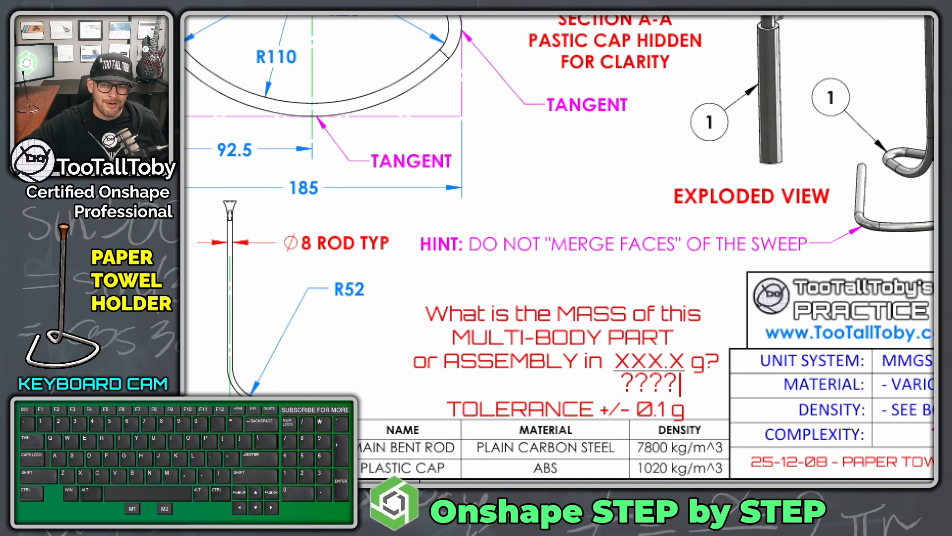
pyautogui.press('BackSpace')
pyautogui.write('.?')
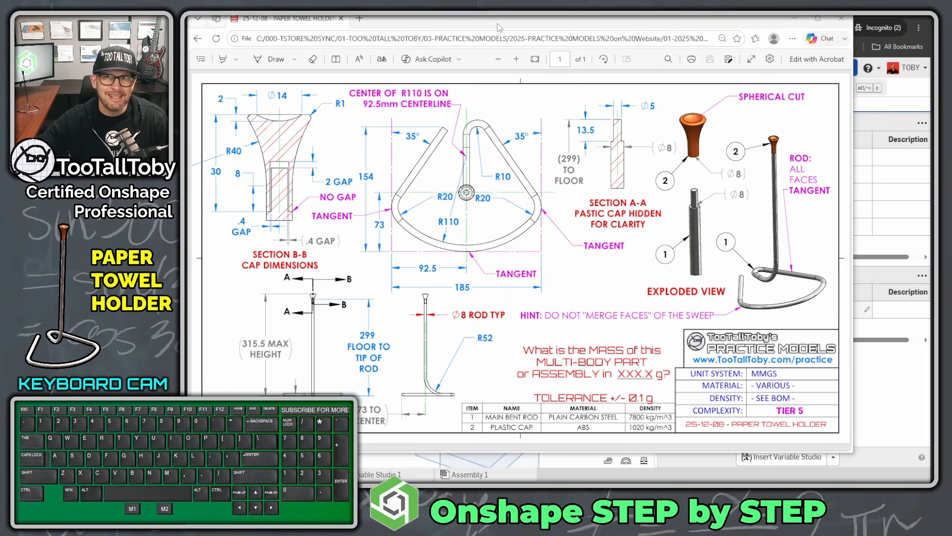
pyautogui.press('super+shift+Right')
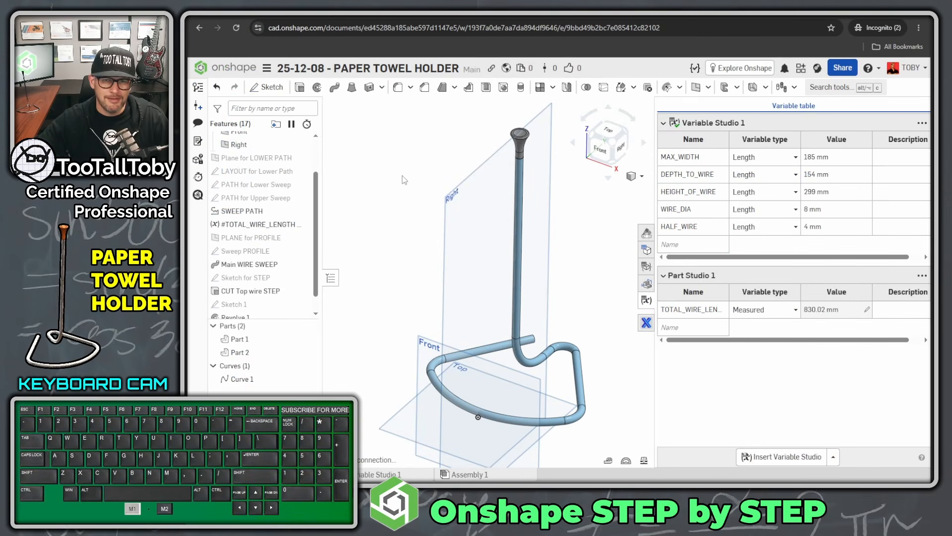
# Close the variable table and hide all the planes and the sweep path curve
pyautogui.click(646, 299)
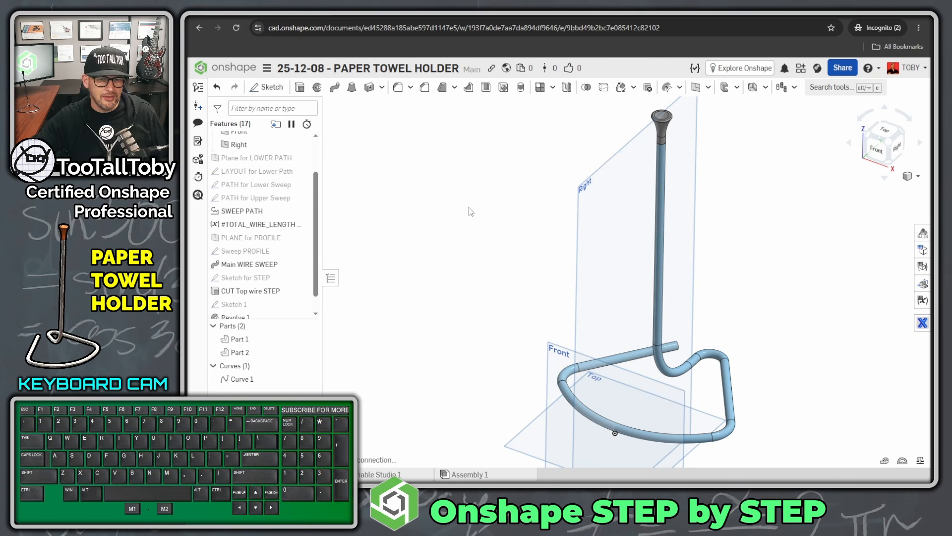
pyautogui.press('p')
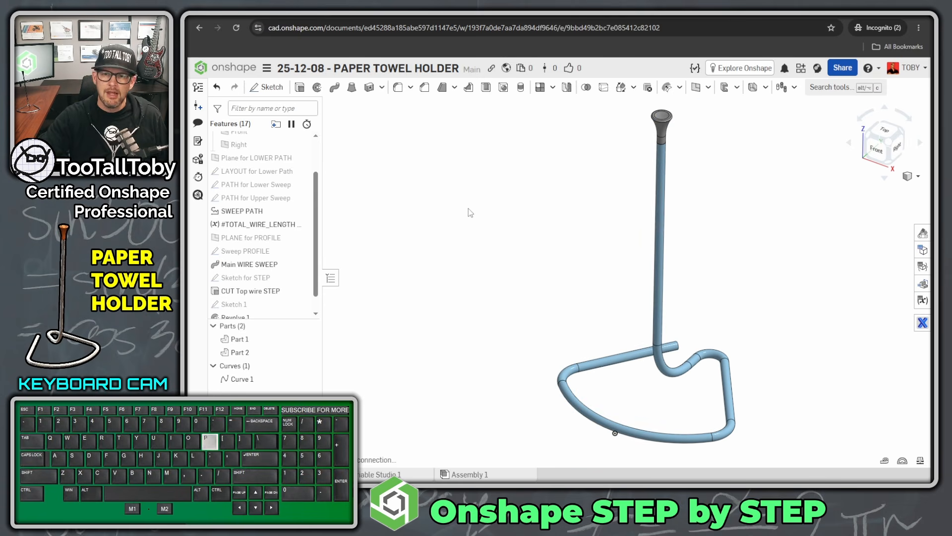
pyautogui.moveTo(580, 286)
pyautogui.mouseDown(button='right')
pyautogui.moveTo(581, 275)
pyautogui.moveTo(570, 290)
pyautogui.moveTo(588, 288)
pyautogui.mouseUp(button='right')
pyautogui.scroll(2, 564, 265)
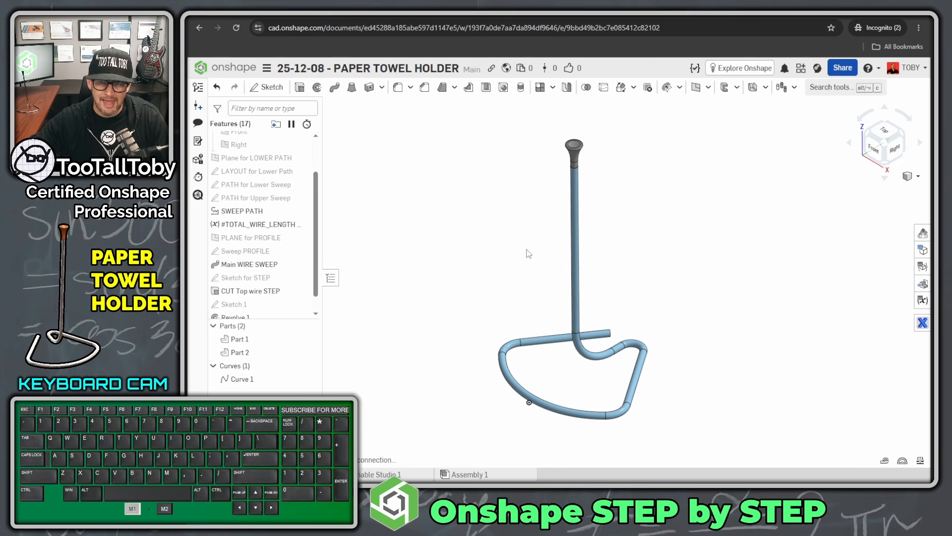
pyautogui.hotkey('shift', 'p')
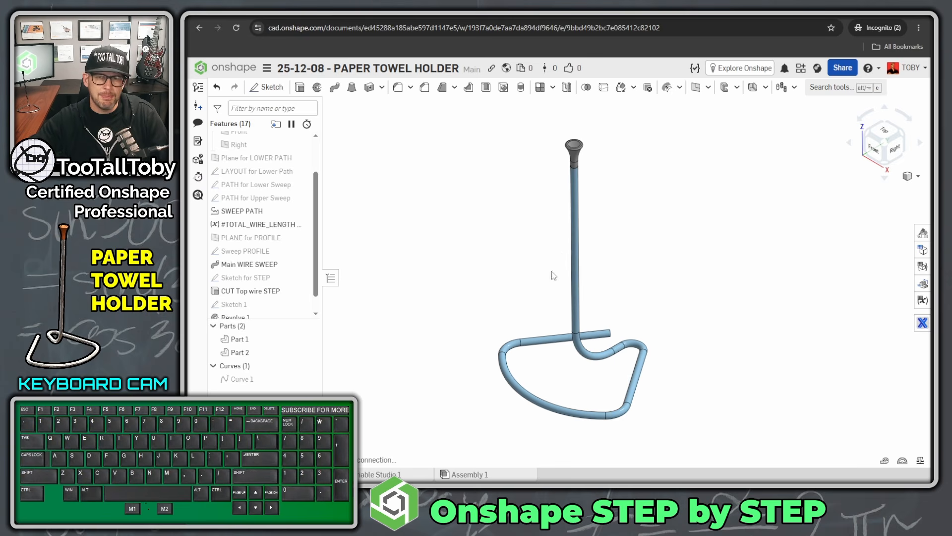
pyautogui.click(469, 271)
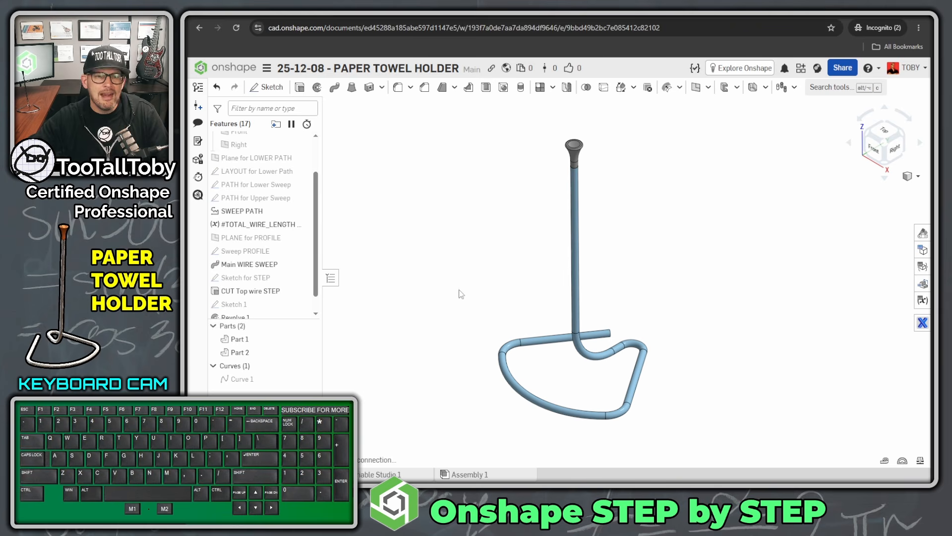
# Rename the cap's sketch in the feature list as "Sketch for PLASTIC CAP"
pyautogui.scroll(-1, 268, 296)
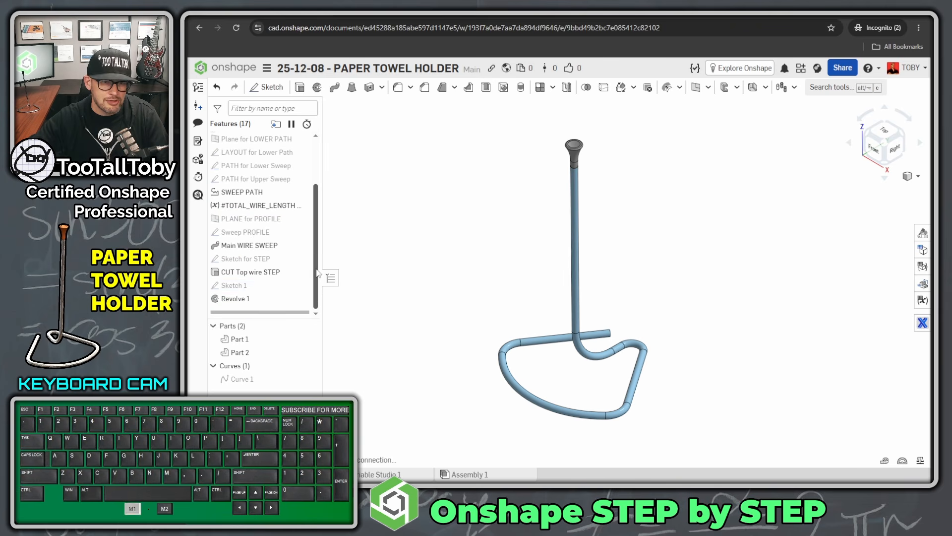
pyautogui.doubleClick(227, 282)
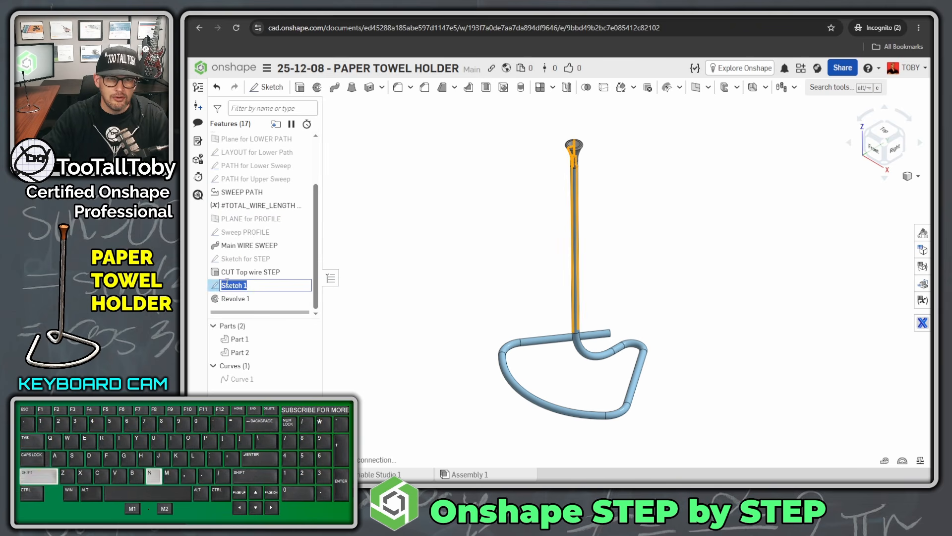
pyautogui.press('Right')
pyautogui.press('BackSpace')
pyautogui.write('for PLASTIC AC')
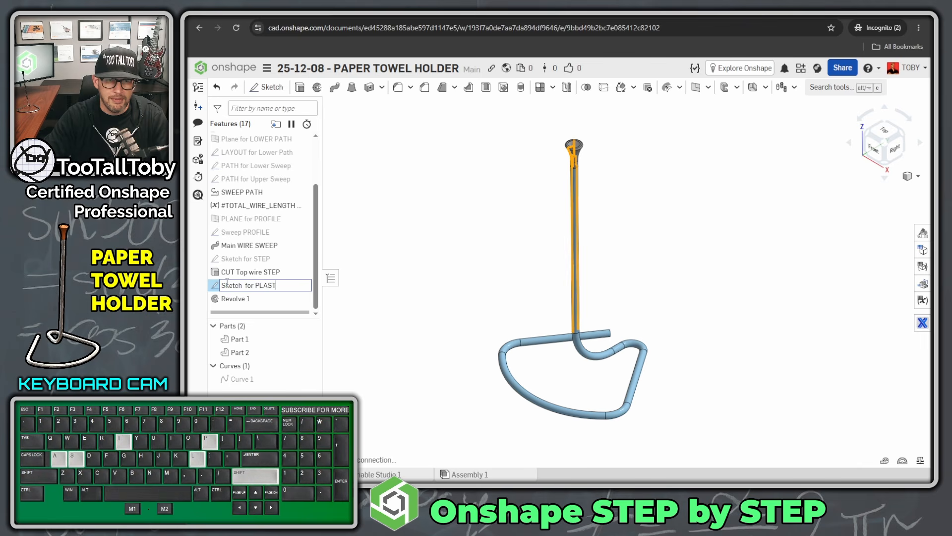
pyautogui.press('BackSpace')
pyautogui.press('BackSpace')
pyautogui.write('CAP')
pyautogui.press('Return')
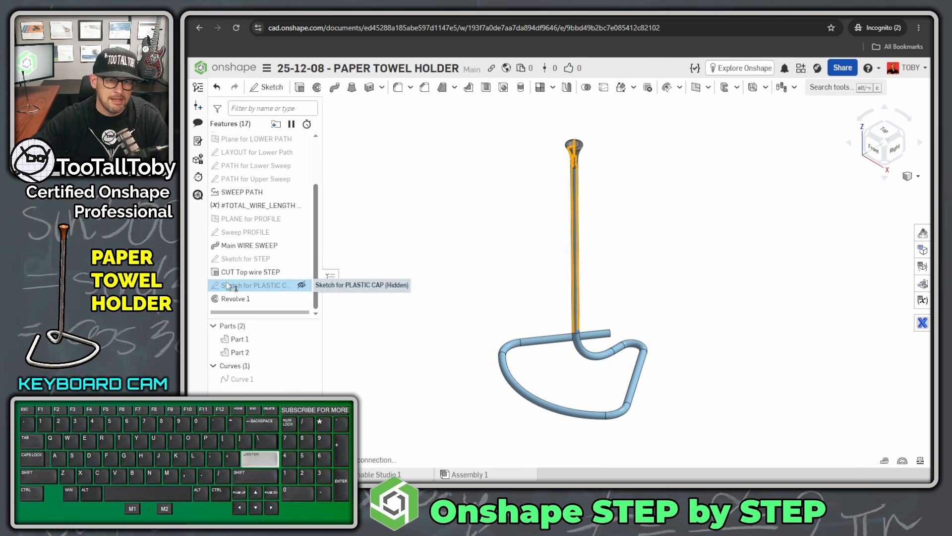
# Rename the cap's revolve feature as "Revolve PLASTIC CAP"
pyautogui.click(237, 298)
pyautogui.doubleClick(238, 298)
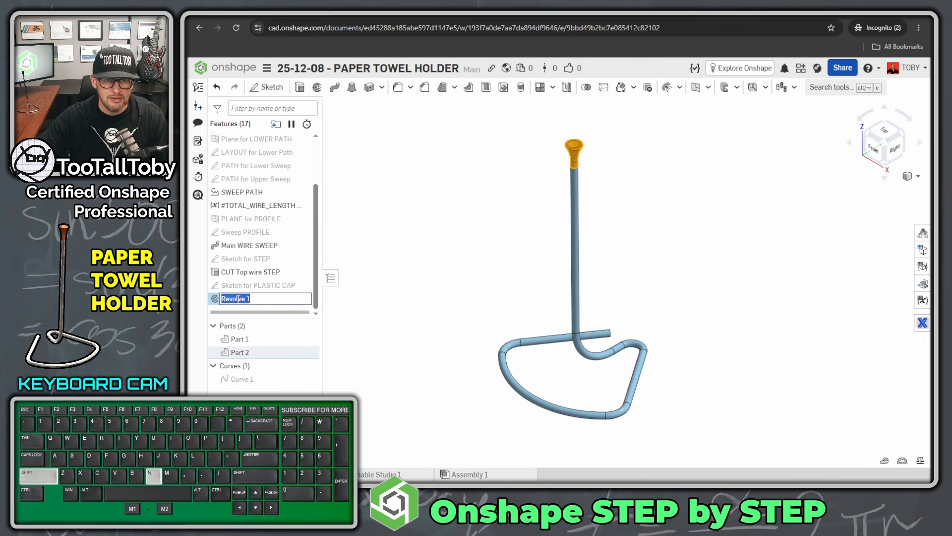
pyautogui.press('Right')
pyautogui.press('BackSpace')
pyautogui.write('PLASTIC CAP')
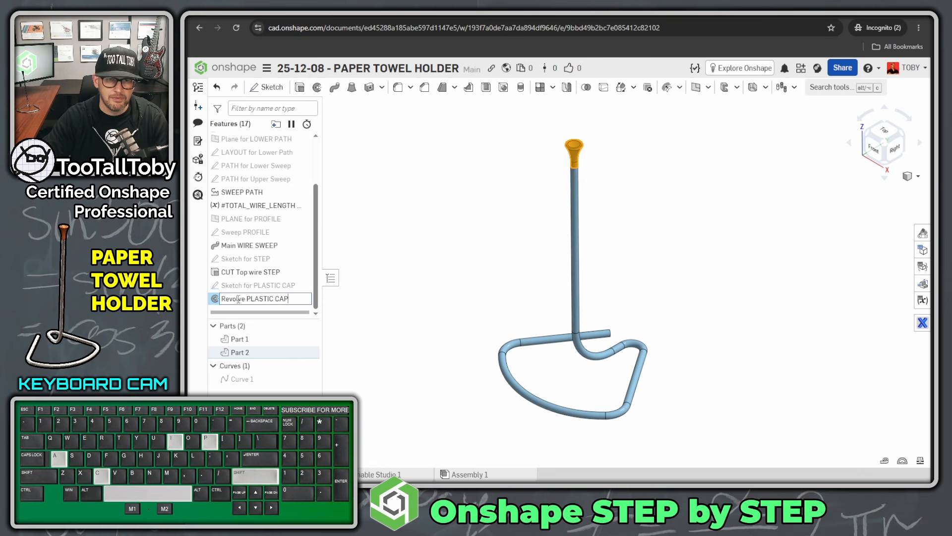
pyautogui.press('Return')
pyautogui.click(242, 301)
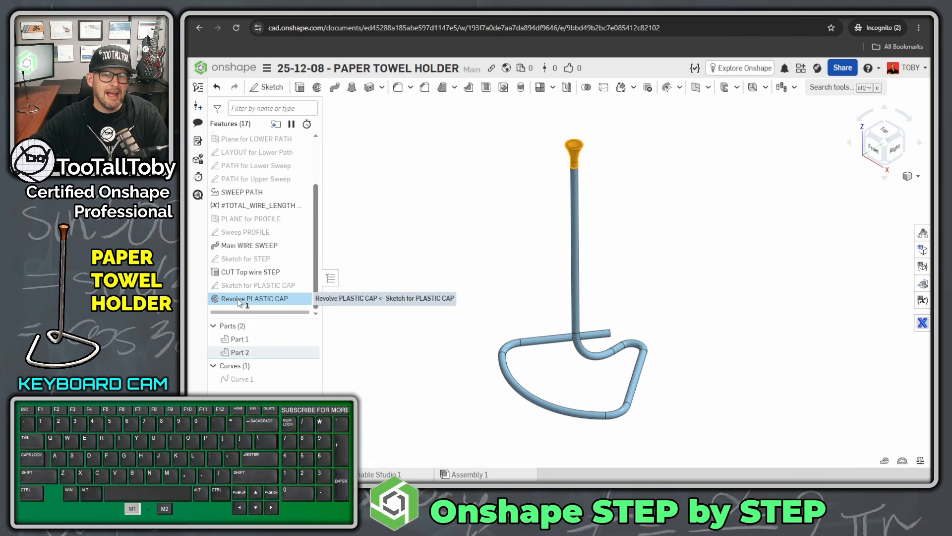
# Rename the bent wire part in the parts list as "MAIN BENT ROD"
pyautogui.click(242, 340)
pyautogui.hotkey('shift', 'n')
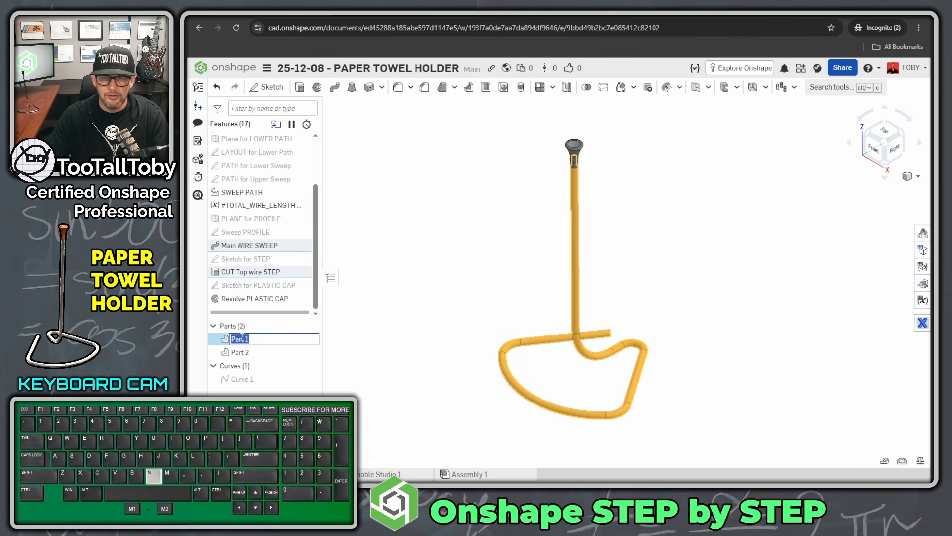
pyautogui.write('MAIN BENT ROD')
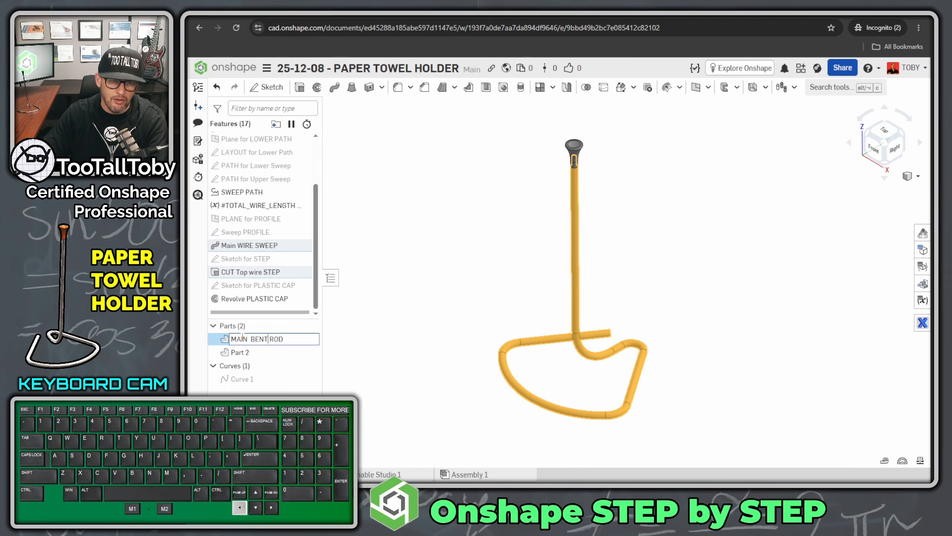
pyautogui.press('Return')
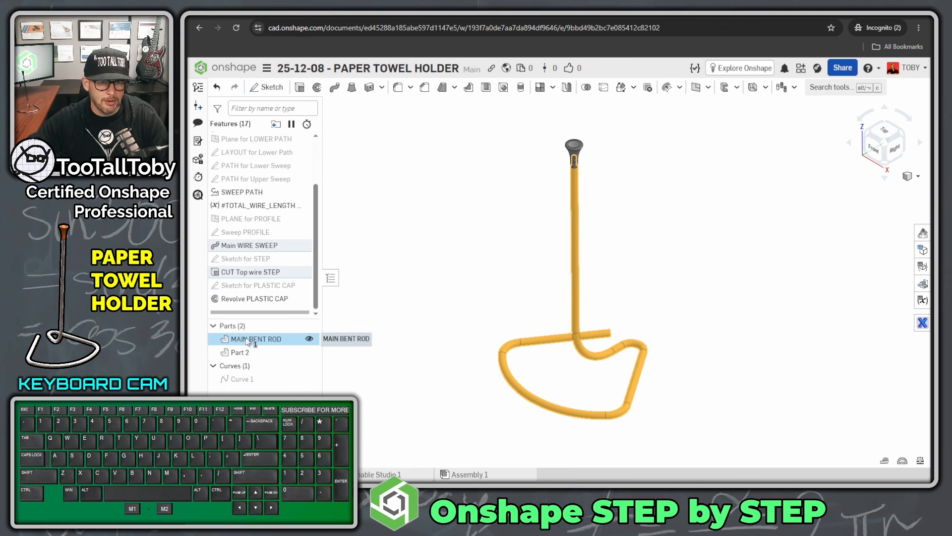
pyautogui.click(242, 339)
# Rename the revolved cap part as "PLASTIC CAP" and clear the selection
pyautogui.click(238, 352)
pyautogui.doubleClick(238, 352)
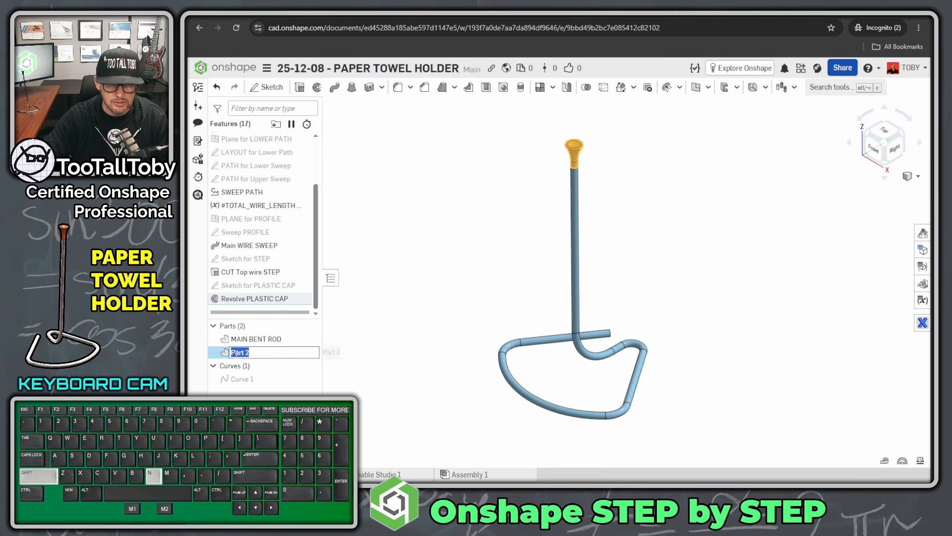
pyautogui.write('PLASTIC CAP')
pyautogui.press('Return')
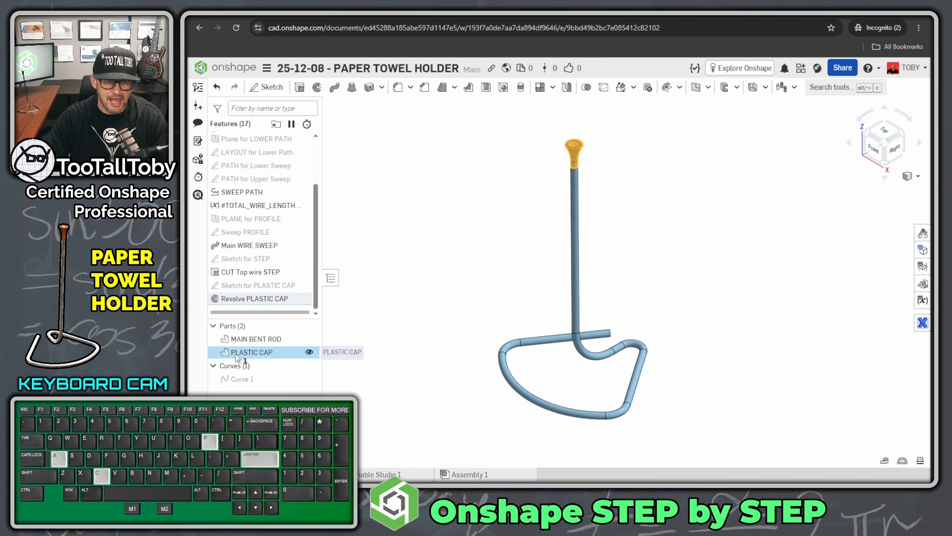
pyautogui.click(453, 270)
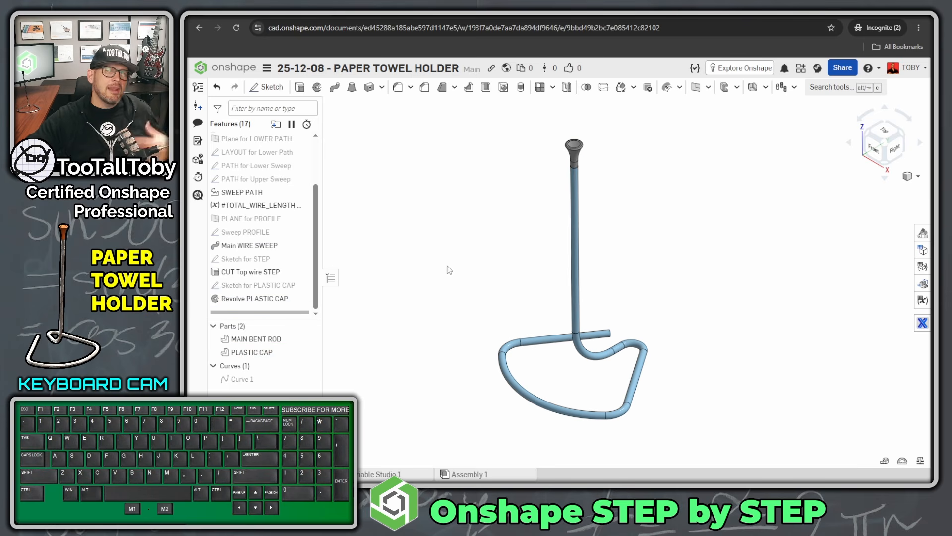
# Change the appearance of the MAIN BENT ROD part to a light gray from the color palette
pyautogui.rightClick(253, 341)
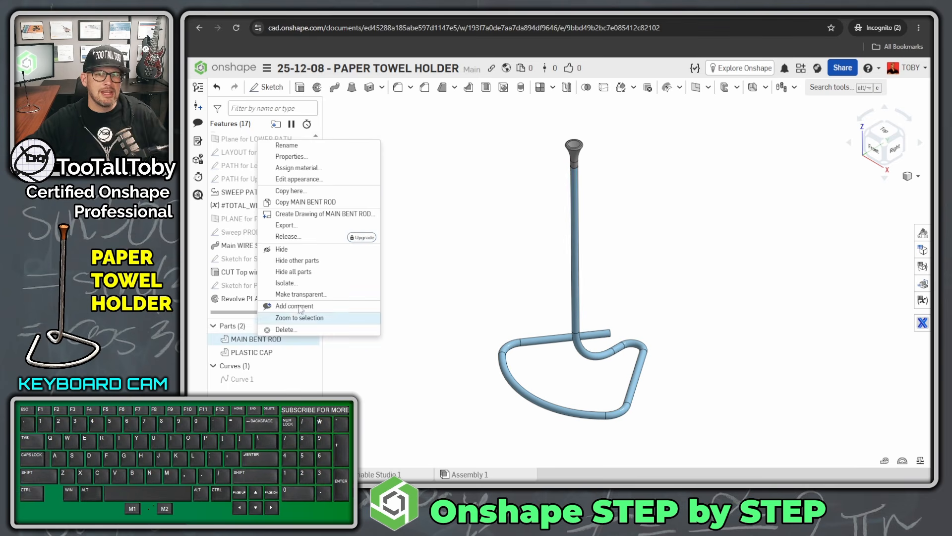
pyautogui.click(322, 180)
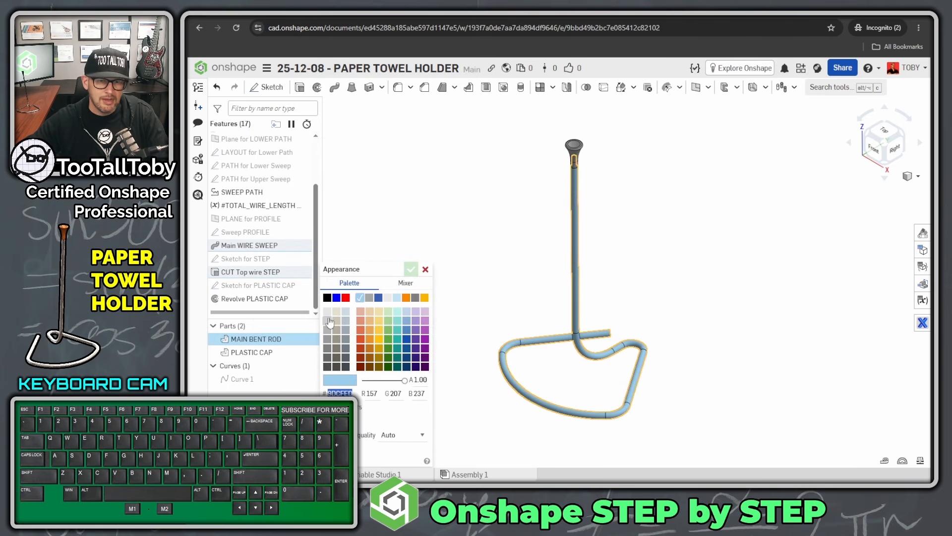
pyautogui.click(411, 269)
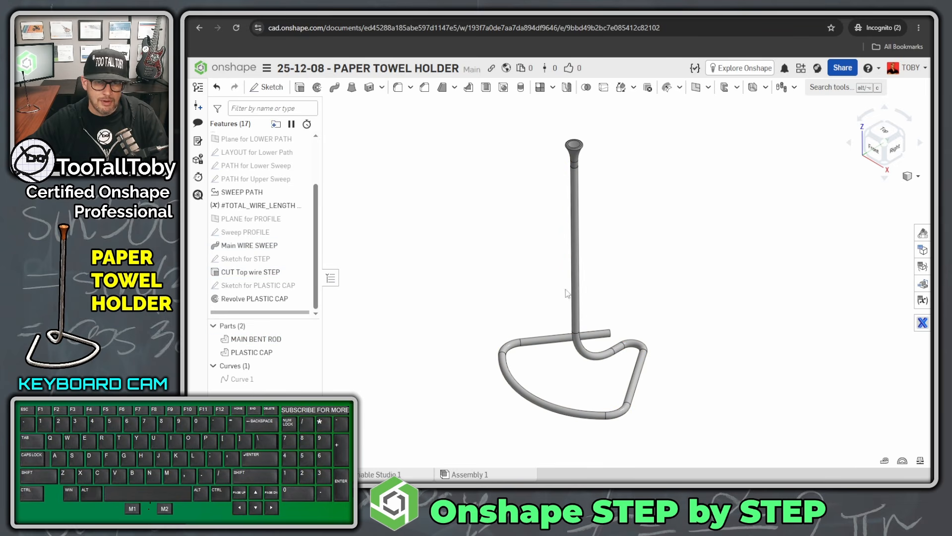
# Change the appearance of the PLASTIC CAP part to a reddish-orange palette color
pyautogui.rightClick(248, 353)
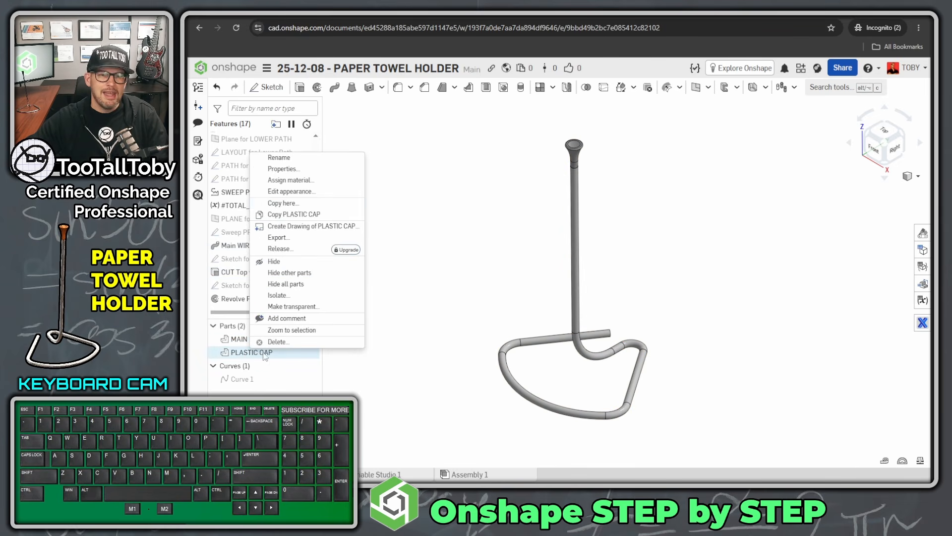
pyautogui.click(296, 191)
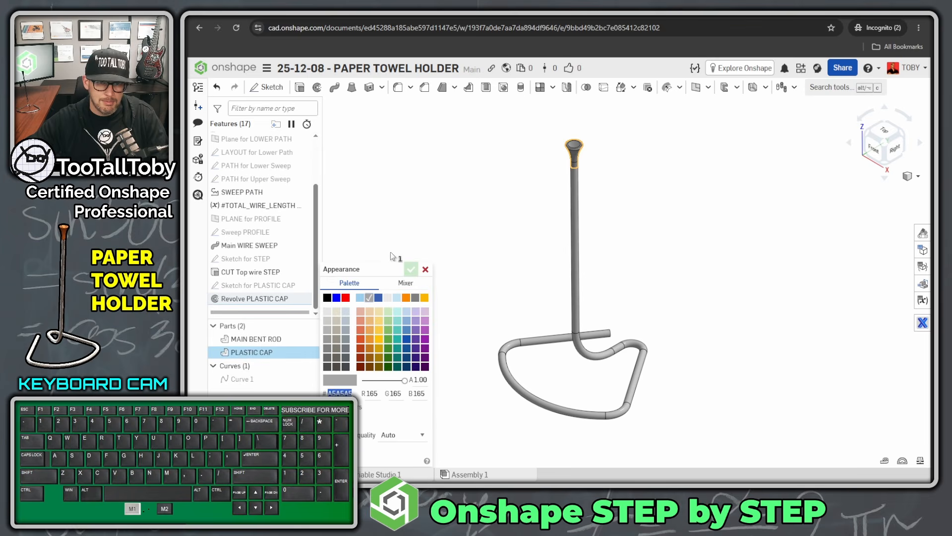
pyautogui.click(360, 329)
pyautogui.click(425, 270)
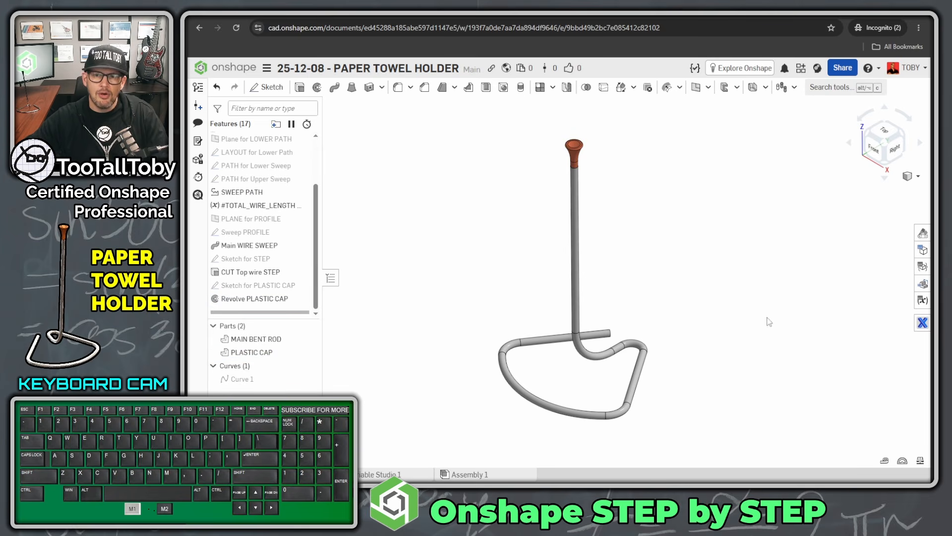
pyautogui.moveTo(702, 340); pyautogui.dragTo(630, 284, button='right')
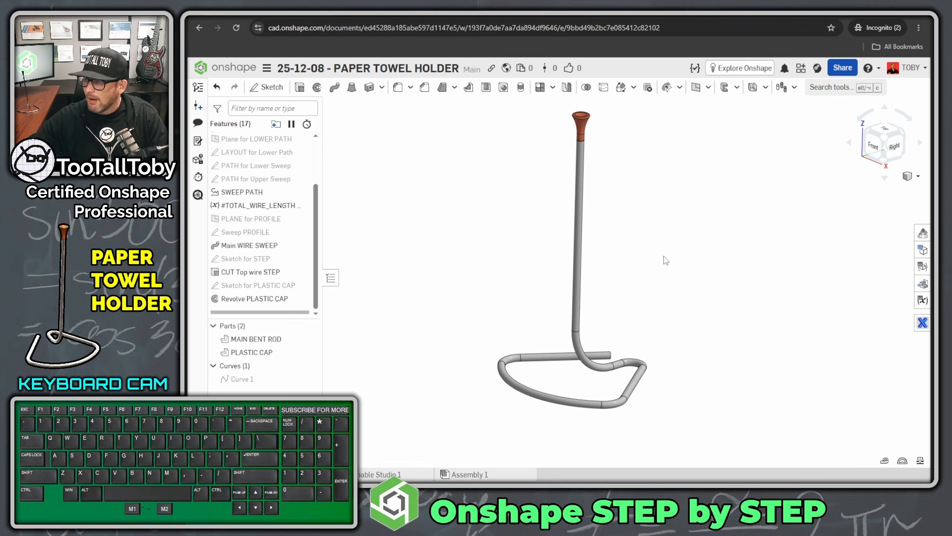
pyautogui.moveTo(664, 256); pyautogui.dragTo(663, 267, button='right')
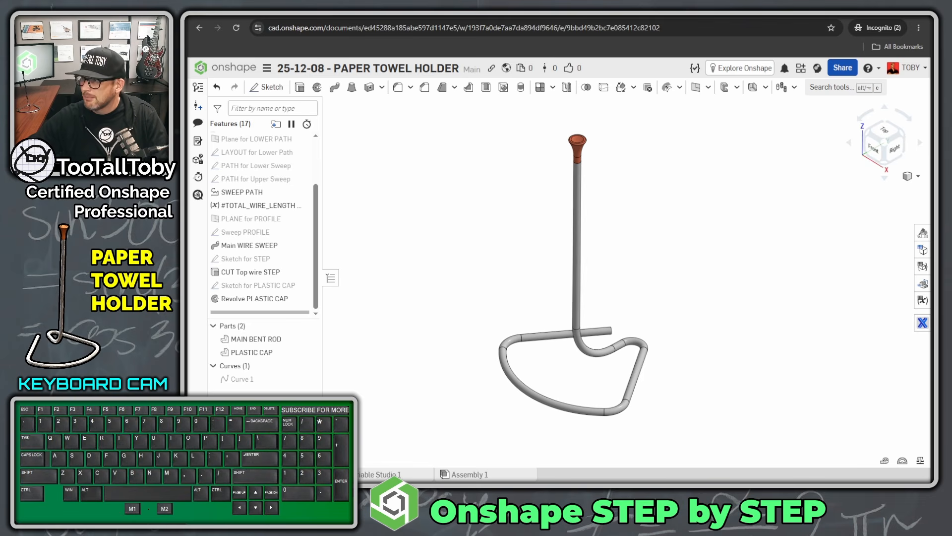
# Switch to the PDF drawing and annotate the area beside the mass question with the text "tootalltoby.com/materials"
pyautogui.moveTo(947, 48); pyautogui.dragTo(540, 47)
pyautogui.hotkey('alt', '1')
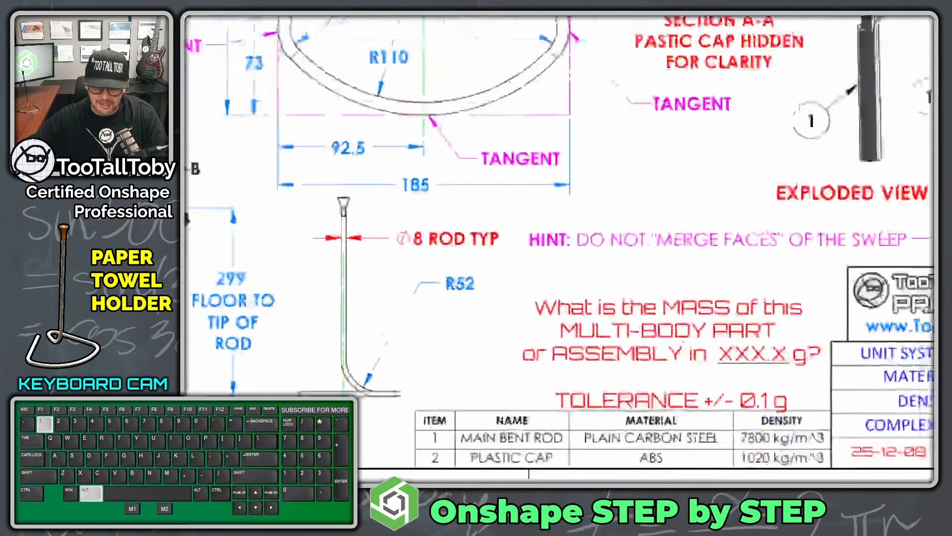
pyautogui.click(589, 453)
pyautogui.press('t')
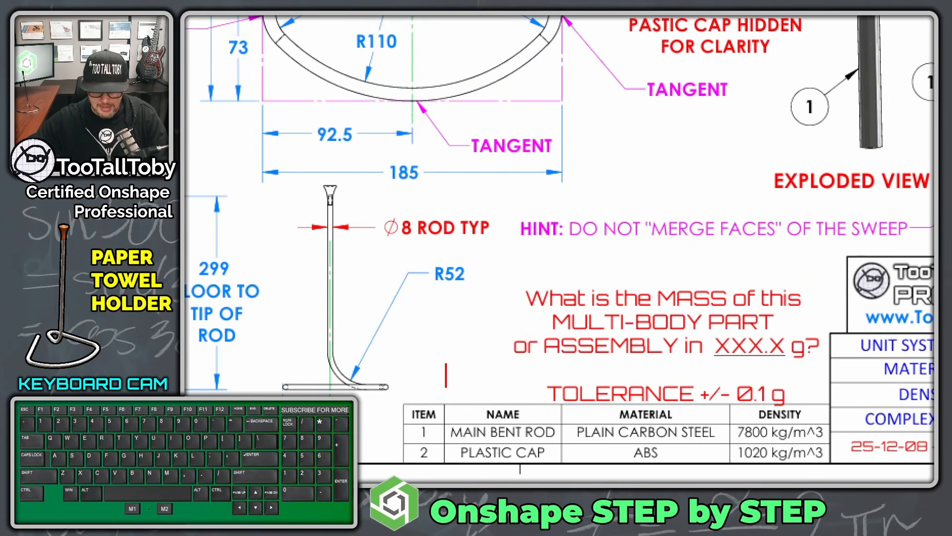
pyautogui.click(437, 369)
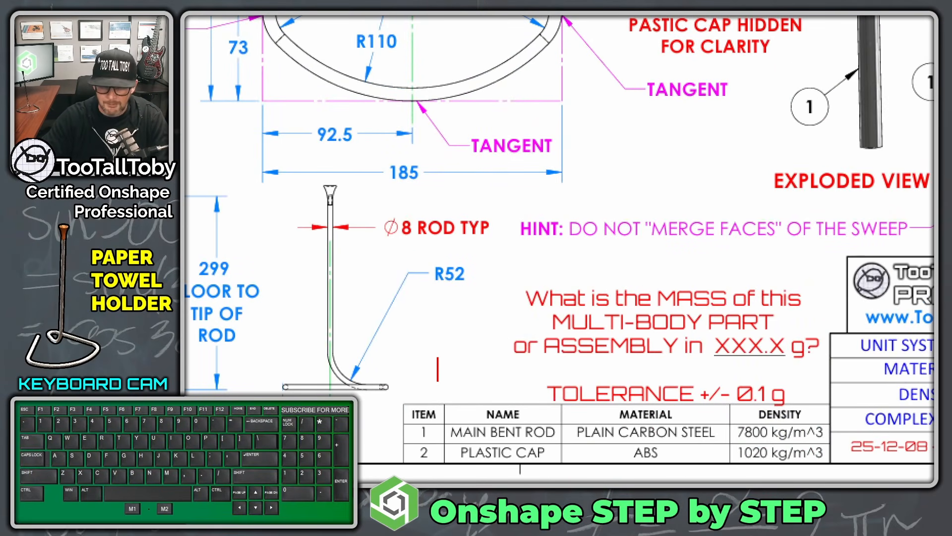
pyautogui.write('tootalltoby.com/materials')
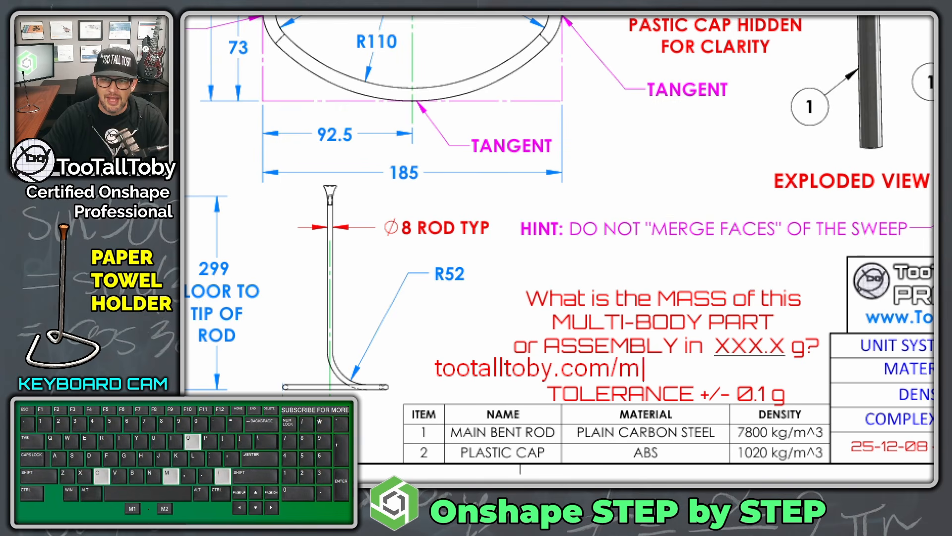
pyautogui.click(726, 351)
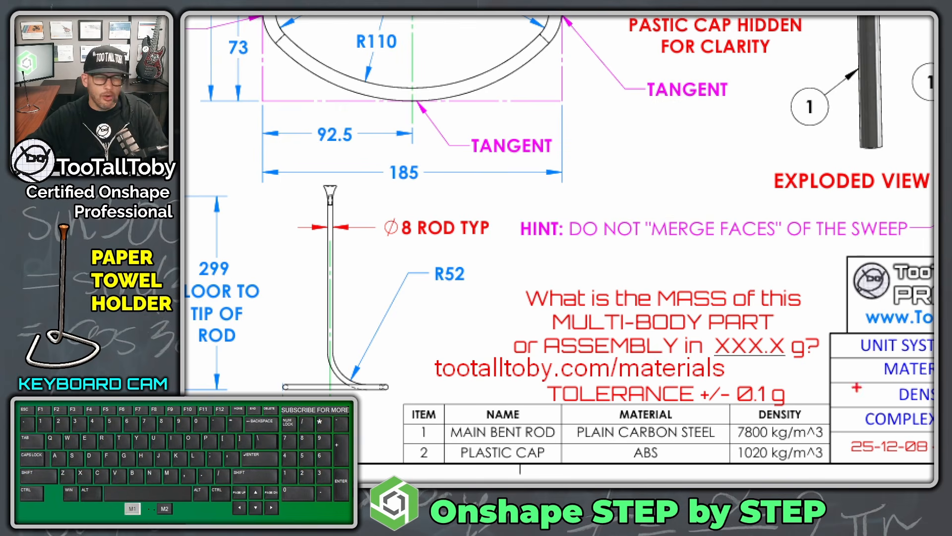
# Underline "materials" in the annotation, circle the density column of the parts table, and return to the Onshape model
pyautogui.moveTo(620, 381); pyautogui.dragTo(732, 383)
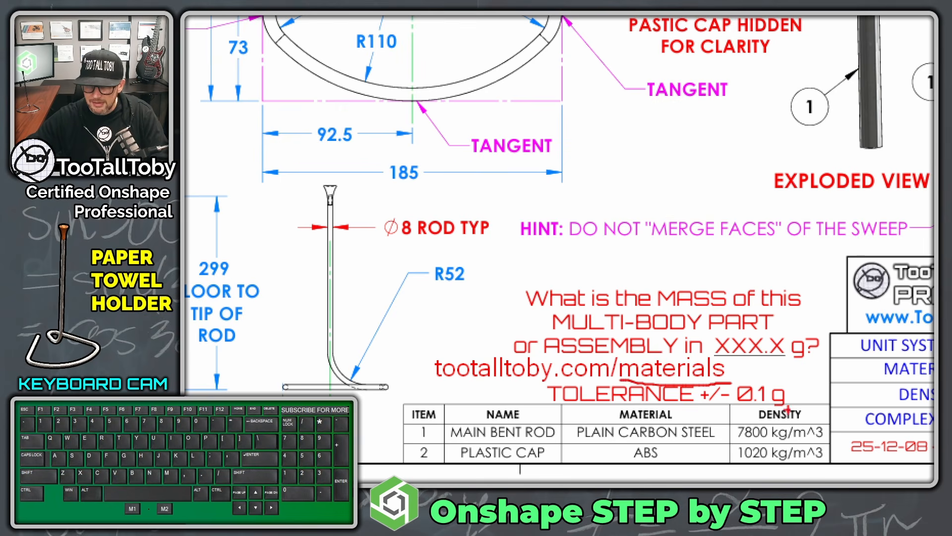
pyautogui.moveTo(789, 395); pyautogui.dragTo(708, 451)
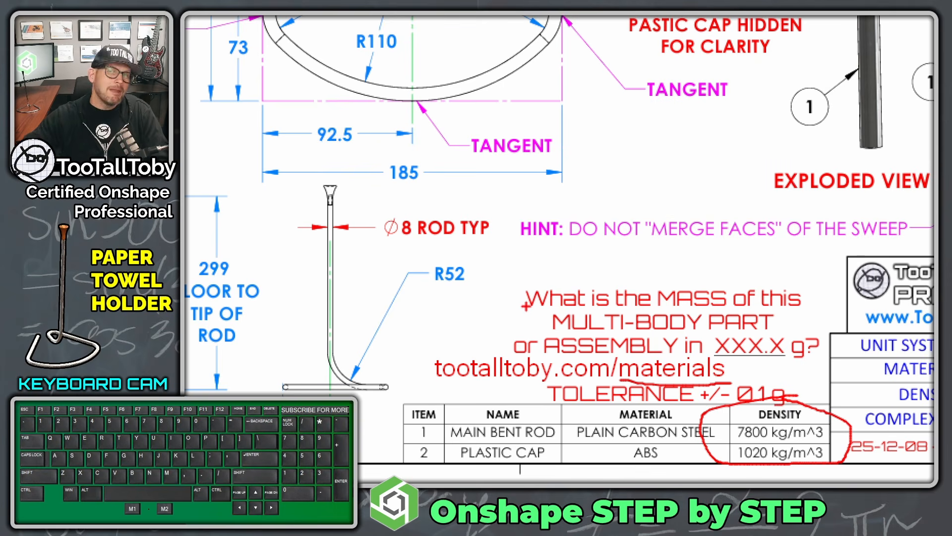
pyautogui.press('Escape')
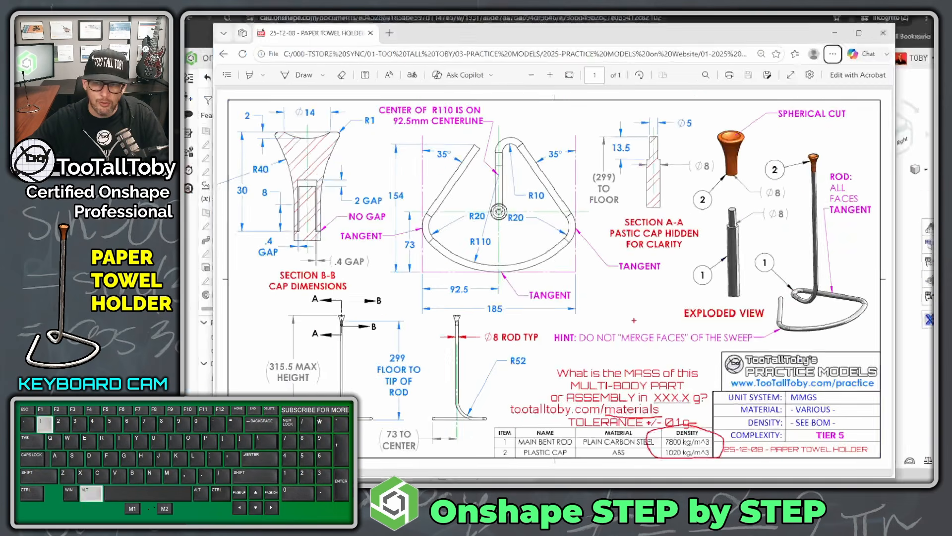
pyautogui.moveTo(457, 42); pyautogui.dragTo(931, 42)
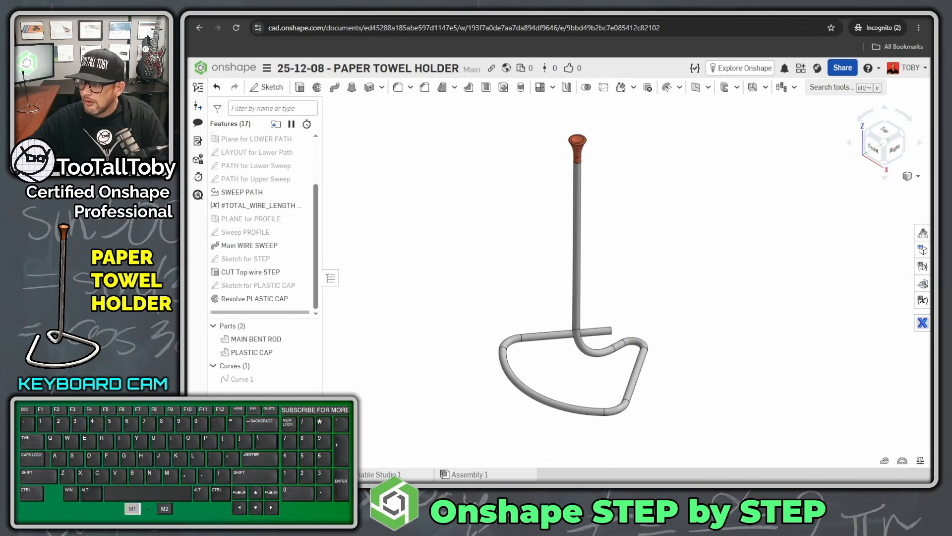
# Assign the MAIN BENT ROD part a custom material named "Stell" with a density of 7.8 g/cm³
pyautogui.rightClick(243, 338)
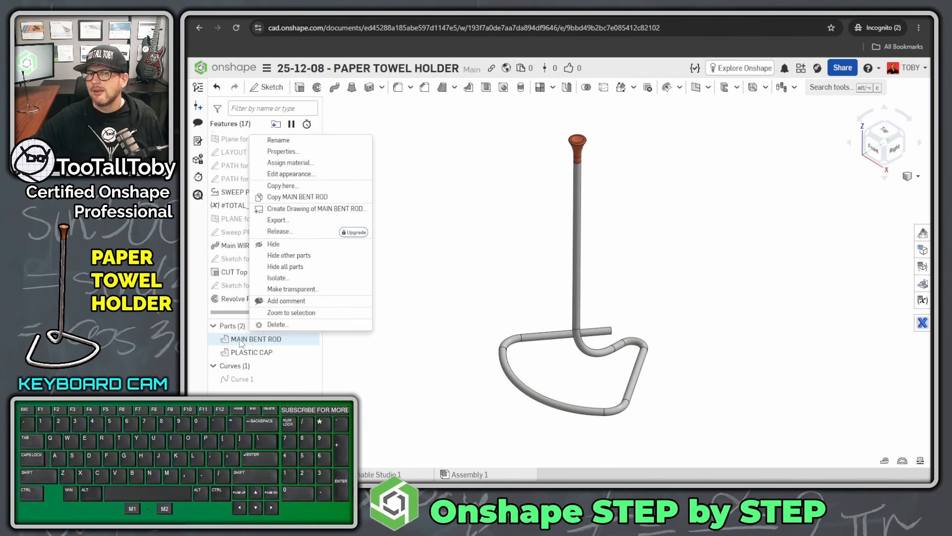
pyautogui.click(328, 169)
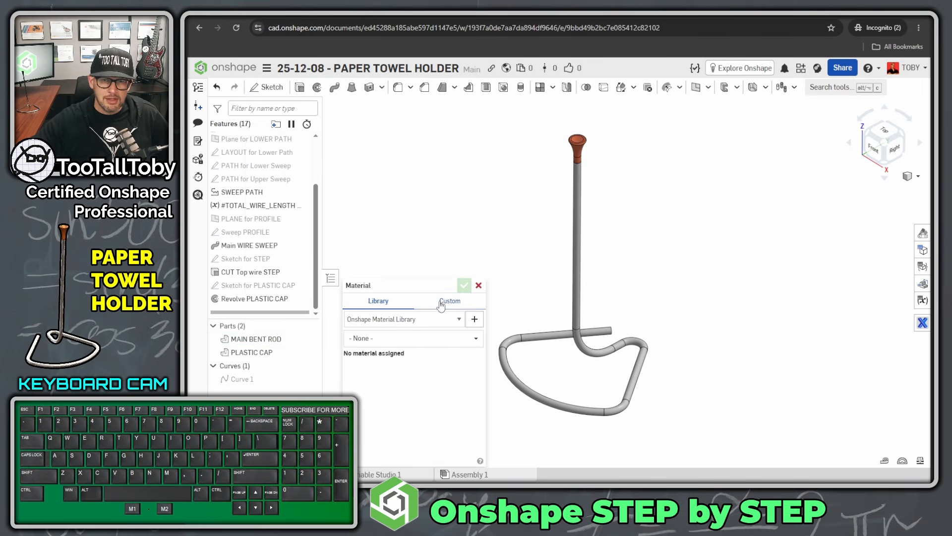
pyautogui.click(440, 301)
pyautogui.click(436, 316)
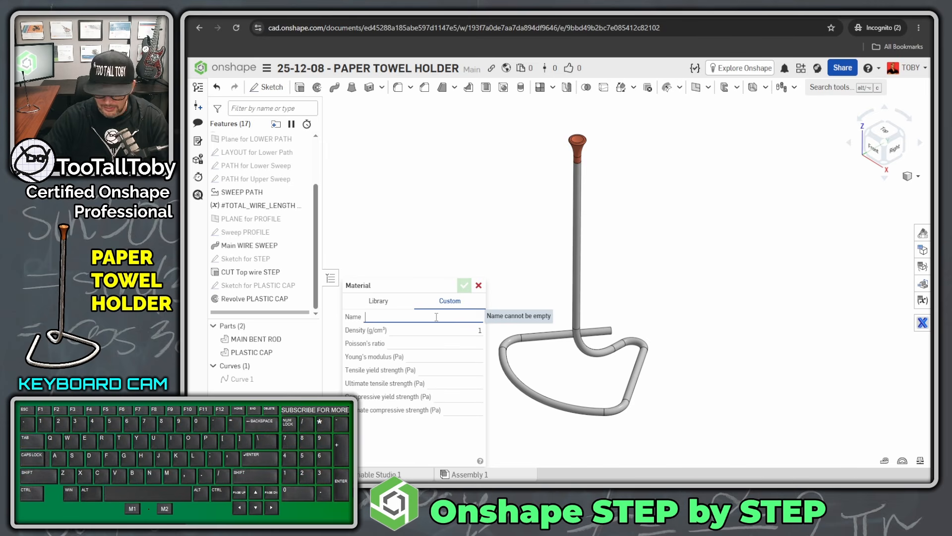
pyautogui.write('Stell')
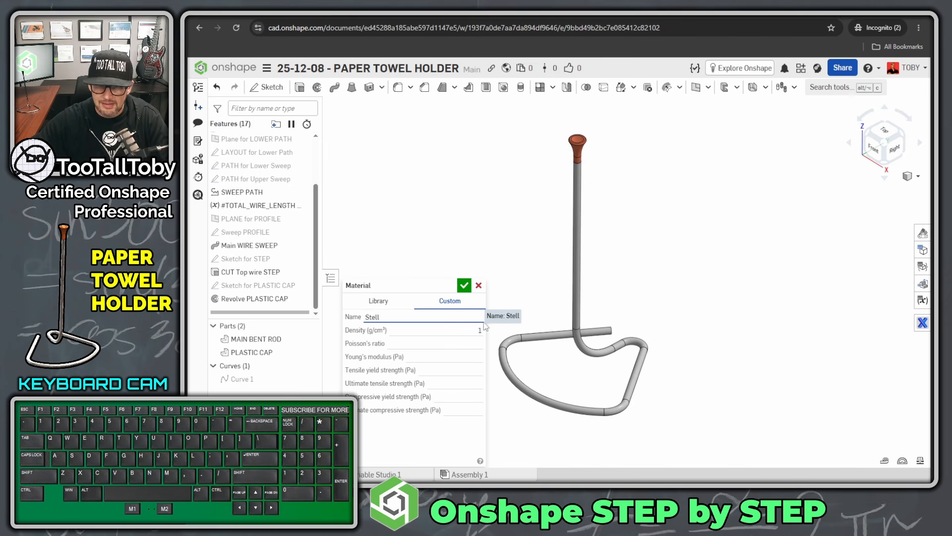
pyautogui.doubleClick(481, 330)
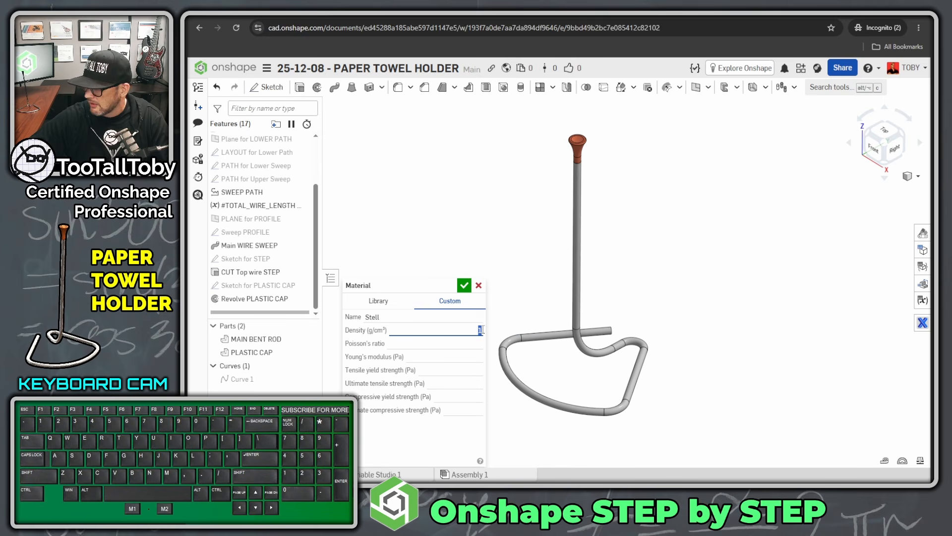
pyautogui.write('7.8')
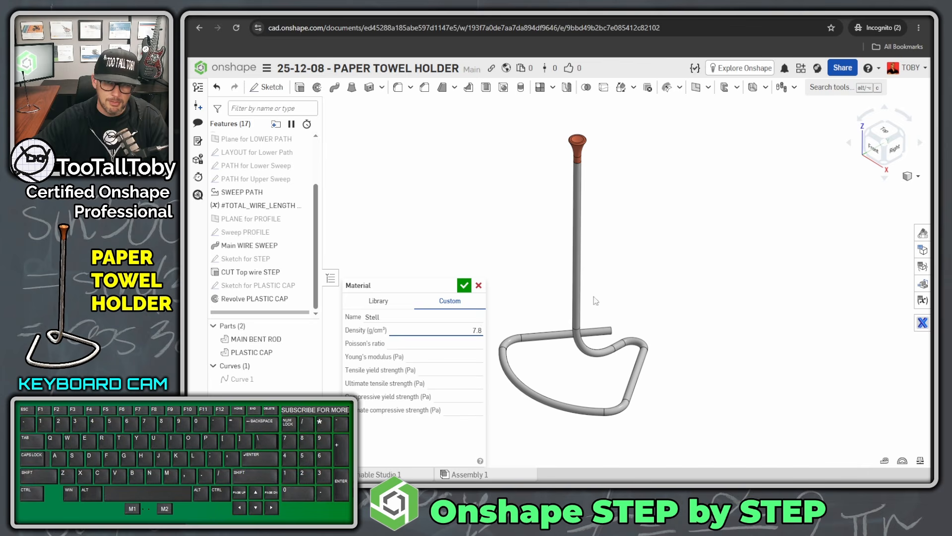
pyautogui.click(463, 285)
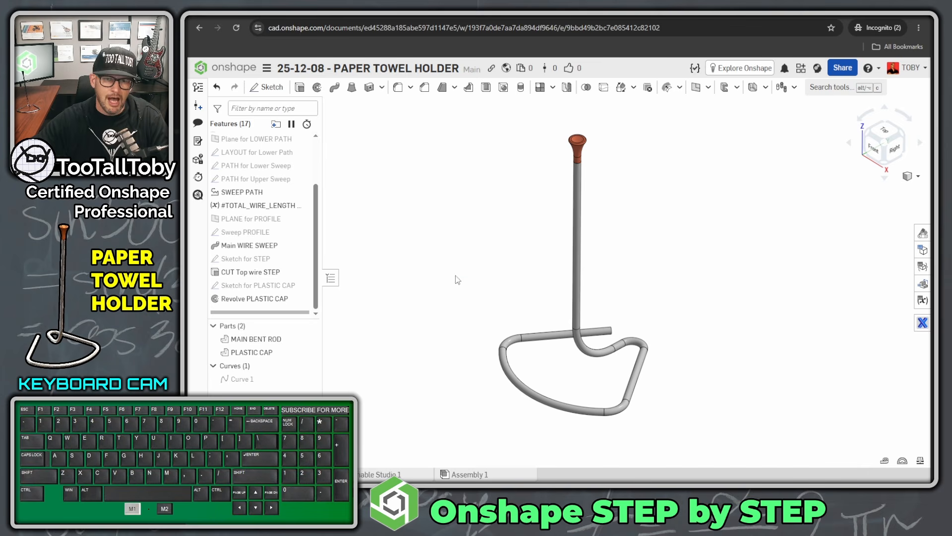
# Set the workspace's default density unit to kilogram per cubic meter
pyautogui.click(267, 69)
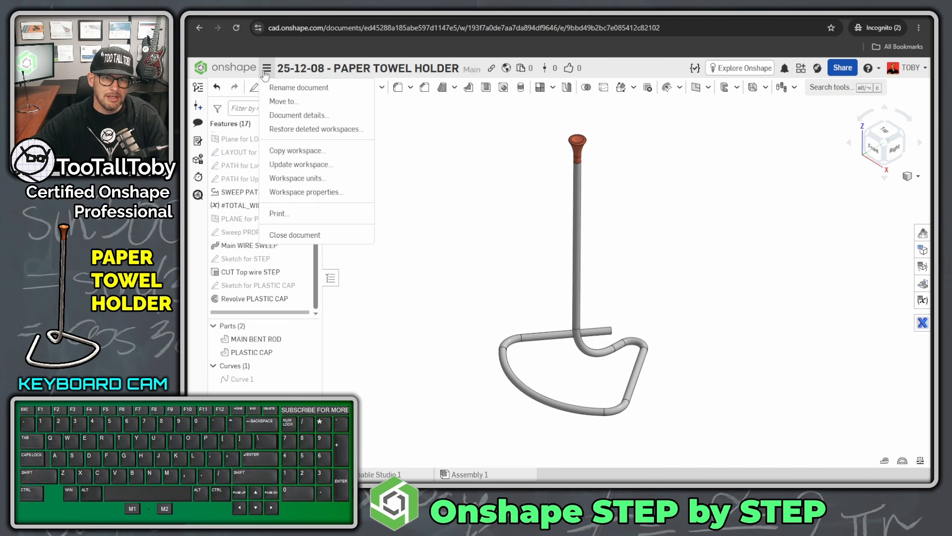
pyautogui.click(300, 178)
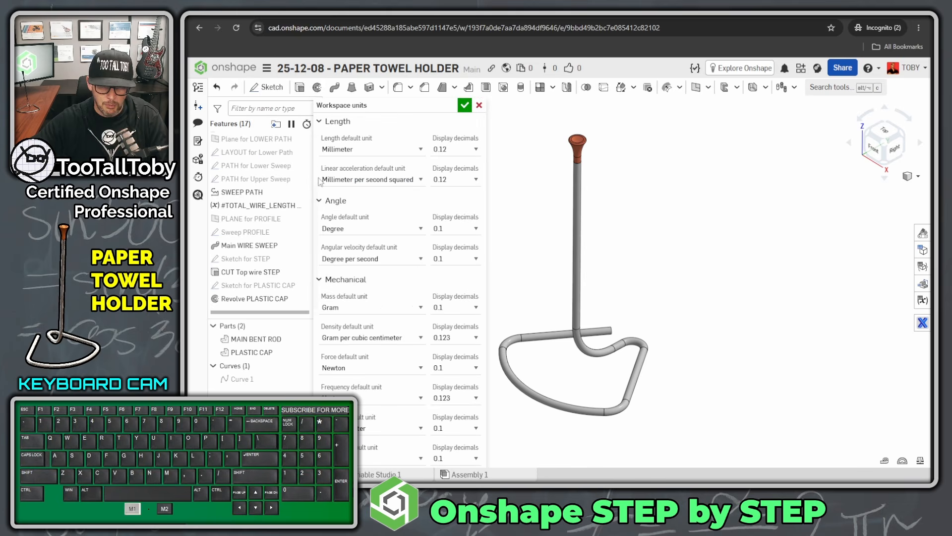
pyautogui.click(386, 336)
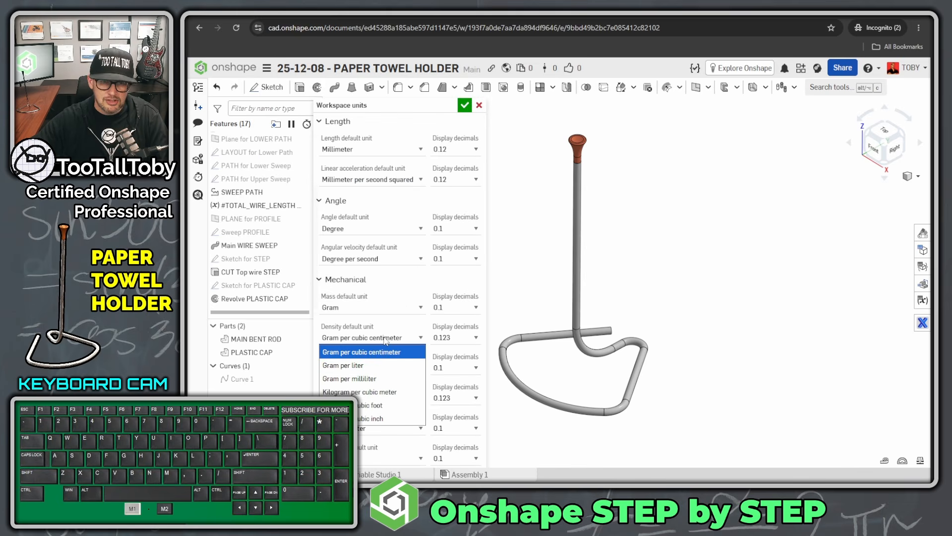
pyautogui.click(388, 393)
pyautogui.click(464, 104)
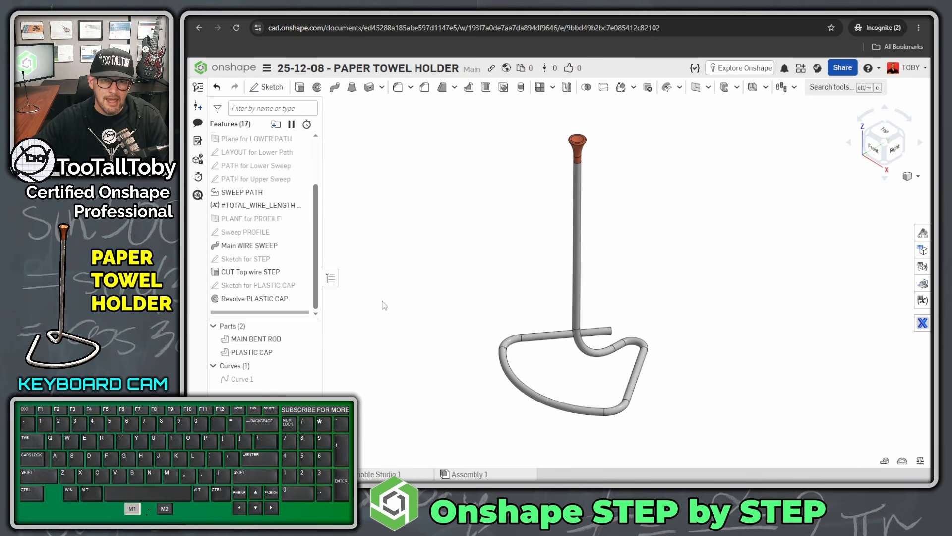
# Check the density of the MAIN BENT ROD's custom material in the new unit without changing it
pyautogui.rightClick(267, 342)
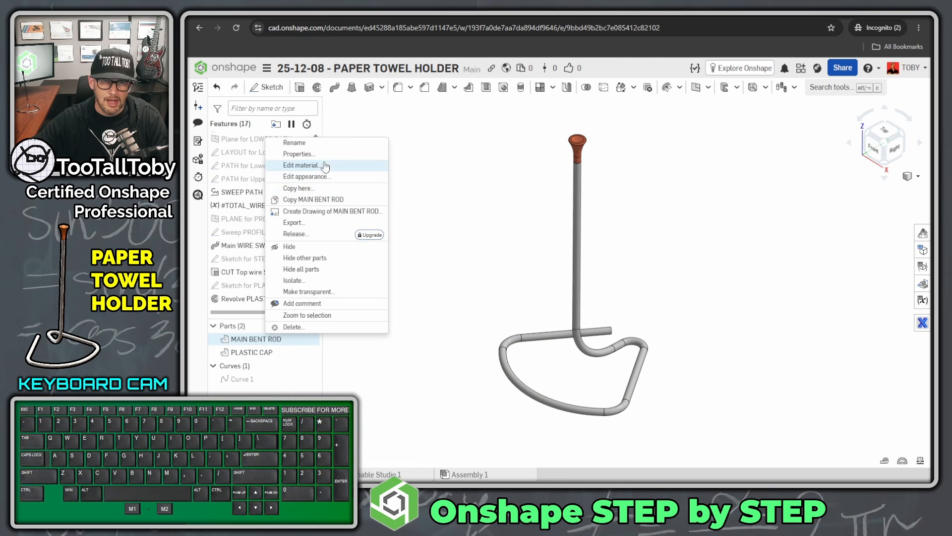
pyautogui.click(308, 165)
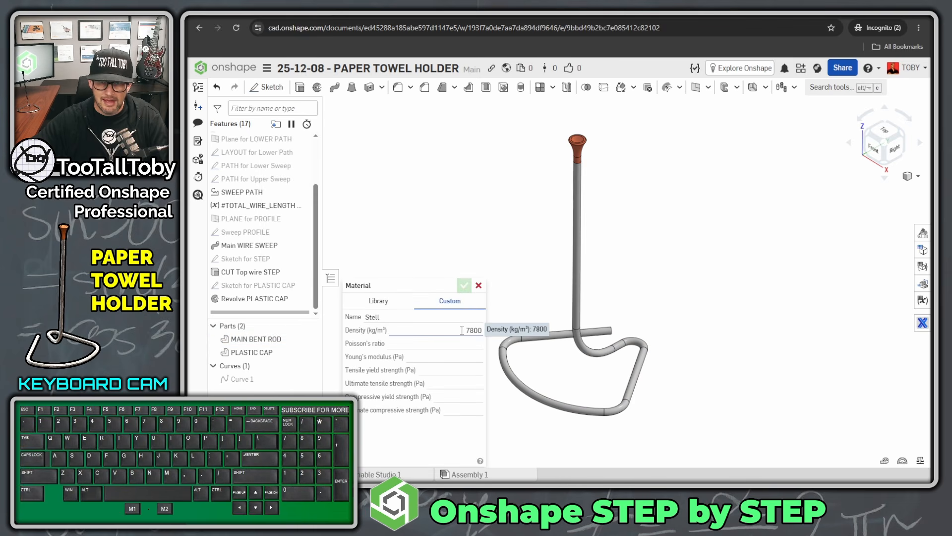
pyautogui.click(479, 285)
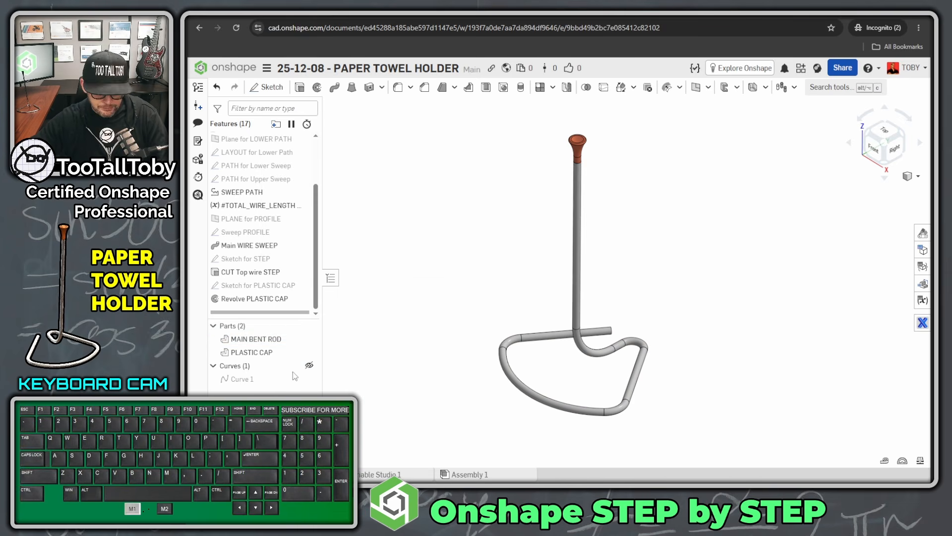
# Assign the PLASTIC CAP part a custom material named "plastic" with a density of 1020 kg/m³
pyautogui.click(253, 352)
pyautogui.rightClick(255, 353)
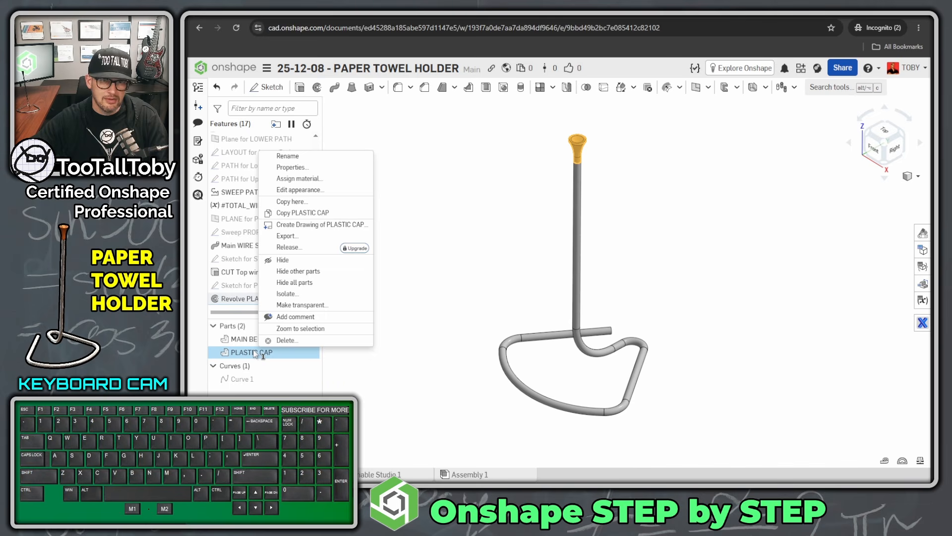
pyautogui.click(326, 181)
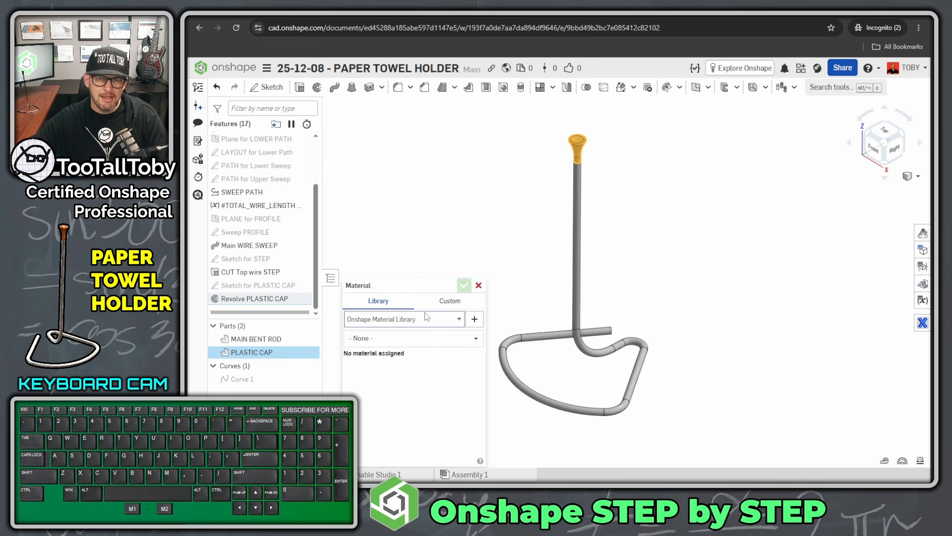
pyautogui.click(450, 301)
pyautogui.click(389, 316)
pyautogui.write('plastic')
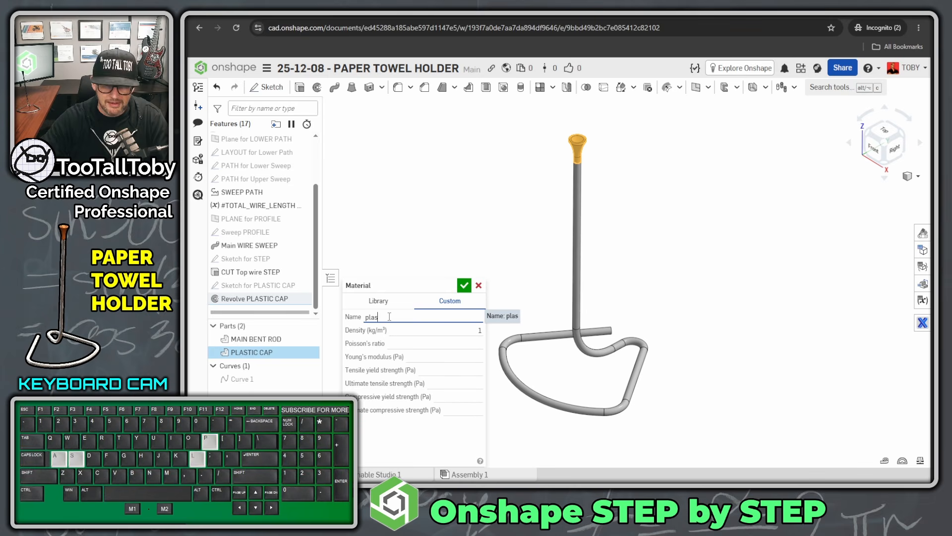
pyautogui.click(454, 332)
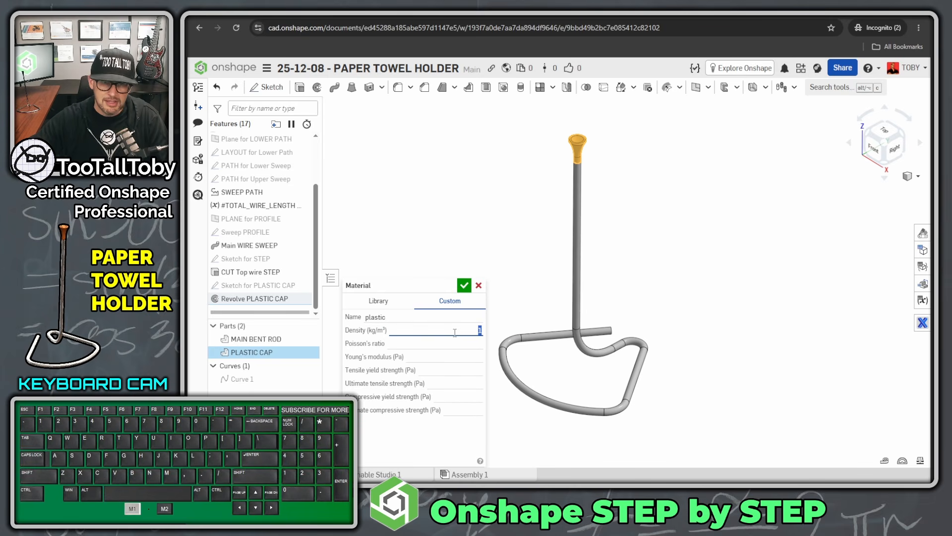
pyautogui.write('1020')
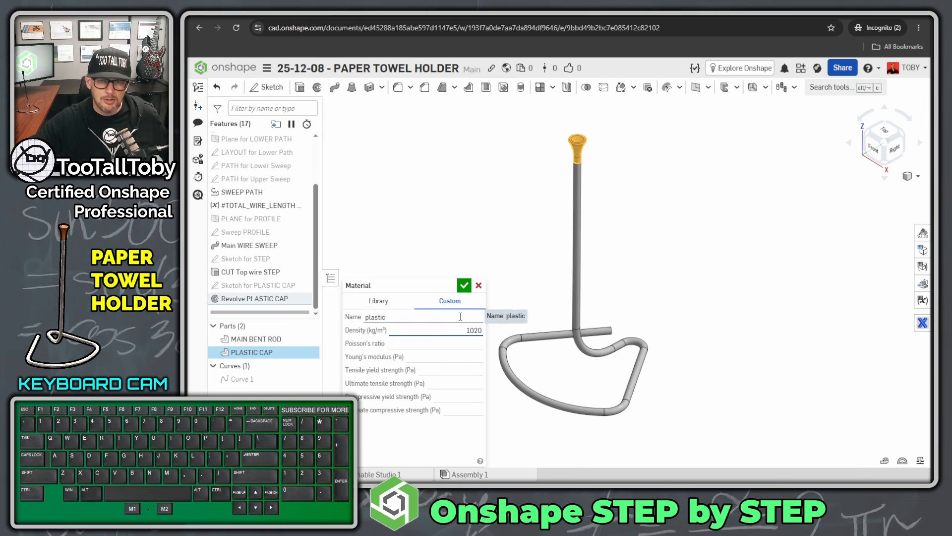
pyautogui.click(465, 286)
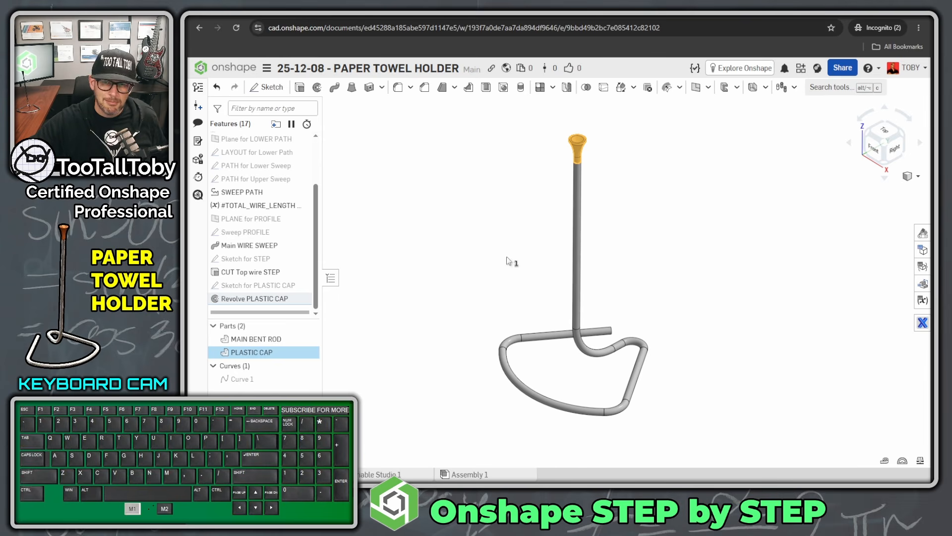
pyautogui.click(504, 256)
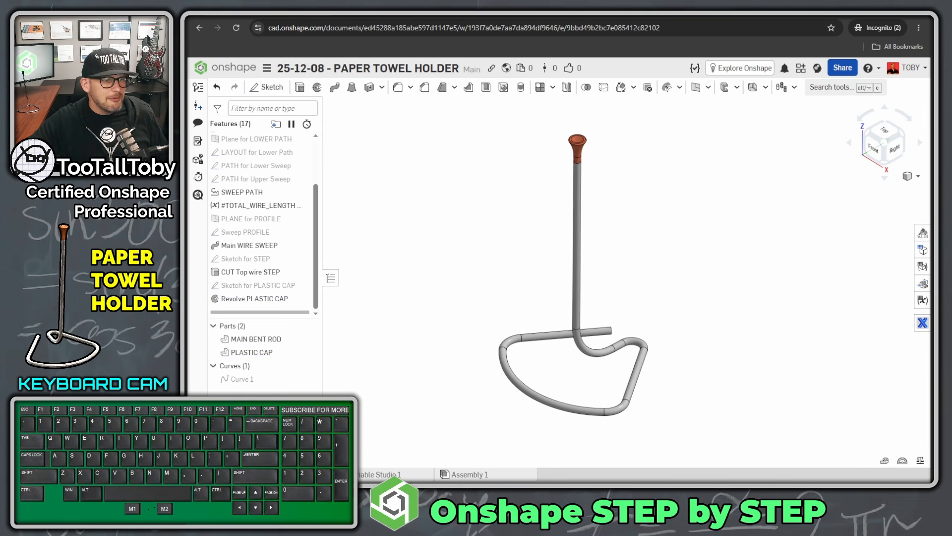
# Switch to the PDF drawing and annotate below the mass question with the blue text "324.9 g"
pyautogui.hotkey('alt', 'Tab')
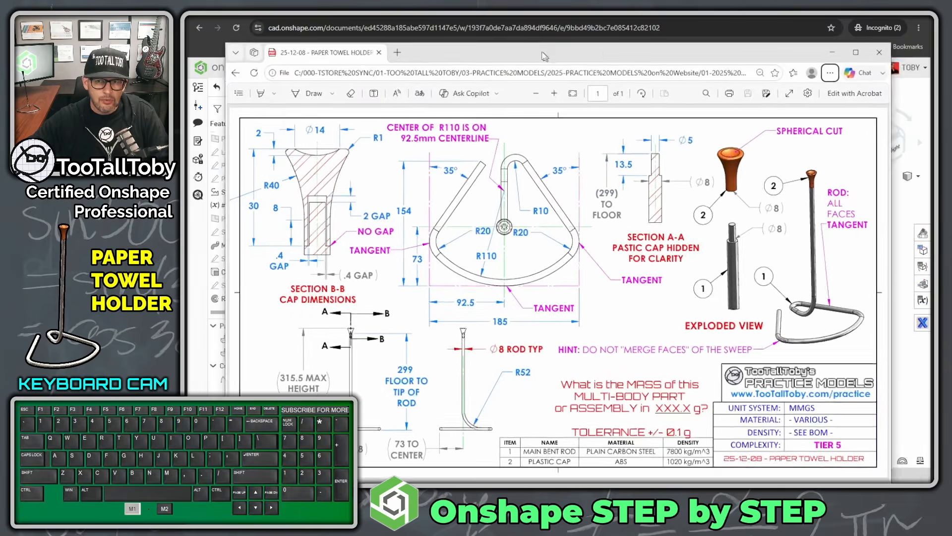
pyautogui.hotkey('alt', '1')
pyautogui.click(648, 404)
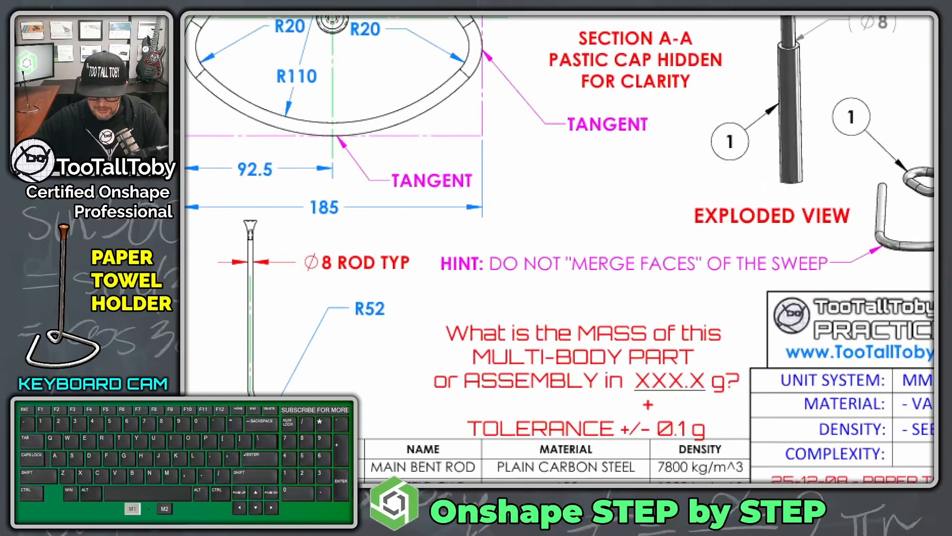
pyautogui.press('b')
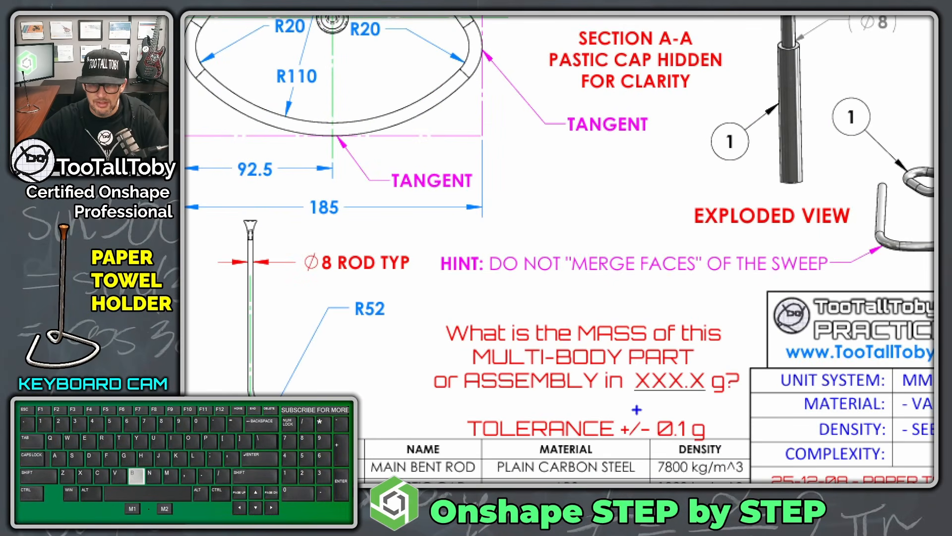
pyautogui.write('t')
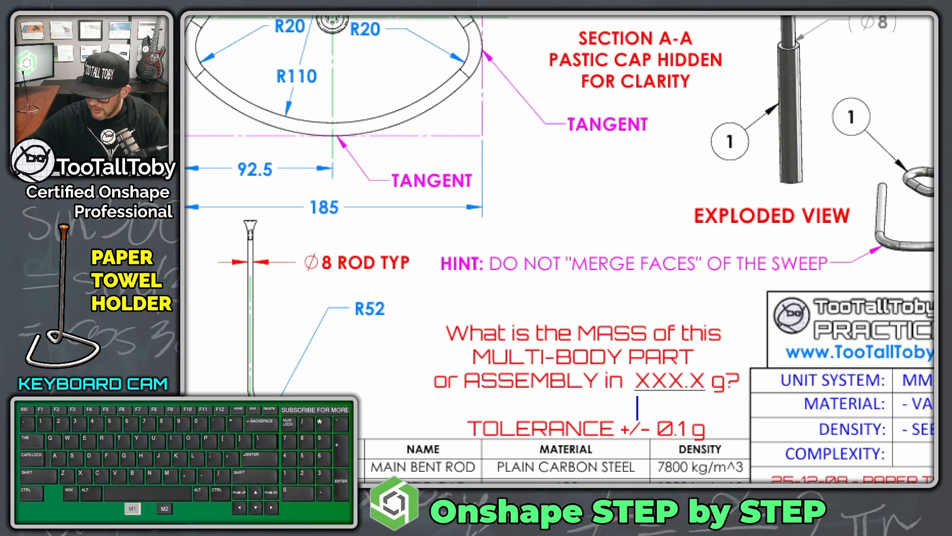
pyautogui.write('324.9 g')
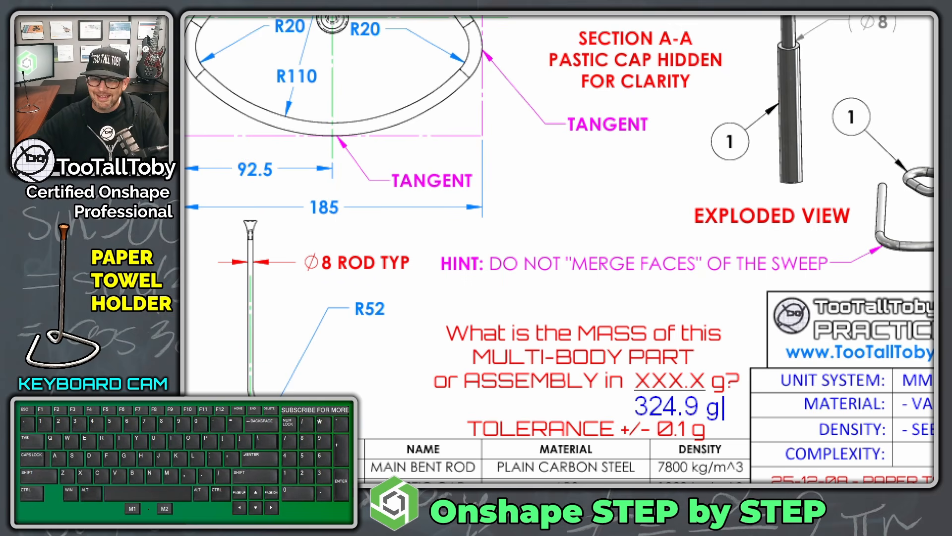
pyautogui.click(721, 390)
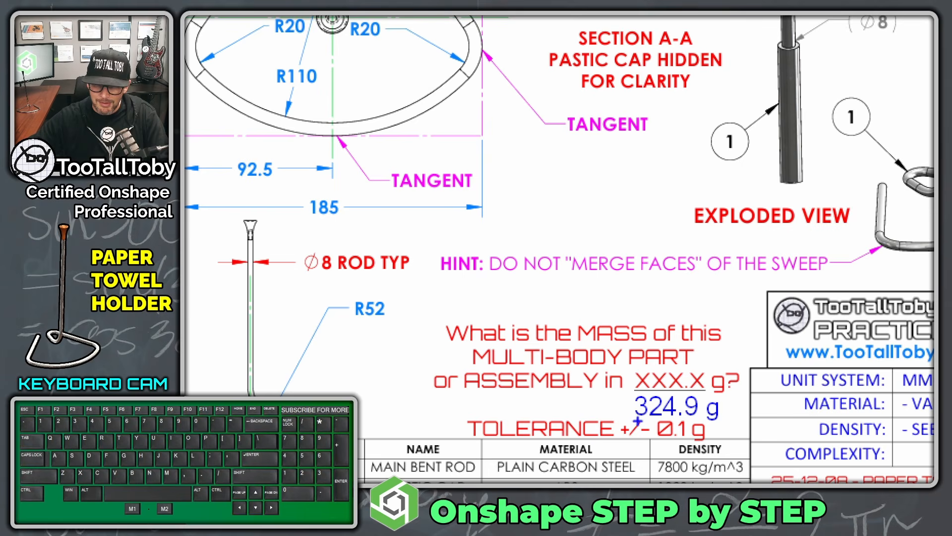
# Draw a freehand box around the annotated mass answer and move the drawing aside to return to the Onshape model
pyautogui.moveTo(637, 420)
pyautogui.mouseDown()
pyautogui.moveTo(696, 423)
pyautogui.moveTo(694, 361)
pyautogui.mouseUp()
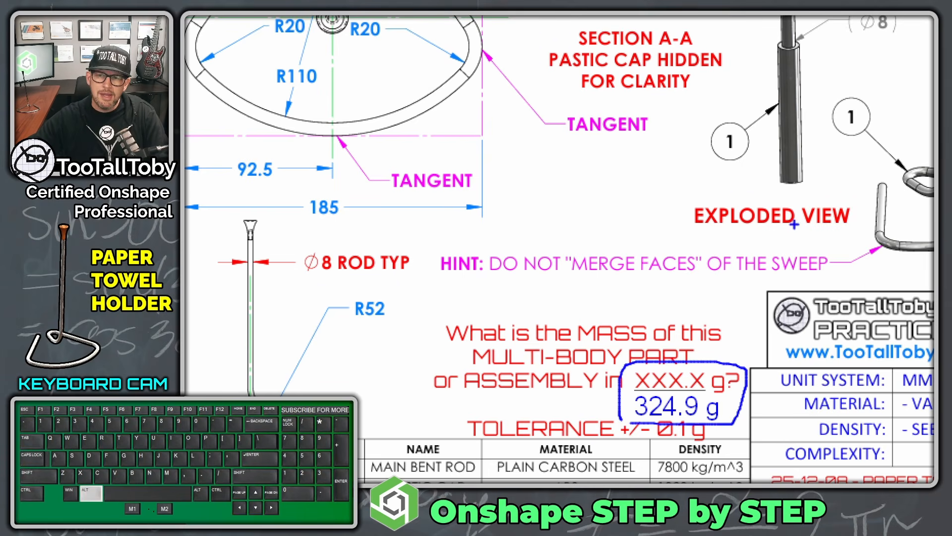
pyautogui.hotkey('alt', '1')
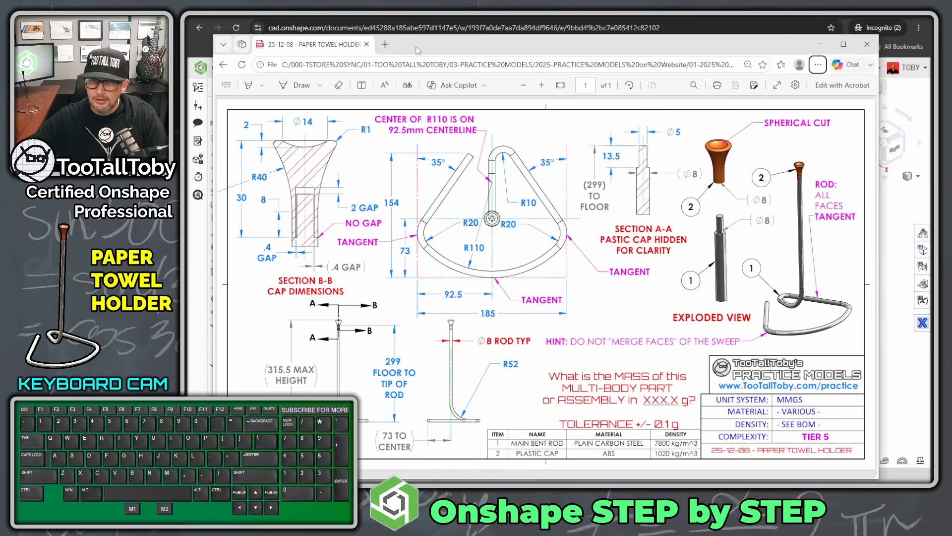
pyautogui.moveTo(417, 50); pyautogui.dragTo(951, 52)
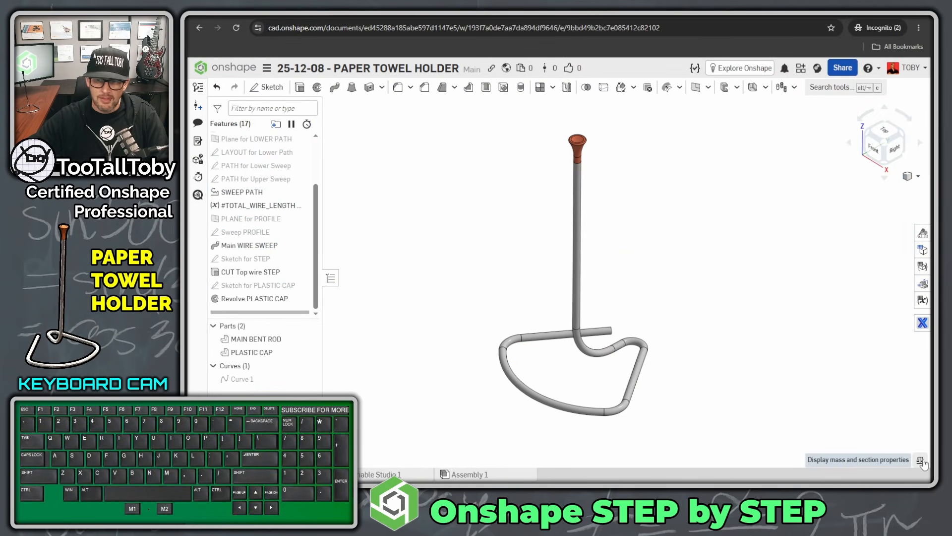
# Measure the combined mass properties of MAIN BENT ROD and PLASTIC CAP, and circle the mass value
pyautogui.hotkey('alt', '1')
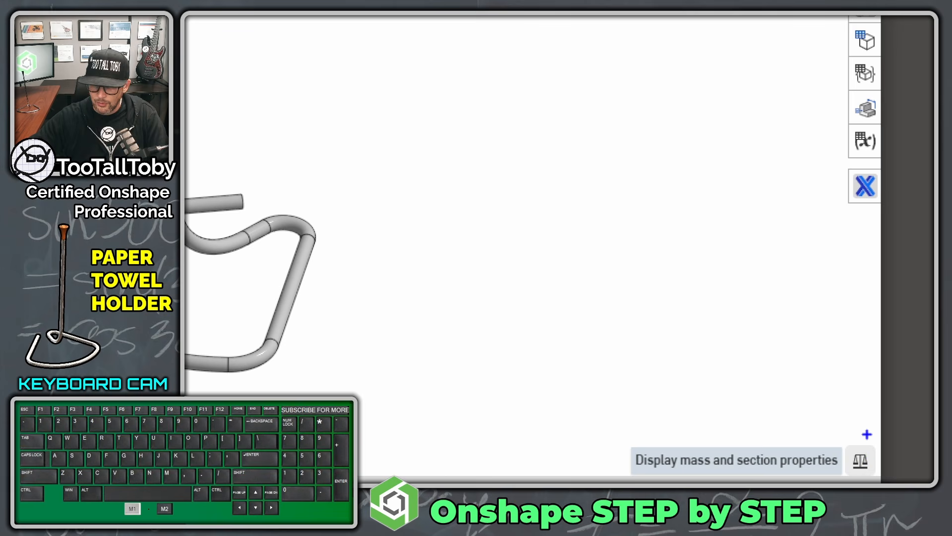
pyautogui.moveTo(867, 434)
pyautogui.mouseDown()
pyautogui.moveTo(842, 415)
pyautogui.moveTo(805, 428)
pyautogui.mouseUp()
pyautogui.hotkey('alt', '1')
pyautogui.click(920, 459)
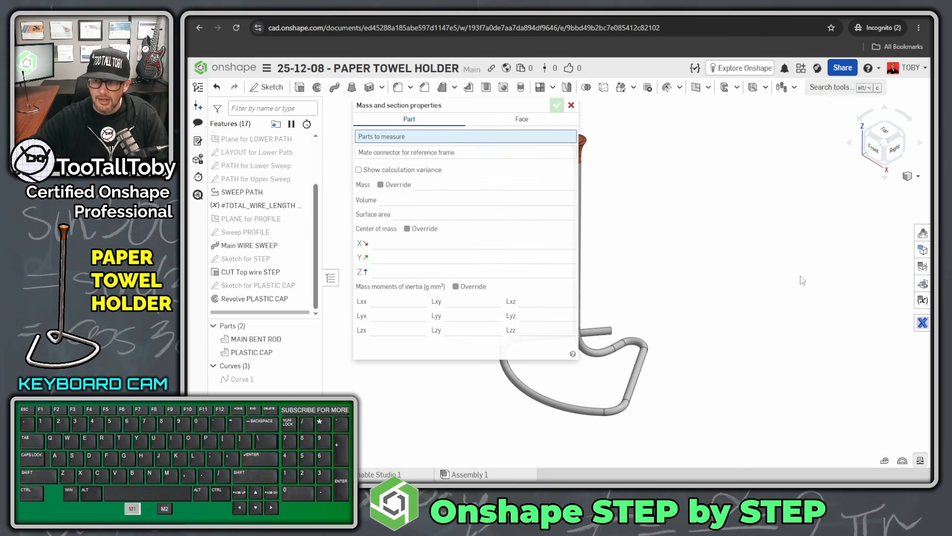
pyautogui.moveTo(644, 317); pyautogui.dragTo(742, 291, button='middle')
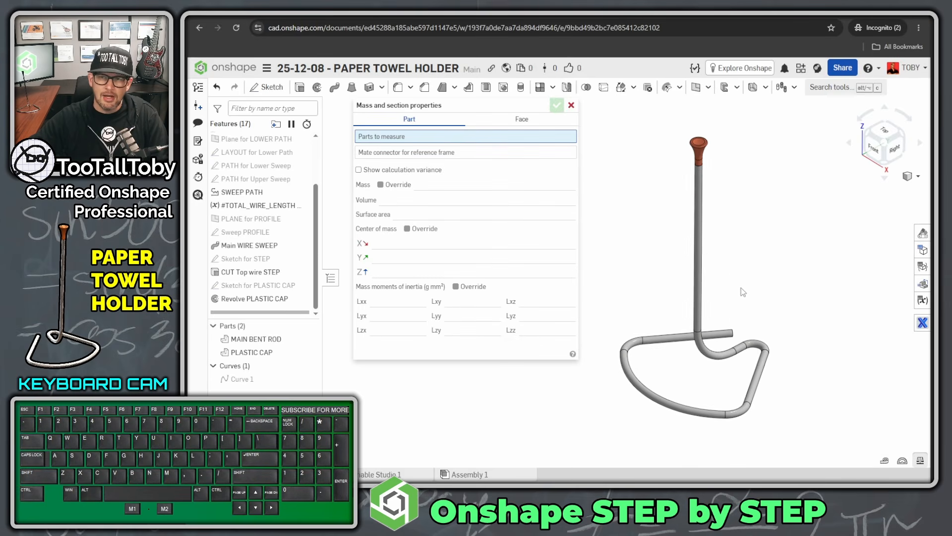
pyautogui.click(700, 255)
pyautogui.click(698, 155)
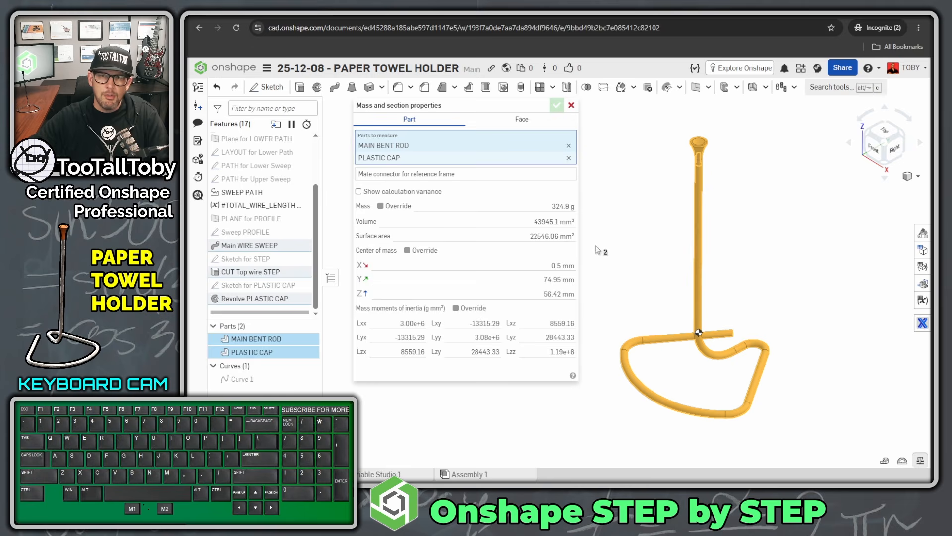
pyautogui.hotkey('alt', '1')
pyautogui.moveTo(564, 197)
pyautogui.mouseDown()
pyautogui.moveTo(541, 212)
pyautogui.moveTo(544, 193)
pyautogui.mouseUp()
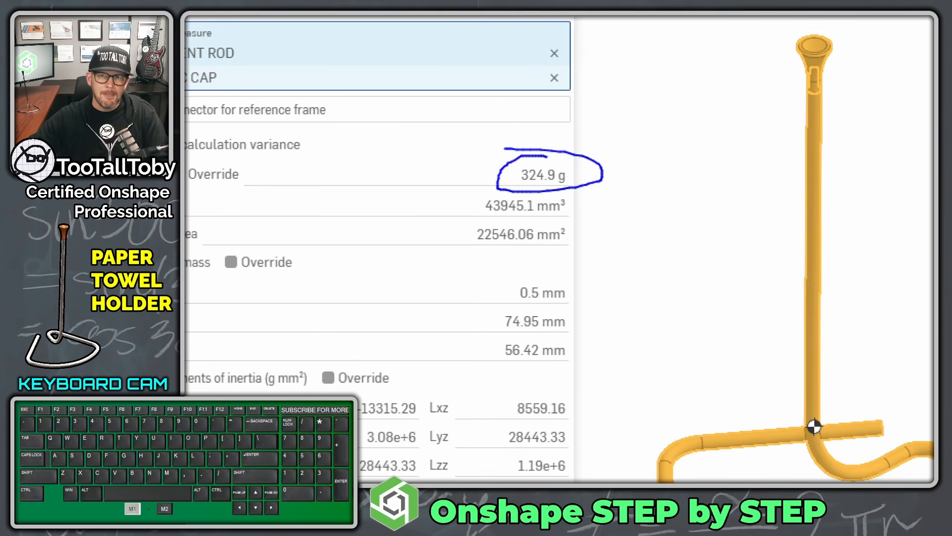
# Draw an arrow pointing at the circled mass value and close the mass and section properties
pyautogui.moveTo(506, 148); pyautogui.dragTo(504, 149)
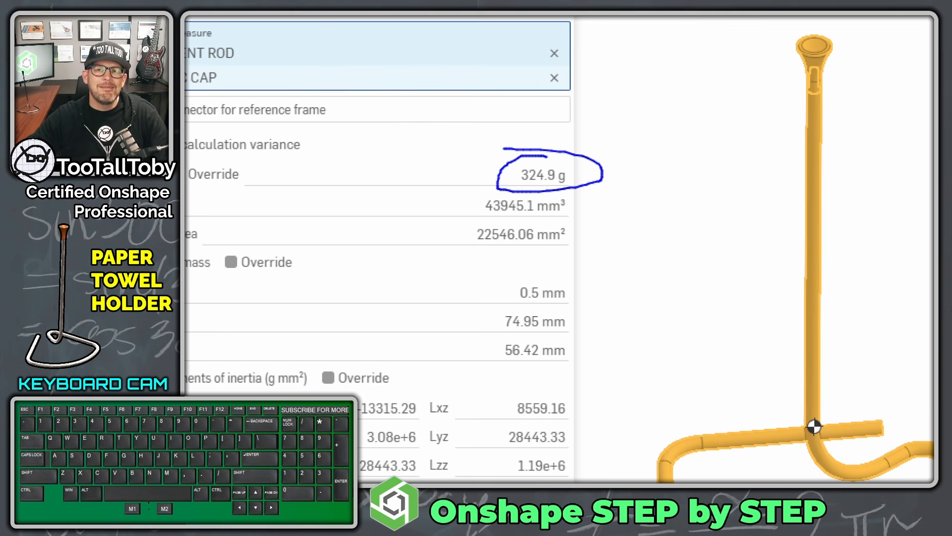
pyautogui.keyDown('ctrl'); pyautogui.keyDown('shift'); pyautogui.moveTo(579, 154); pyautogui.dragTo(623, 103); pyautogui.keyUp('shift'); pyautogui.keyUp('ctrl')
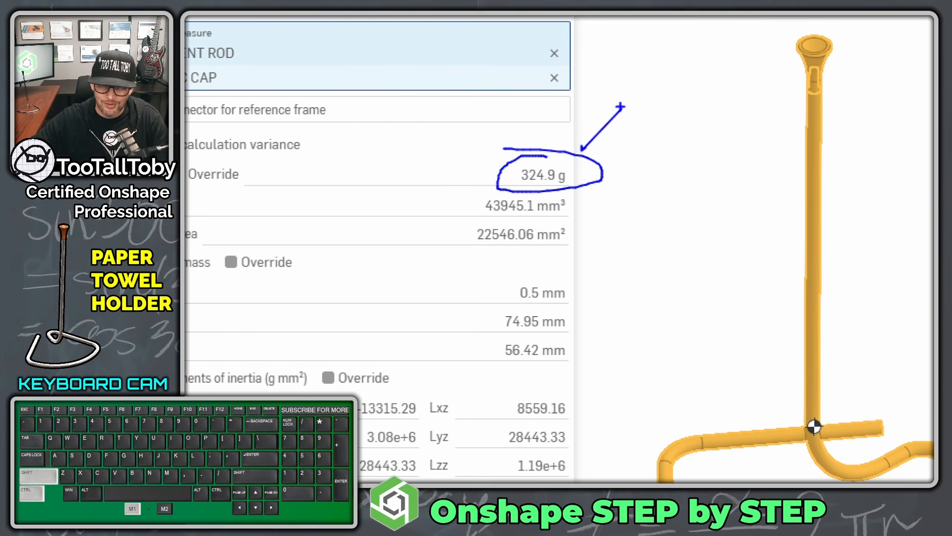
pyautogui.hotkey('alt', '1')
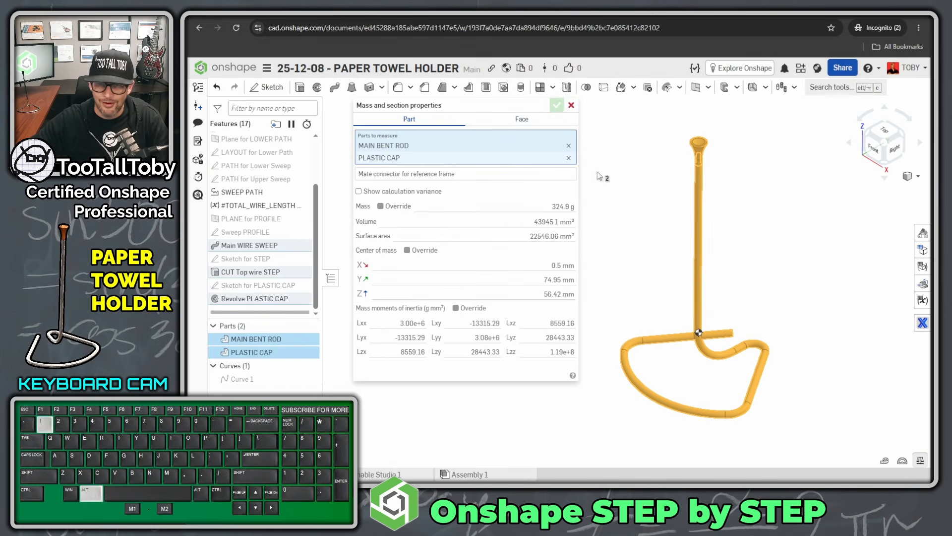
pyautogui.click(571, 105)
pyautogui.moveTo(728, 287); pyautogui.dragTo(601, 288, button='middle')
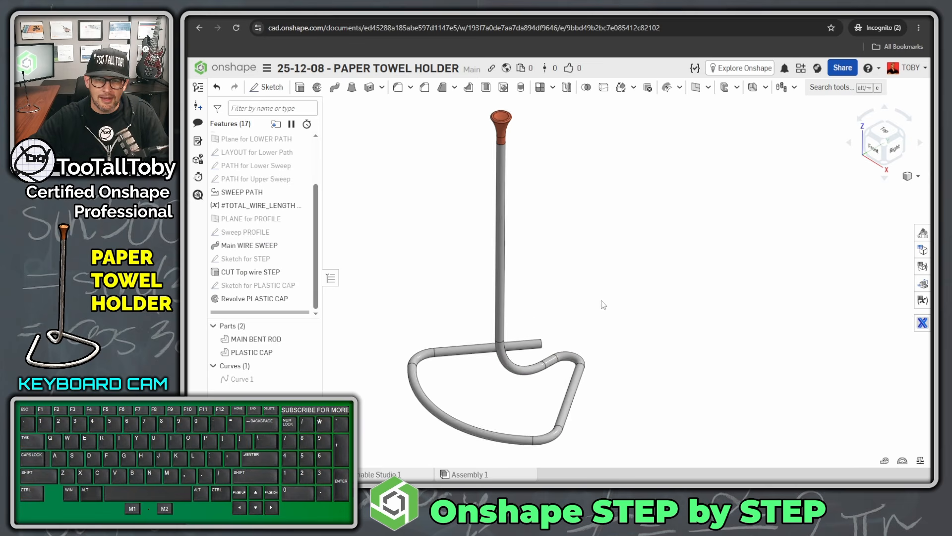
pyautogui.keyDown('ctrl'); pyautogui.moveTo(600, 300); pyautogui.dragTo(555, 284, button='right'); pyautogui.keyUp('ctrl')
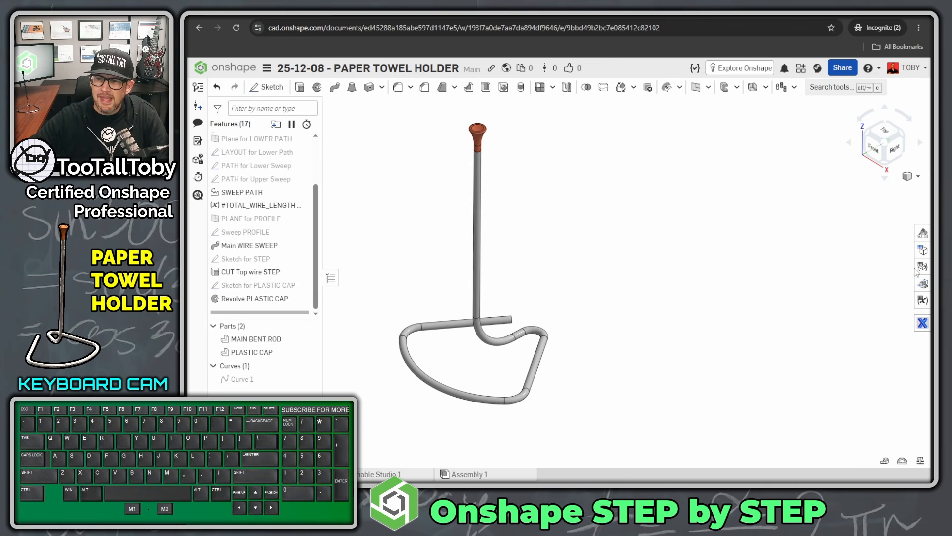
# Display the variable table beside the model and show the LAYOUT for Lower Path sketch
pyautogui.click(923, 300)
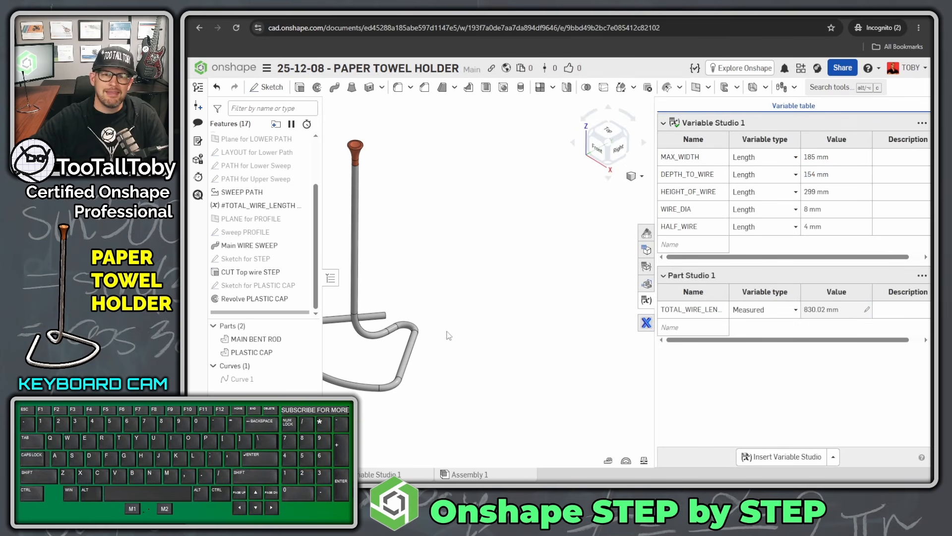
pyautogui.keyDown('ctrl'); pyautogui.moveTo(439, 307); pyautogui.dragTo(518, 323, button='right'); pyautogui.keyUp('ctrl')
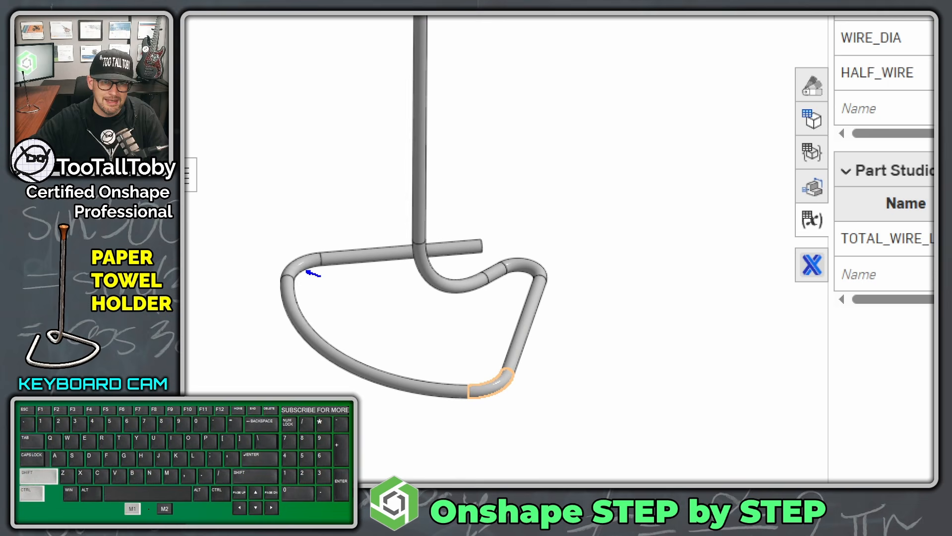
pyautogui.keyDown('ctrl'); pyautogui.keyDown('shift'); pyautogui.moveTo(487, 382); pyautogui.dragTo(453, 324); pyautogui.keyUp('shift'); pyautogui.keyUp('ctrl')
pyautogui.hotkey('ctrl', 'alt', '1')
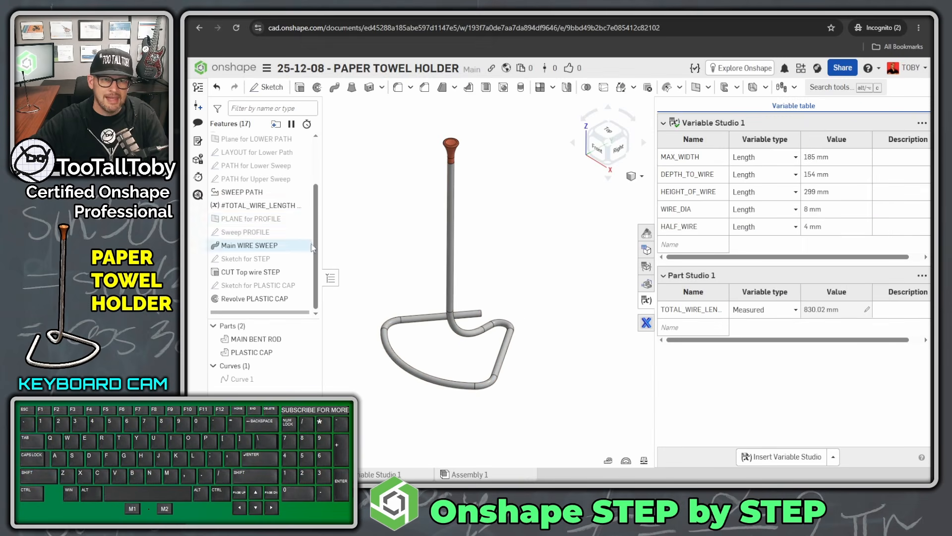
pyautogui.click(301, 152)
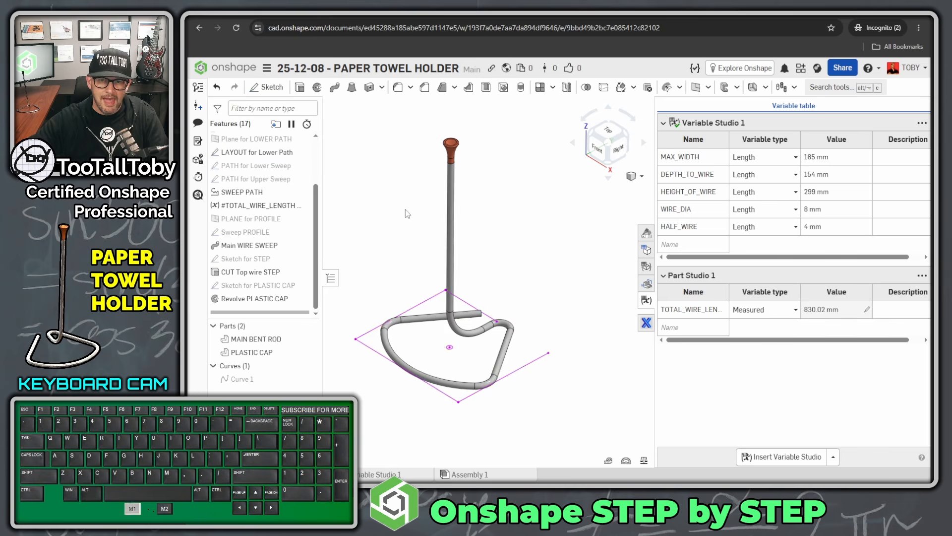
pyautogui.moveTo(367, 248)
pyautogui.mouseDown(button='right')
pyautogui.moveTo(403, 281)
pyautogui.moveTo(392, 269)
pyautogui.moveTo(373, 337)
pyautogui.mouseUp(button='right')
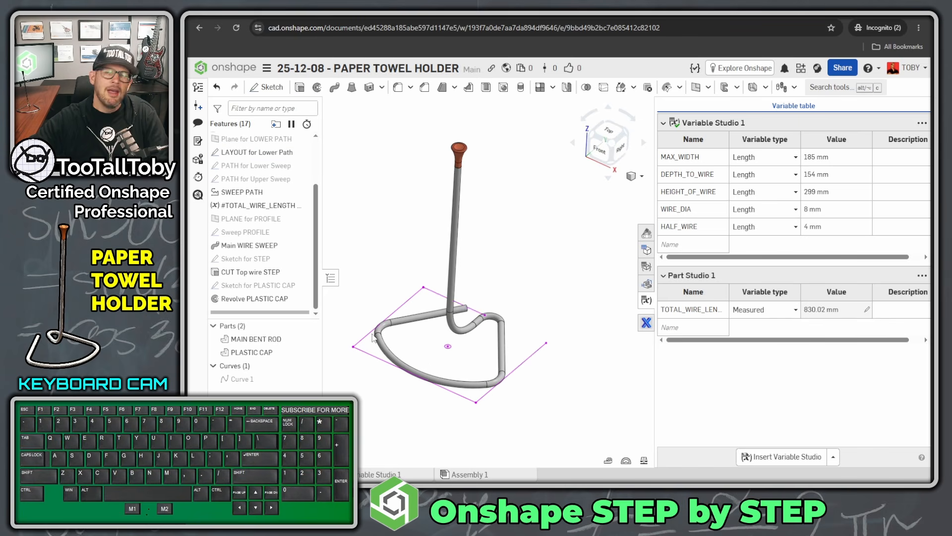
# Set the MAX_WIDTH variable to 215 mm
pyautogui.click(835, 159)
pyautogui.click(835, 159)
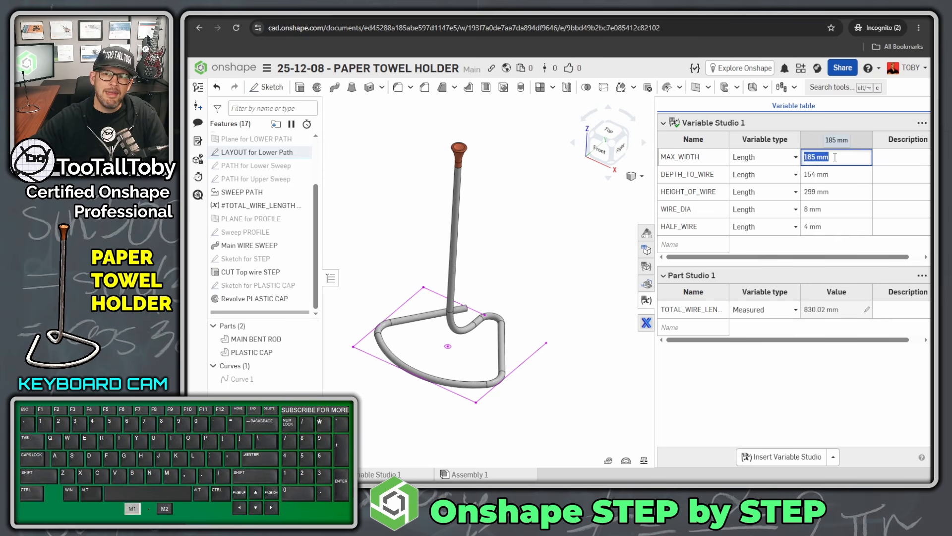
pyautogui.write('215')
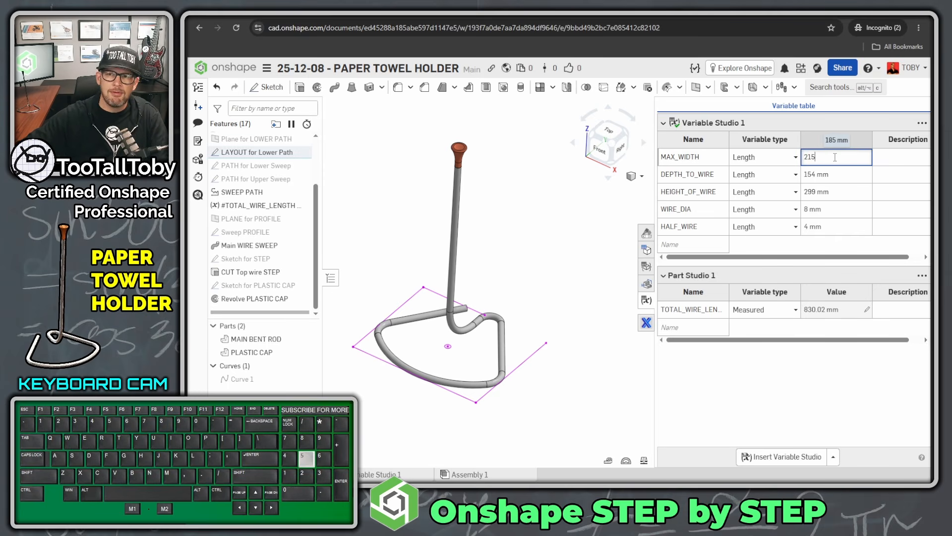
pyautogui.press('Return')
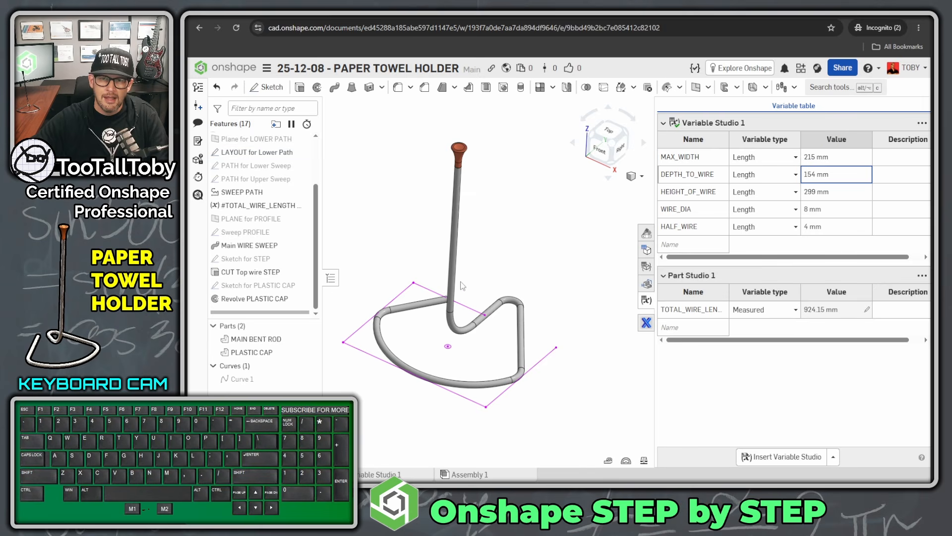
# Set the DEPTH_TO_WIRE variable to 170 mm and widen the variable table's Name column to fit TOTAL_WIRE_LENGTH
pyautogui.moveTo(461, 283); pyautogui.dragTo(459, 291, button='right')
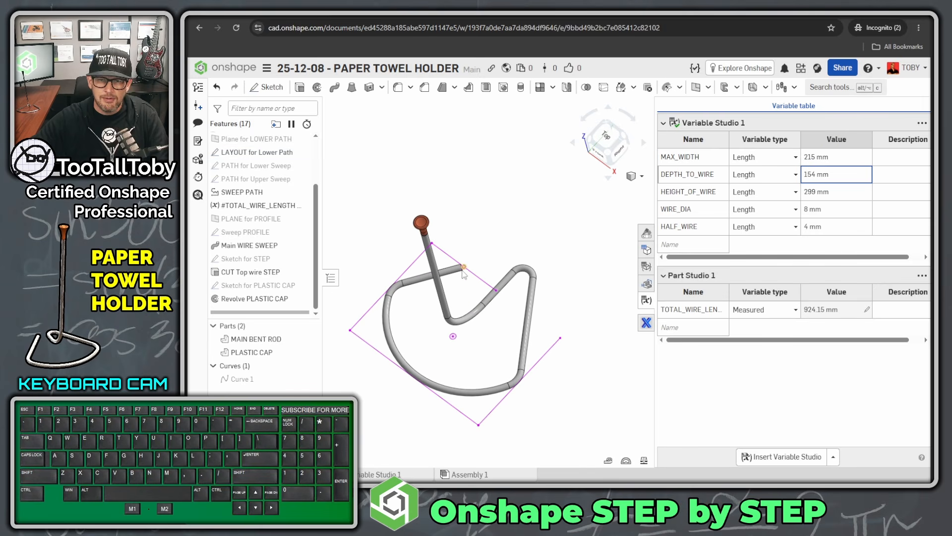
pyautogui.click(833, 178)
pyautogui.write('170')
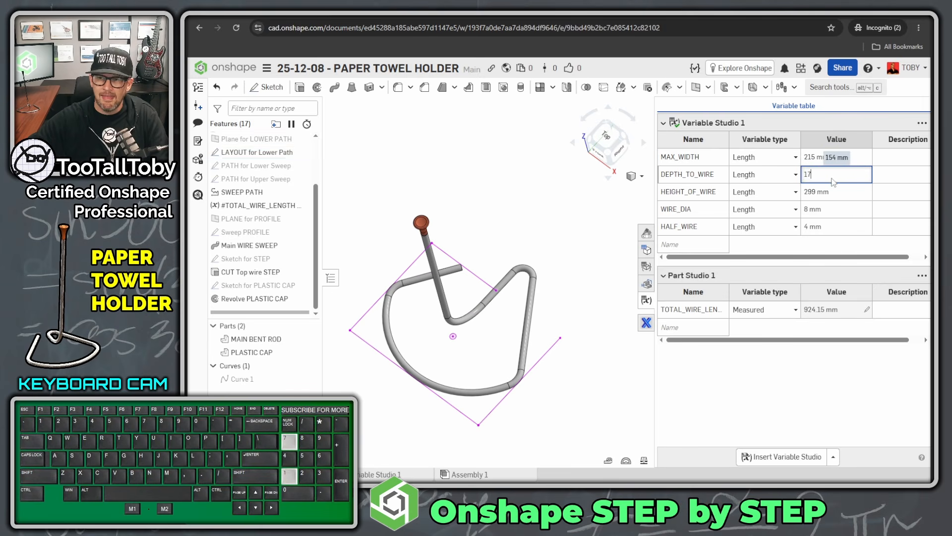
pyautogui.press('Return')
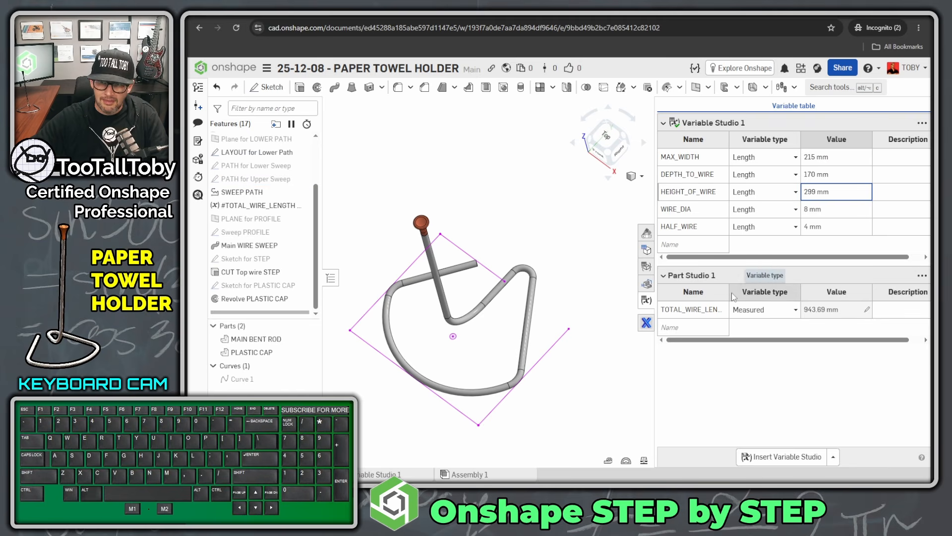
pyautogui.moveTo(729, 308); pyautogui.dragTo(752, 319)
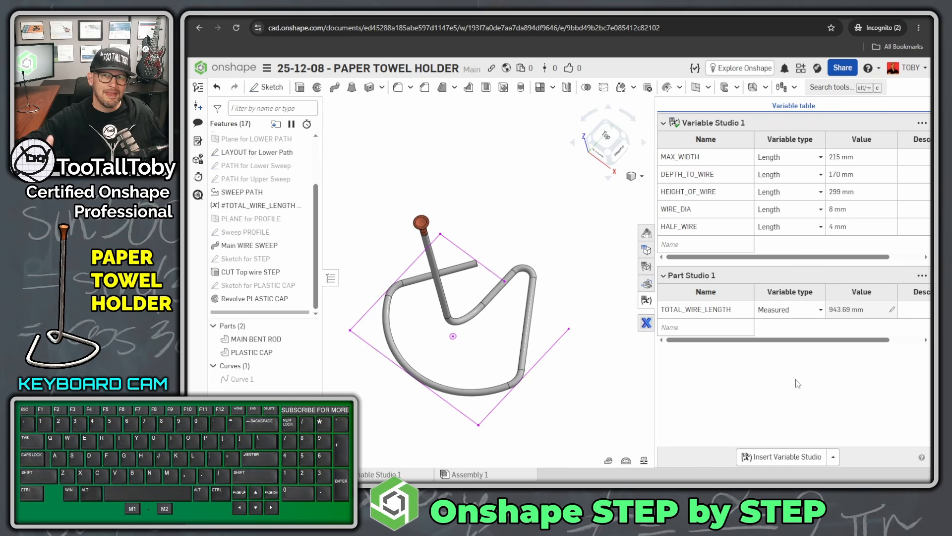
# Select the value of the WIRE_DIA variable for editing
pyautogui.click(846, 210)
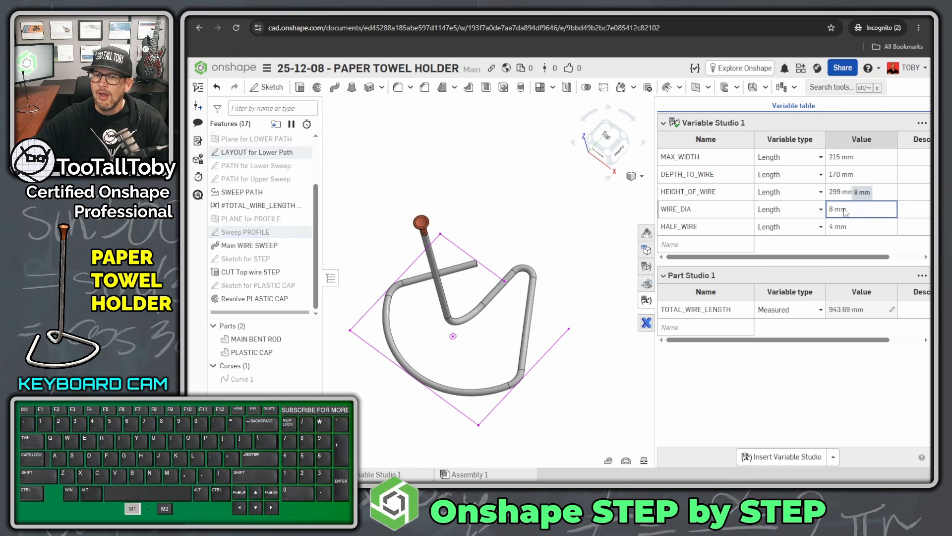